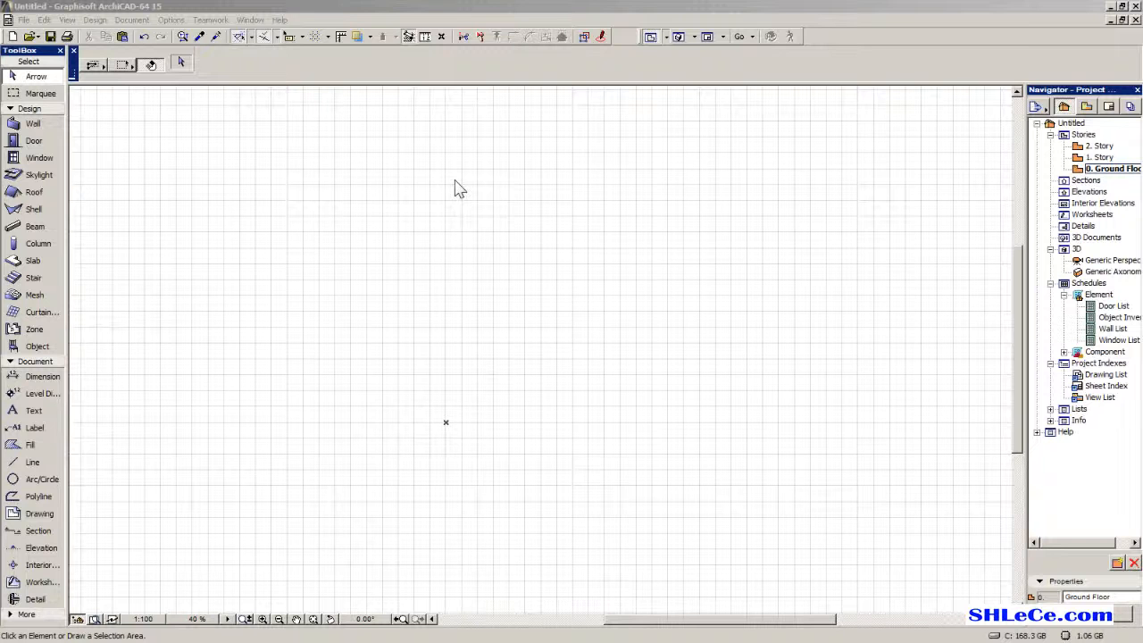
# Open the Floor Plans.dwg drawing with the 02 For editable import translator, discarding changes to the untitled project.
pyautogui.click(21, 23)
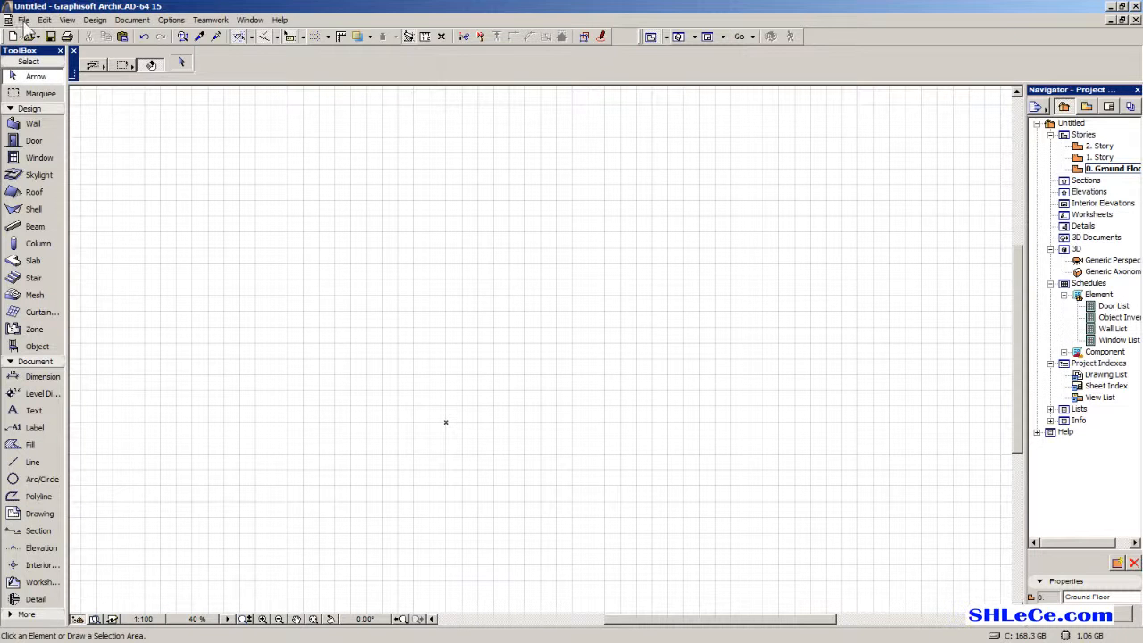
pyautogui.click(23, 20)
pyautogui.moveTo(54, 49)
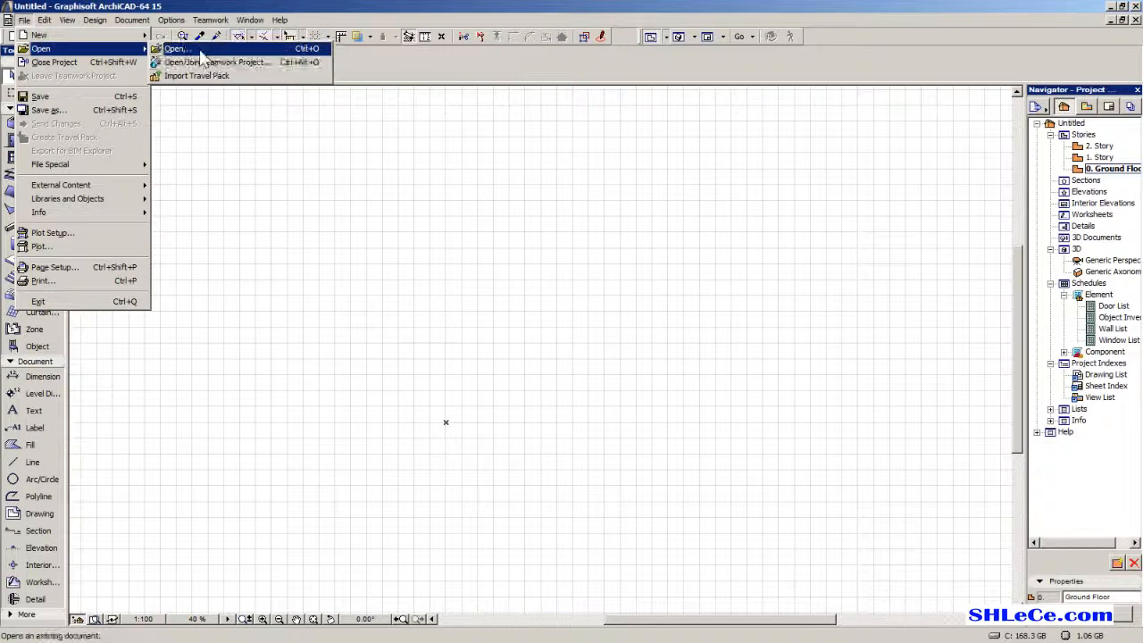
pyautogui.click(201, 50)
pyautogui.click(500, 177)
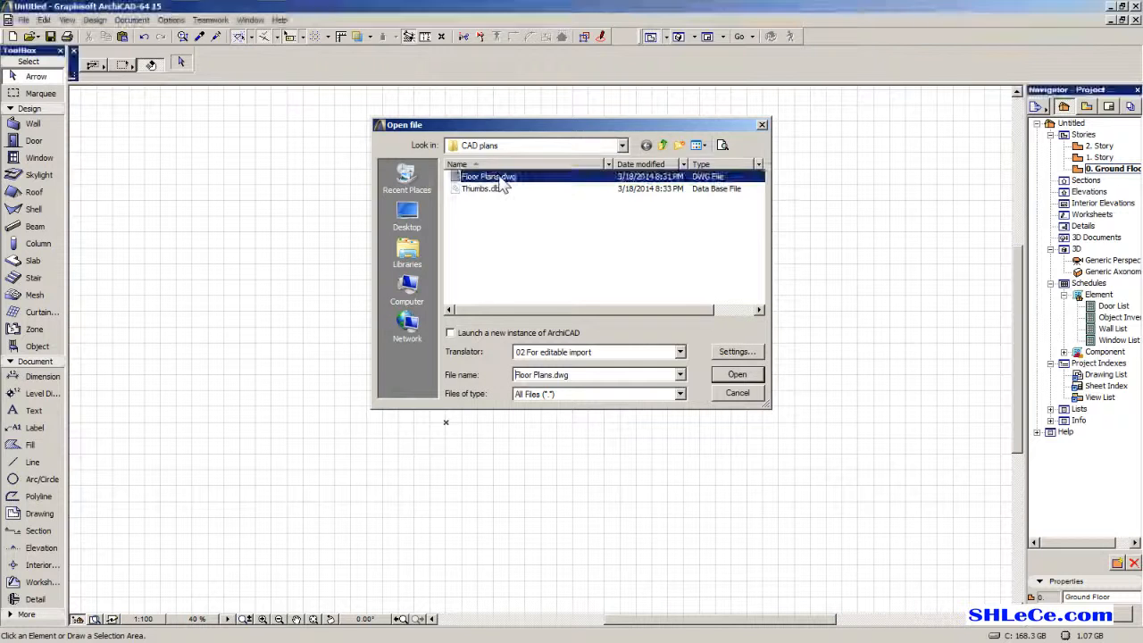
pyautogui.doubleClick(500, 178)
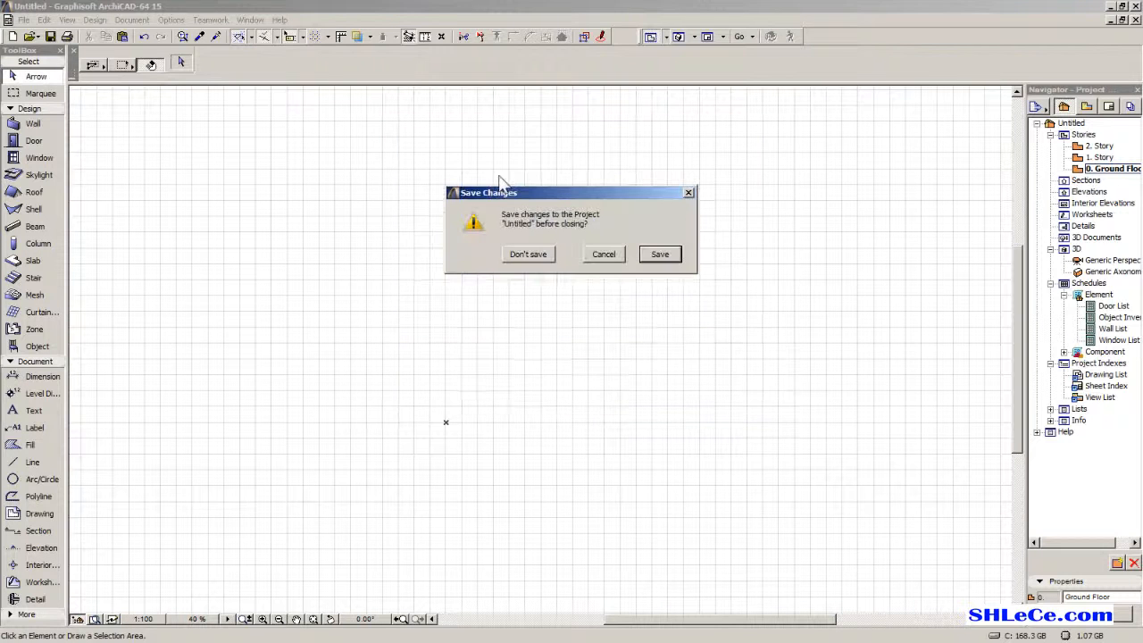
pyautogui.click(521, 257)
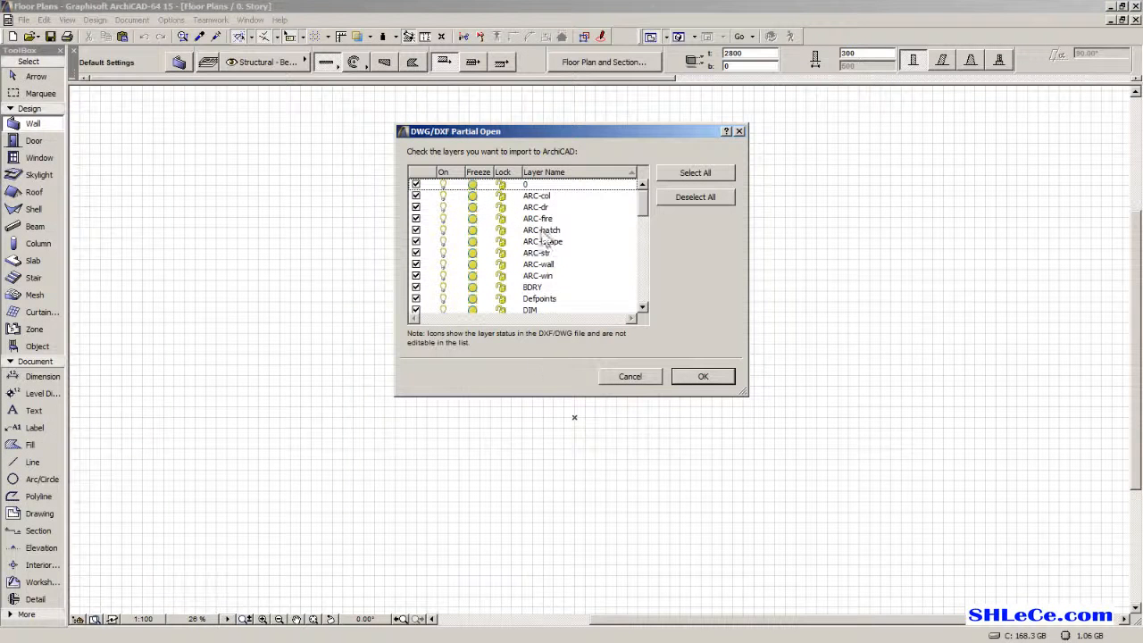
# Import all the DWG layers and keep the existing background colour and pen colours.
pyautogui.click(703, 377)
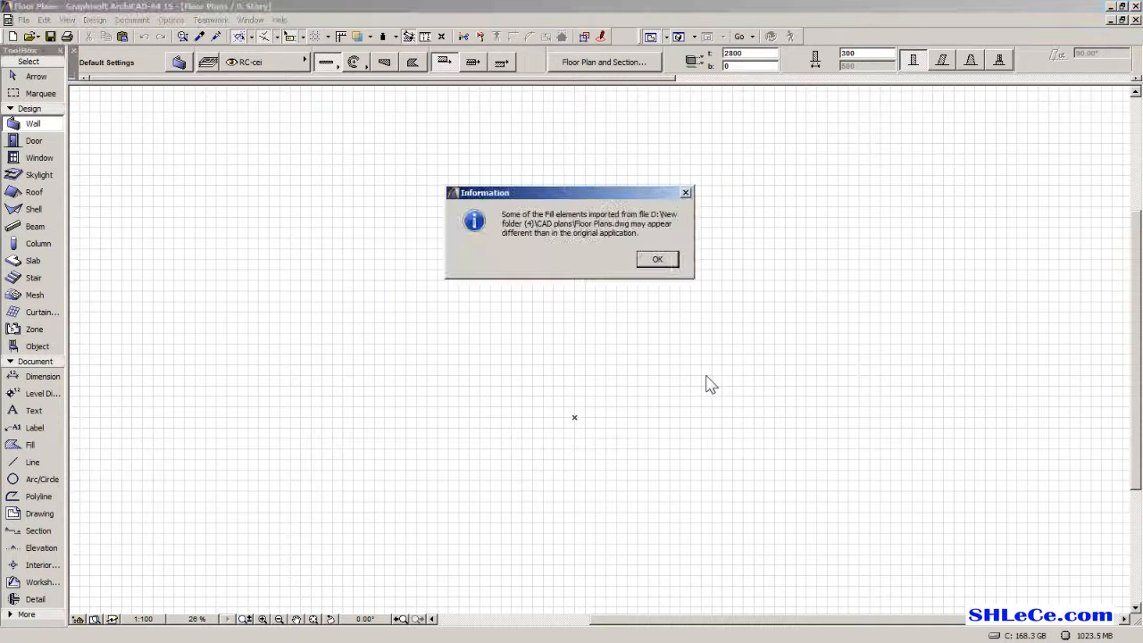
pyautogui.click(669, 265)
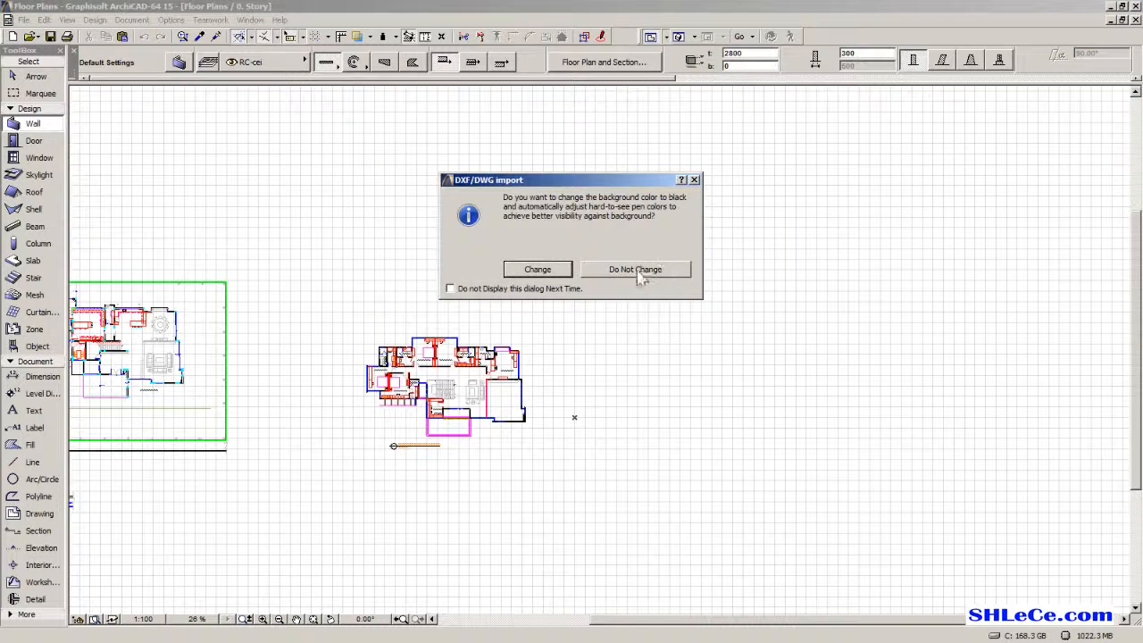
pyautogui.click(637, 273)
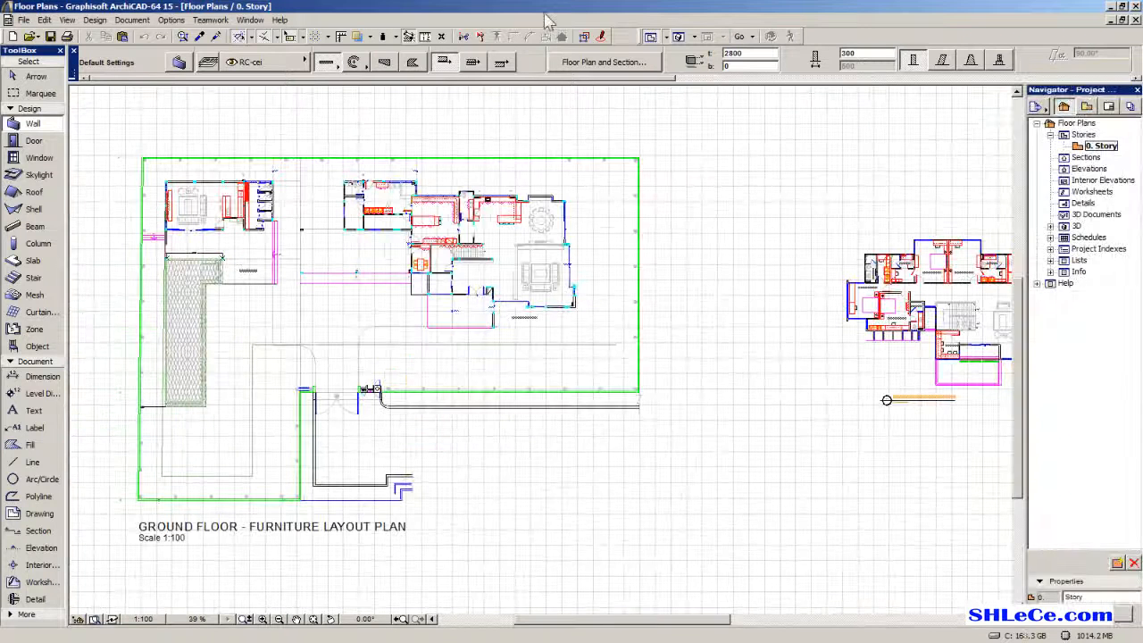
# Measure the thickness of the windowed exterior wall near the grey corner column.
pyautogui.click(425, 38)
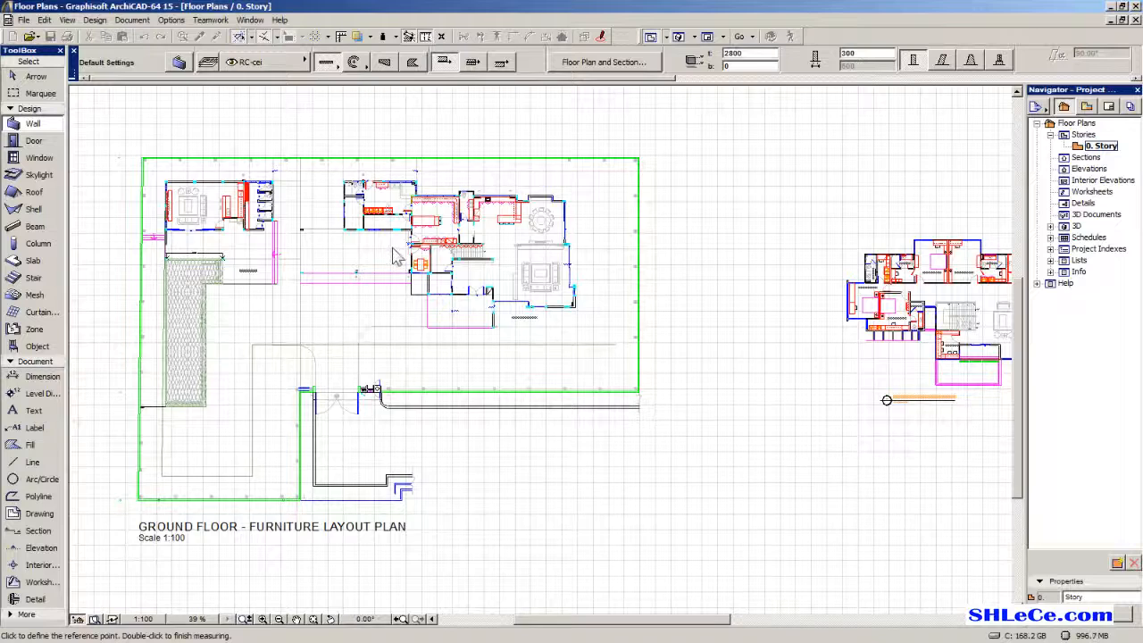
pyautogui.scroll(11, 397, 255)
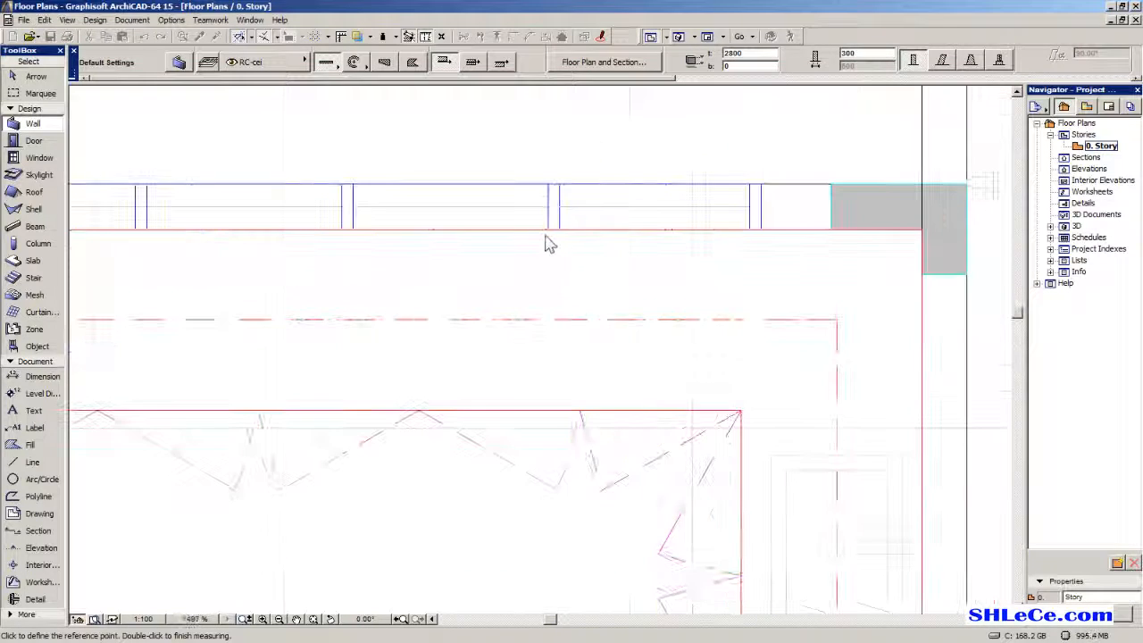
pyautogui.click(549, 188)
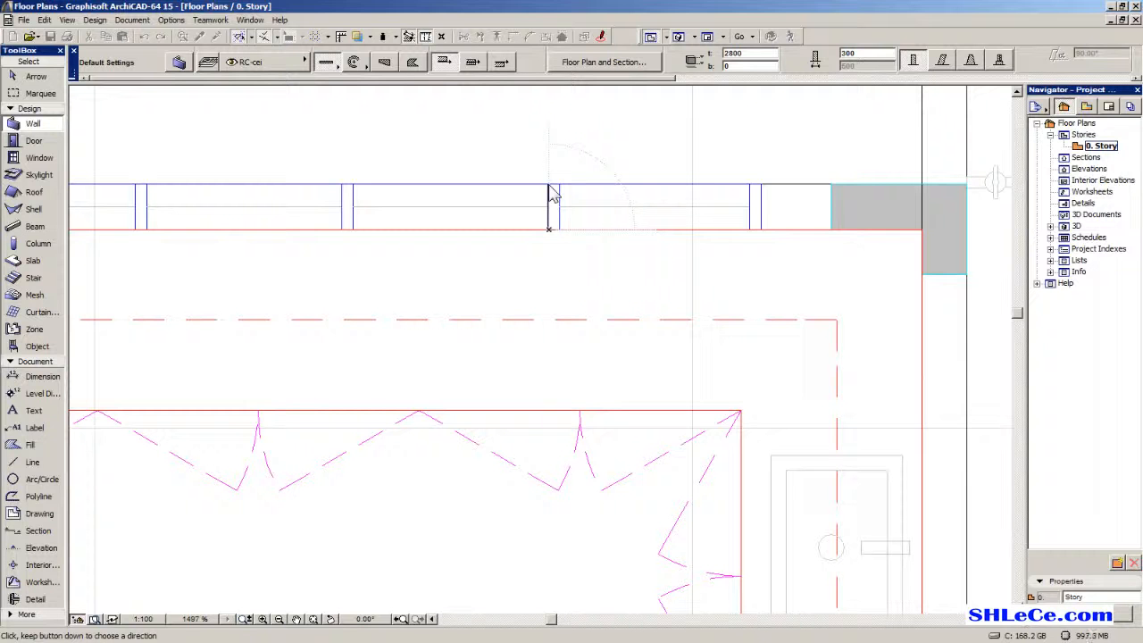
pyautogui.rightClick(566, 285)
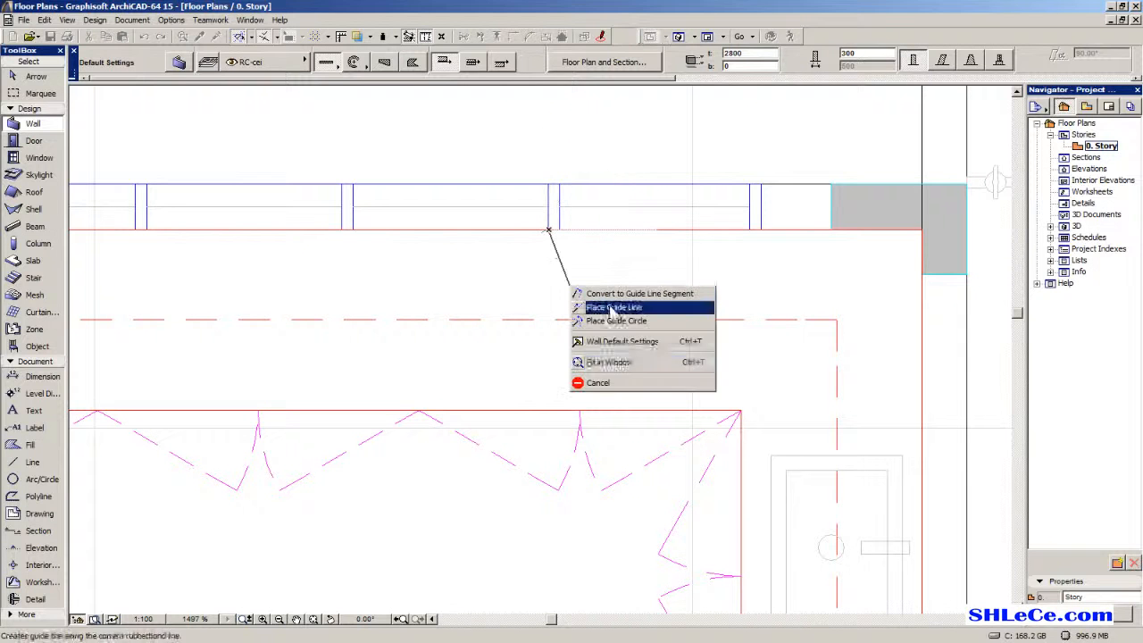
pyautogui.click(596, 381)
# Check the project's working units for model, layout and angle without changing them.
pyautogui.click(170, 20)
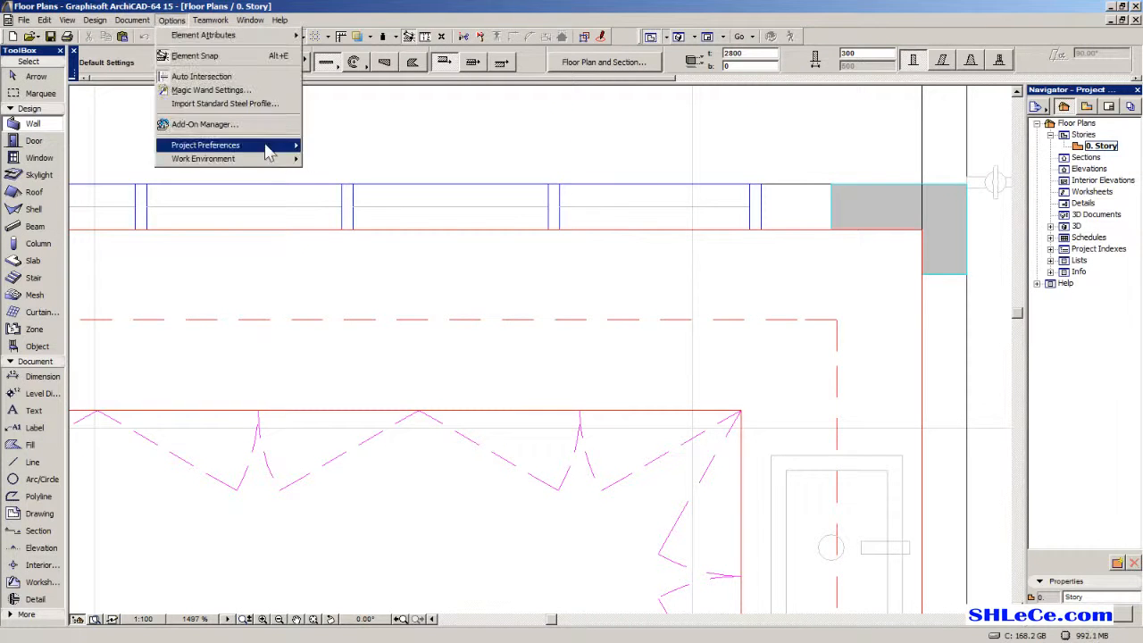
pyautogui.moveTo(268, 147)
pyautogui.click(326, 145)
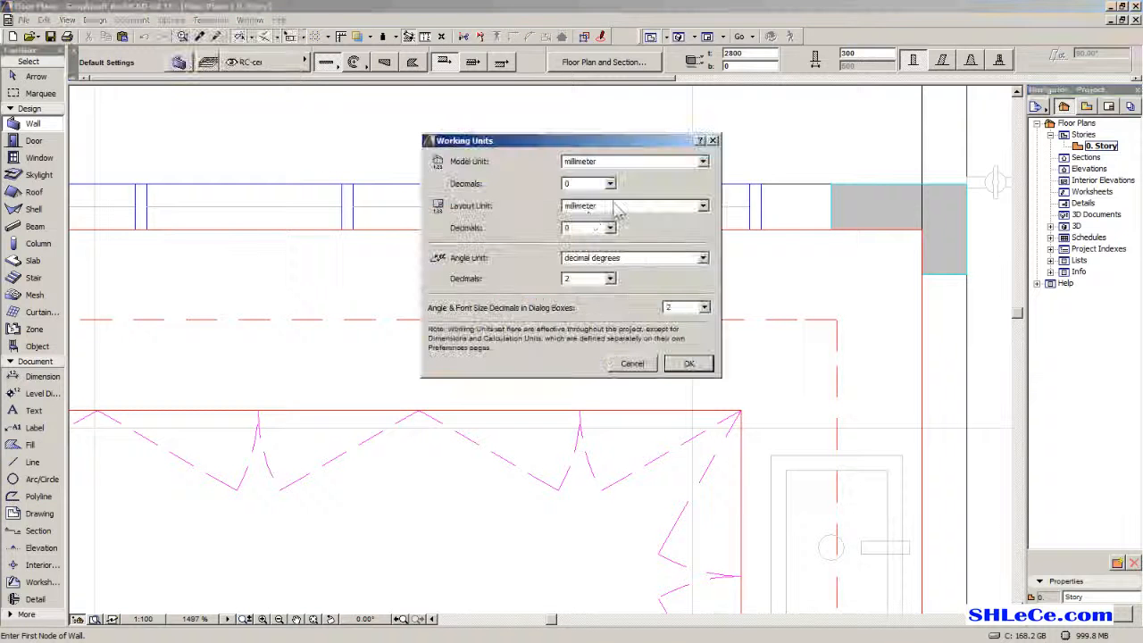
pyautogui.click(636, 365)
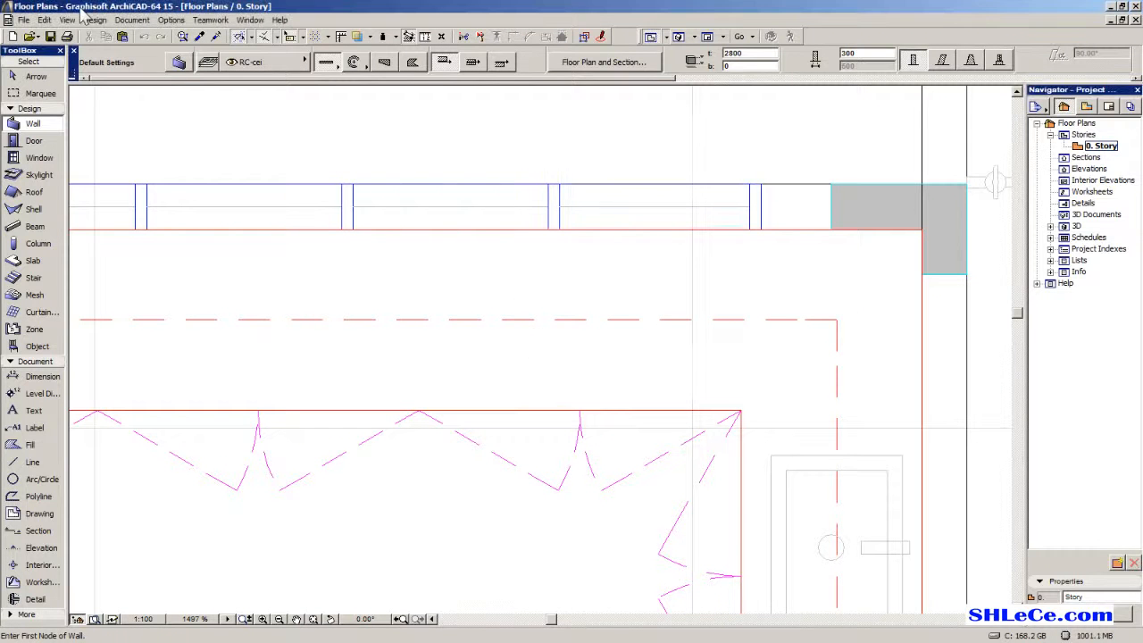
# Create a new project from ArchiCAD 15 Template.tpl in a new program instance, using the current profile.
pyautogui.click(24, 19)
pyautogui.moveTo(89, 35)
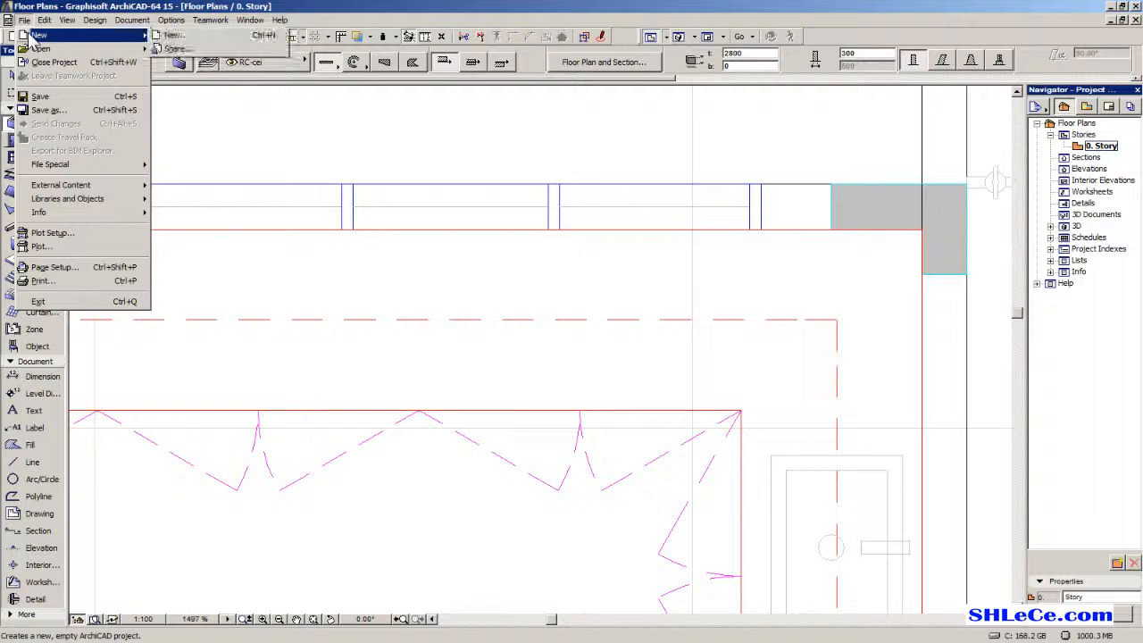
pyautogui.click(173, 34)
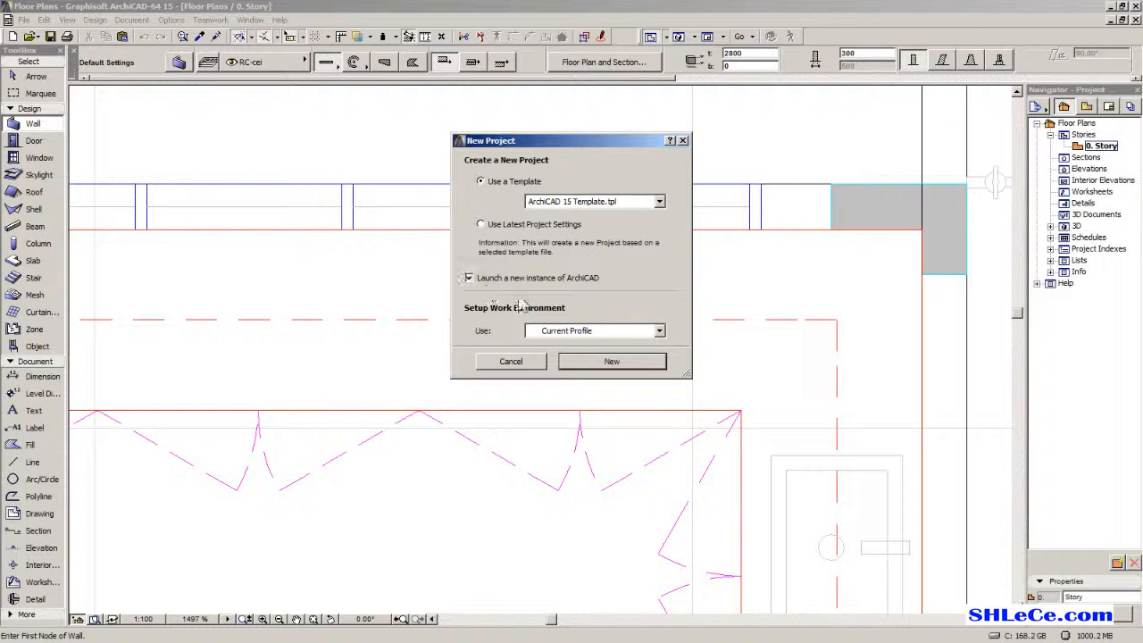
pyautogui.click(606, 362)
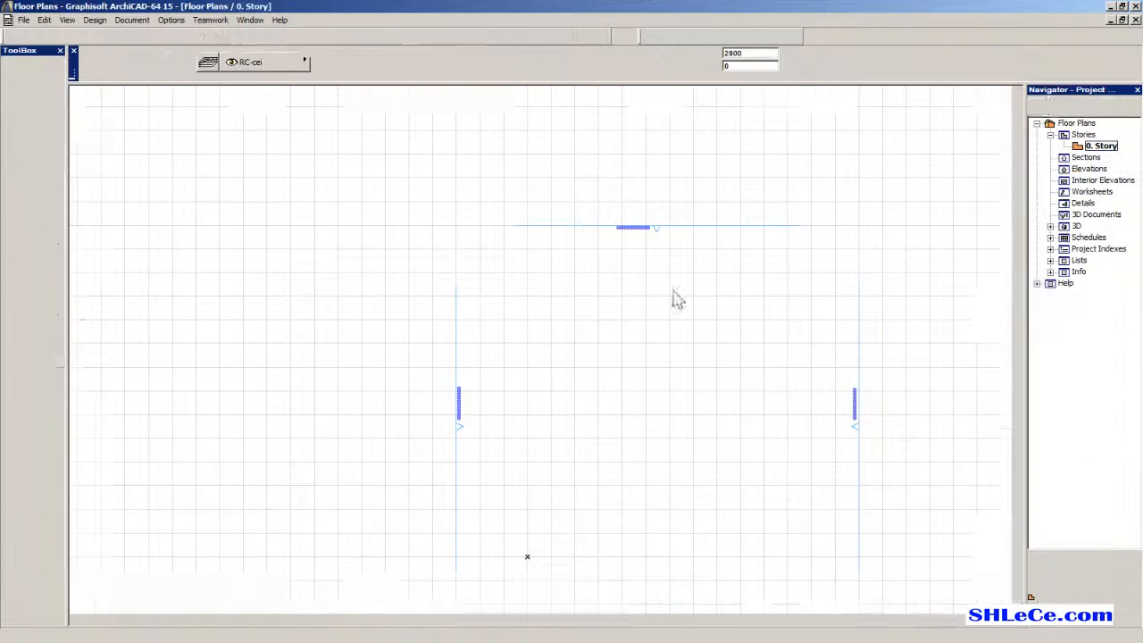
# Select all elements of both imported floor plans and copy them.
pyautogui.scroll(-3, 613, 352)
pyautogui.scroll(-6, 572, 316)
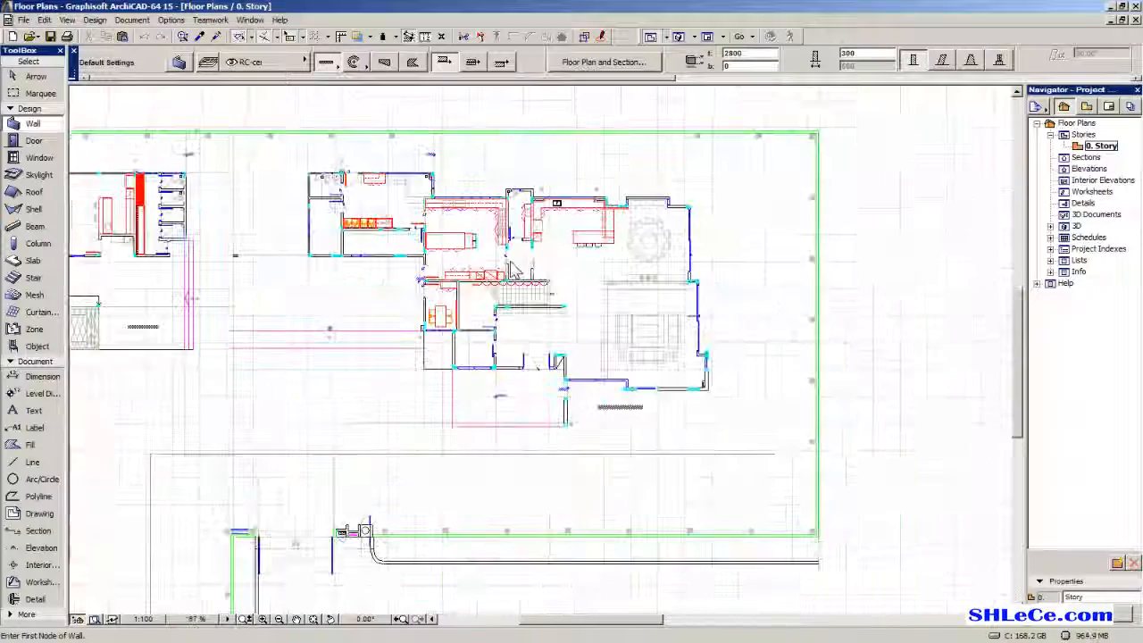
pyautogui.scroll(-2, 571, 316)
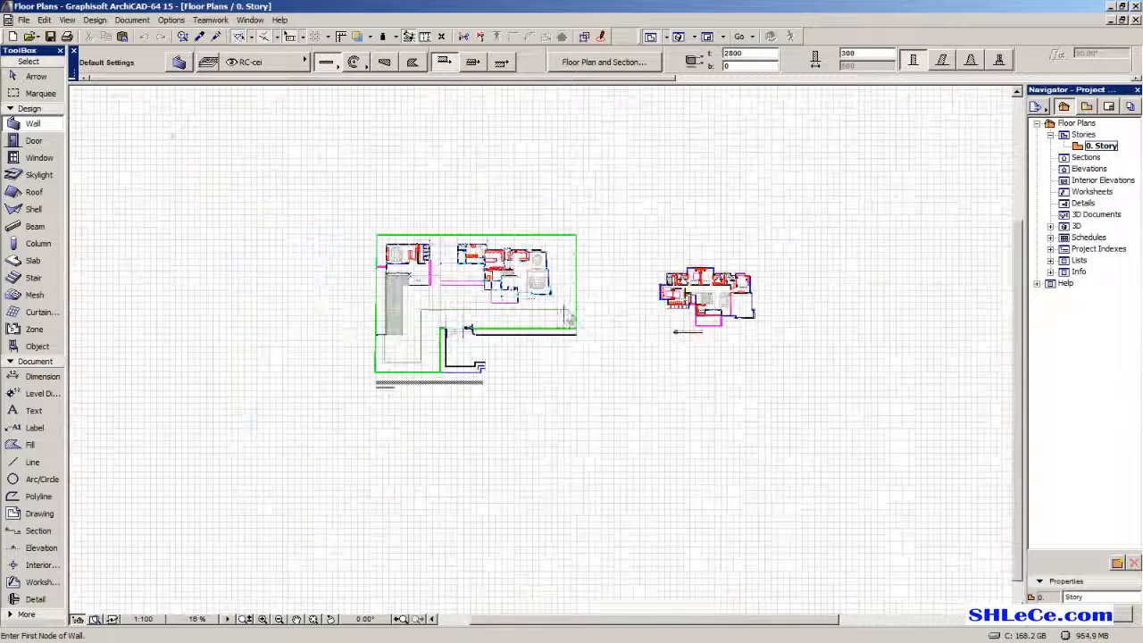
pyautogui.click(36, 76)
pyautogui.moveTo(851, 180); pyautogui.dragTo(306, 531)
pyautogui.hotkey('ctrl', 'a')
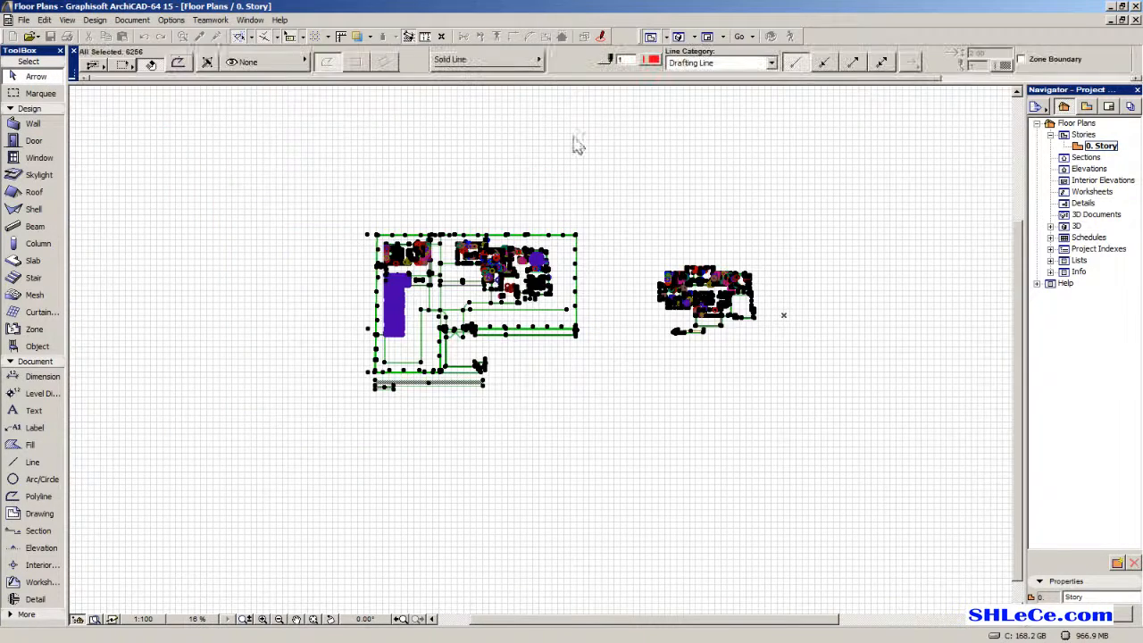
pyautogui.click(45, 20)
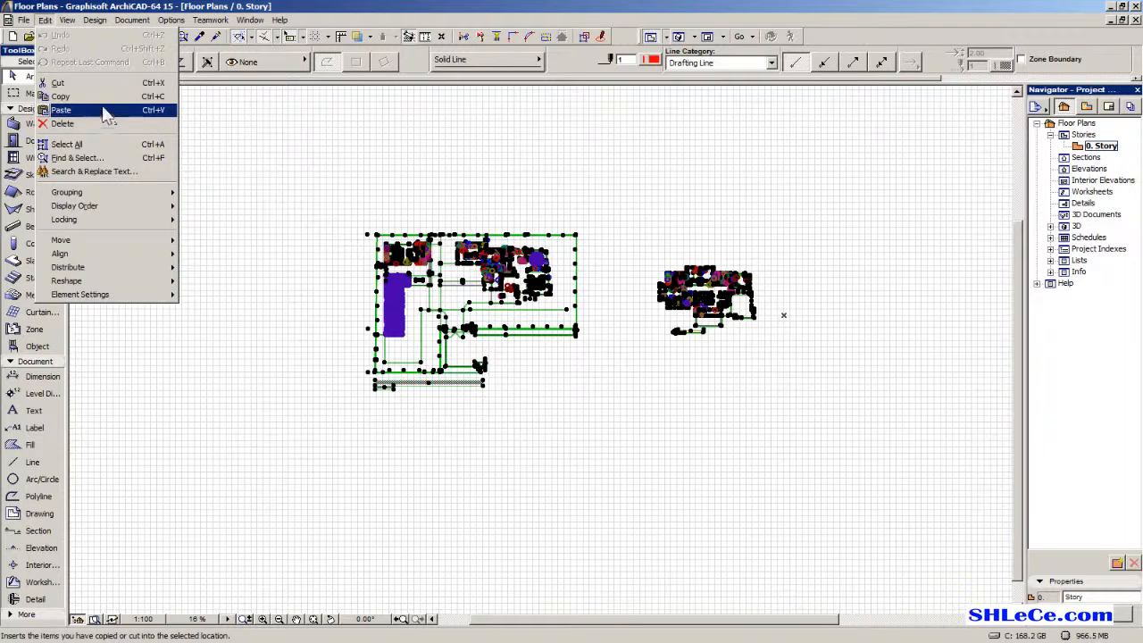
pyautogui.click(106, 108)
pyautogui.click(621, 254)
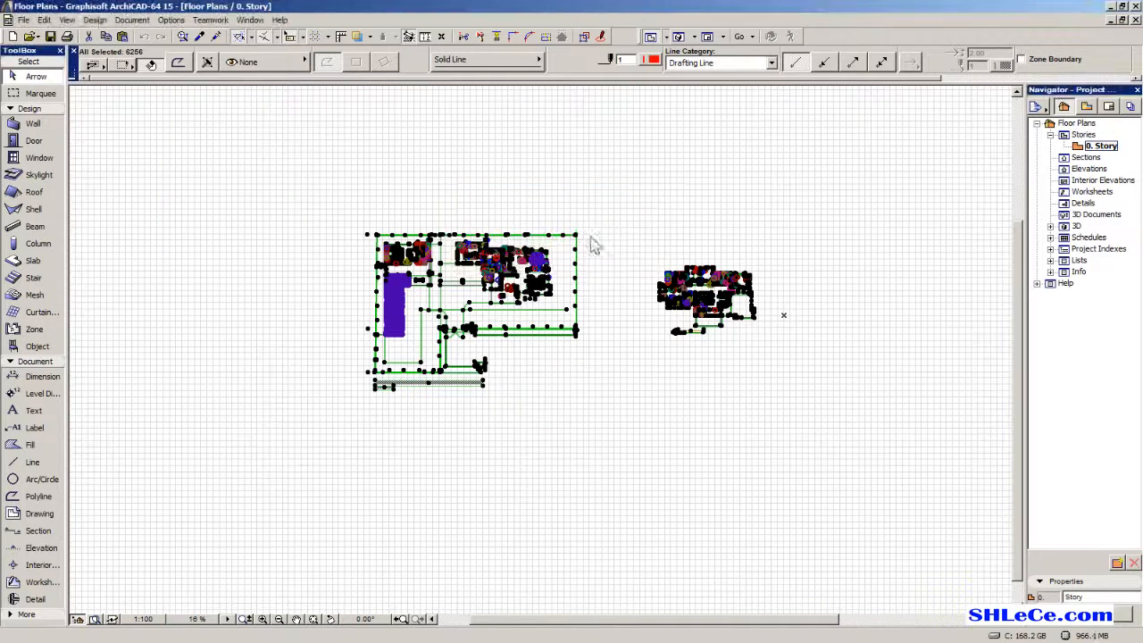
pyautogui.click(45, 21)
pyautogui.click(105, 97)
# Switch to the new untitled project and delete its four elevation markers.
pyautogui.hotkey('alt', 'Tab')
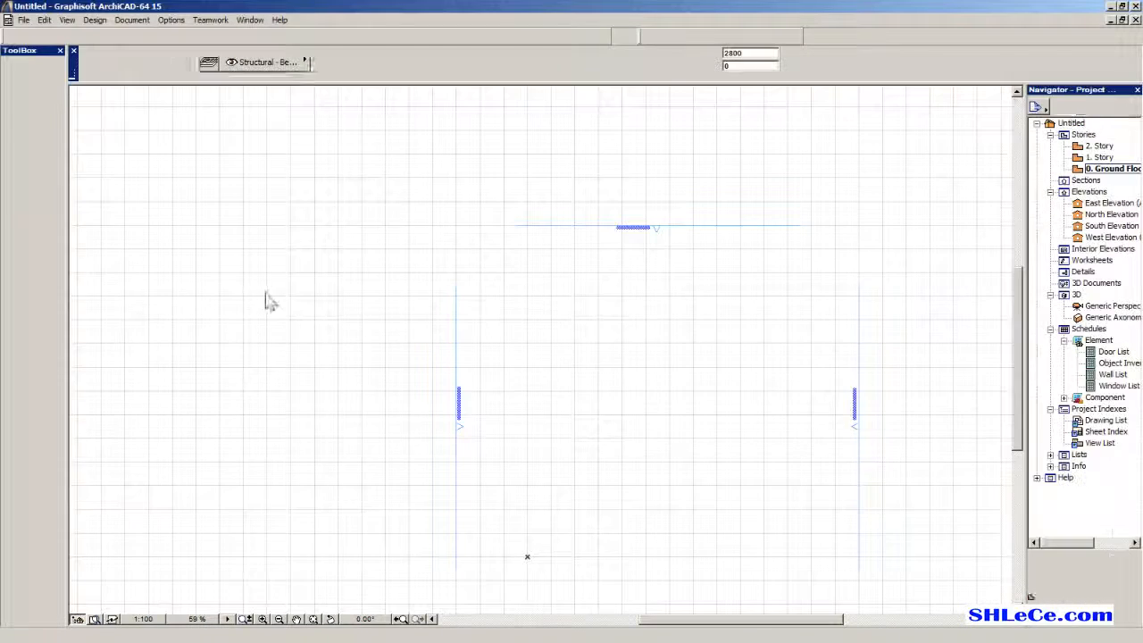
pyautogui.moveTo(343, 272); pyautogui.dragTo(227, 159, button='middle')
pyautogui.click(53, 77)
pyautogui.scroll(-3, 429, 309)
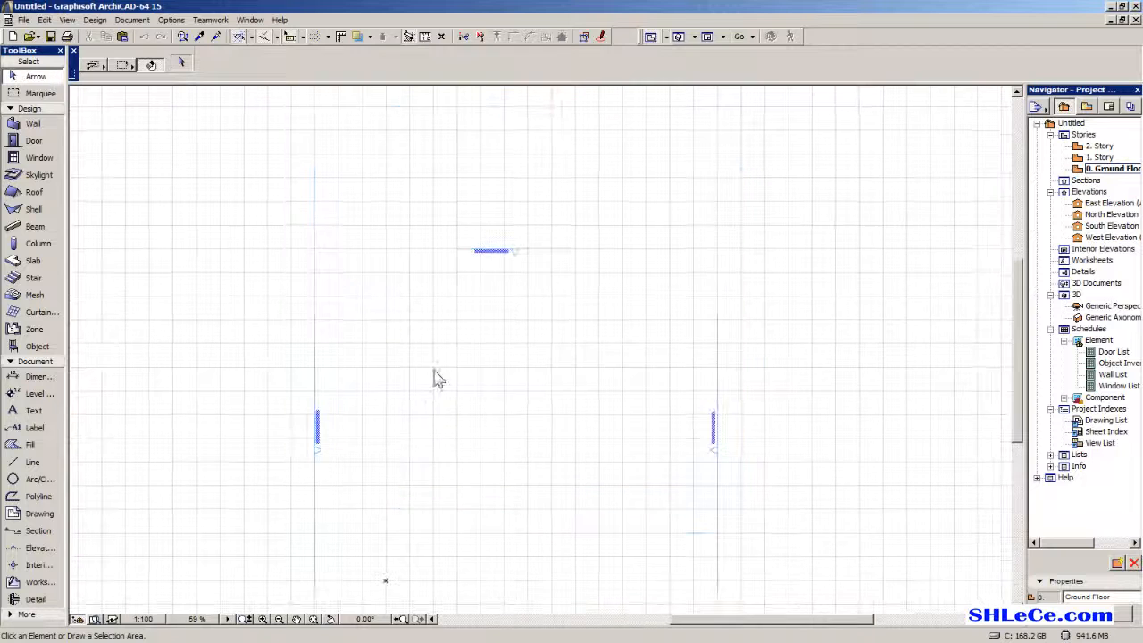
pyautogui.moveTo(783, 265); pyautogui.dragTo(304, 551)
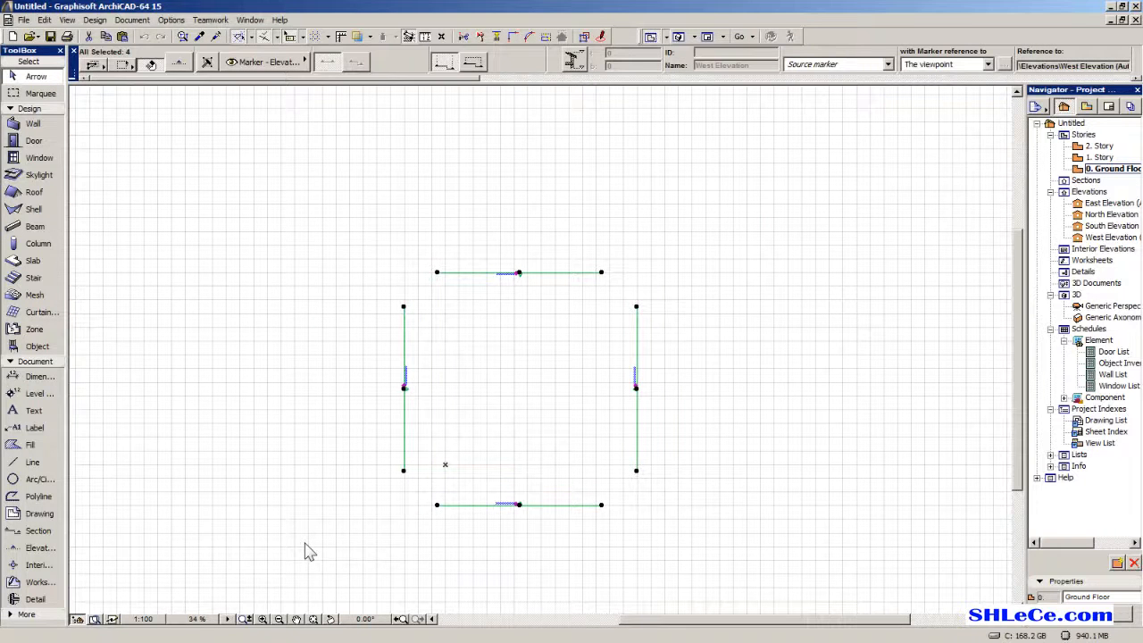
pyautogui.press('Delete')
pyautogui.click(695, 241)
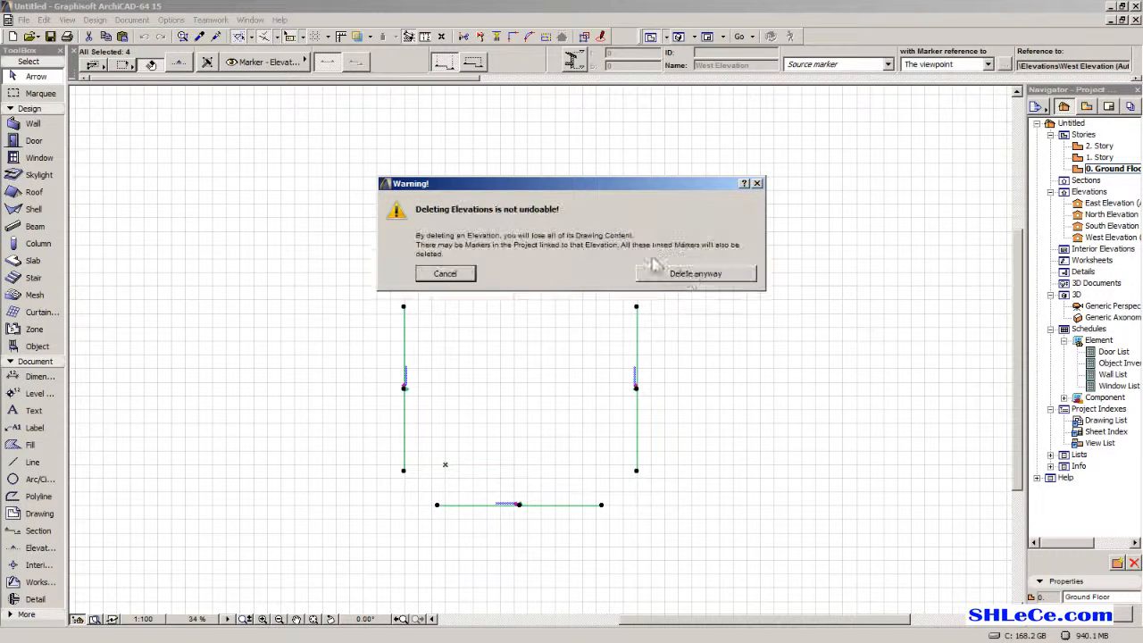
pyautogui.click(694, 274)
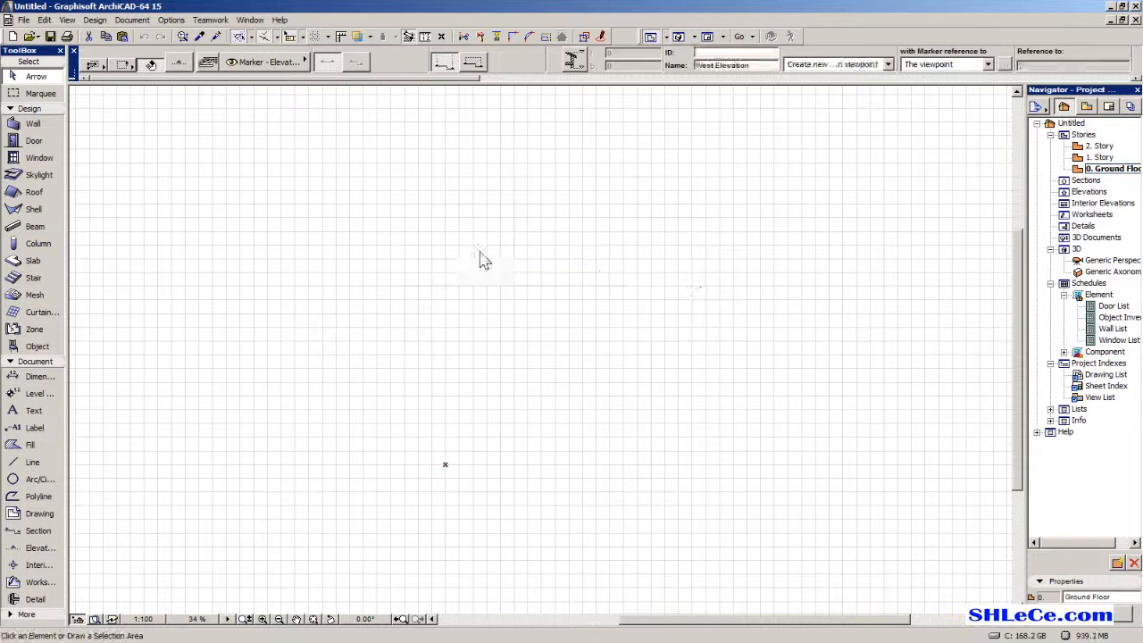
# Paste the copied floor plans at the center of the current view, keeping the current zoom.
pyautogui.click(45, 20)
pyautogui.click(120, 128)
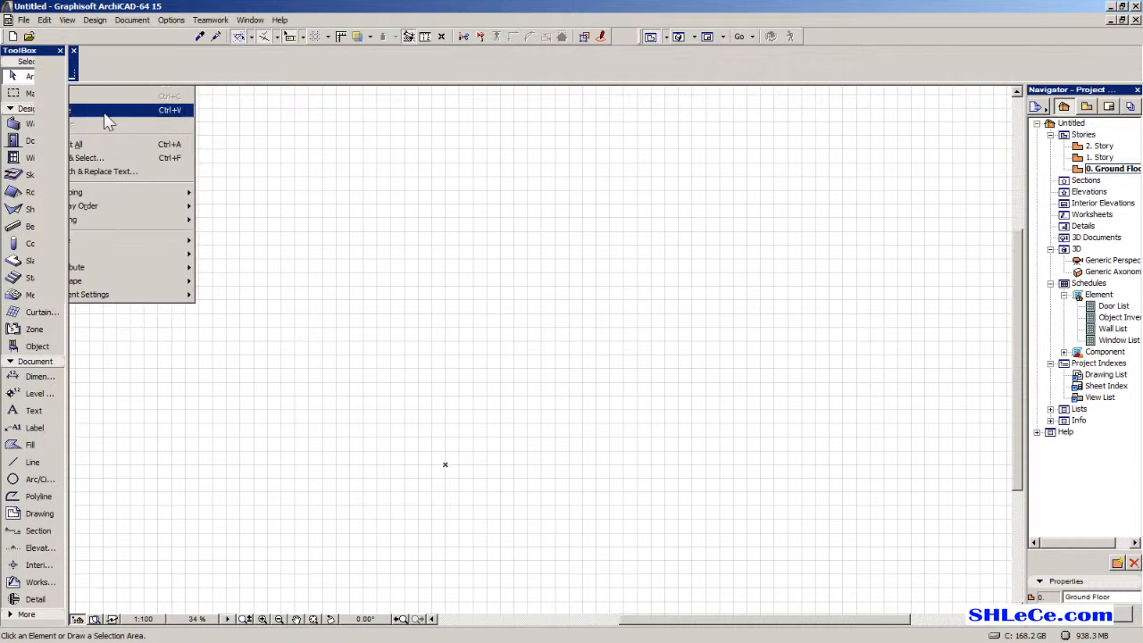
pyautogui.hotkey('ctrl', 'v')
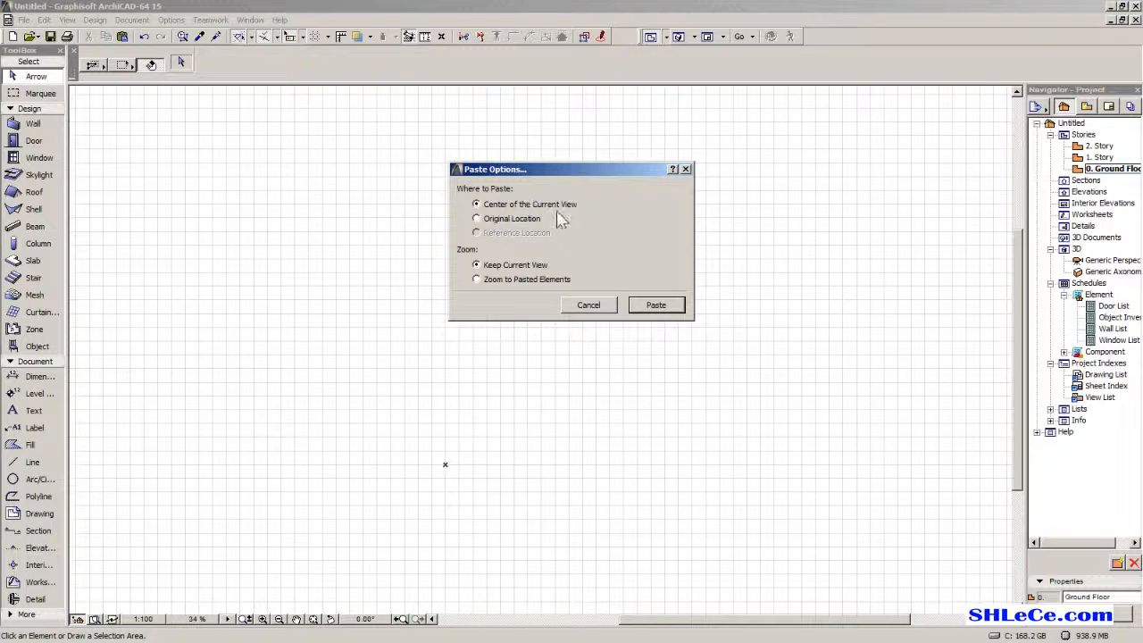
pyautogui.click(661, 305)
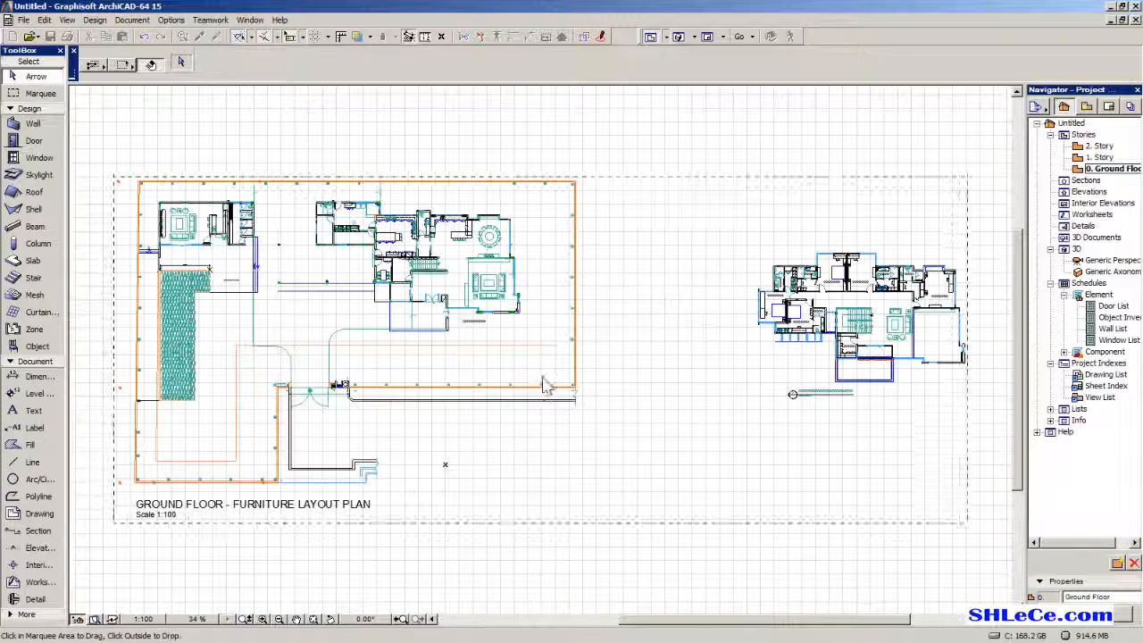
# Move the pasted floor plans so that a picked reference point lies on the project origin, and finish the placement.
pyautogui.moveTo(400, 477); pyautogui.dragTo(461, 402, button='middle')
pyautogui.scroll(3, 463, 405)
pyautogui.click(428, 266)
pyautogui.scroll(5, 562, 365)
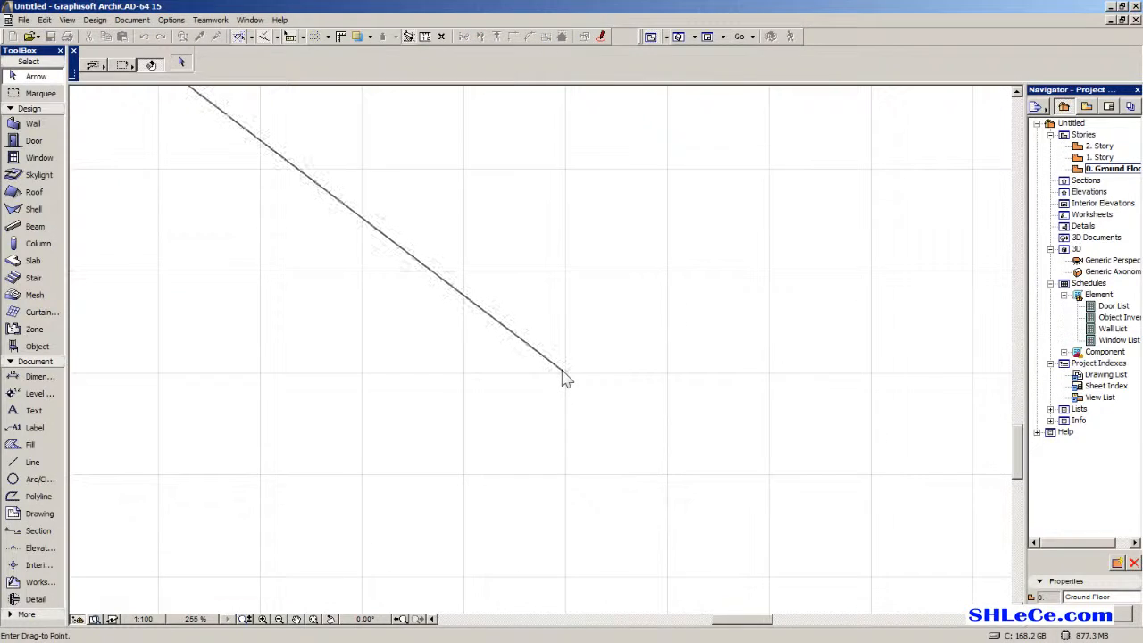
pyautogui.click(562, 374)
pyautogui.scroll(-5, 563, 377)
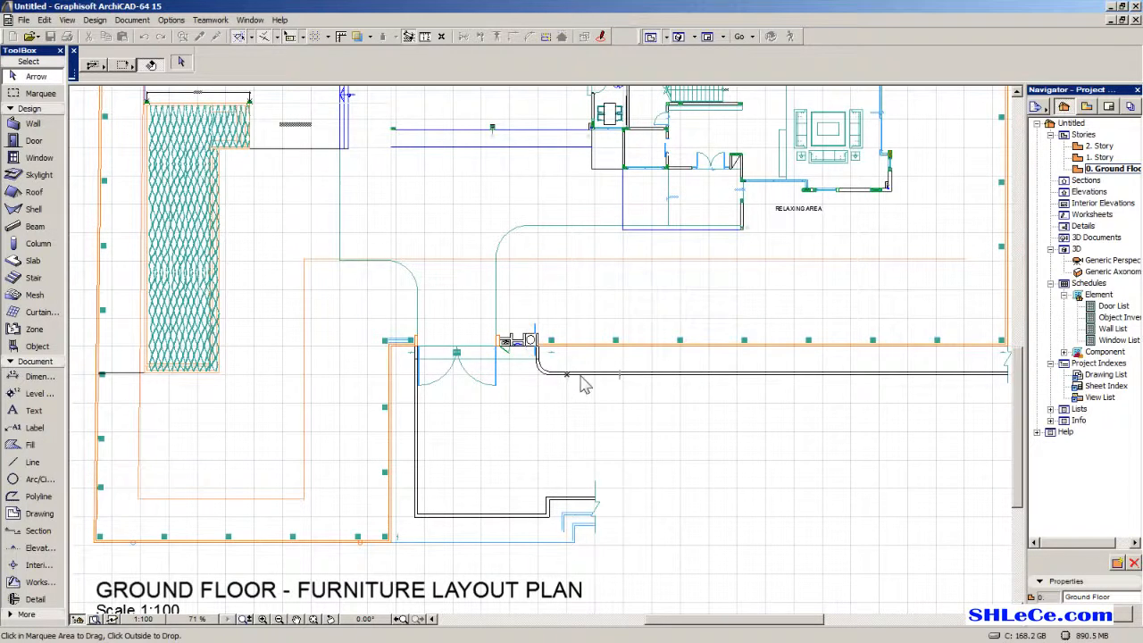
pyautogui.scroll(-5, 571, 402)
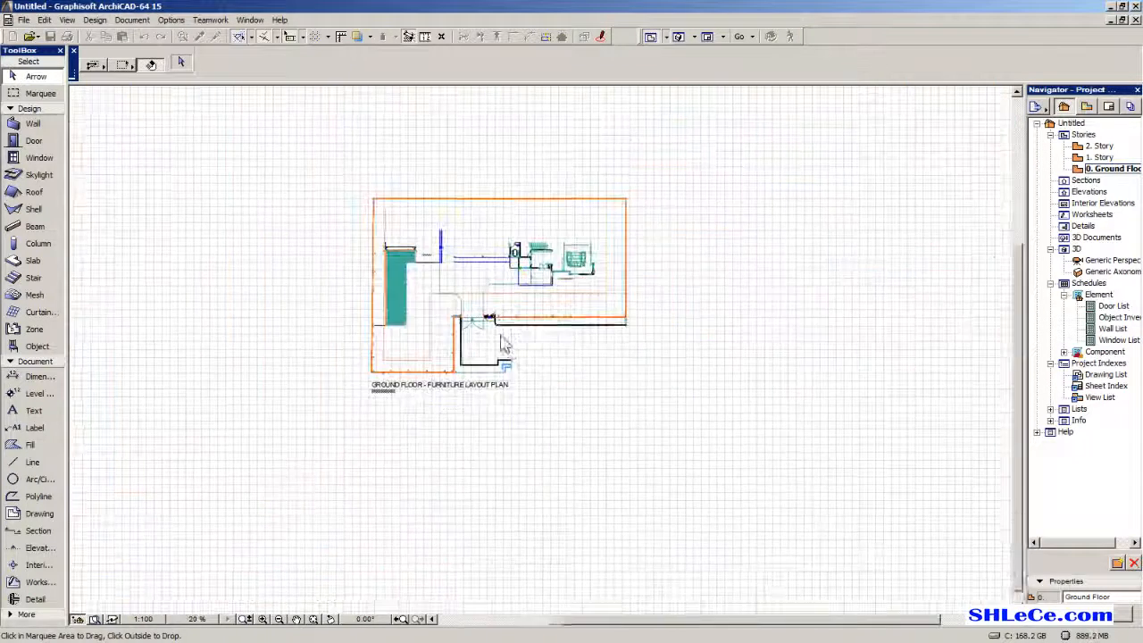
pyautogui.press('Escape')
pyautogui.scroll(10, 513, 364)
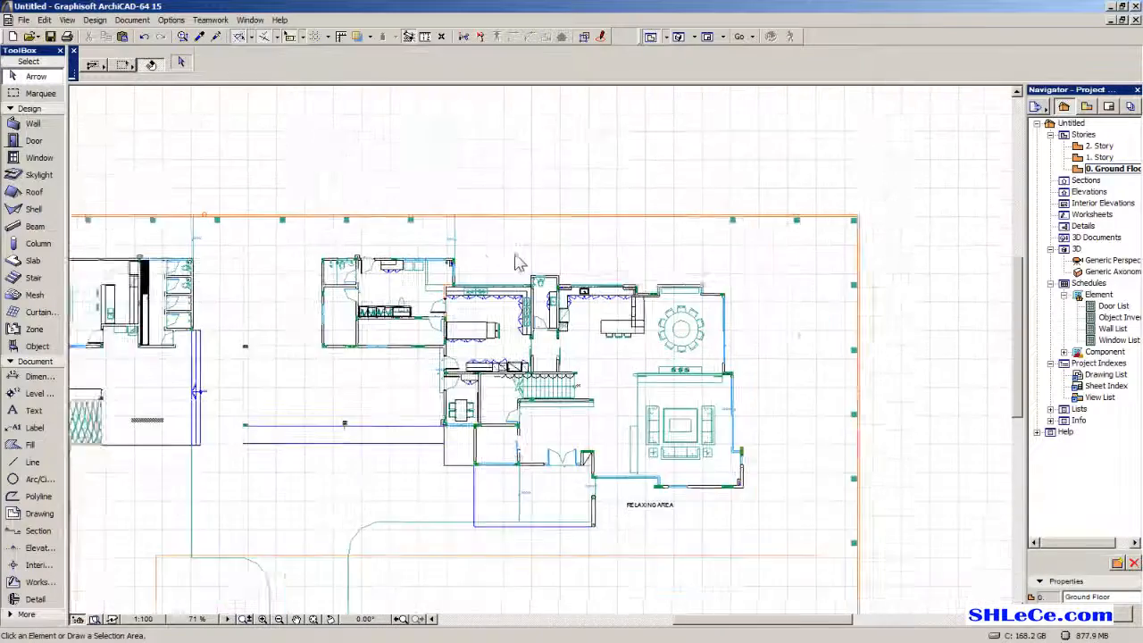
# Set the working units to centimetres with 0 decimals for the model and centimetres for the layout.
pyautogui.scroll(3, 683, 255)
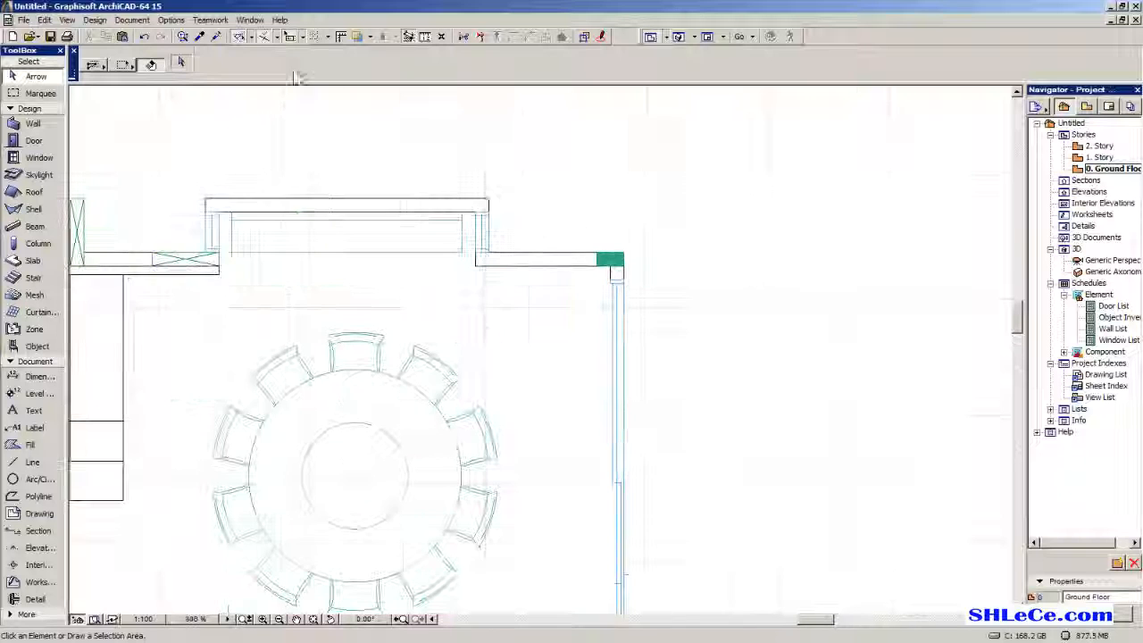
pyautogui.click(171, 20)
pyautogui.moveTo(243, 146)
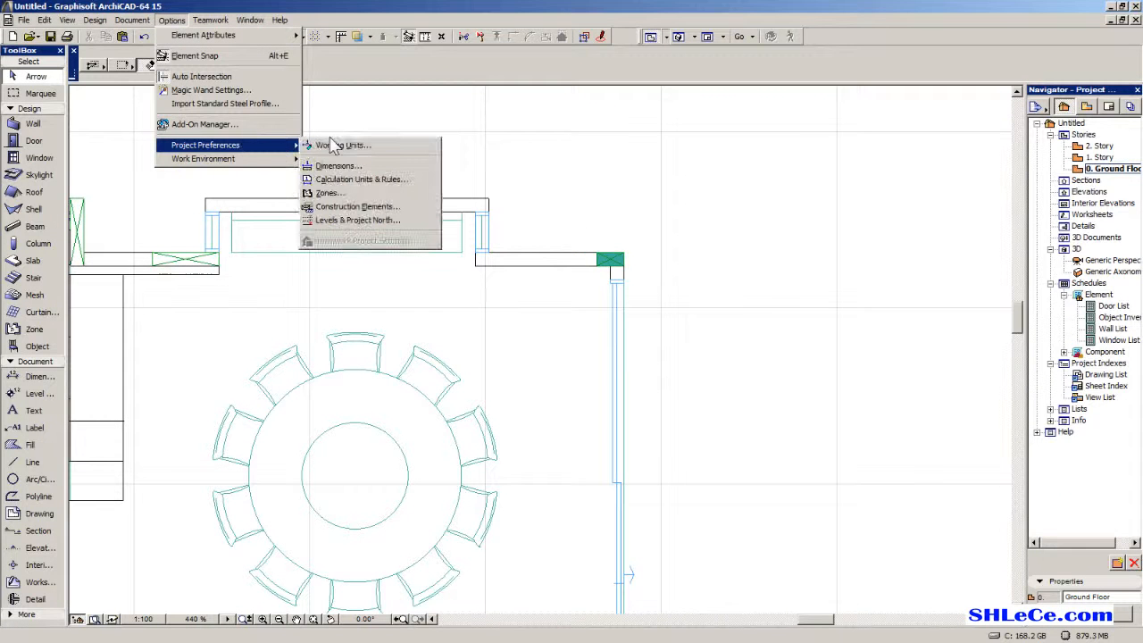
pyautogui.click(334, 145)
pyautogui.click(603, 162)
pyautogui.click(610, 188)
pyautogui.click(596, 206)
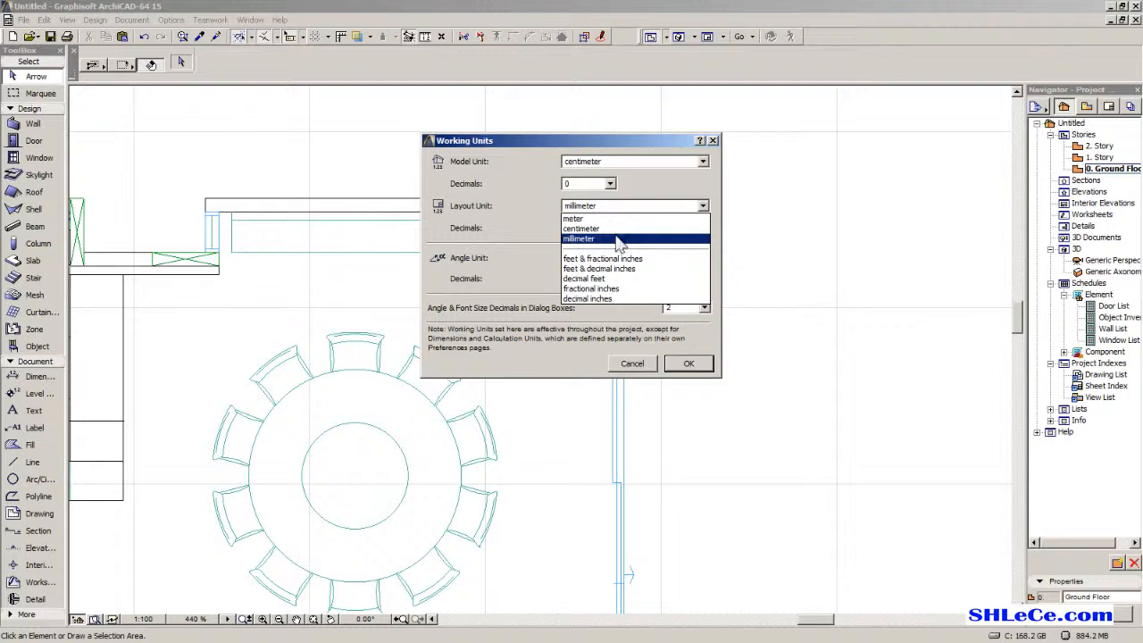
pyautogui.click(611, 229)
pyautogui.click(688, 363)
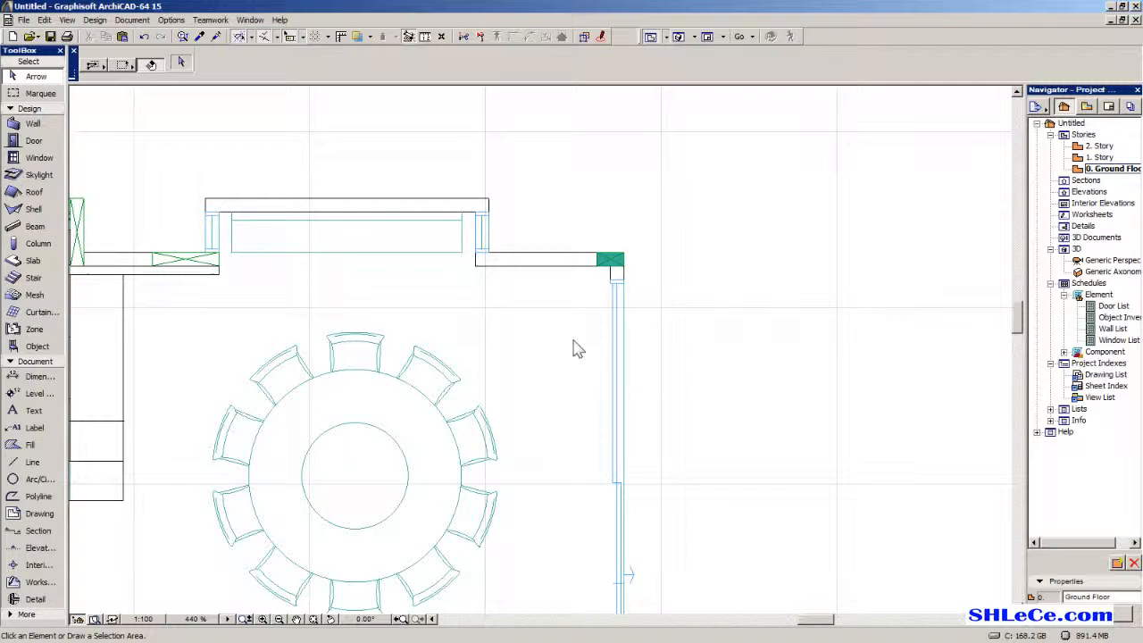
# Start the Wall tool with a wall thickness of 15 cm at the dining area's outer corner column.
pyautogui.click(27, 126)
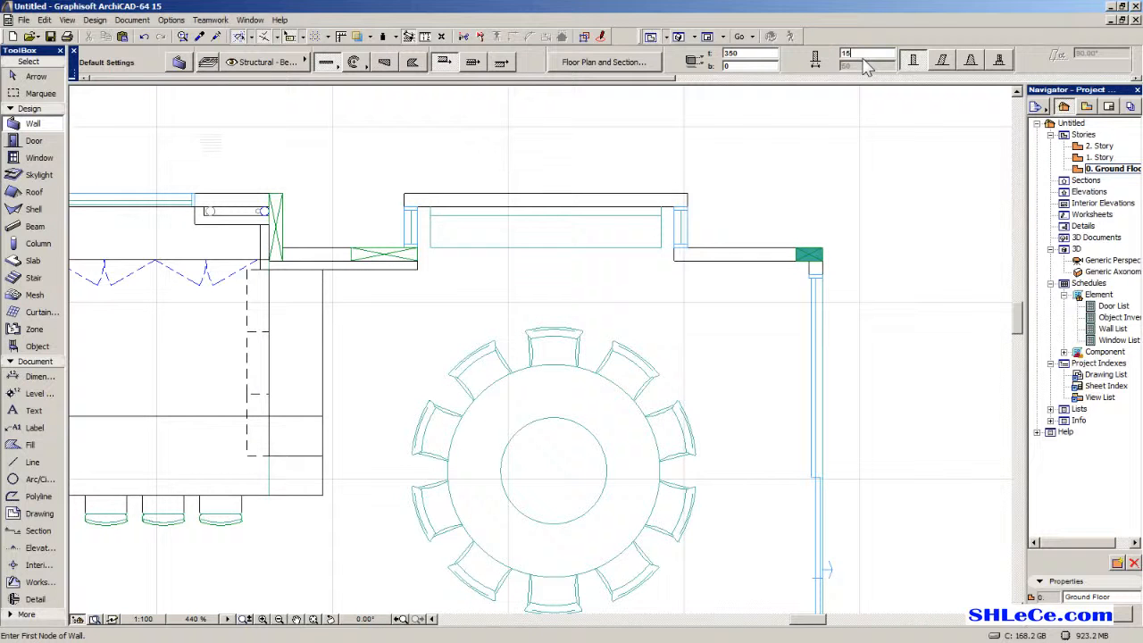
pyautogui.scroll(5, 678, 350)
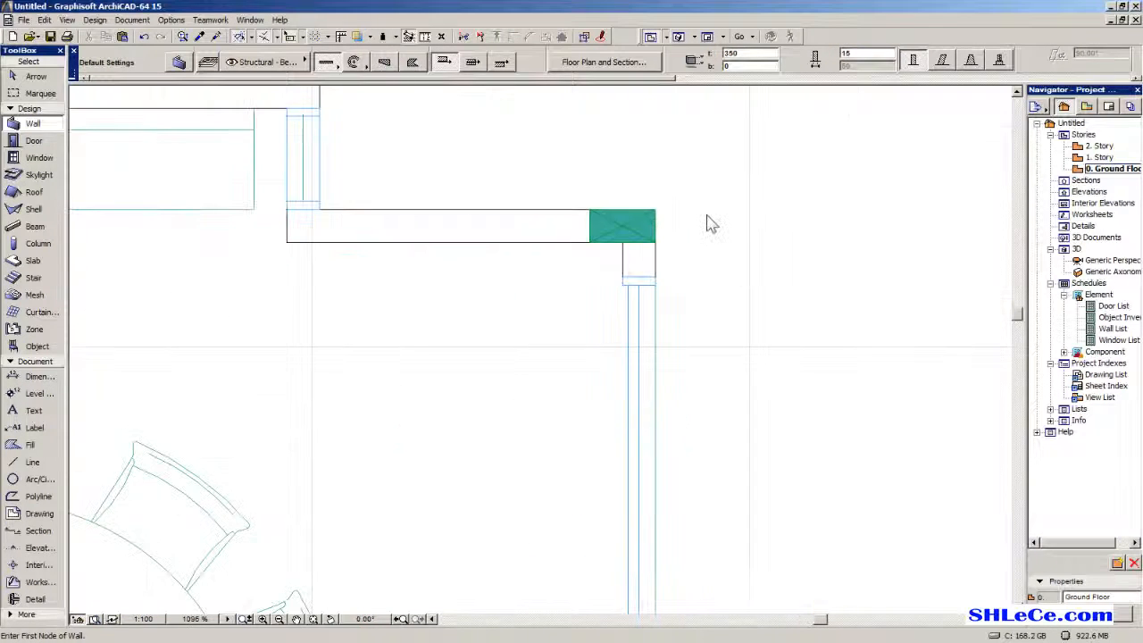
# Try a straight wall from the dining area's corner column down the outer face to the next column, and undo it.
pyautogui.click(656, 212)
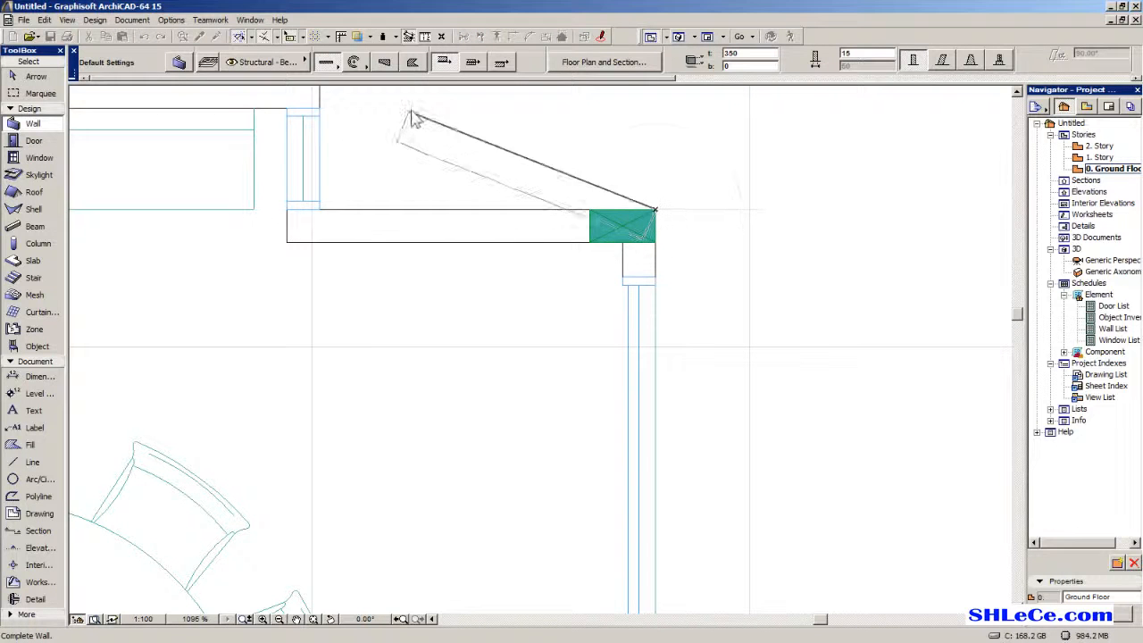
pyautogui.moveTo(655, 388); pyautogui.dragTo(648, 109, button='middle')
pyautogui.scroll(-6, 652, 177)
pyautogui.moveTo(671, 495); pyautogui.dragTo(642, 268, button='middle')
pyautogui.scroll(6, 642, 268)
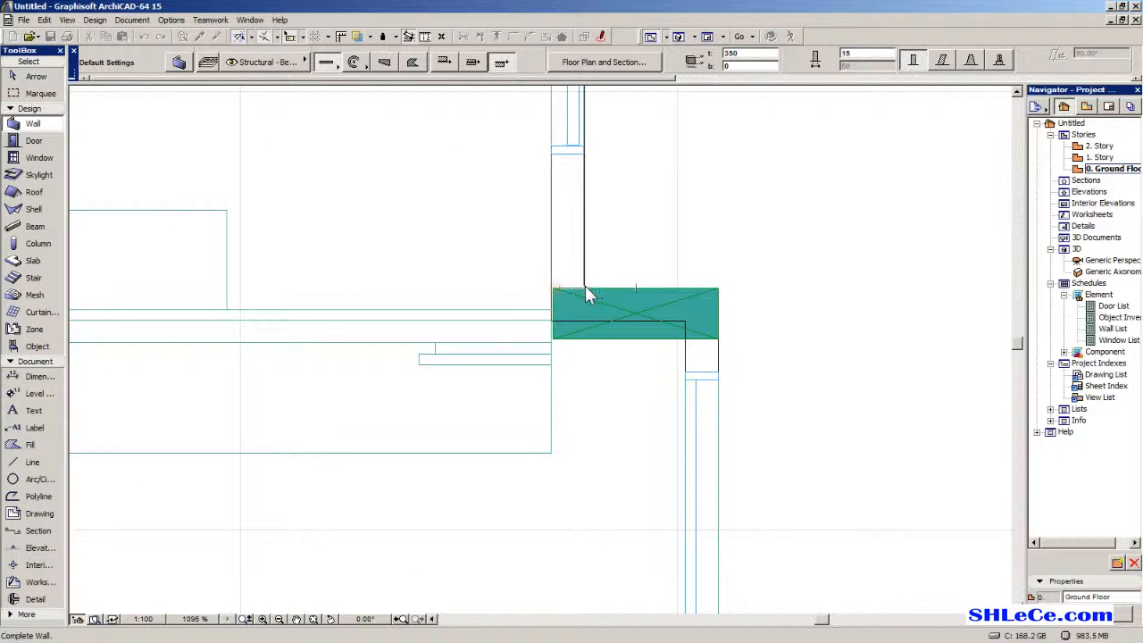
pyautogui.click(584, 286)
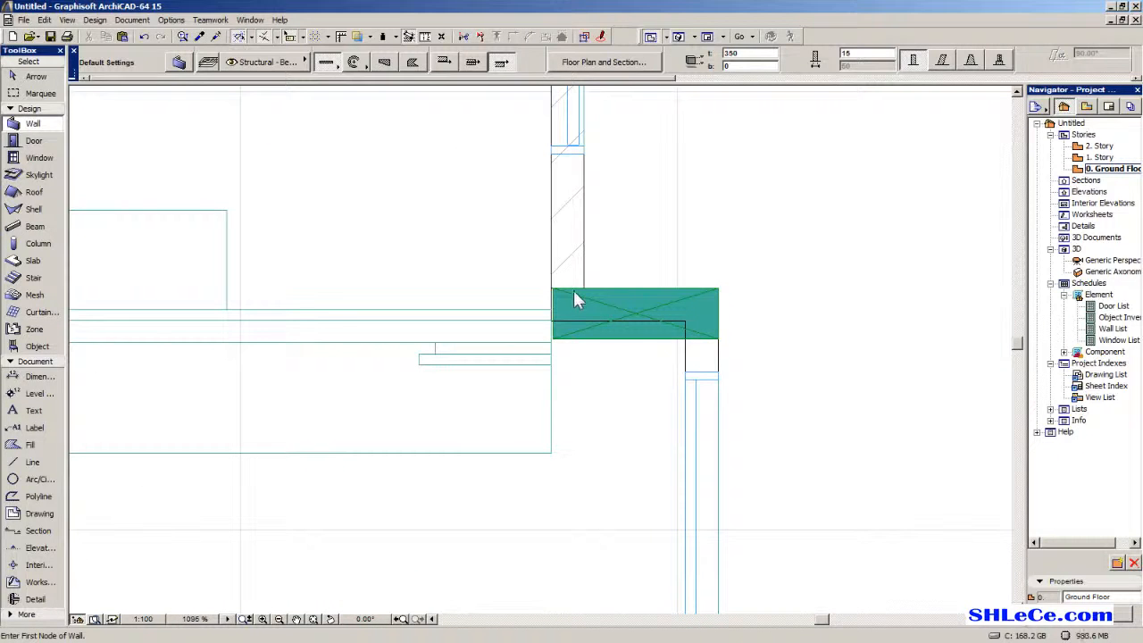
pyautogui.scroll(-5, 661, 237)
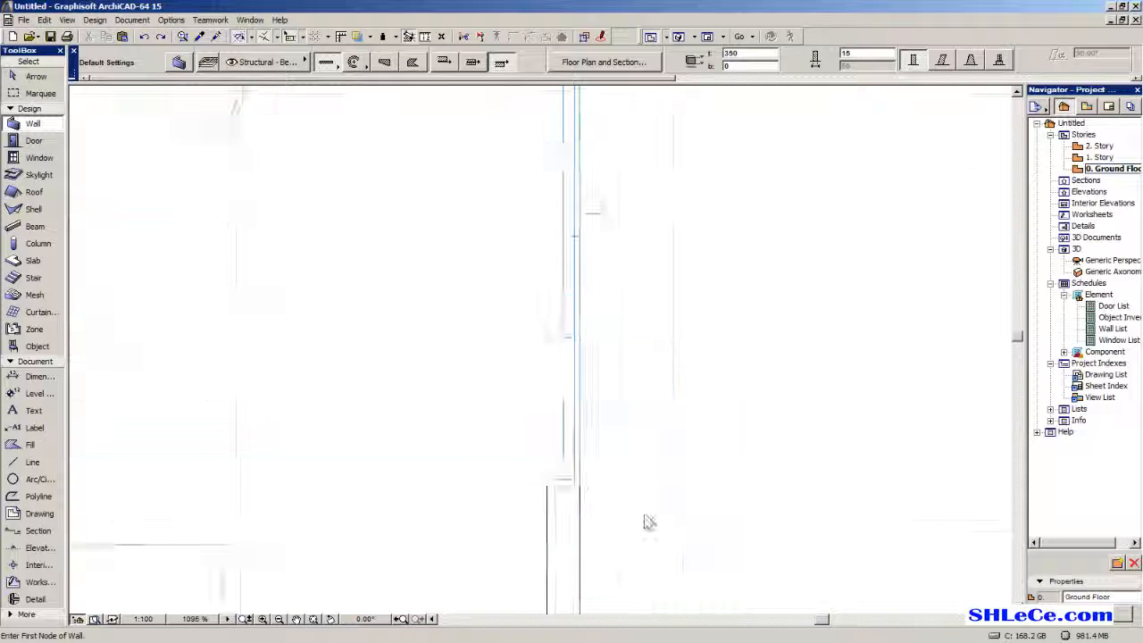
pyautogui.scroll(-2, 665, 241)
pyautogui.scroll(8, 620, 214)
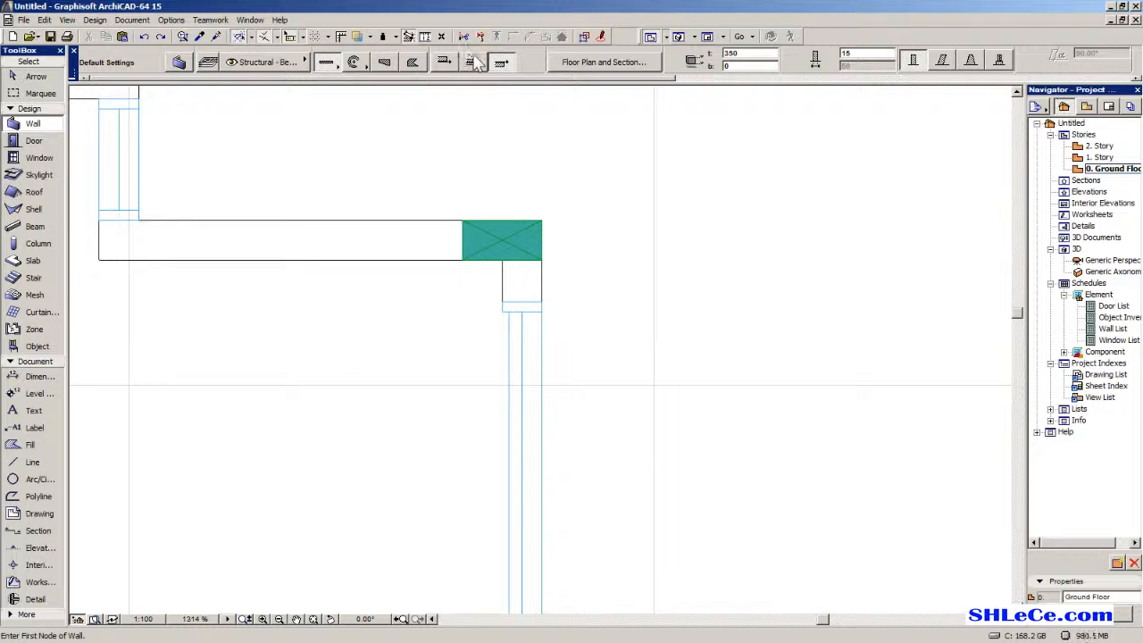
# Check the height and thickness fields in the Wall default settings, and cancel the dialog.
pyautogui.click(180, 67)
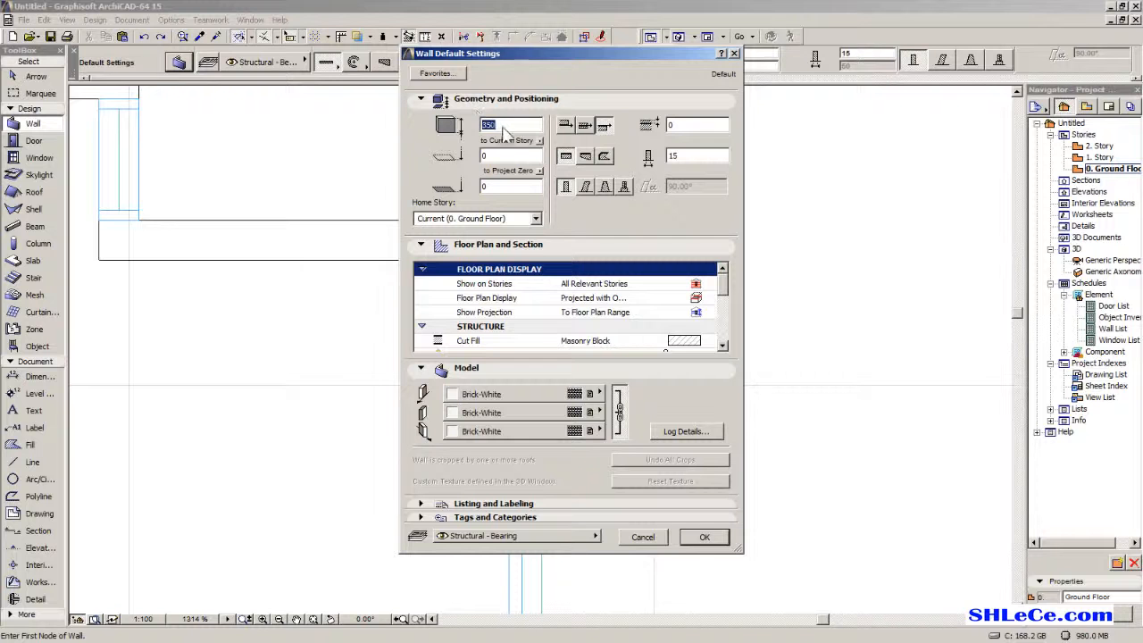
pyautogui.click(678, 156)
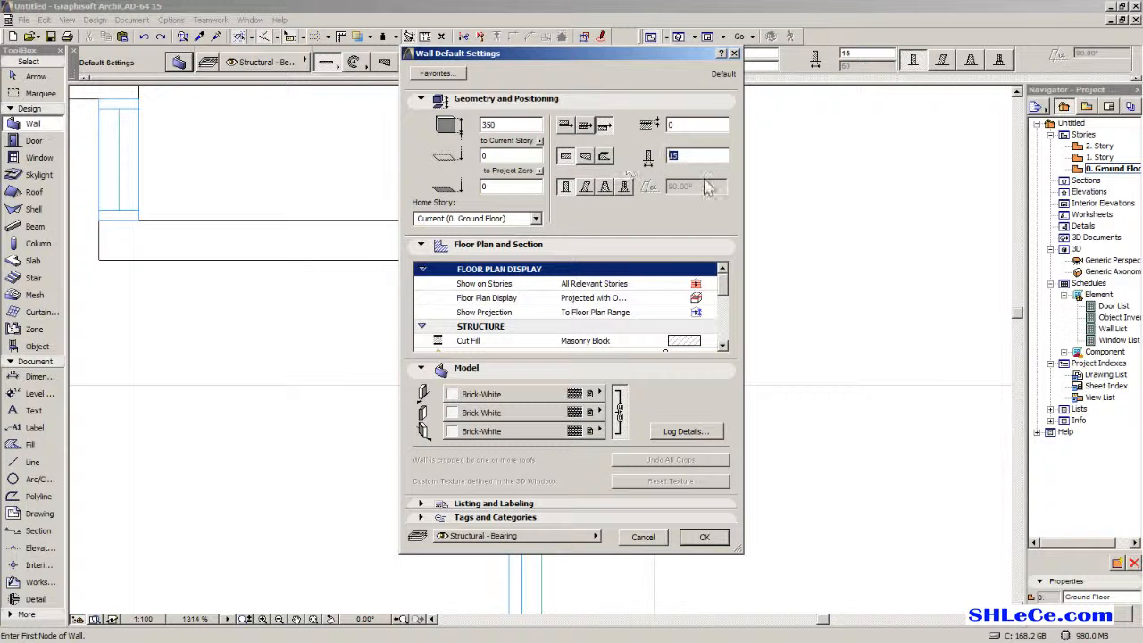
pyautogui.click(644, 537)
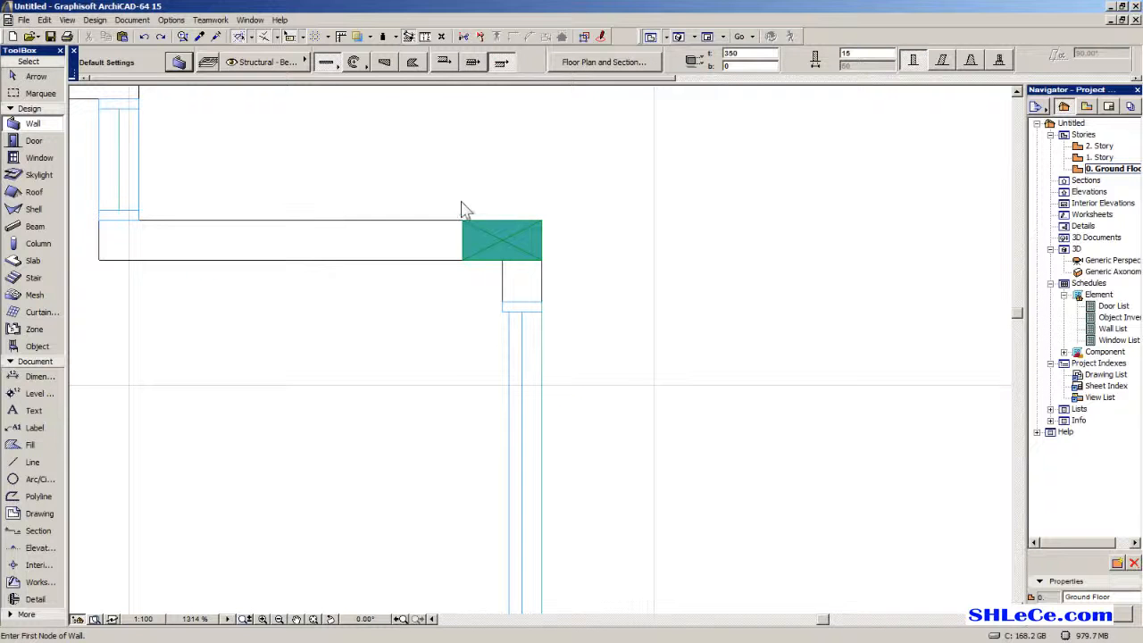
# Start a chained wall at the dining area's corner column, tracing the outer face down to the next column and across to its outer corner.
pyautogui.click(328, 65)
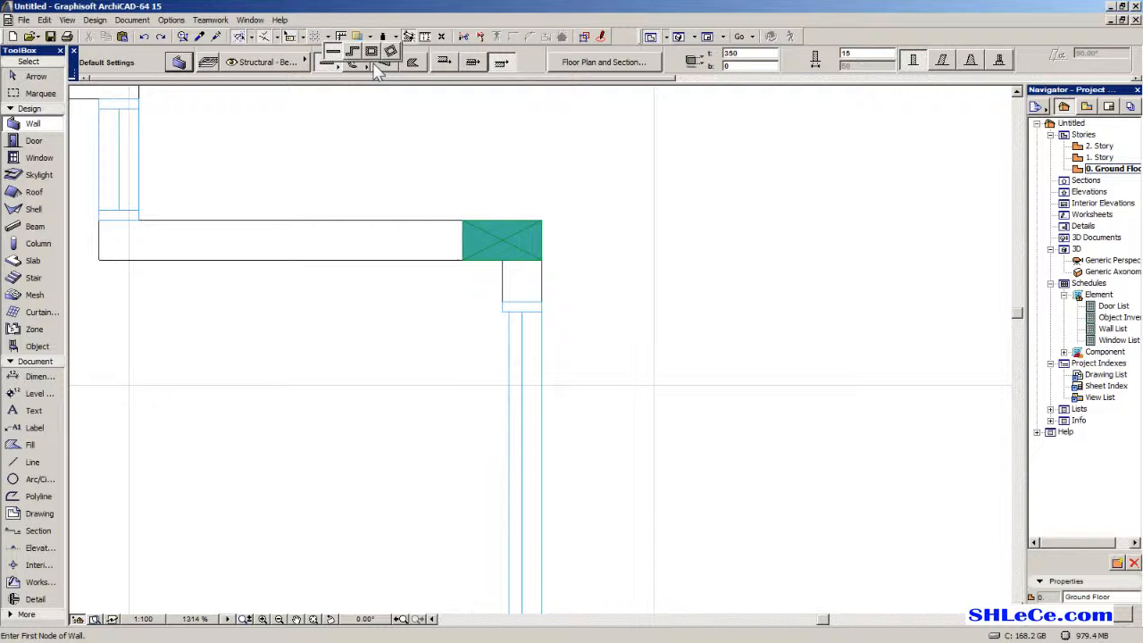
pyautogui.click(349, 52)
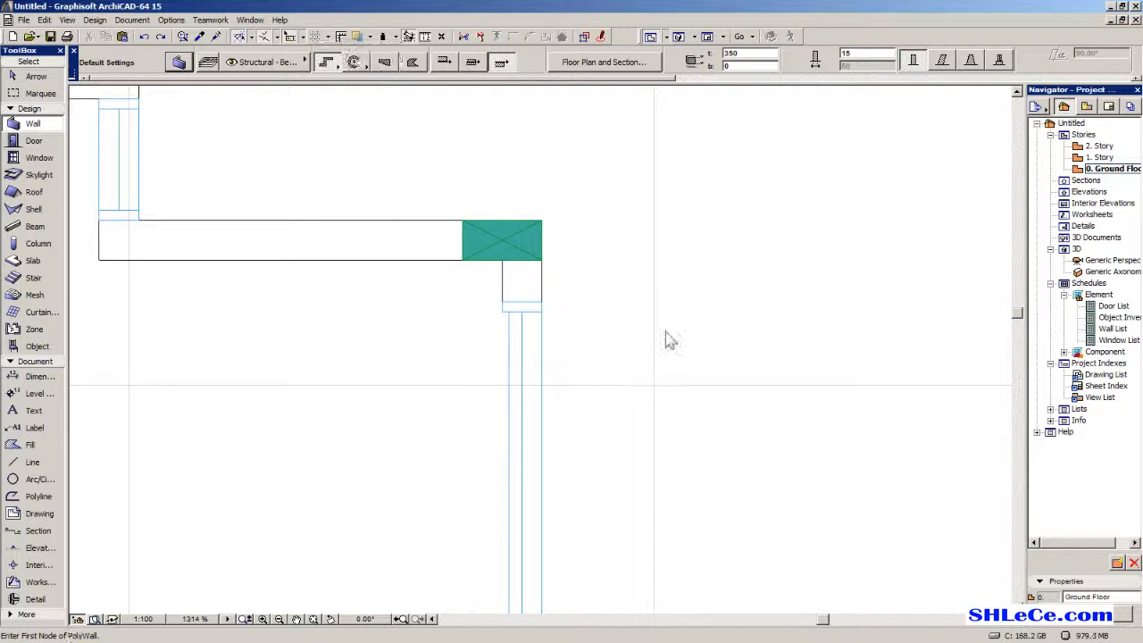
pyautogui.click(547, 231)
pyautogui.scroll(-3, 503, 152)
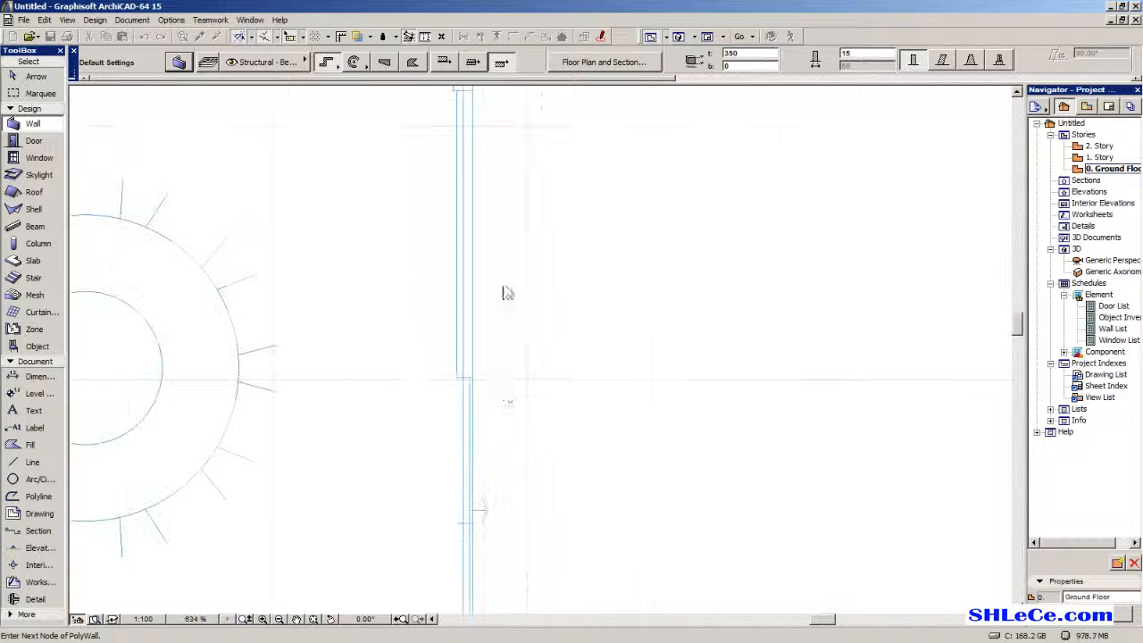
pyautogui.scroll(3, 409, 242)
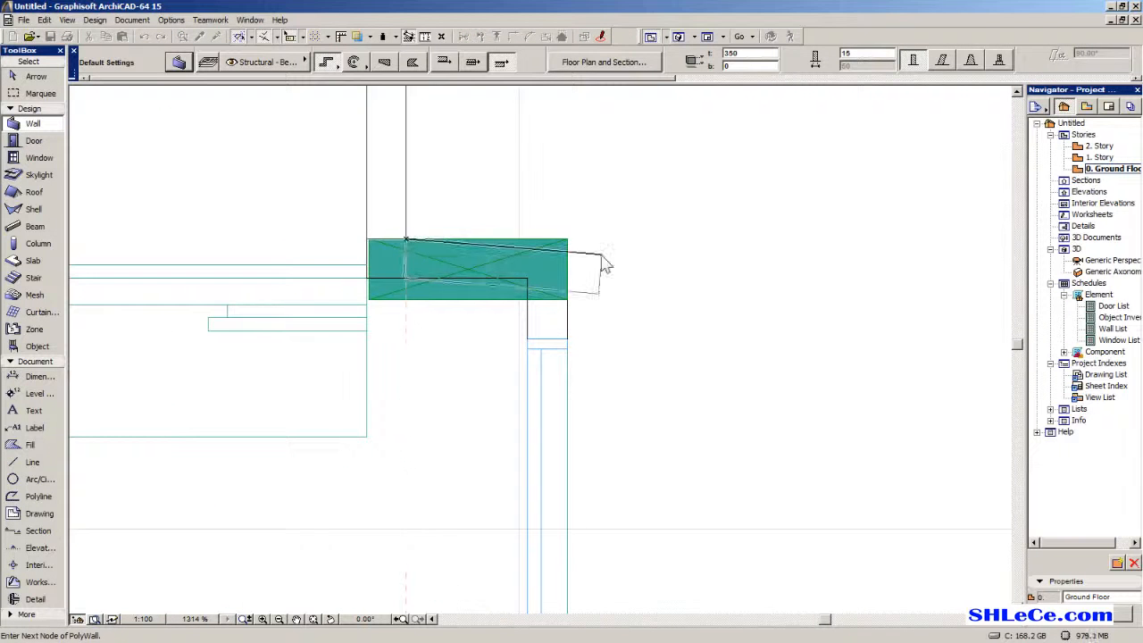
pyautogui.click(566, 239)
# Continue the chained wall down the relaxing area's outer face, turn at the jog, and finish it at the orange column's outer face.
pyautogui.scroll(-3, 571, 380)
pyautogui.moveTo(575, 563); pyautogui.dragTo(517, 151, button='middle')
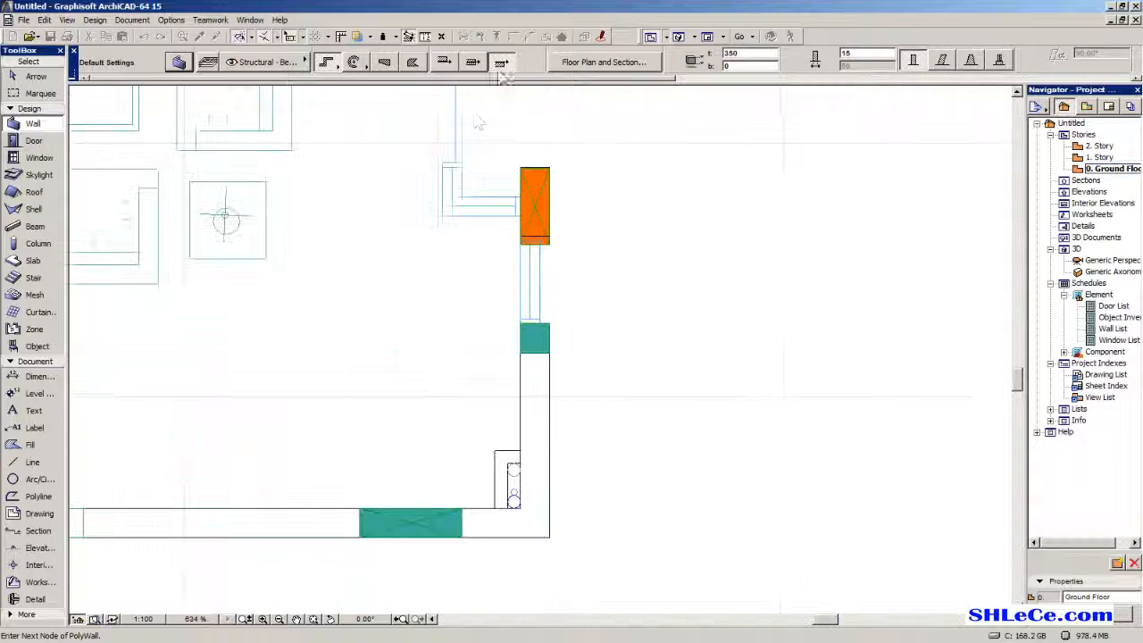
pyautogui.scroll(3, 459, 303)
pyautogui.moveTo(460, 304); pyautogui.dragTo(446, 192, button='middle')
pyautogui.click(483, 236)
pyautogui.click(665, 235)
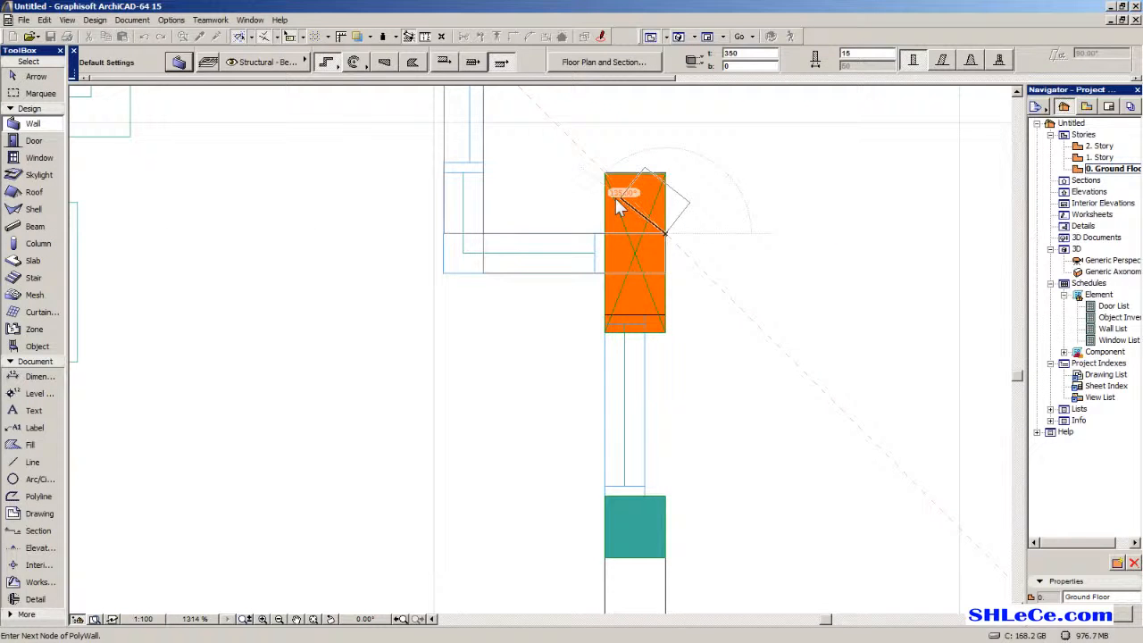
pyautogui.moveTo(640, 500); pyautogui.dragTo(599, 268, button='middle')
pyautogui.moveTo(600, 425); pyautogui.dragTo(571, 288, button='middle')
pyautogui.moveTo(592, 542)
pyautogui.mouseDown(button='middle')
pyautogui.moveTo(575, 325)
pyautogui.moveTo(586, 523)
pyautogui.mouseUp(button='middle')
pyautogui.scroll(-2, 575, 327)
pyautogui.scroll(1, 576, 344)
pyautogui.scroll(1, 557, 132)
pyautogui.moveTo(0, 0); pyautogui.dragTo(0, 0)
pyautogui.scroll(1, 557, 132)
pyautogui.moveTo(556, 135); pyautogui.dragTo(558, 583, button='middle')
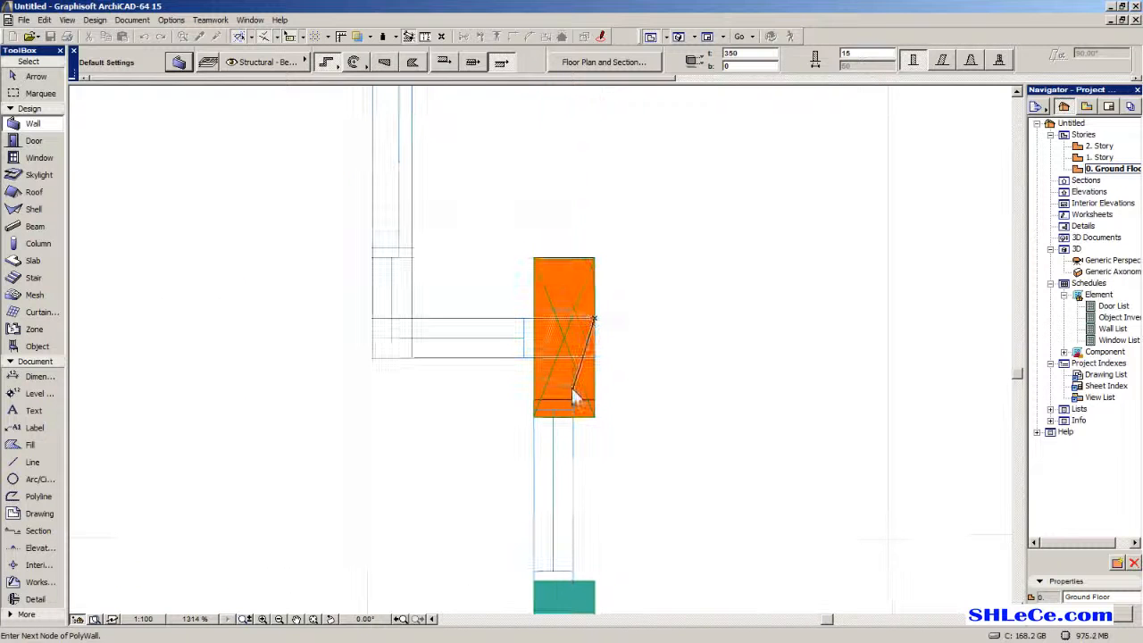
pyautogui.doubleClick(598, 324)
pyautogui.moveTo(581, 411); pyautogui.dragTo(584, 289, button='middle')
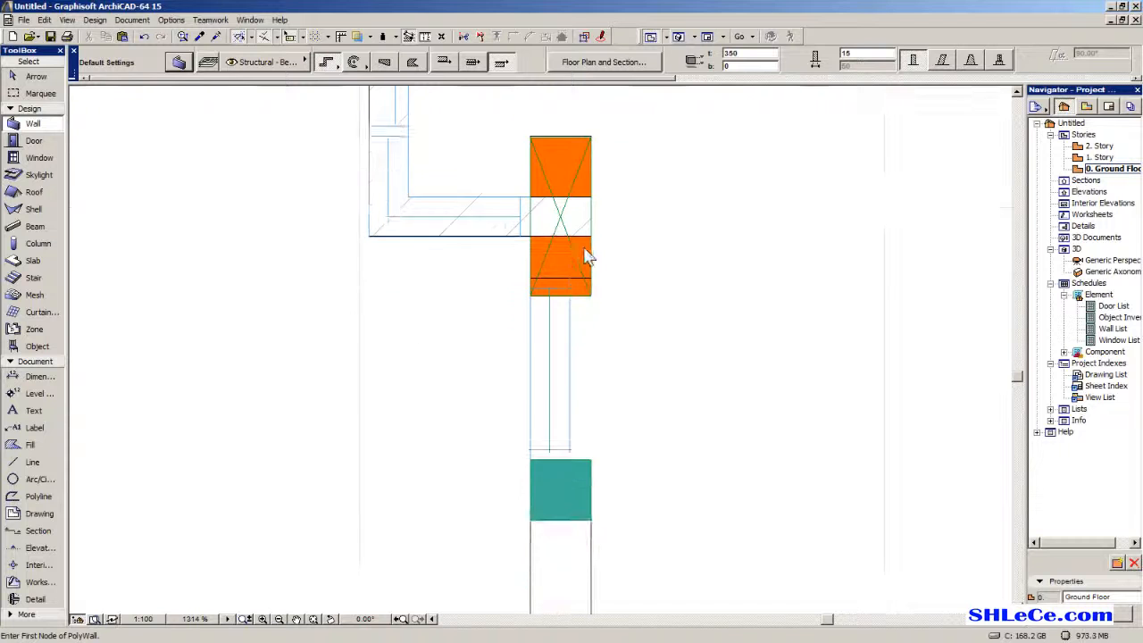
pyautogui.scroll(2, 587, 256)
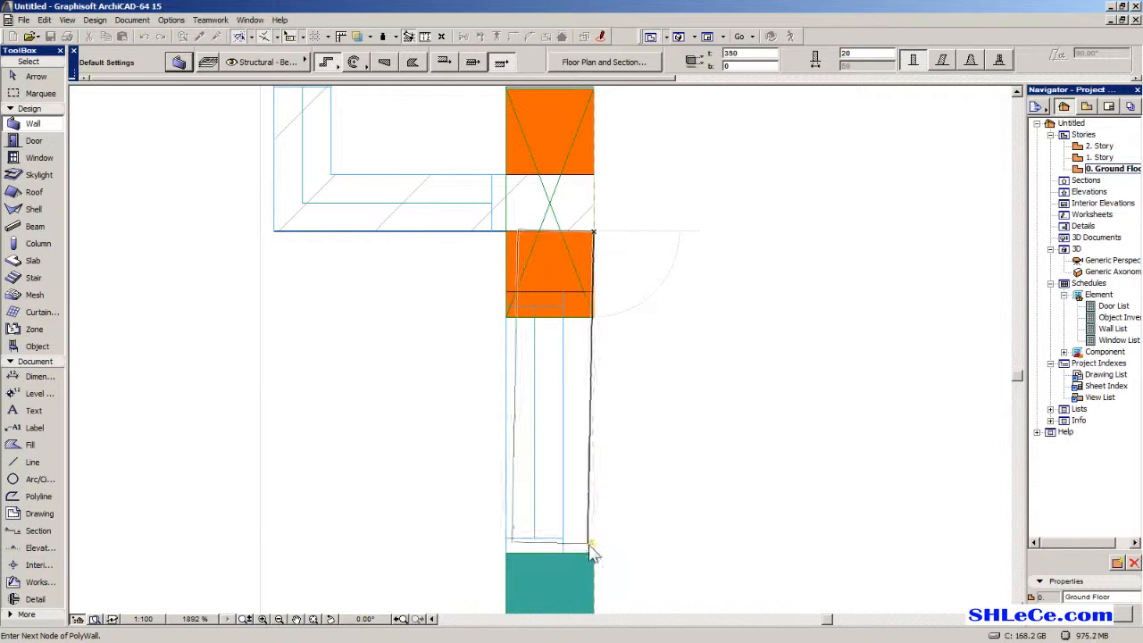
pyautogui.press('Escape')
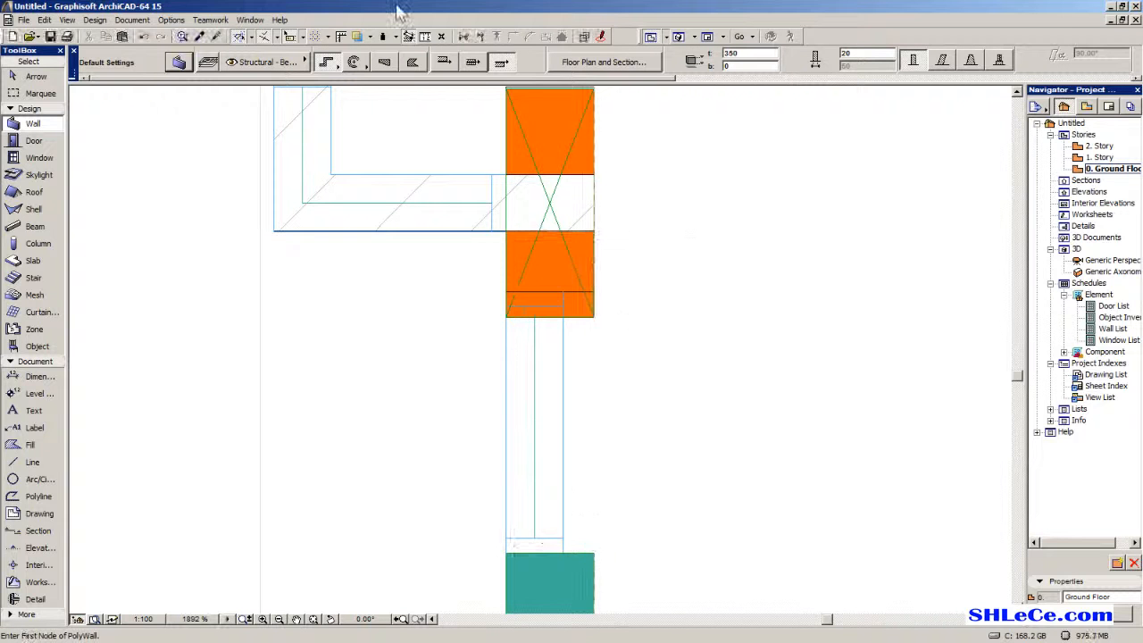
# Measure the orange column's width and set the wall thickness to 23 cm.
pyautogui.click(425, 36)
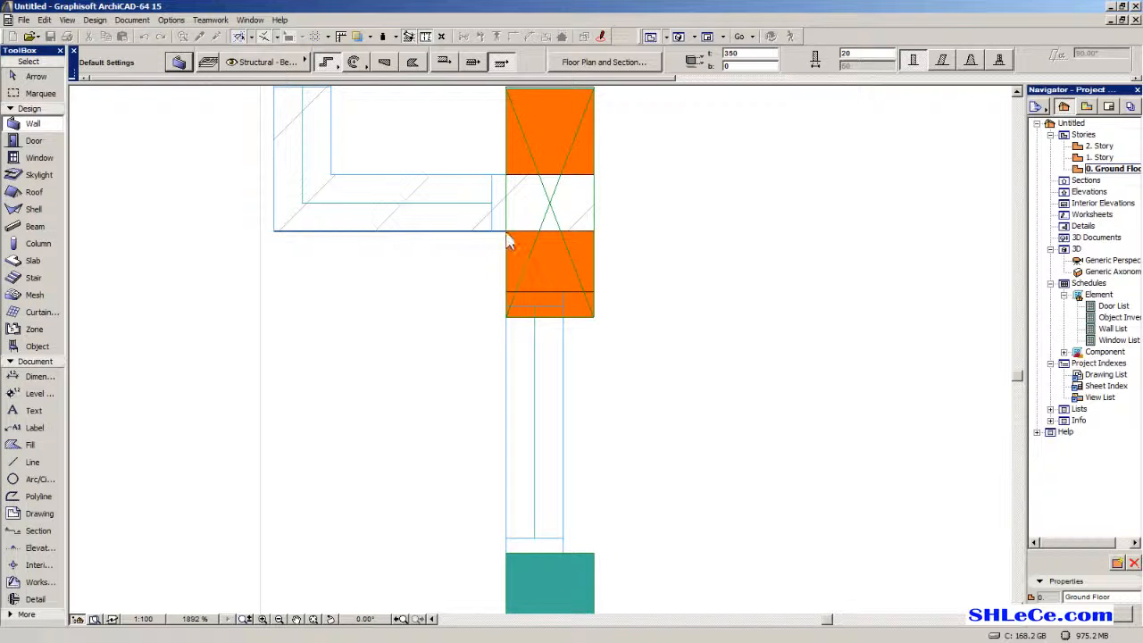
pyautogui.press('Escape')
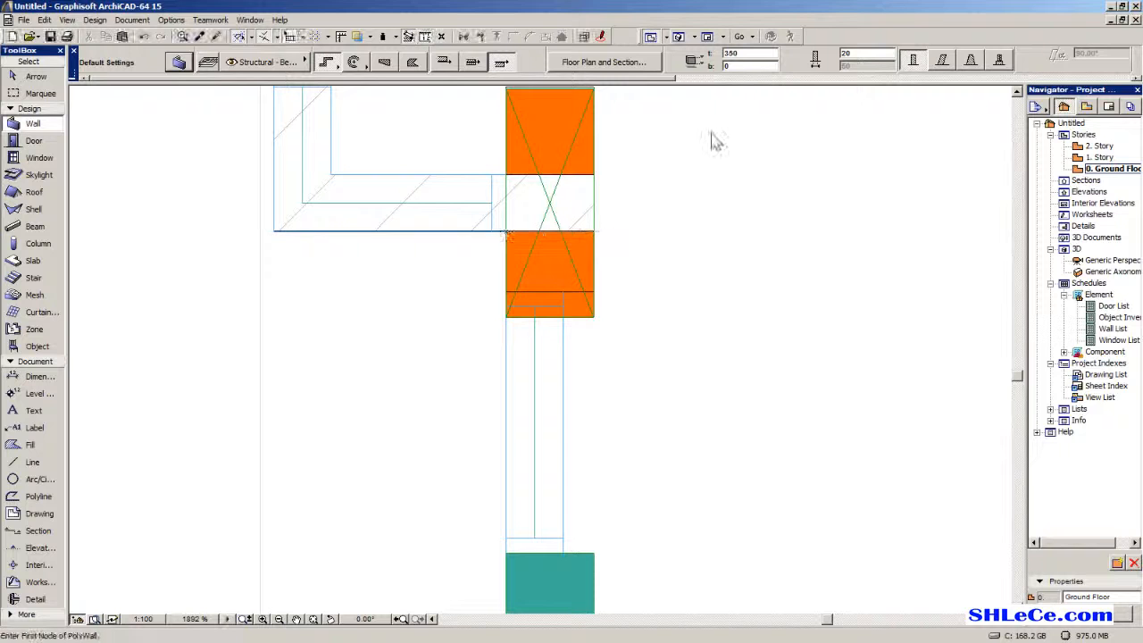
pyautogui.click(854, 52)
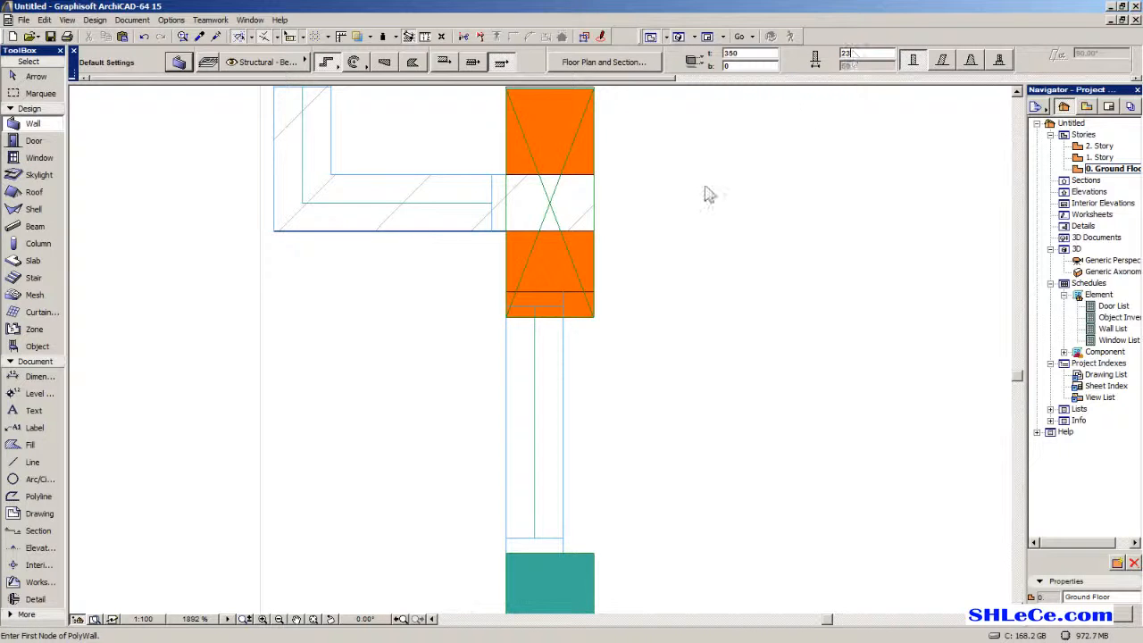
# Draw a chained 23 cm wall from the orange column around the relaxing area's outer corner, ending at the column by the window jog.
pyautogui.click(596, 239)
pyautogui.scroll(-4, 595, 378)
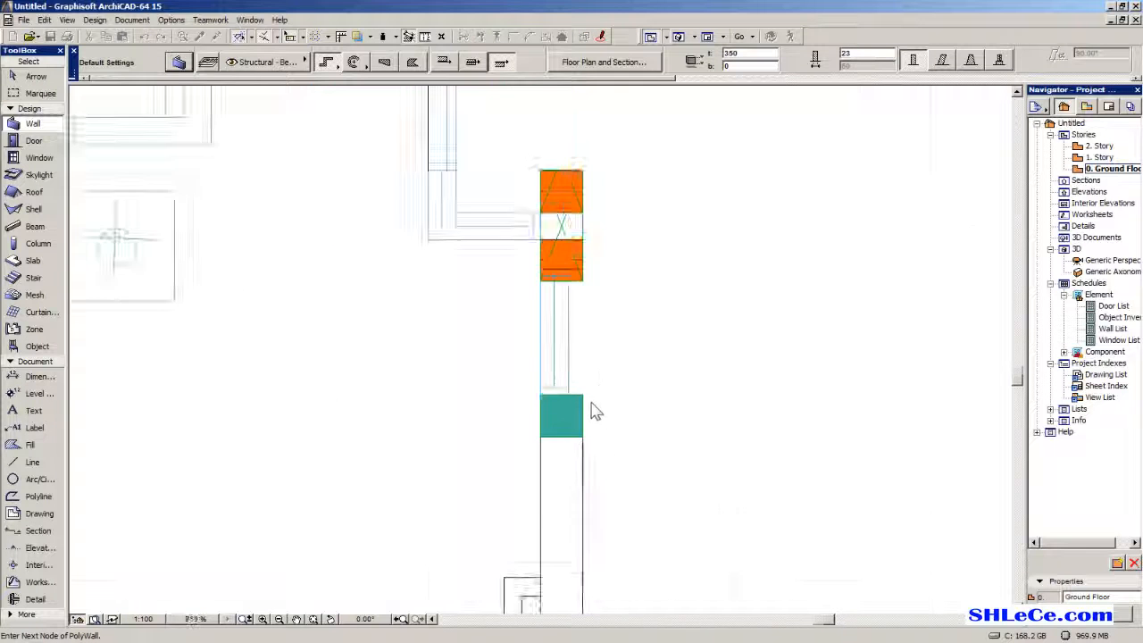
pyautogui.click(562, 376)
pyautogui.moveTo(451, 382); pyautogui.dragTo(924, 382, button='middle')
pyautogui.scroll(-3, 417, 394)
pyautogui.moveTo(361, 390); pyautogui.dragTo(499, 400, button='middle')
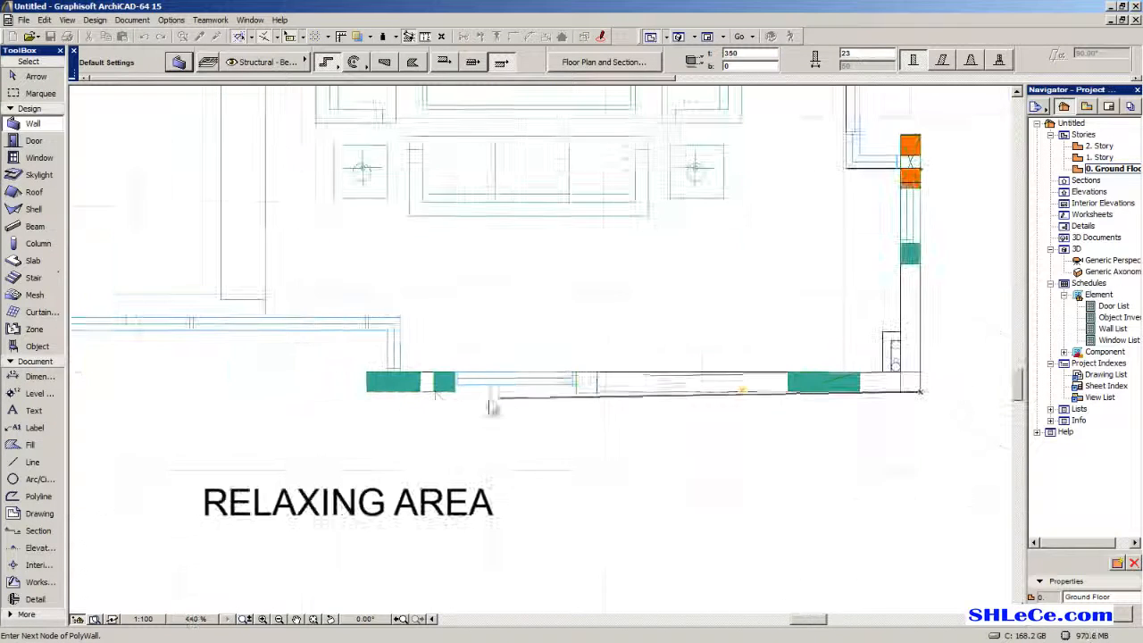
pyautogui.scroll(4, 387, 395)
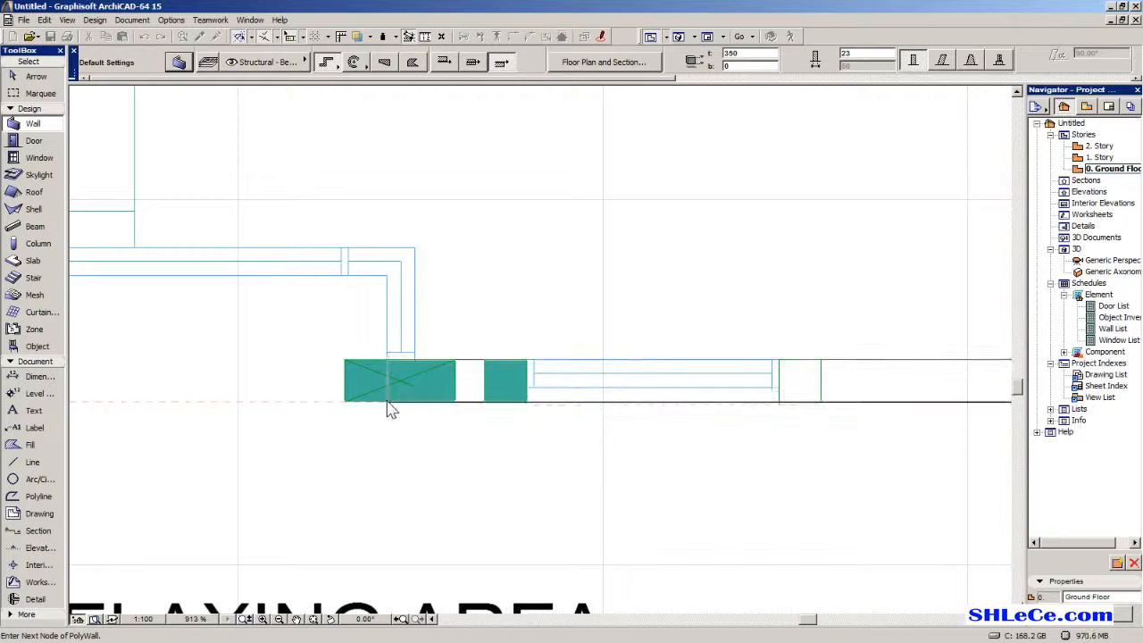
pyautogui.doubleClick(388, 408)
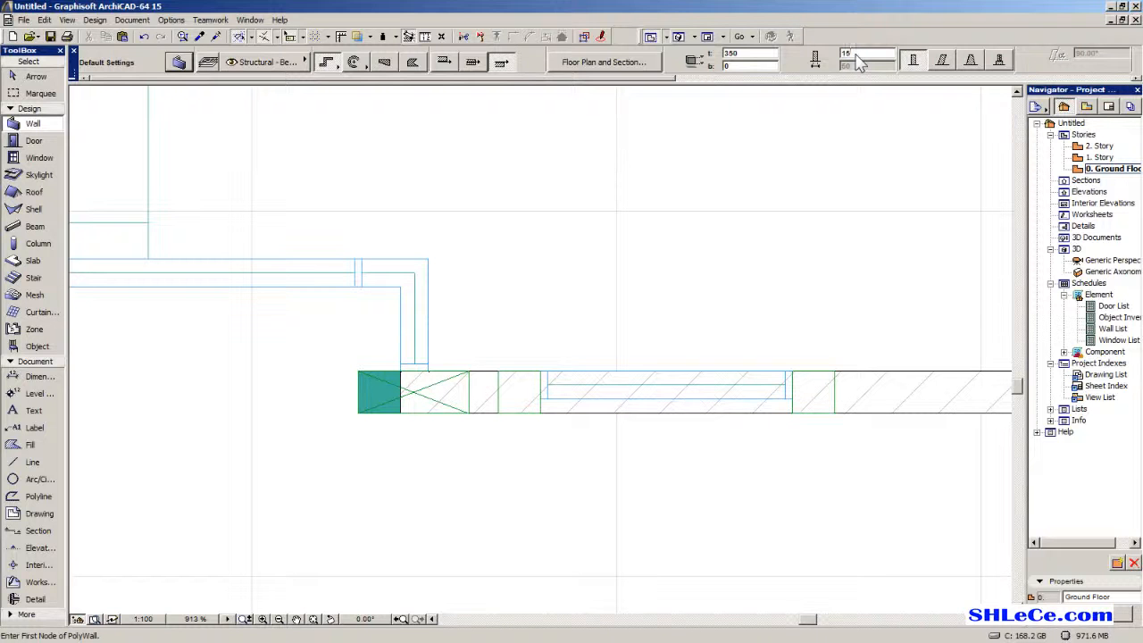
# Start a chained 15 cm wall at the column by the window jog, tracing the relaxing area's glazing to the L-shaped corner column.
pyautogui.click(429, 369)
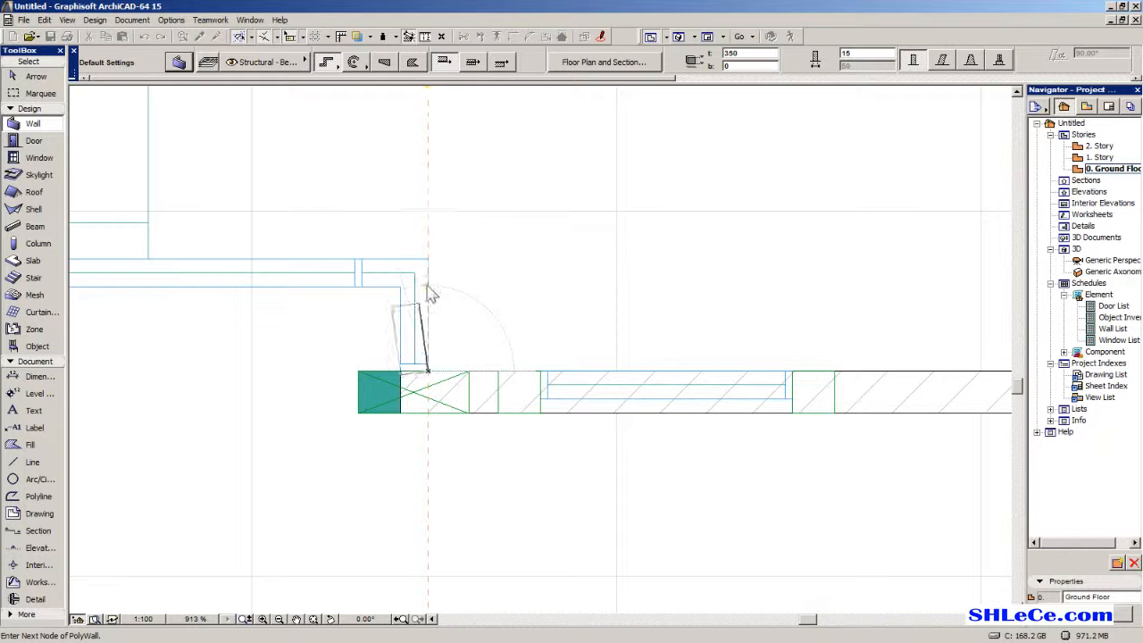
pyautogui.scroll(-5, 411, 357)
pyautogui.moveTo(199, 347); pyautogui.dragTo(391, 418, button='middle')
pyautogui.scroll(5, 387, 404)
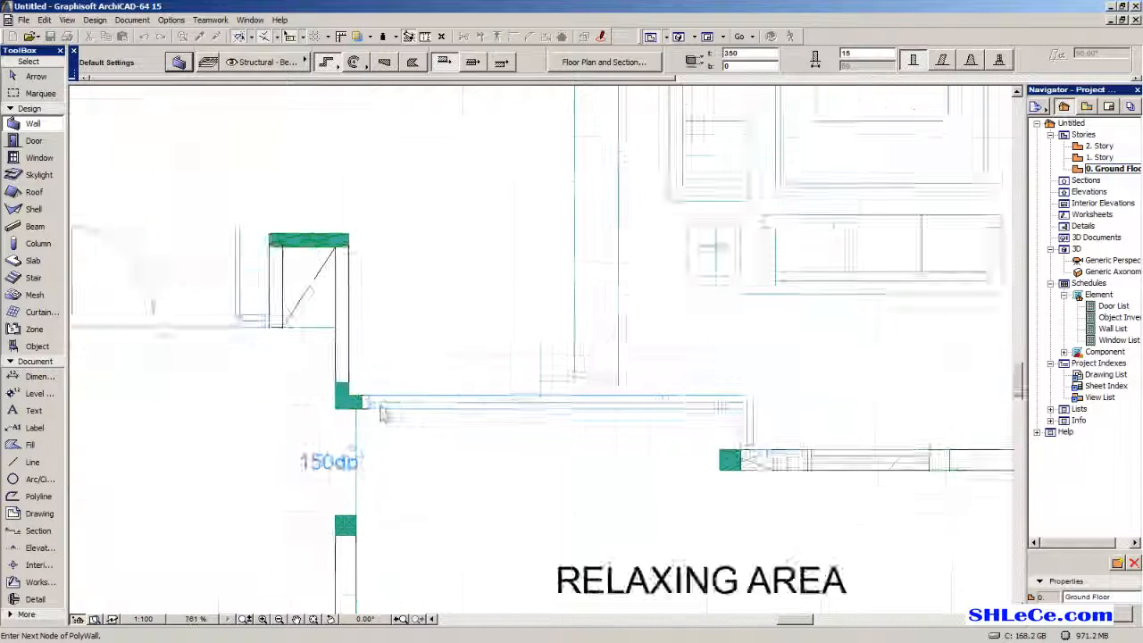
pyautogui.click(330, 399)
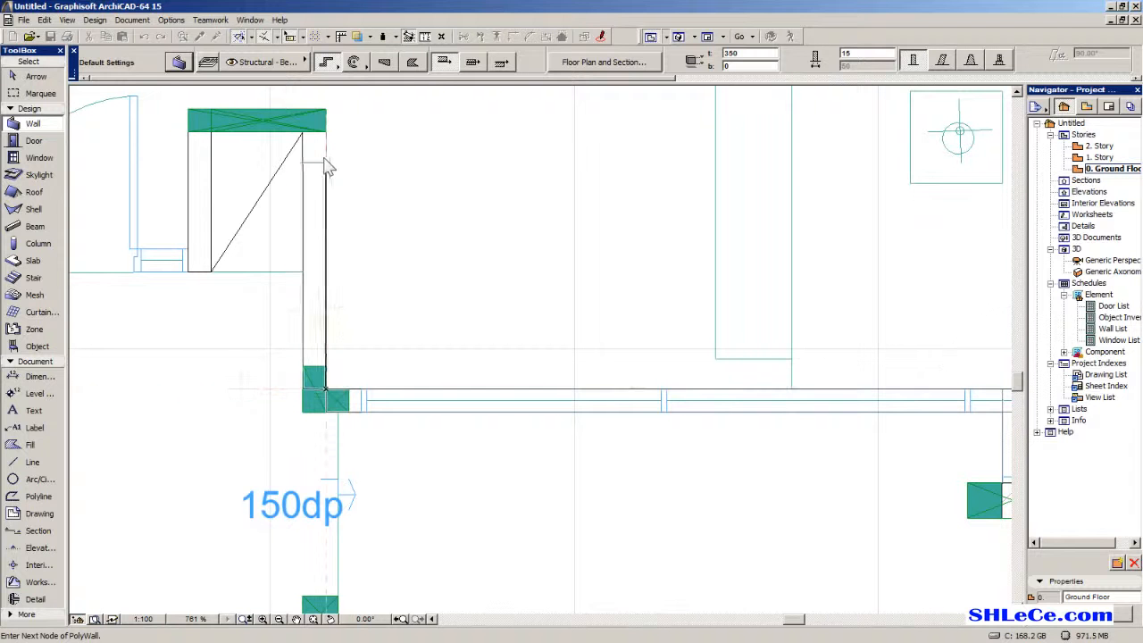
# Continue the chained wall around the small recess between the corner column and the double entrance door, tracing its outer faces.
pyautogui.click(326, 109)
pyautogui.click(189, 109)
pyautogui.moveTo(199, 259); pyautogui.dragTo(402, 293, button='middle')
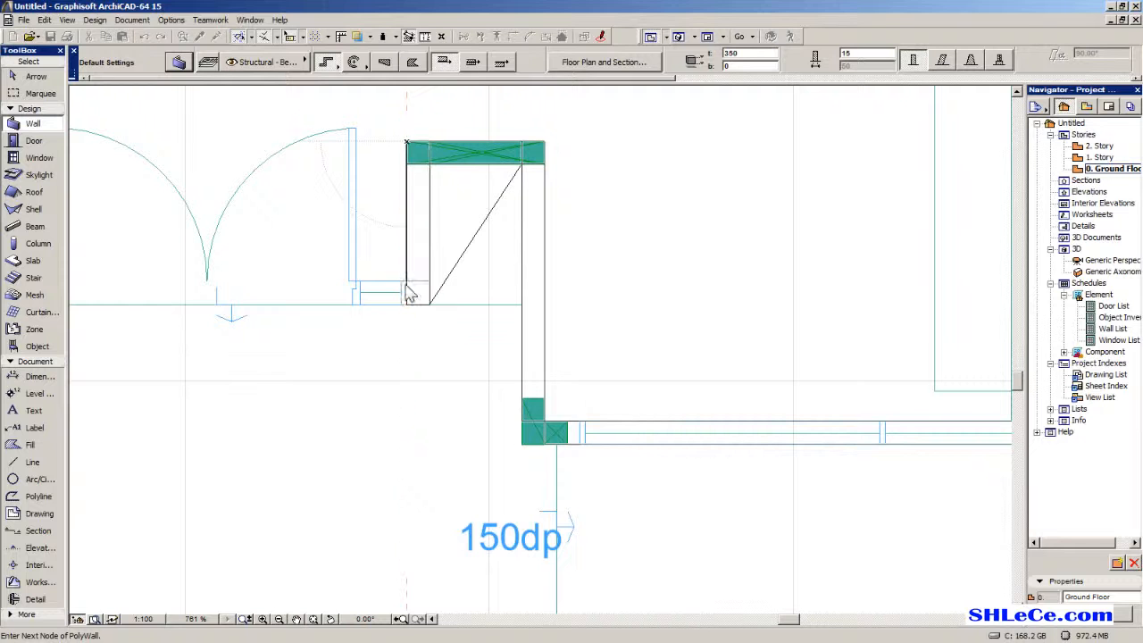
pyautogui.click(406, 305)
pyautogui.moveTo(195, 321); pyautogui.dragTo(739, 356, button='middle')
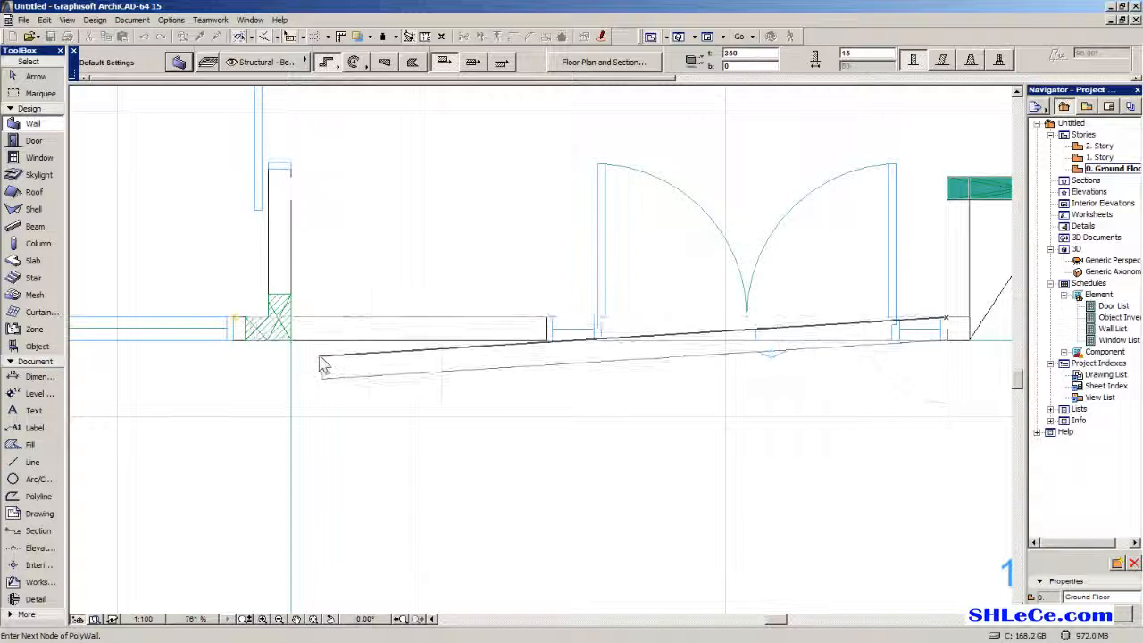
# Continue the chained wall past the double door and up to the staircase corner, finishing it at the lower stair wall's free end.
pyautogui.scroll(-4, 322, 358)
pyautogui.moveTo(323, 358); pyautogui.dragTo(388, 429, button='middle')
pyautogui.click(377, 417)
pyautogui.scroll(-2, 409, 223)
pyautogui.moveTo(408, 223); pyautogui.dragTo(416, 360, button='middle')
pyautogui.scroll(4, 395, 260)
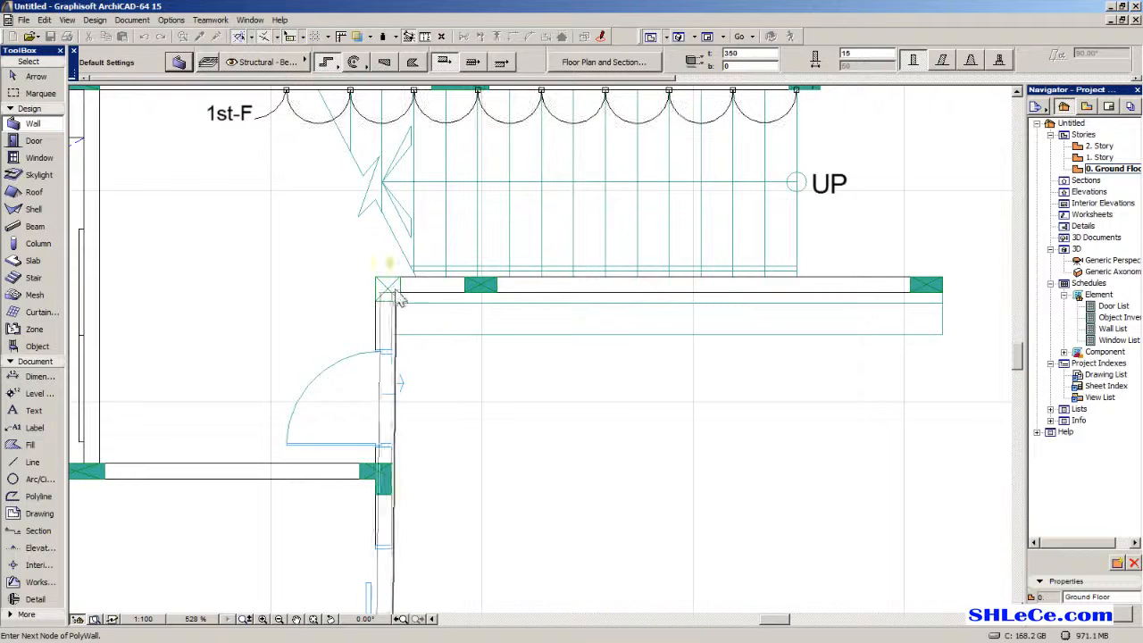
pyautogui.moveTo(718, 302); pyautogui.dragTo(352, 362, button='middle')
pyautogui.click(575, 354)
pyautogui.click(575, 355)
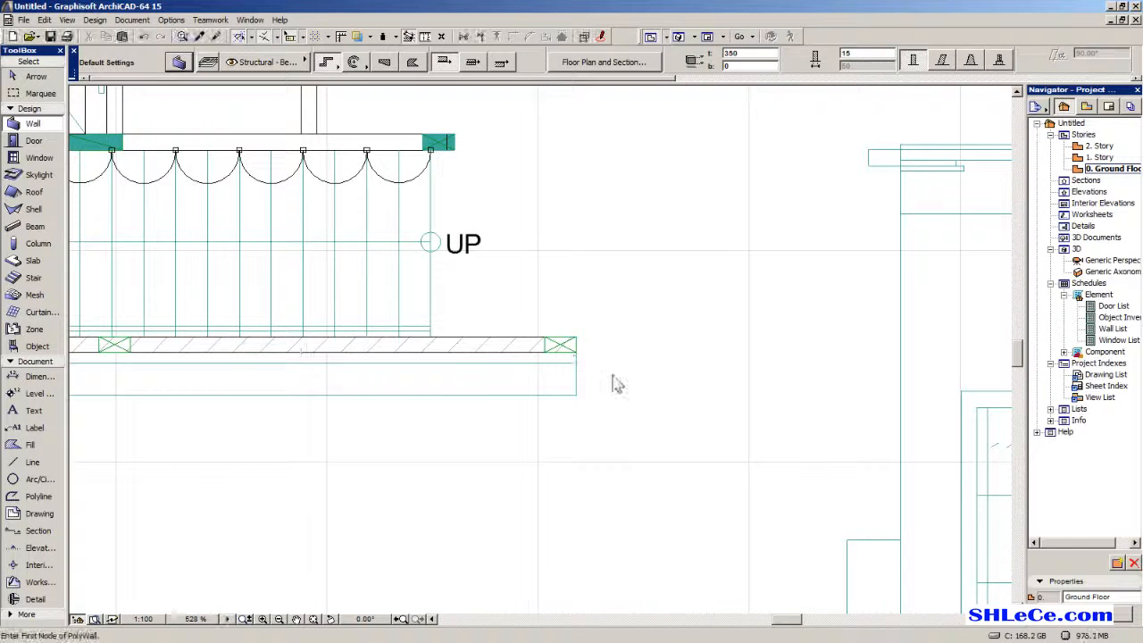
# Draw a 15 cm wall along the staircase's upper side, from its free end by the UP mark to the column left of the 1st-F label.
pyautogui.moveTo(410, 204); pyautogui.dragTo(721, 331, button='middle')
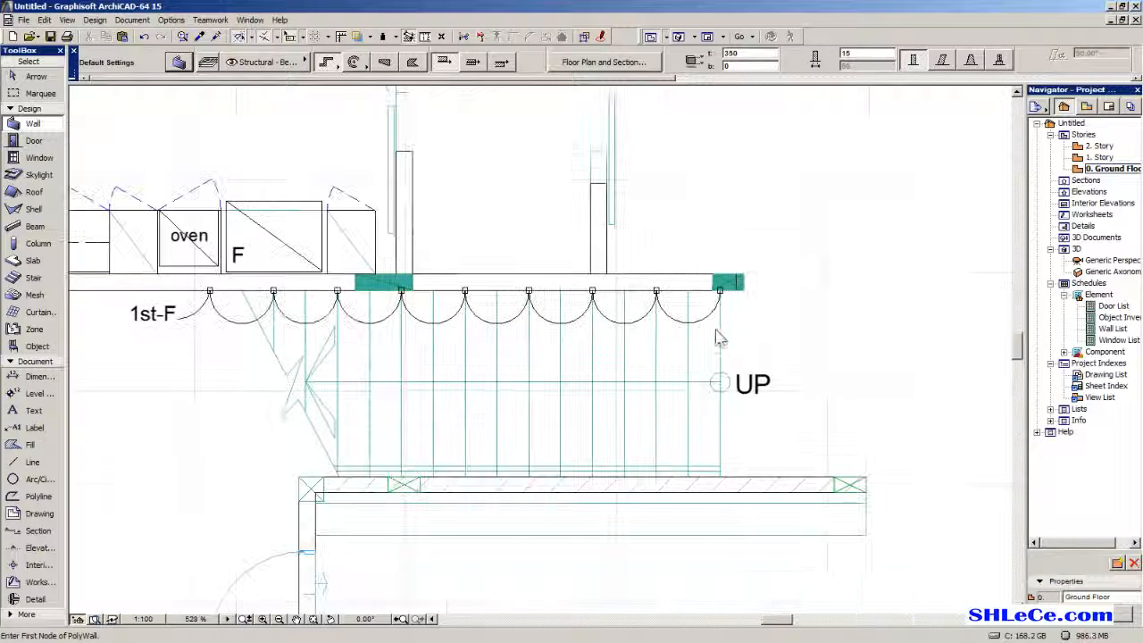
pyautogui.click(745, 293)
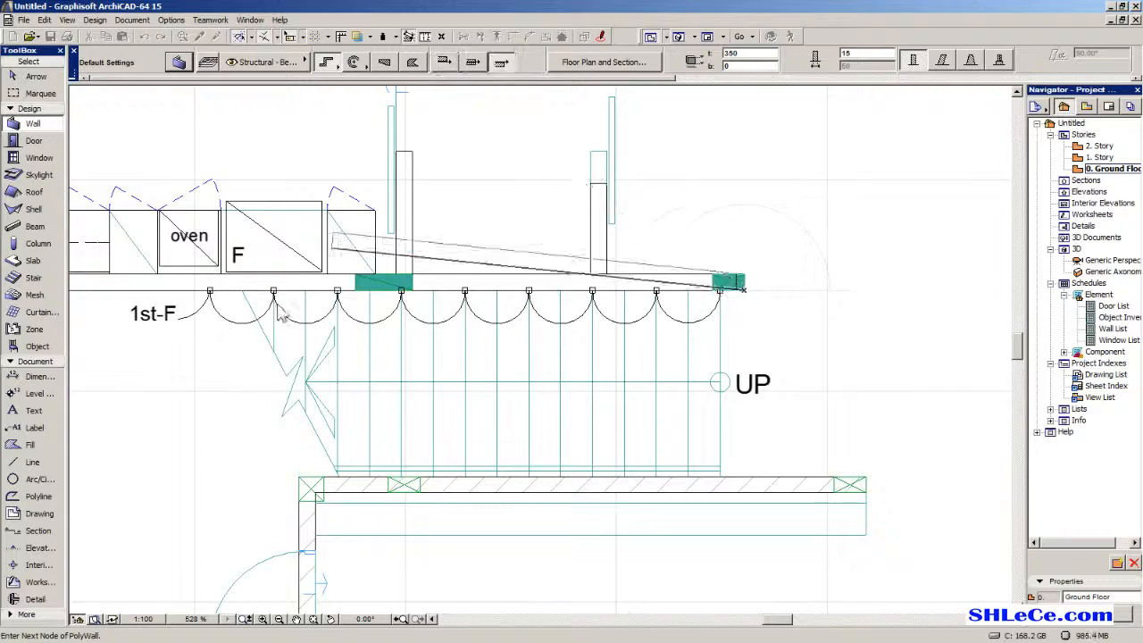
pyautogui.moveTo(230, 278); pyautogui.dragTo(467, 401, button='middle')
pyautogui.scroll(-4, 359, 369)
pyautogui.moveTo(359, 379); pyautogui.dragTo(553, 342, button='middle')
pyautogui.scroll(5, 219, 340)
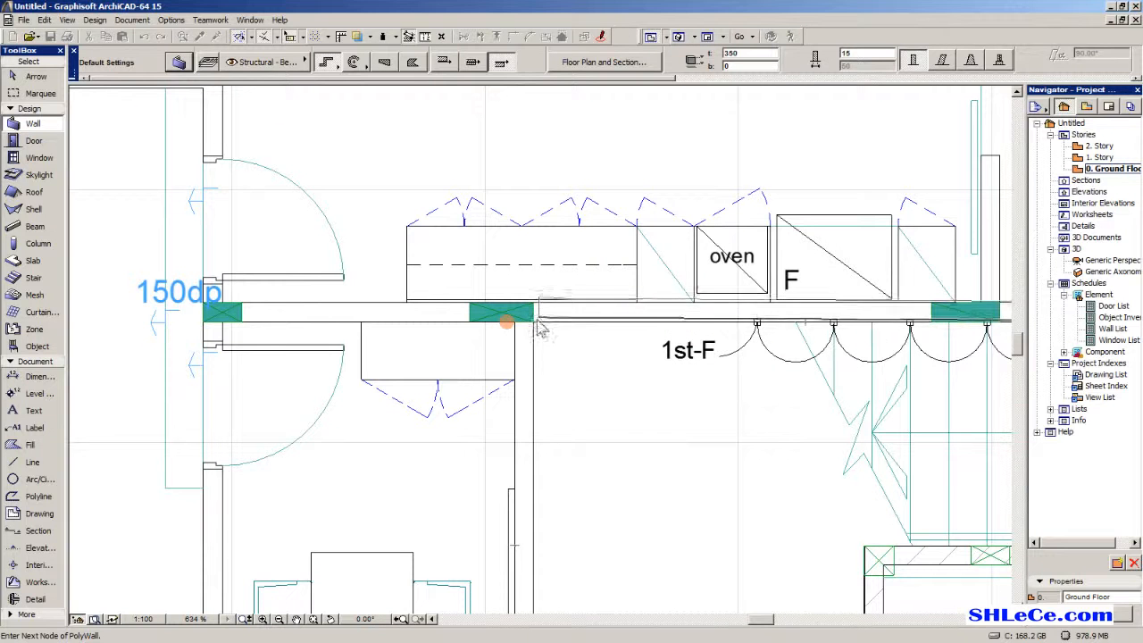
pyautogui.click(533, 329)
pyautogui.scroll(-4, 541, 313)
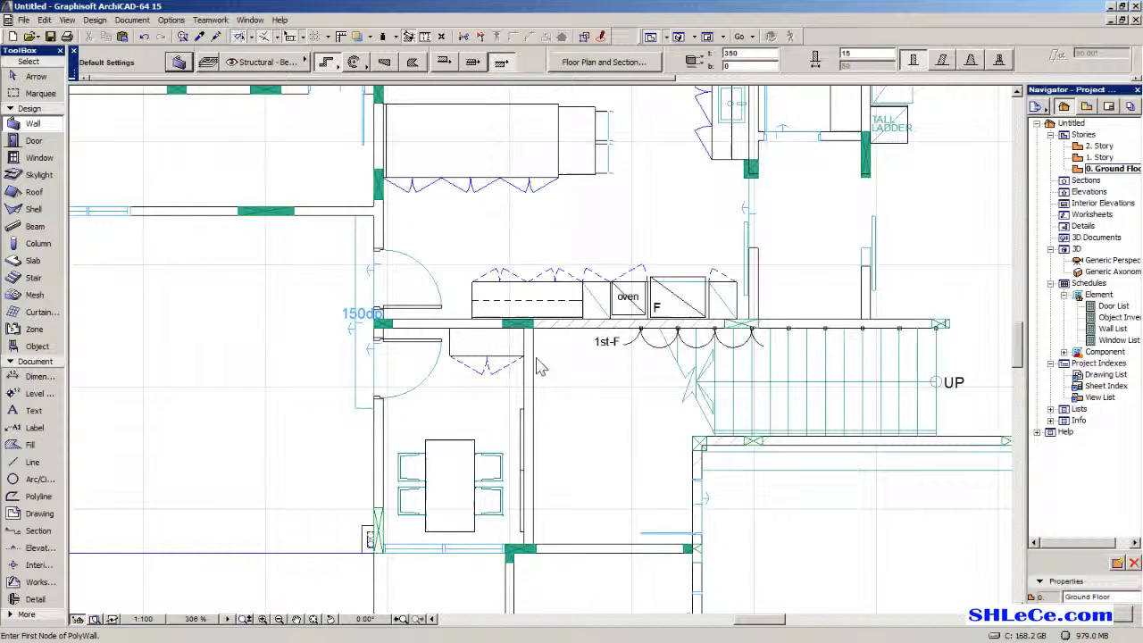
# Draw the wall beside the four-seat table room down to the lower column and across to the entrance wall.
pyautogui.scroll(5, 516, 269)
pyautogui.scroll(-2, 492, 406)
pyautogui.moveTo(491, 585); pyautogui.dragTo(405, 295, button='middle')
pyautogui.scroll(3, 397, 325)
pyautogui.click(382, 336)
pyautogui.doubleClick(863, 346)
# Start a chained 15 cm wall on the upper stair wall, tracing past the tall ladder unit up to the column at the kitchen window wall.
pyautogui.scroll(-9, 863, 345)
pyautogui.moveTo(599, 292); pyautogui.dragTo(601, 314, button='middle')
pyautogui.scroll(7, 601, 317)
pyautogui.scroll(-5, 611, 313)
pyautogui.moveTo(633, 224); pyautogui.dragTo(491, 348, button='middle')
pyautogui.scroll(-3, 490, 347)
pyautogui.moveTo(427, 392); pyautogui.dragTo(436, 339, button='middle')
pyautogui.scroll(2, 423, 359)
pyautogui.scroll(4, 417, 407)
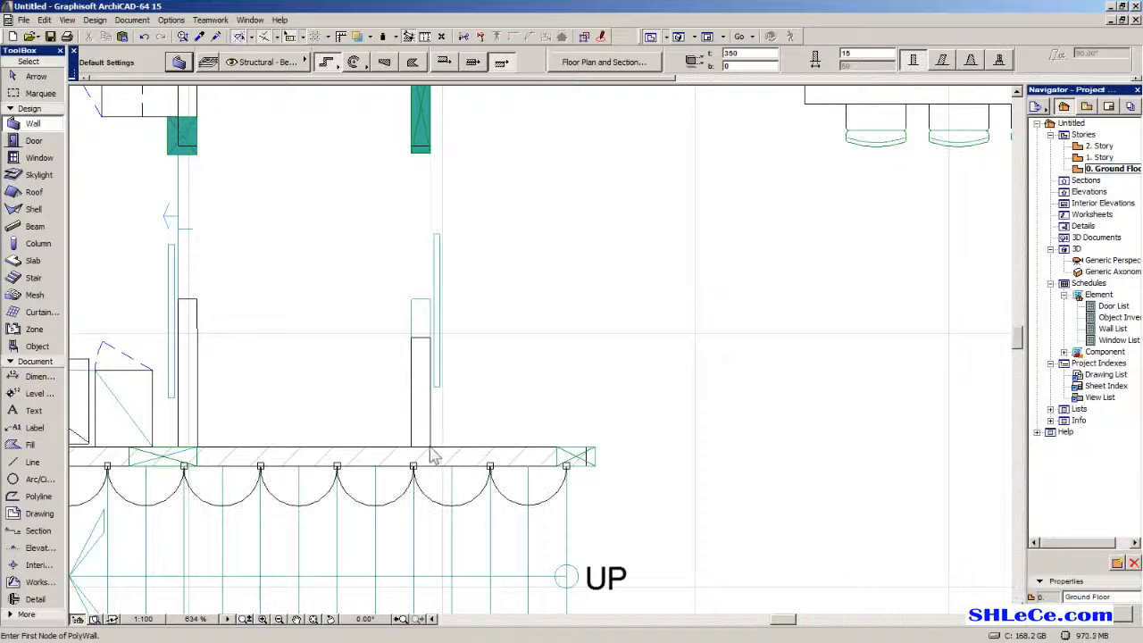
pyautogui.click(429, 448)
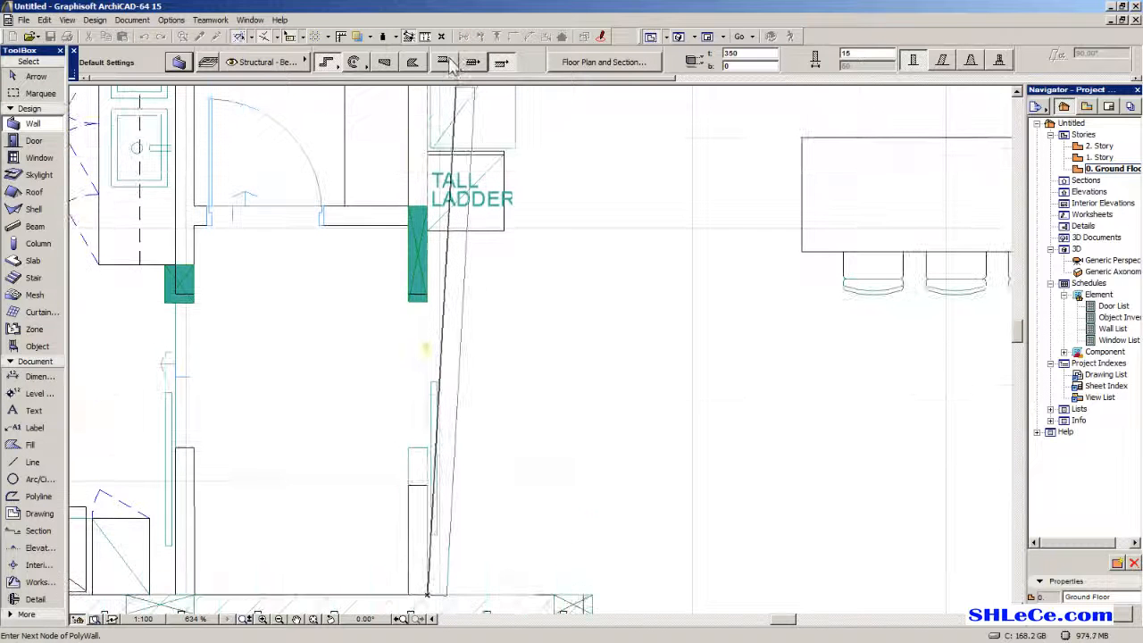
pyautogui.click(413, 230)
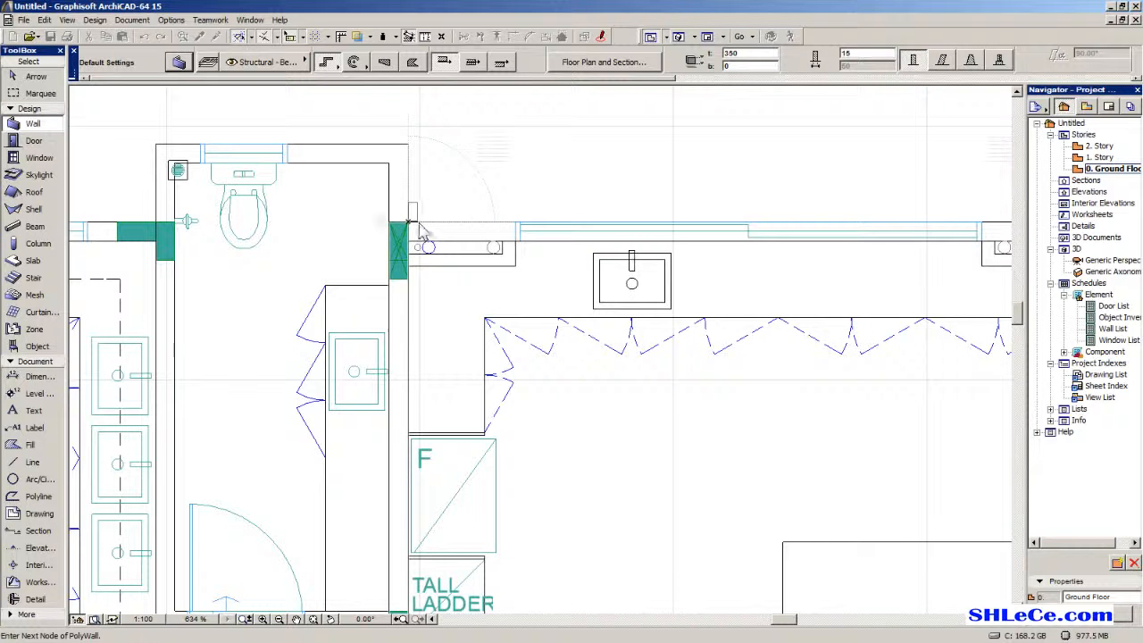
# Continue the chained wall along the kitchen window wall's inner face, down the next column and across to the following column's outer corner.
pyautogui.scroll(3, 411, 250)
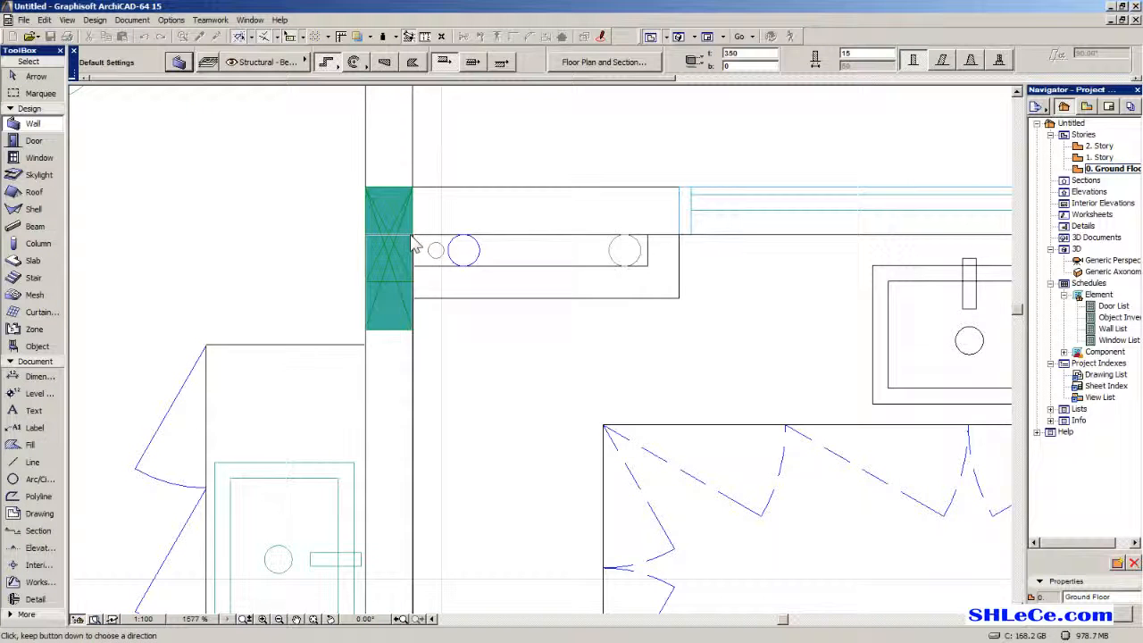
pyautogui.scroll(-5, 412, 246)
pyautogui.scroll(4, 580, 276)
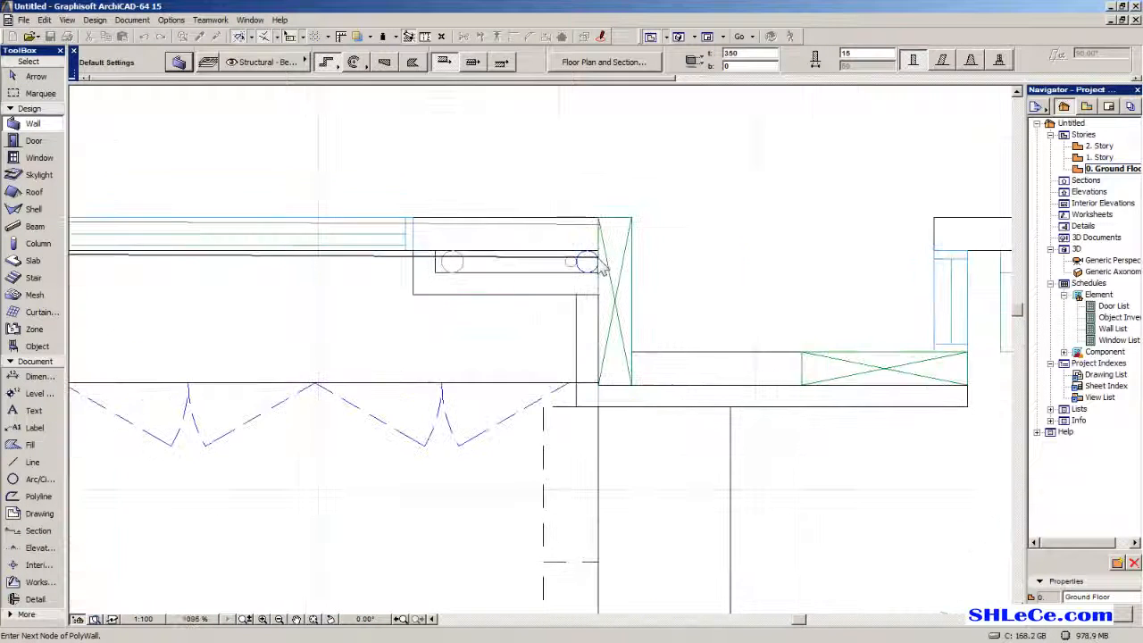
pyautogui.click(599, 385)
pyautogui.moveTo(760, 369); pyautogui.dragTo(321, 402, button='middle')
pyautogui.click(528, 417)
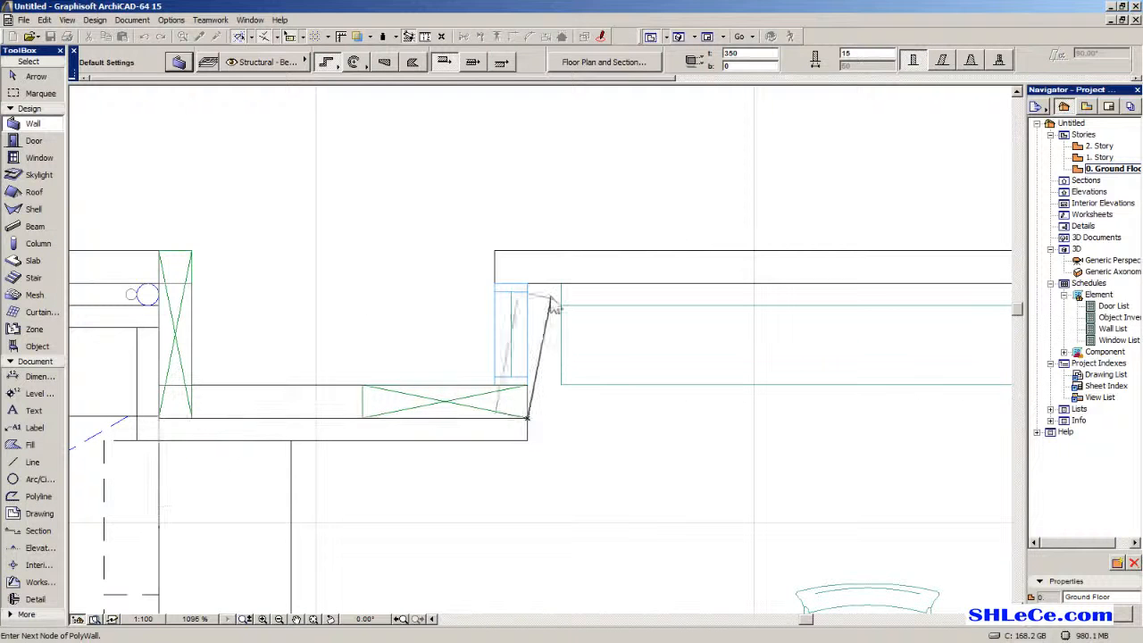
# Continue the chained wall around the dining area's projecting bay, tracing its inner face past the side windows.
pyautogui.click(527, 284)
pyautogui.scroll(-1, 545, 302)
pyautogui.moveTo(574, 313); pyautogui.dragTo(230, 323, button='middle')
pyautogui.scroll(2, 527, 313)
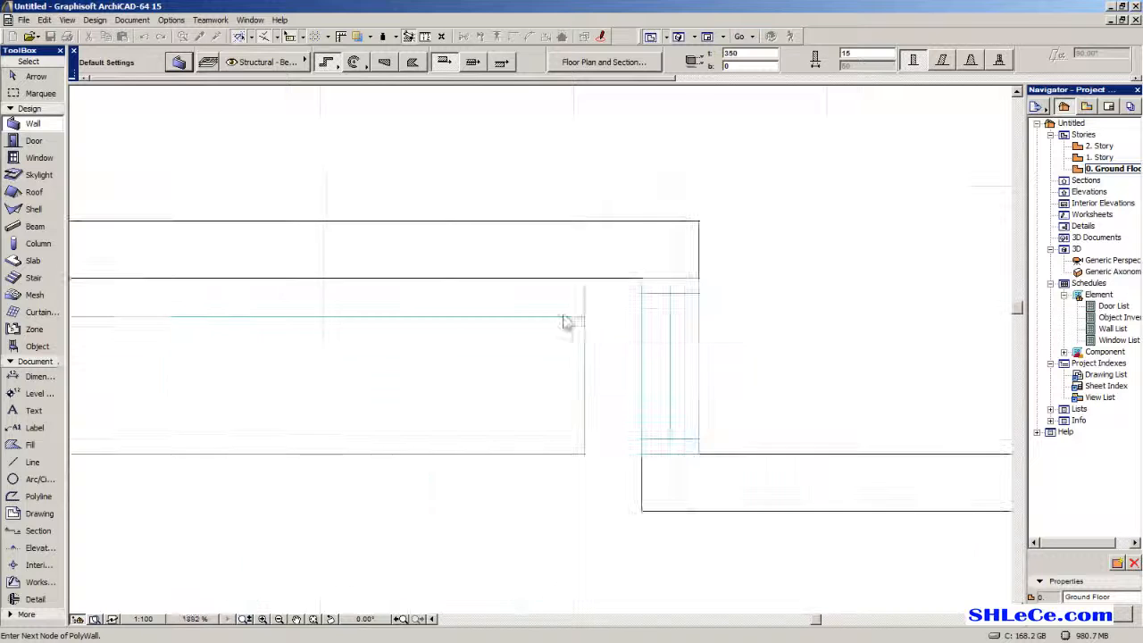
pyautogui.click(641, 279)
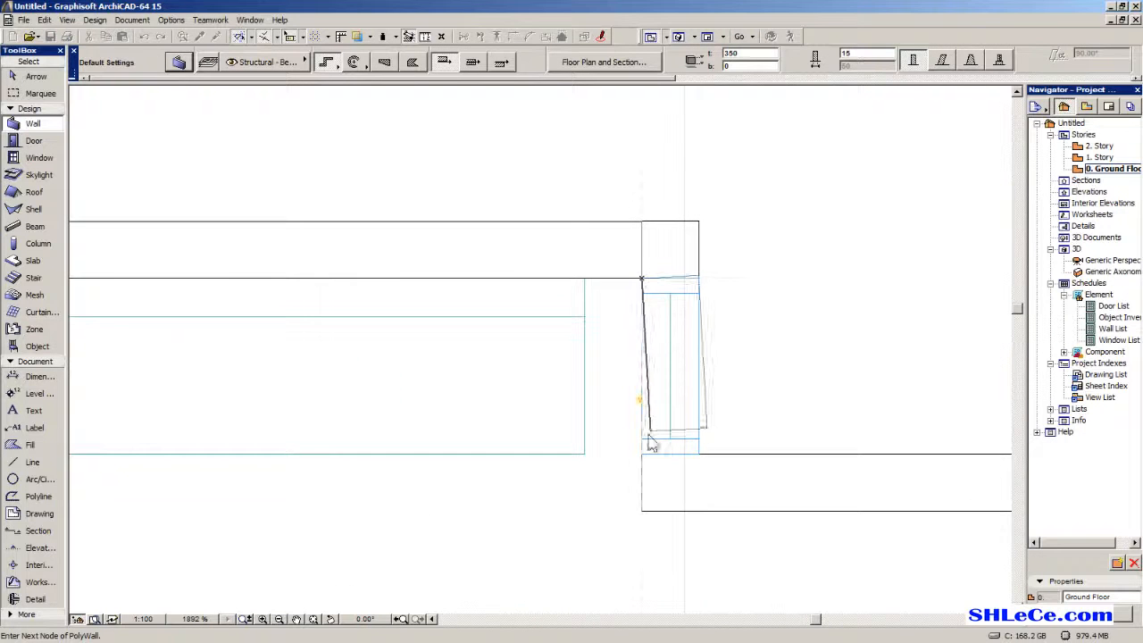
pyautogui.click(642, 455)
# Finish the chained wall along the inner face from the bay to the dining area's corner column, closing the exterior outline.
pyautogui.scroll(-3, 701, 440)
pyautogui.moveTo(750, 449); pyautogui.dragTo(542, 422, button='middle')
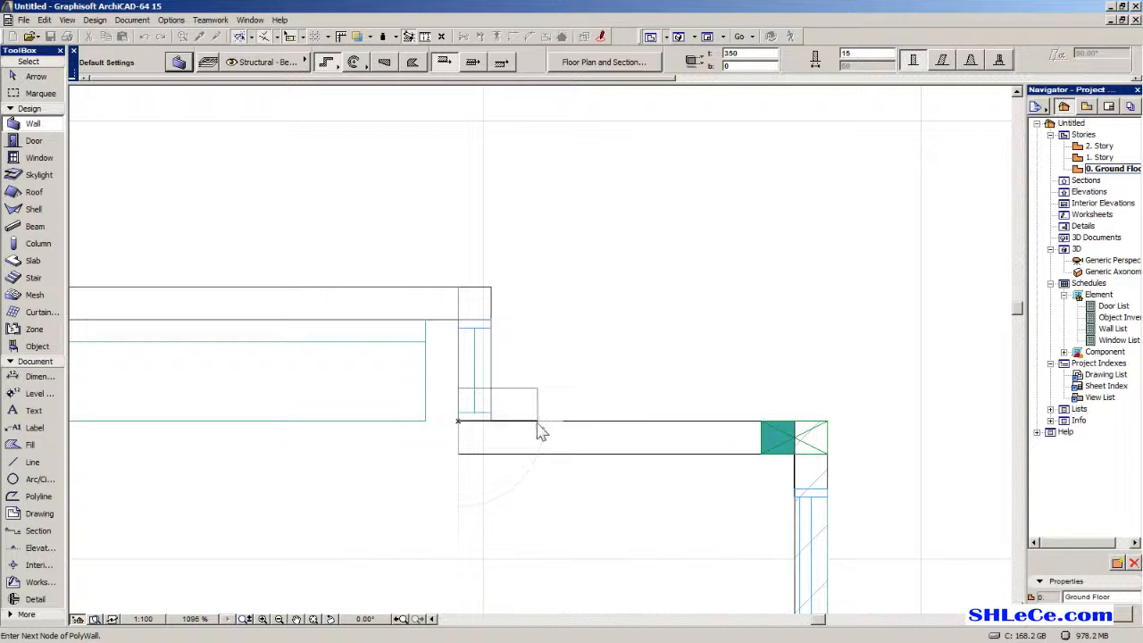
pyautogui.click(458, 453)
pyautogui.click(794, 454)
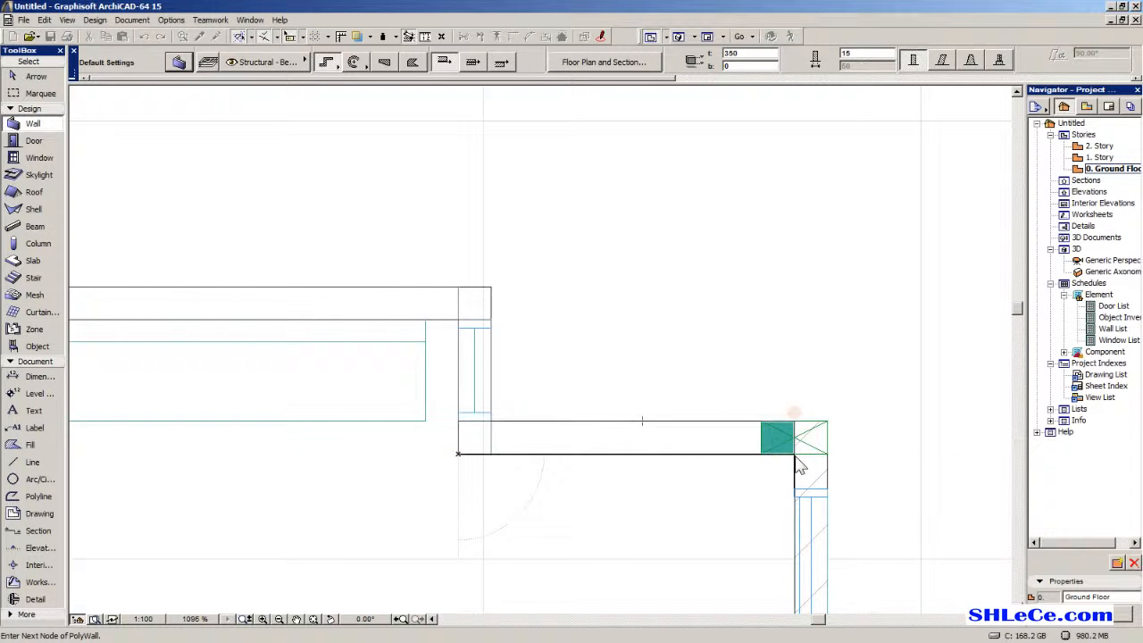
pyautogui.click(795, 456)
pyautogui.scroll(-3, 796, 458)
pyautogui.moveTo(795, 458); pyautogui.dragTo(687, 86, button='middle')
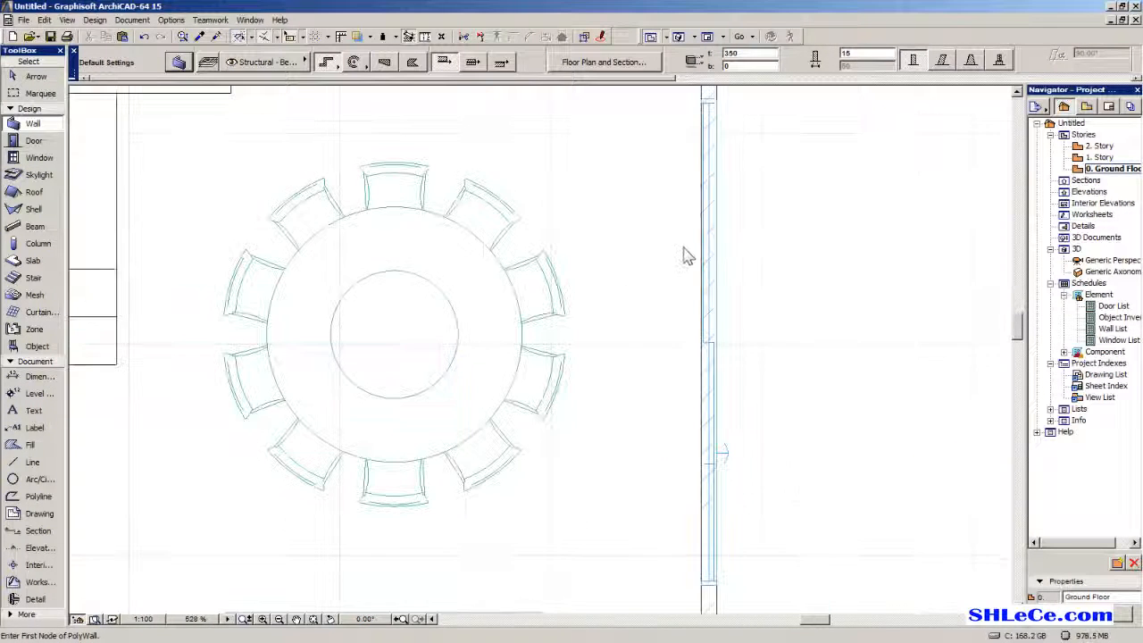
# Open the generic perspective and orbit around the model to examine the ground floor walls.
pyautogui.doubleClick(1113, 261)
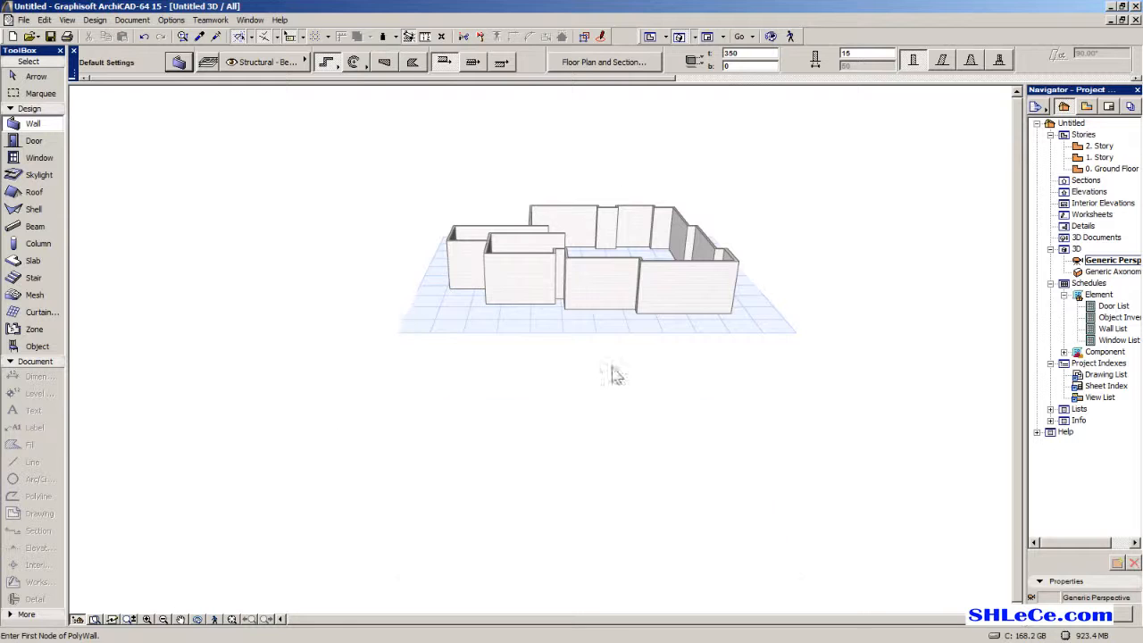
pyautogui.moveTo(612, 369); pyautogui.dragTo(614, 536, button='middle')
pyautogui.keyDown('shift'); pyautogui.moveTo(503, 437); pyautogui.dragTo(253, 511, button='middle'); pyautogui.keyUp('shift')
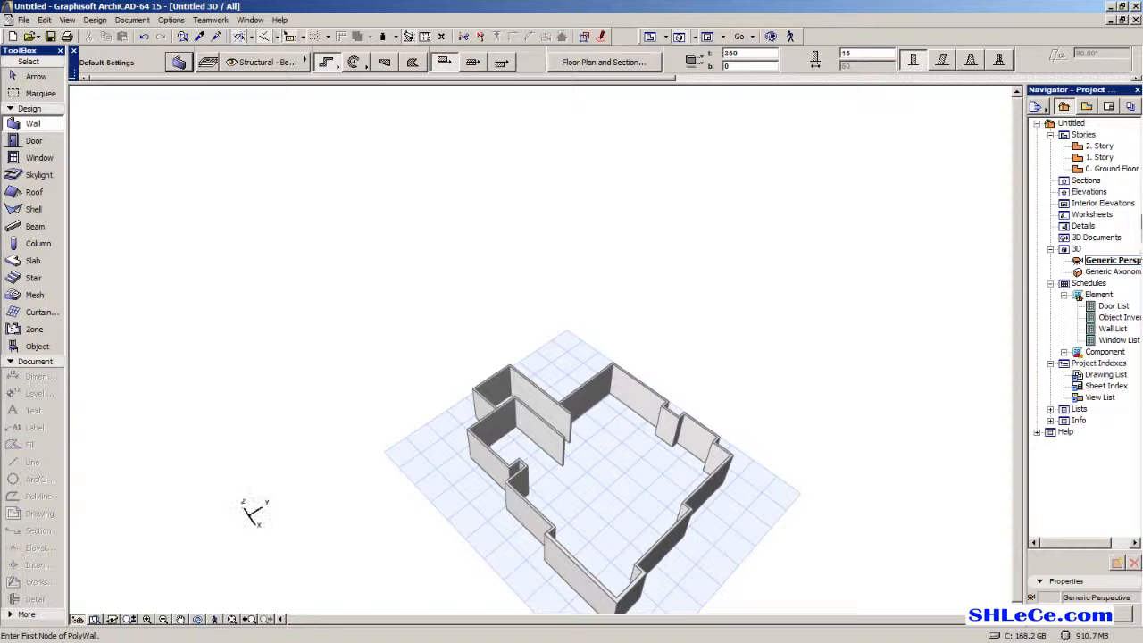
# Return to the ground floor plan, select the entire bedroom-level furniture layout plan with its title, and cut it.
pyautogui.doubleClick(1126, 170)
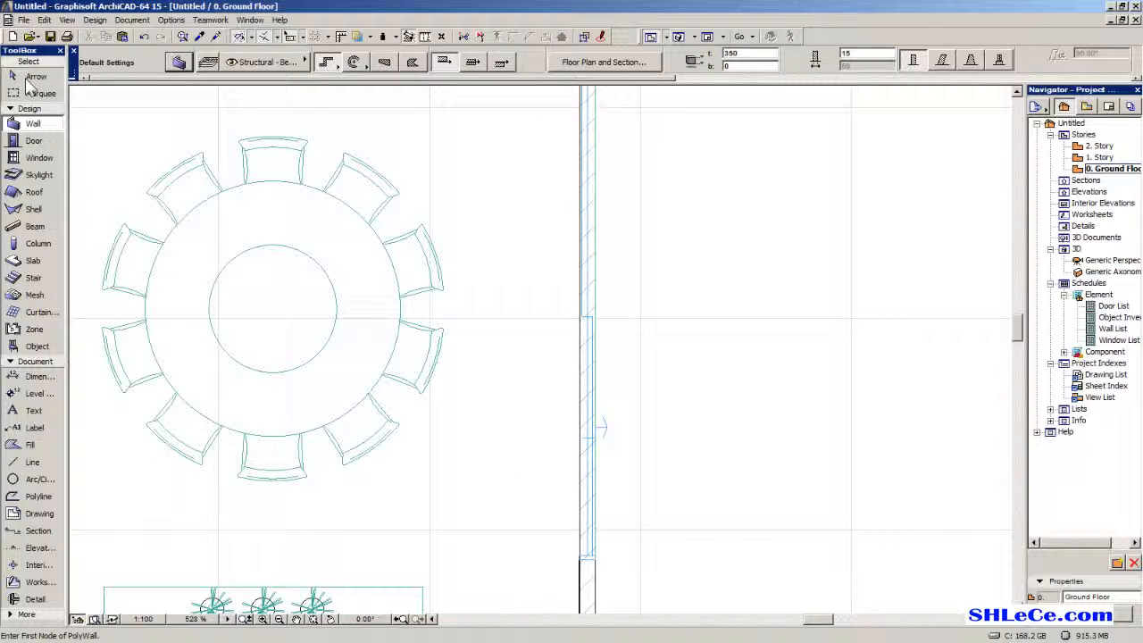
pyautogui.click(34, 76)
pyautogui.scroll(-10, 502, 265)
pyautogui.scroll(2, 482, 273)
pyautogui.click(602, 193)
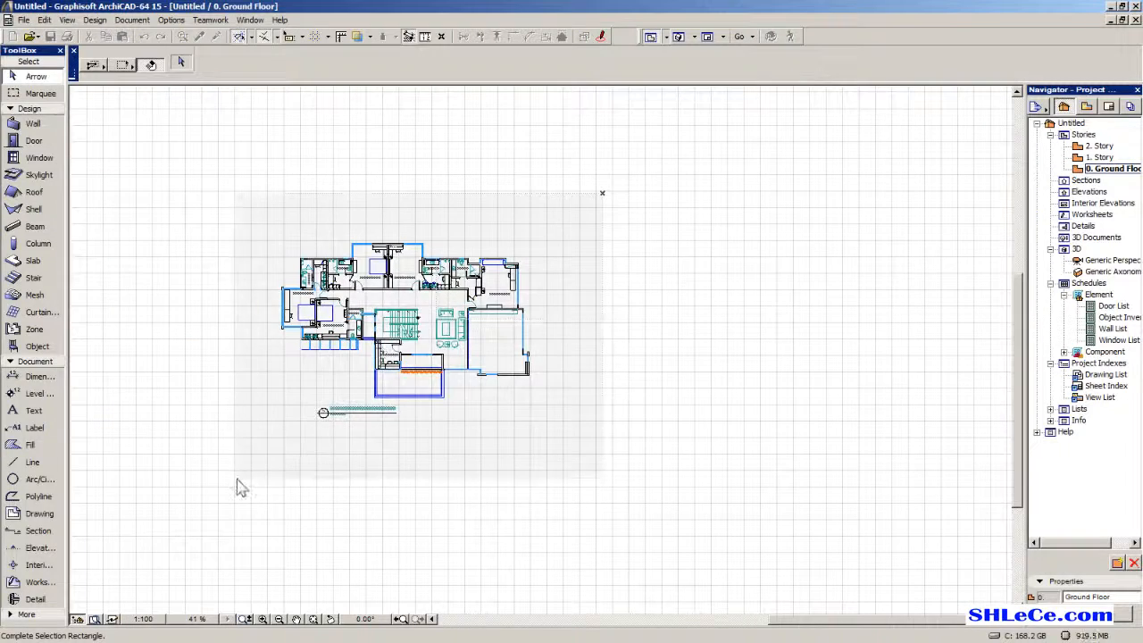
pyautogui.click(236, 482)
pyautogui.scroll(6, 355, 328)
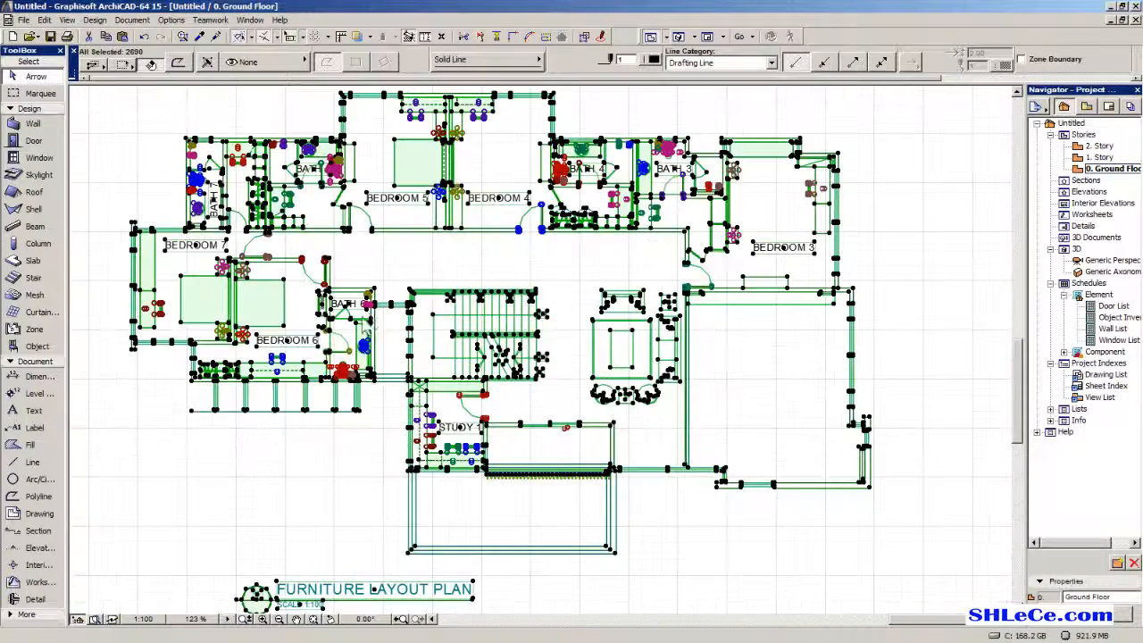
pyautogui.moveTo(417, 518); pyautogui.dragTo(467, 318, button='middle')
pyautogui.moveTo(432, 388); pyautogui.dragTo(320, 625, button='middle')
pyautogui.click(44, 20)
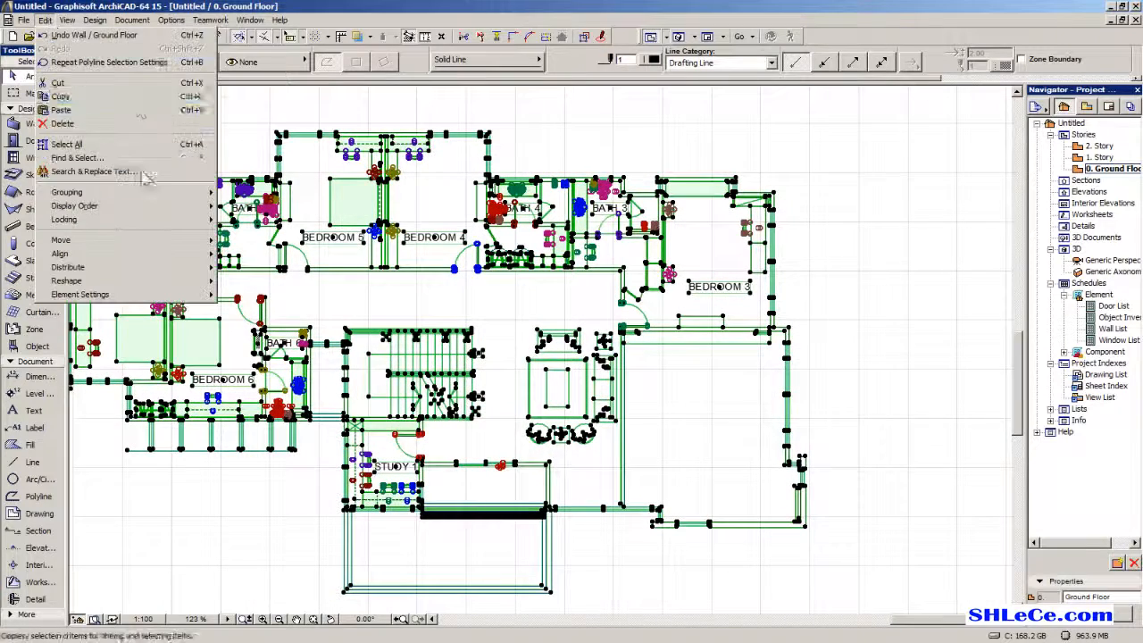
pyautogui.click(71, 79)
# Choose the previous story as the trace reference for the plan.
pyautogui.moveTo(691, 339); pyautogui.dragTo(854, 247, button='middle')
pyautogui.scroll(-5, 854, 248)
pyautogui.moveTo(148, 324); pyautogui.dragTo(553, 256, button='middle')
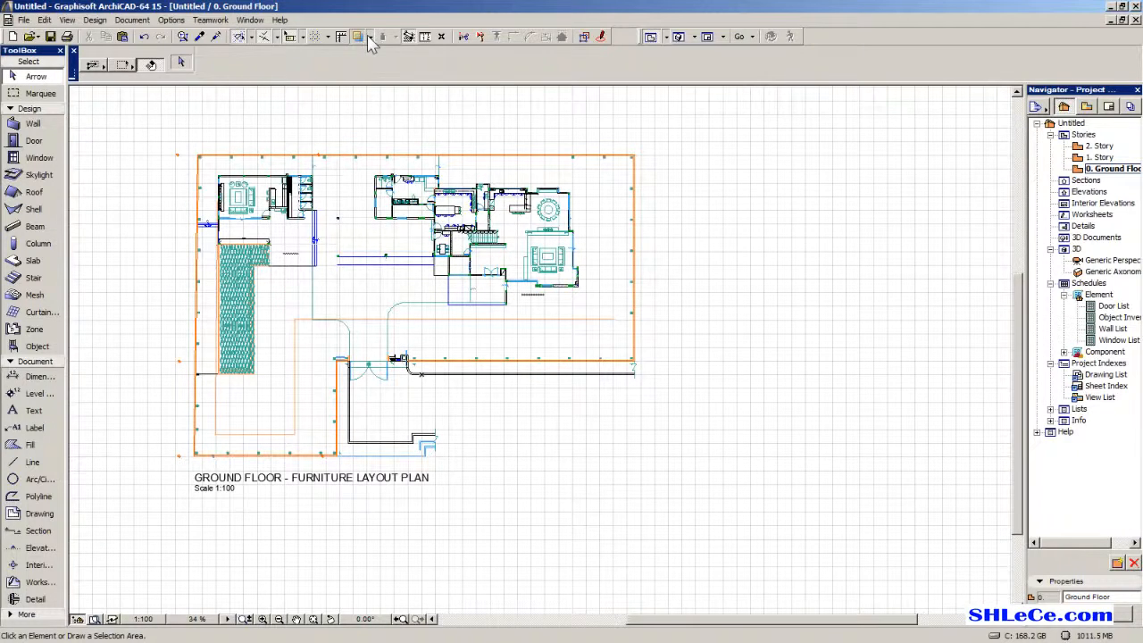
pyautogui.click(368, 39)
pyautogui.moveTo(433, 55)
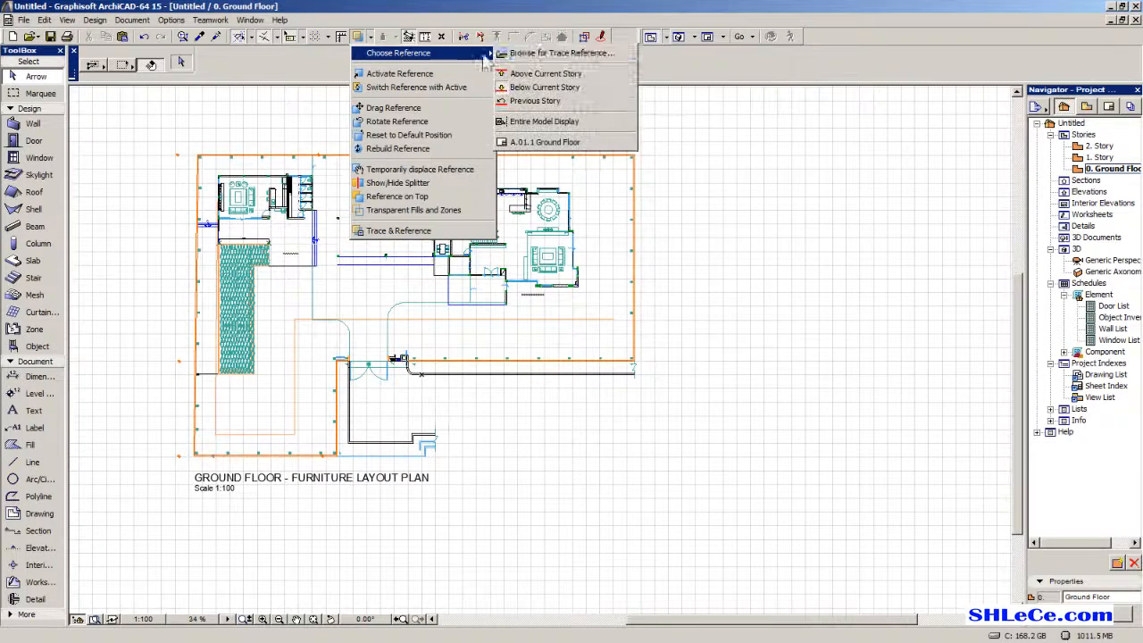
pyautogui.click(578, 101)
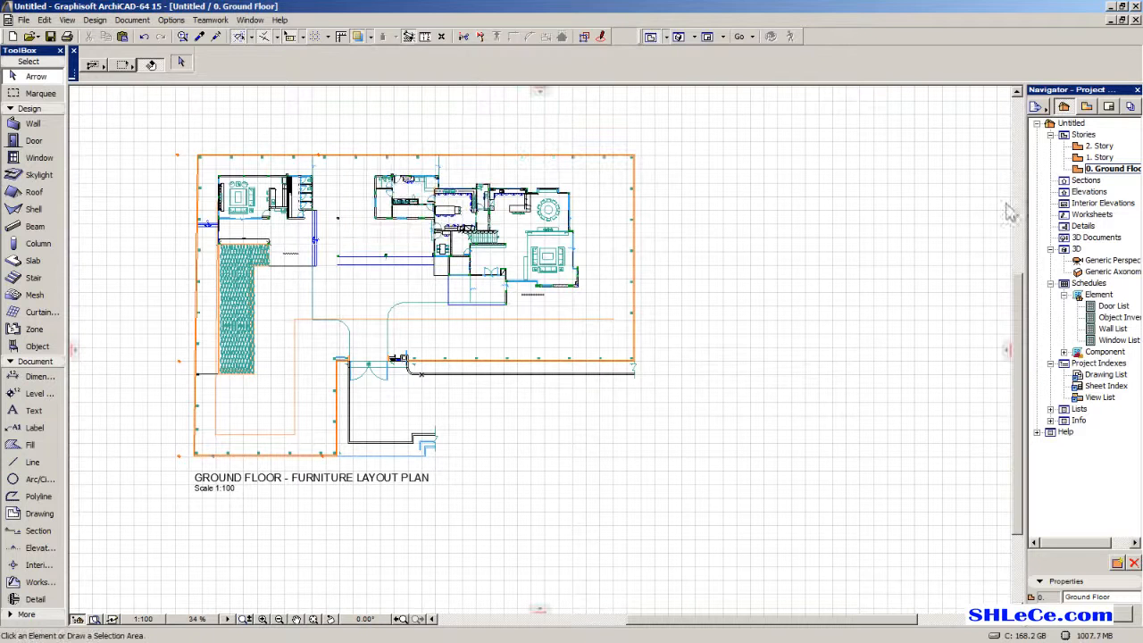
# Paste the cut furniture layout plan on 1. Story and move it clear of the ground floor reference.
pyautogui.doubleClick(1101, 159)
pyautogui.scroll(3, 533, 295)
pyautogui.scroll(2, 534, 288)
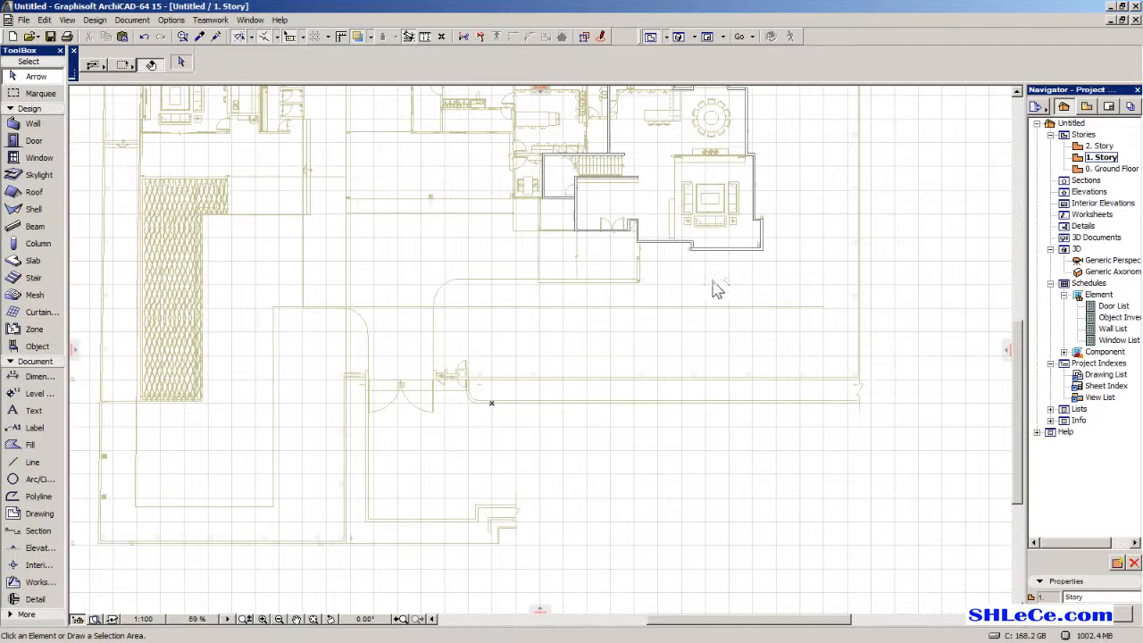
pyautogui.hotkey('ctrl', 'v')
pyautogui.click(669, 308)
pyautogui.scroll(-4, 507, 235)
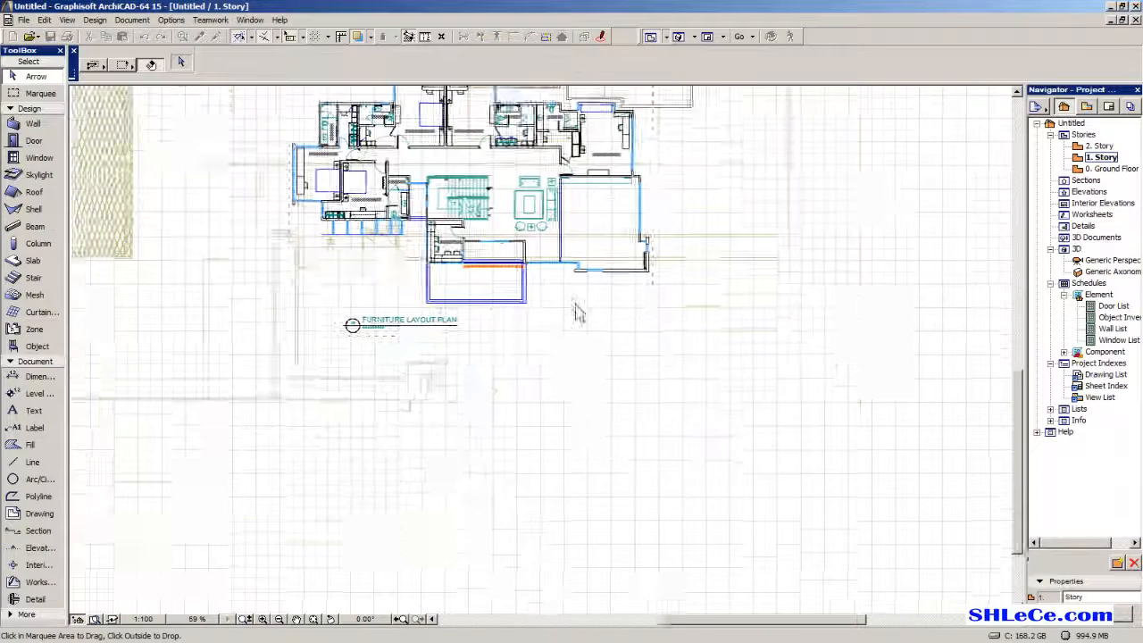
pyautogui.moveTo(506, 235); pyautogui.dragTo(700, 417)
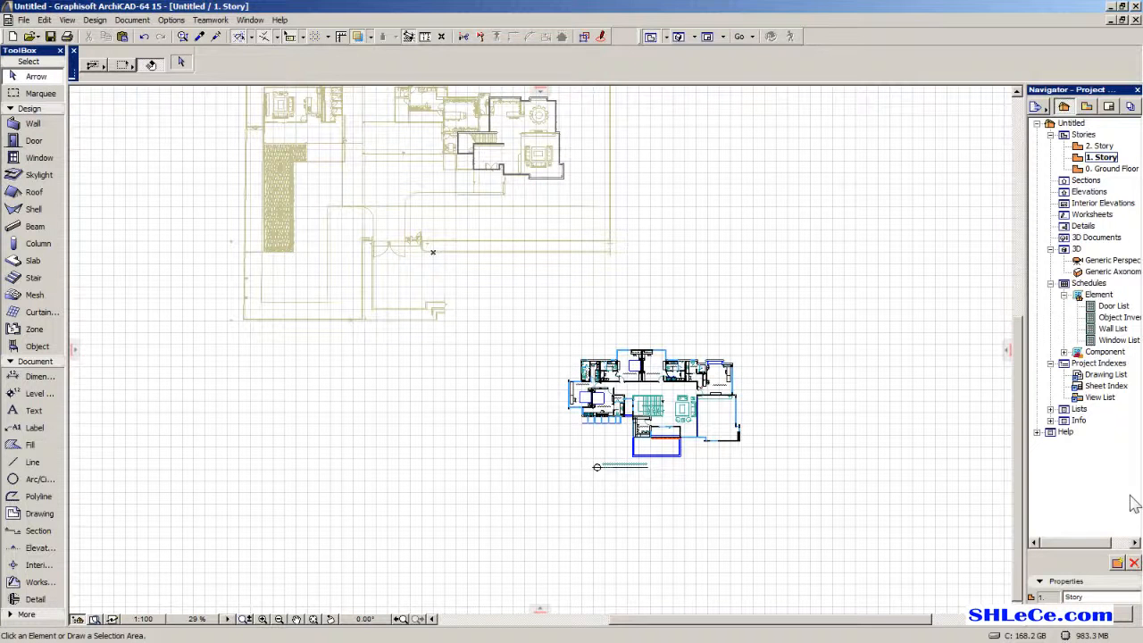
# Set the height to next to 350 for the Ground Floor and for story 1 in the story settings.
pyautogui.hotkey('ctrl', '7')
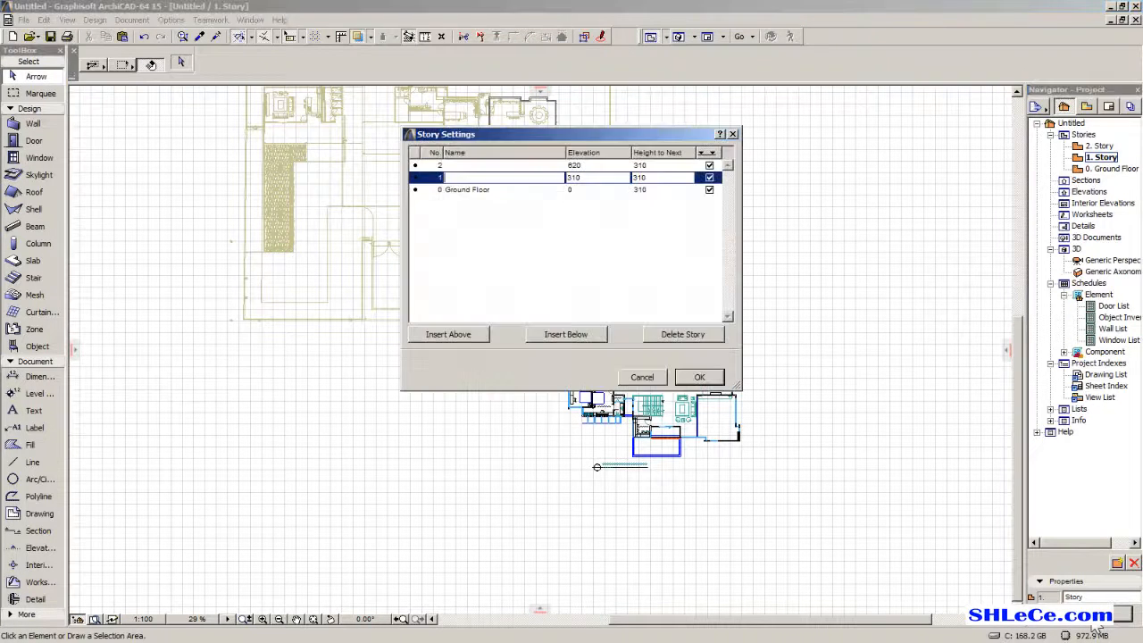
pyautogui.click(654, 190)
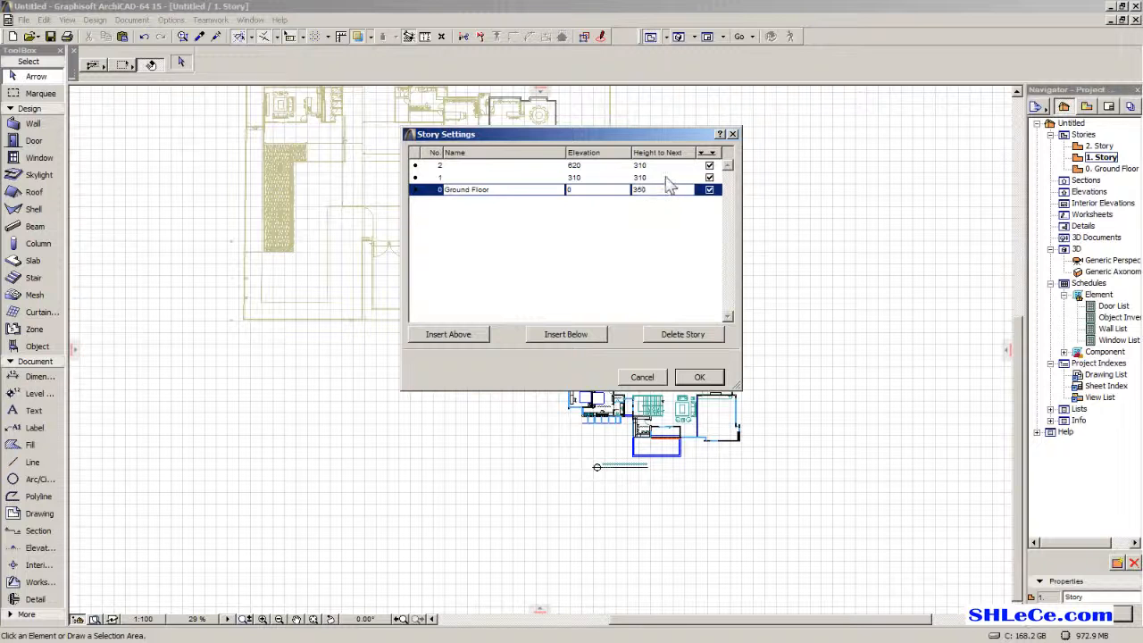
pyautogui.click(671, 177)
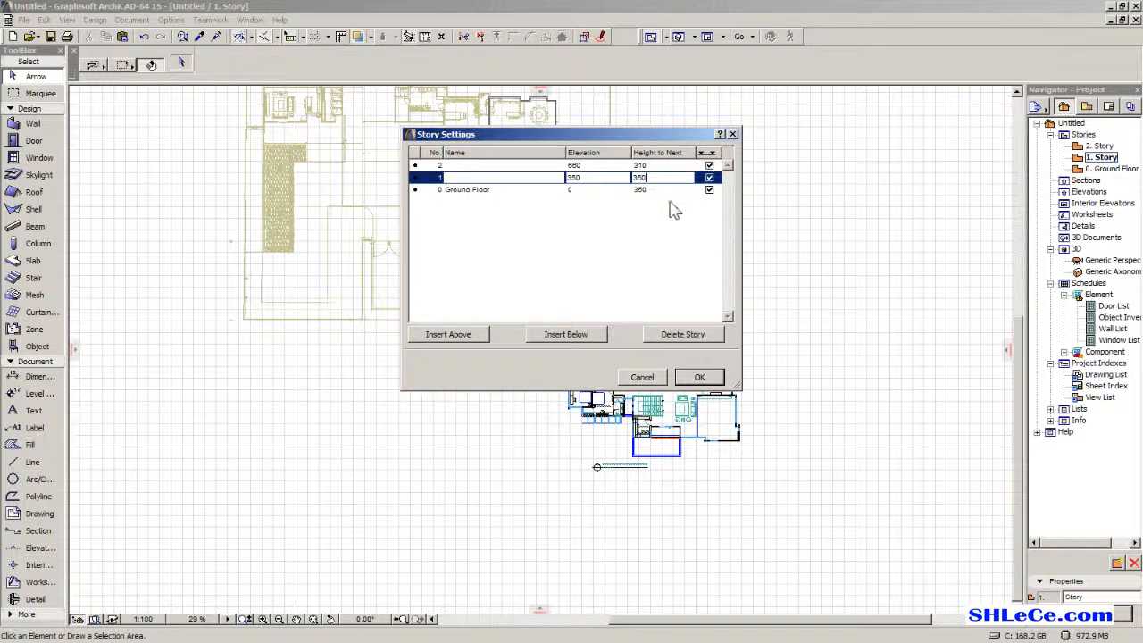
pyautogui.click(715, 382)
pyautogui.moveTo(713, 384); pyautogui.dragTo(806, 315)
pyautogui.moveTo(635, 436); pyautogui.dragTo(549, 521)
pyautogui.moveTo(706, 390); pyautogui.dragTo(717, 583, button='middle')
pyautogui.scroll(-3, 632, 349)
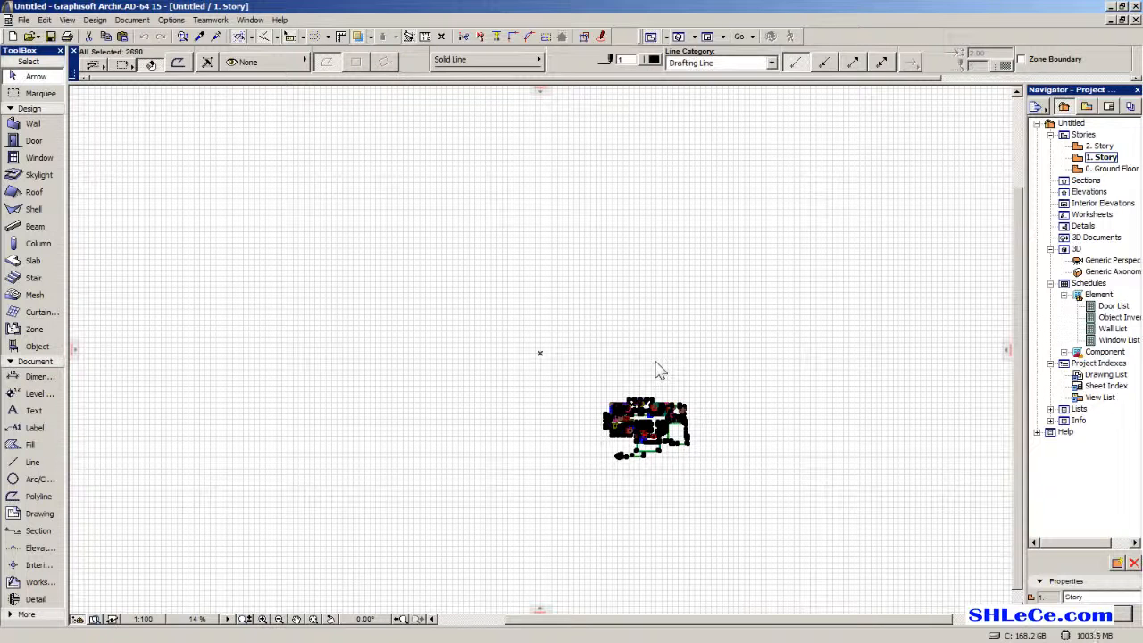
pyautogui.press('Escape')
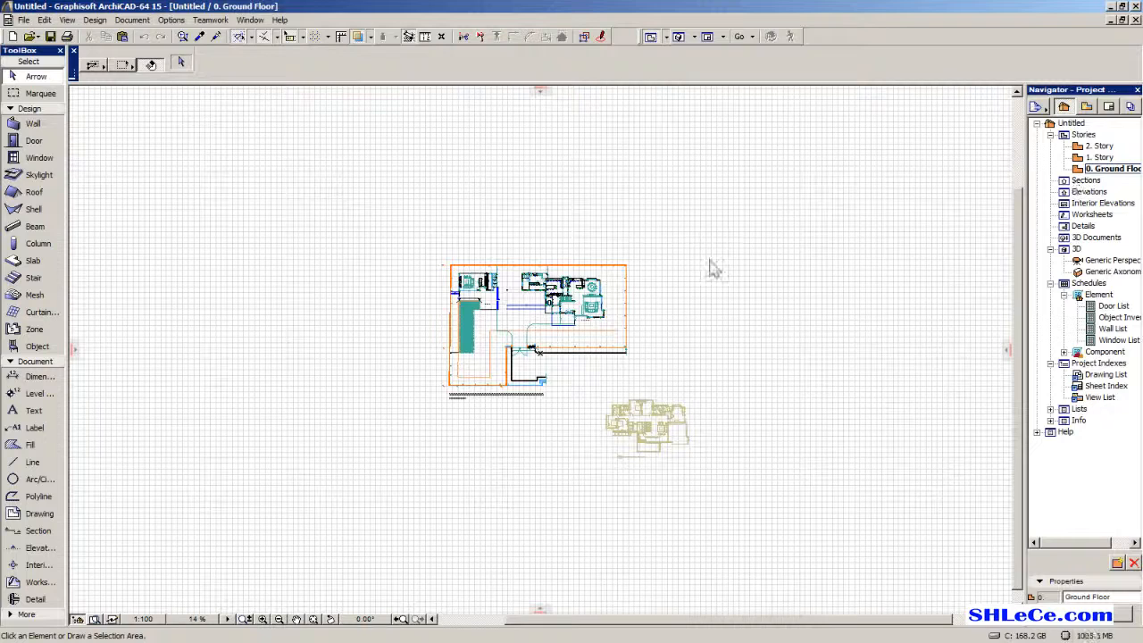
# Return to 1. Story and move the entire furniture layout plan so its lower-right outer wall corner meets the matching ground floor reference corner.
pyautogui.click(1101, 157)
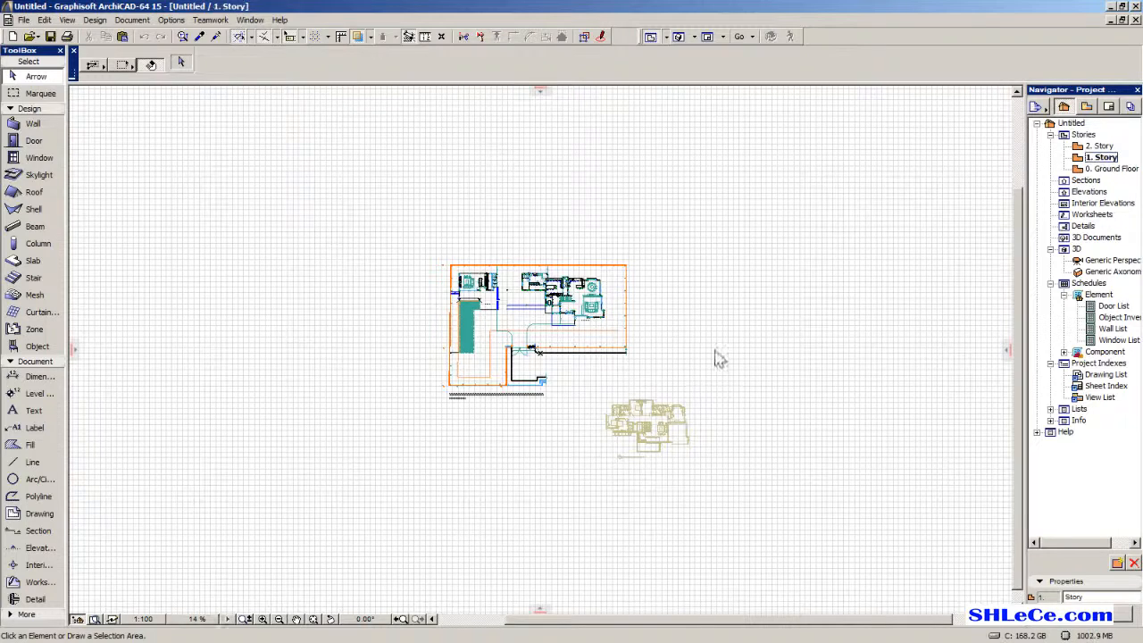
pyautogui.moveTo(748, 363); pyautogui.dragTo(532, 518)
pyautogui.scroll(8, 643, 402)
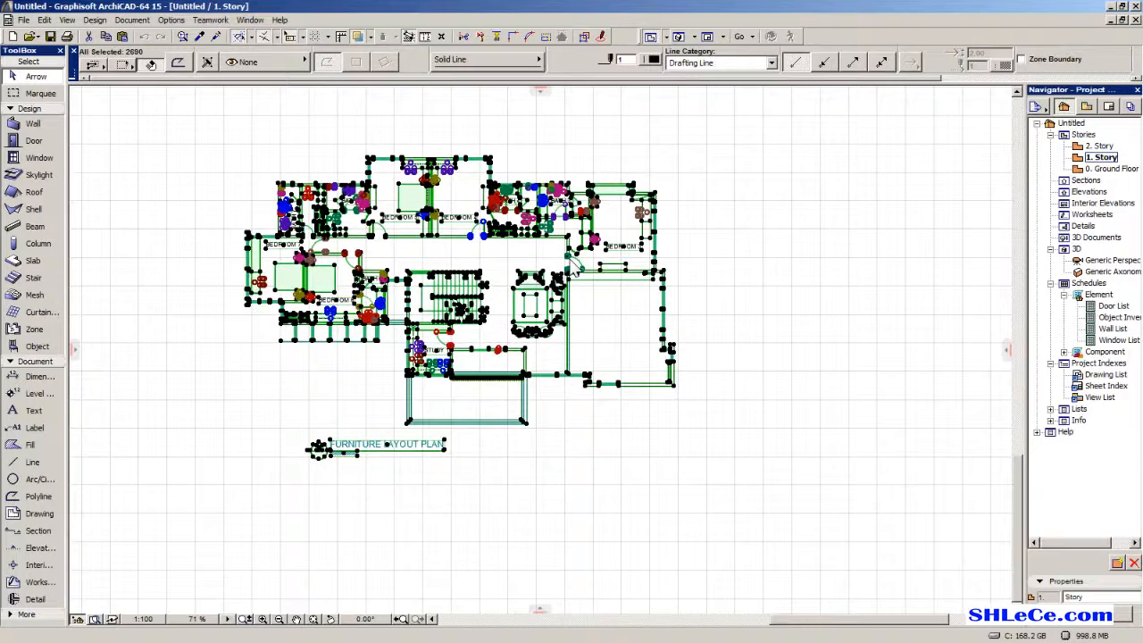
pyautogui.hotkey('ctrl', 'd')
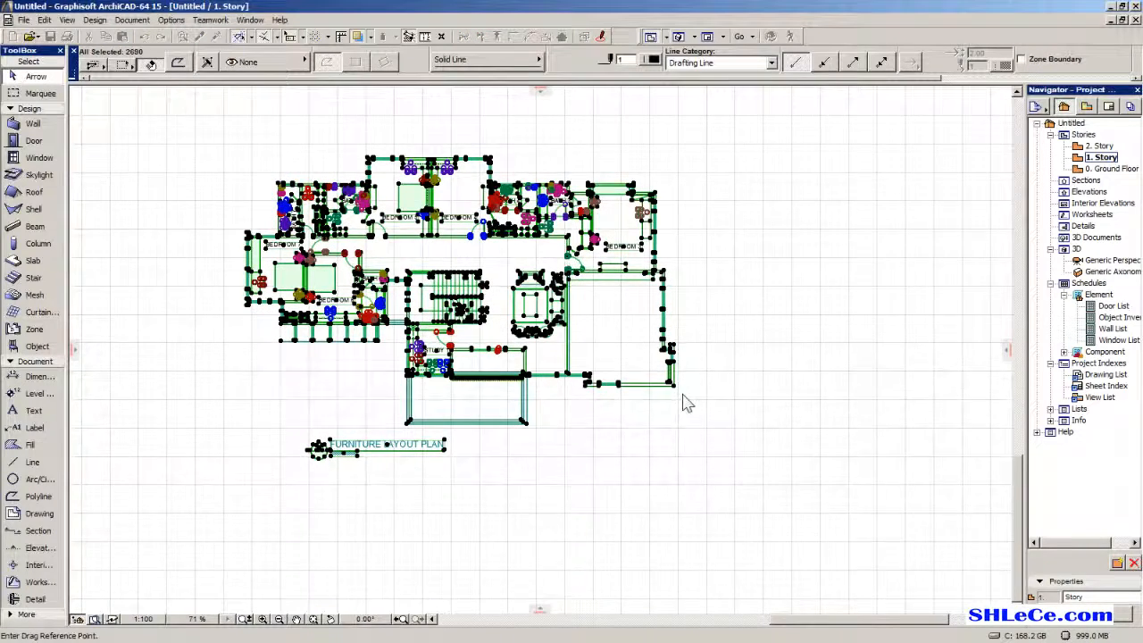
pyautogui.scroll(5, 687, 393)
pyautogui.scroll(-8, 656, 373)
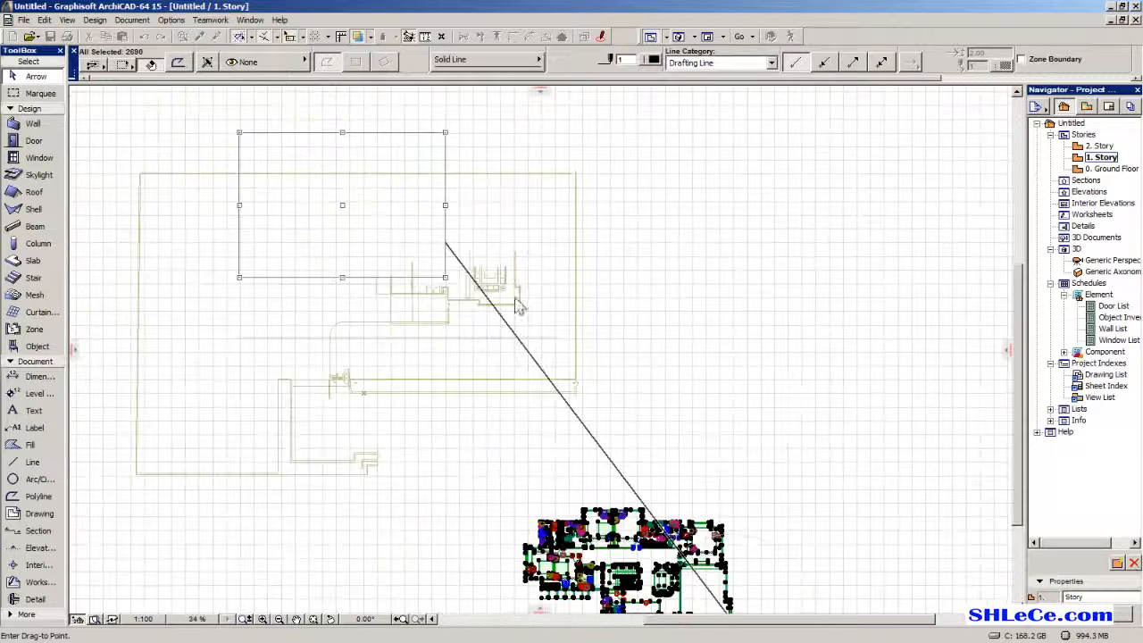
pyautogui.scroll(9, 647, 321)
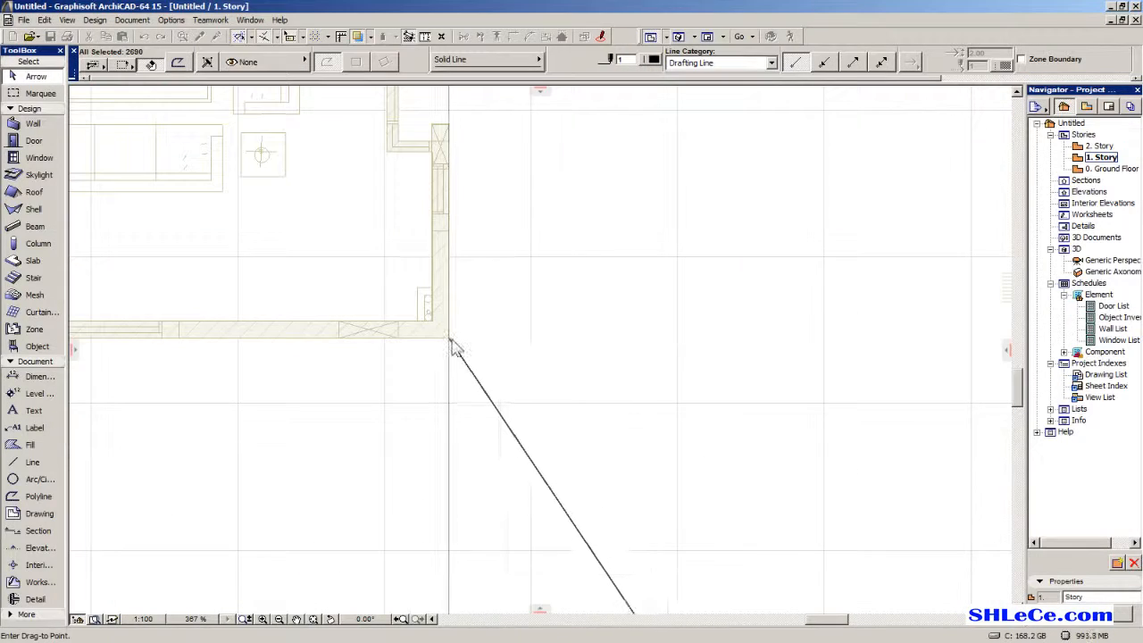
pyautogui.click(450, 338)
pyautogui.scroll(-3, 460, 345)
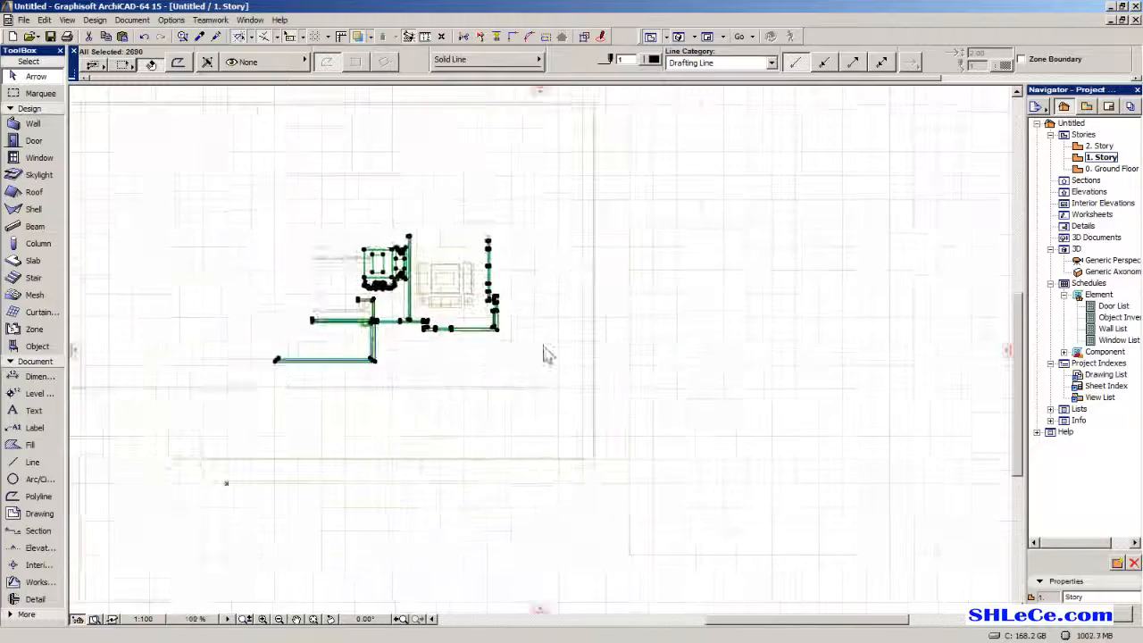
pyautogui.click(723, 316)
# Check the plan's alignment with the ground floor walls around the room below Bedroom 3 and hide the trace reference.
pyautogui.scroll(6, 730, 397)
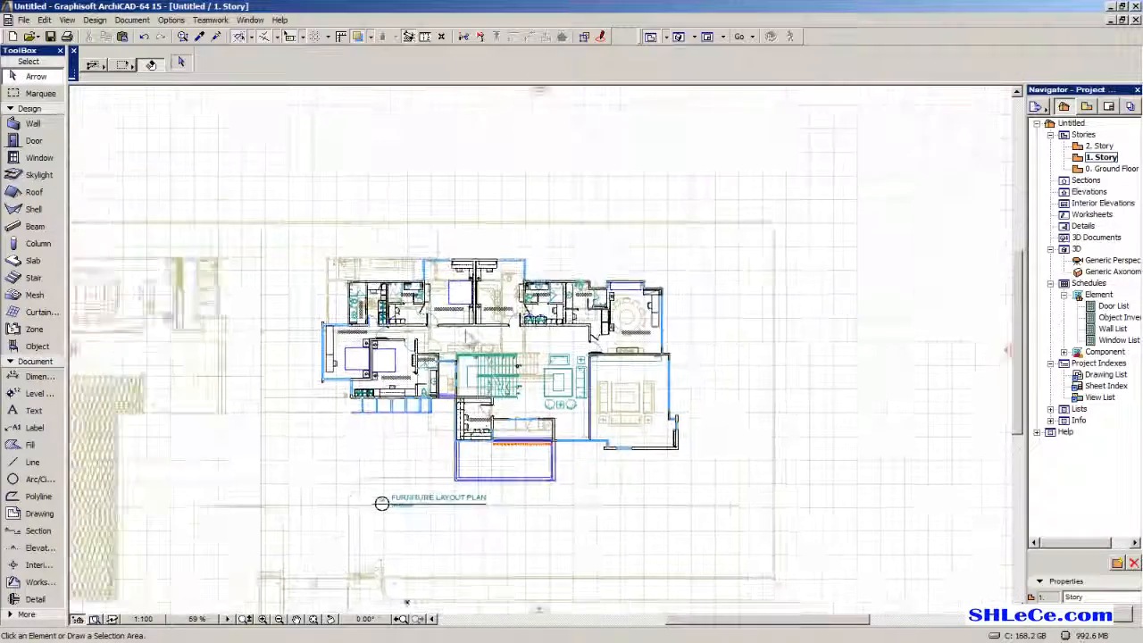
pyautogui.scroll(3, 679, 331)
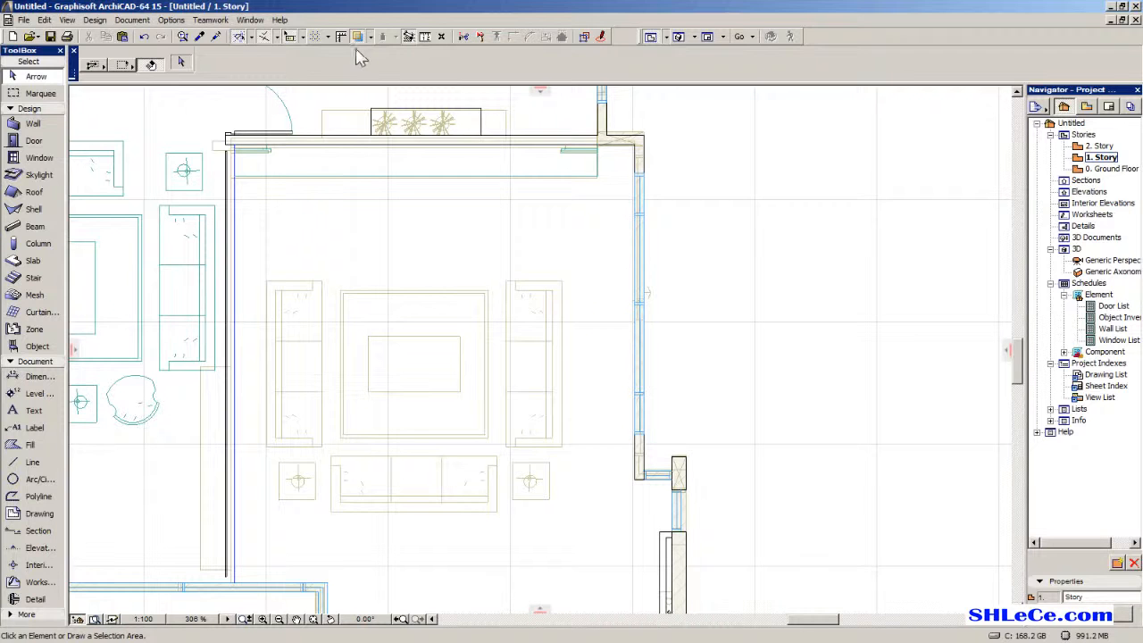
pyautogui.scroll(-5, 459, 199)
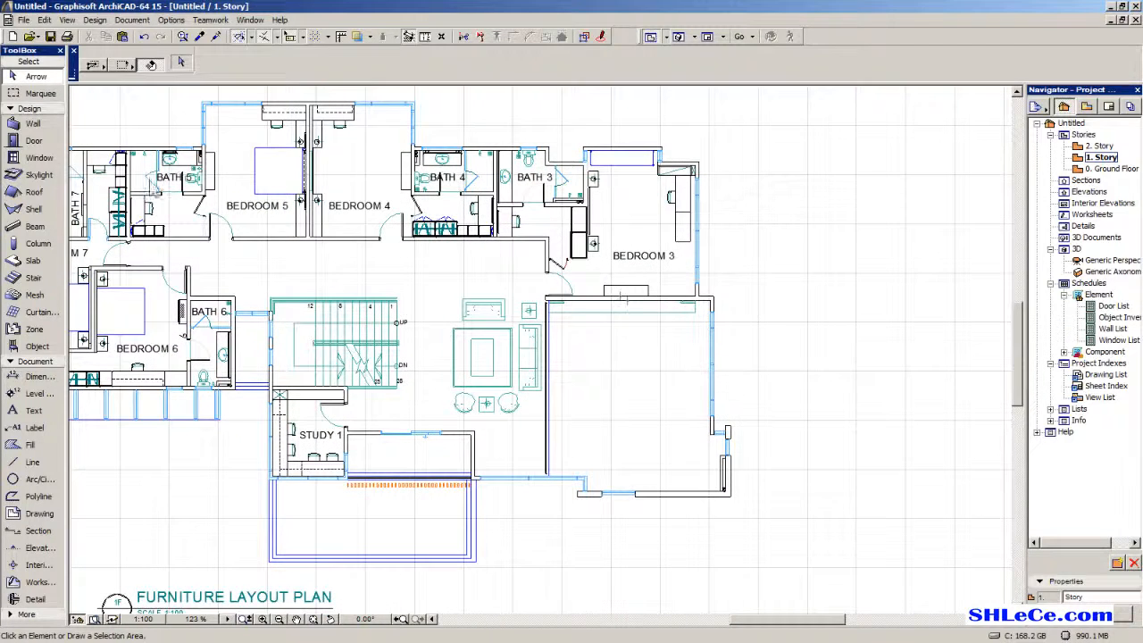
# Start a chained wall at the inner lower-right corner of the room below Bedroom 3, switching the reference line to the opposite wall face.
pyautogui.click(30, 127)
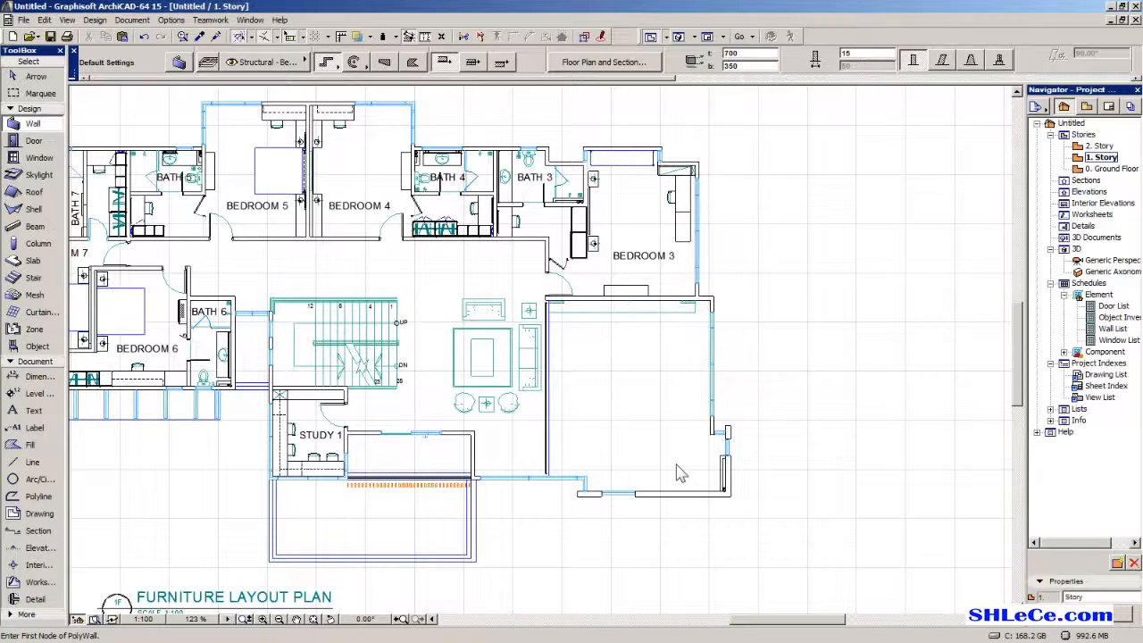
pyautogui.moveTo(680, 473); pyautogui.dragTo(676, 437, button='middle')
pyautogui.scroll(5, 709, 449)
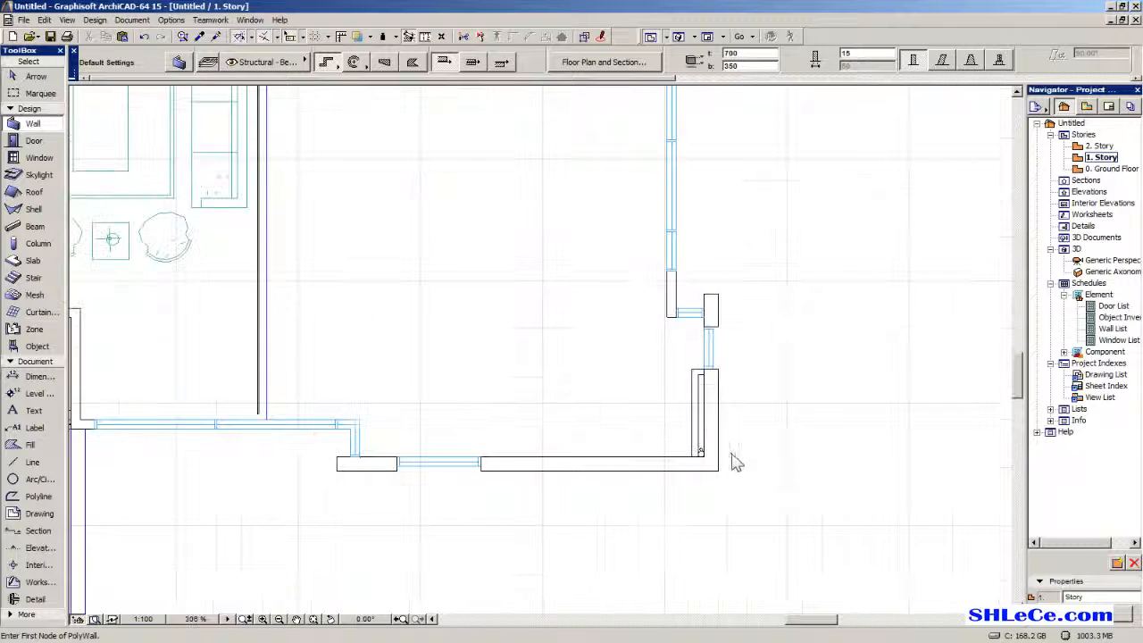
pyautogui.scroll(3, 727, 456)
pyautogui.click(682, 457)
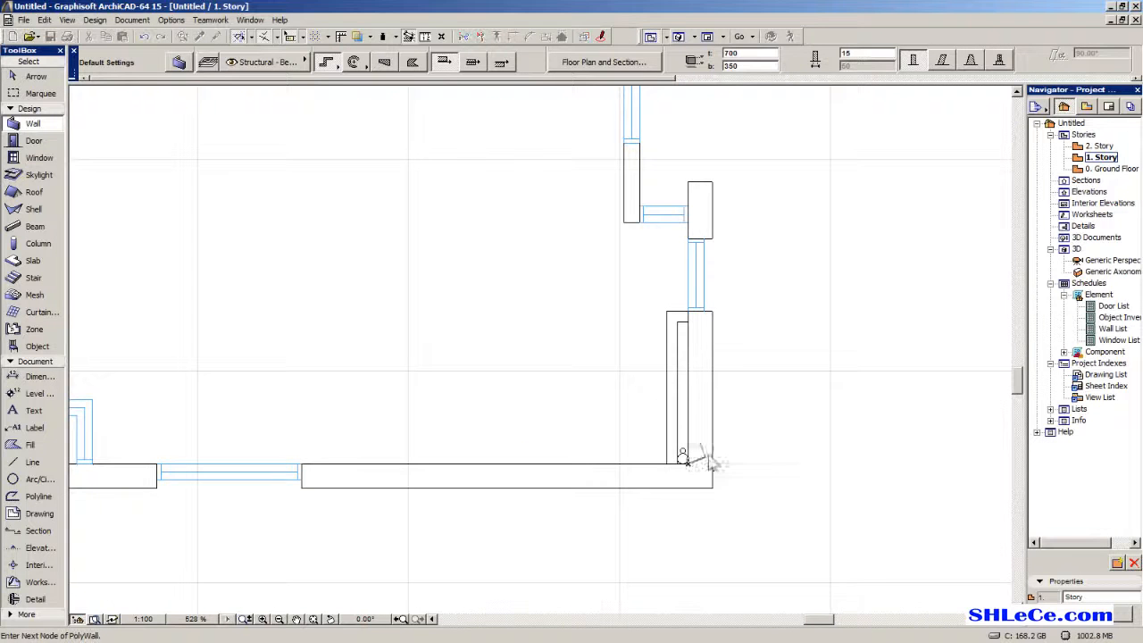
pyautogui.moveTo(719, 245); pyautogui.dragTo(680, 303, button='middle')
pyautogui.scroll(1, 678, 194)
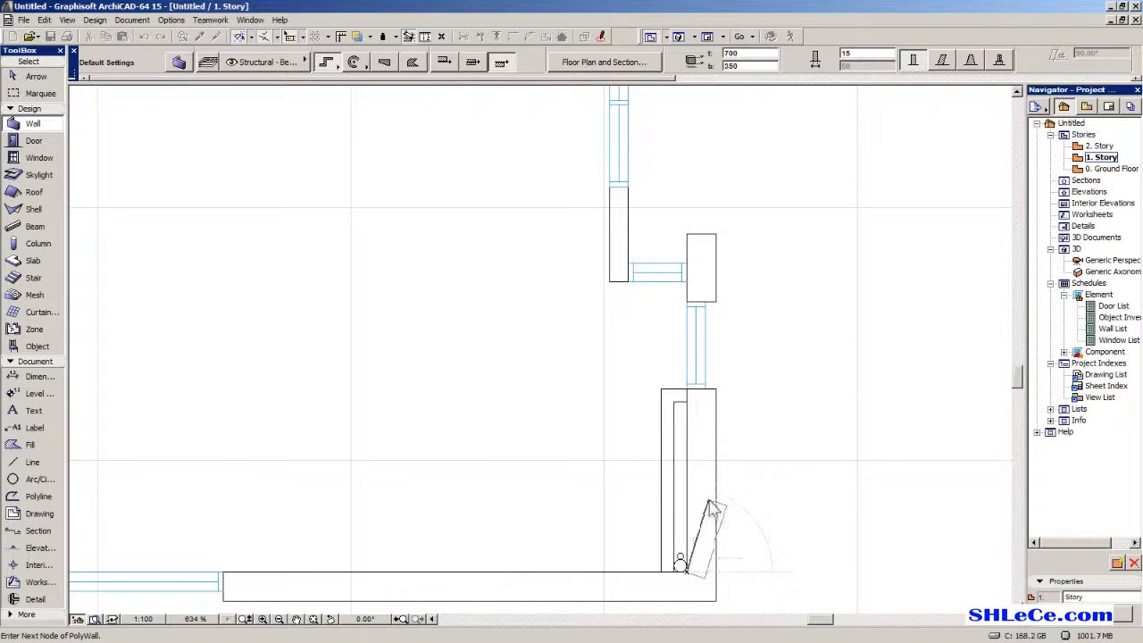
# Continue the wall upward and around the small windowed recess on the right side of the room below Bedroom 3.
pyautogui.moveTo(703, 448); pyautogui.dragTo(706, 464, button='middle')
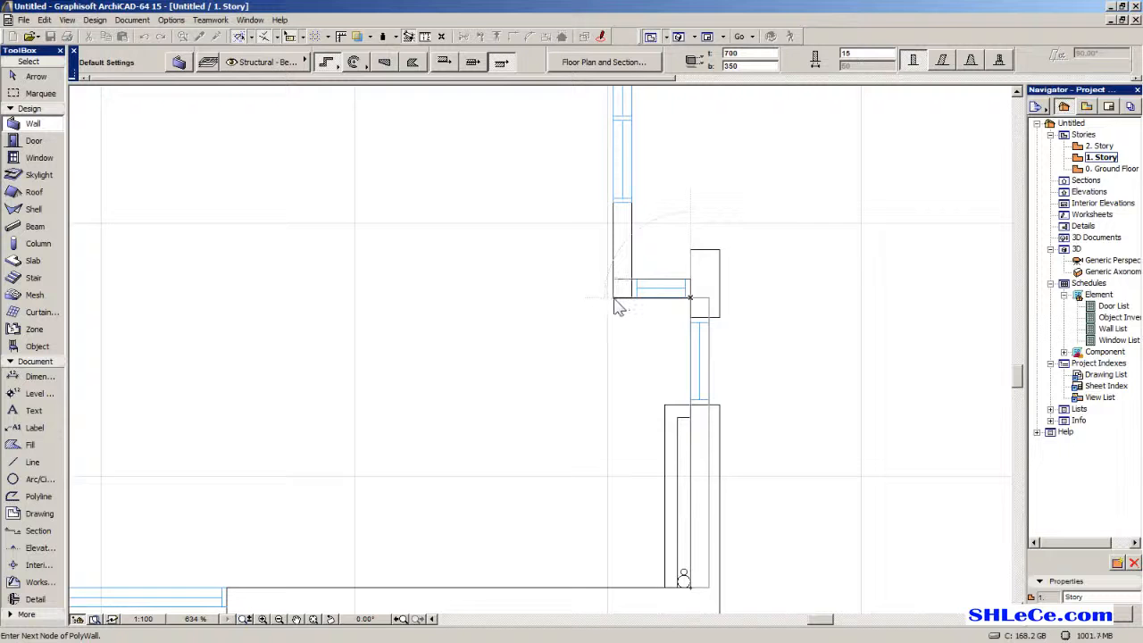
pyautogui.scroll(-1, 614, 297)
pyautogui.moveTo(613, 297); pyautogui.dragTo(636, 440, button='middle')
pyautogui.moveTo(659, 271); pyautogui.dragTo(666, 575, button='middle')
# Continue the wall up to the room's upper-right inner corner and finish it along Bedroom 3's lower wall, ending beside the bedroom door.
pyautogui.scroll(-6, 668, 425)
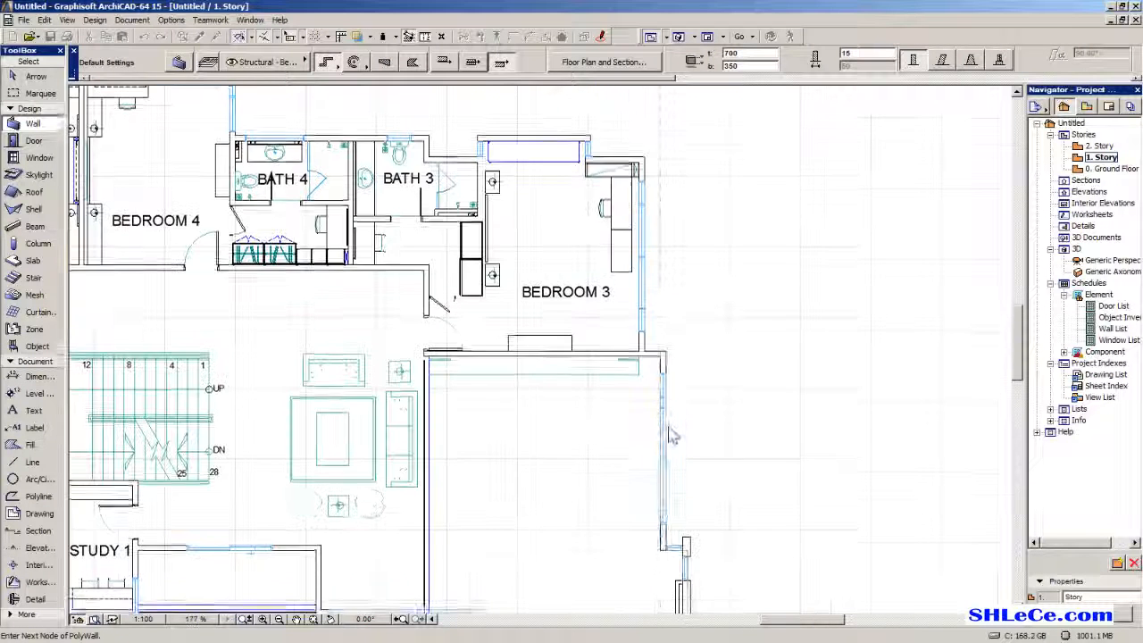
pyautogui.scroll(6, 667, 346)
pyautogui.click(644, 402)
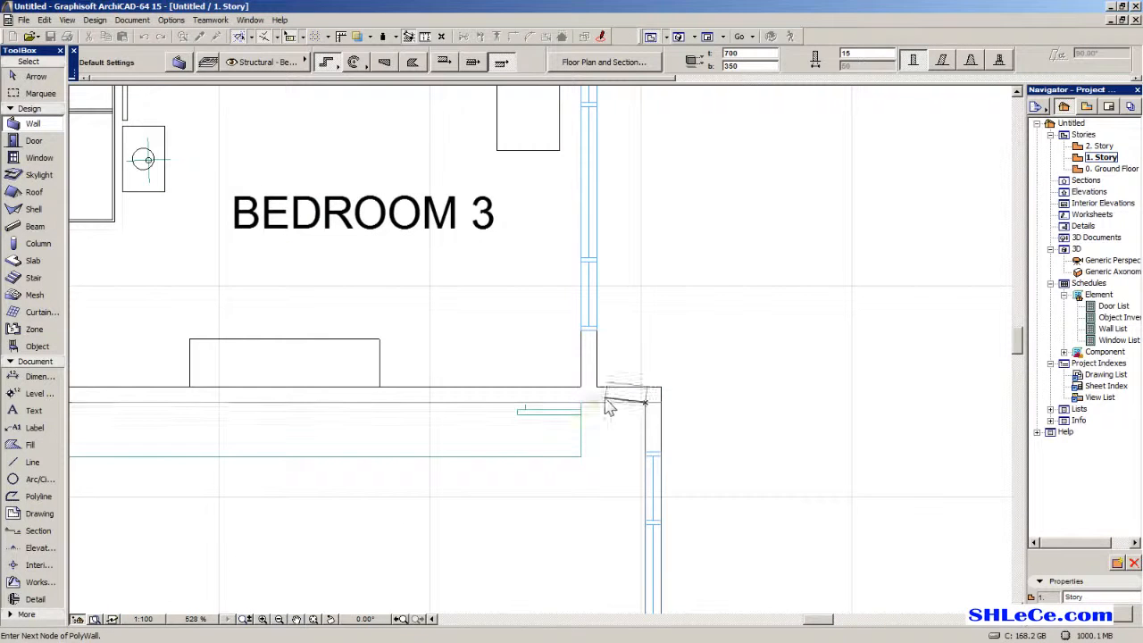
pyautogui.scroll(-4, 591, 411)
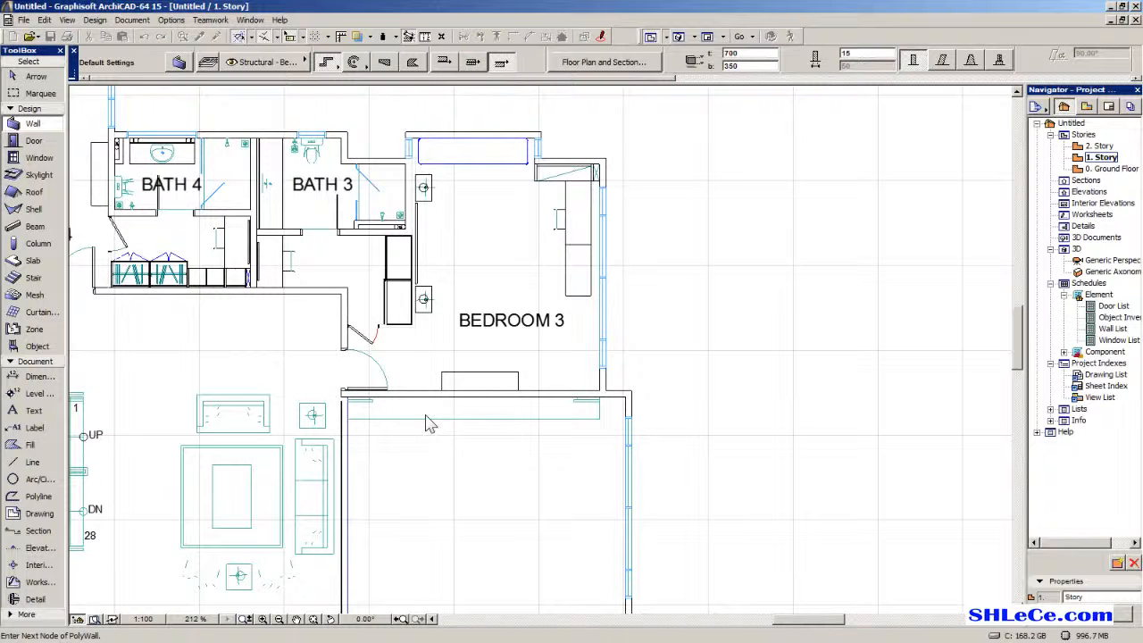
pyautogui.scroll(6, 344, 393)
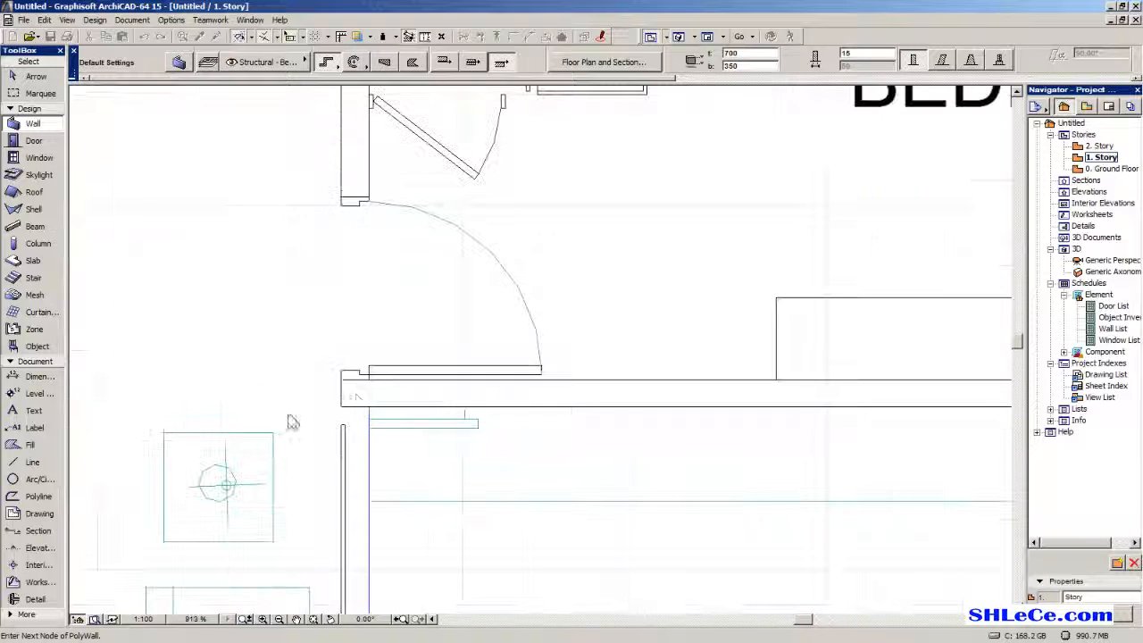
pyautogui.doubleClick(342, 408)
# Start a new chained wall from Bedroom 3's lower-right outer corner to its upper-right outer corner, with the reference line on the outer face.
pyautogui.scroll(-6, 259, 364)
pyautogui.scroll(5, 727, 355)
pyautogui.scroll(-4, 545, 339)
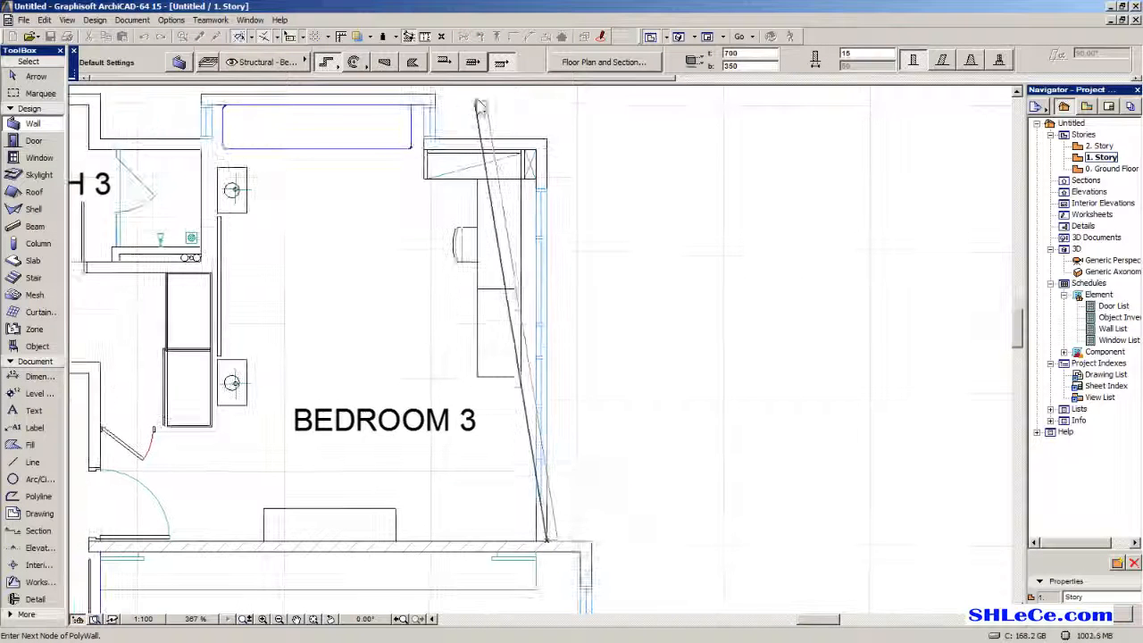
pyautogui.scroll(5, 553, 189)
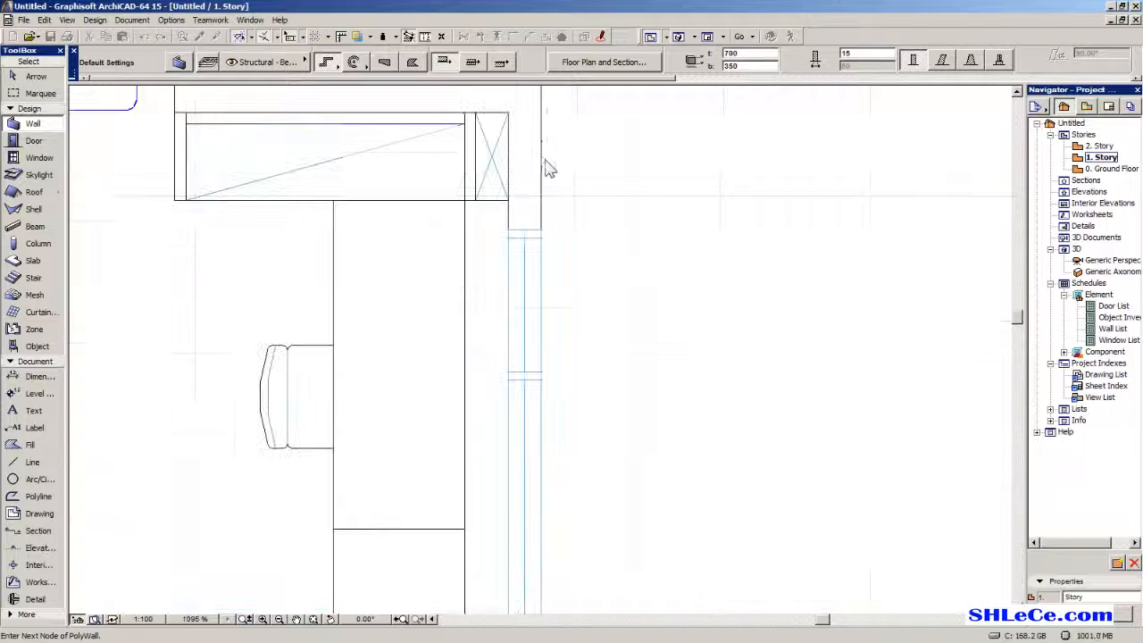
pyautogui.click(542, 131)
pyautogui.scroll(-1, 427, 179)
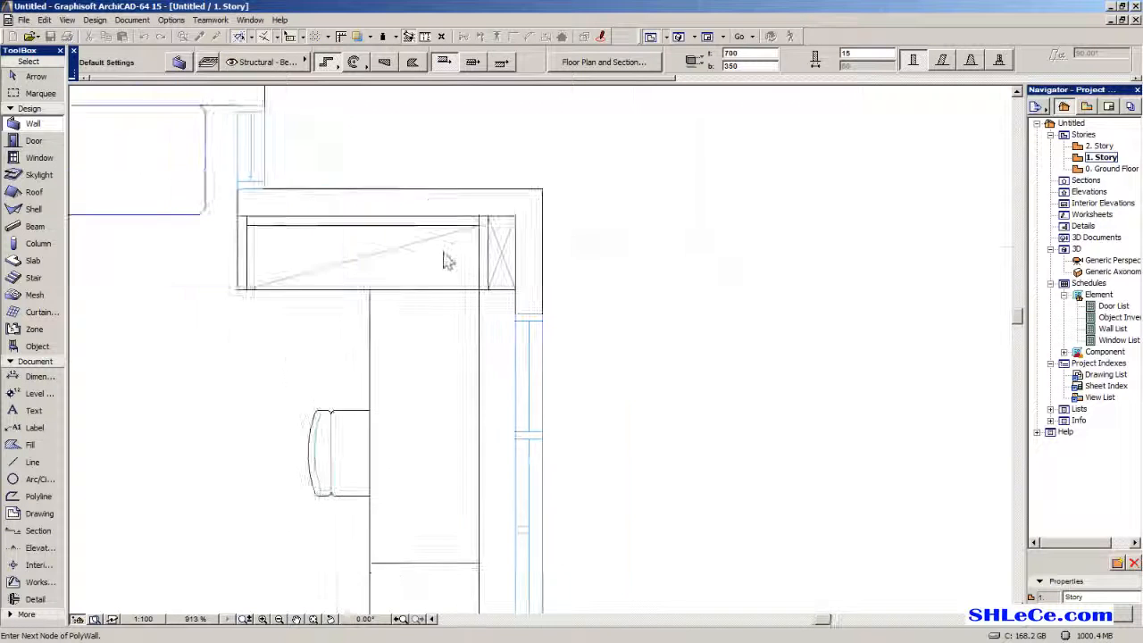
# Continue the wall along Bedroom 3's upper side and around the projecting window bay to the bay's upper-left corner.
pyautogui.moveTo(420, 193); pyautogui.dragTo(522, 324, button='middle')
pyautogui.click(348, 271)
pyautogui.moveTo(416, 222); pyautogui.dragTo(568, 306, button='middle')
pyautogui.click(499, 242)
pyautogui.scroll(-2, 357, 327)
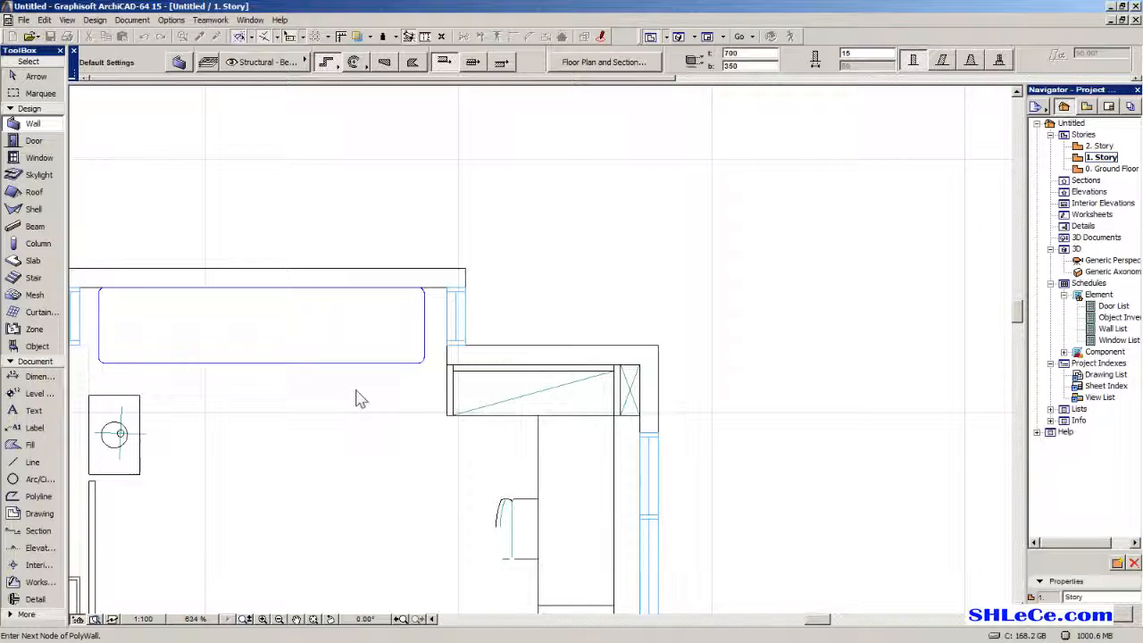
pyautogui.moveTo(357, 326); pyautogui.dragTo(454, 307, button='middle')
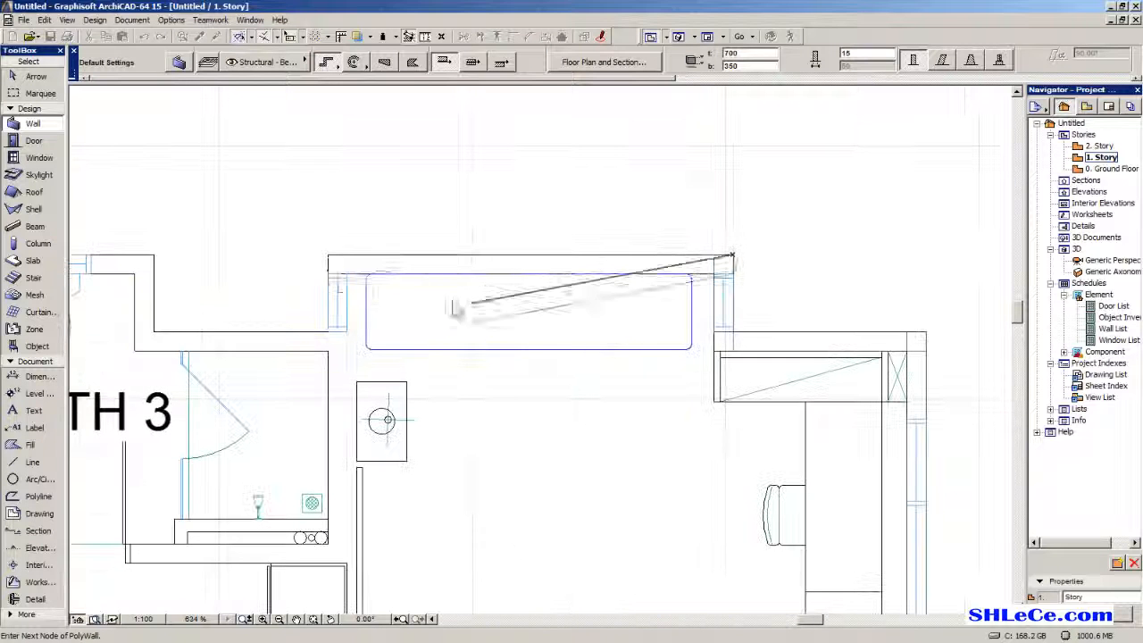
pyautogui.click(328, 256)
# Continue the wall down the bay's left side and along the outer wall above the Bath 3 shower to the inner corner.
pyautogui.moveTo(355, 312); pyautogui.dragTo(497, 157, button='middle')
pyautogui.scroll(-4, 498, 196)
pyautogui.moveTo(495, 246); pyautogui.dragTo(502, 272, button='middle')
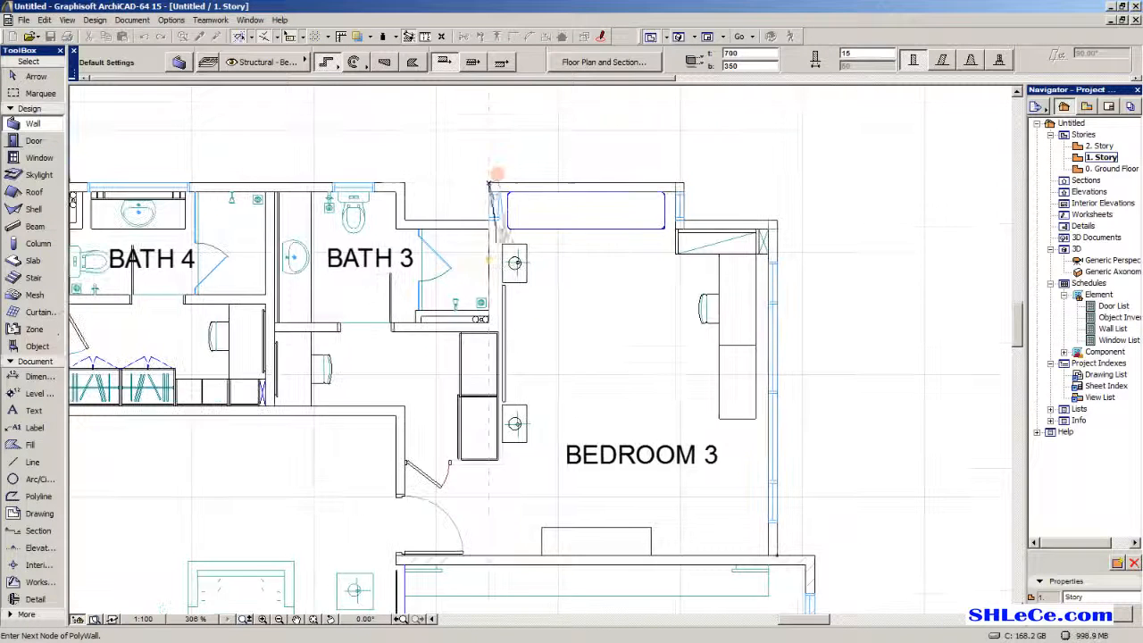
pyautogui.scroll(6, 497, 214)
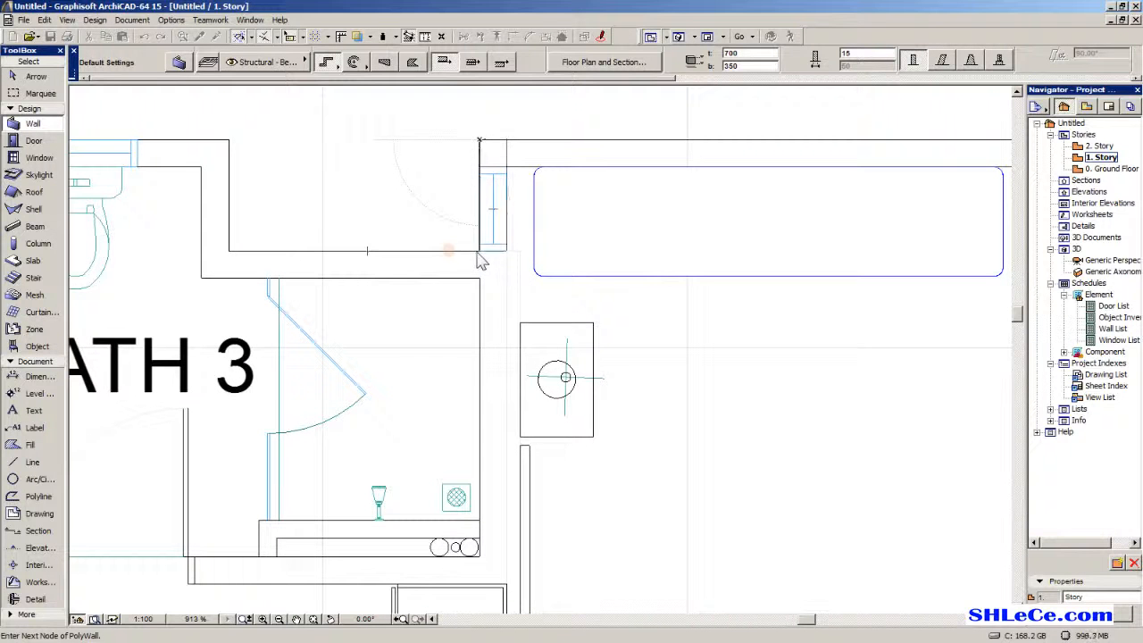
pyautogui.click(479, 251)
pyautogui.moveTo(379, 281); pyautogui.dragTo(681, 295, button='middle')
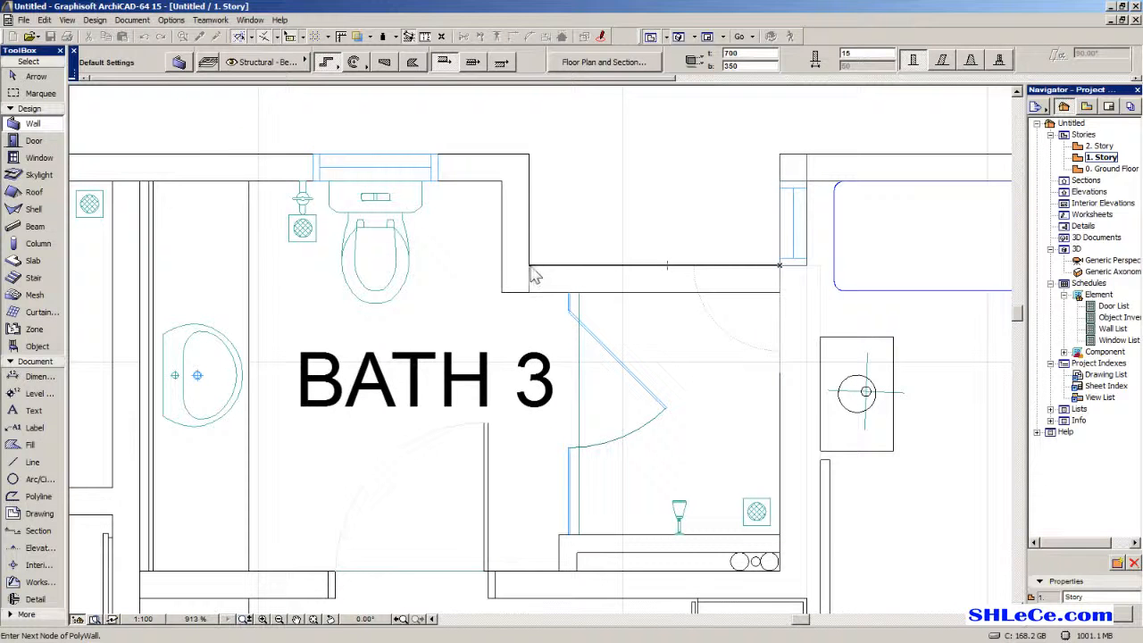
# Continue the wall up Bath 3's stepped corner and along its upper outer wall to the partition with Bath 4.
pyautogui.scroll(-3, 503, 172)
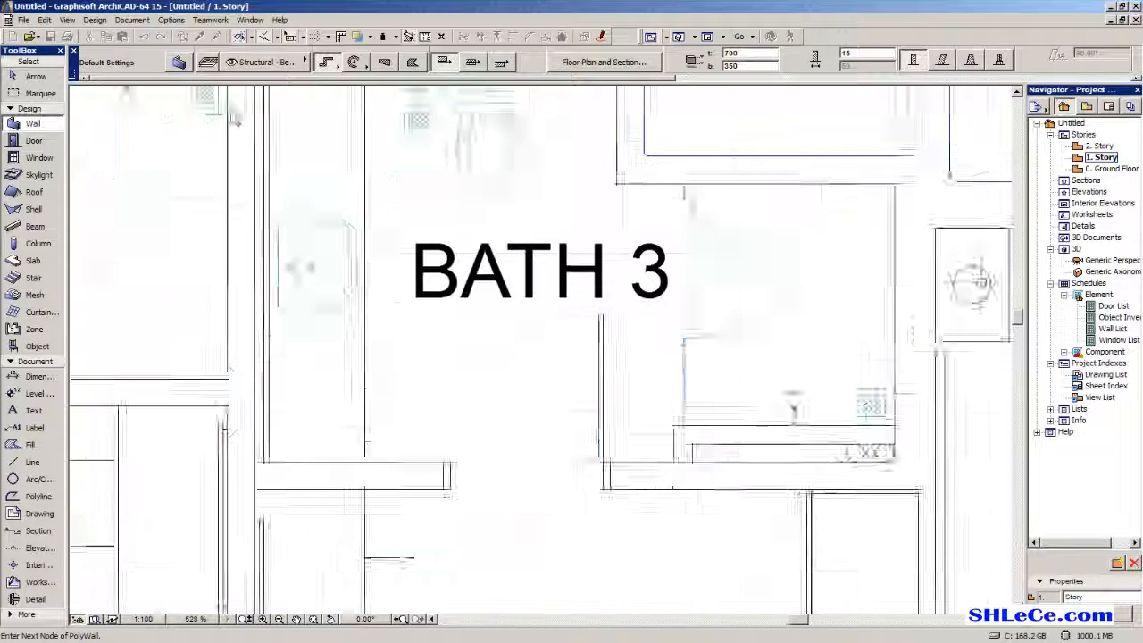
pyautogui.scroll(-1, 265, 214)
pyautogui.moveTo(291, 268); pyautogui.dragTo(252, 231, button='middle')
pyautogui.moveTo(266, 179); pyautogui.dragTo(309, 268, button='middle')
pyautogui.scroll(5, 259, 191)
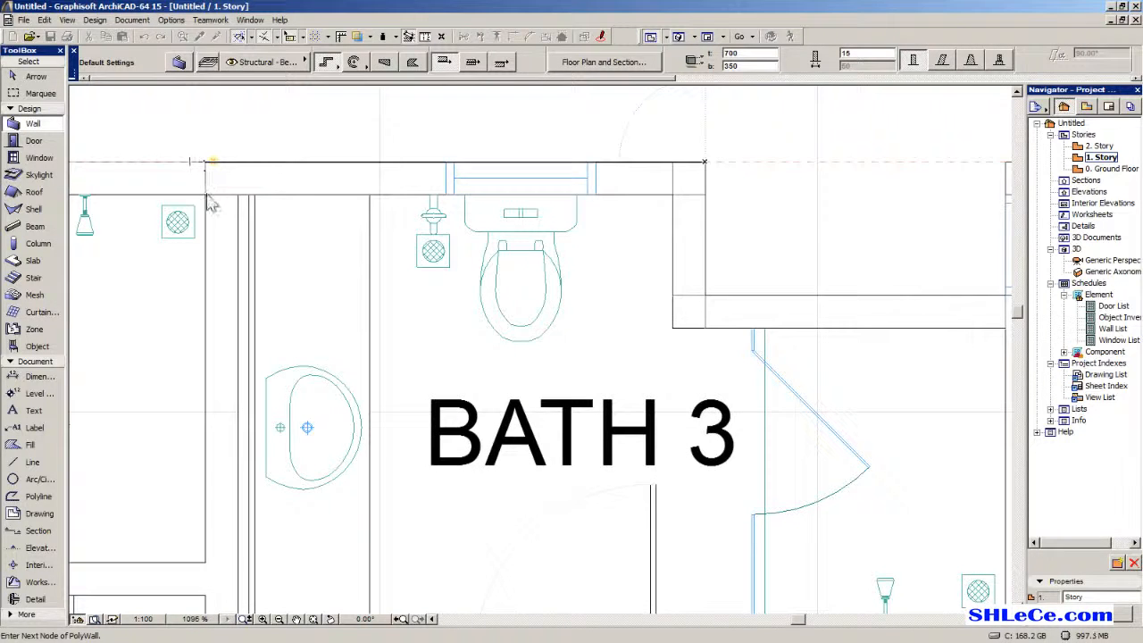
# Continue the wall down the Bath 3–Bath 4 partition and along the corridor, finishing past Bedroom 3's door at the room's lower wall.
pyautogui.scroll(-6, 224, 242)
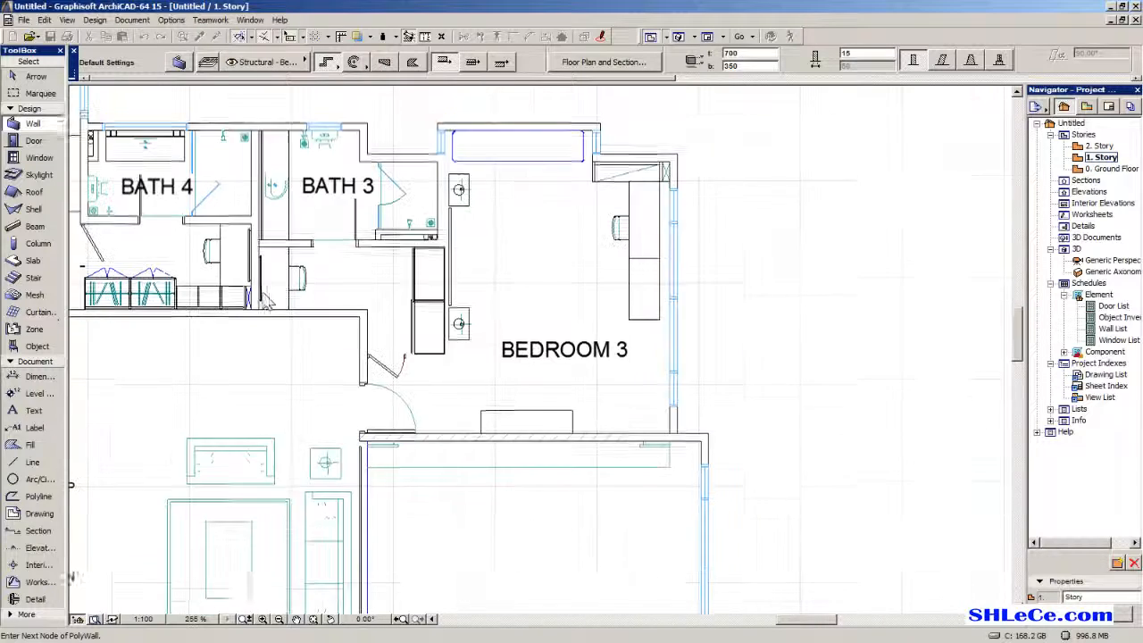
pyautogui.moveTo(266, 295); pyautogui.dragTo(266, 317, button='middle')
pyautogui.scroll(3, 262, 269)
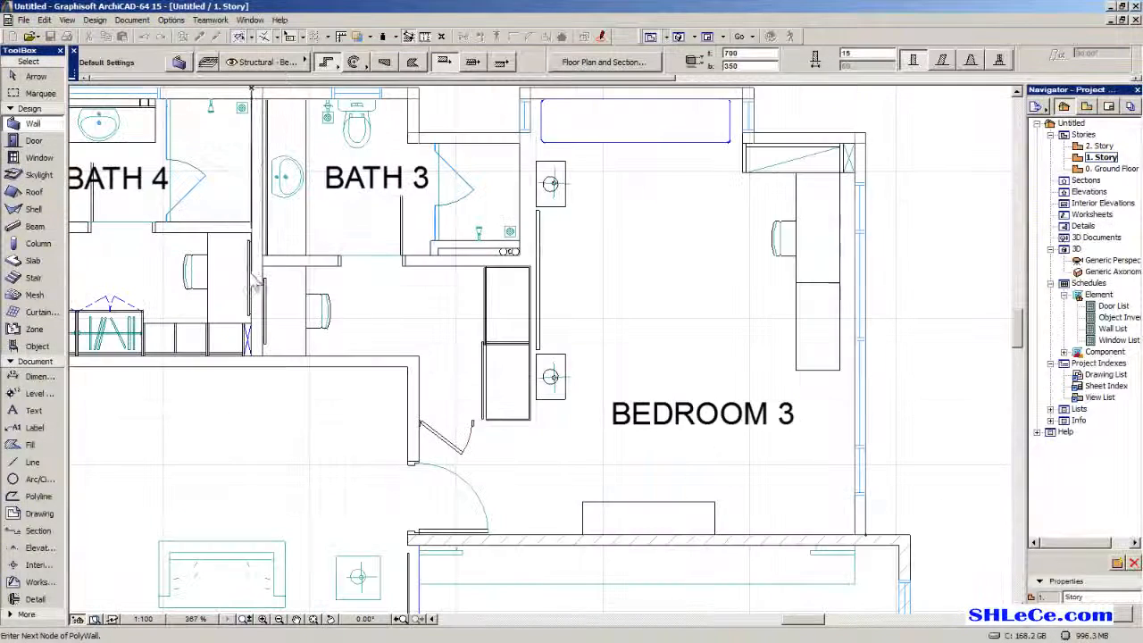
pyautogui.scroll(1, 260, 373)
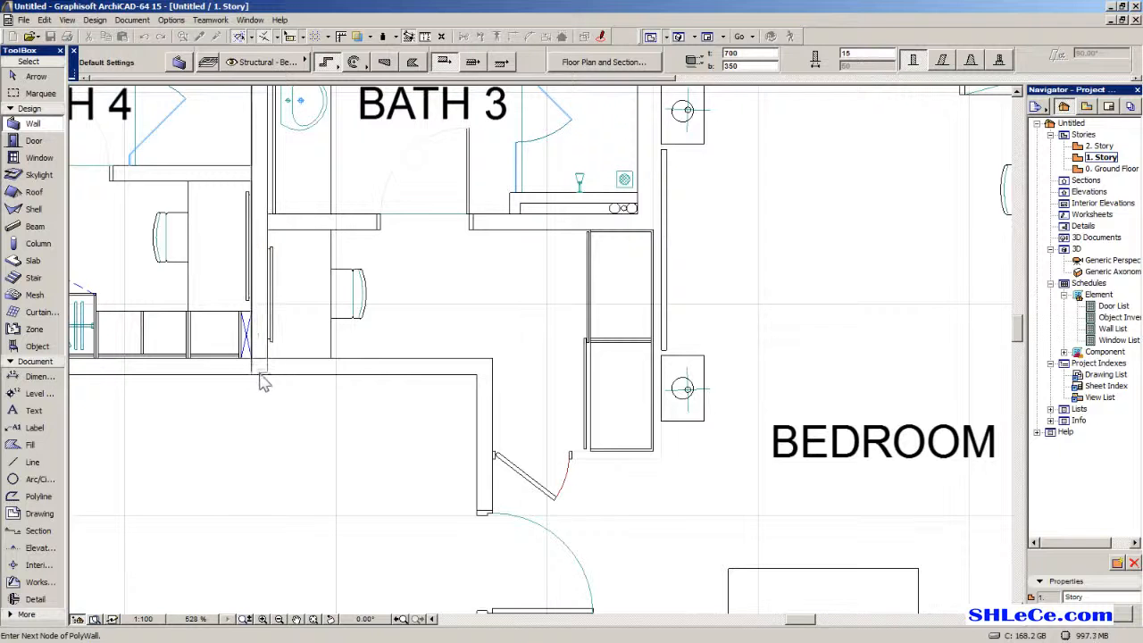
pyautogui.click(477, 375)
pyautogui.moveTo(481, 432); pyautogui.dragTo(446, 233, button='middle')
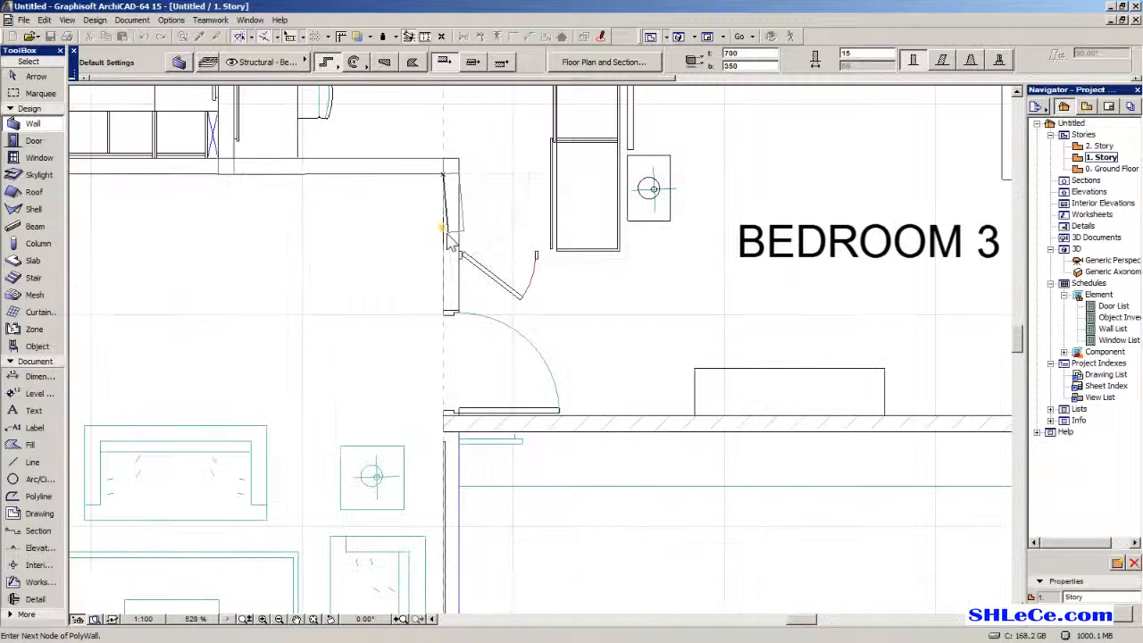
pyautogui.doubleClick(449, 436)
pyautogui.scroll(-5, 460, 442)
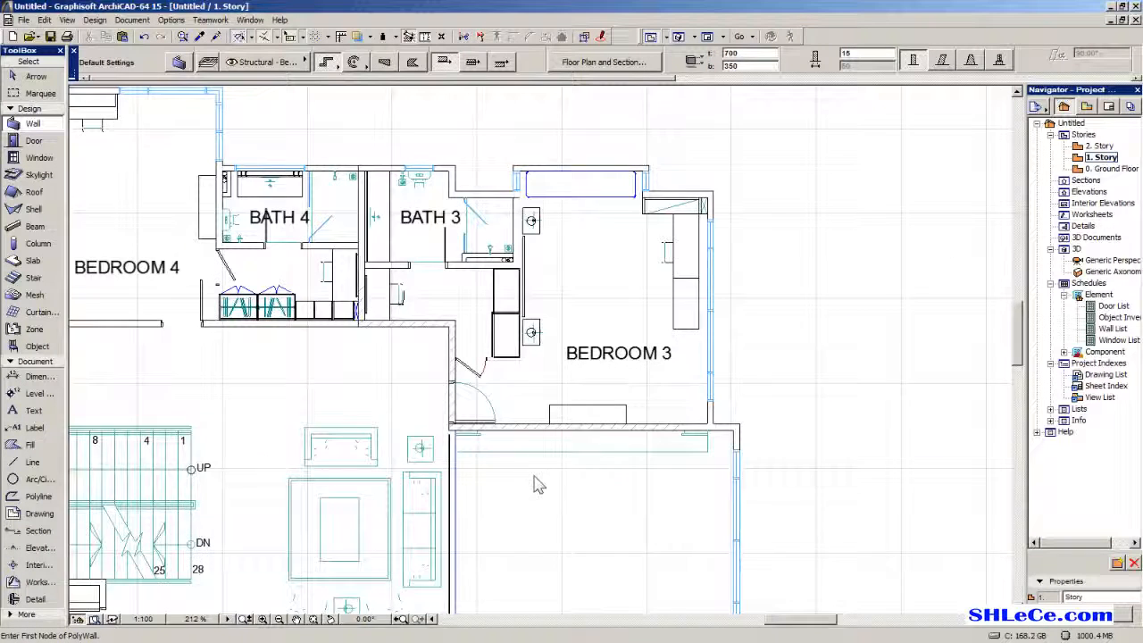
# Start a new chained wall at the lower-right corner of the unnamed room below Bedroom 3 and run it along the lower side to the window jog.
pyautogui.moveTo(464, 428); pyautogui.dragTo(503, 477, button='middle')
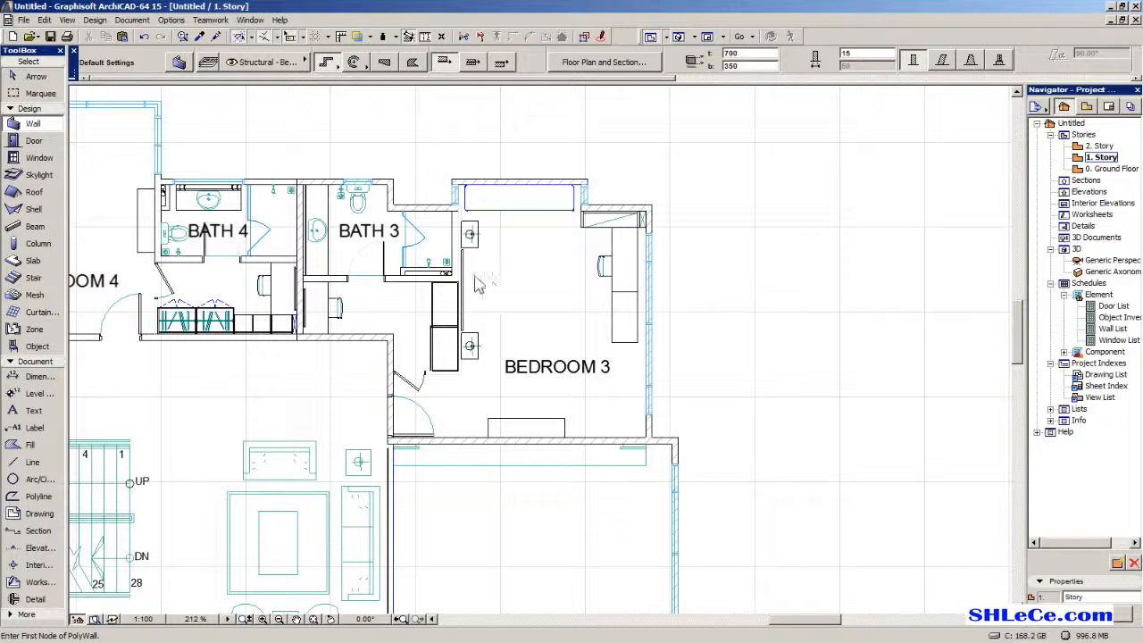
pyautogui.moveTo(464, 315); pyautogui.dragTo(457, 198, button='middle')
pyautogui.moveTo(435, 325); pyautogui.dragTo(438, 181, button='middle')
pyautogui.moveTo(432, 370); pyautogui.dragTo(473, 293, button='middle')
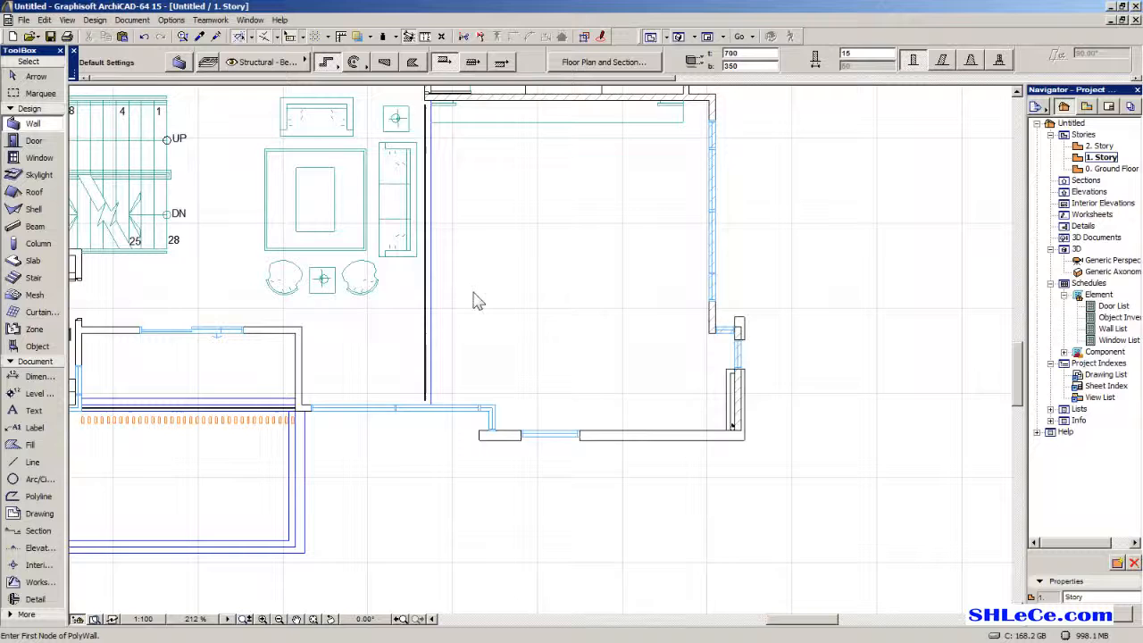
pyautogui.scroll(6, 741, 444)
pyautogui.click(744, 417)
pyautogui.scroll(-3, 298, 497)
pyautogui.scroll(2, 583, 446)
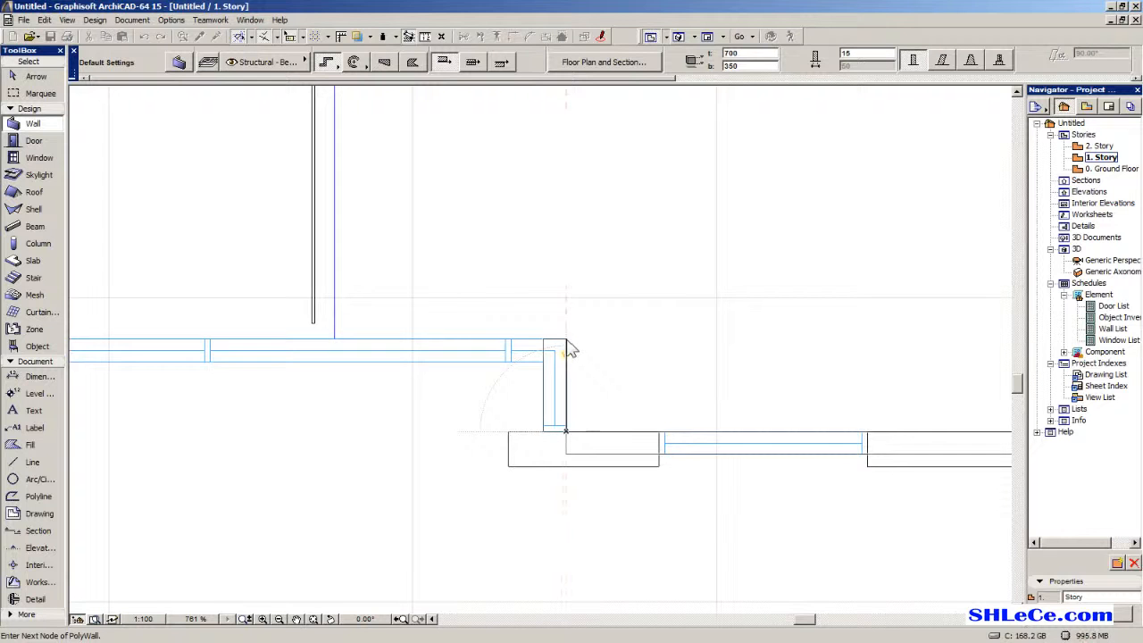
# Continue the wall up the jog, along the window strip to the balcony's lower-right corner, and up the balcony's right side.
pyautogui.scroll(-5, 568, 350)
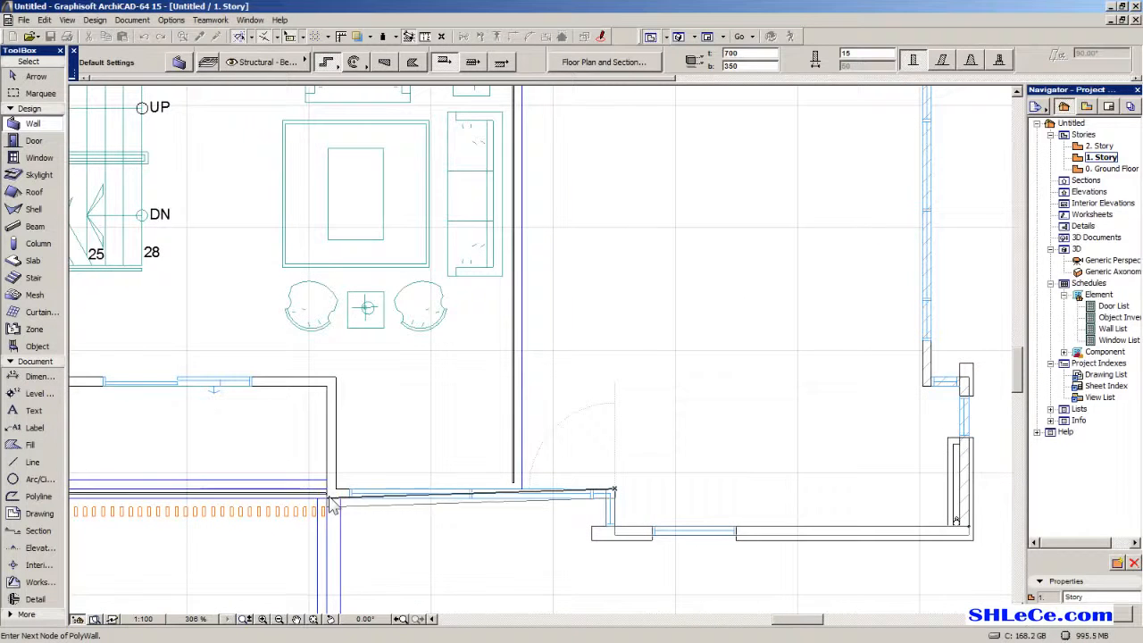
pyautogui.scroll(-5, 336, 396)
pyautogui.scroll(6, 420, 390)
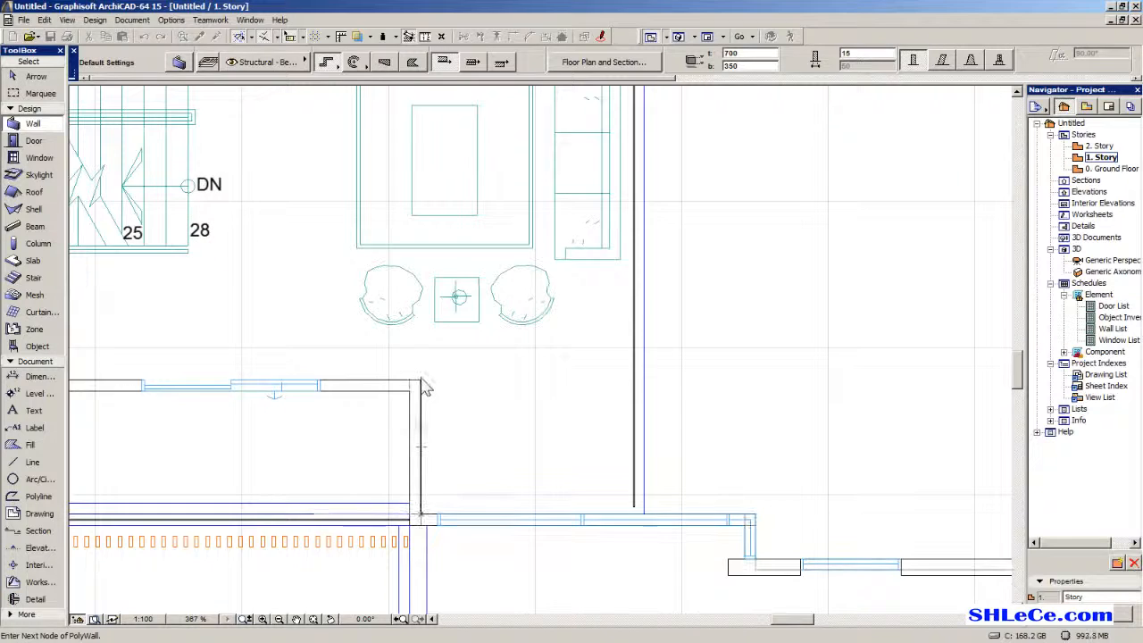
# Continue the wall along the balcony's upper side and up Study 1's door wall to the study's upper-right corner.
pyautogui.scroll(-5, 424, 386)
pyautogui.scroll(6, 406, 396)
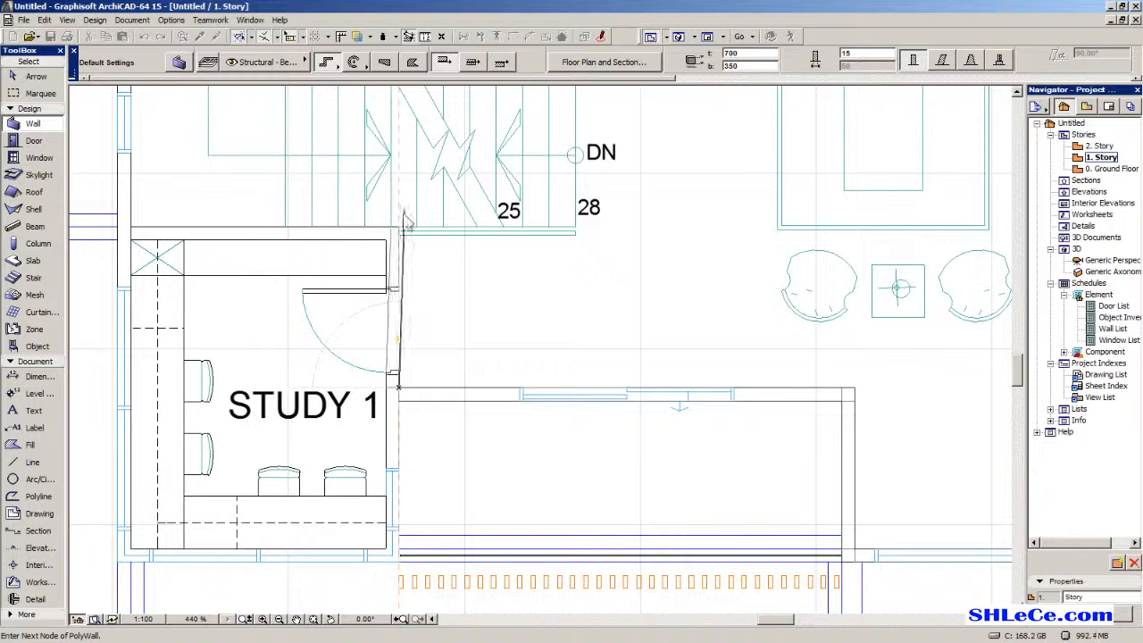
pyautogui.moveTo(282, 235); pyautogui.dragTo(557, 379, button='middle')
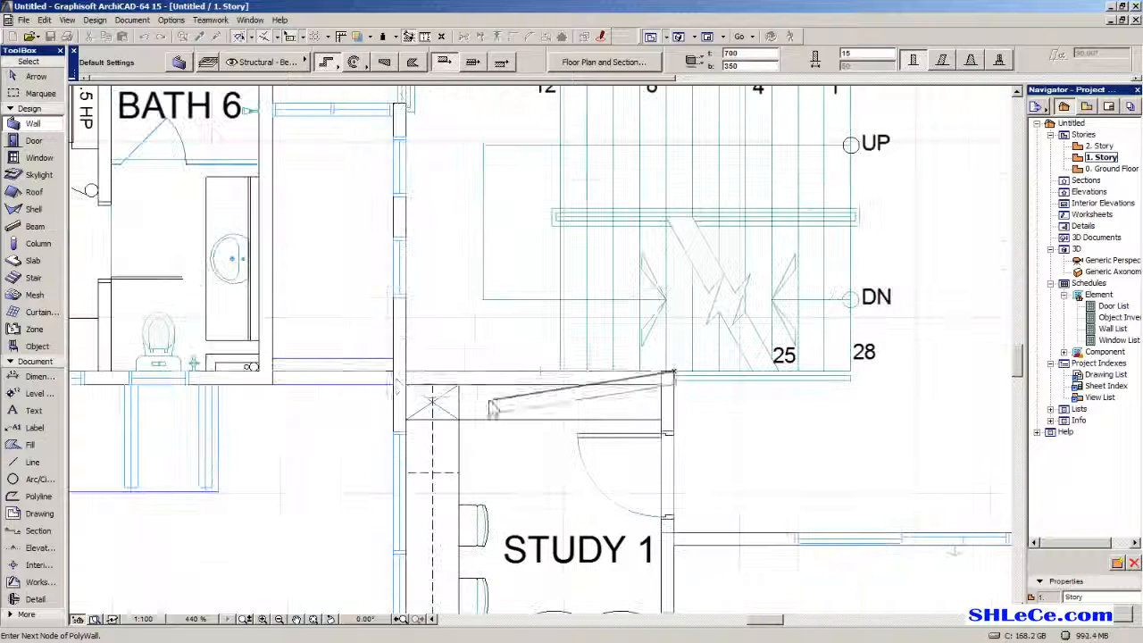
# Continue the wall along Study 1's upper side and finish it at the upper end of the stairwell's left wall.
pyautogui.click(394, 375)
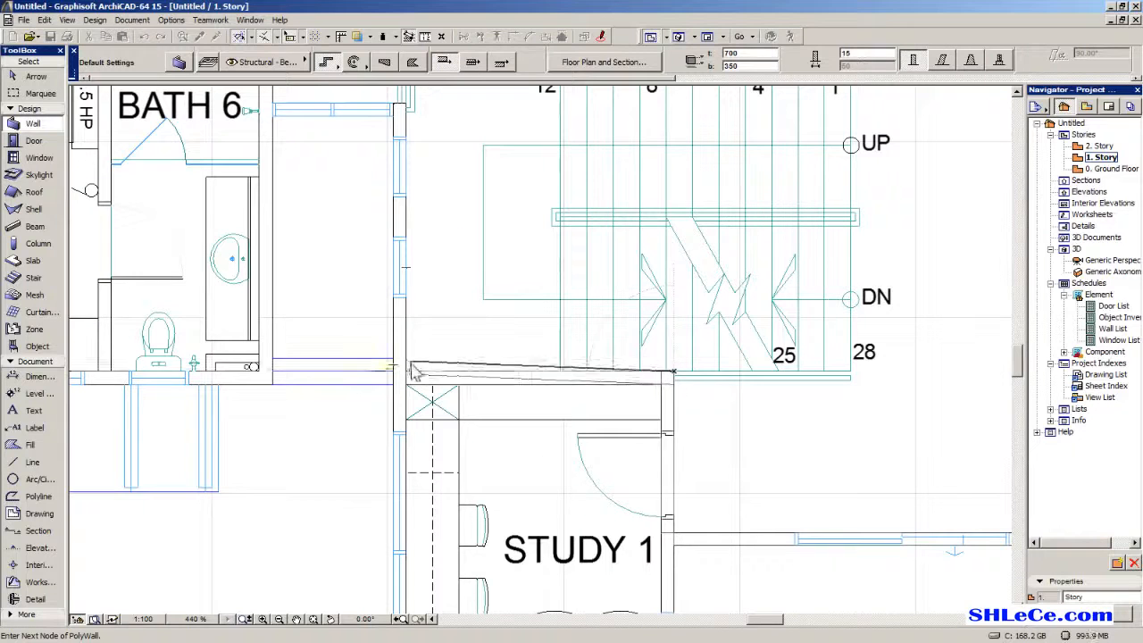
pyautogui.scroll(-2, 428, 227)
pyautogui.moveTo(432, 225); pyautogui.dragTo(446, 322, button='middle')
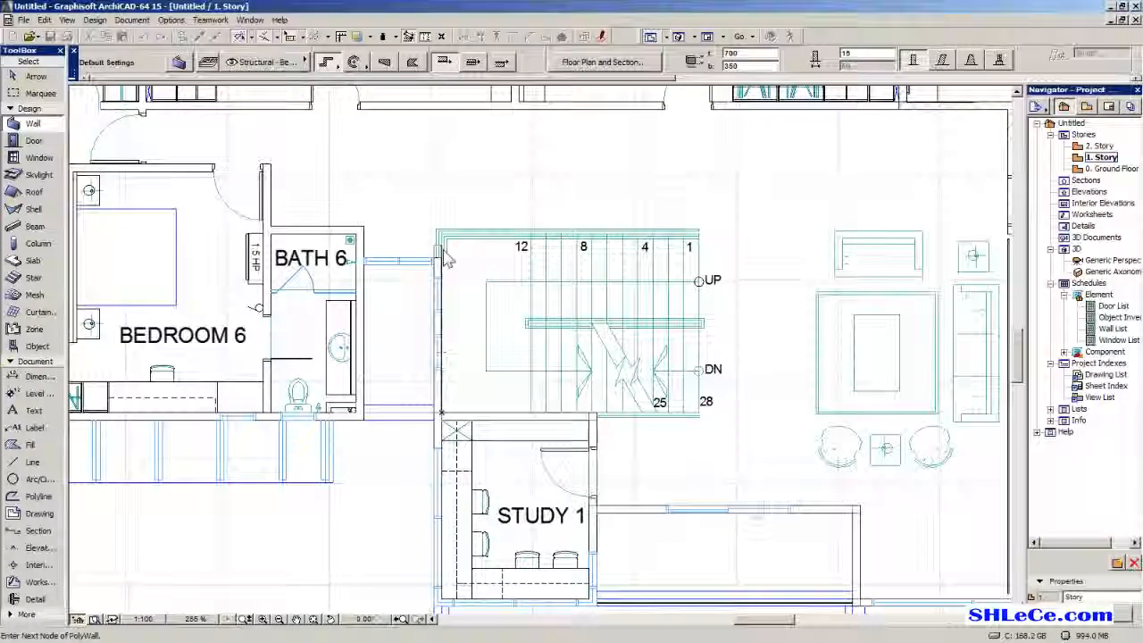
pyautogui.scroll(2, 441, 261)
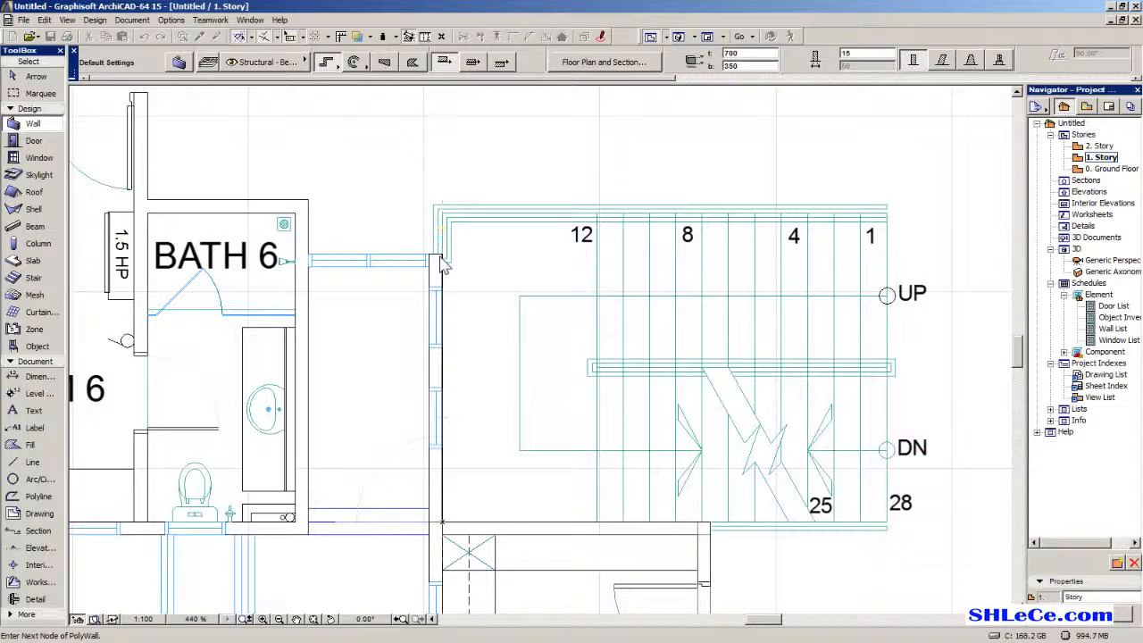
pyautogui.doubleClick(442, 257)
# Examine the walls around the stair on the ground floor plan and return to the 1. Story plan.
pyautogui.scroll(-3, 442, 256)
pyautogui.moveTo(473, 323); pyautogui.dragTo(480, 427, button='middle')
pyautogui.moveTo(498, 349); pyautogui.dragTo(457, 385, button='middle')
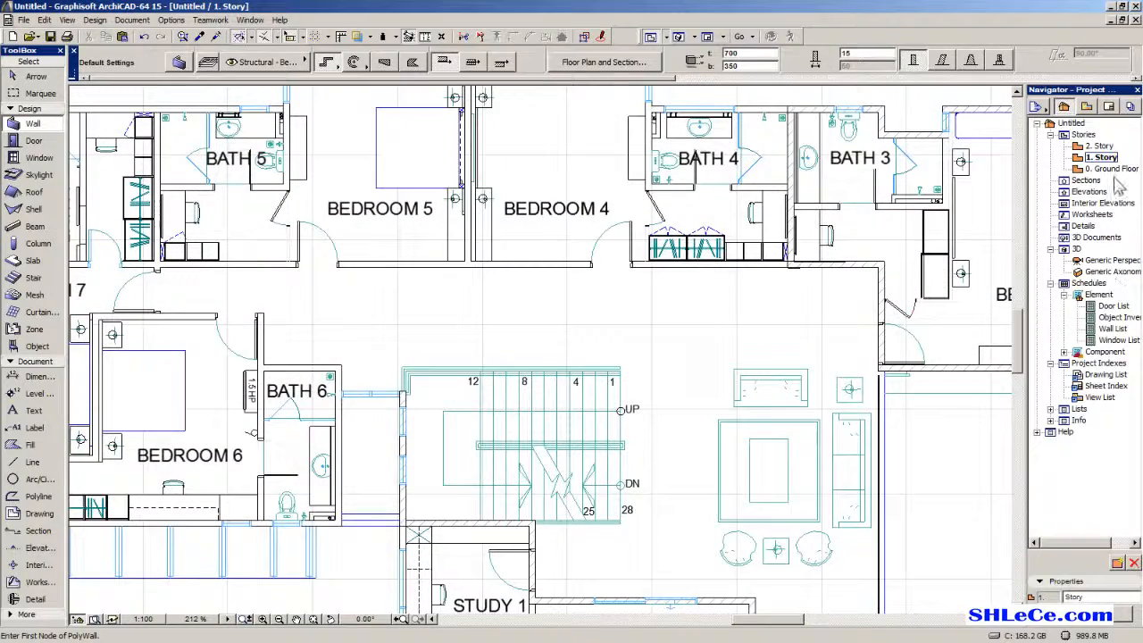
pyautogui.scroll(-3, 694, 281)
pyautogui.moveTo(609, 319); pyautogui.dragTo(533, 323, button='middle')
pyautogui.scroll(4, 491, 362)
pyautogui.moveTo(423, 379); pyautogui.dragTo(416, 390, button='middle')
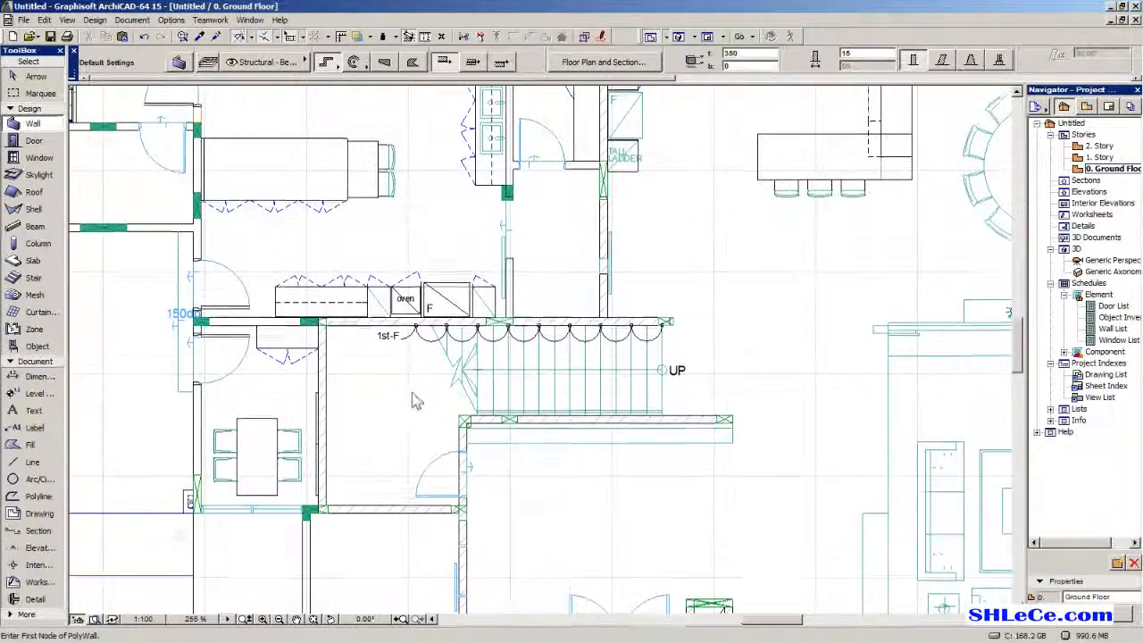
pyautogui.moveTo(540, 117); pyautogui.dragTo(490, 189, button='middle')
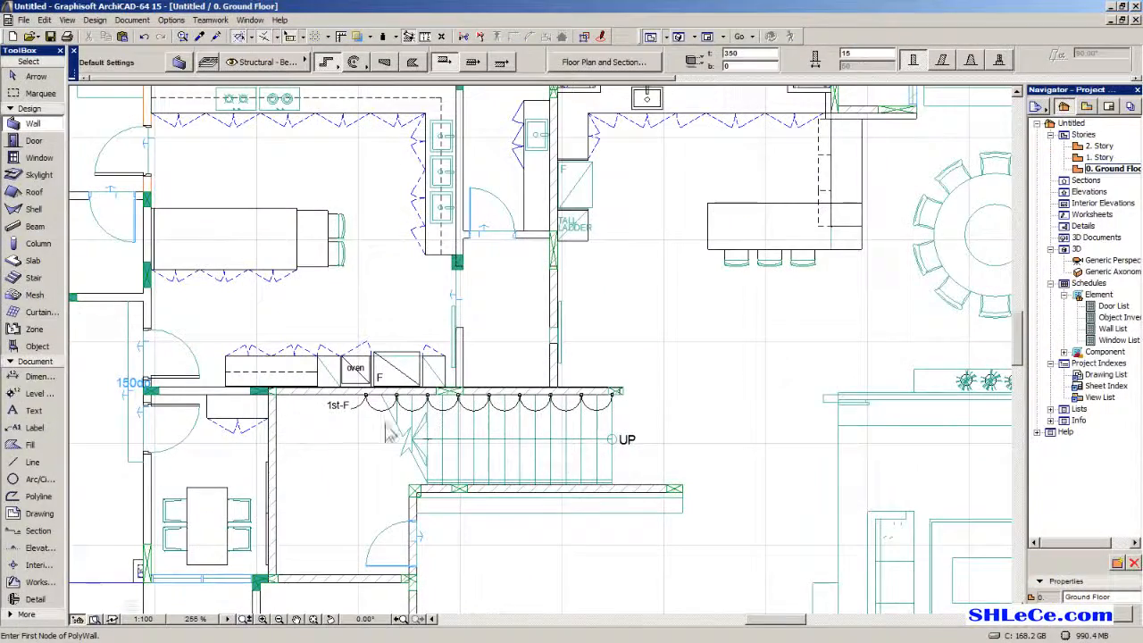
pyautogui.doubleClick(1096, 162)
pyautogui.moveTo(526, 254); pyautogui.dragTo(519, 239, button='middle')
pyautogui.scroll(-2, 531, 259)
pyautogui.moveTo(496, 379); pyautogui.dragTo(512, 365, button='middle')
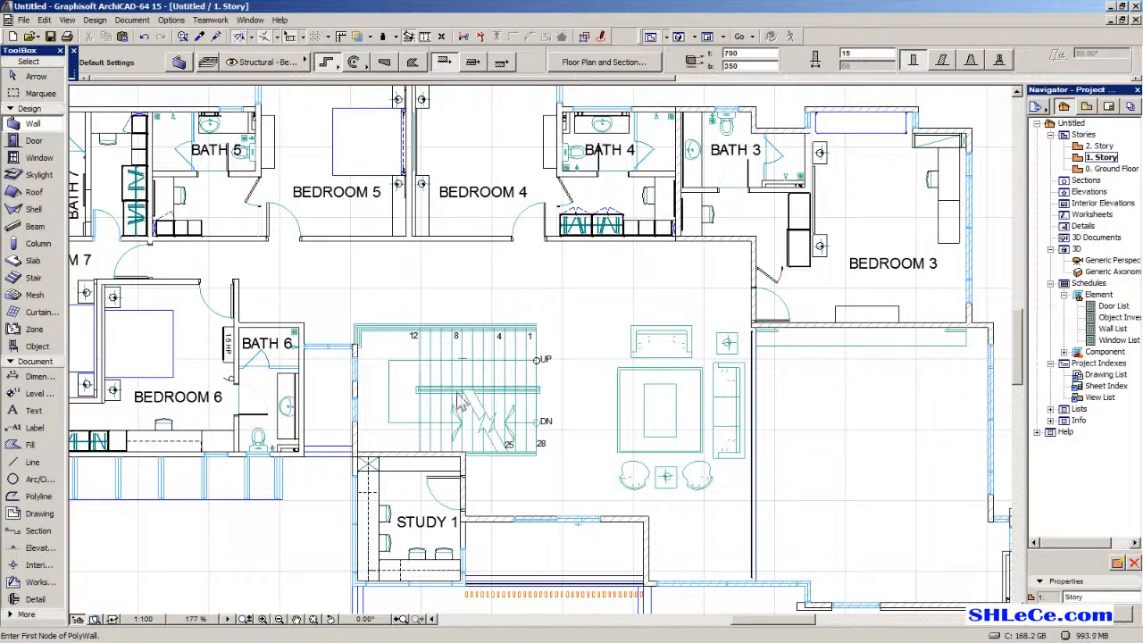
# Start a new wall chain at the Bath 3–Bath 4 partition's lower end, reference line on the corridor face, running along Bedrooms 4 and 5 to Bedroom 7's door.
pyautogui.moveTo(366, 372); pyautogui.dragTo(444, 448, button='middle')
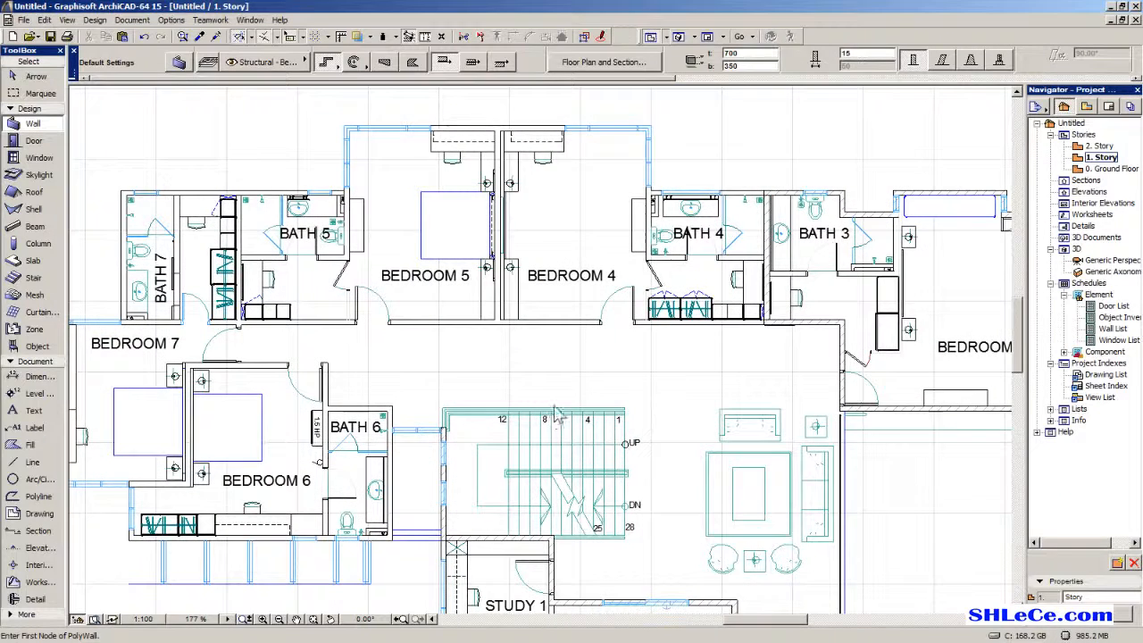
pyautogui.scroll(5, 801, 331)
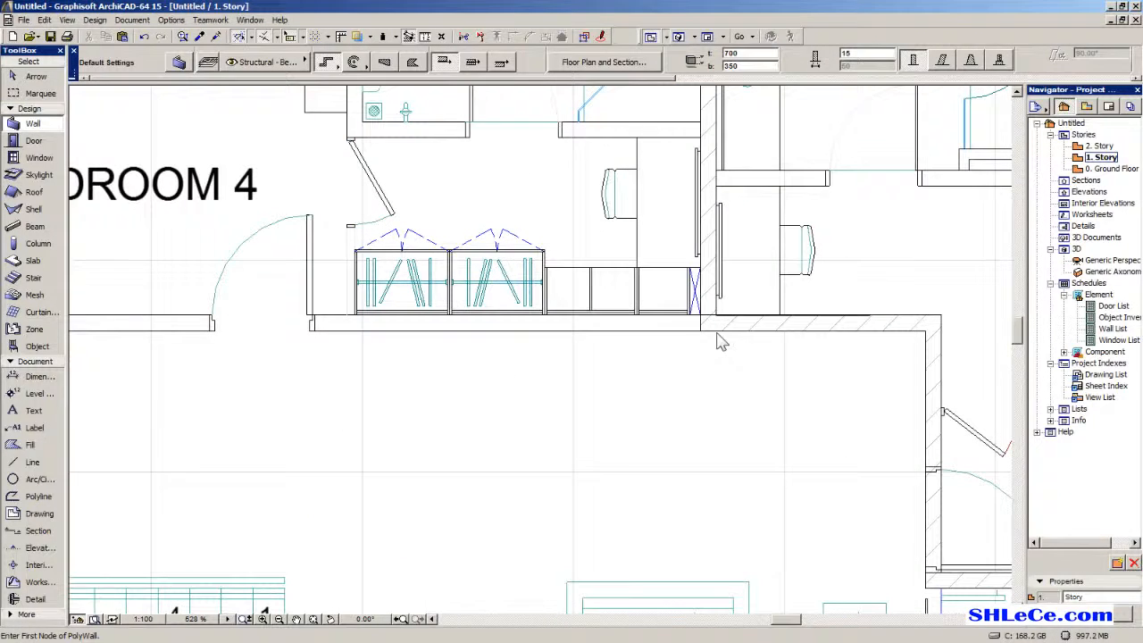
pyautogui.click(700, 332)
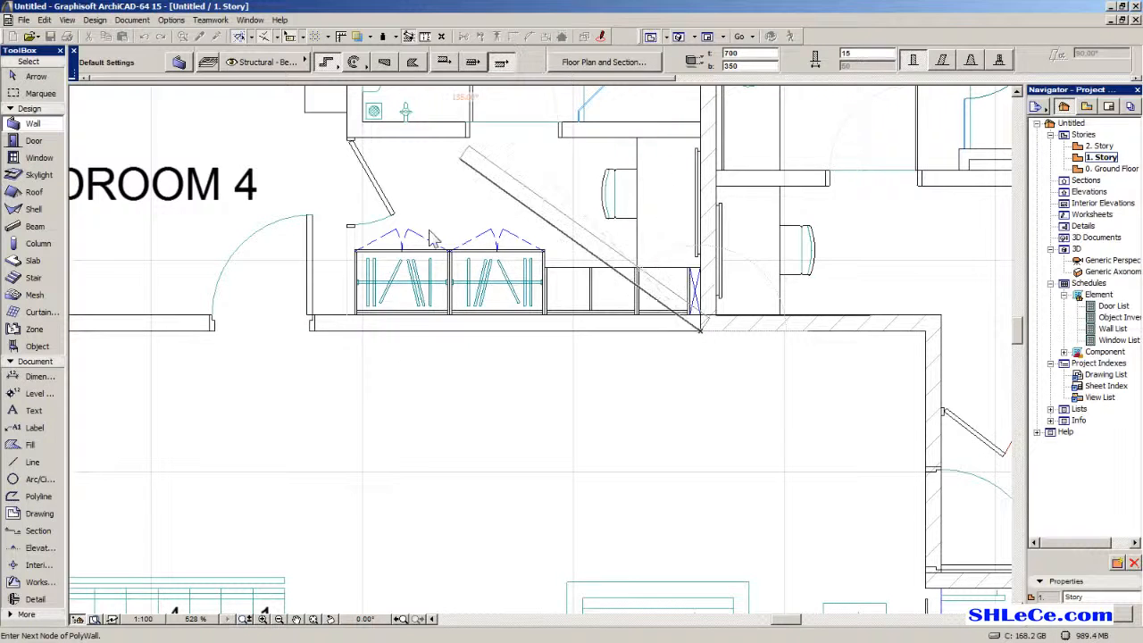
pyautogui.scroll(-4, 715, 302)
pyautogui.moveTo(376, 348); pyautogui.dragTo(795, 331, button='middle')
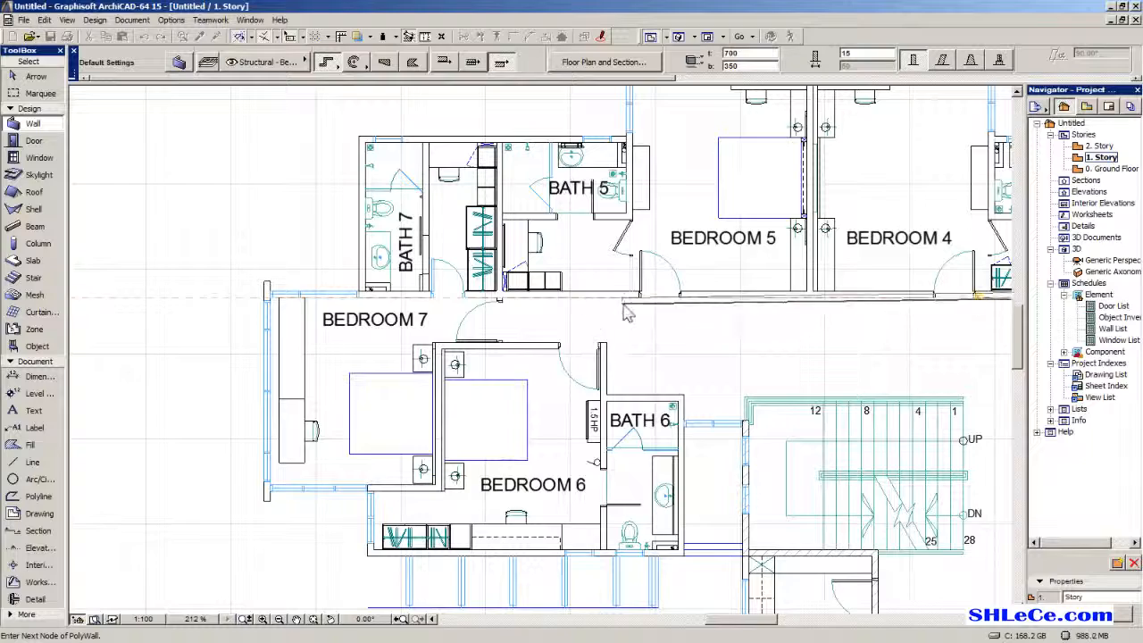
pyautogui.moveTo(567, 313); pyautogui.dragTo(544, 310, button='middle')
pyautogui.scroll(4, 504, 303)
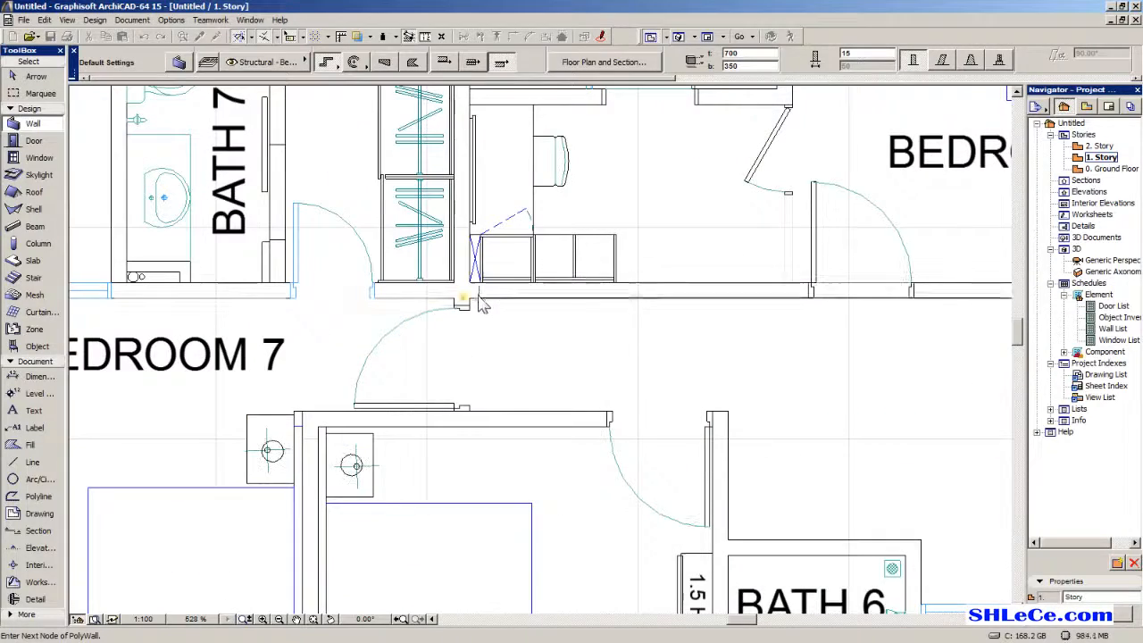
# Continue the wall down across Bedroom 7's door opening and along Bedroom 6's upper wall to its upper-right corner.
pyautogui.scroll(-2, 476, 308)
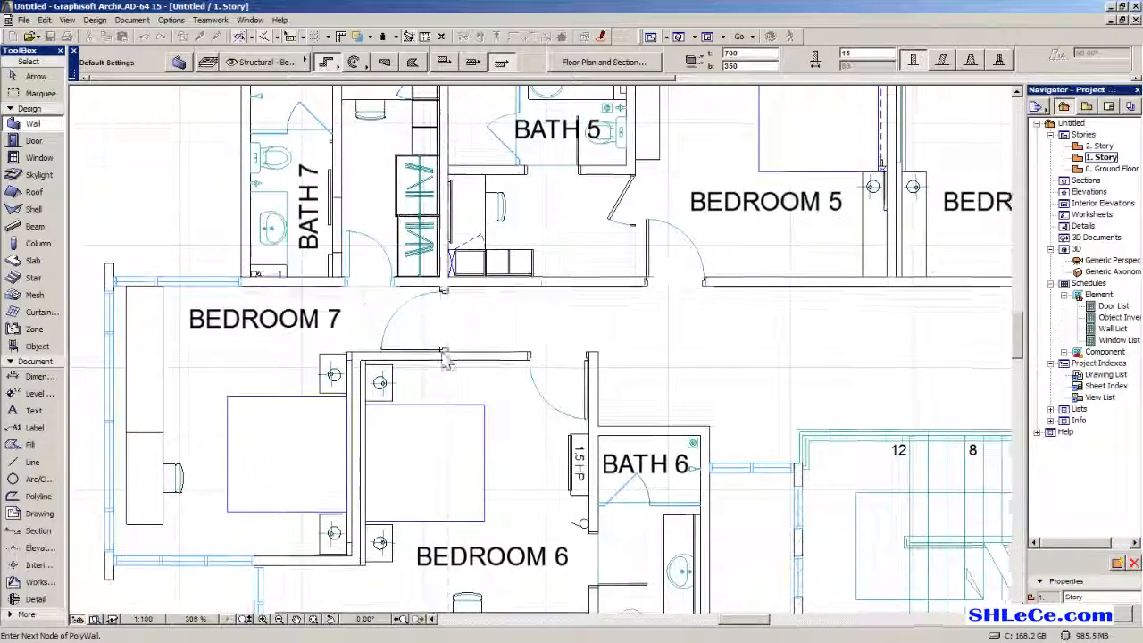
pyautogui.moveTo(453, 366); pyautogui.dragTo(375, 286, button='middle')
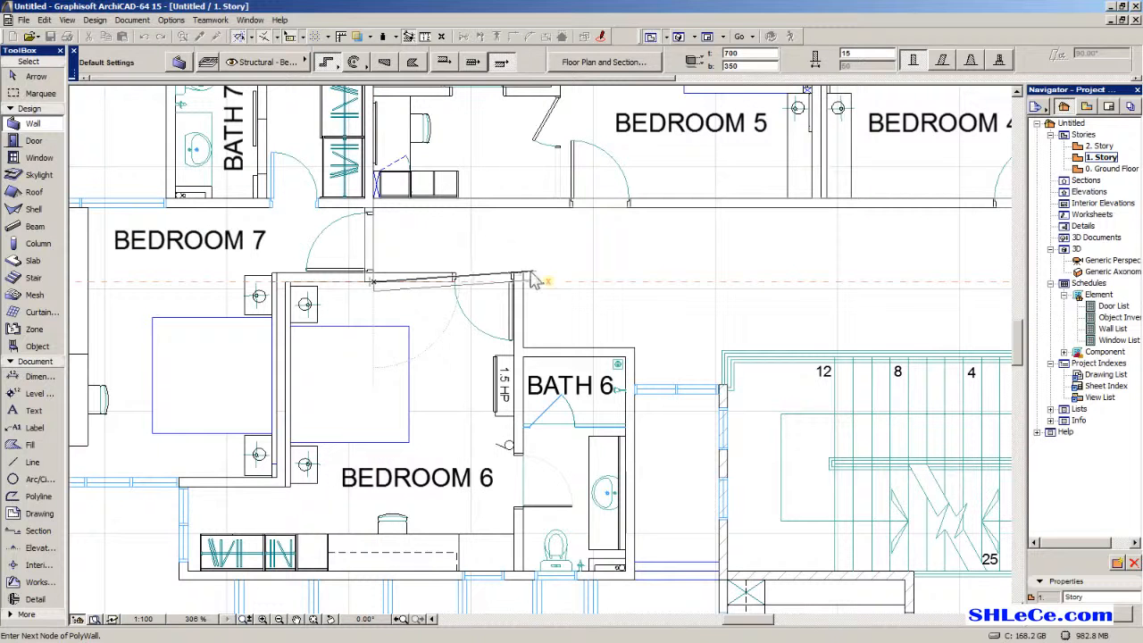
pyautogui.scroll(3, 382, 310)
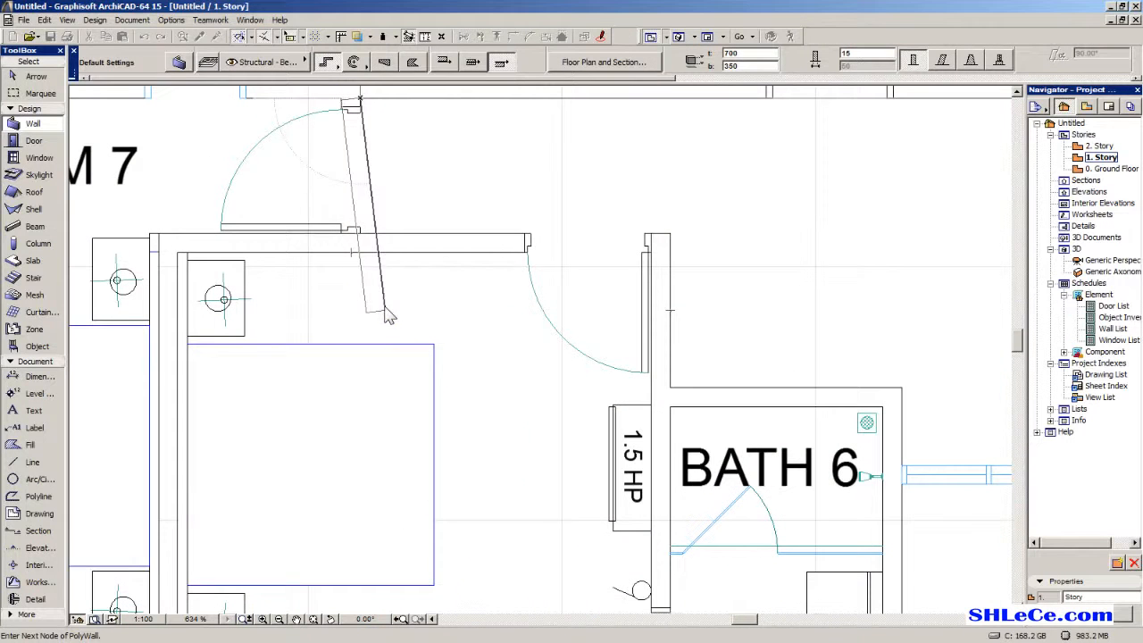
pyautogui.click(360, 234)
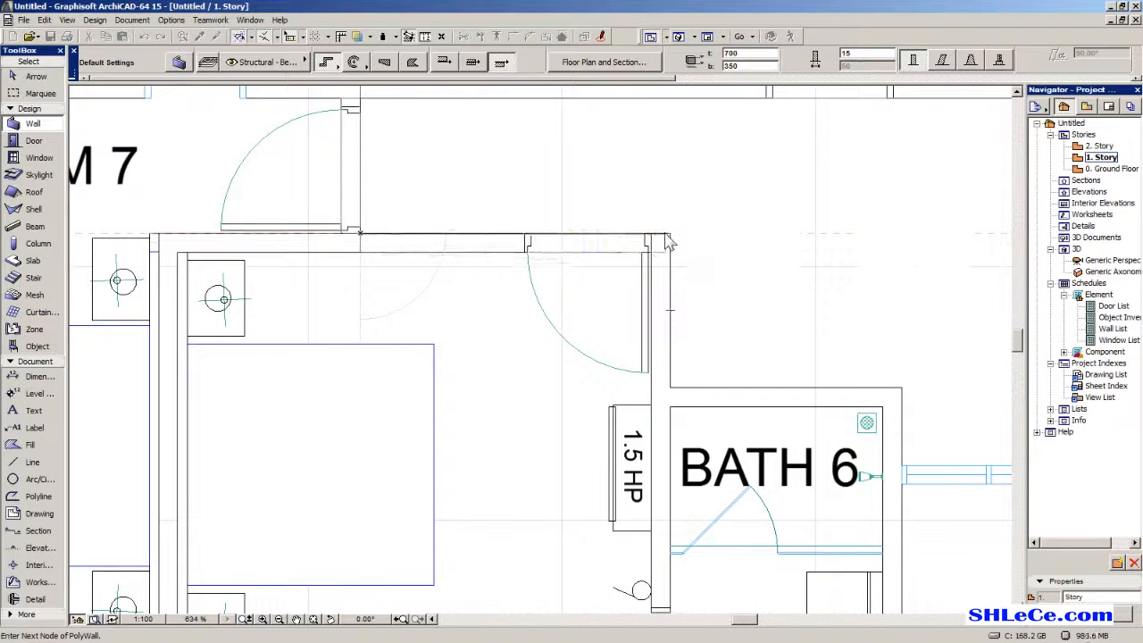
pyautogui.scroll(-3, 657, 285)
pyautogui.moveTo(630, 319); pyautogui.dragTo(474, 327, button='middle')
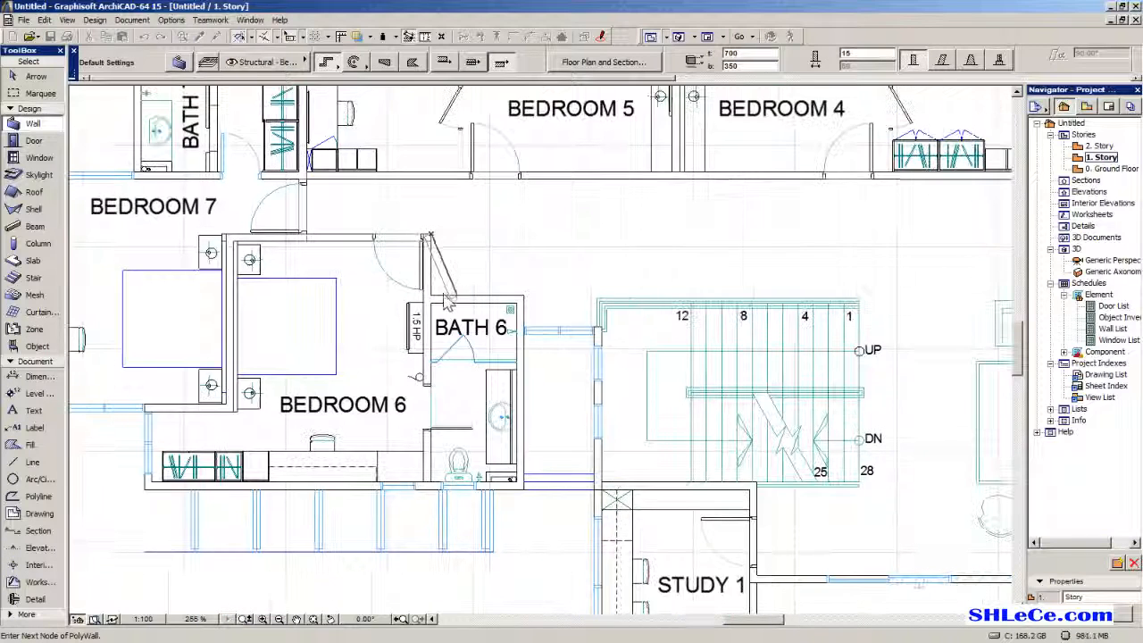
# Continue the wall down to Bath 6, around its upper-right corner, and finish along the window strip at the stairwell wall.
pyautogui.scroll(3, 431, 310)
pyautogui.click(424, 314)
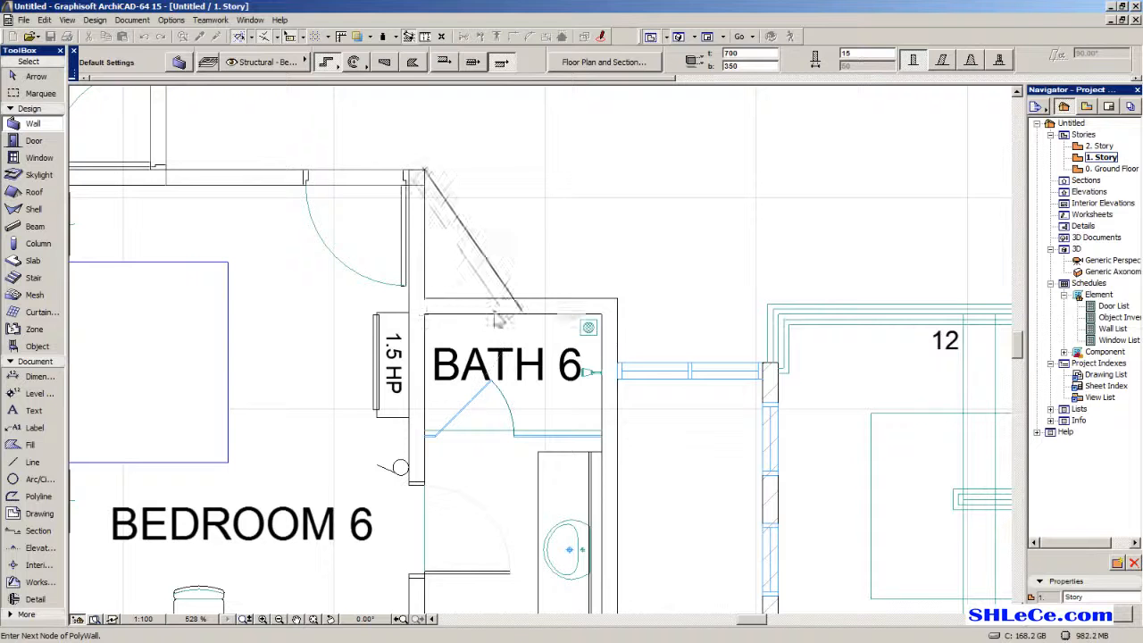
pyautogui.click(426, 301)
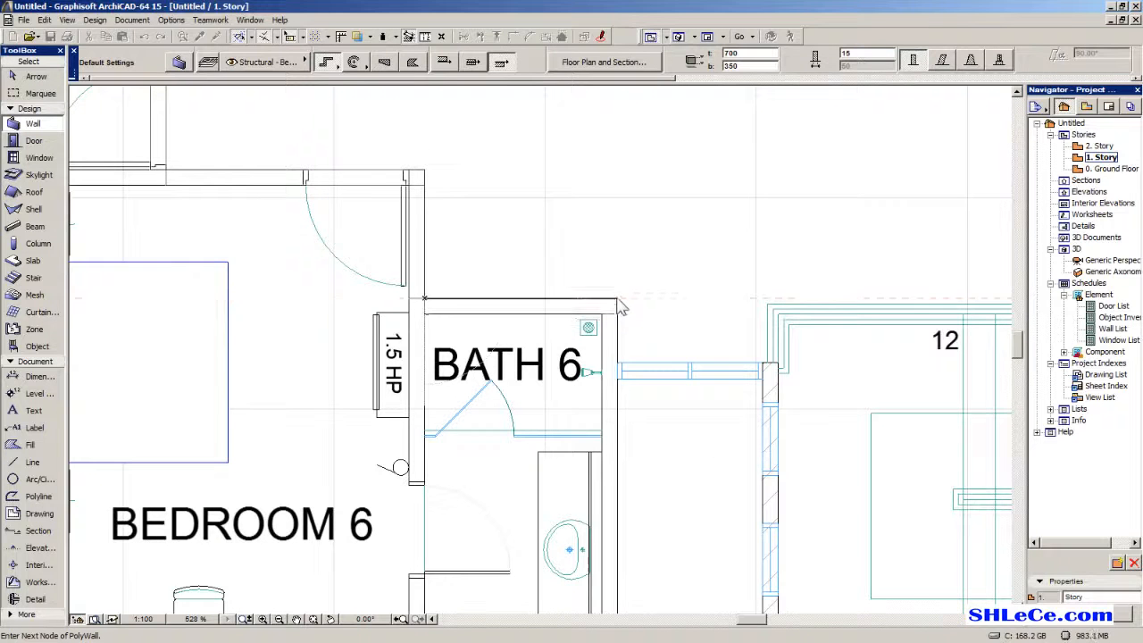
pyautogui.scroll(-1, 622, 322)
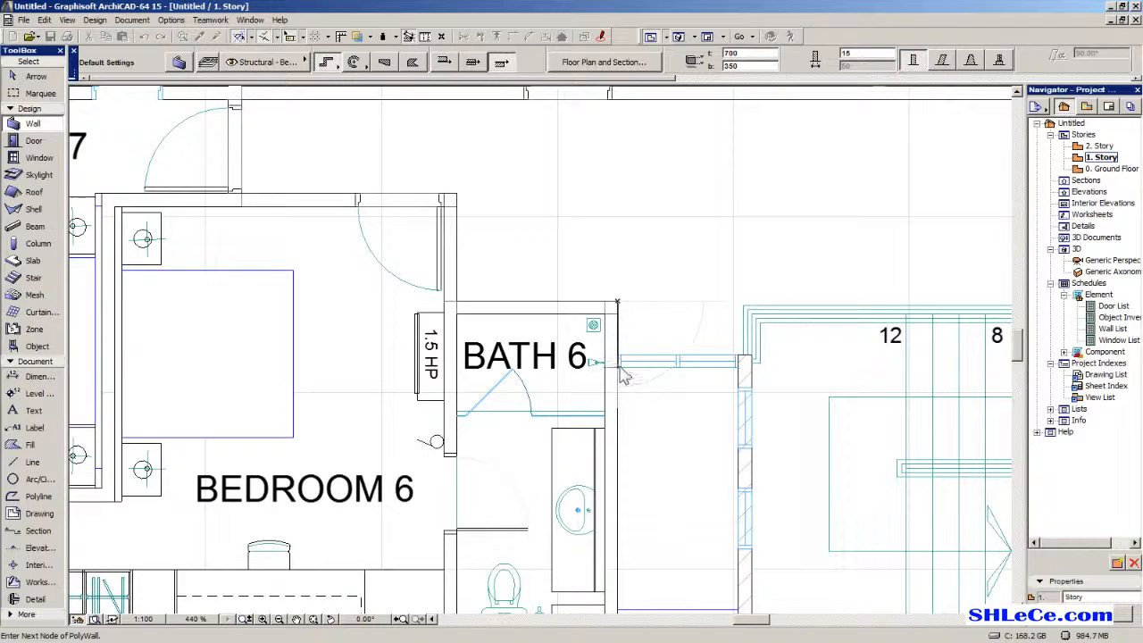
pyautogui.click(656, 371)
pyautogui.doubleClick(748, 356)
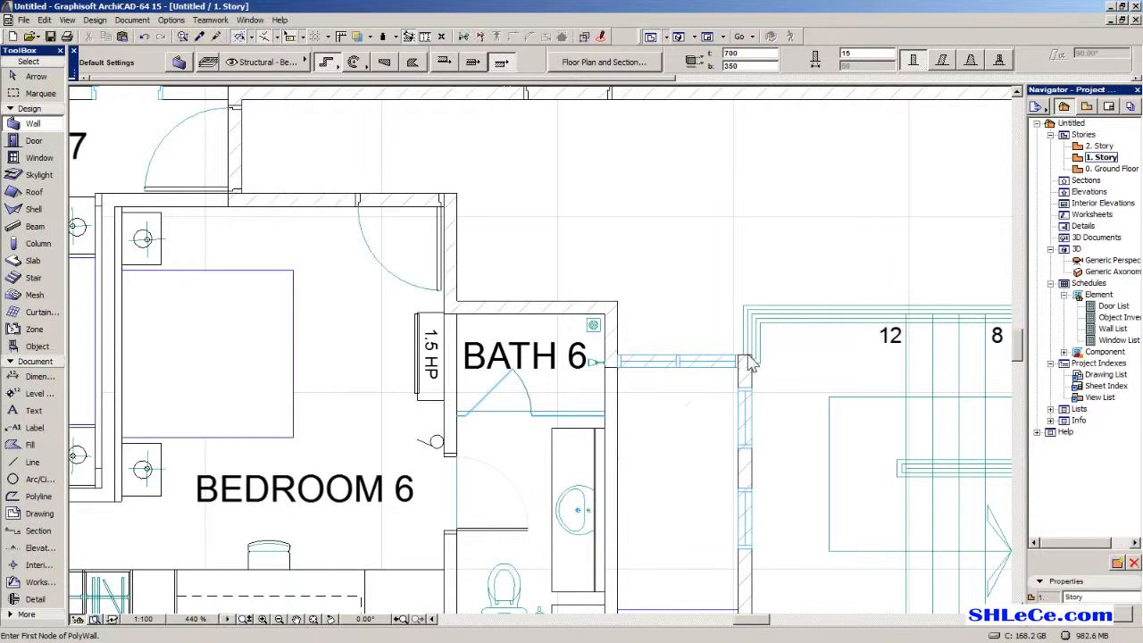
# Open the generic perspective and examine the ground floor and first story walls from several angles.
pyautogui.scroll(-6, 719, 364)
pyautogui.moveTo(723, 402); pyautogui.dragTo(598, 368, button='middle')
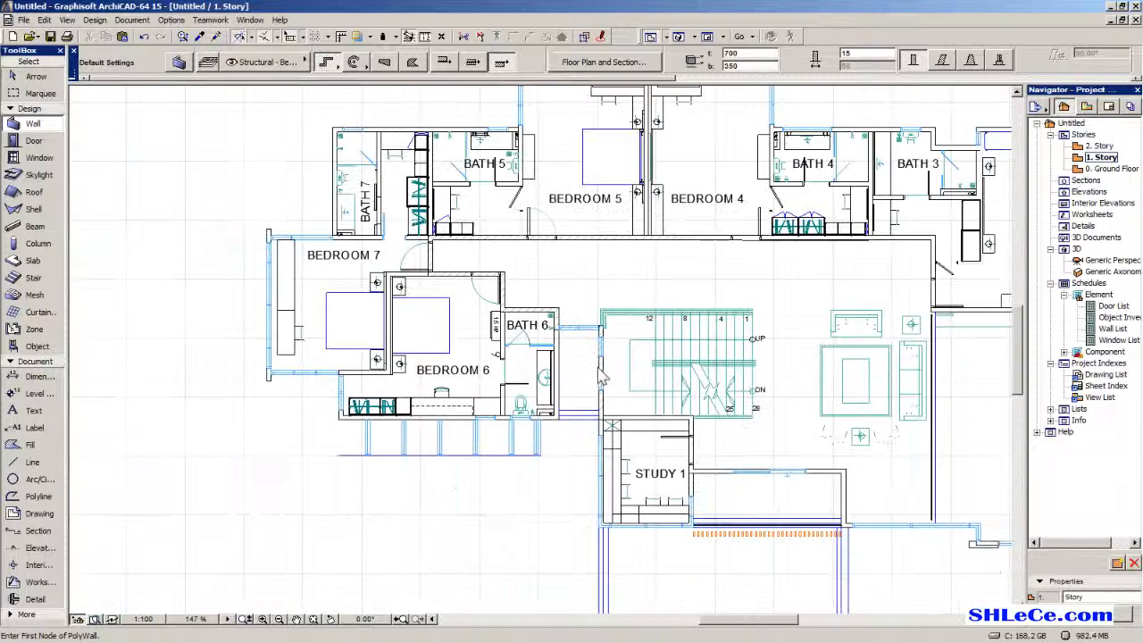
pyautogui.doubleClick(1105, 262)
pyautogui.keyDown('shift'); pyautogui.moveTo(673, 453); pyautogui.dragTo(630, 408, button='middle'); pyautogui.keyUp('shift')
pyautogui.keyDown('shift'); pyautogui.moveTo(468, 357); pyautogui.dragTo(523, 378, button='middle'); pyautogui.keyUp('shift')
pyautogui.scroll(3, 626, 443)
pyautogui.keyDown('shift'); pyautogui.moveTo(628, 444); pyautogui.dragTo(721, 331, button='middle'); pyautogui.keyUp('shift')
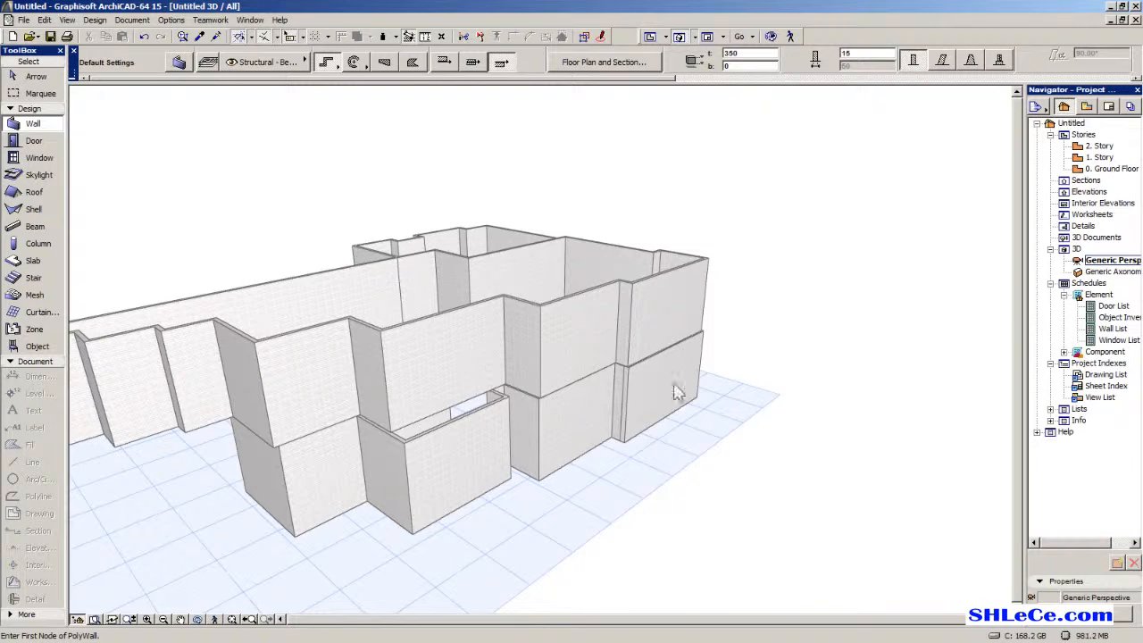
# On the ground floor plan, start a polygonal slab at the dining room's upper-right outer corner and trace it to the bay's upper-right corner.
pyautogui.doubleClick(1116, 171)
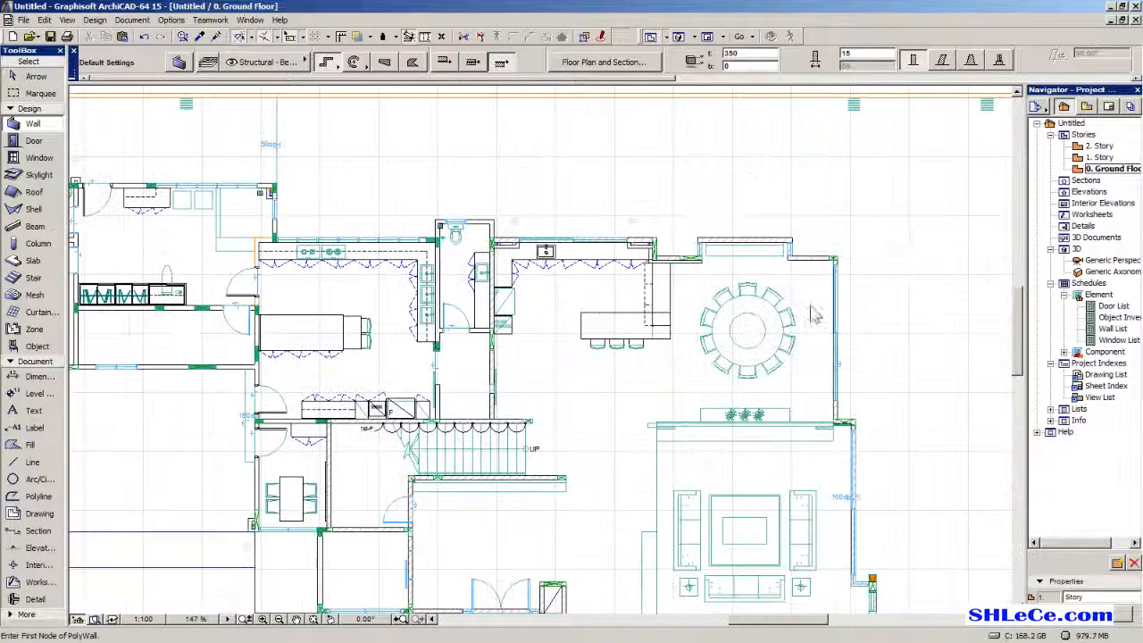
pyautogui.moveTo(746, 407); pyautogui.dragTo(582, 371, button='middle')
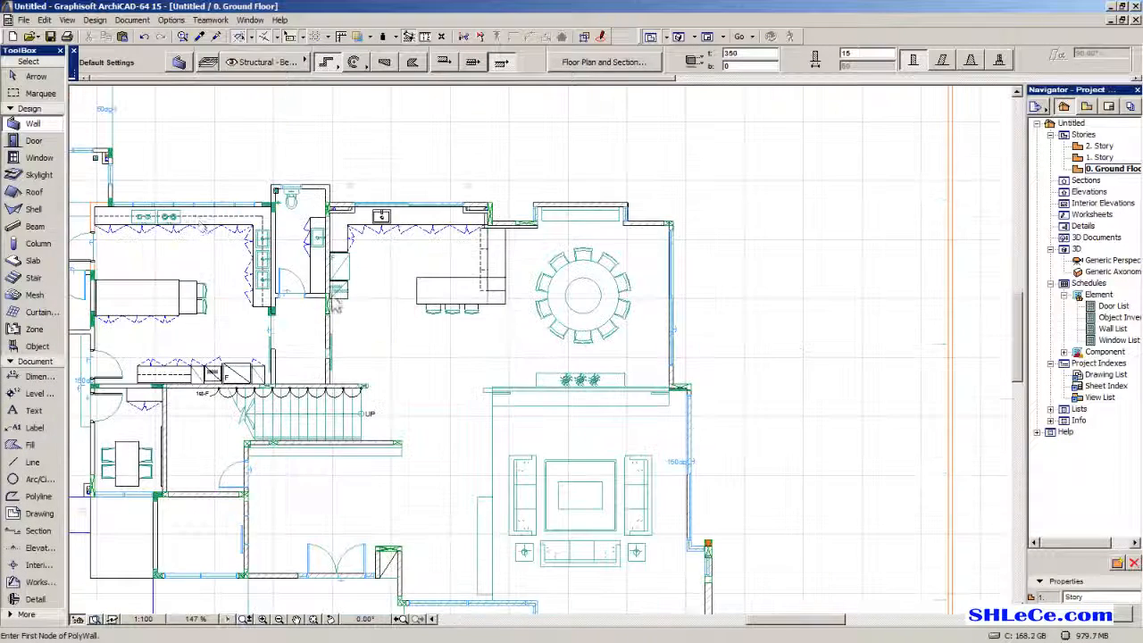
pyautogui.click(32, 260)
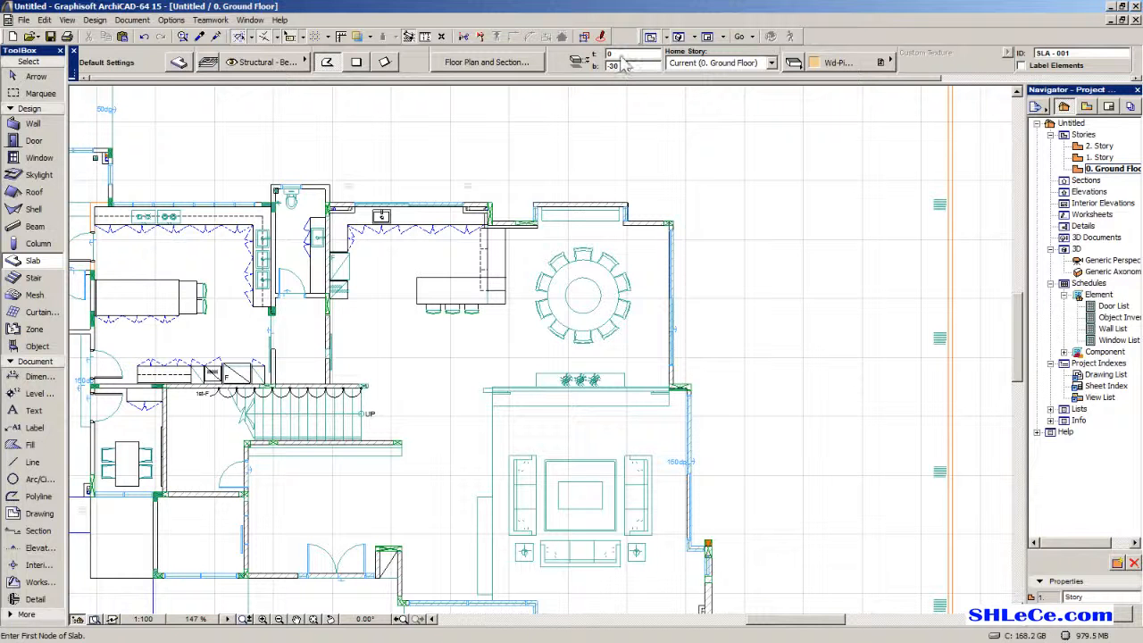
pyautogui.scroll(10, 705, 236)
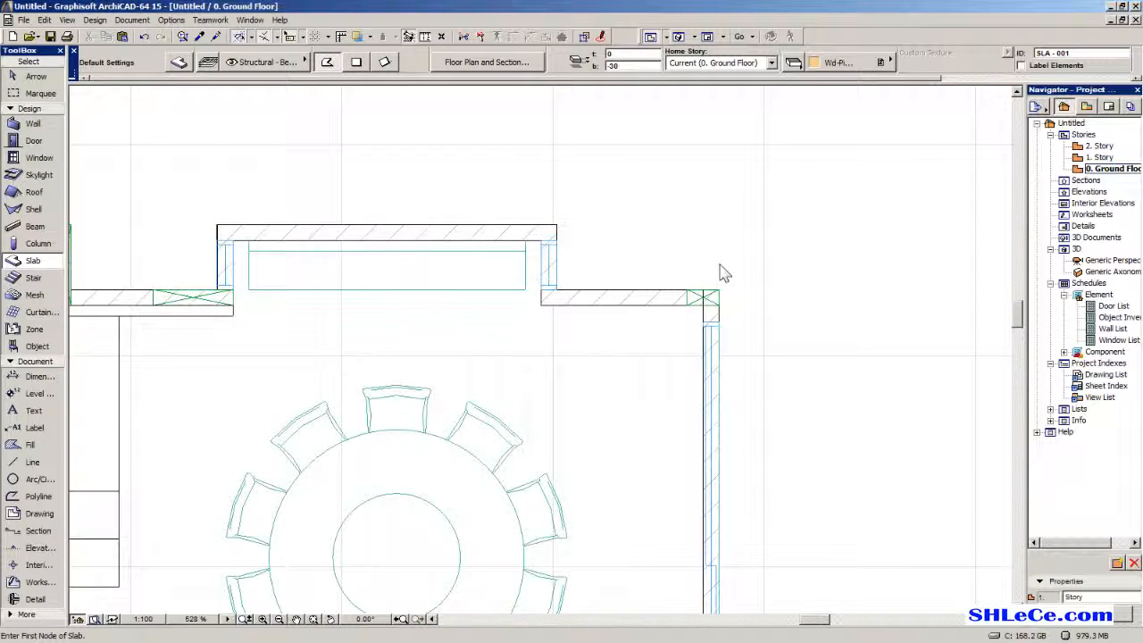
pyautogui.click(727, 209)
pyautogui.scroll(-4, 546, 308)
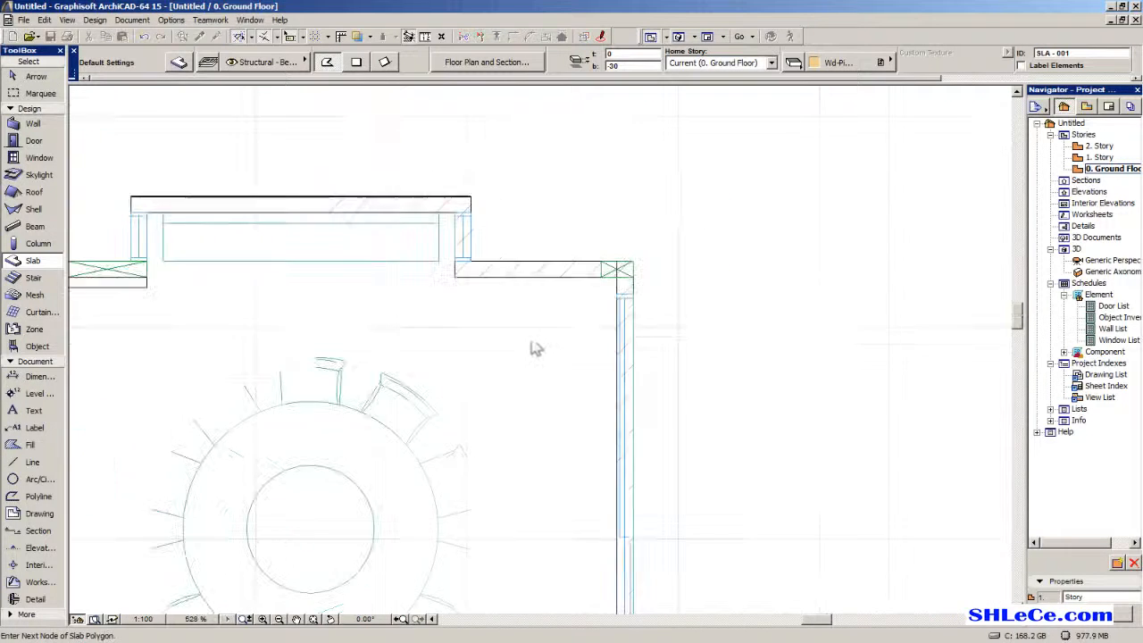
pyautogui.scroll(4, 497, 262)
pyautogui.click(477, 268)
pyautogui.click(476, 135)
# Continue the slab outline across the dining bay's outer edge and along the kitchen's upper outer wall to the toilet's wall.
pyautogui.scroll(-4, 265, 314)
pyautogui.moveTo(296, 348); pyautogui.dragTo(640, 291, button='middle')
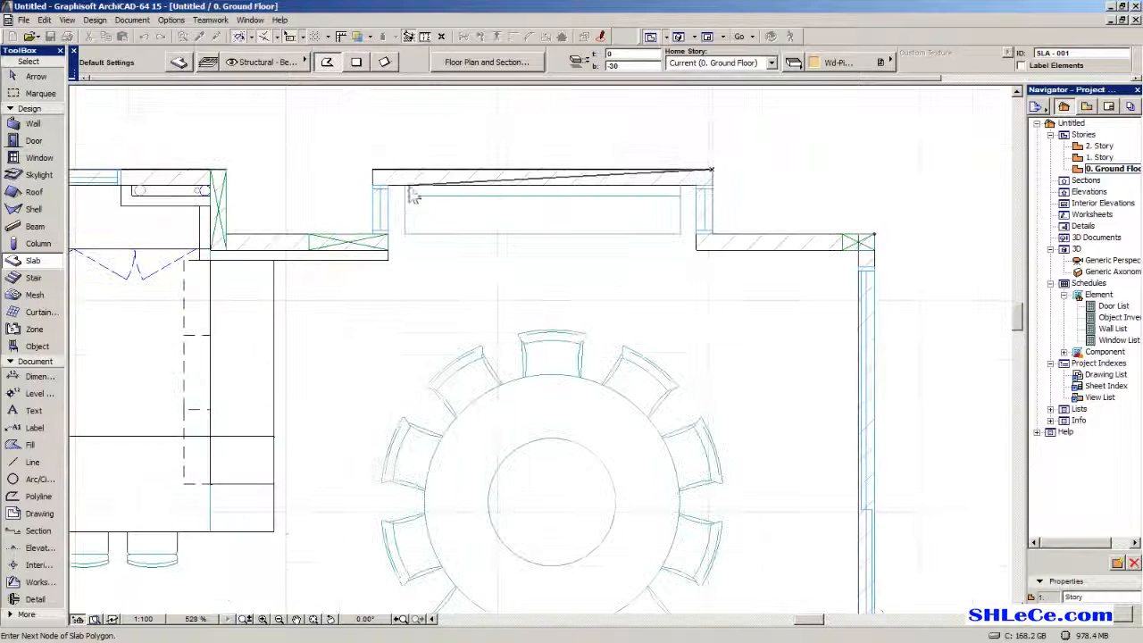
pyautogui.click(374, 174)
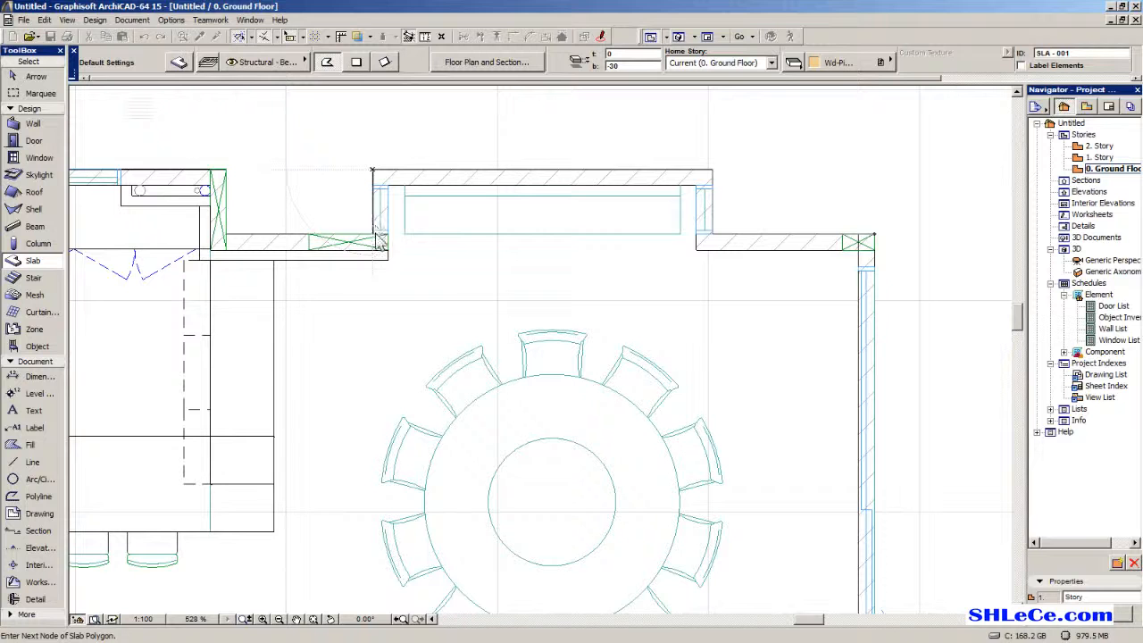
pyautogui.moveTo(234, 244); pyautogui.dragTo(697, 231, button='middle')
pyautogui.click(410, 186)
pyautogui.scroll(-2, 422, 255)
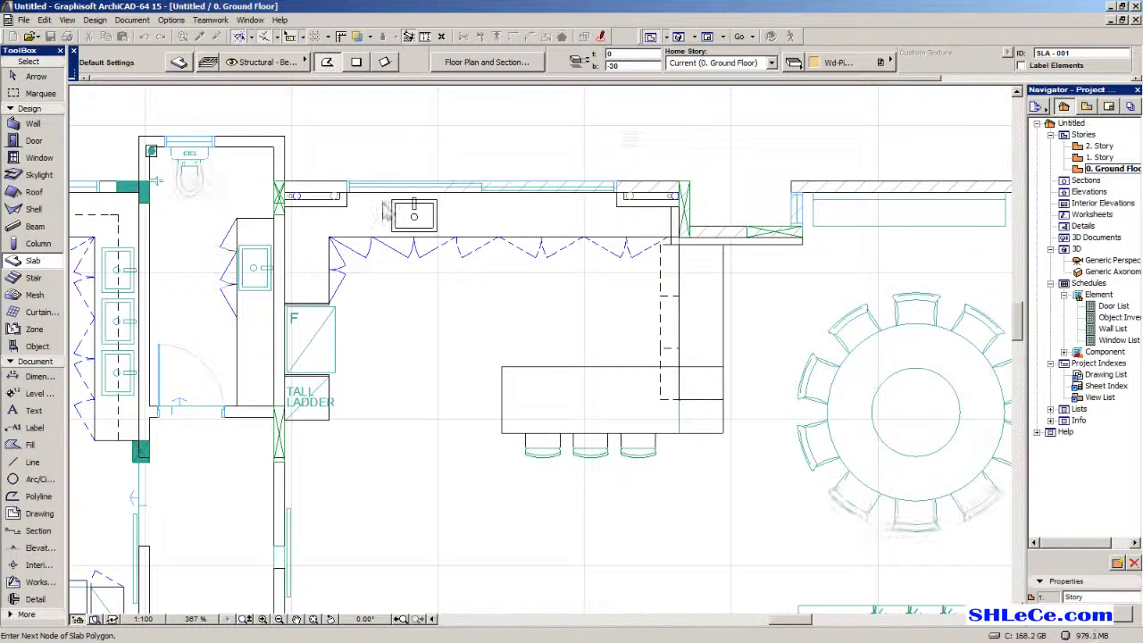
pyautogui.click(275, 182)
# Continue the slab outline down the wall beside the toilet to the stair's upper wall and along it to the small dining room's partition.
pyautogui.moveTo(279, 580); pyautogui.dragTo(441, 283, button='middle')
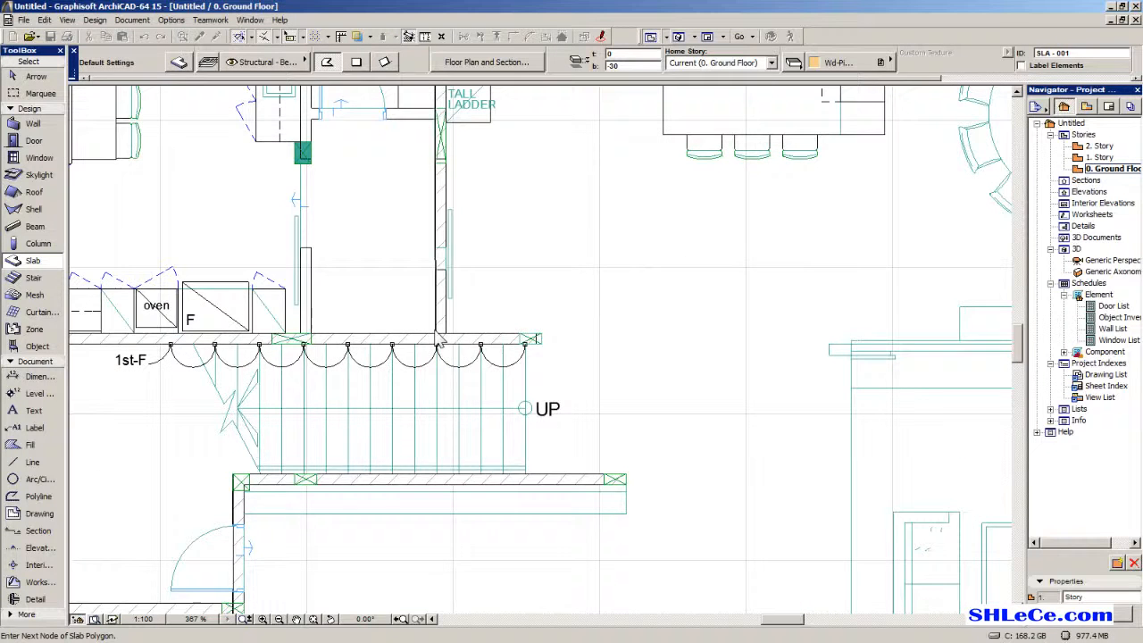
pyautogui.scroll(7, 435, 336)
pyautogui.click(447, 335)
pyautogui.scroll(-6, 391, 349)
pyautogui.moveTo(274, 416); pyautogui.dragTo(735, 352, button='middle')
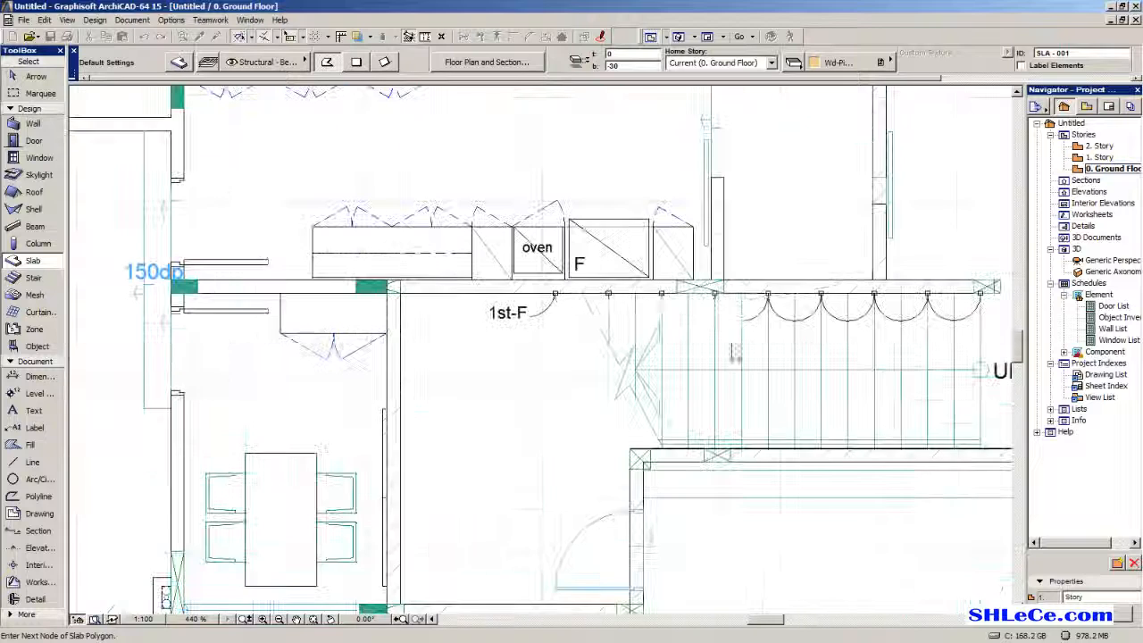
pyautogui.click(388, 283)
# Continue the slab outline down the small dining room's partition and along the outer face of the wall below the door to its far end.
pyautogui.scroll(-3, 389, 288)
pyautogui.moveTo(402, 379); pyautogui.dragTo(397, 268, button='middle')
pyautogui.scroll(7, 386, 345)
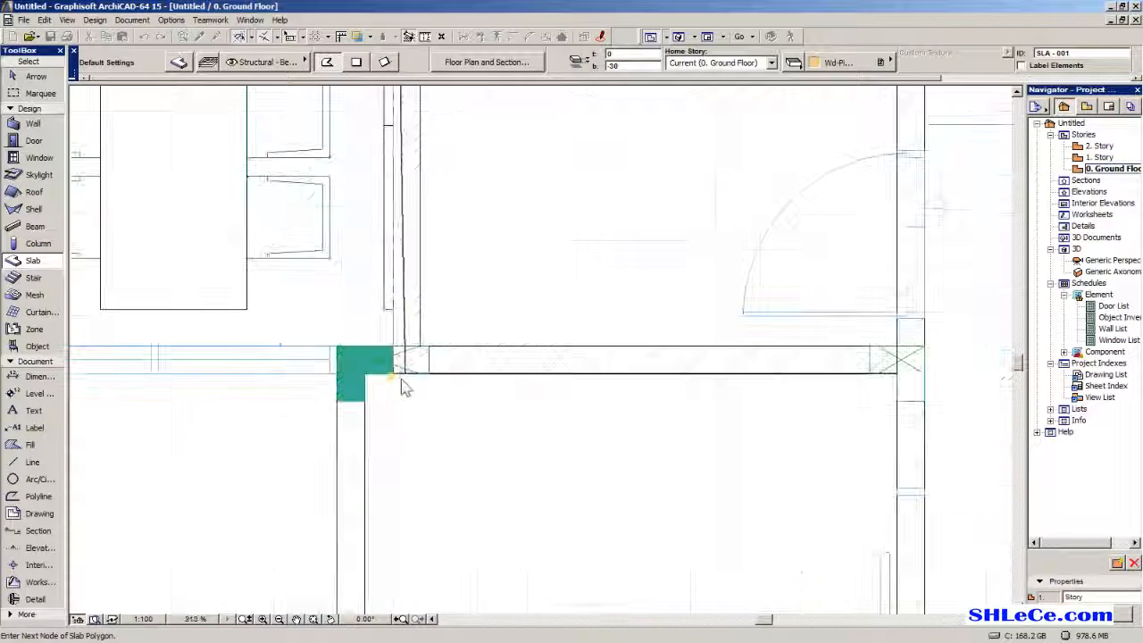
pyautogui.click(394, 375)
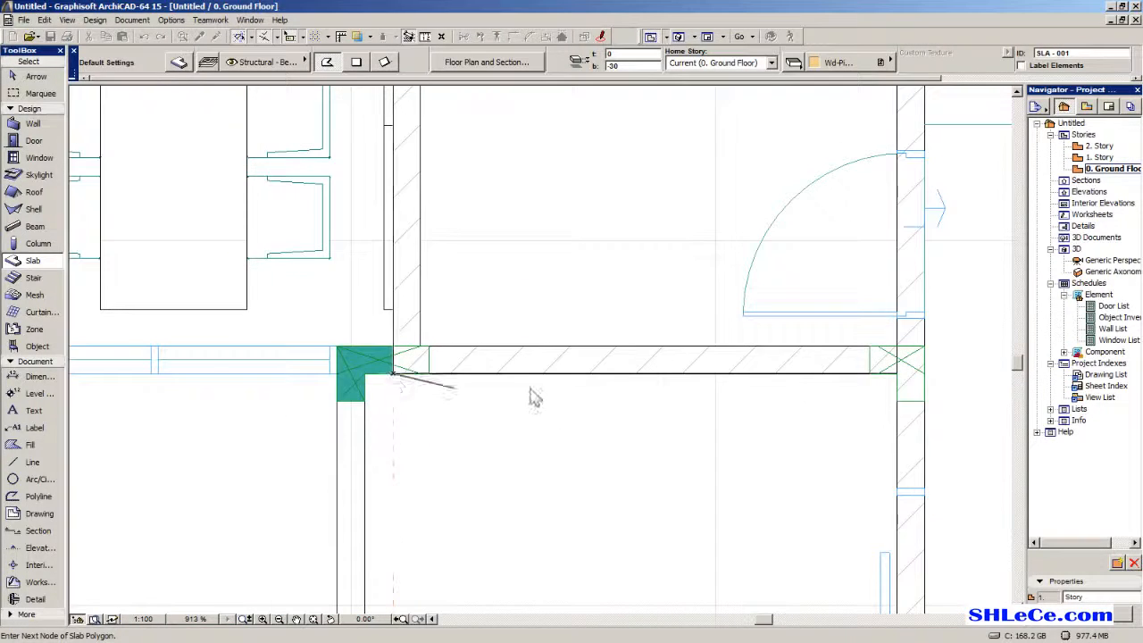
pyautogui.click(898, 375)
# Continue the slab outline down to the entrance's front wall, along its outer face and around the recess beside the double door.
pyautogui.scroll(-4, 898, 379)
pyautogui.moveTo(864, 464); pyautogui.dragTo(697, 314, button='middle')
pyautogui.scroll(4, 759, 414)
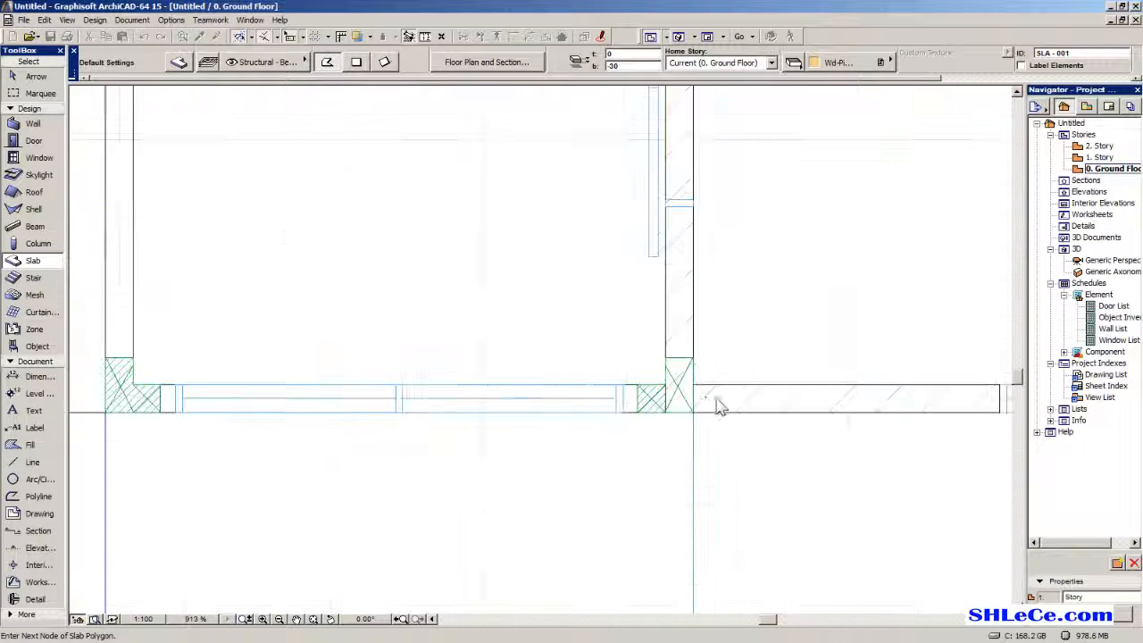
pyautogui.click(672, 423)
pyautogui.scroll(-3, 672, 423)
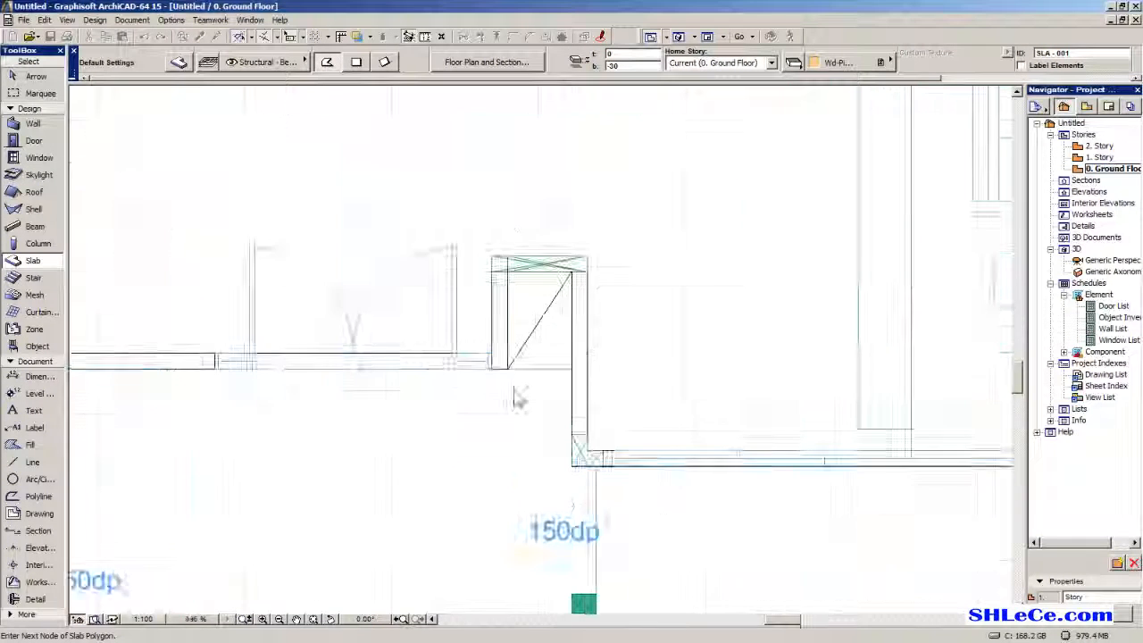
pyautogui.scroll(4, 477, 381)
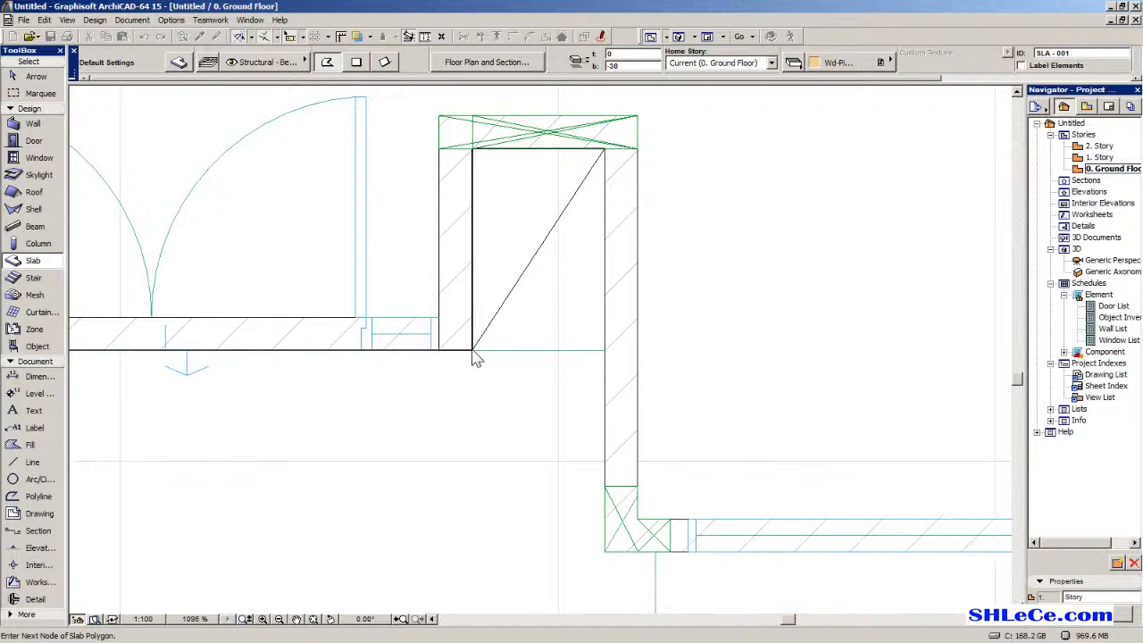
pyautogui.click(472, 151)
pyautogui.moveTo(385, 227); pyautogui.dragTo(142, 239, button='middle')
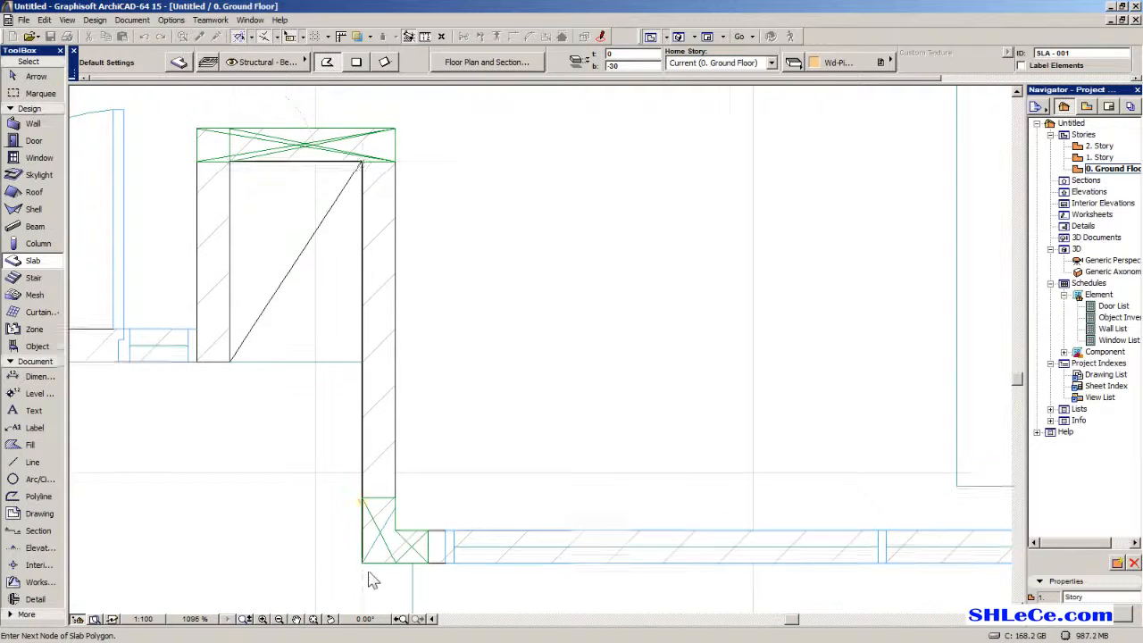
# Continue the slab outline along the window strip above the relaxing area and the living room's lower outer wall to its lower-right corner.
pyautogui.scroll(-2, 370, 589)
pyautogui.scroll(-2, 639, 463)
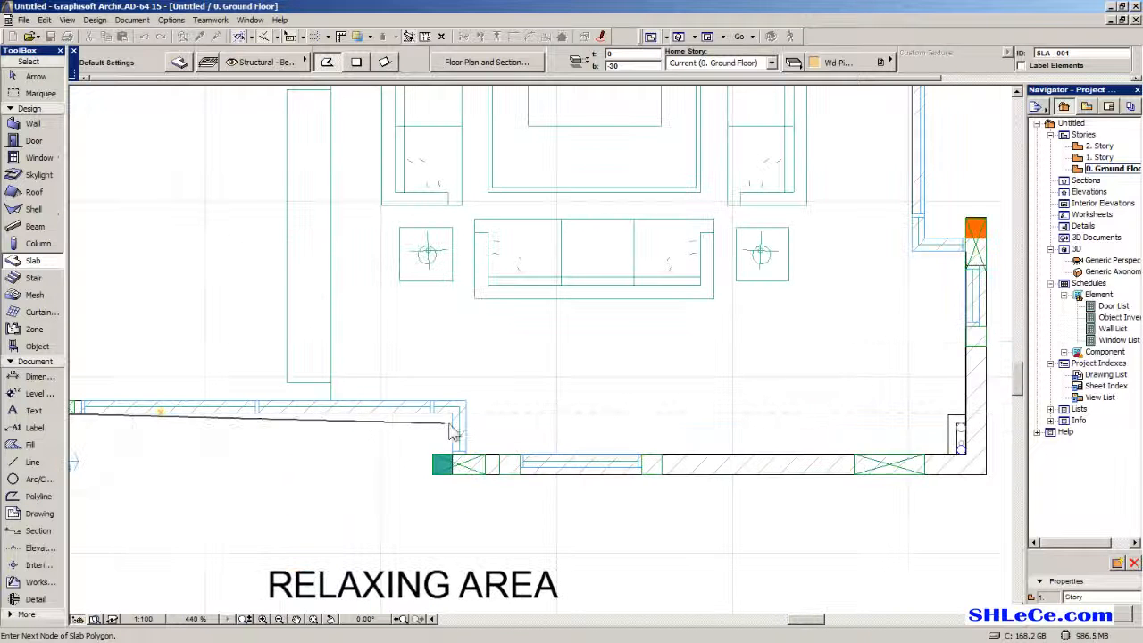
pyautogui.scroll(3, 455, 425)
pyautogui.scroll(2, 449, 418)
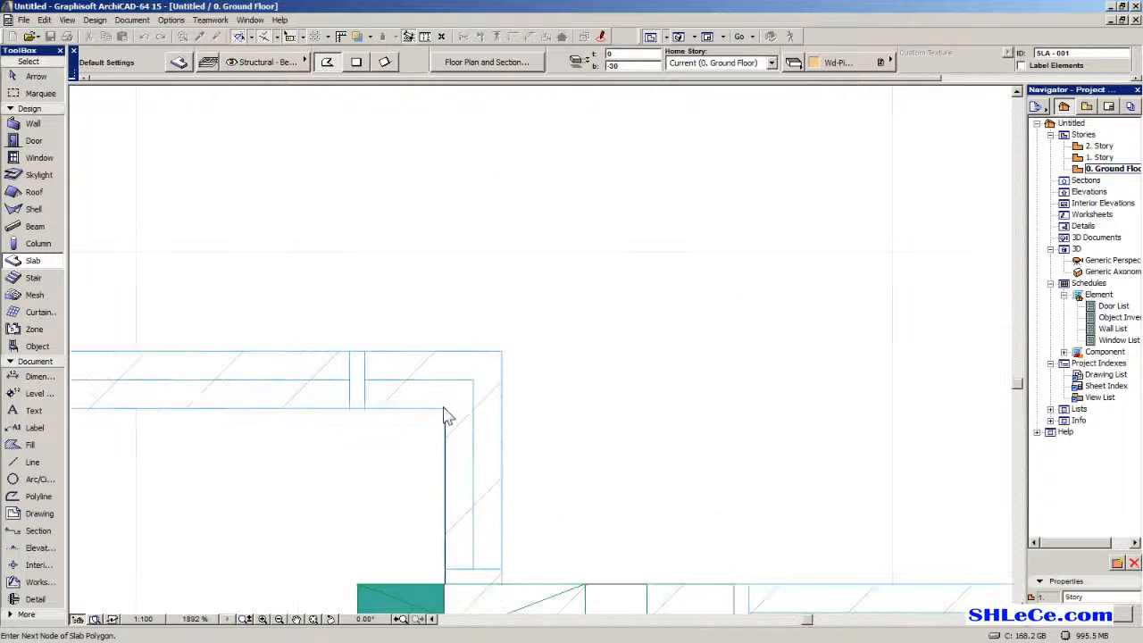
pyautogui.scroll(-2, 437, 438)
pyautogui.scroll(2, 402, 455)
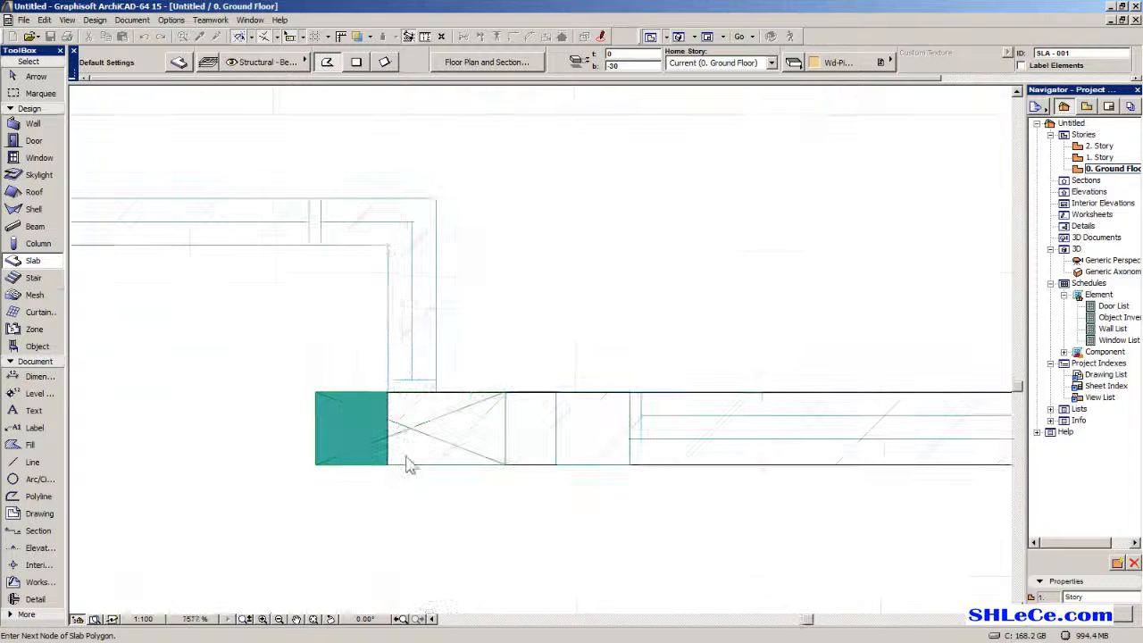
pyautogui.click(388, 466)
pyautogui.scroll(-3, 893, 467)
pyautogui.moveTo(893, 467); pyautogui.dragTo(148, 451, button='middle')
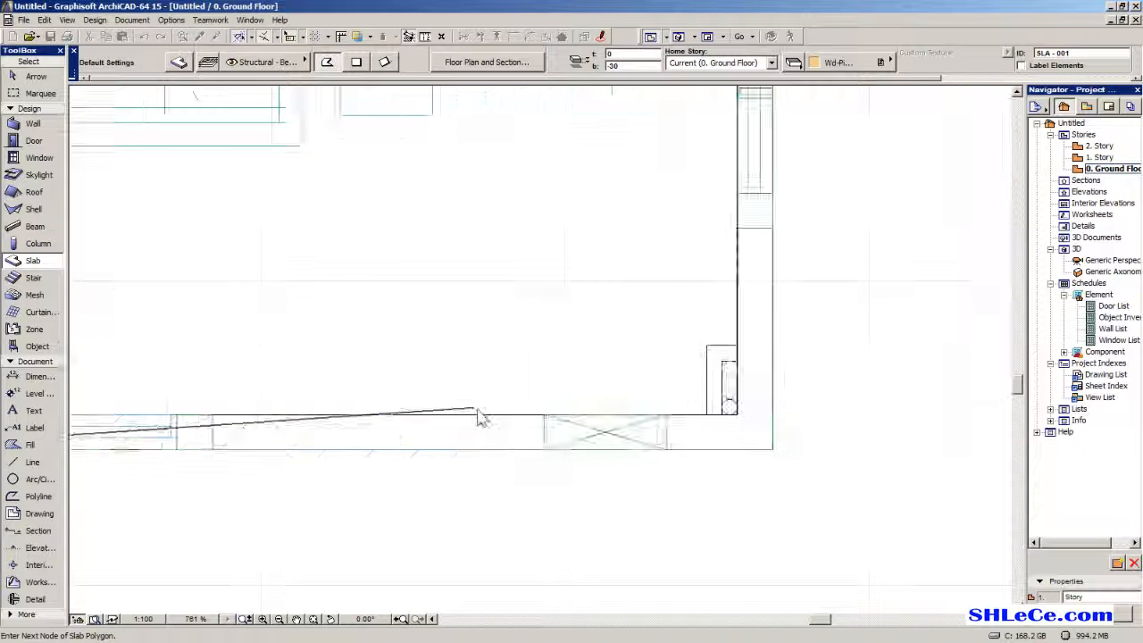
pyautogui.moveTo(893, 429); pyautogui.dragTo(618, 435, button='middle')
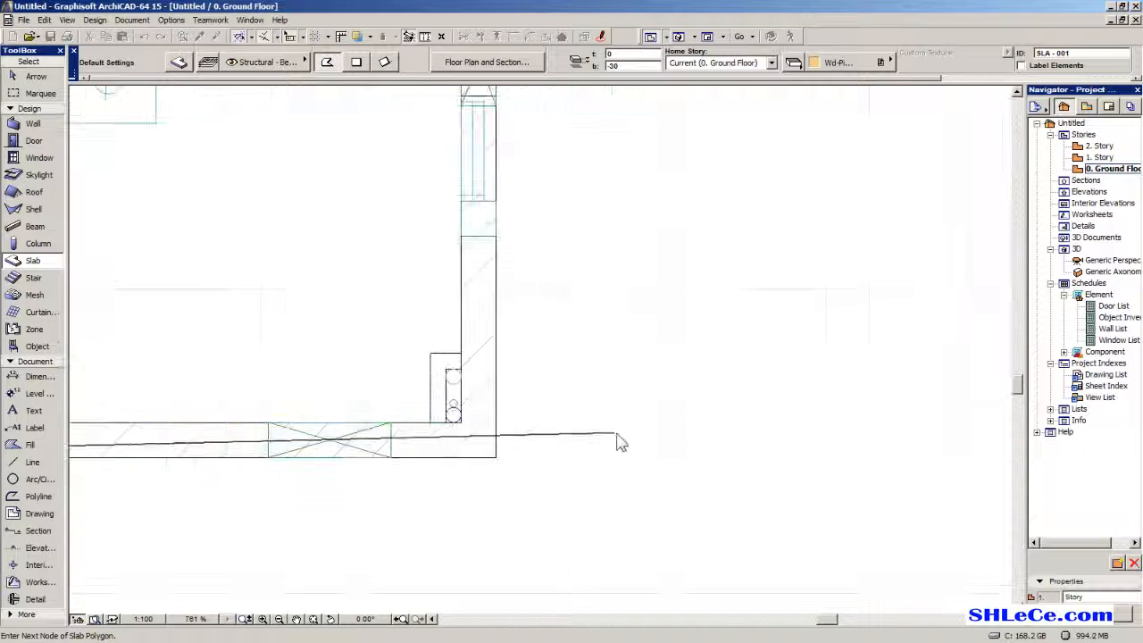
pyautogui.click(495, 459)
# Continue the slab outline up to the orange column, along the wall offset and up the living room's window wall to its upper outer corner.
pyautogui.scroll(-5, 498, 482)
pyautogui.scroll(7, 497, 322)
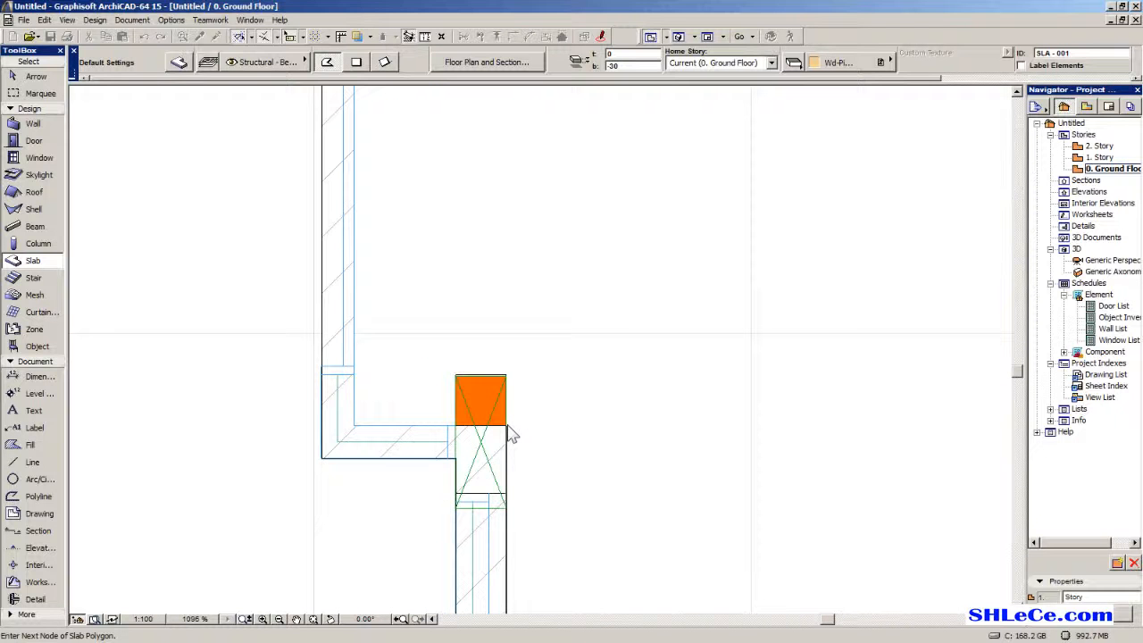
pyautogui.click(356, 426)
pyautogui.scroll(-6, 375, 400)
pyautogui.moveTo(377, 411); pyautogui.dragTo(380, 545, button='middle')
pyautogui.scroll(4, 370, 154)
pyautogui.click(363, 113)
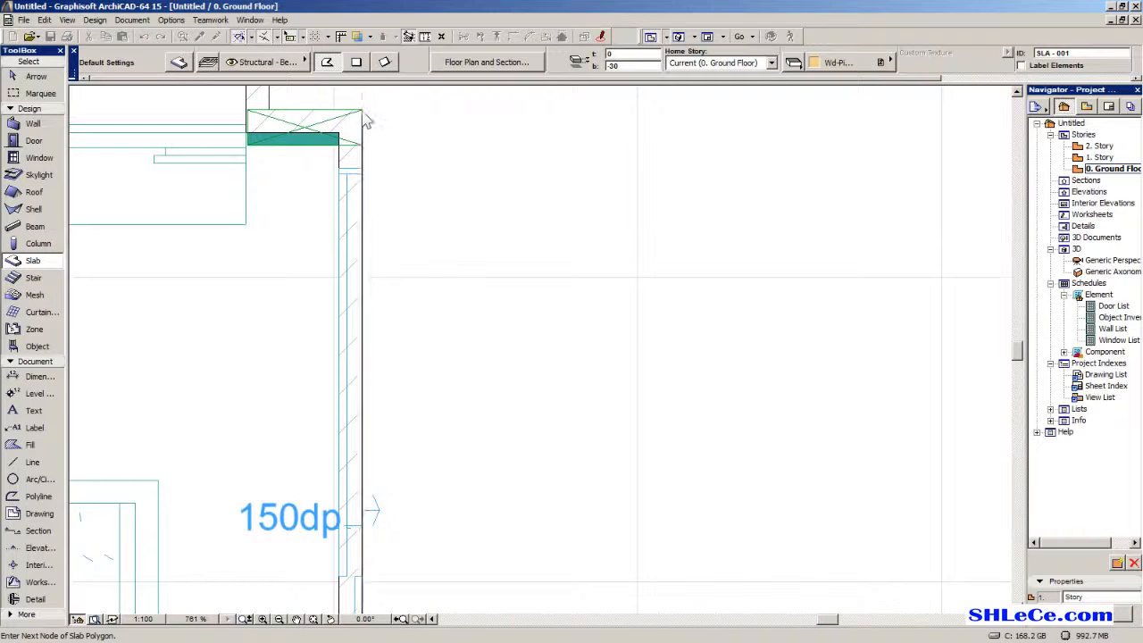
# Trace the slab outline around the wall jog and up the dining room's window wall, closing the polygon at its starting corner.
pyautogui.moveTo(326, 244); pyautogui.dragTo(438, 452, button='middle')
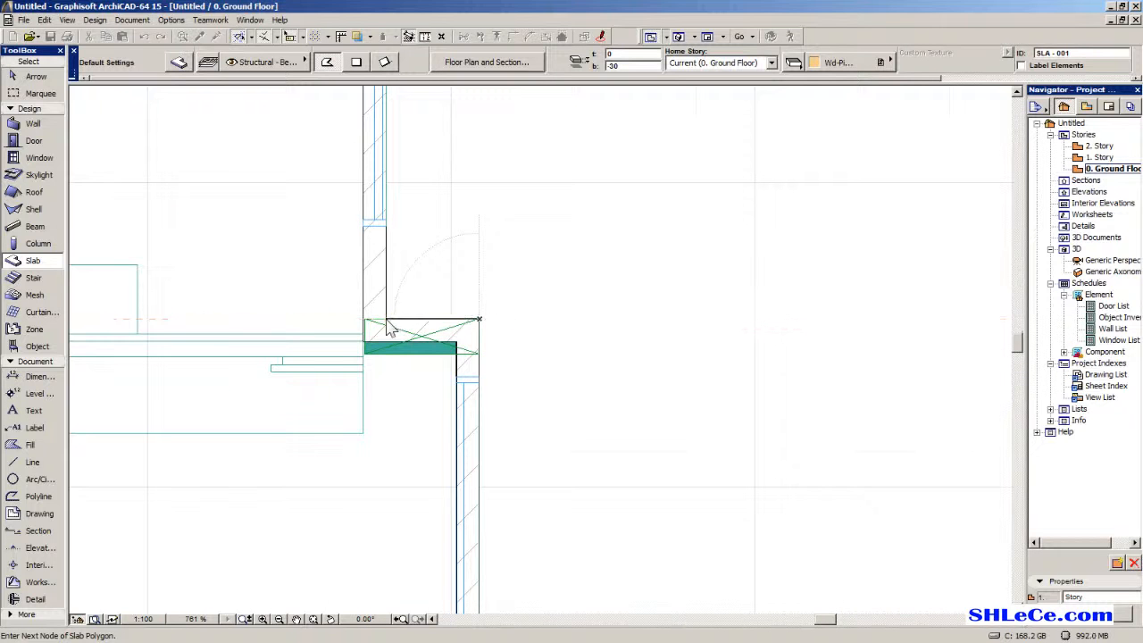
pyautogui.scroll(-5, 390, 327)
pyautogui.scroll(5, 472, 324)
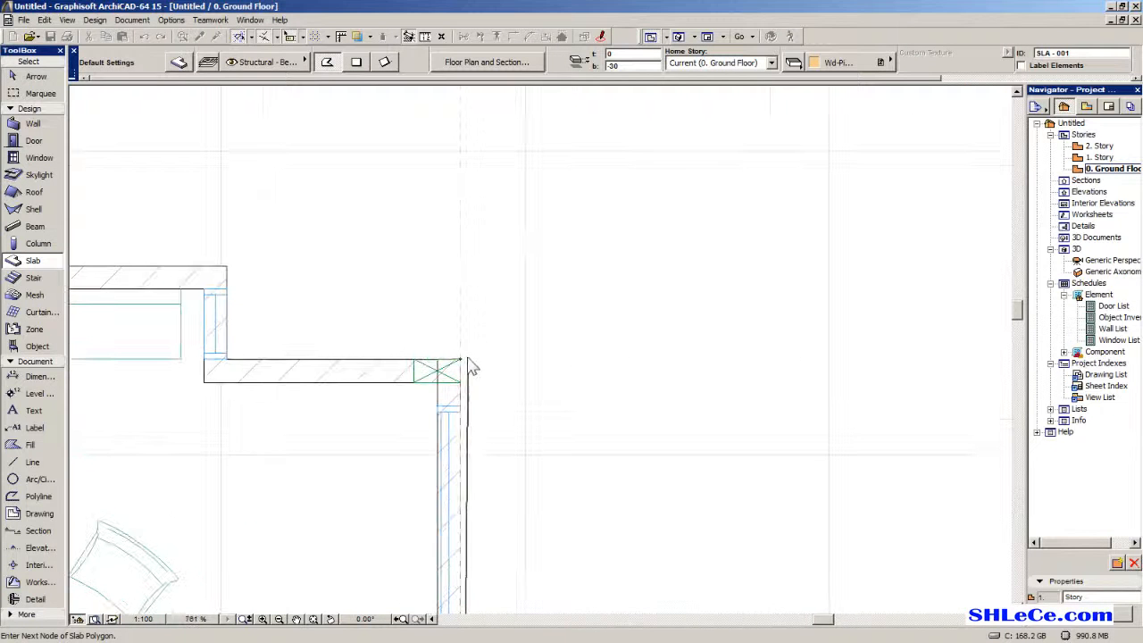
pyautogui.click(462, 359)
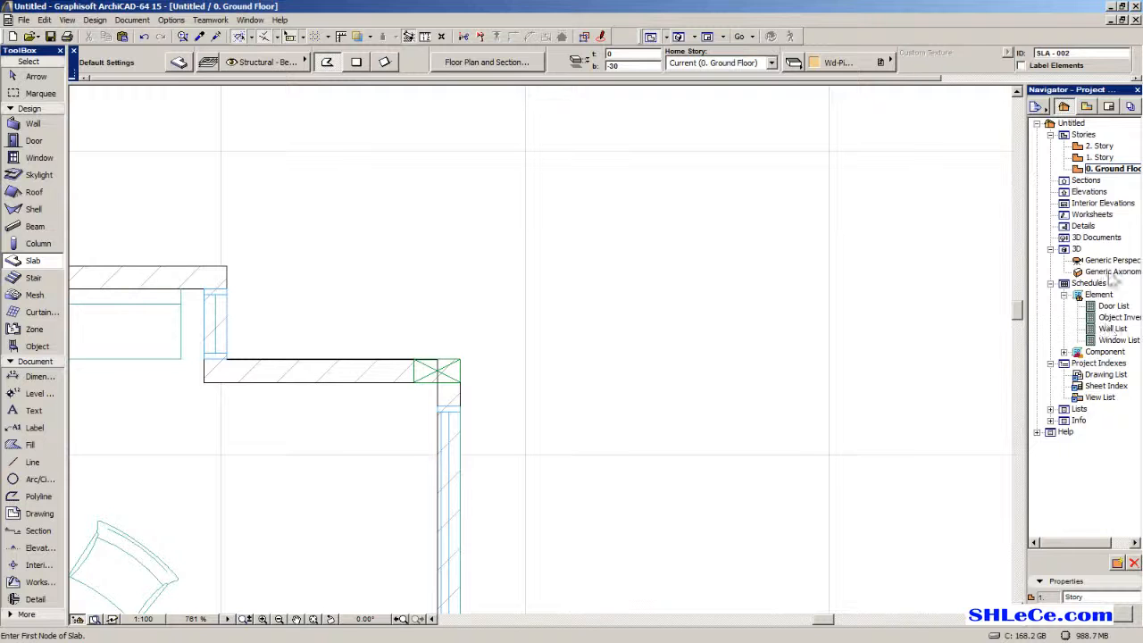
# Examine the ground floor slab in the generic perspective from below and above the walls.
pyautogui.doubleClick(1111, 260)
pyautogui.keyDown('shift'); pyautogui.moveTo(586, 386); pyautogui.dragTo(555, 312, button='middle'); pyautogui.keyUp('shift')
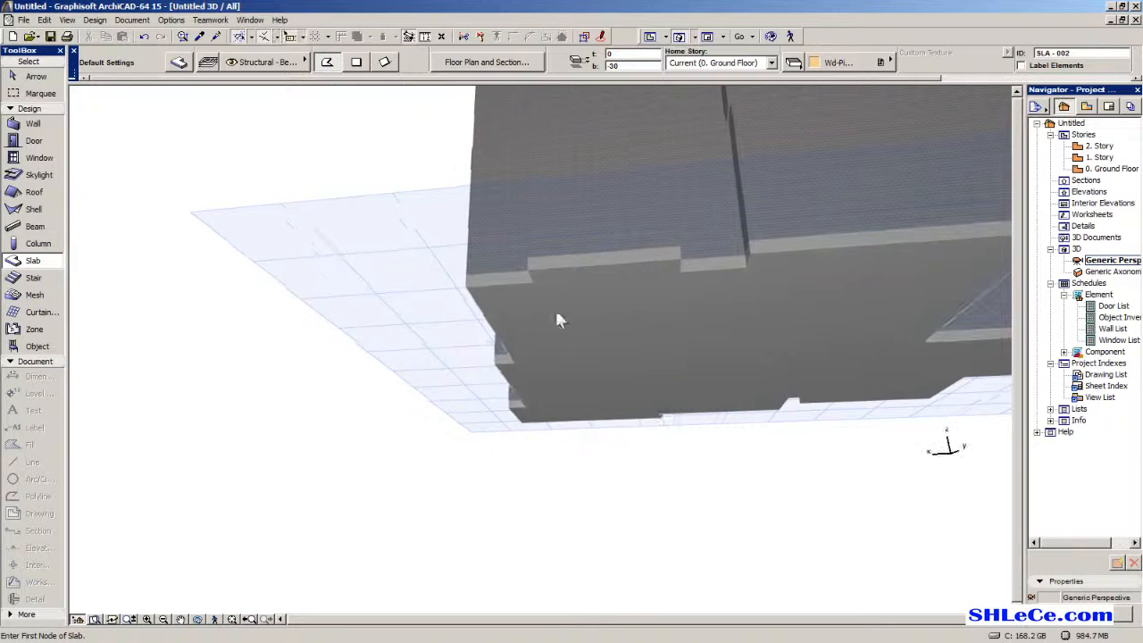
pyautogui.keyDown('shift'); pyautogui.moveTo(701, 379); pyautogui.dragTo(592, 467, button='middle'); pyautogui.keyUp('shift')
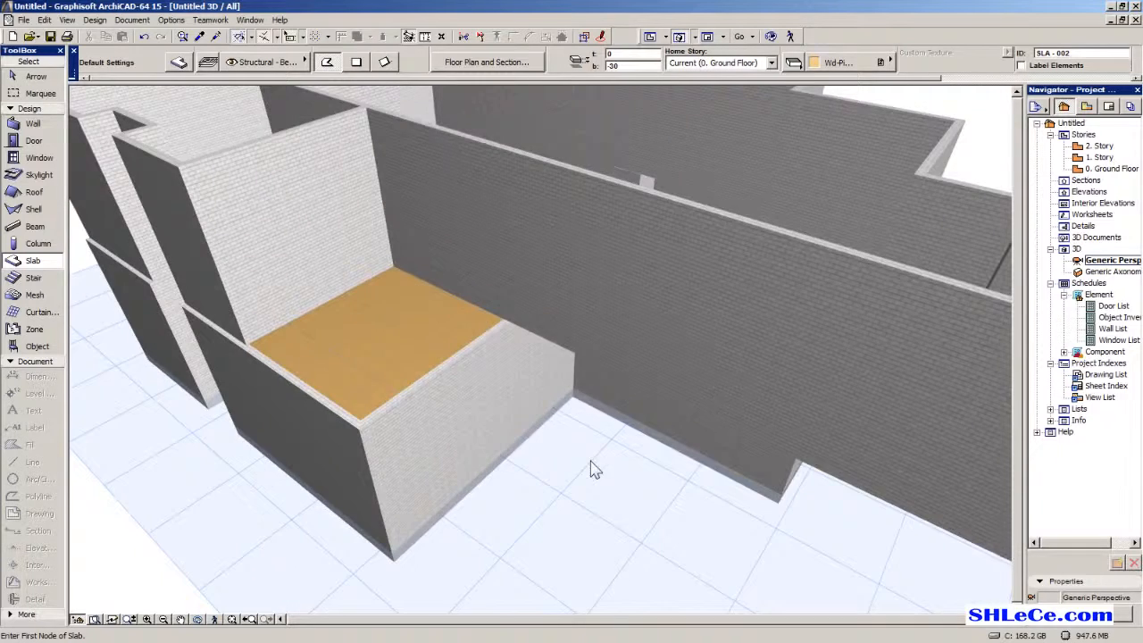
# Select the slab on the ground floor plan, copy it and paste it into the 1. Story plan.
pyautogui.doubleClick(1112, 168)
pyautogui.click(36, 76)
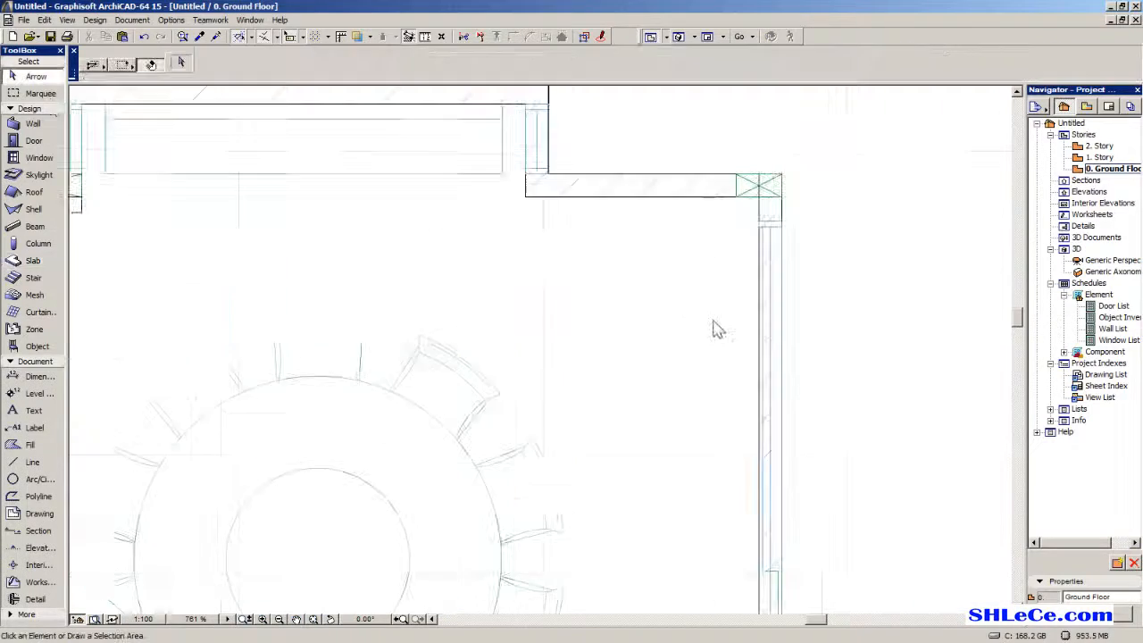
pyautogui.click(555, 255)
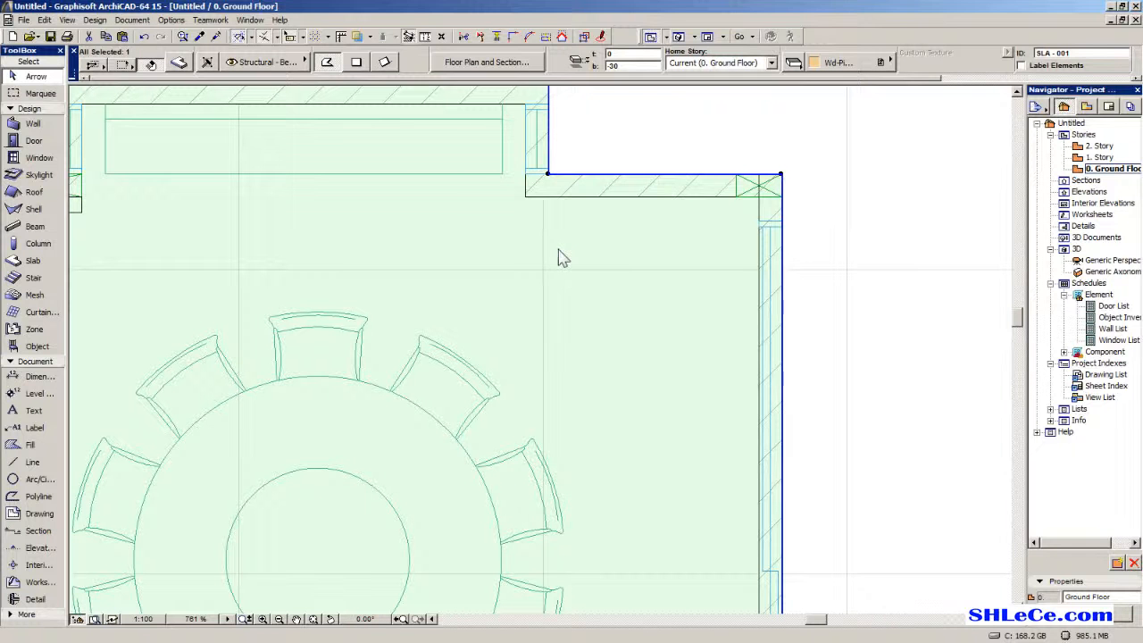
pyautogui.doubleClick(1095, 162)
pyautogui.moveTo(673, 386); pyautogui.dragTo(663, 359, button='middle')
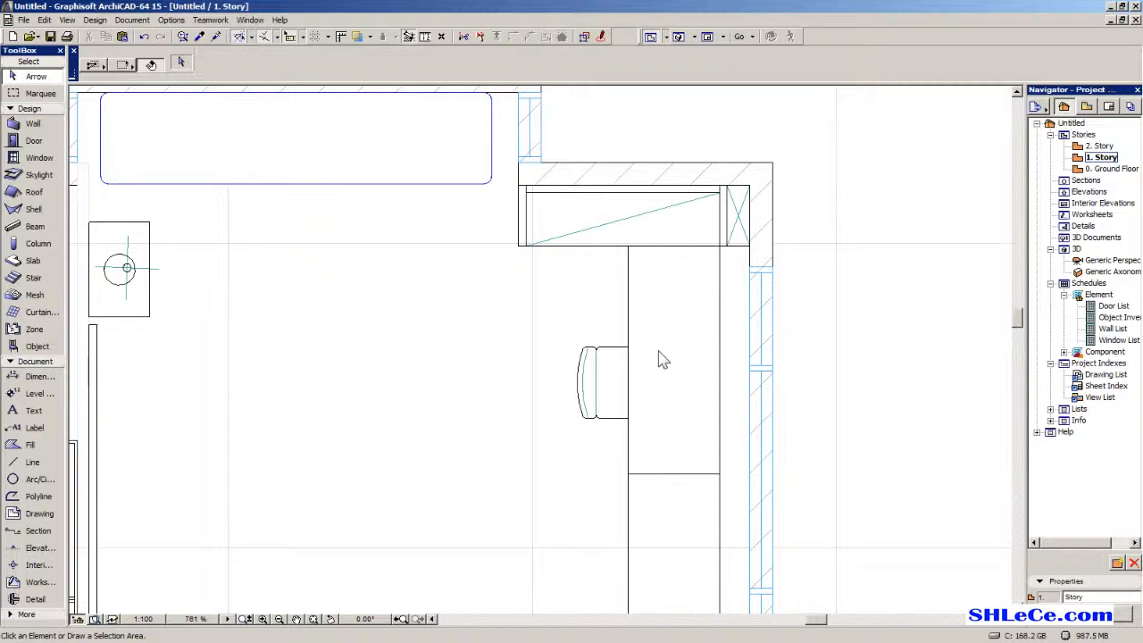
pyautogui.hotkey('ctrl', 'v')
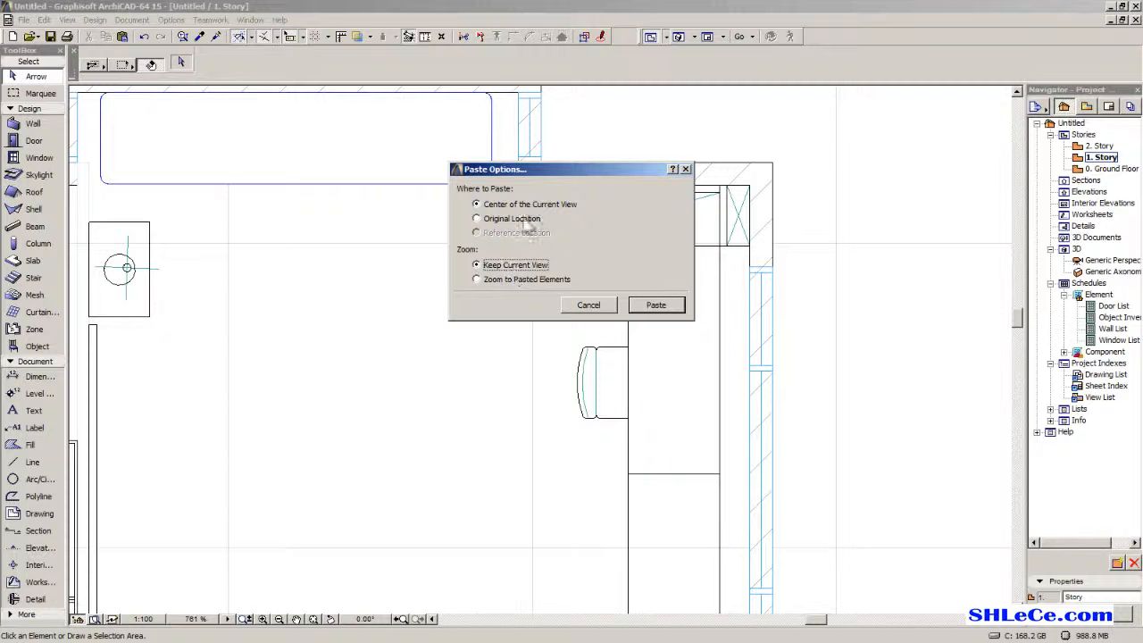
pyautogui.click(656, 306)
# Paste the slab, drag it from its upper right corner onto the plan's outer wall corner and drop it there.
pyautogui.scroll(-2, 740, 265)
pyautogui.scroll(5, 661, 238)
pyautogui.scroll(3, 700, 255)
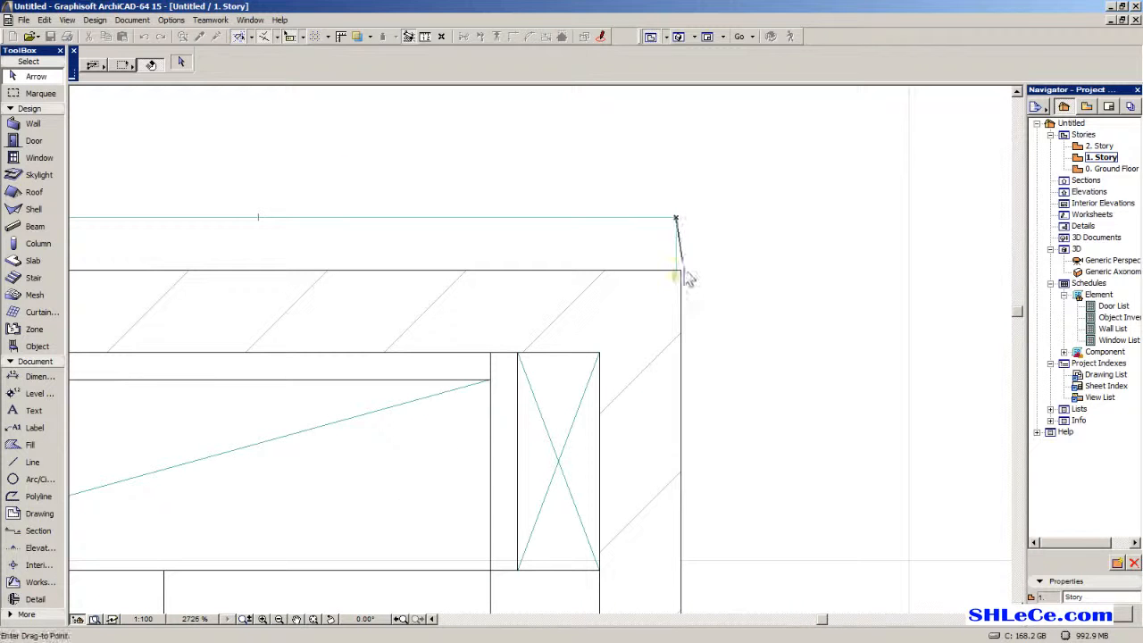
pyautogui.scroll(-3, 755, 295)
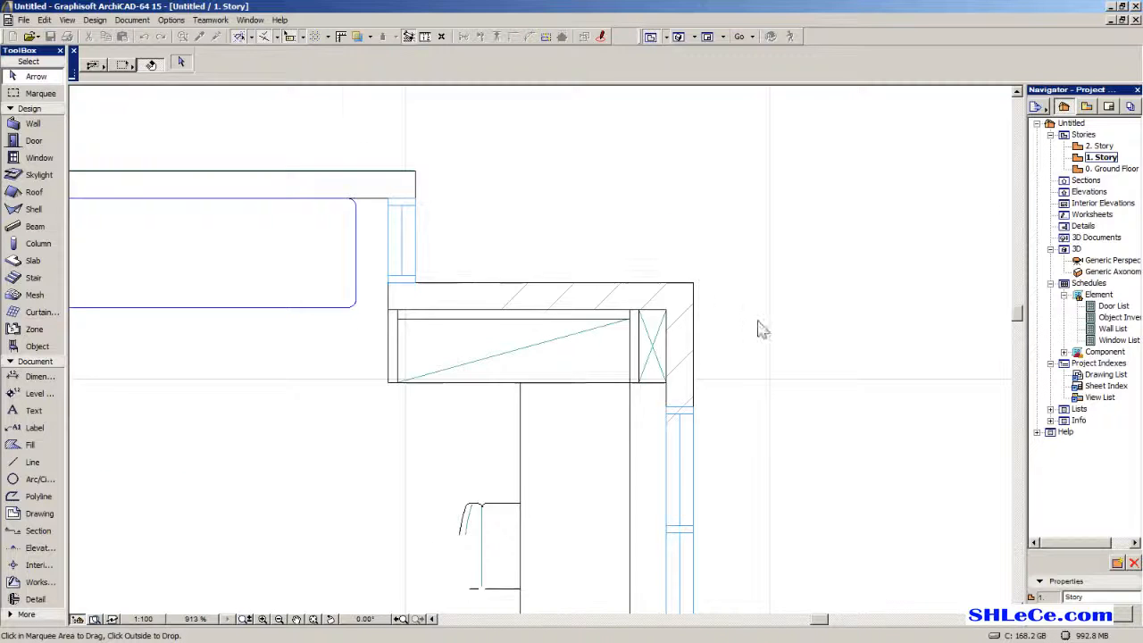
pyautogui.moveTo(870, 338); pyautogui.dragTo(533, 436, button='middle')
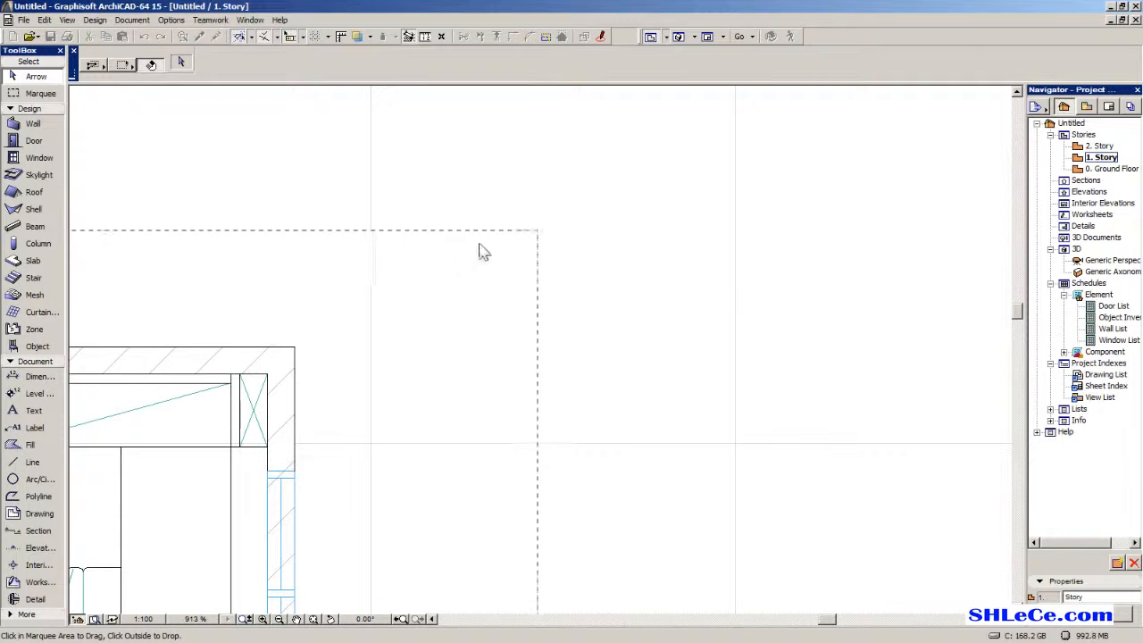
pyautogui.click(686, 267)
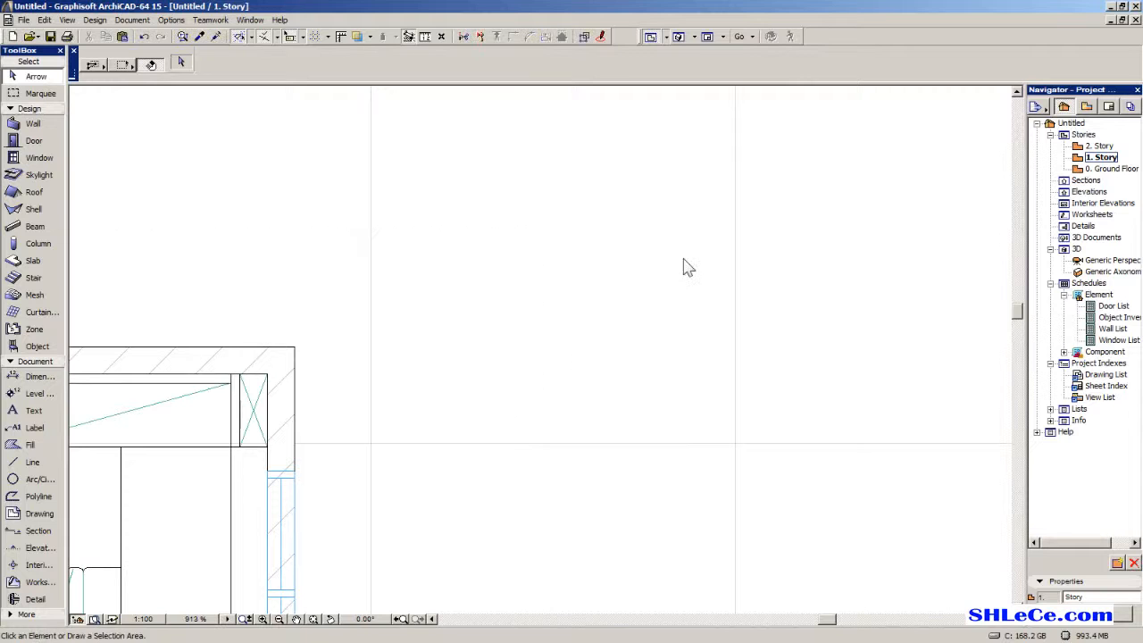
# Open the generic perspective, select the 1. Story slab and set its bottom value to 340.
pyautogui.doubleClick(1114, 260)
pyautogui.scroll(3, 483, 409)
pyautogui.keyDown('shift'); pyautogui.moveTo(504, 416); pyautogui.dragTo(576, 363, button='middle'); pyautogui.keyUp('shift')
pyautogui.click(561, 354)
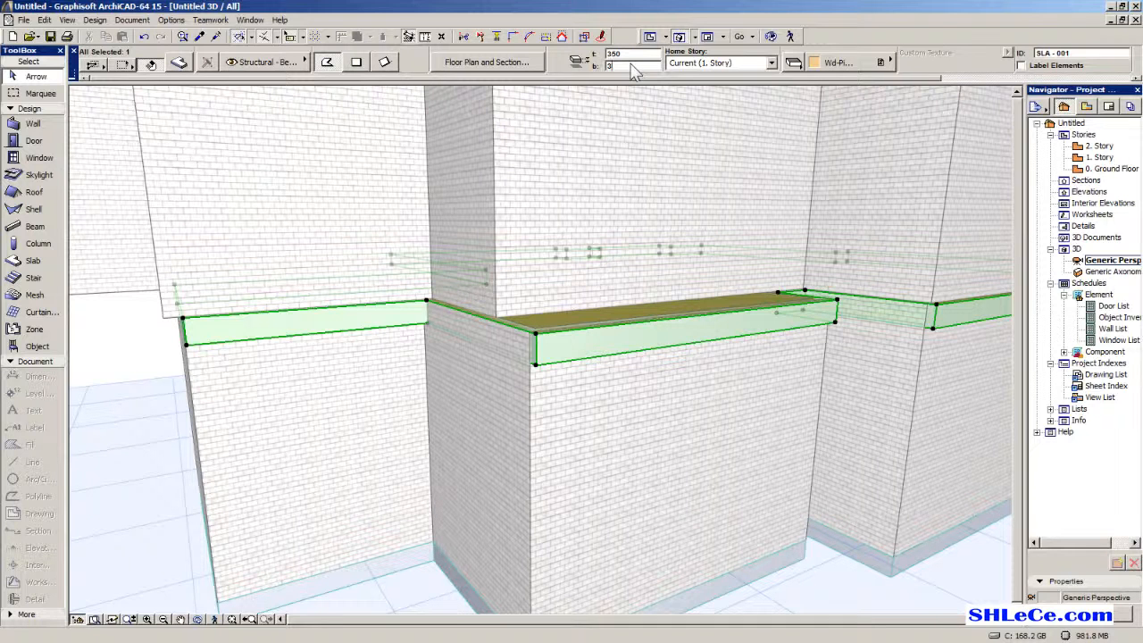
pyautogui.press('Return')
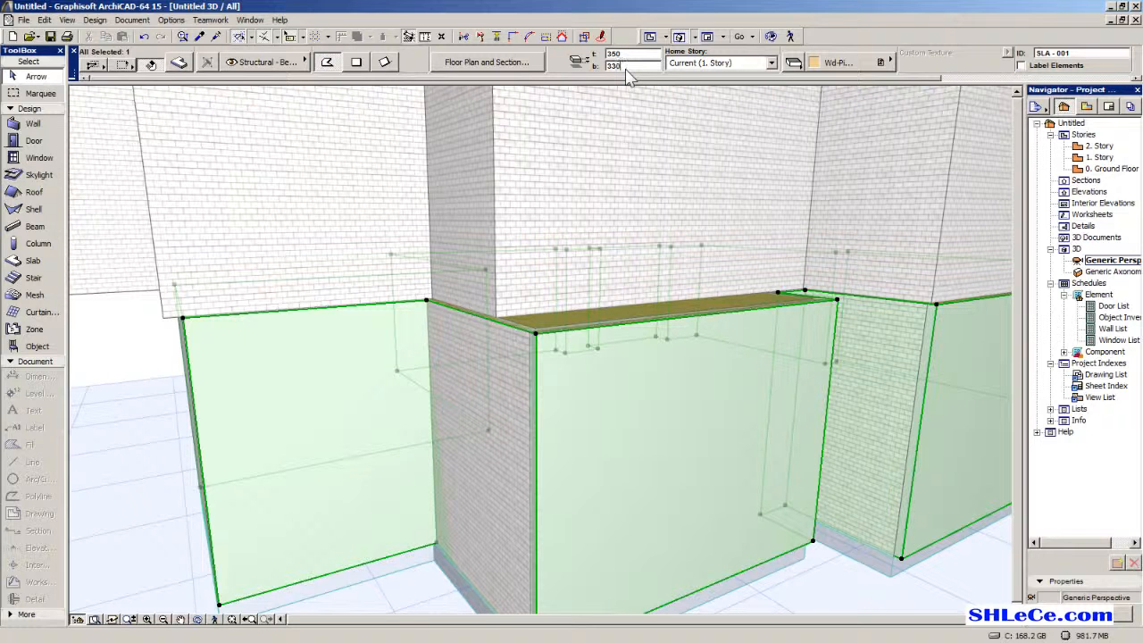
pyautogui.press('Return')
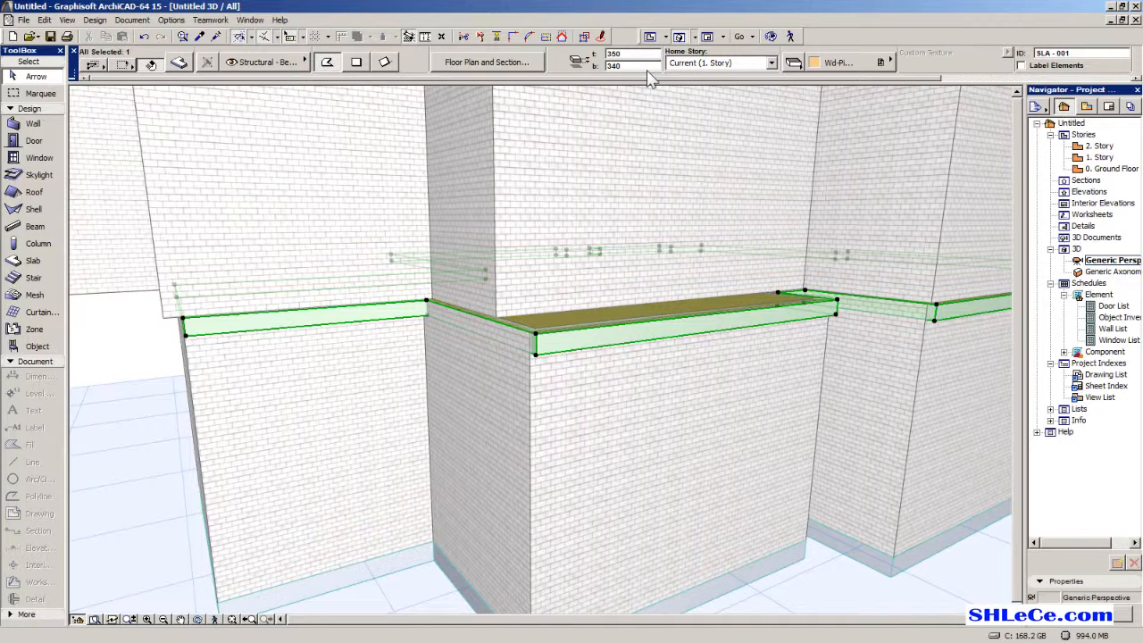
# Examine how the 1. Story slab meets the brick walls all around the building in the perspective.
pyautogui.moveTo(672, 367); pyautogui.dragTo(815, 514, button='middle')
pyautogui.moveTo(715, 458); pyautogui.dragTo(562, 234, button='middle')
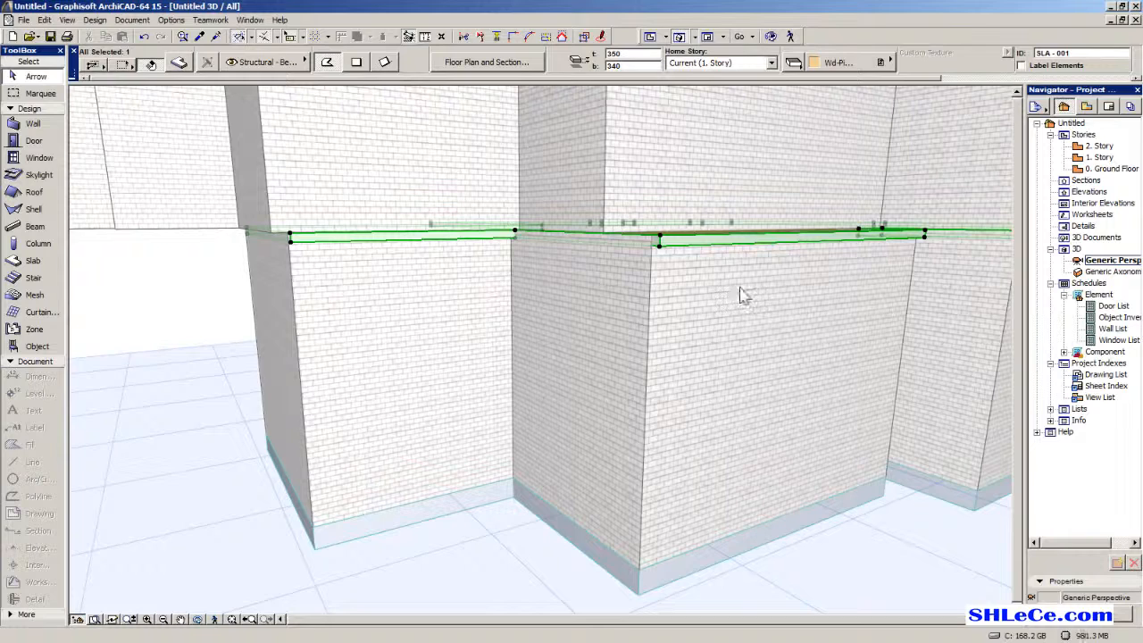
pyautogui.moveTo(638, 310); pyautogui.dragTo(660, 328, button='middle')
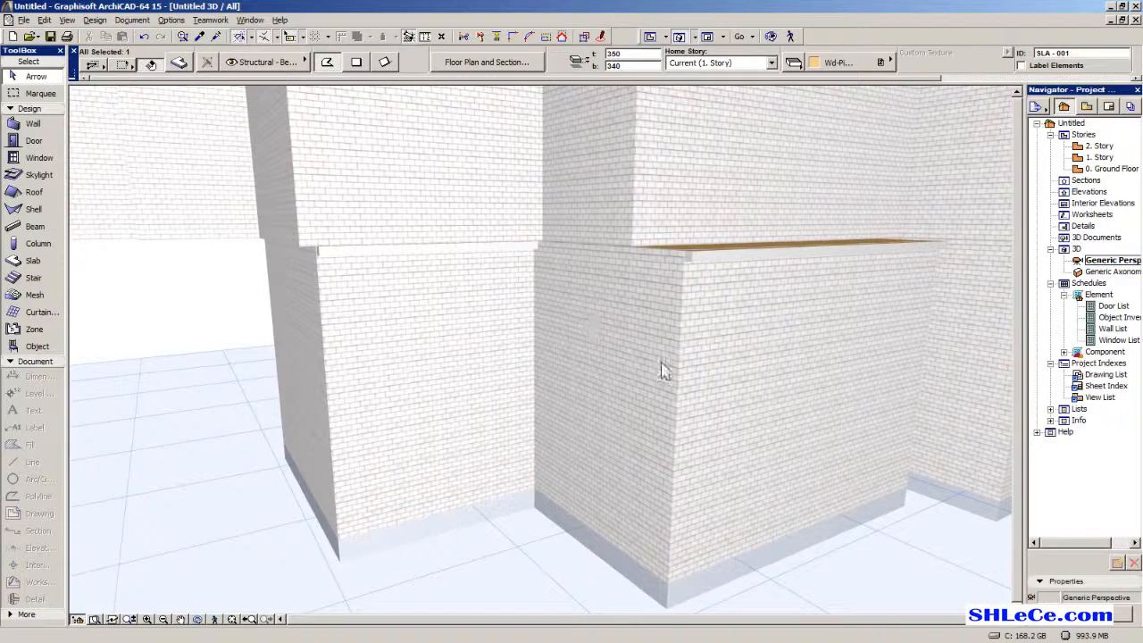
pyautogui.moveTo(607, 322); pyautogui.dragTo(441, 332, button='middle')
pyautogui.scroll(-1, 460, 348)
pyautogui.moveTo(618, 357); pyautogui.dragTo(471, 329, button='middle')
pyautogui.scroll(-2, 616, 331)
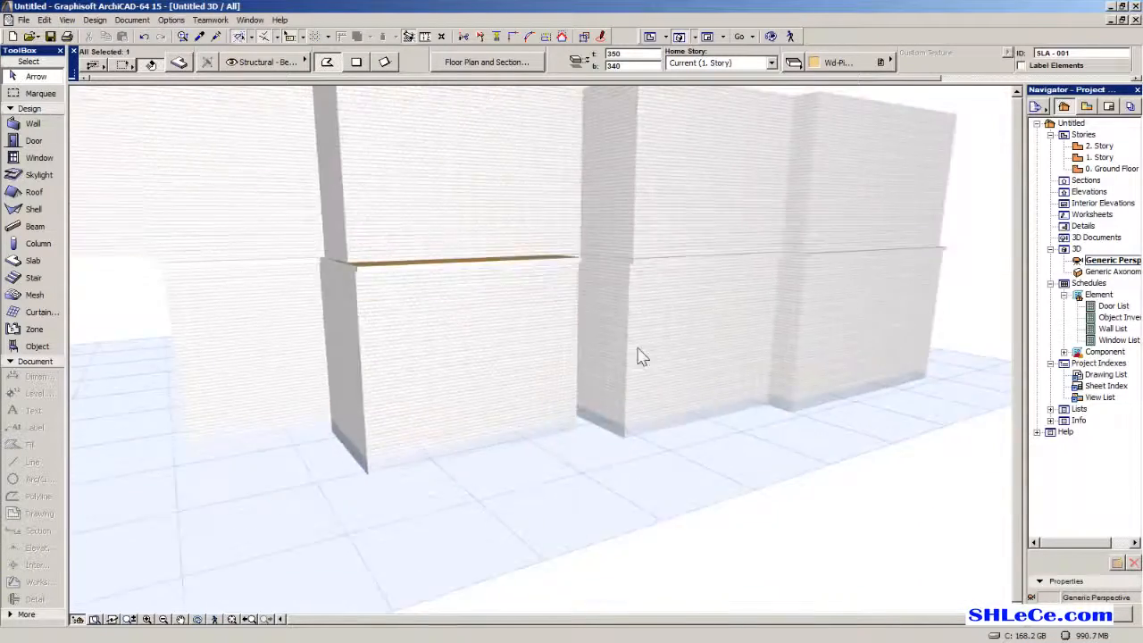
pyautogui.moveTo(619, 334); pyautogui.dragTo(732, 427, button='middle')
pyautogui.keyDown('shift'); pyautogui.moveTo(656, 371); pyautogui.dragTo(777, 198, button='middle'); pyautogui.keyUp('shift')
pyautogui.moveTo(699, 198); pyautogui.dragTo(507, 482, button='middle')
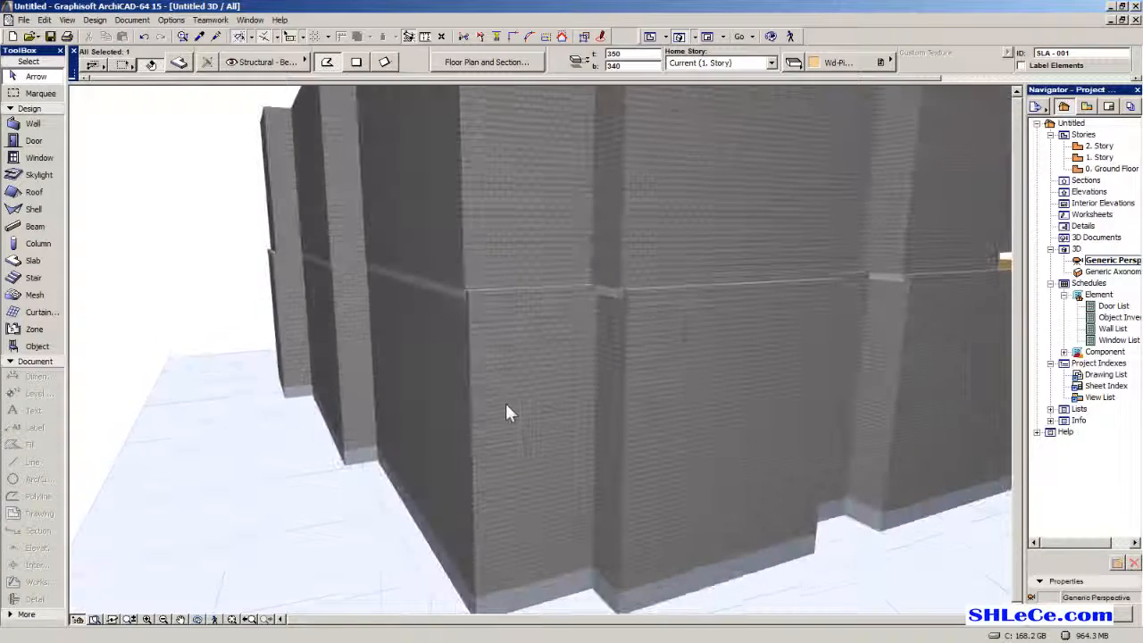
pyautogui.keyDown('shift'); pyautogui.moveTo(578, 319); pyautogui.dragTo(982, 304, button='middle'); pyautogui.keyUp('shift')
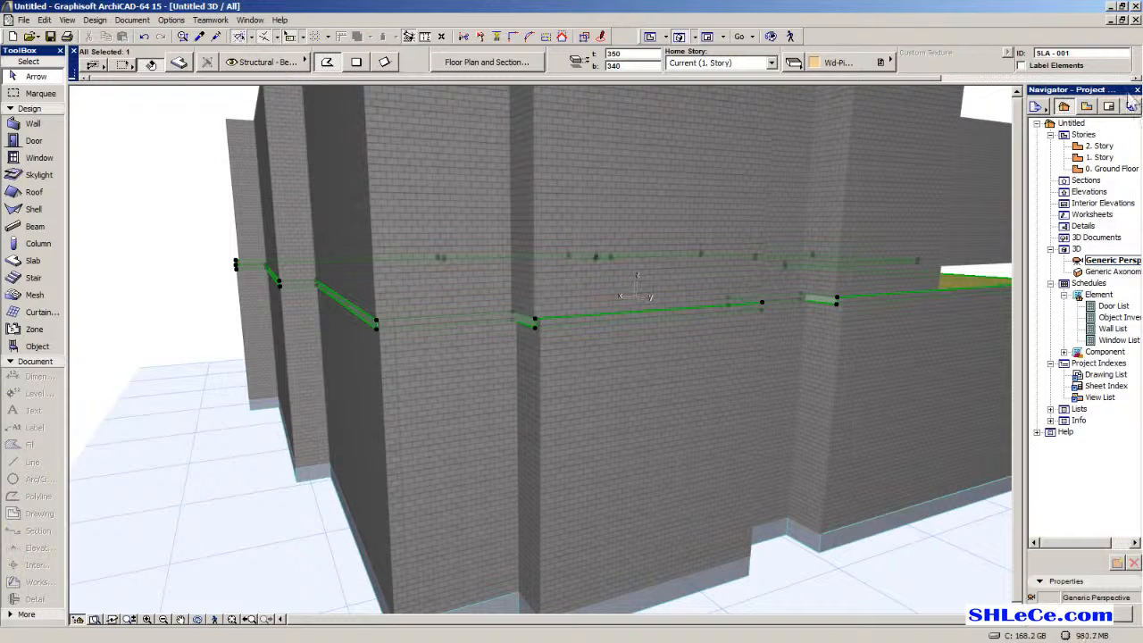
# Return to the 1. Story plan, select the slab and move its upper right corner to the inner wall corner.
pyautogui.doubleClick(1101, 157)
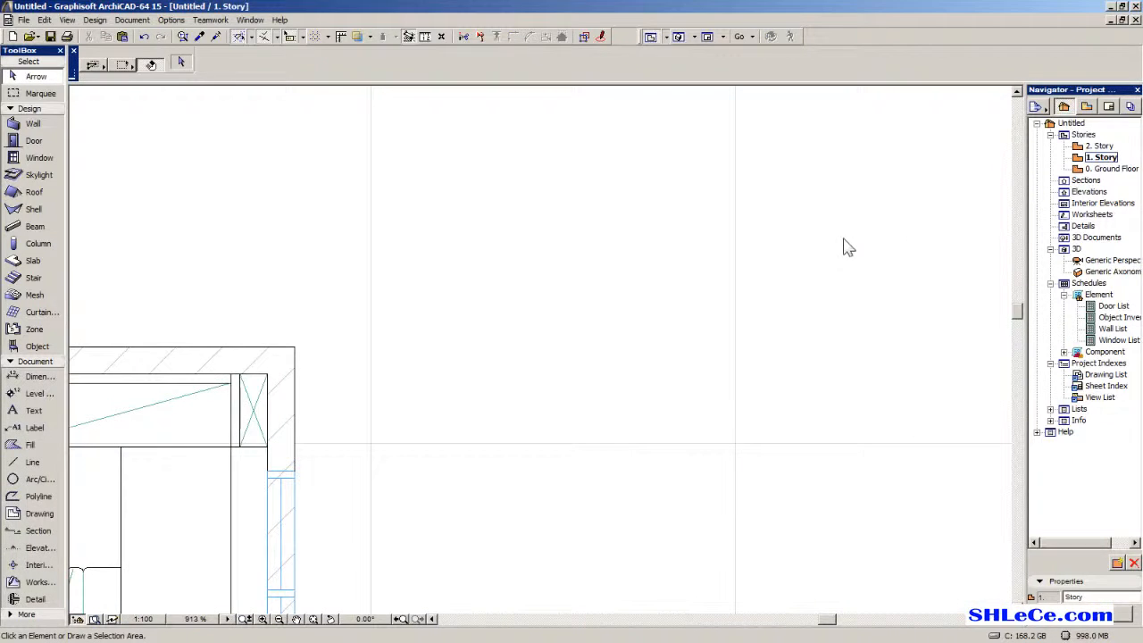
pyautogui.scroll(3, 601, 254)
pyautogui.click(426, 283)
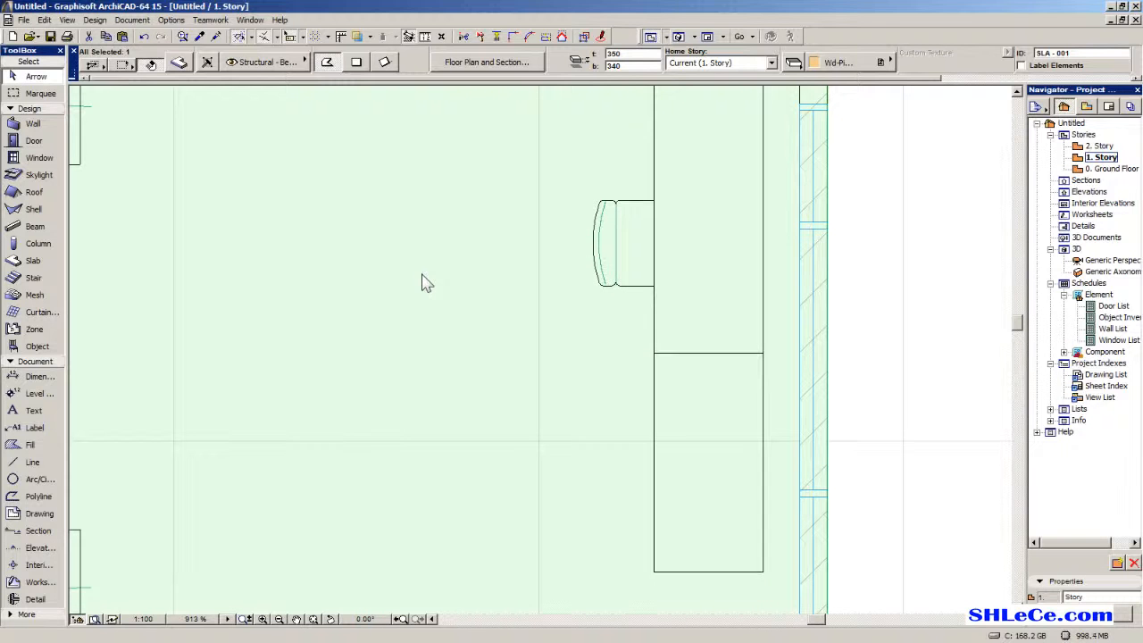
pyautogui.scroll(-3, 433, 286)
pyautogui.scroll(8, 665, 366)
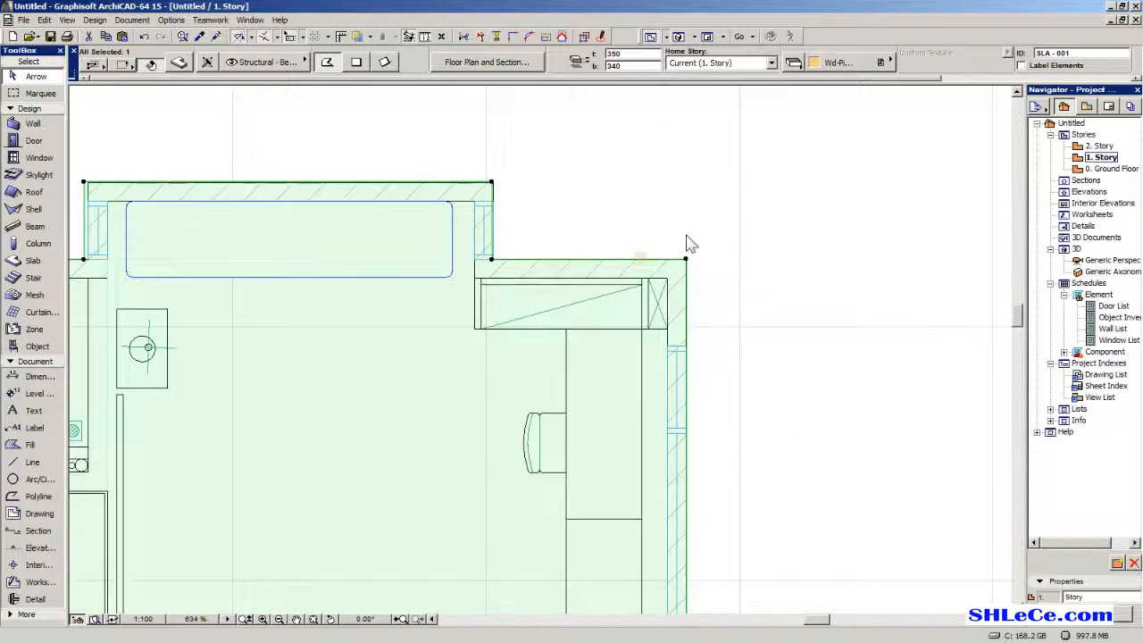
pyautogui.scroll(-2, 665, 366)
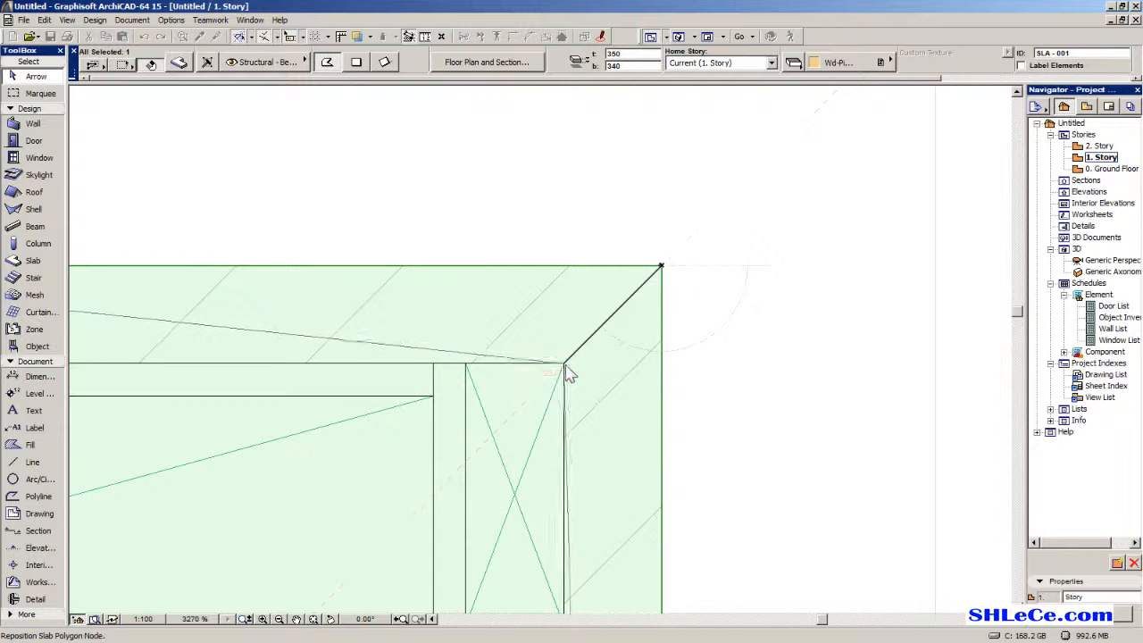
pyautogui.scroll(-5, 567, 373)
# Move the two slab corners at the projecting bay's right side window to the inner corners of the walls.
pyautogui.scroll(6, 491, 340)
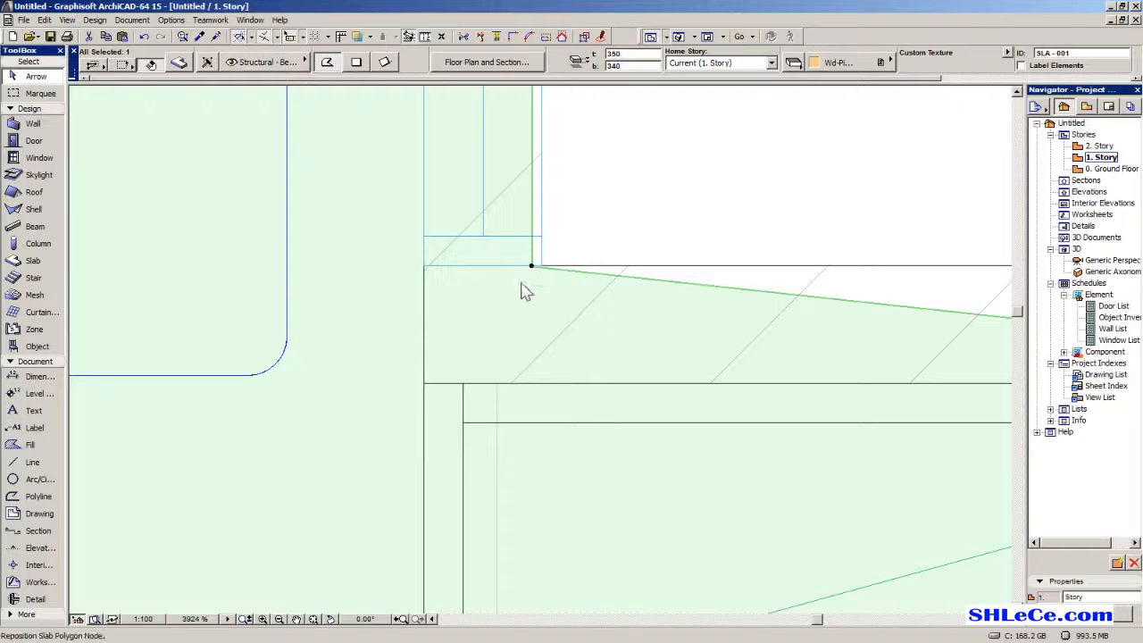
pyautogui.scroll(-4, 428, 390)
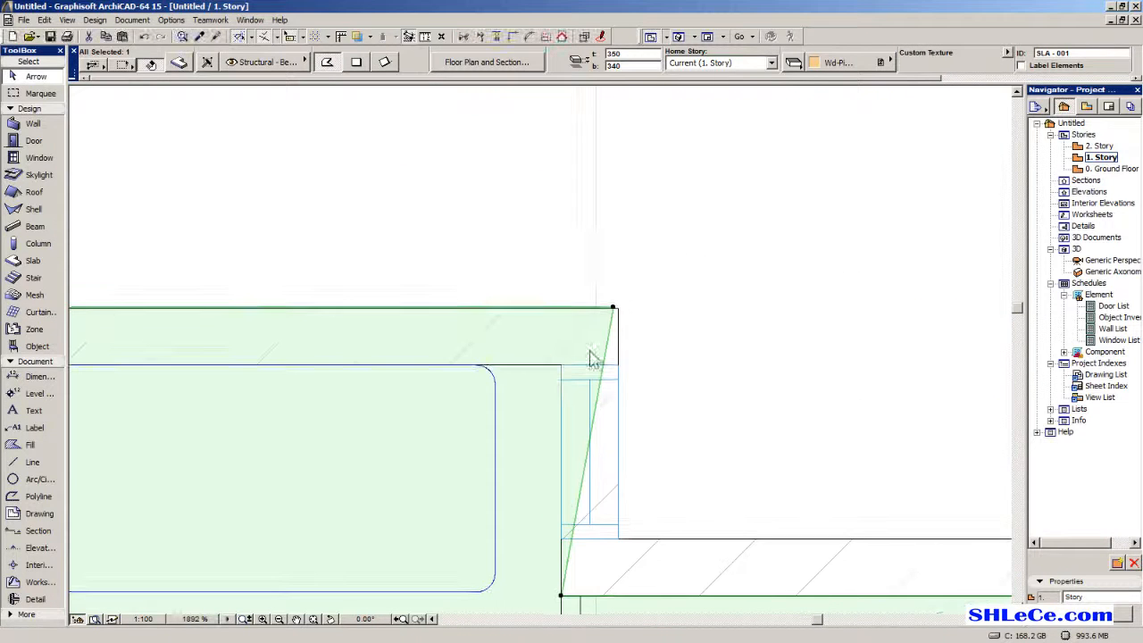
pyautogui.click(613, 310)
pyautogui.click(564, 375)
pyautogui.scroll(-3, 563, 375)
# Move the two slab corners at the projecting bay's left side window to the inner corners of the walls.
pyautogui.scroll(6, 594, 247)
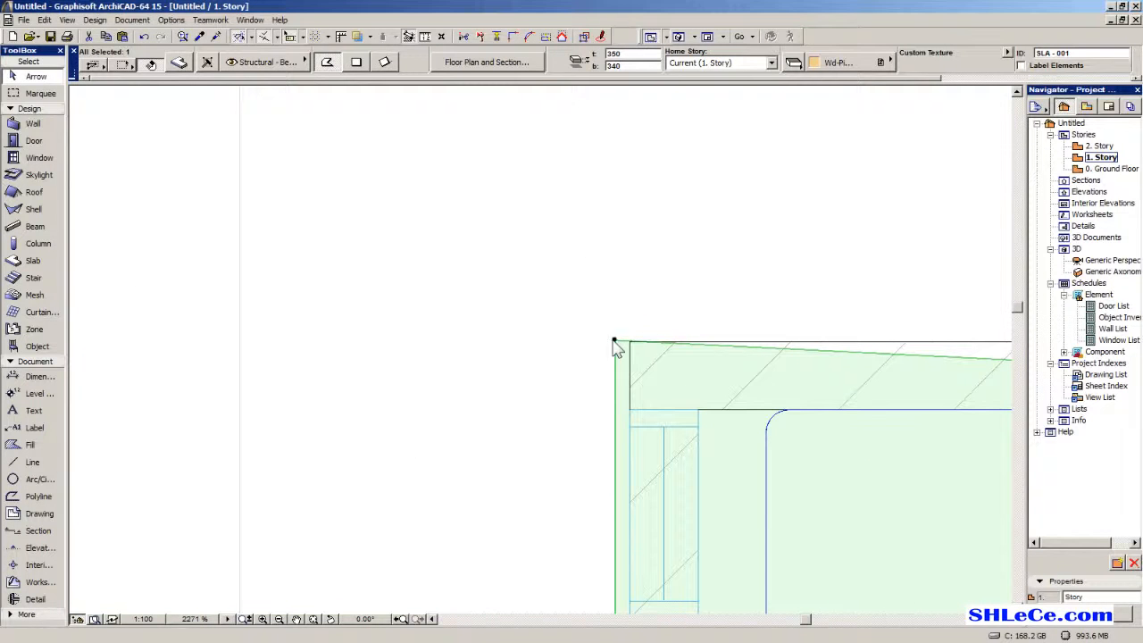
pyautogui.scroll(-4, 676, 439)
pyautogui.moveTo(684, 486); pyautogui.dragTo(560, 278, button='middle')
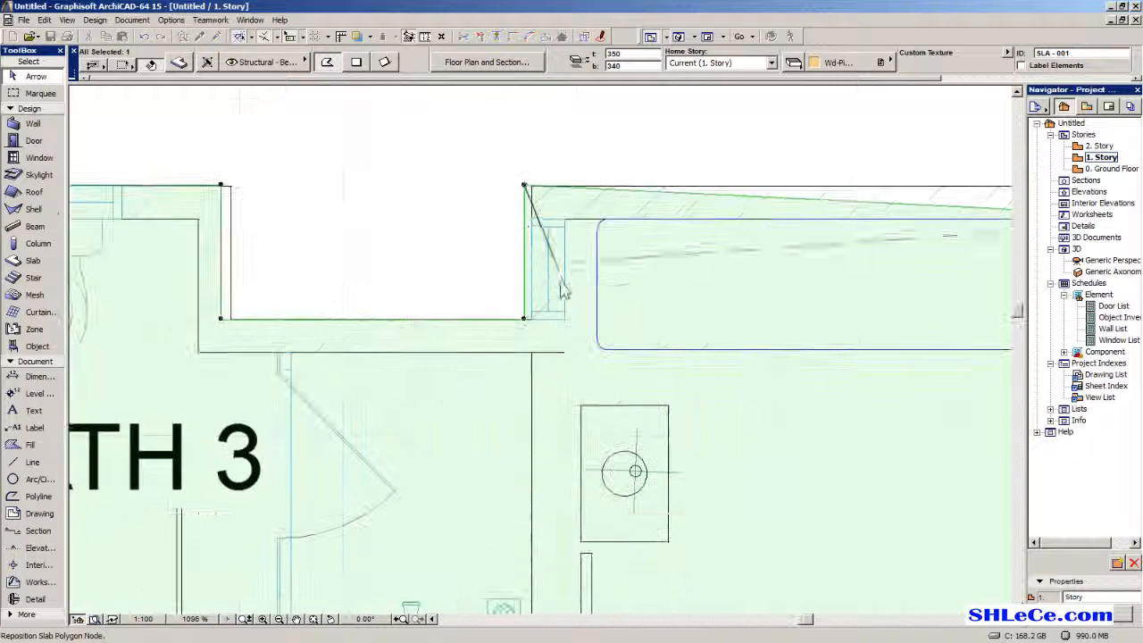
pyautogui.scroll(5, 563, 285)
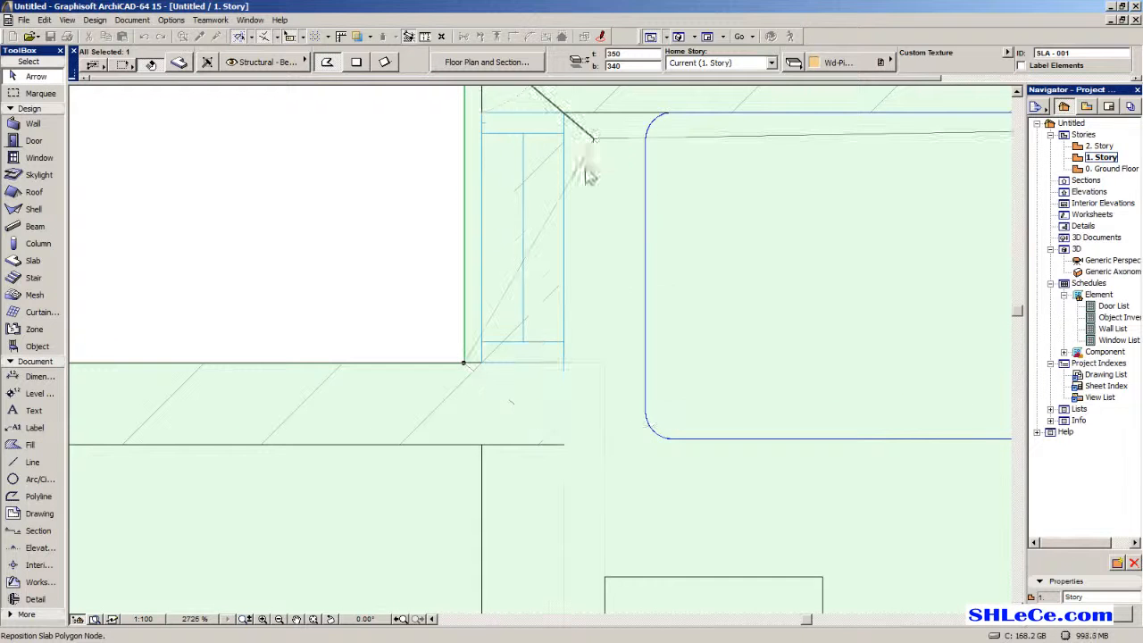
pyautogui.moveTo(581, 166); pyautogui.dragTo(523, 250, button='middle')
pyautogui.click(506, 197)
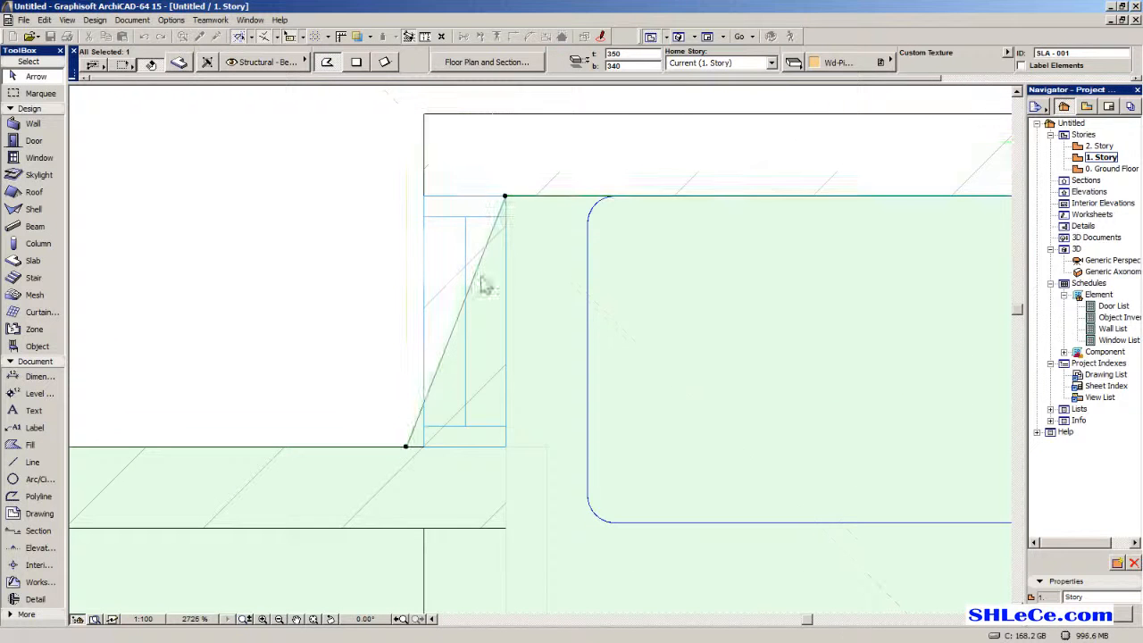
pyautogui.click(406, 447)
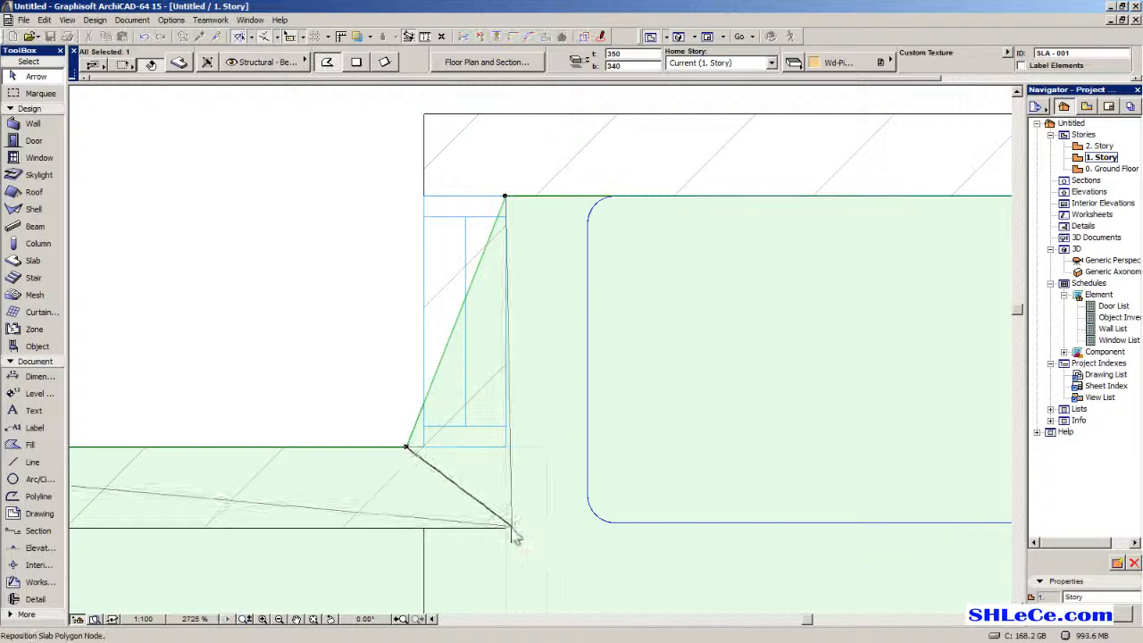
pyautogui.click(505, 527)
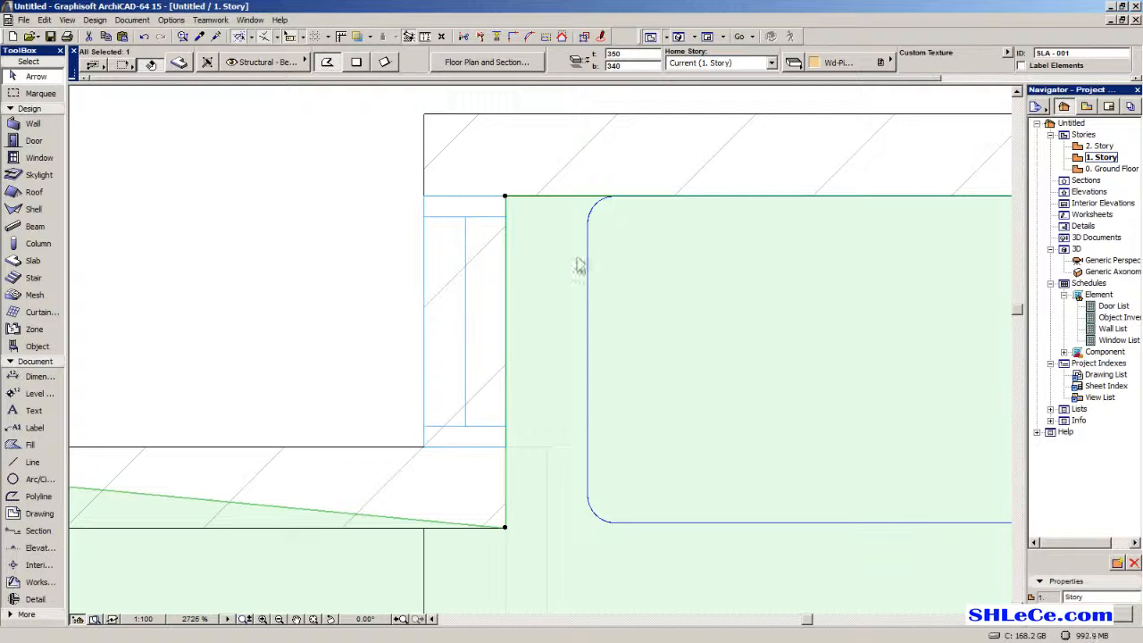
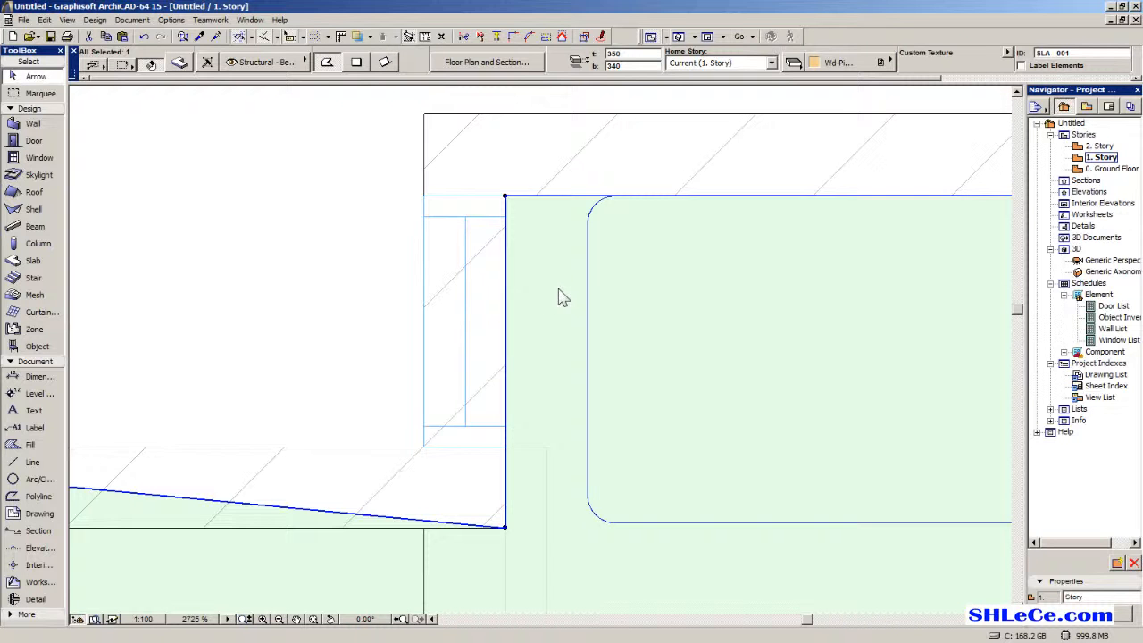
# Move the two slab corners at the wall jog beside the Bath 3 toilet to the inner wall corners.
pyautogui.moveTo(384, 415); pyautogui.dragTo(768, 332, button='middle')
pyautogui.moveTo(147, 412); pyautogui.dragTo(630, 427, button='middle')
pyautogui.click(518, 381)
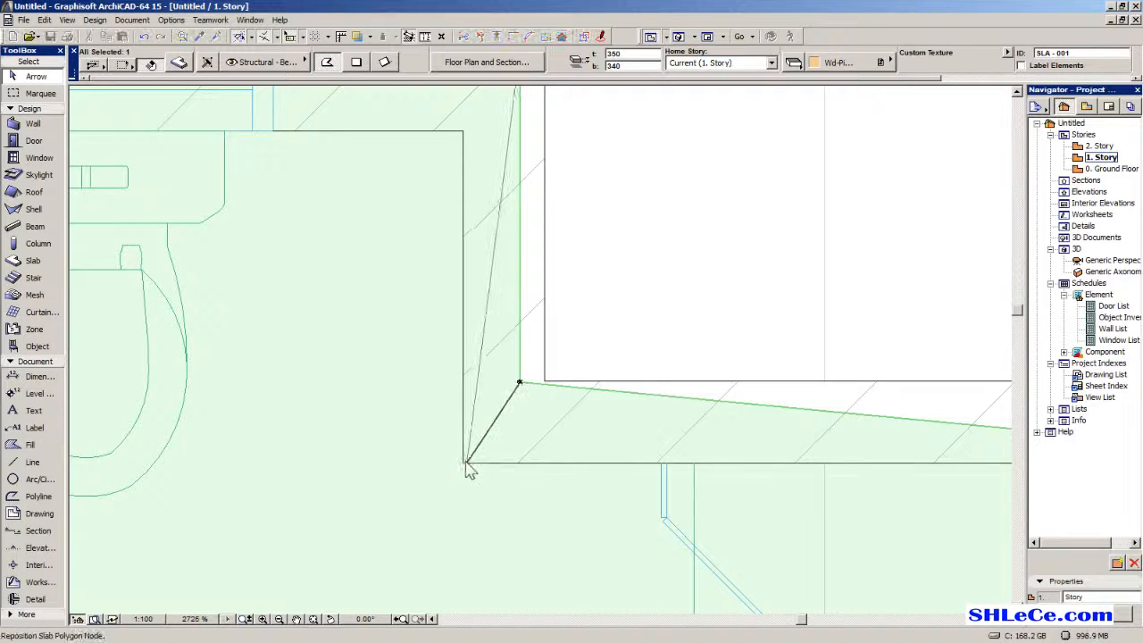
pyautogui.click(463, 462)
pyautogui.scroll(-2, 534, 449)
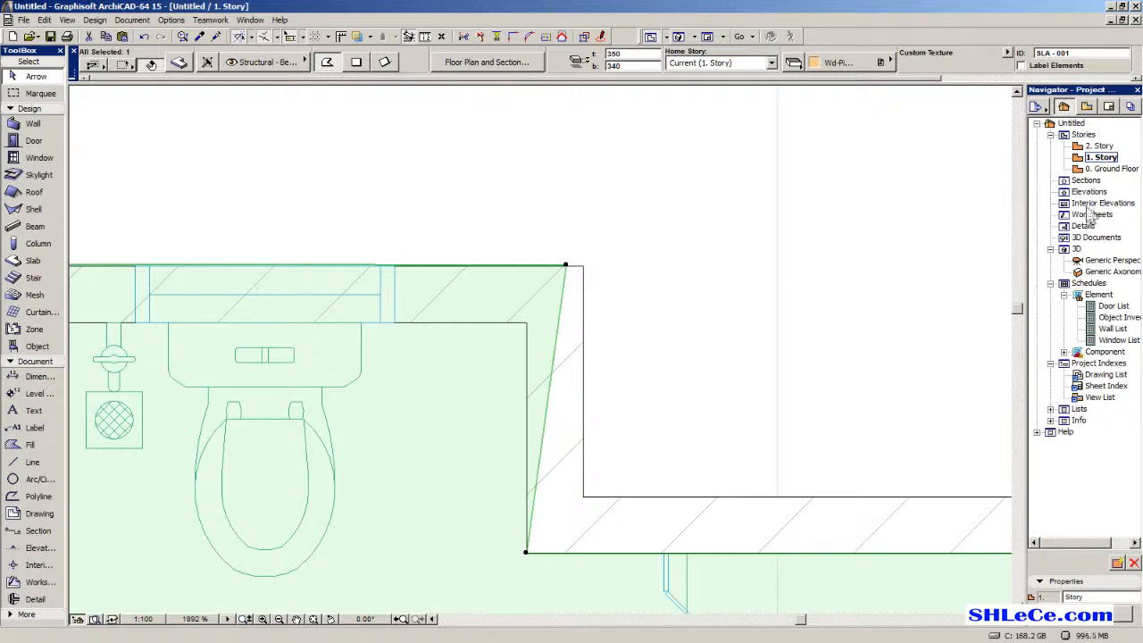
pyautogui.click(566, 267)
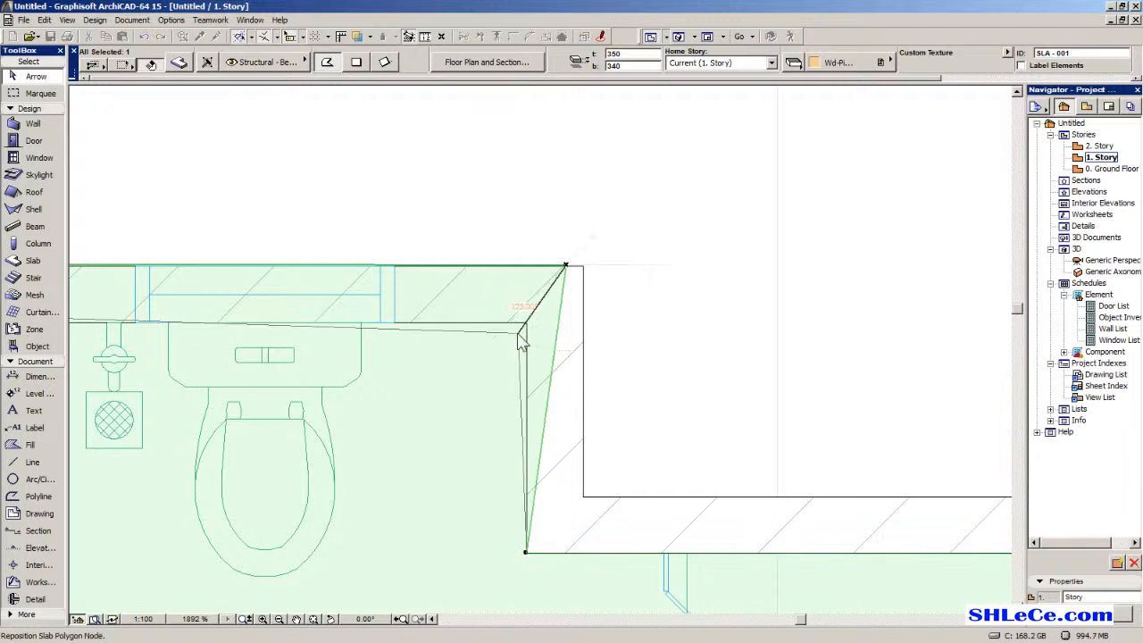
pyautogui.click(527, 323)
# Move the slab's upper left corner at Bath 4 to that bathroom's inner wall corner.
pyautogui.scroll(-4, 394, 473)
pyautogui.moveTo(394, 473); pyautogui.dragTo(727, 347, button='middle')
pyautogui.moveTo(496, 341); pyautogui.dragTo(677, 385, button='middle')
pyautogui.moveTo(168, 326); pyautogui.dragTo(643, 357, button='middle')
pyautogui.scroll(4, 419, 337)
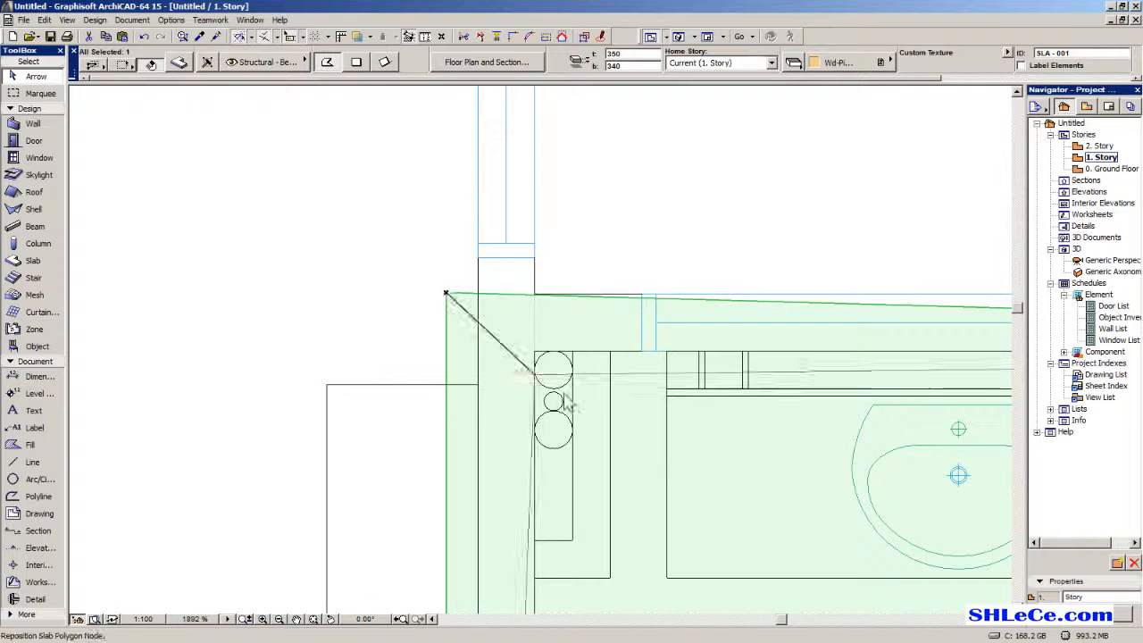
pyautogui.click(445, 292)
pyautogui.click(533, 352)
# Move the slab's Bath 4 corner across to the Bath 3 side of the wall between the two bathrooms.
pyautogui.scroll(-5, 533, 352)
pyautogui.moveTo(450, 478); pyautogui.dragTo(505, 271, button='middle')
pyautogui.scroll(-2, 457, 391)
pyautogui.moveTo(457, 368); pyautogui.dragTo(442, 540, button='middle')
pyautogui.scroll(1, 443, 440)
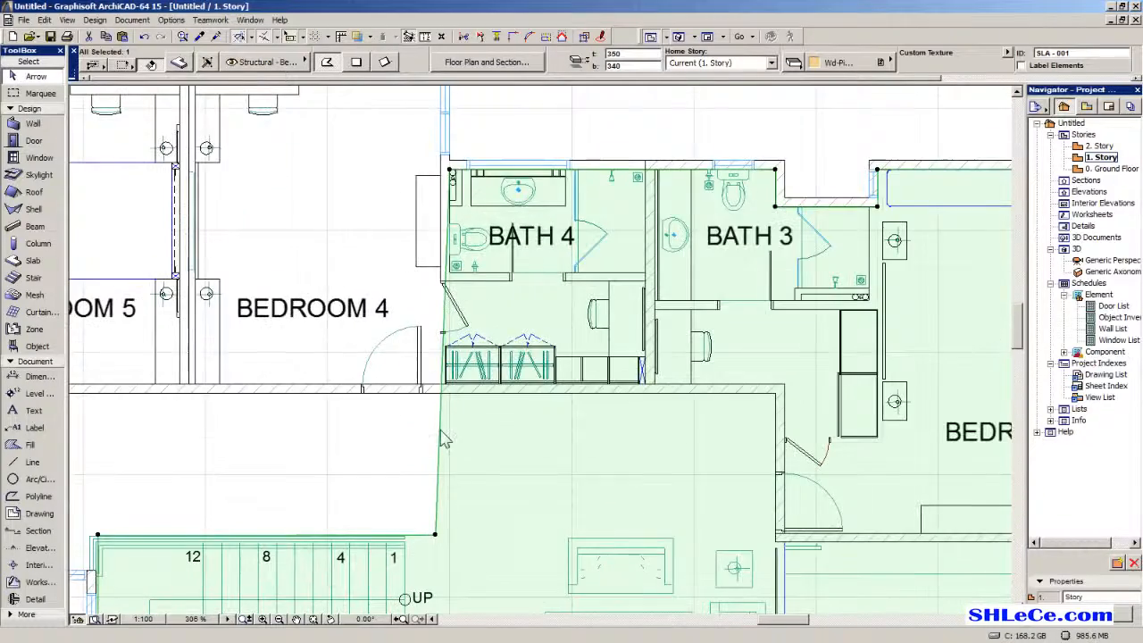
pyautogui.moveTo(446, 441); pyautogui.dragTo(679, 426, button='middle')
pyautogui.moveTo(689, 333); pyautogui.dragTo(453, 393, button='middle')
pyautogui.scroll(2, 504, 207)
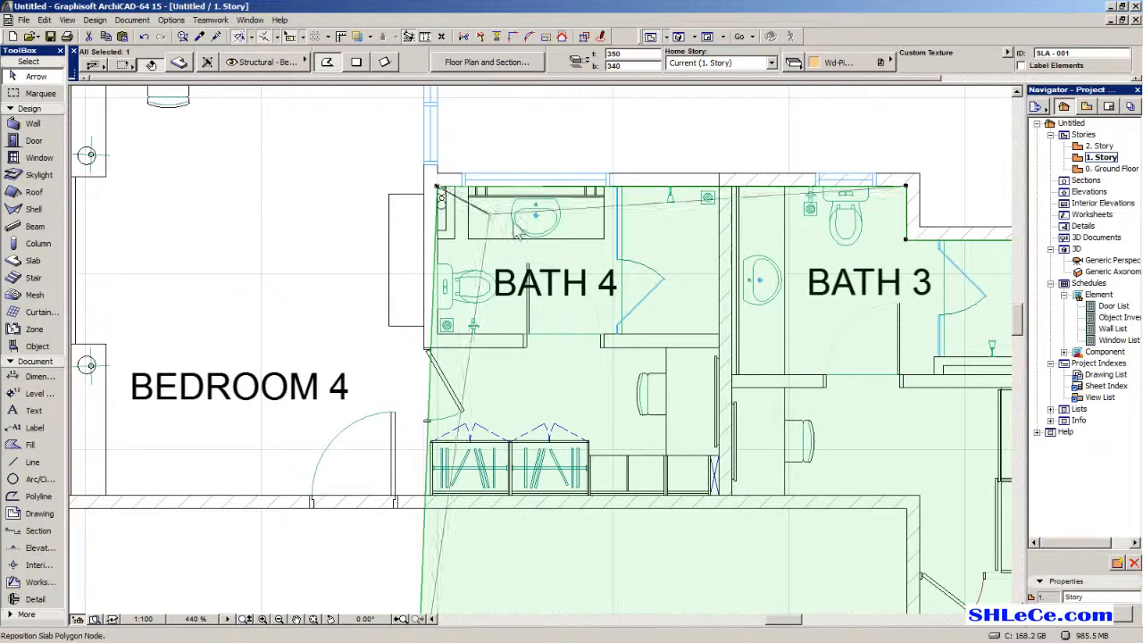
pyautogui.click(437, 186)
pyautogui.scroll(5, 736, 211)
pyautogui.click(727, 150)
# Pull a new corner from the slab's slanted edge to the hallway wall's lower face, in line with the Bath 3 partition.
pyautogui.scroll(-5, 683, 268)
pyautogui.moveTo(670, 572); pyautogui.dragTo(534, 375, button='middle')
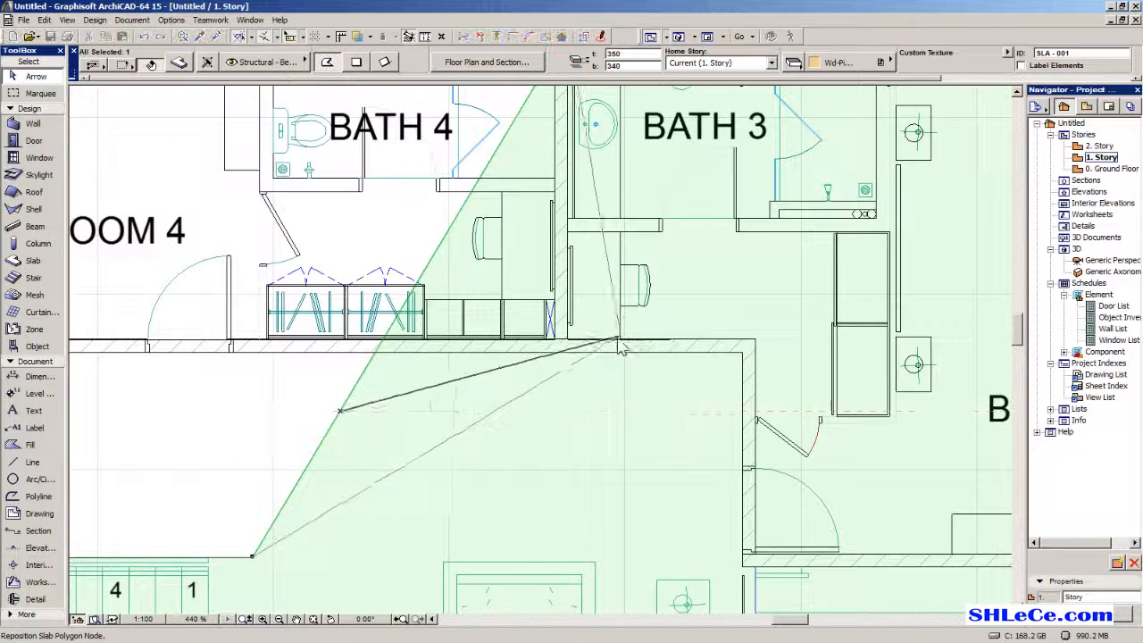
pyautogui.scroll(5, 585, 312)
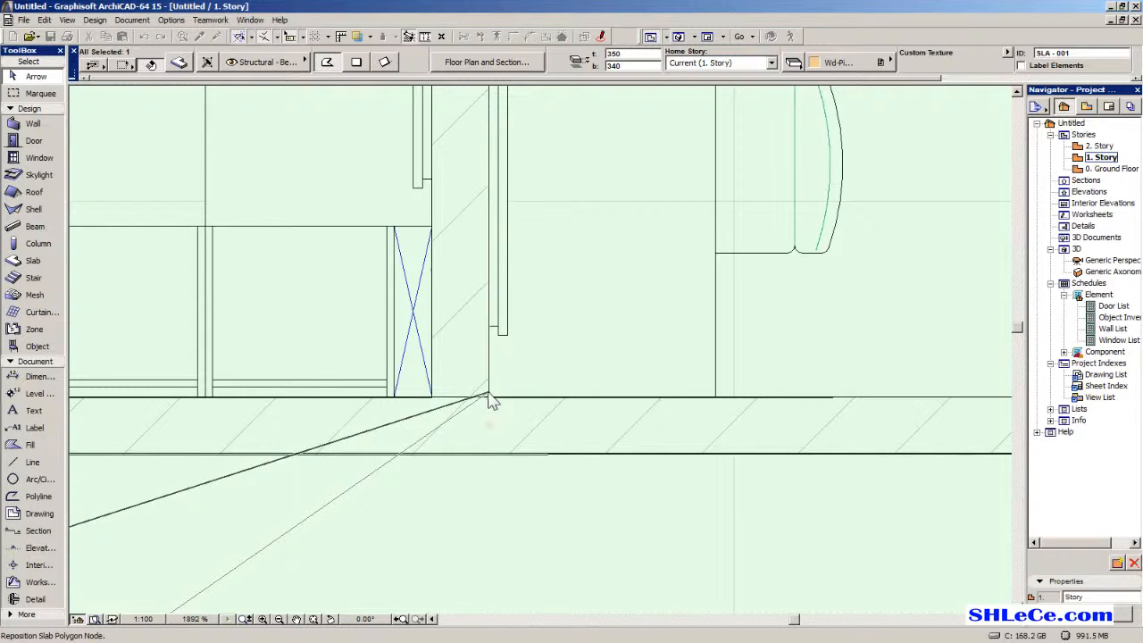
pyautogui.click(488, 461)
pyautogui.scroll(-6, 518, 548)
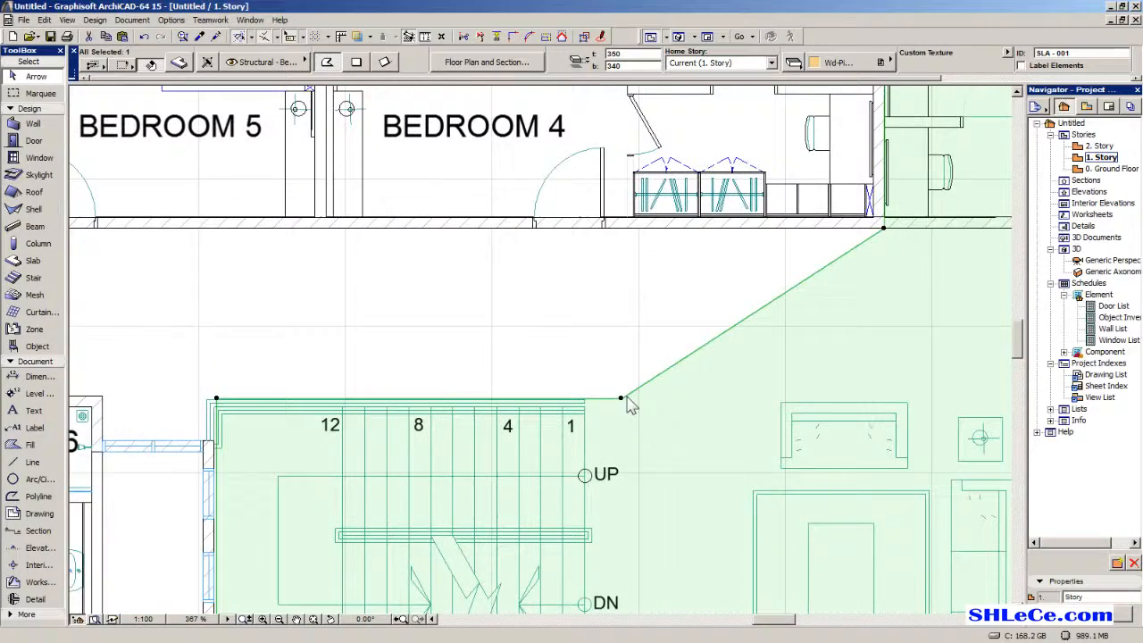
# Move the slab corner above the stairs to the hallway wall corner beside the Bedroom 7 door.
pyautogui.click(620, 398)
pyautogui.scroll(-4, 377, 321)
pyautogui.moveTo(201, 299); pyautogui.dragTo(541, 321, button='middle')
pyautogui.scroll(6, 420, 303)
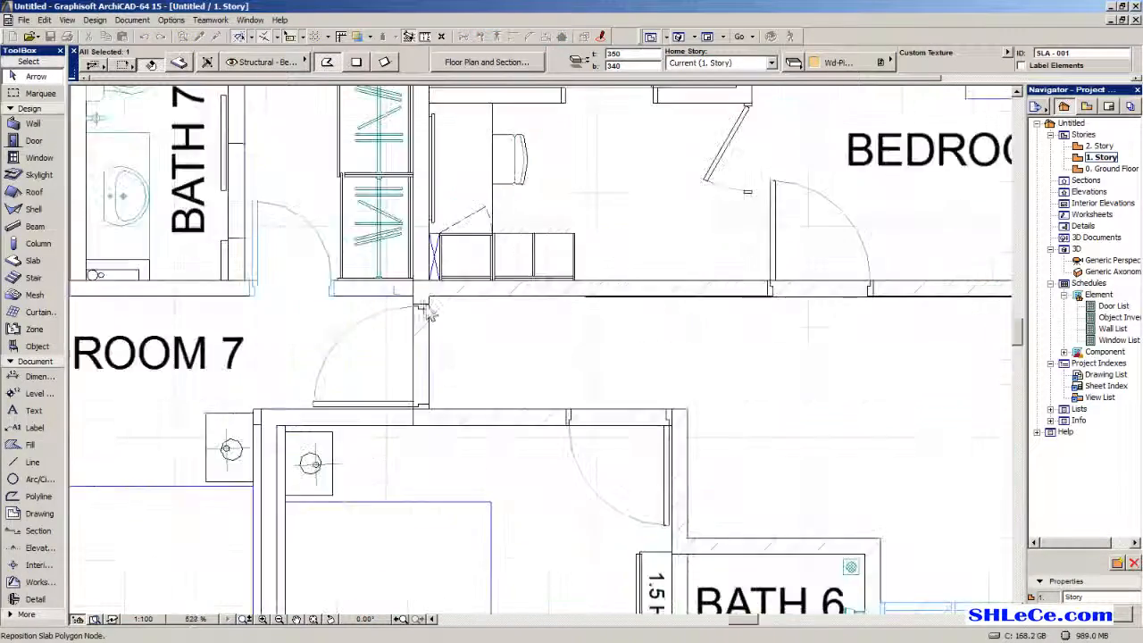
pyautogui.click(437, 307)
# Pull new slab corners to the lower end of the Bedroom 7 door wall and to the Bedroom 6 wall's outer corner.
pyautogui.scroll(-3, 451, 323)
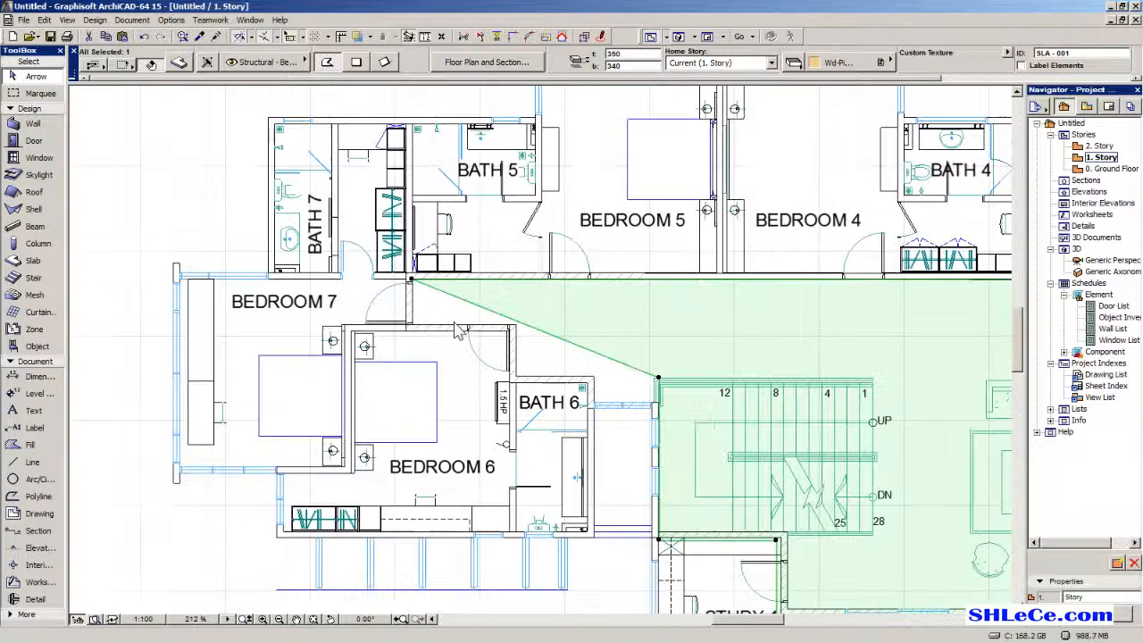
pyautogui.click(546, 333)
pyautogui.scroll(3, 413, 278)
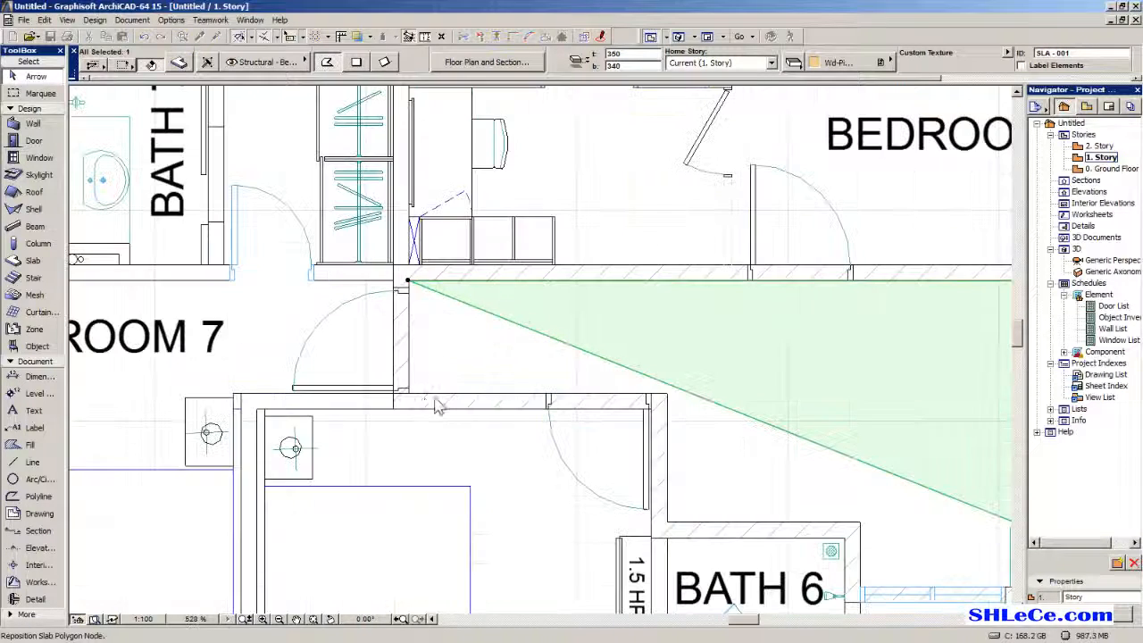
pyautogui.click(409, 396)
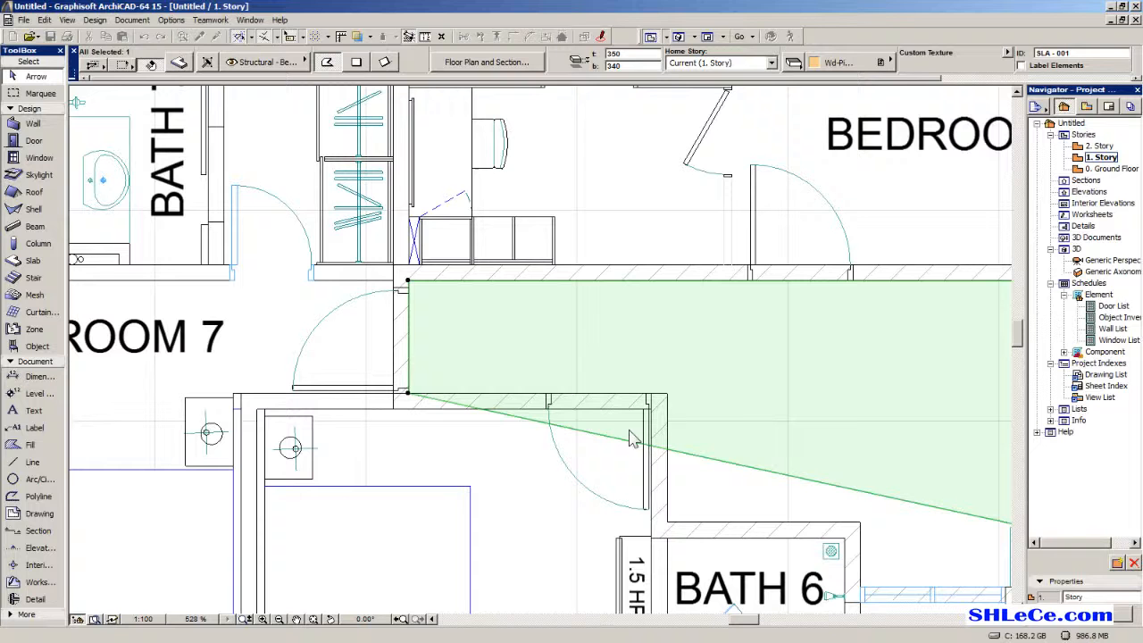
pyautogui.click(686, 452)
pyautogui.click(667, 396)
# Pull new slab corners to both ends of the hallway face of Bath 6's upper wall.
pyautogui.moveTo(719, 459); pyautogui.dragTo(484, 344, button='middle')
pyautogui.click(631, 337)
pyautogui.click(540, 433)
pyautogui.scroll(3, 518, 346)
pyautogui.click(535, 362)
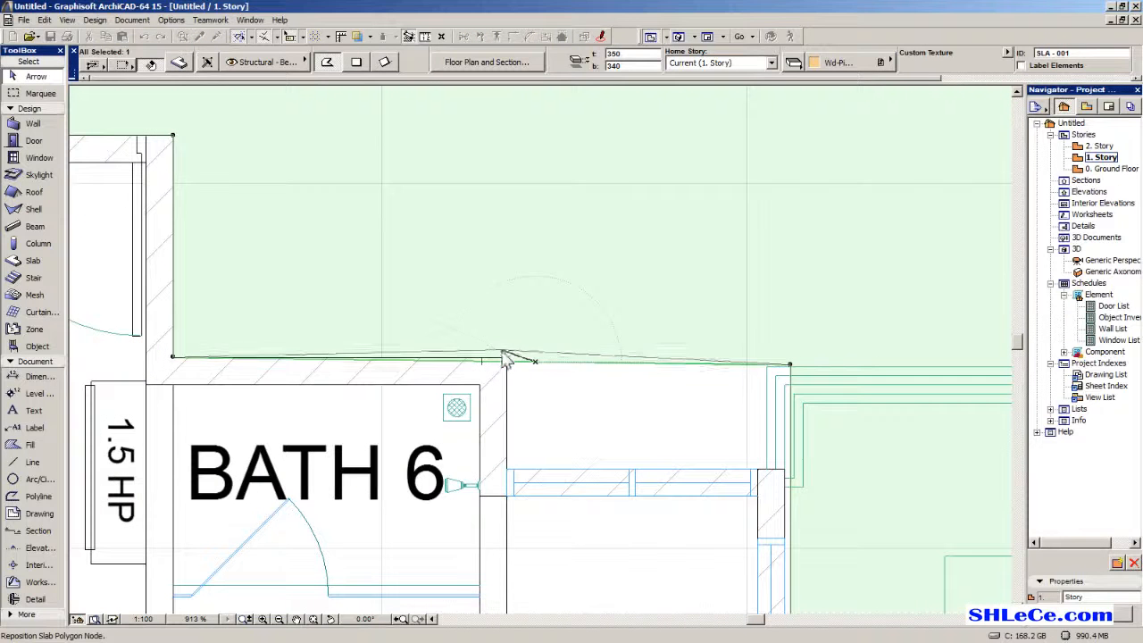
pyautogui.click(505, 362)
# Pull a new corner from the slab's edge beside Bath 6 down to the window wall's junction with the bathroom wall.
pyautogui.click(578, 403)
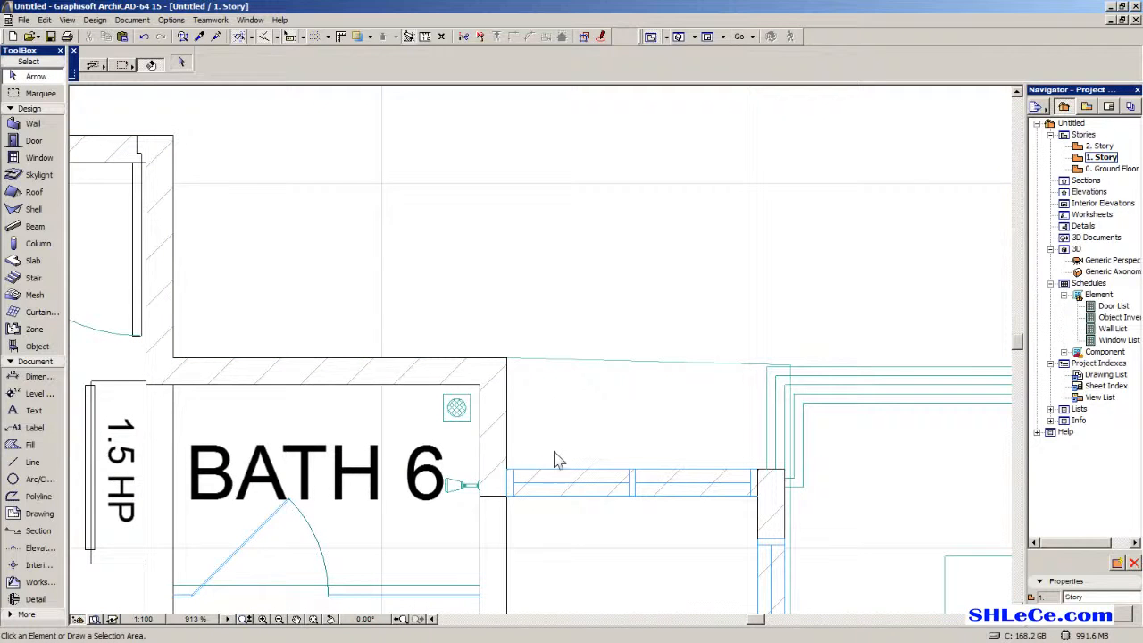
pyautogui.click(571, 368)
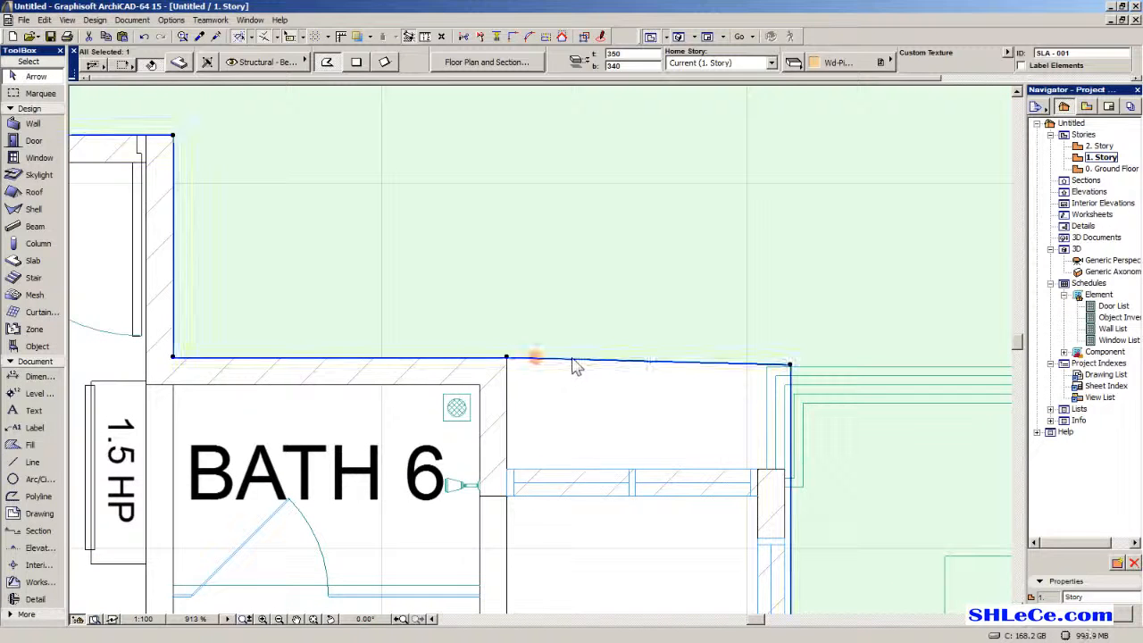
pyautogui.click(573, 362)
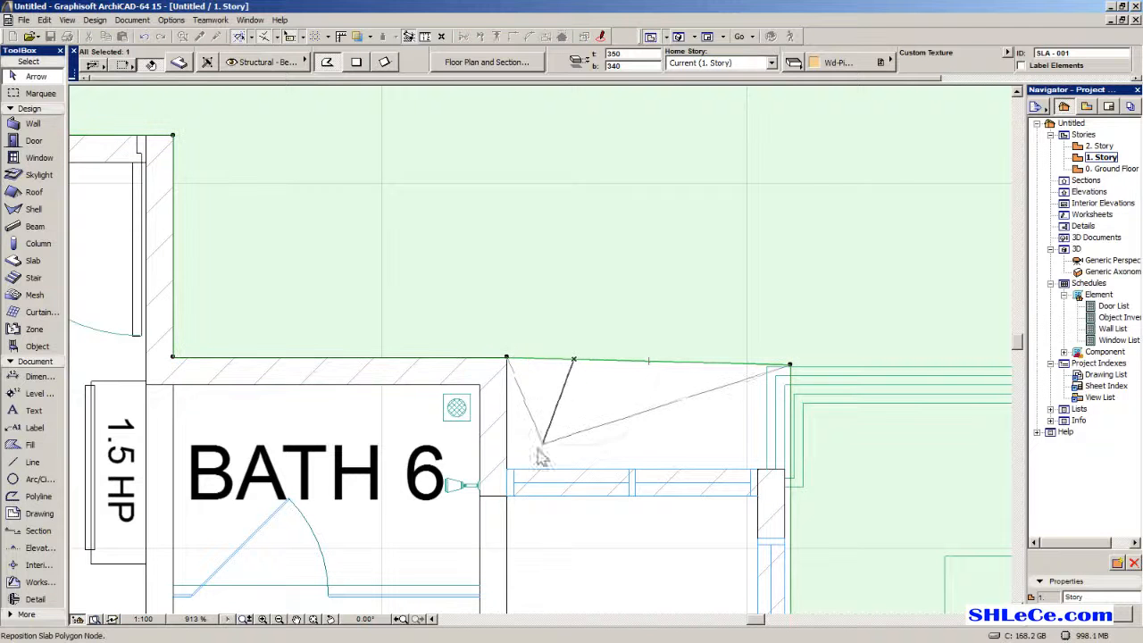
pyautogui.click(508, 469)
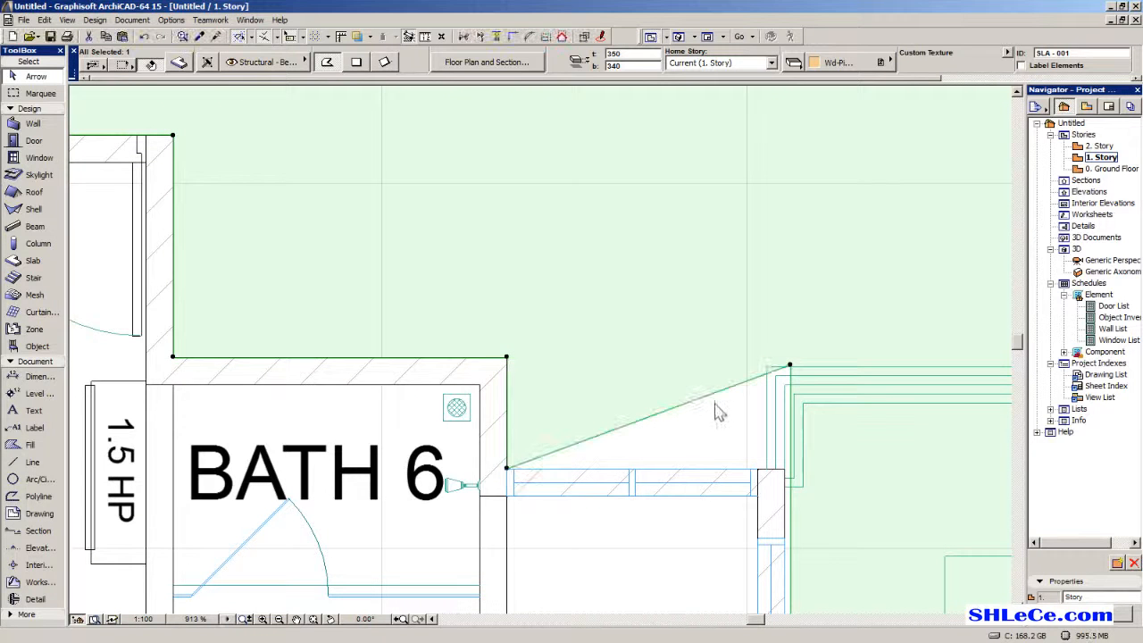
# Pull a new slab corner to the stairwell's upper left wall corner and merge the surplus corner above into it.
pyautogui.moveTo(739, 407); pyautogui.dragTo(506, 299, button='middle')
pyautogui.scroll(-4, 593, 323)
pyautogui.moveTo(593, 333); pyautogui.dragTo(440, 277, button='middle')
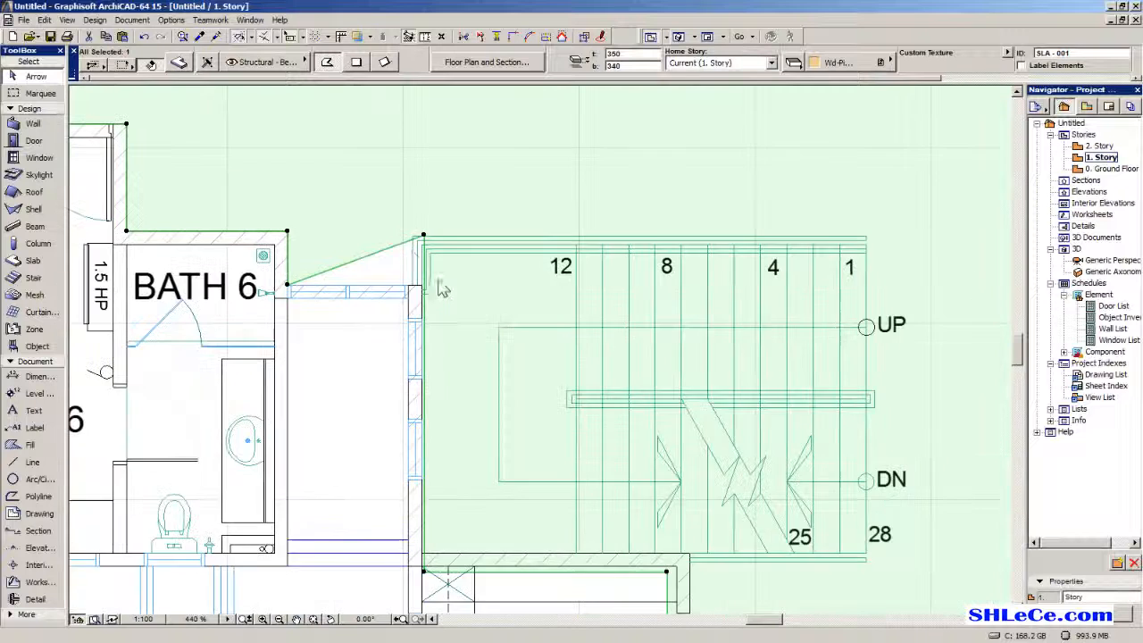
pyautogui.scroll(5, 412, 250)
pyautogui.click(378, 242)
pyautogui.click(342, 250)
pyautogui.click(341, 250)
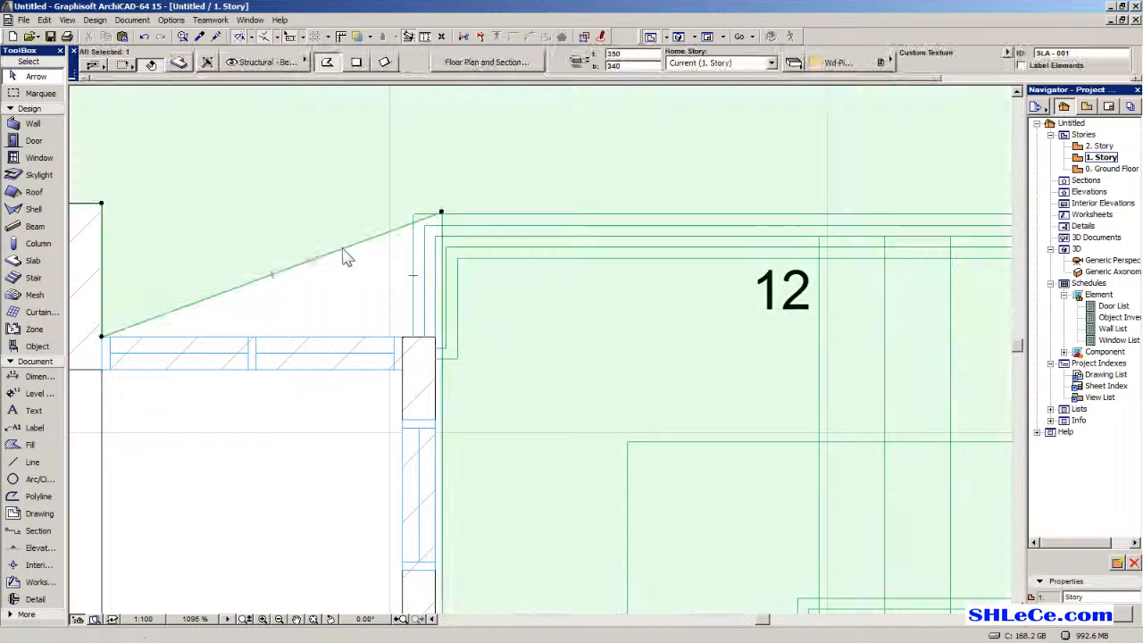
pyautogui.click(438, 344)
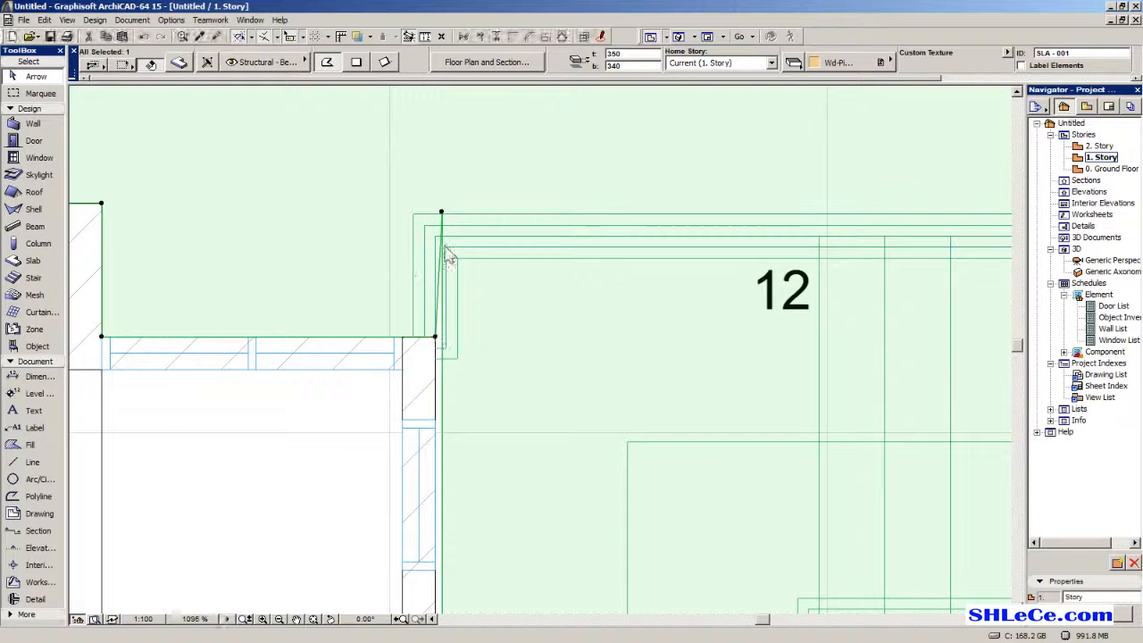
pyautogui.scroll(5, 437, 351)
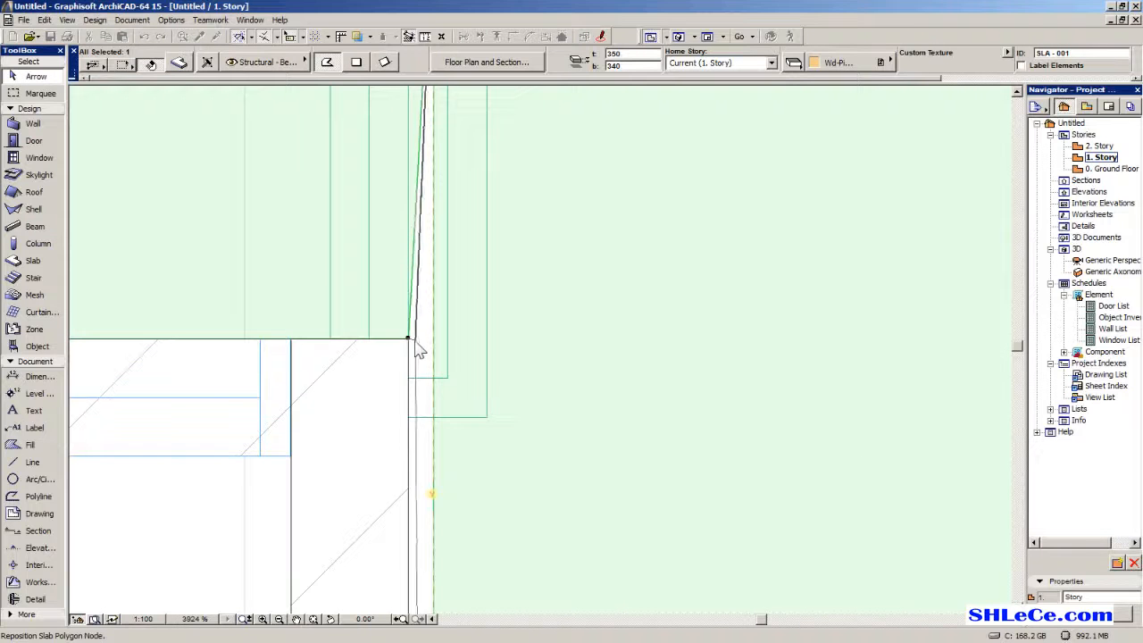
pyautogui.scroll(-8, 416, 349)
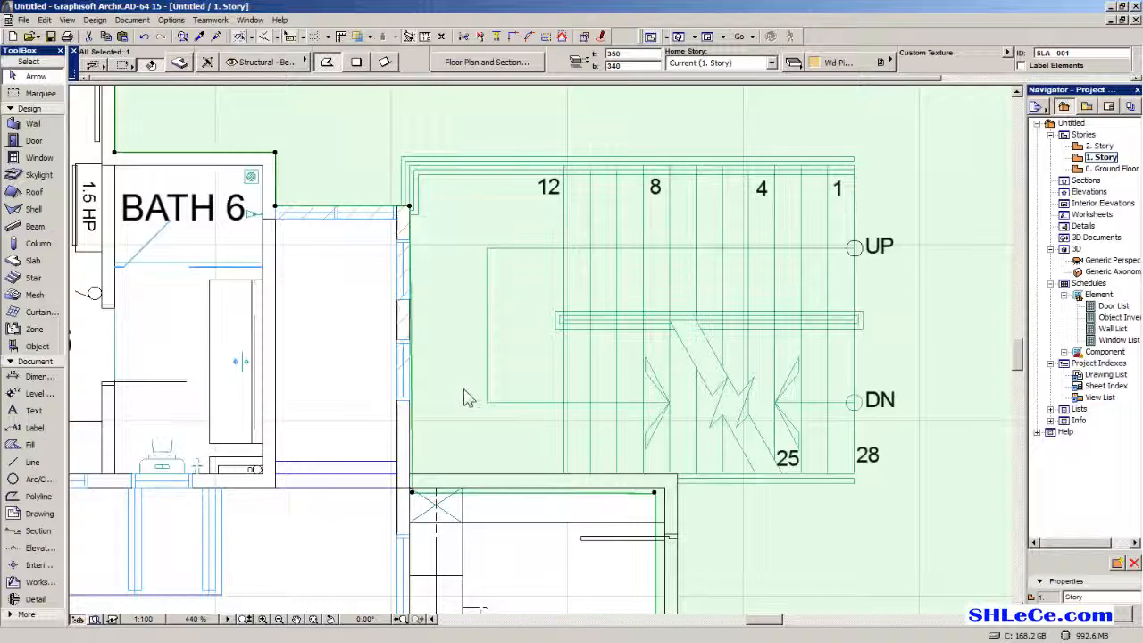
# Move the two slab corners below the stairs onto the stair-side corners of the Study 1 wall.
pyautogui.moveTo(479, 448); pyautogui.dragTo(452, 309, button='middle')
pyautogui.scroll(6, 406, 407)
pyautogui.moveTo(477, 417); pyautogui.dragTo(463, 320)
pyautogui.scroll(-4, 482, 397)
pyautogui.moveTo(488, 424); pyautogui.dragTo(271, 352, button='middle')
pyautogui.scroll(4, 738, 340)
pyautogui.moveTo(738, 340); pyautogui.dragTo(571, 343, button='middle')
pyautogui.moveTo(457, 325); pyautogui.dragTo(536, 256)
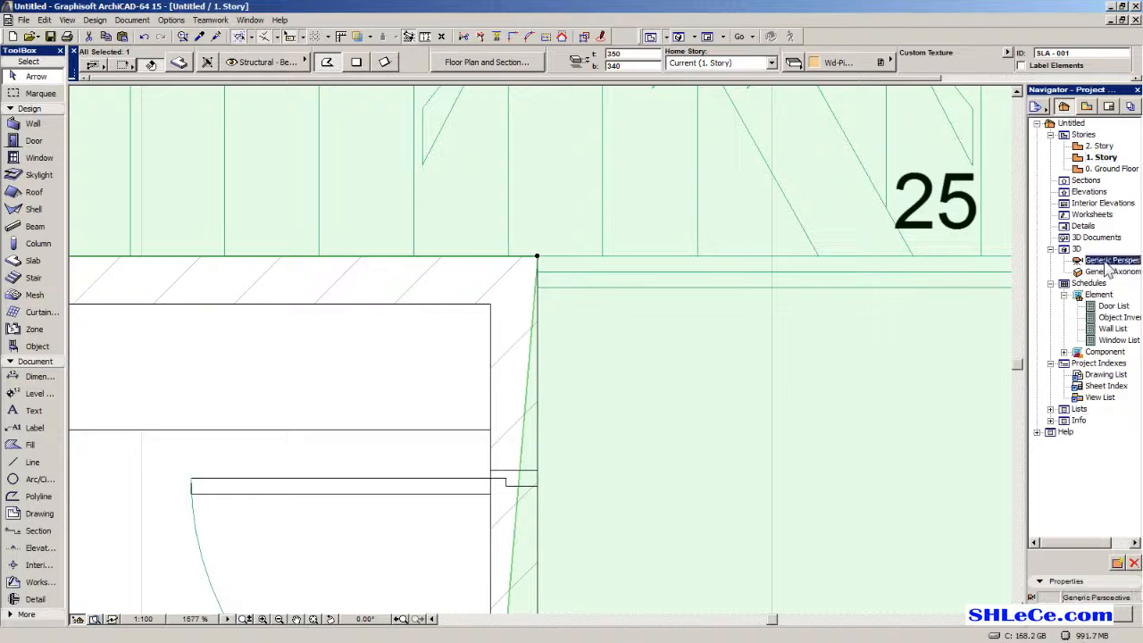
# Examine the slab edges against the outer walls in the 3D perspective.
pyautogui.doubleClick(1105, 263)
pyautogui.scroll(-3, 534, 357)
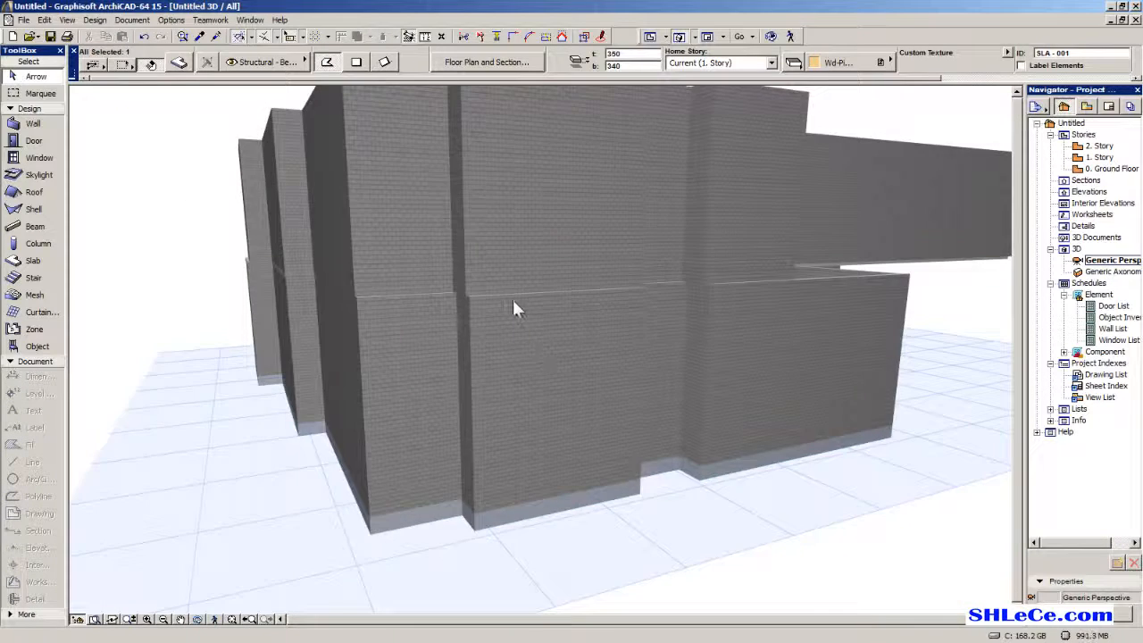
pyautogui.scroll(-2, 503, 317)
pyautogui.keyDown('shift'); pyautogui.moveTo(618, 290); pyautogui.dragTo(684, 432, button='middle'); pyautogui.keyUp('shift')
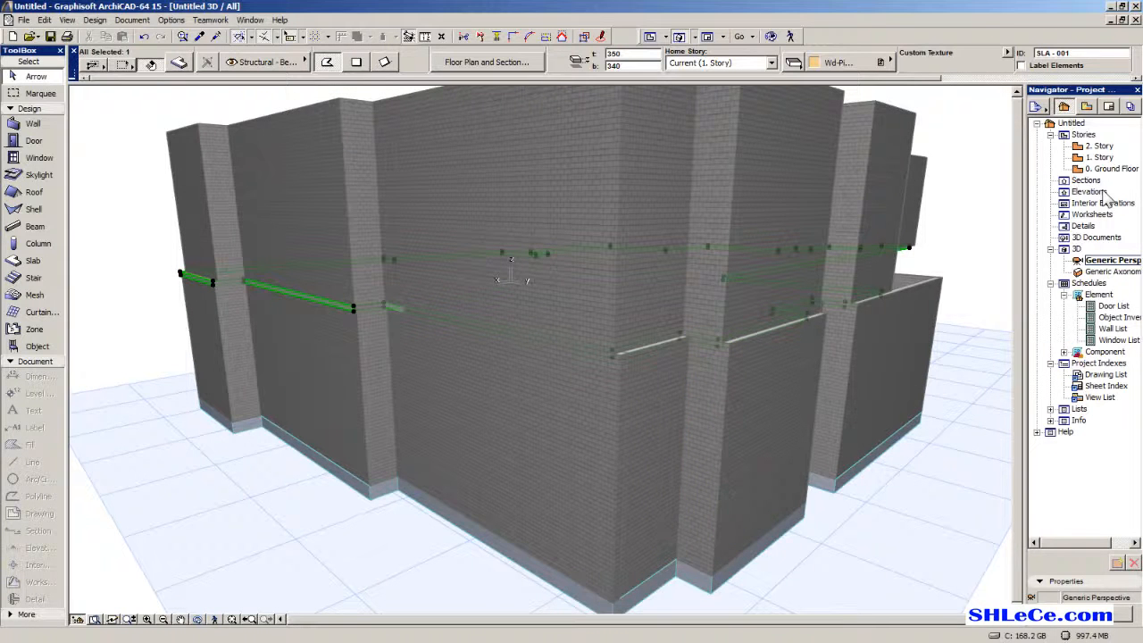
# Return to the 1. Story plan and move the slab corner beside Study 1 up to the inner wall corner.
pyautogui.doubleClick(1099, 157)
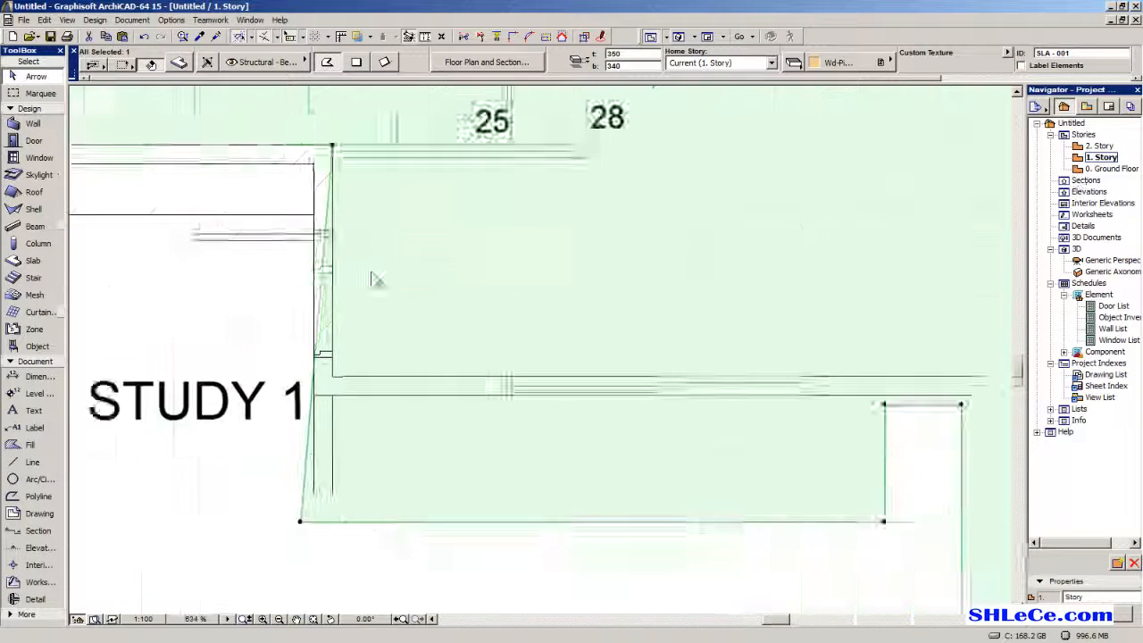
pyautogui.scroll(2, 338, 427)
pyautogui.moveTo(273, 433); pyautogui.dragTo(324, 229)
pyautogui.click(319, 222)
pyautogui.moveTo(964, 376); pyautogui.dragTo(572, 379, button='middle')
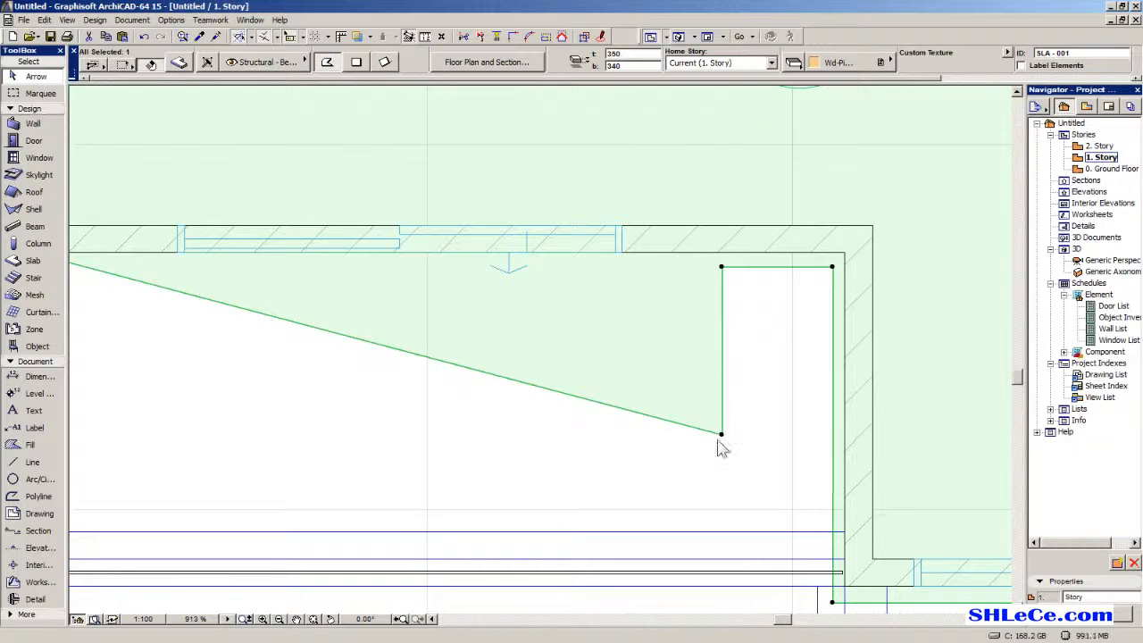
# Move the slab corners at both ends of the lounge's lower side wall to that wall's inner face corners.
pyautogui.moveTo(721, 436); pyautogui.dragTo(875, 224)
pyautogui.click(874, 226)
pyautogui.scroll(-4, 866, 234)
pyautogui.moveTo(794, 299); pyautogui.dragTo(358, 295, button='middle')
pyautogui.scroll(5, 429, 384)
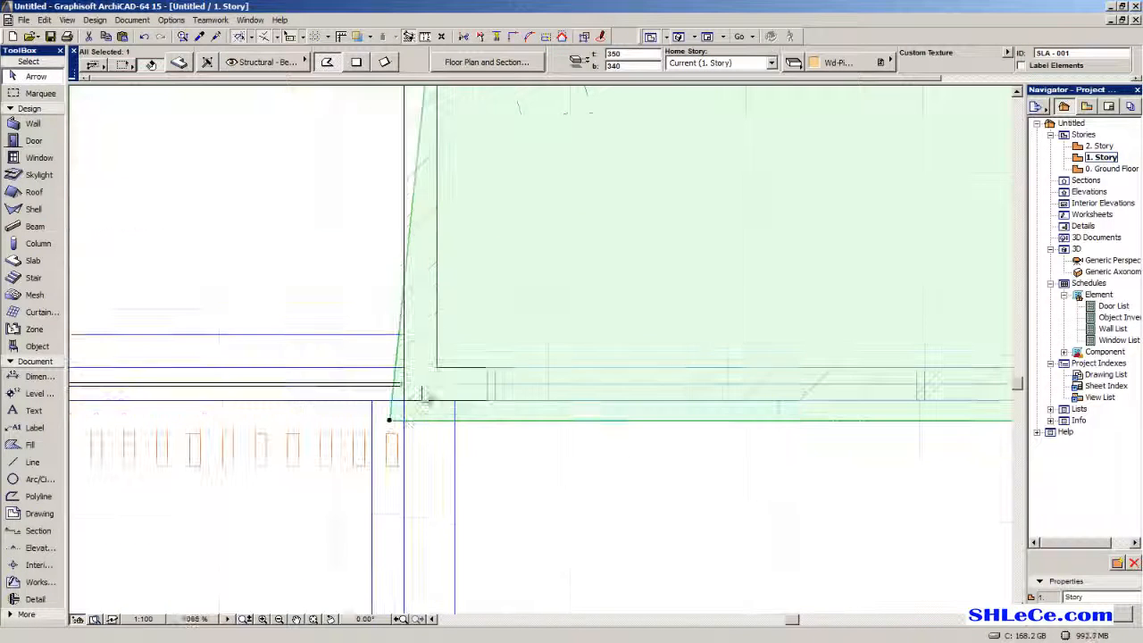
pyautogui.moveTo(389, 419); pyautogui.dragTo(437, 378)
pyautogui.click(437, 368)
# Move the two slab corners at the jog in the lower window wall to the inner wall corners.
pyautogui.scroll(-4, 504, 330)
pyautogui.moveTo(571, 366); pyautogui.dragTo(274, 417, button='middle')
pyautogui.scroll(4, 584, 455)
pyautogui.moveTo(555, 338); pyautogui.dragTo(604, 366, button='middle')
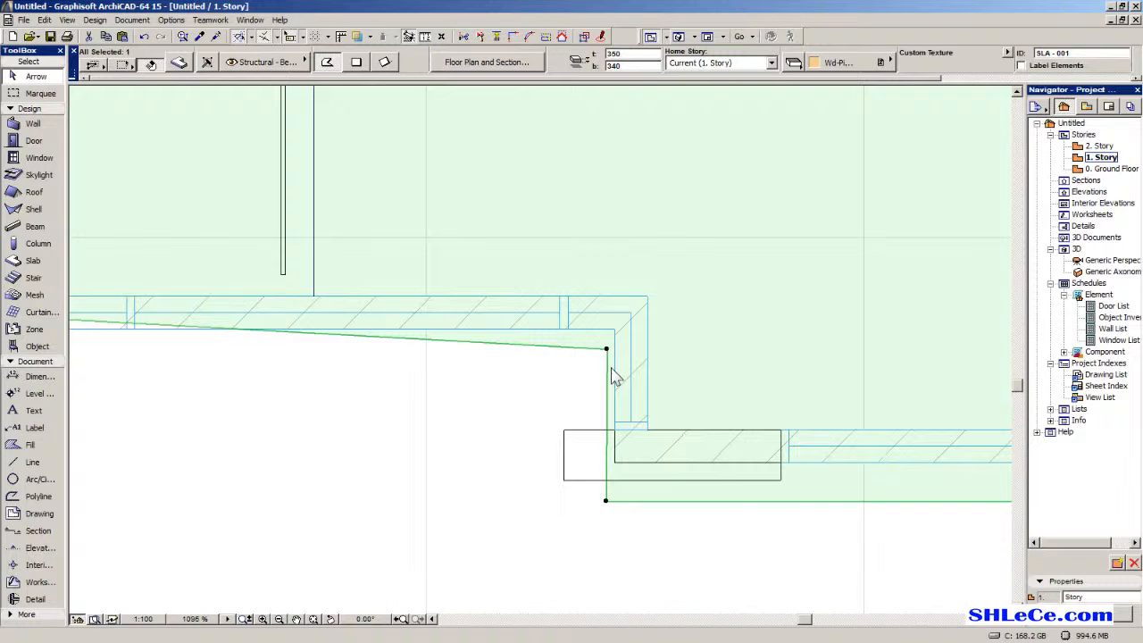
pyautogui.click(606, 350)
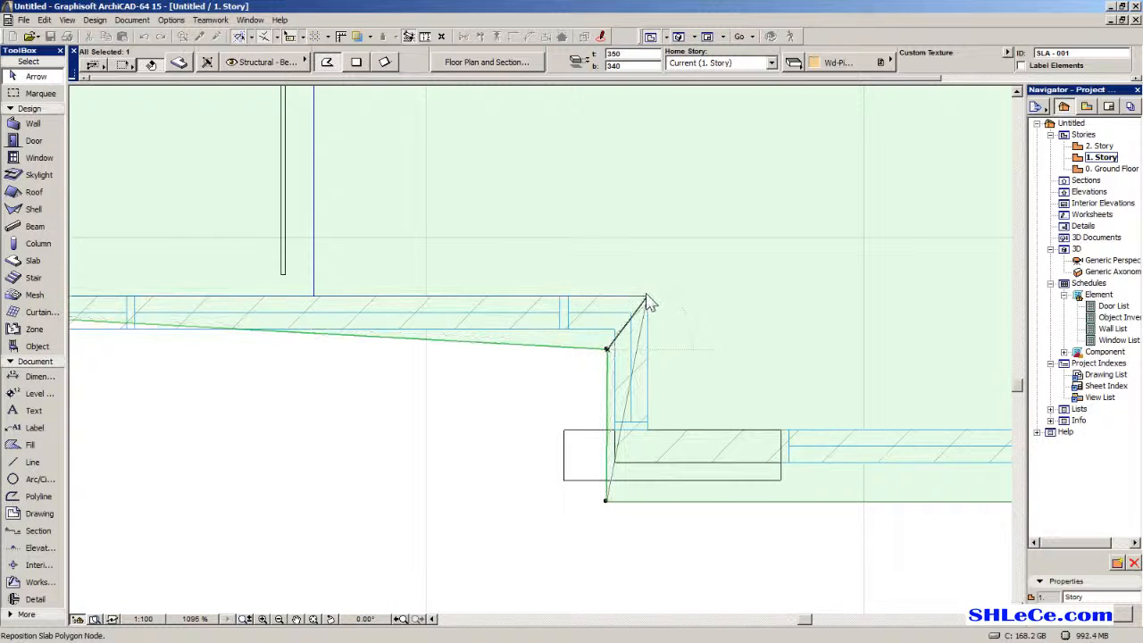
pyautogui.click(646, 296)
pyautogui.click(606, 500)
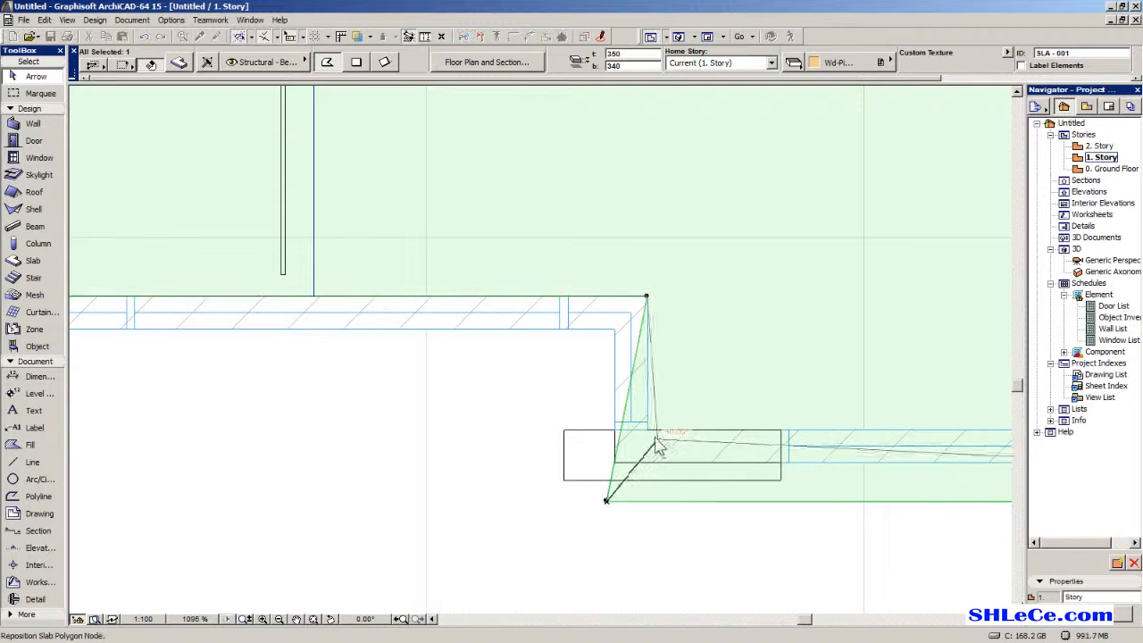
pyautogui.click(646, 429)
# Move the slab's lower right corner up to the outer corner of the corner wall outline.
pyautogui.scroll(-3, 706, 440)
pyautogui.scroll(2, 706, 439)
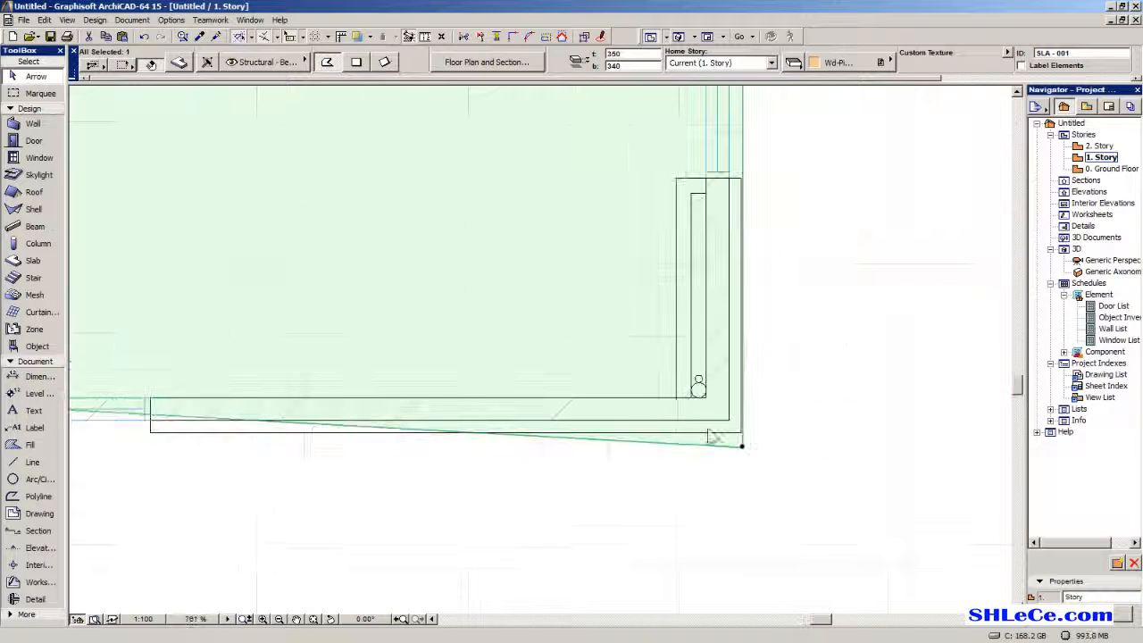
pyautogui.click(742, 447)
pyautogui.click(740, 434)
# Move the two slab corners at the lower jog of the right-hand window wall to the inner wall corners.
pyautogui.scroll(-4, 727, 405)
pyautogui.scroll(6, 728, 405)
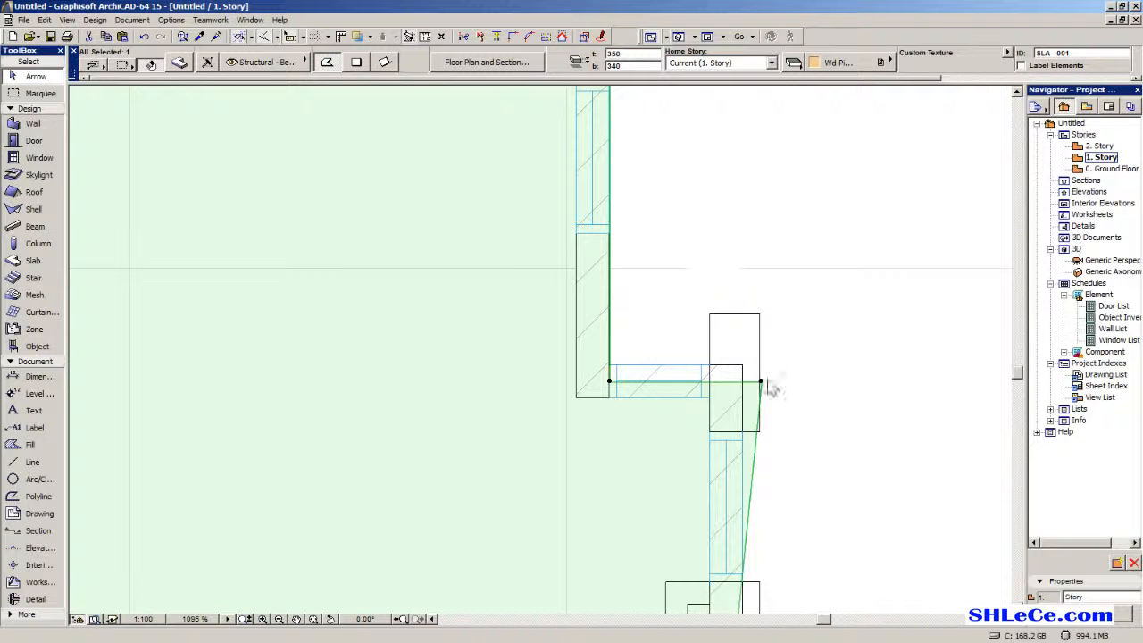
pyautogui.click(759, 381)
pyautogui.click(757, 457)
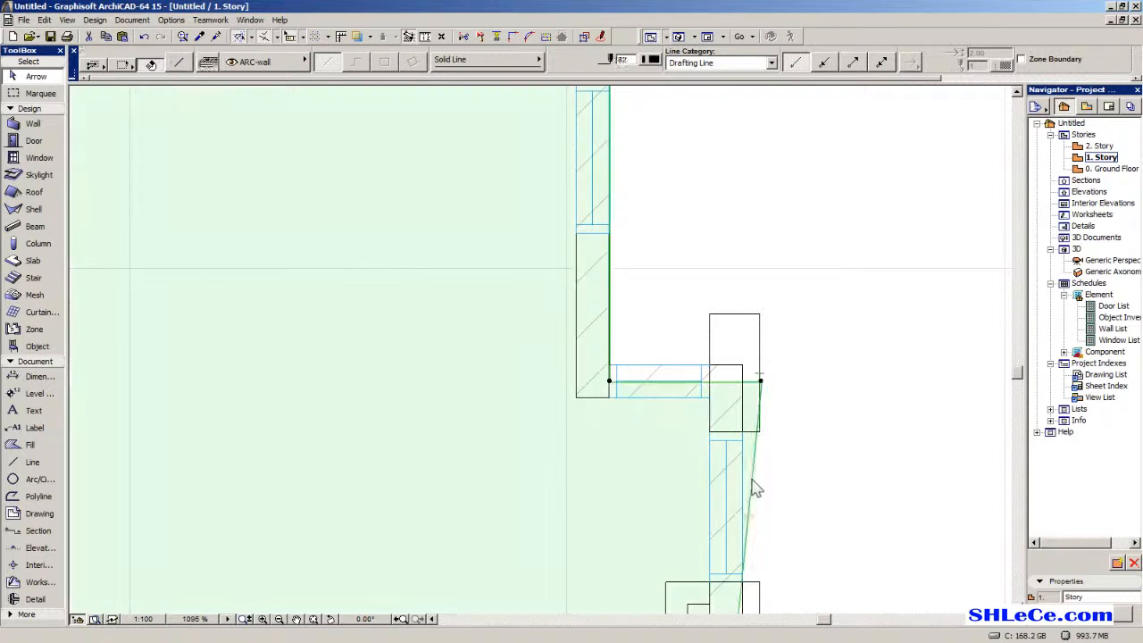
pyautogui.moveTo(760, 381); pyautogui.dragTo(708, 396)
pyautogui.moveTo(610, 383); pyautogui.dragTo(576, 397)
# Move the two slab corners at the wall jog below Bedroom 3 to the inner wall corners.
pyautogui.scroll(-5, 597, 379)
pyautogui.moveTo(601, 384); pyautogui.dragTo(652, 567, button='middle')
pyautogui.moveTo(668, 181); pyautogui.dragTo(668, 388, button='middle')
pyautogui.scroll(6, 641, 226)
pyautogui.moveTo(672, 389); pyautogui.dragTo(669, 387)
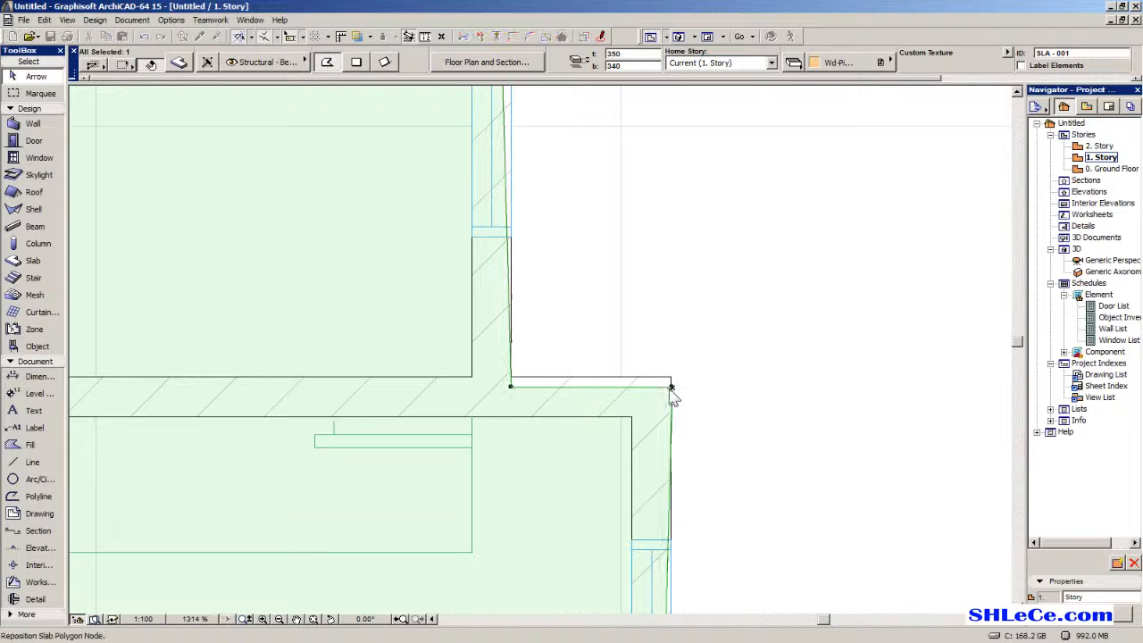
pyautogui.click(631, 417)
pyautogui.moveTo(512, 389); pyautogui.dragTo(511, 416)
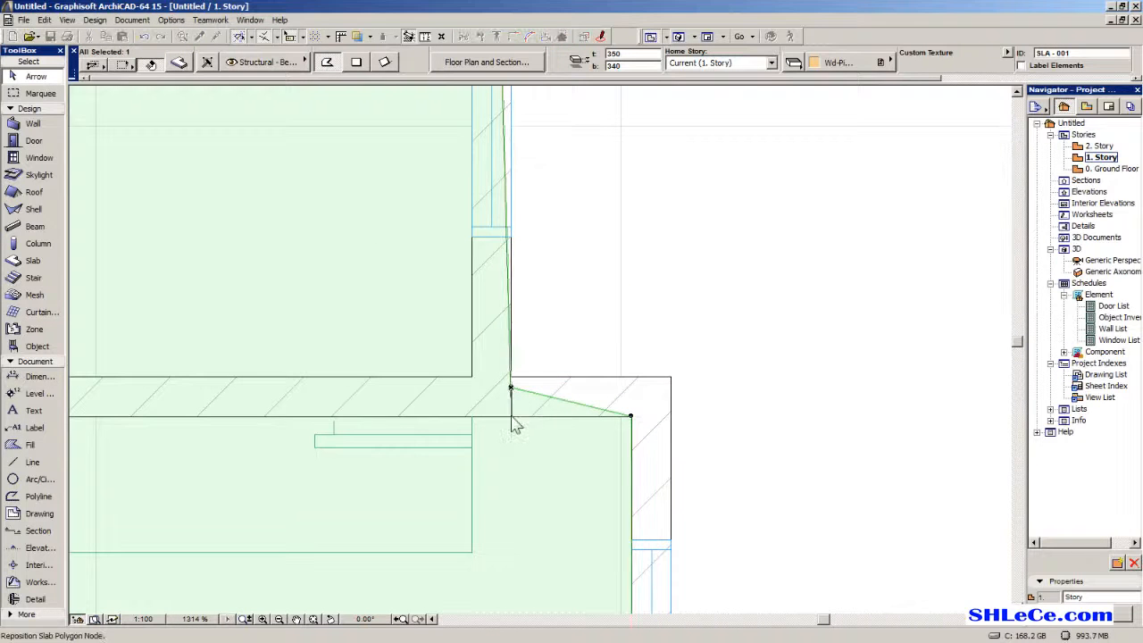
pyautogui.click(471, 379)
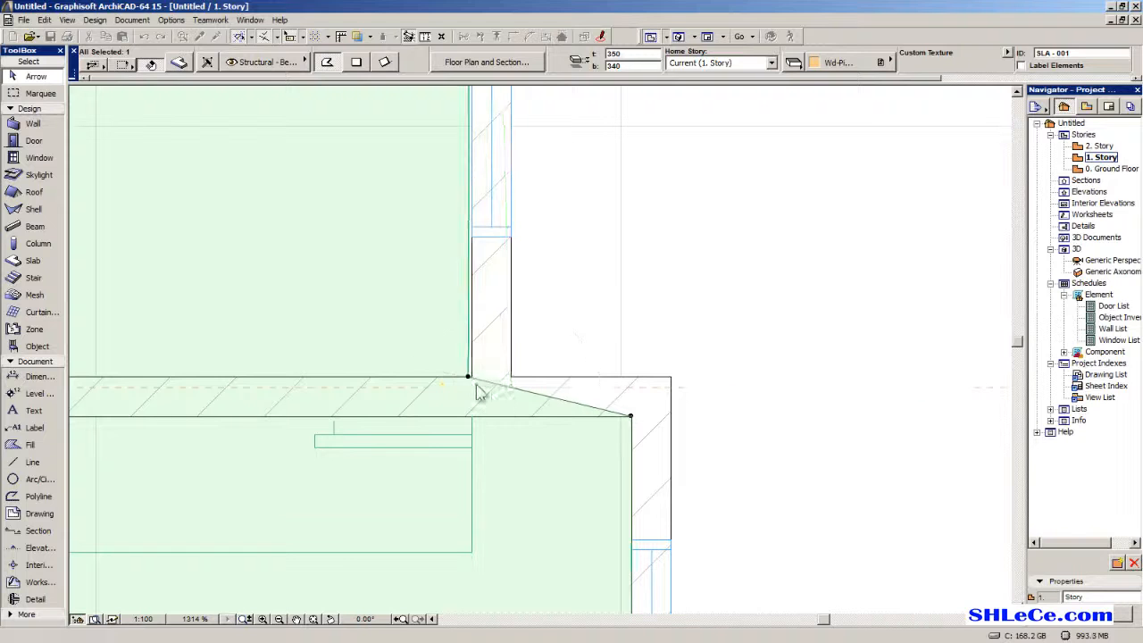
# Pull a new corner from the slanted edge to the lower wall face and align the Bedroom 3 corner with the inner wall line.
pyautogui.moveTo(492, 398); pyautogui.dragTo(639, 368, button='middle')
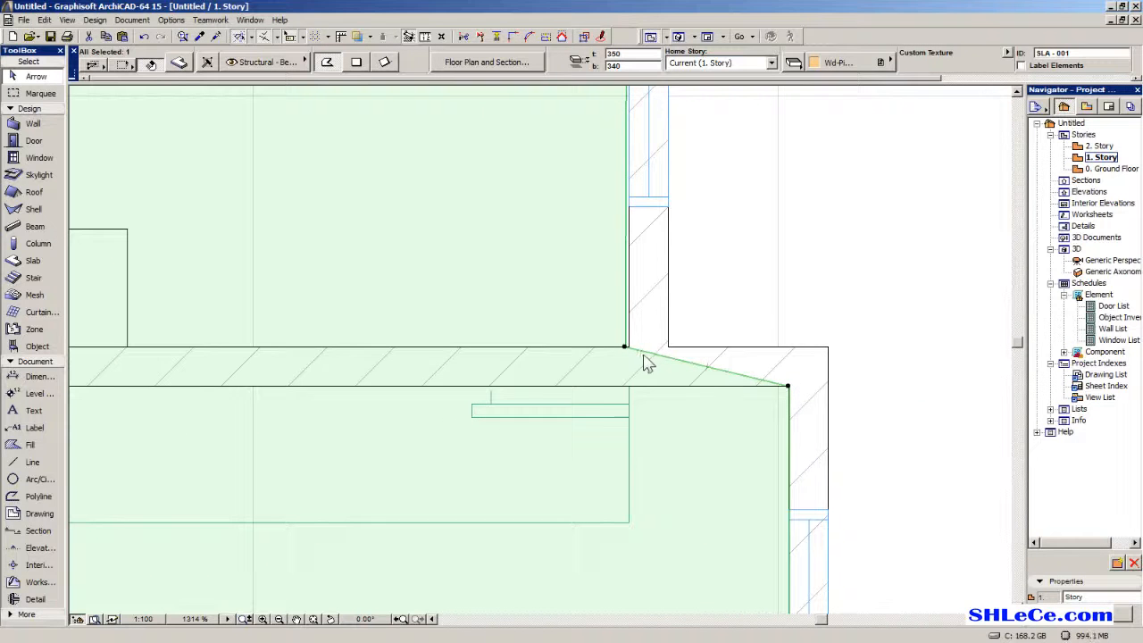
pyautogui.moveTo(642, 355); pyautogui.dragTo(629, 386)
pyautogui.click(629, 386)
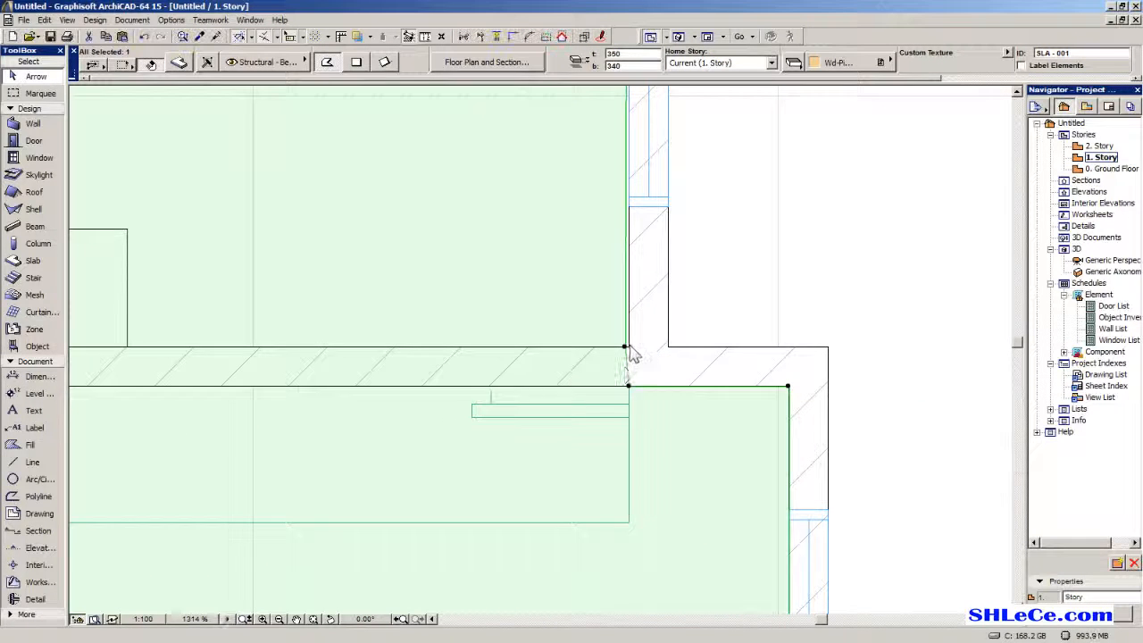
pyautogui.scroll(5, 630, 355)
pyautogui.moveTo(613, 337); pyautogui.dragTo(630, 345)
pyautogui.click(627, 341)
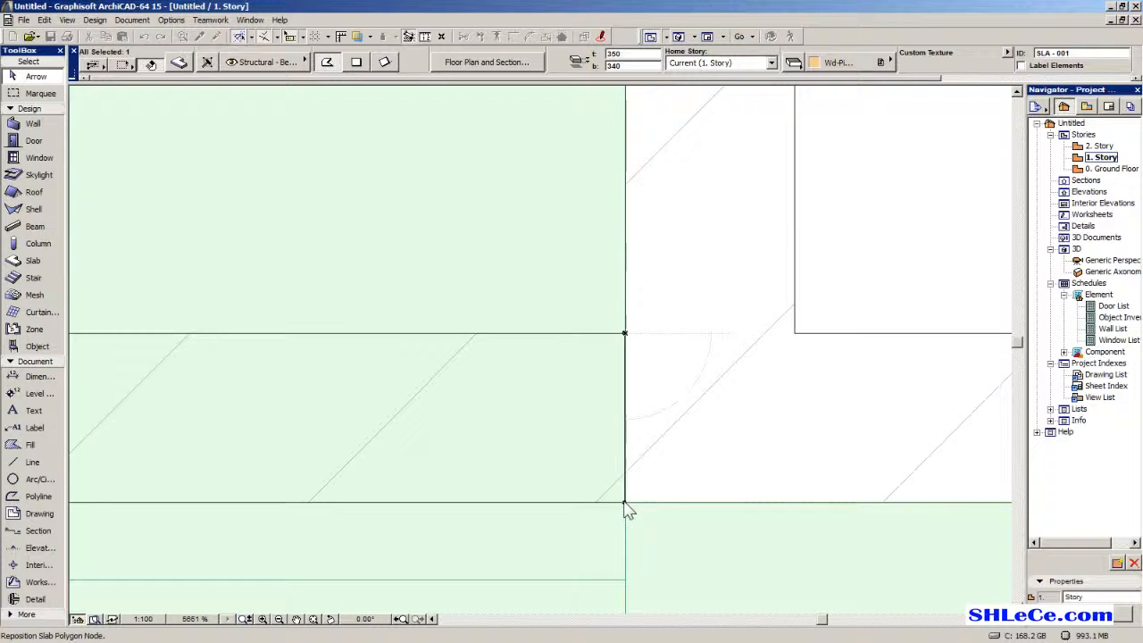
pyautogui.scroll(-9, 629, 508)
pyautogui.scroll(-3, 714, 151)
# Examine the fitted slab from several sides in the 3D perspective and return to the 1. Story plan.
pyautogui.click(1112, 260)
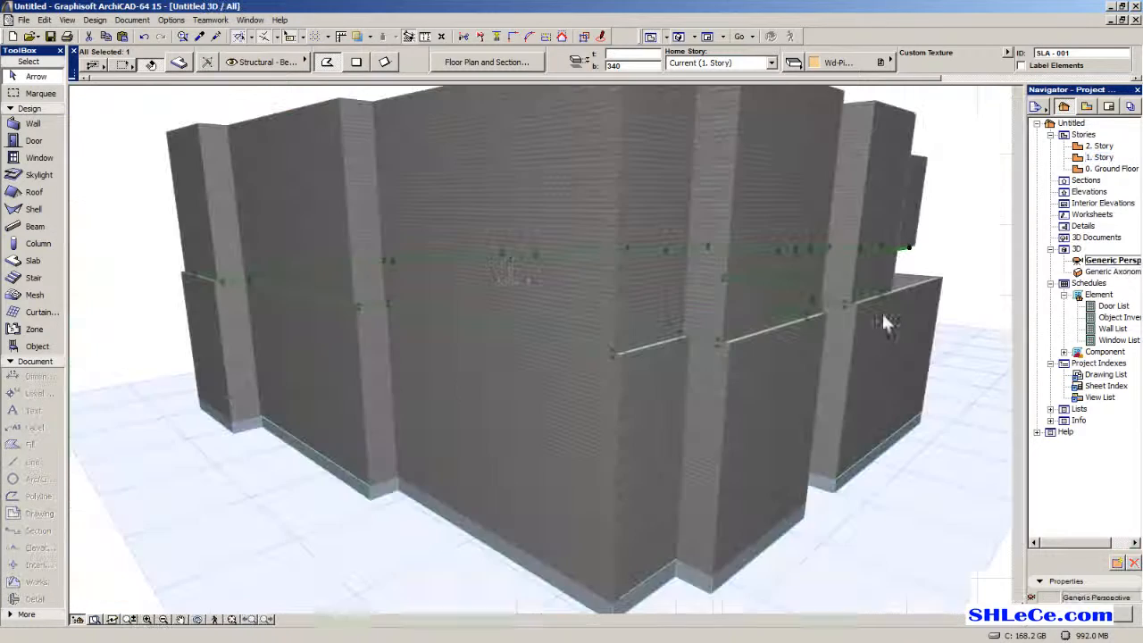
pyautogui.keyDown('shift'); pyautogui.moveTo(733, 357); pyautogui.dragTo(544, 400, button='middle'); pyautogui.keyUp('shift')
pyautogui.keyDown('shift'); pyautogui.moveTo(641, 435); pyautogui.dragTo(852, 234, button='middle'); pyautogui.keyUp('shift')
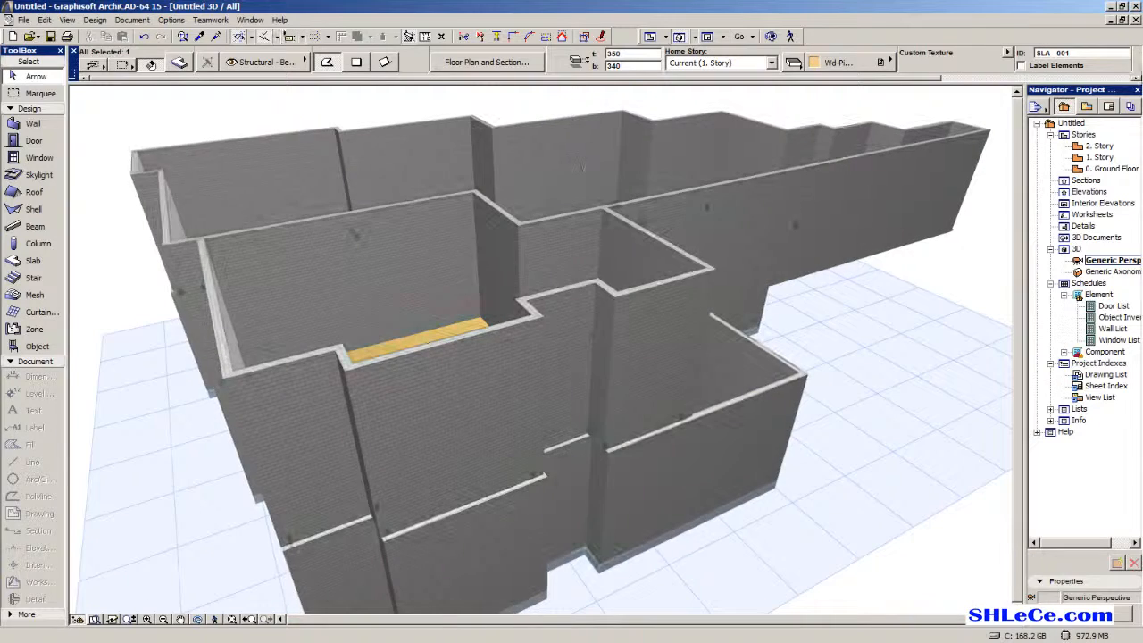
pyautogui.doubleClick(1099, 158)
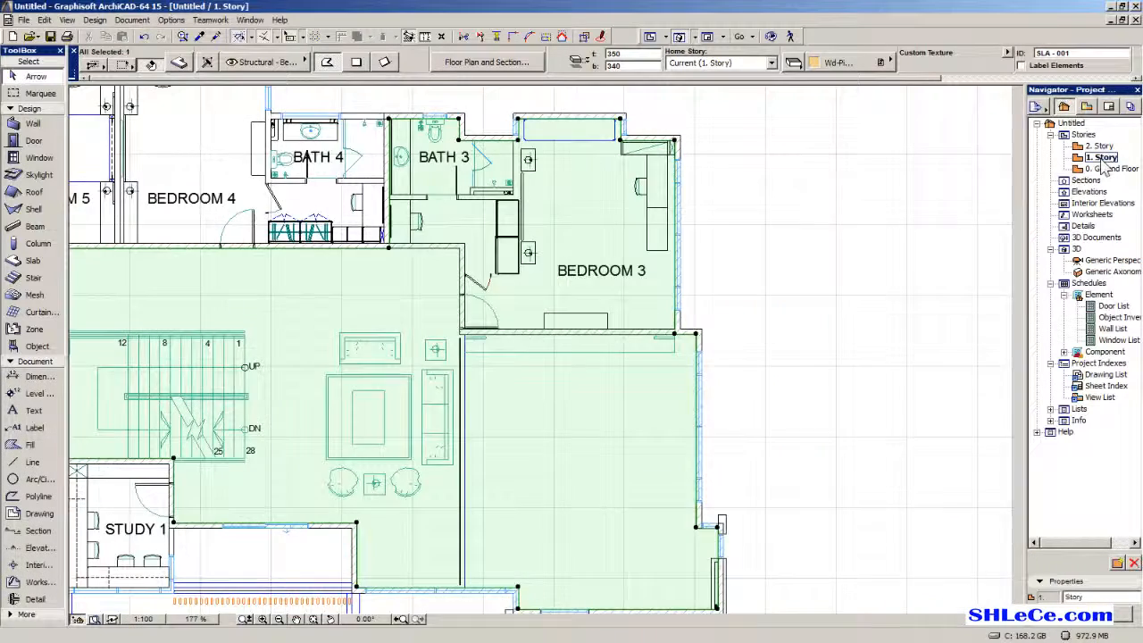
# Cut a rectangular hole in the 1. Story slab around the staircase and regularize the self-intersecting boundary.
pyautogui.scroll(10, 374, 237)
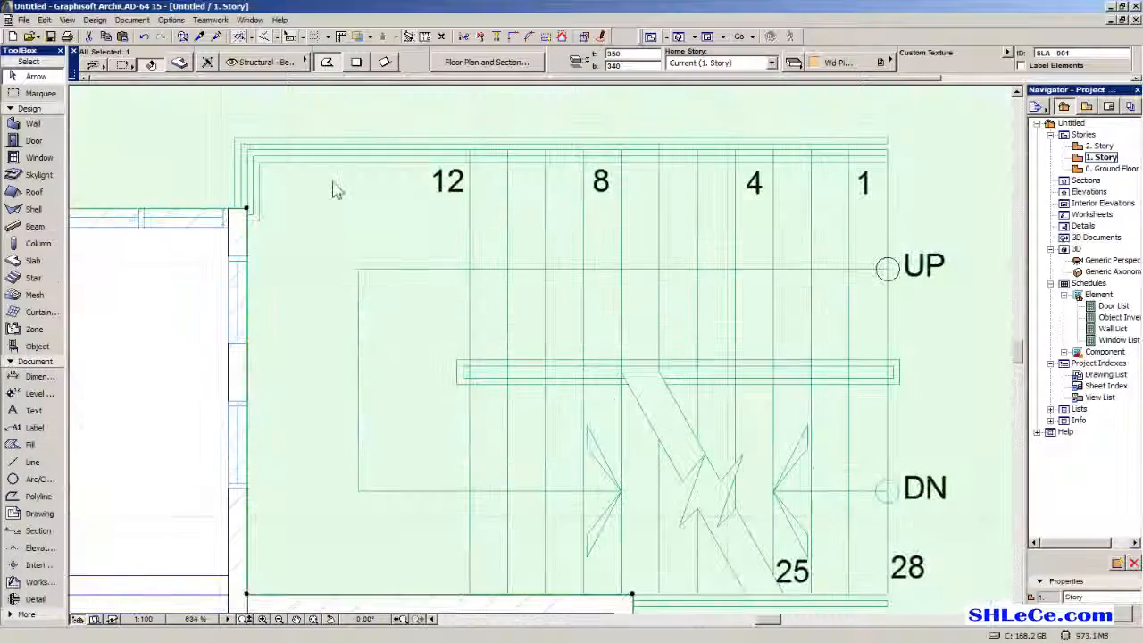
pyautogui.moveTo(228, 331); pyautogui.dragTo(282, 324, button='middle')
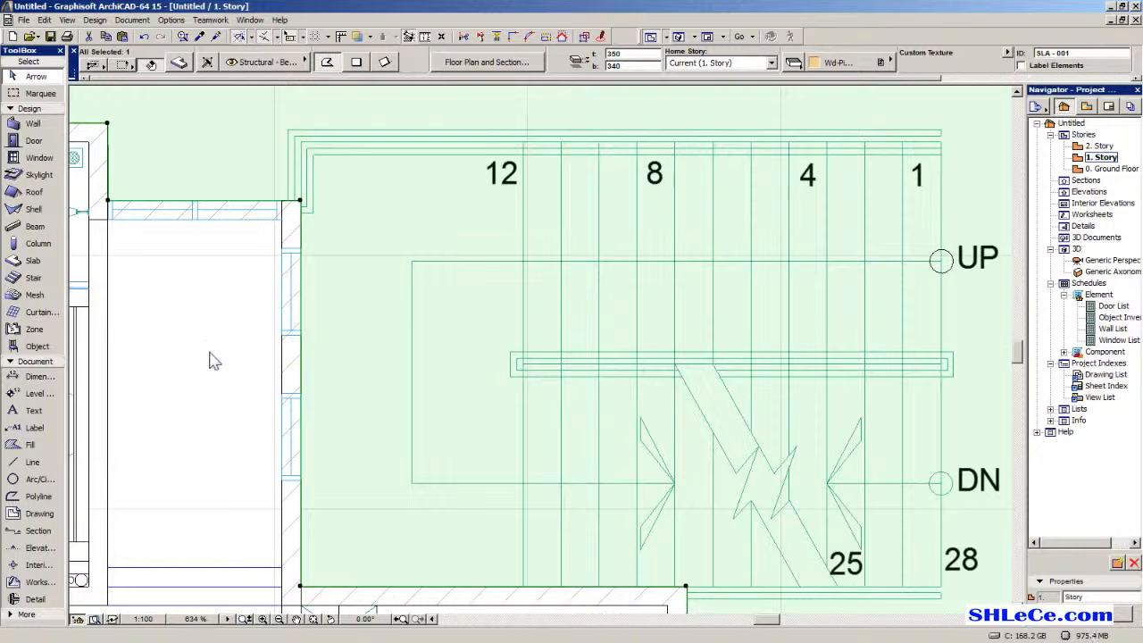
pyautogui.scroll(-2, 214, 359)
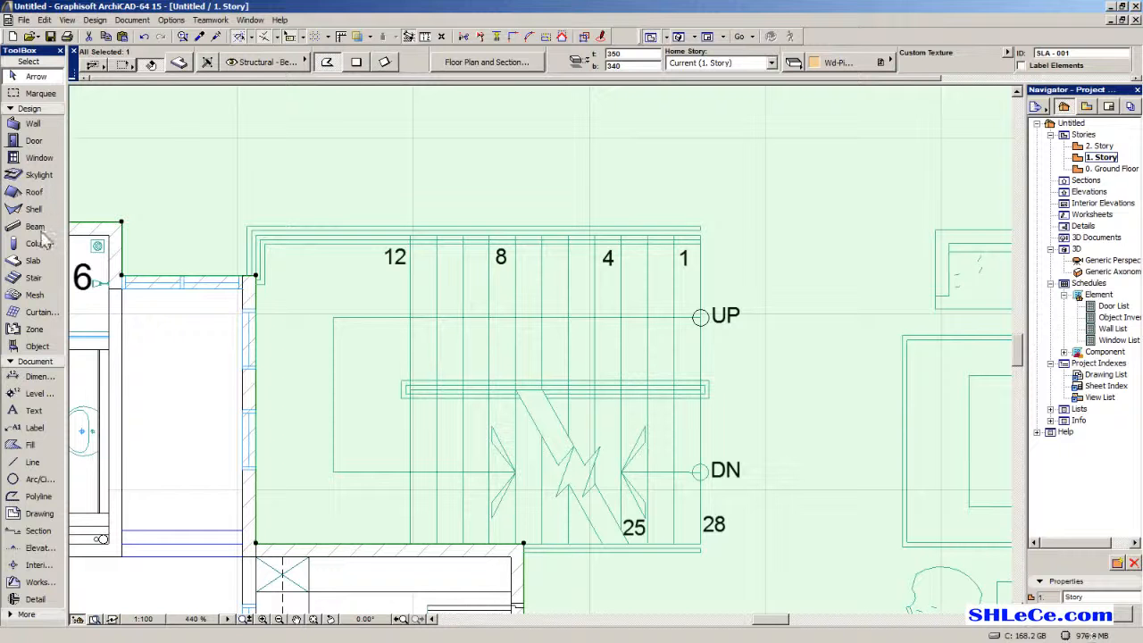
pyautogui.click(33, 261)
pyautogui.moveTo(782, 223); pyautogui.dragTo(780, 195, button='middle')
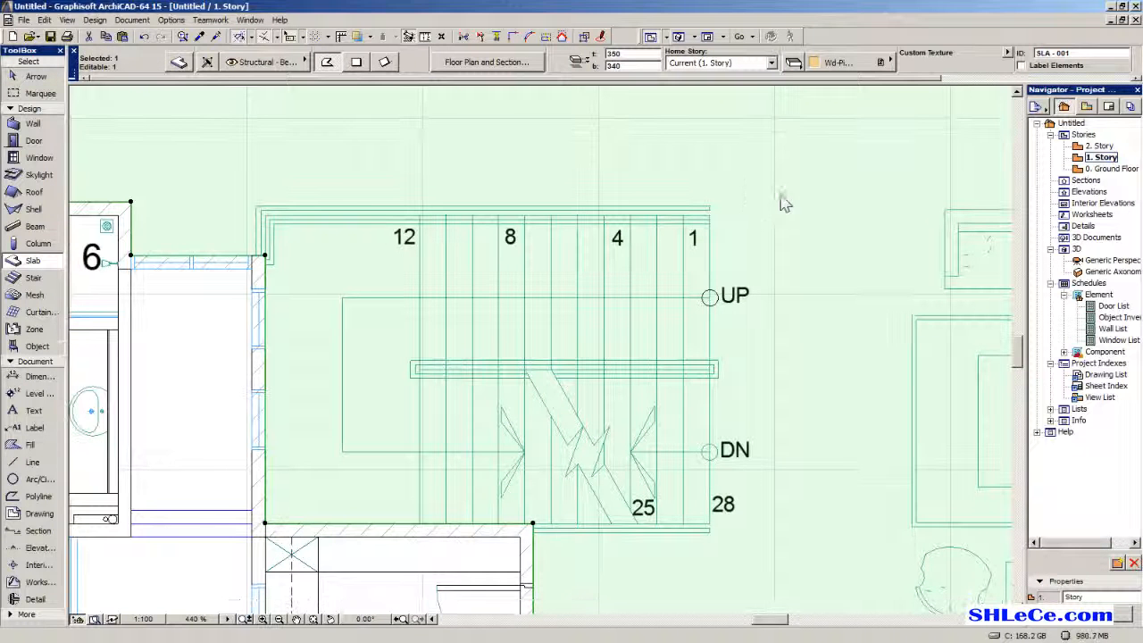
pyautogui.click(713, 205)
pyautogui.click(356, 62)
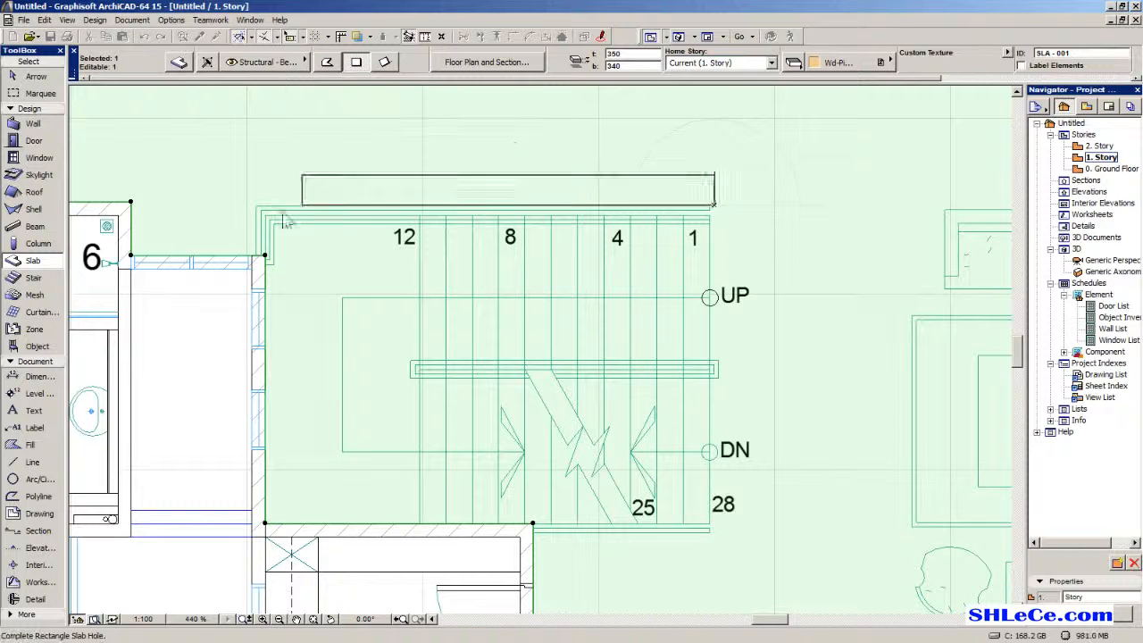
pyautogui.click(241, 533)
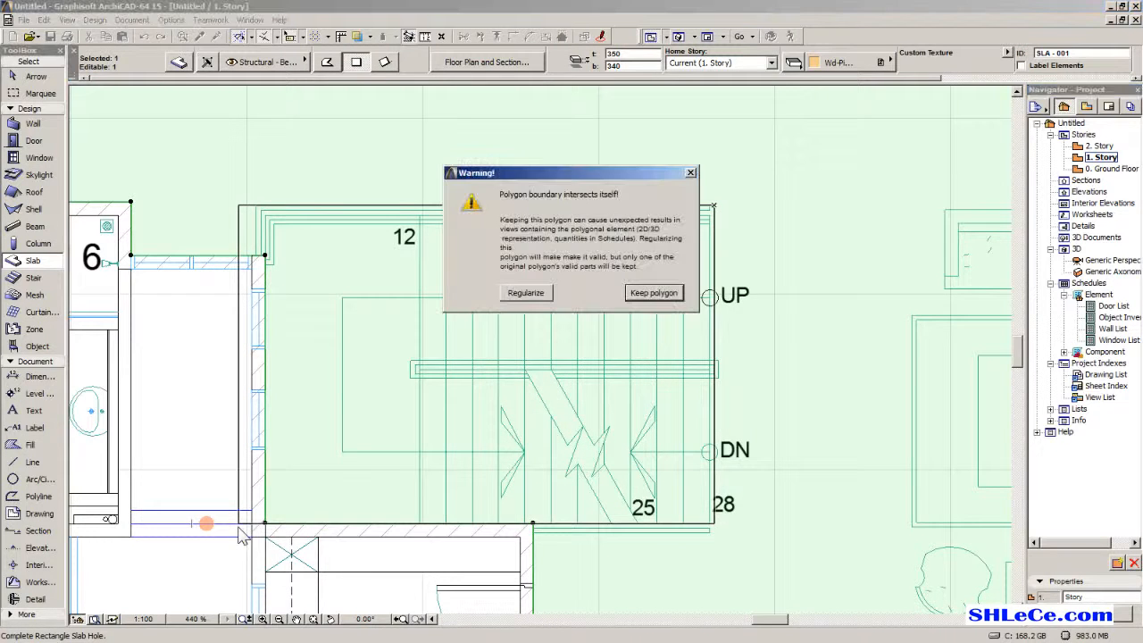
pyautogui.click(526, 293)
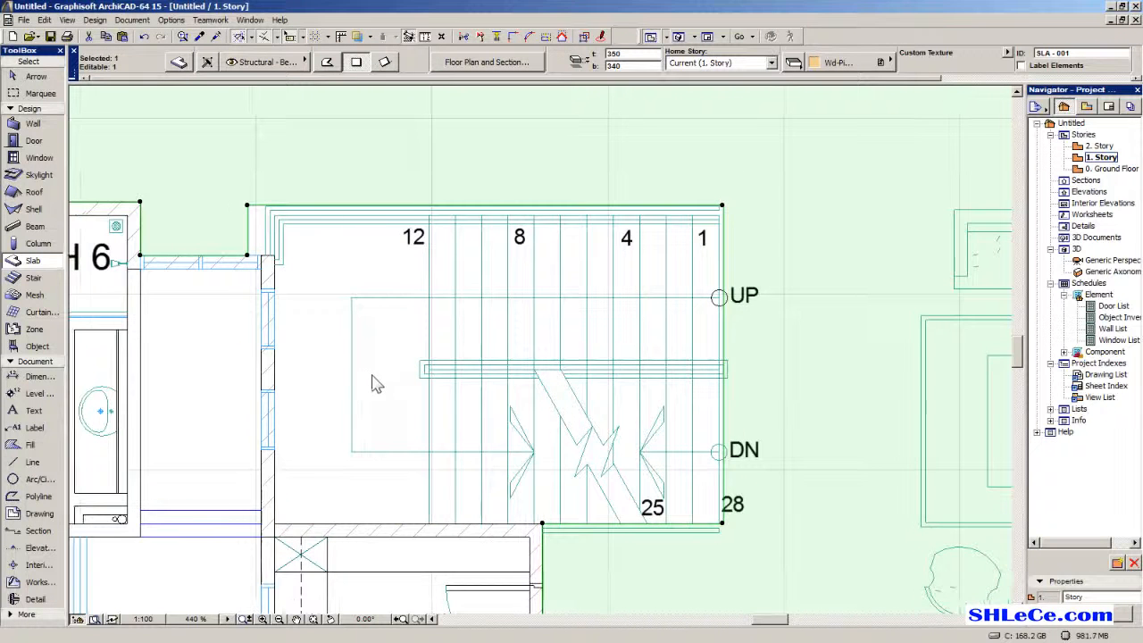
# Move the two slab nodes at the landing side of the stair hole inward to the outermost railing line.
pyautogui.scroll(5, 368, 223)
pyautogui.click(27, 79)
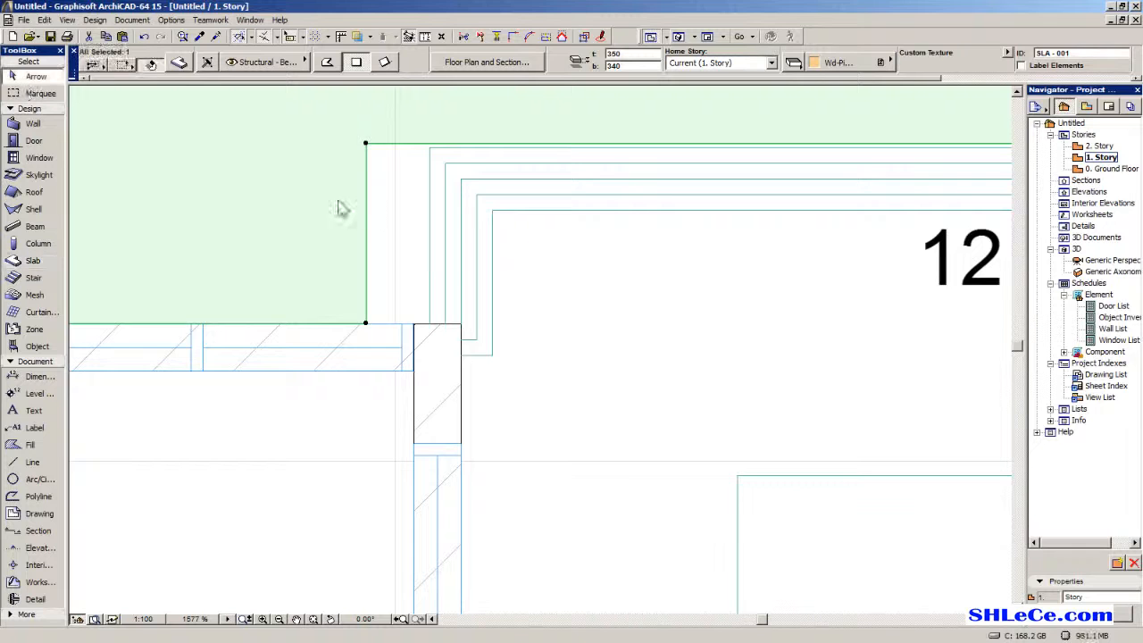
pyautogui.scroll(4, 375, 160)
pyautogui.click(375, 164)
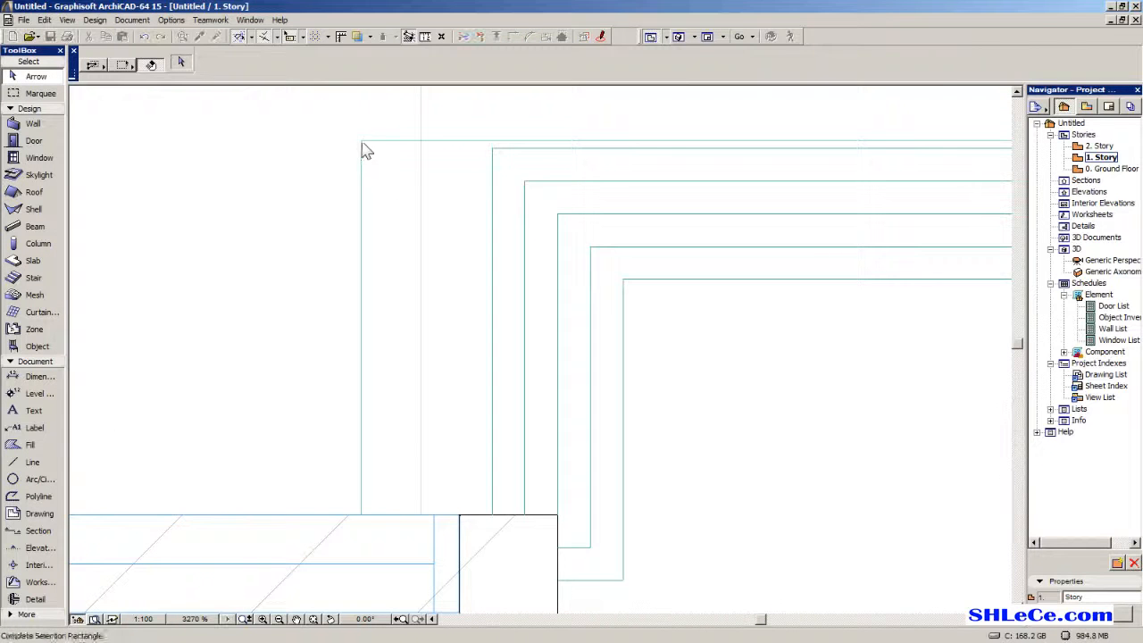
pyautogui.click(360, 147)
pyautogui.moveTo(360, 141); pyautogui.dragTo(492, 140)
pyautogui.moveTo(360, 515); pyautogui.dragTo(497, 523)
pyautogui.scroll(-10, 584, 464)
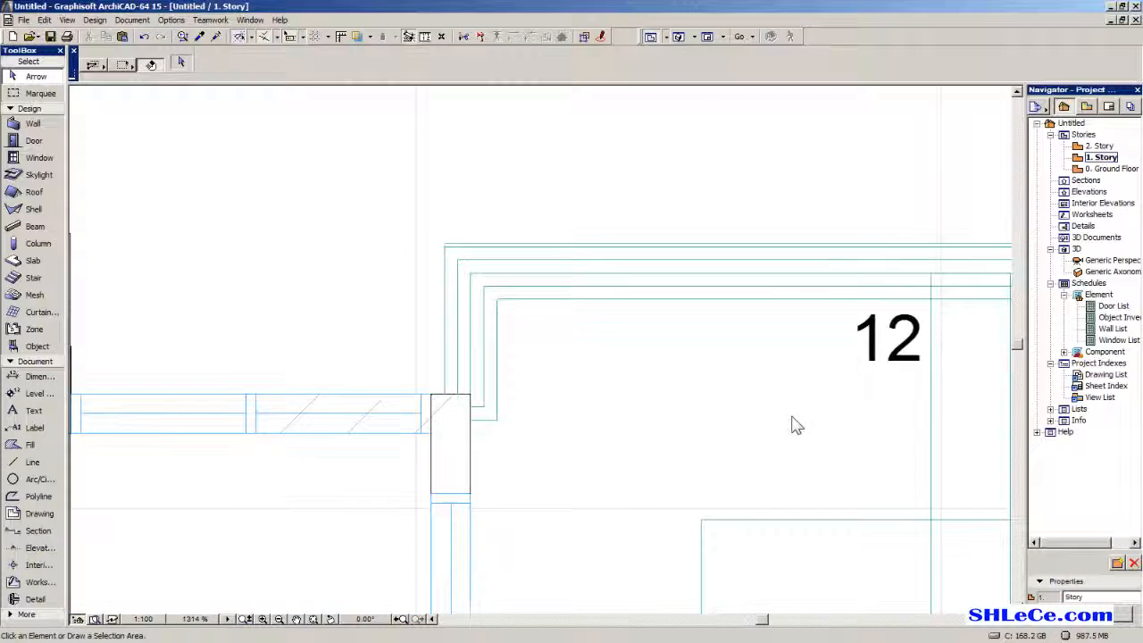
# In the 3D perspective, insert a node on the stair hole's straight end edge and place it on the middle wall's corner.
pyautogui.doubleClick(1112, 262)
pyautogui.keyDown('shift'); pyautogui.moveTo(478, 512); pyautogui.dragTo(587, 342, button='middle'); pyautogui.keyUp('shift')
pyautogui.scroll(10, 587, 342)
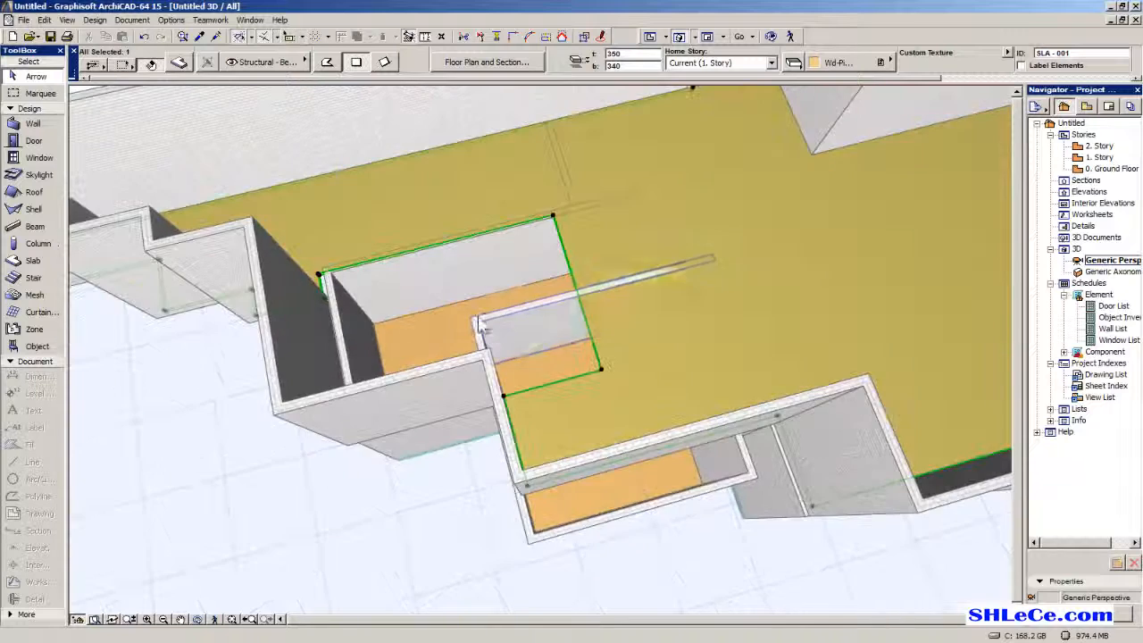
pyautogui.click(605, 369)
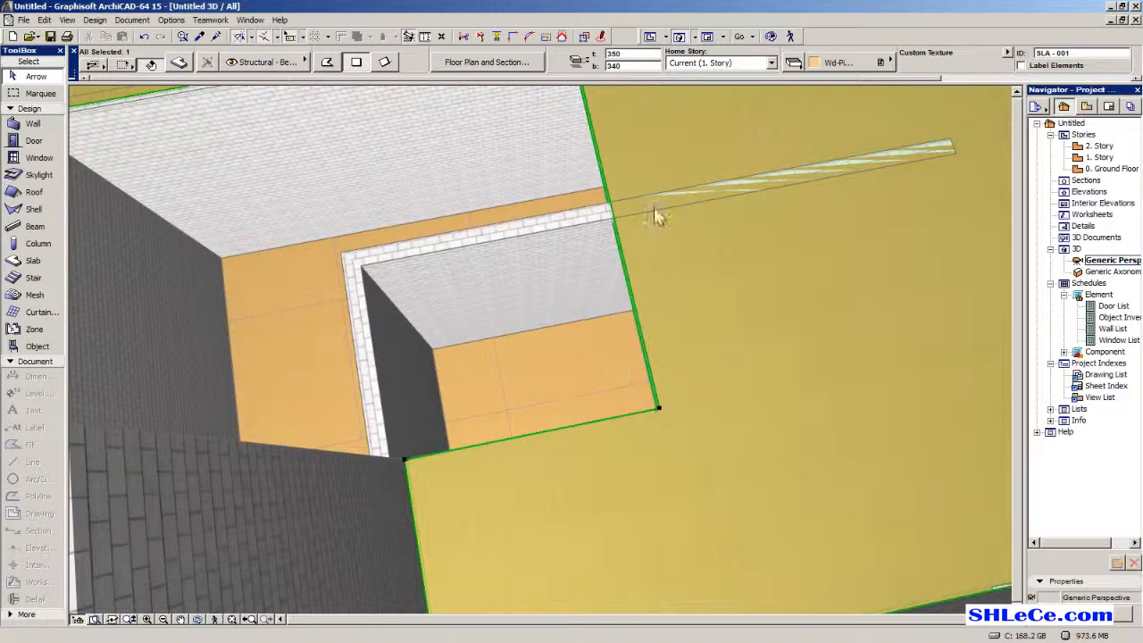
pyautogui.moveTo(573, 275); pyautogui.dragTo(654, 302, button='middle')
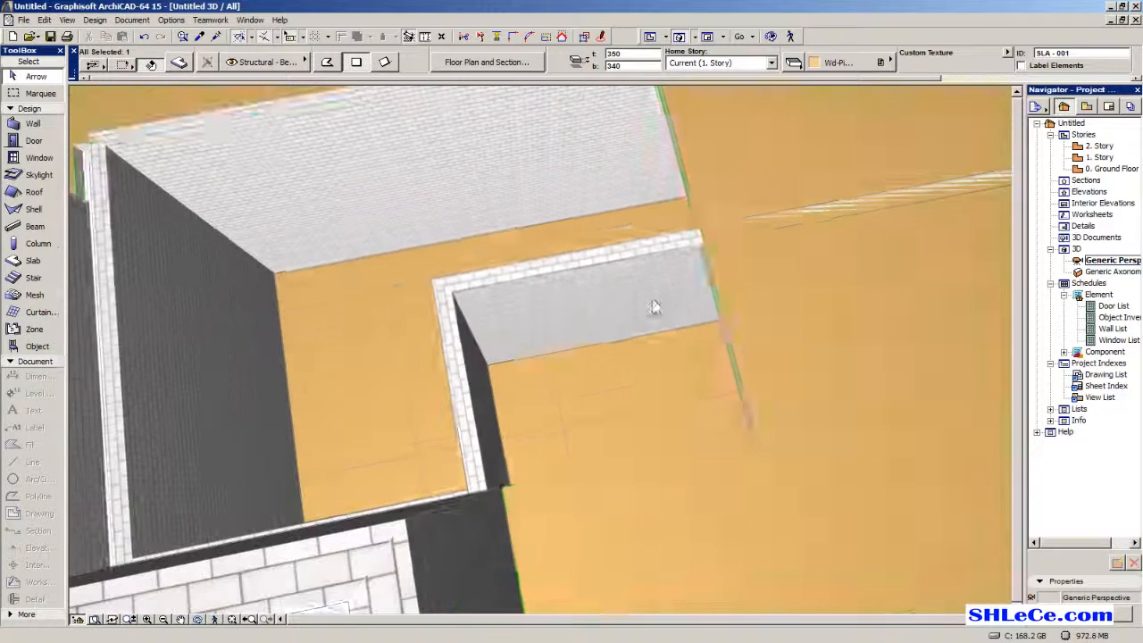
pyautogui.click(723, 323)
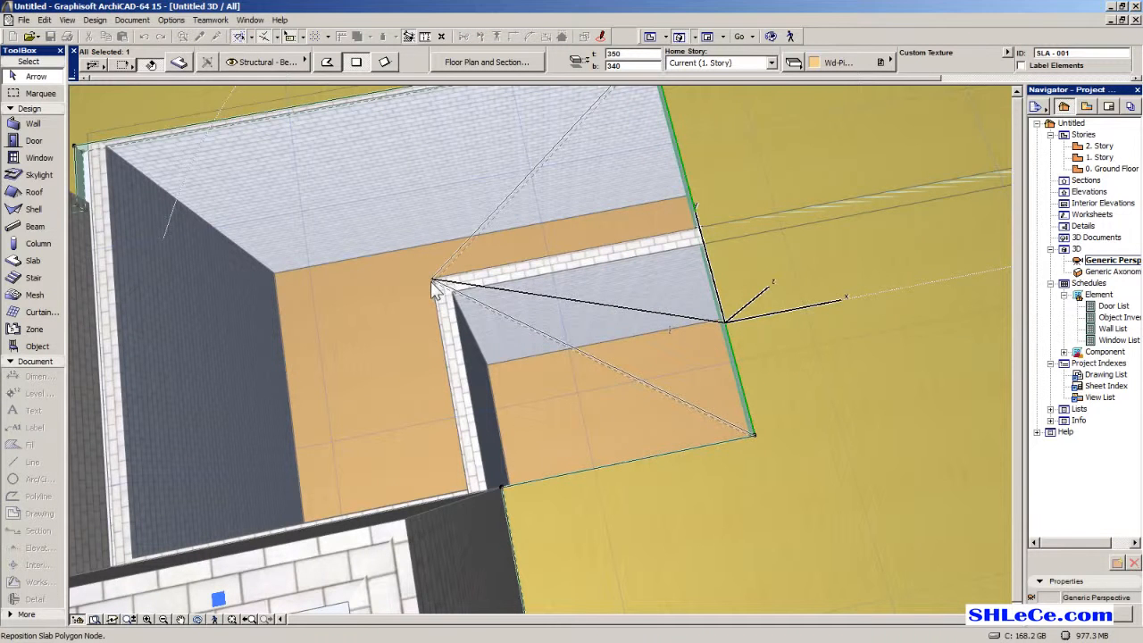
pyautogui.click(560, 388)
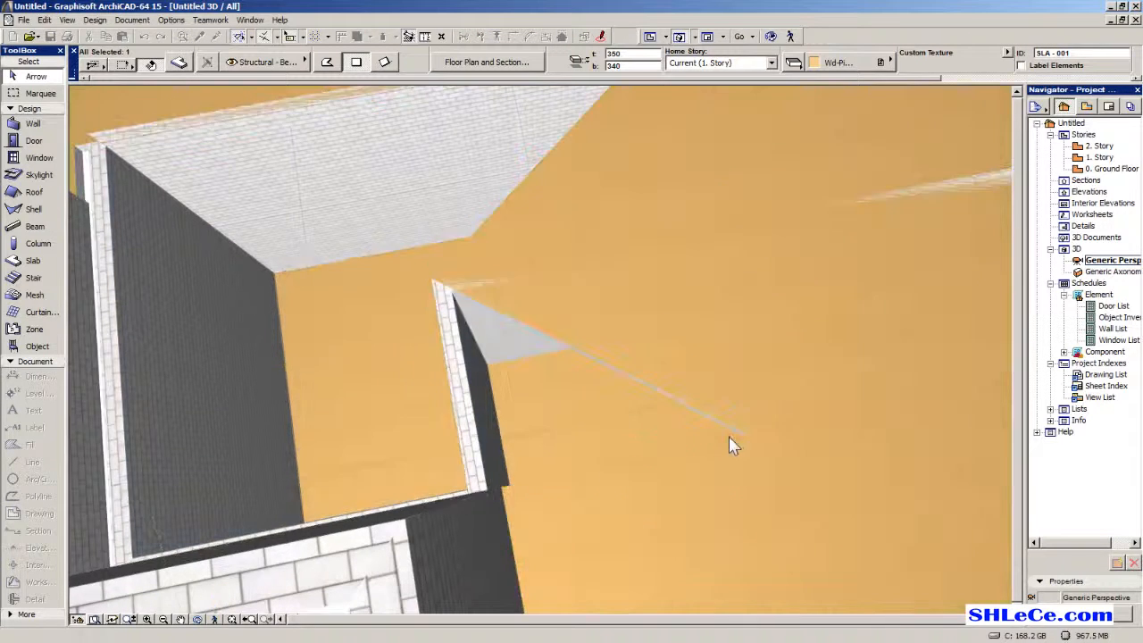
# Move the hole's remaining corner node to the short wall's end, and pull a new node from the slanted edge out along the middle wall.
pyautogui.click(753, 438)
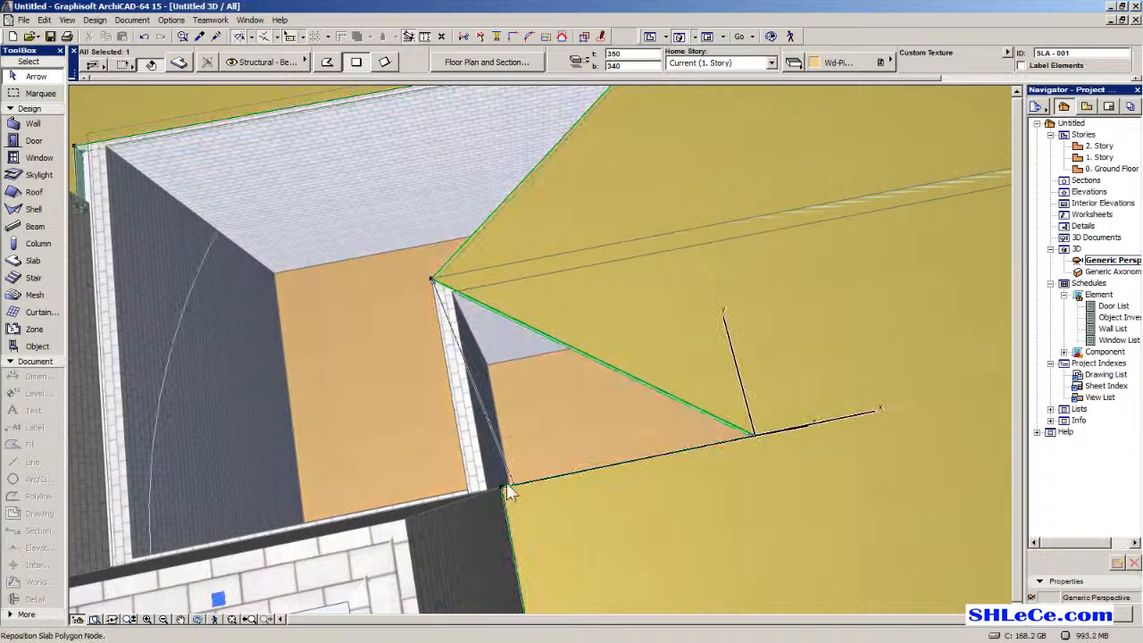
pyautogui.click(471, 492)
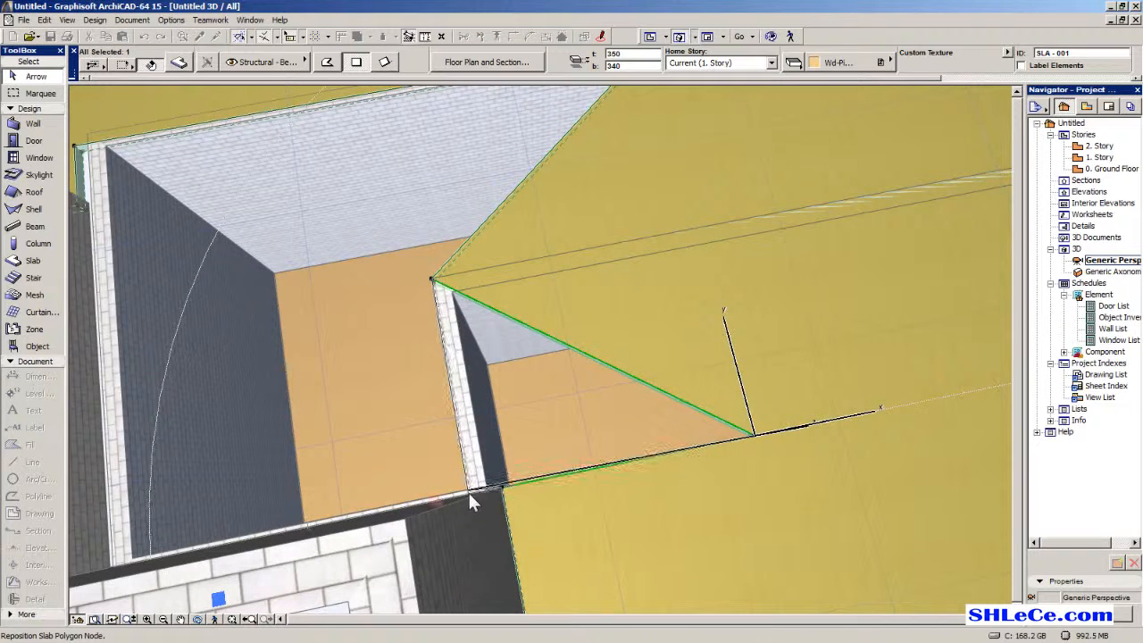
pyautogui.scroll(3, 635, 453)
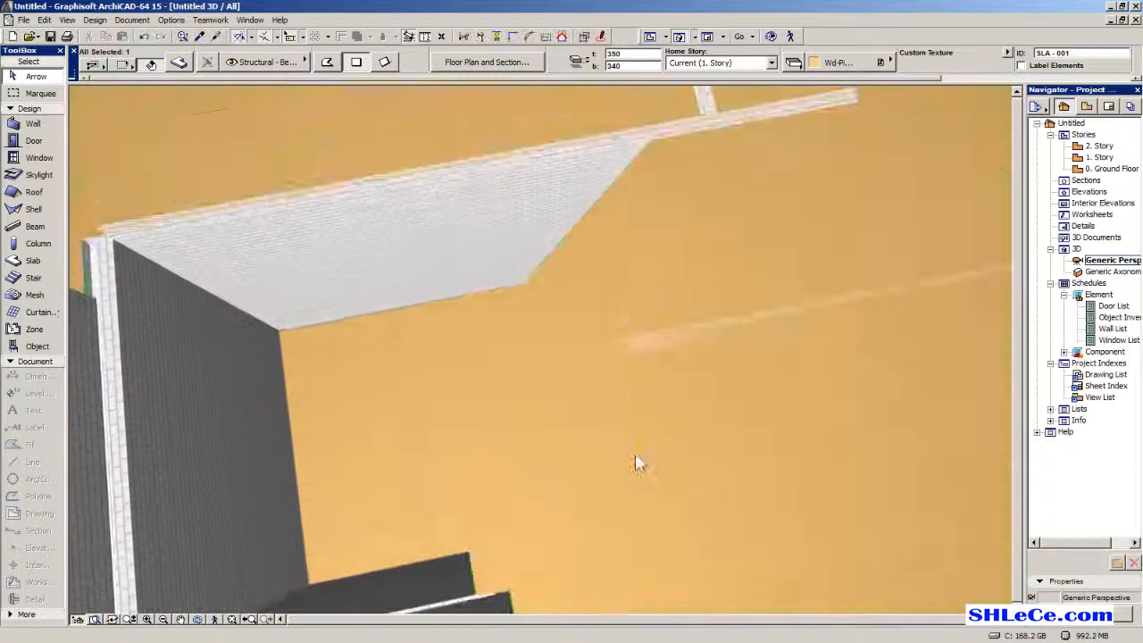
pyautogui.click(522, 282)
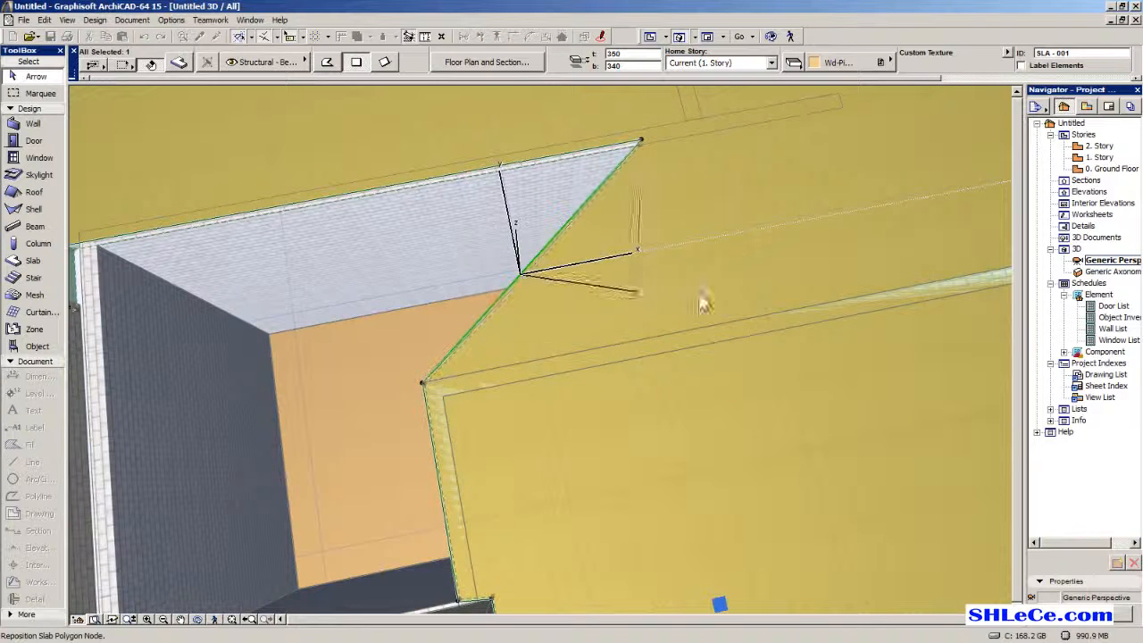
pyautogui.moveTo(705, 335); pyautogui.dragTo(685, 358, button='middle')
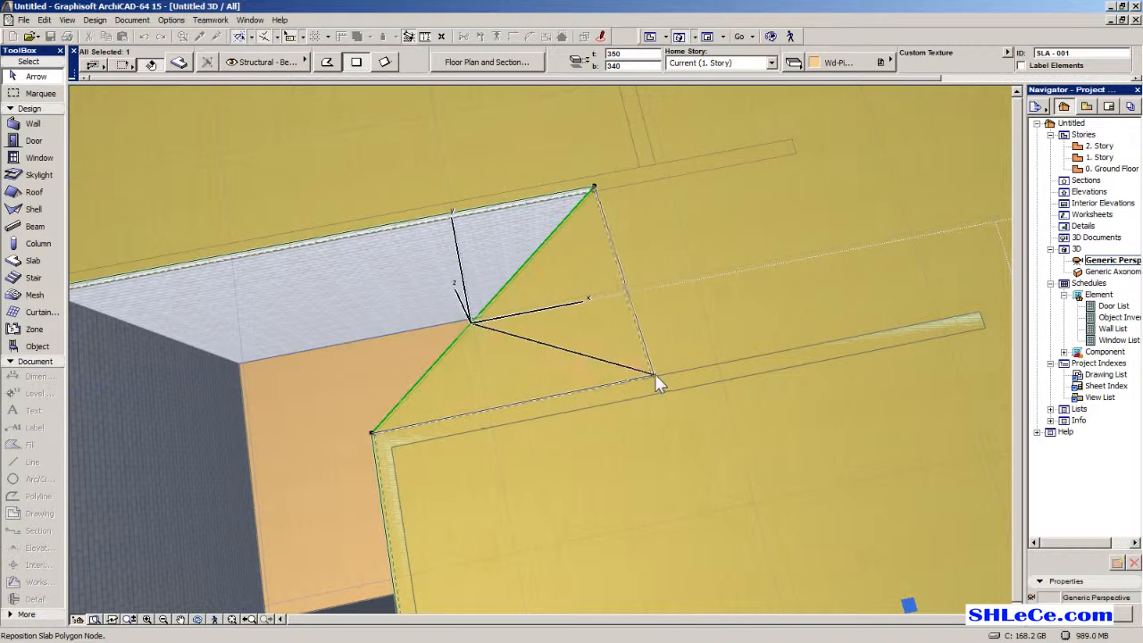
pyautogui.click(654, 377)
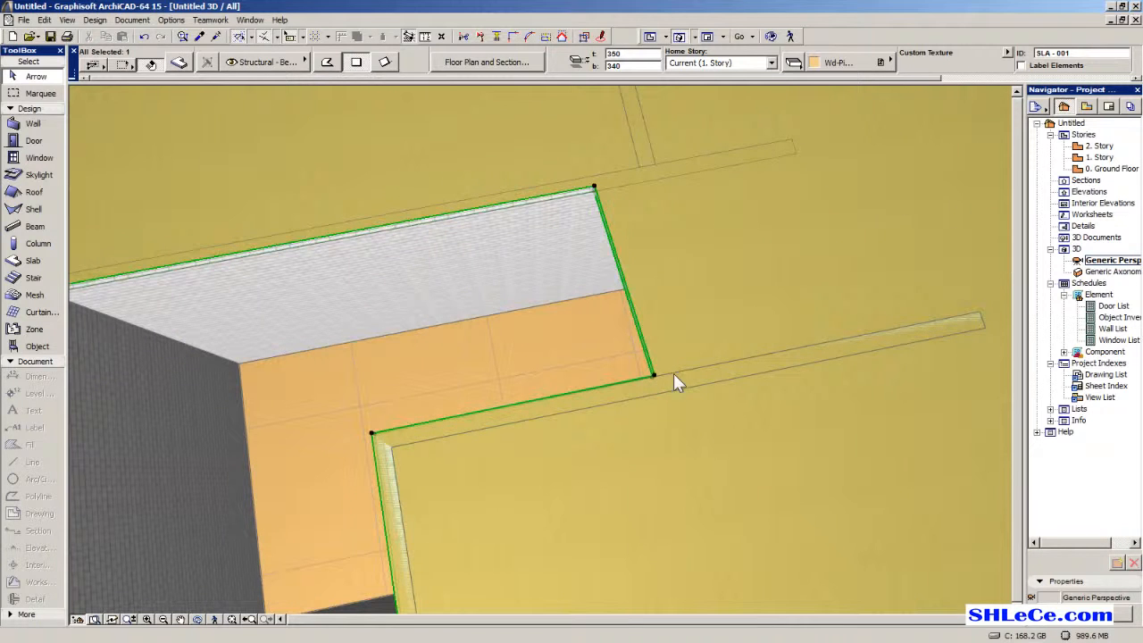
# On the 1. Story plan, shift the hole's corner node beside the UP flight horizontally into line with the corner above it.
pyautogui.doubleClick(1107, 161)
pyautogui.moveTo(583, 304); pyautogui.dragTo(602, 353, button='middle')
pyautogui.click(560, 268)
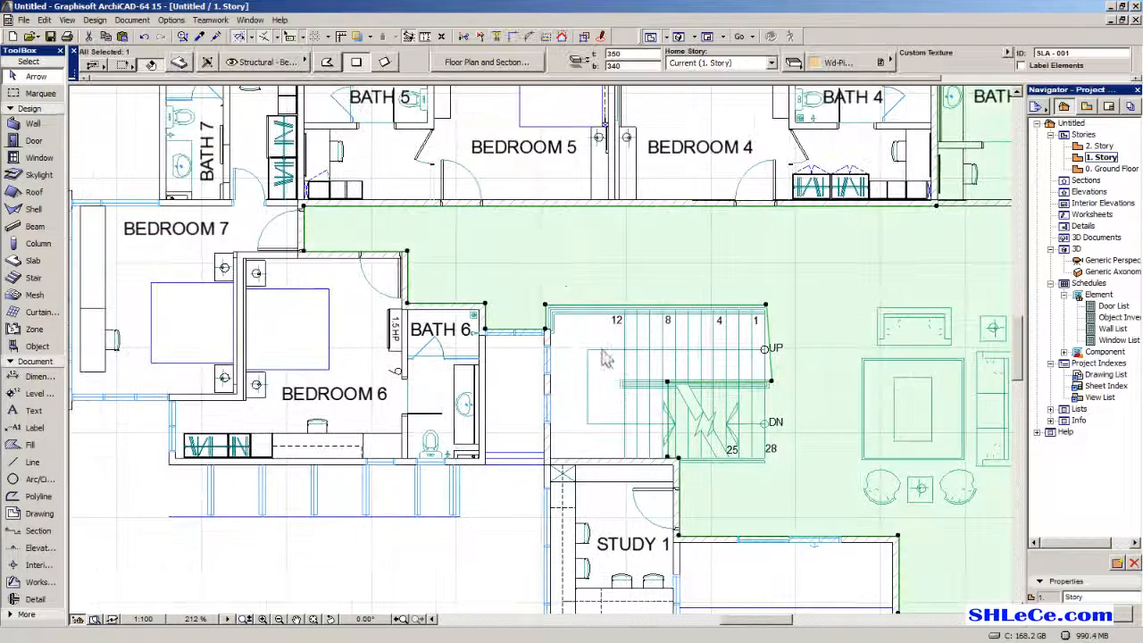
pyautogui.scroll(4, 656, 418)
pyautogui.scroll(5, 627, 375)
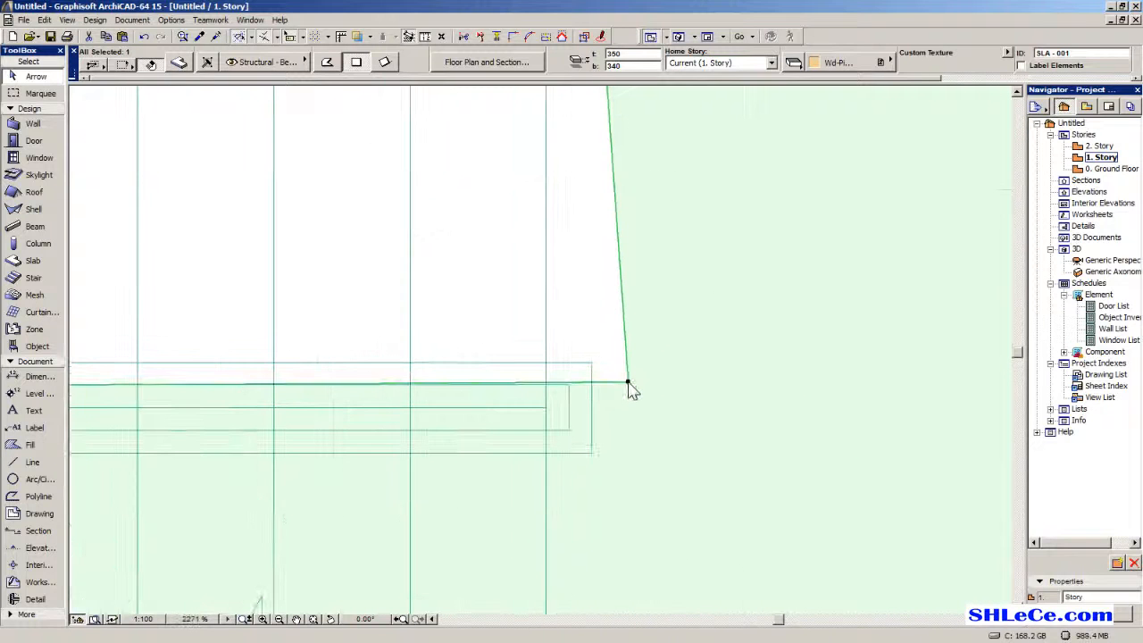
pyautogui.moveTo(629, 385); pyautogui.dragTo(605, 391)
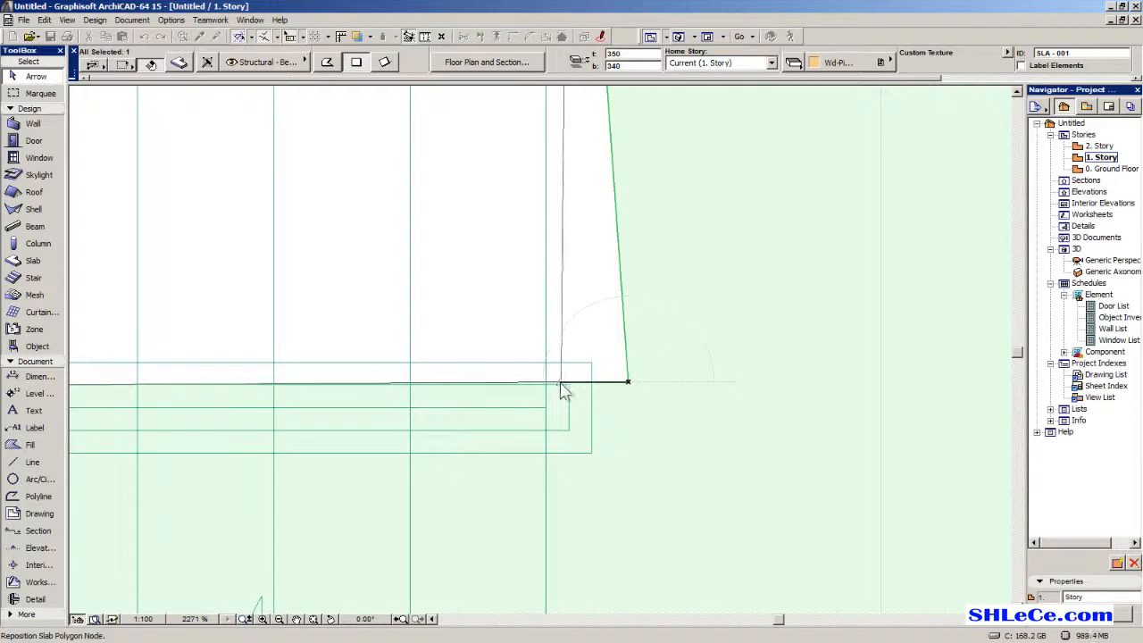
pyautogui.scroll(-4, 563, 391)
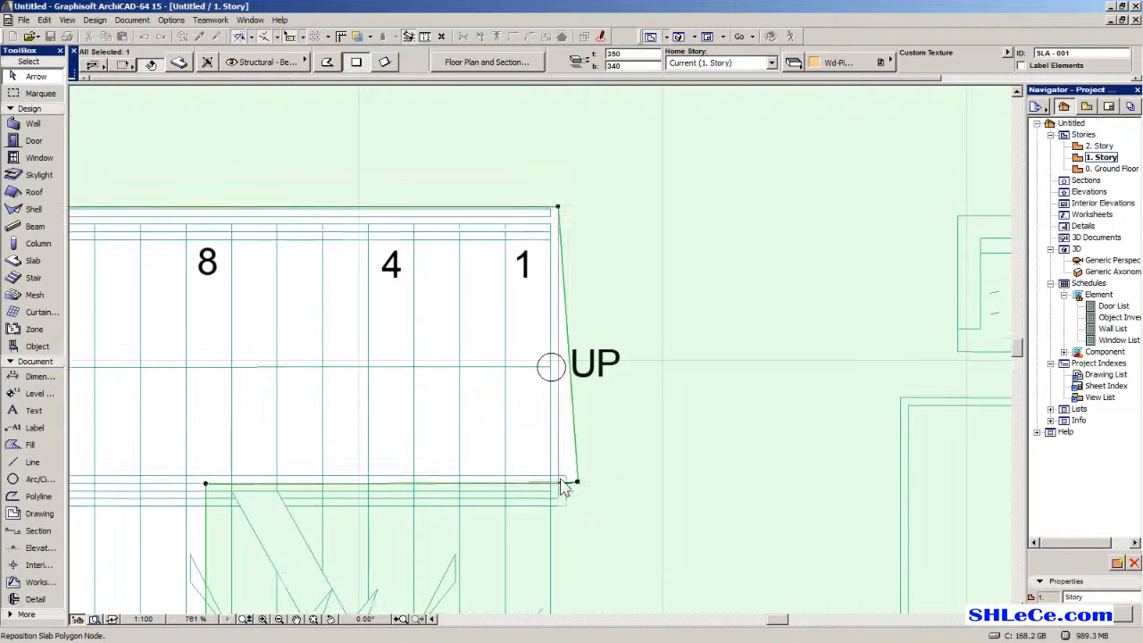
pyautogui.click(559, 214)
pyautogui.scroll(-5, 658, 295)
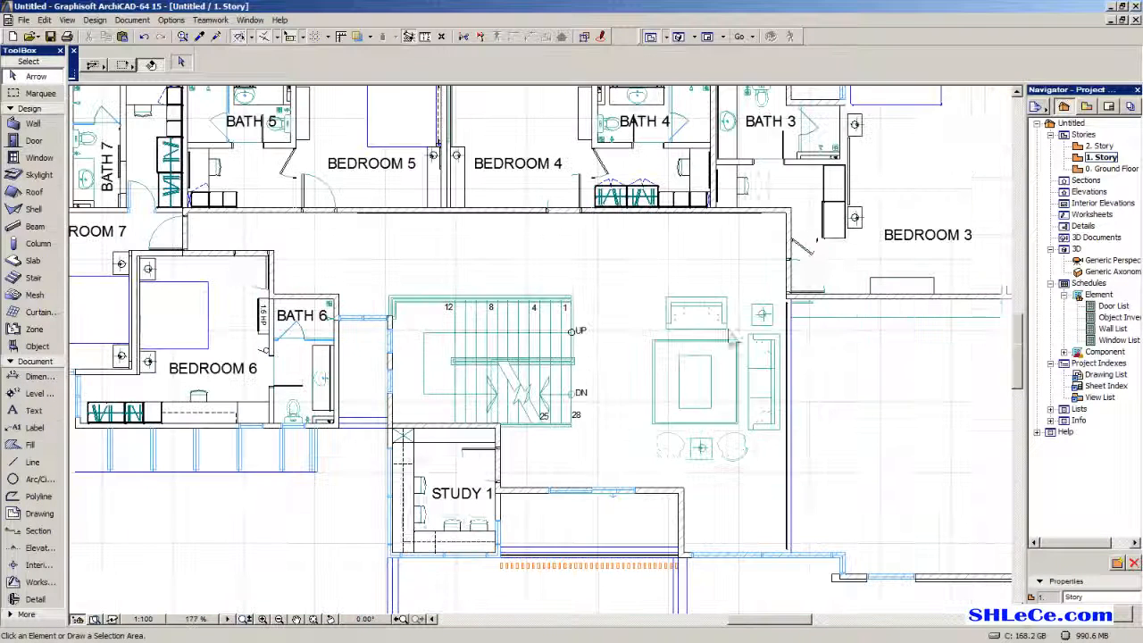
# In the 3D perspective, insert a node on the slab's edge along the corridor wall and place it on the opposite exterior wall.
pyautogui.doubleClick(1111, 259)
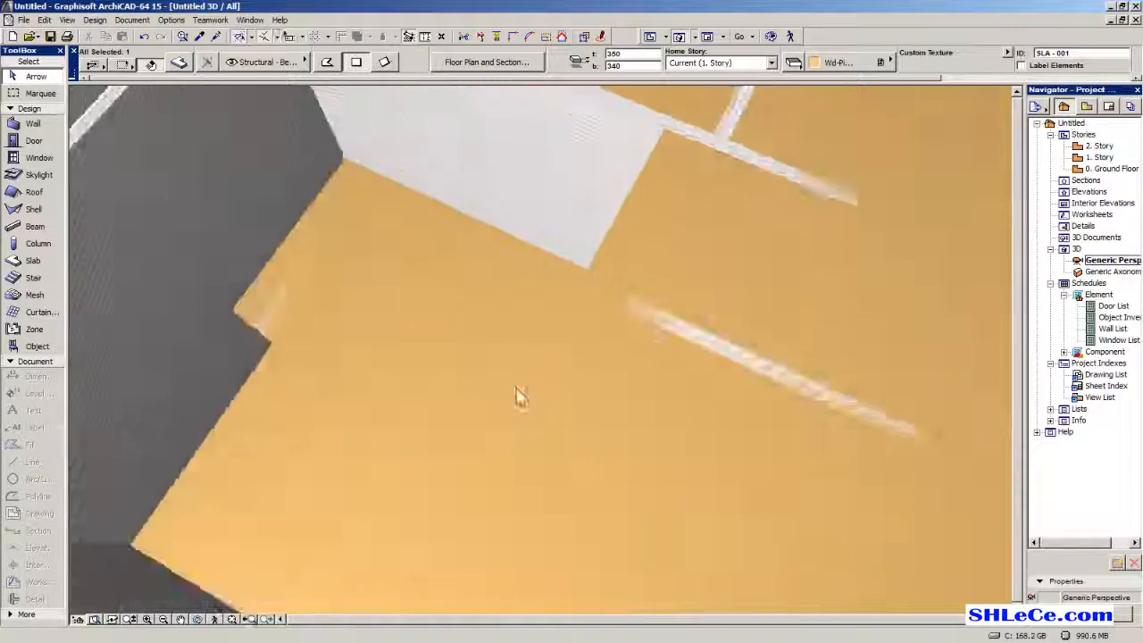
pyautogui.scroll(-5, 691, 251)
pyautogui.keyDown('shift'); pyautogui.moveTo(708, 285); pyautogui.dragTo(636, 228, button='middle'); pyautogui.keyUp('shift')
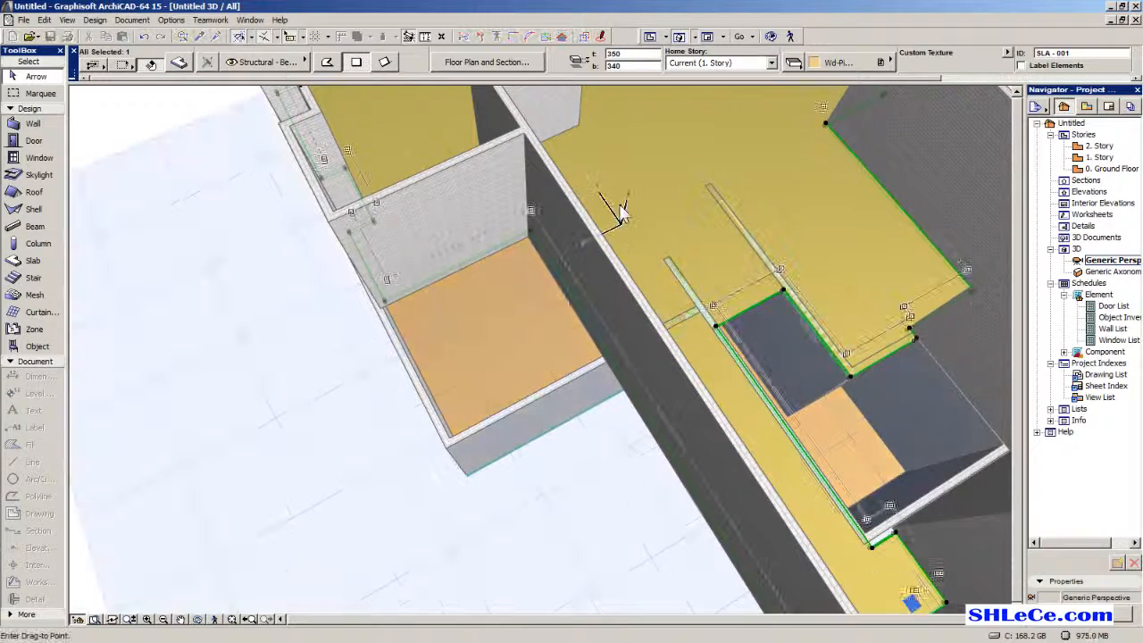
pyautogui.press('Escape')
pyautogui.press('Escape')
pyautogui.keyDown('shift'); pyautogui.moveTo(504, 344); pyautogui.dragTo(634, 367, button='middle'); pyautogui.keyUp('shift')
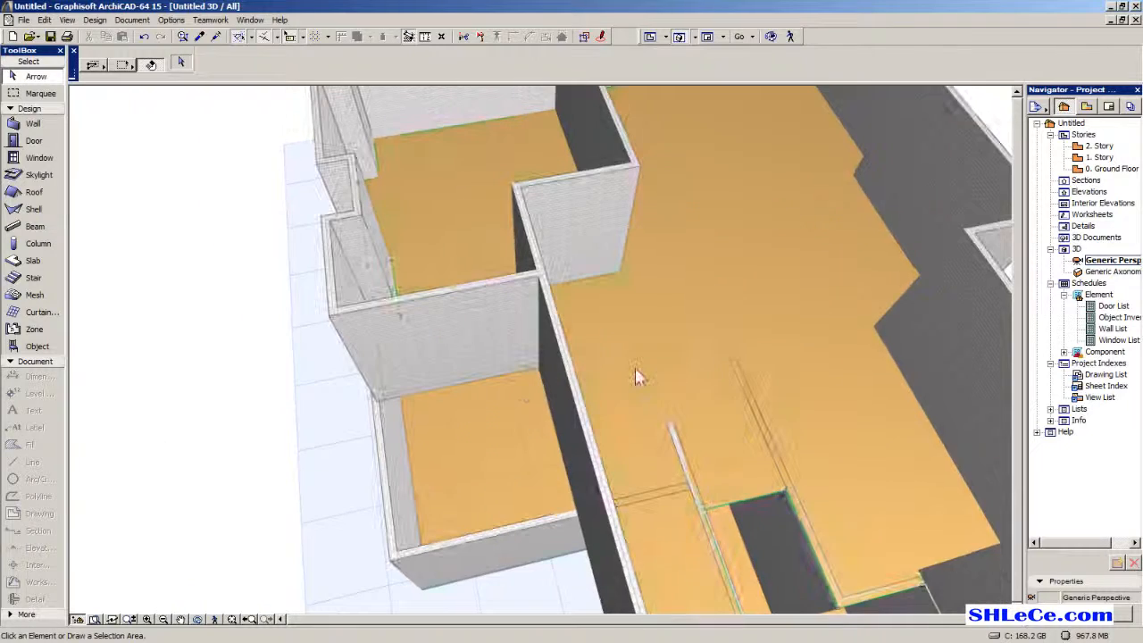
pyautogui.click(635, 369)
pyautogui.keyDown('shift'); pyautogui.moveTo(581, 459); pyautogui.dragTo(781, 406, button='middle'); pyautogui.keyUp('shift')
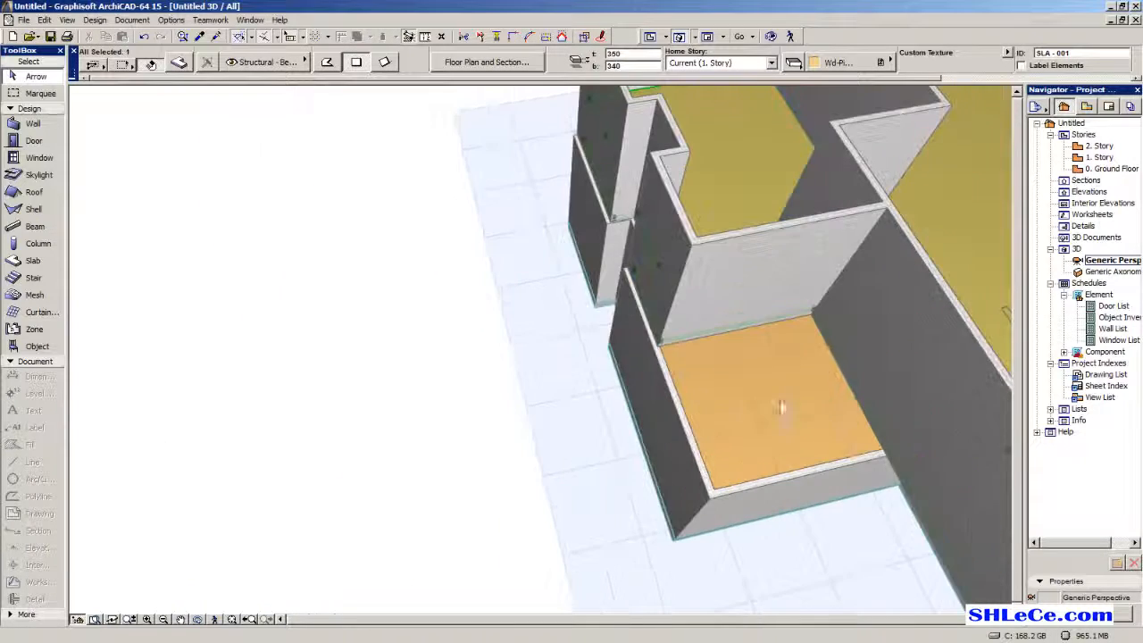
pyautogui.click(848, 375)
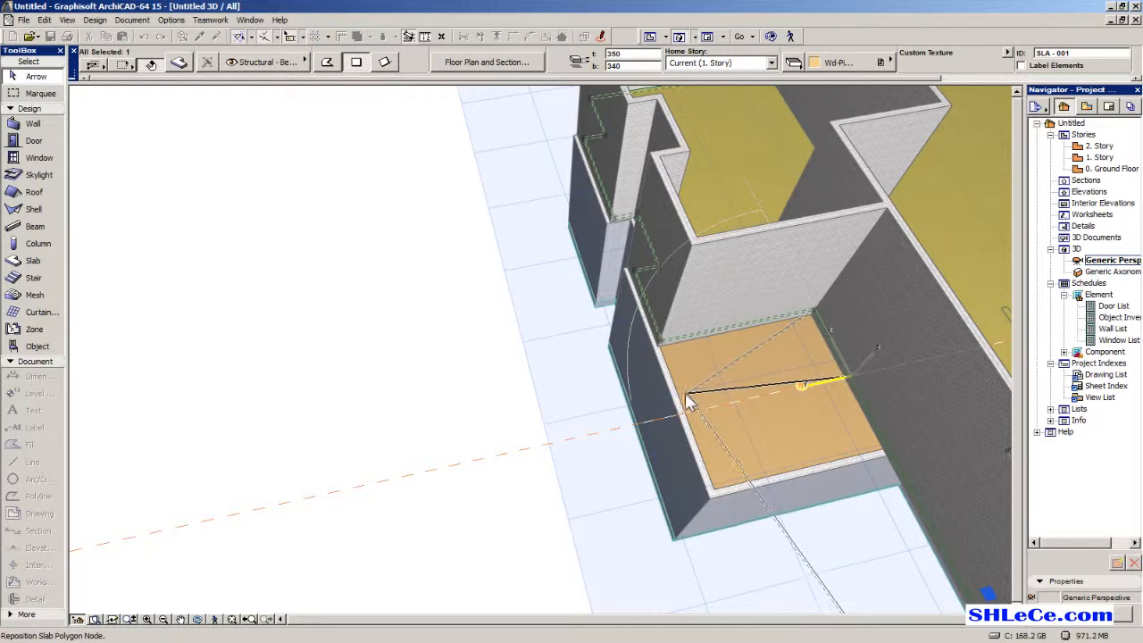
pyautogui.click(803, 385)
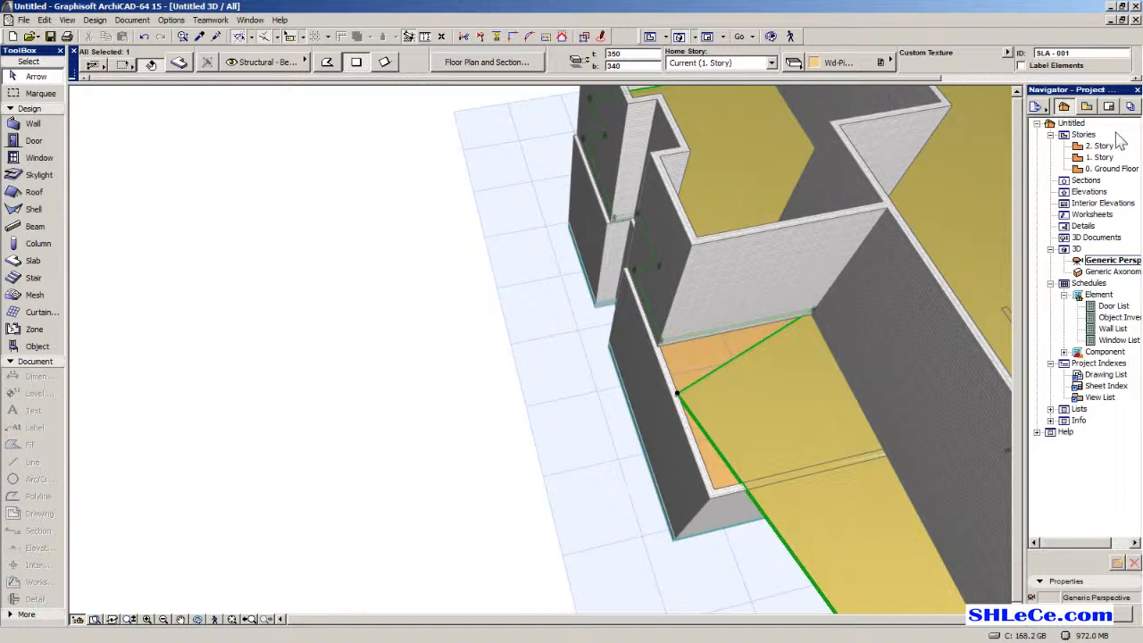
# On the 1. Story plan, move the slab node on Bath 4's exterior wall to the corner of the wall shared with Bath 3.
pyautogui.doubleClick(1104, 161)
pyautogui.moveTo(629, 296); pyautogui.dragTo(710, 484, button='middle')
pyautogui.click(634, 309)
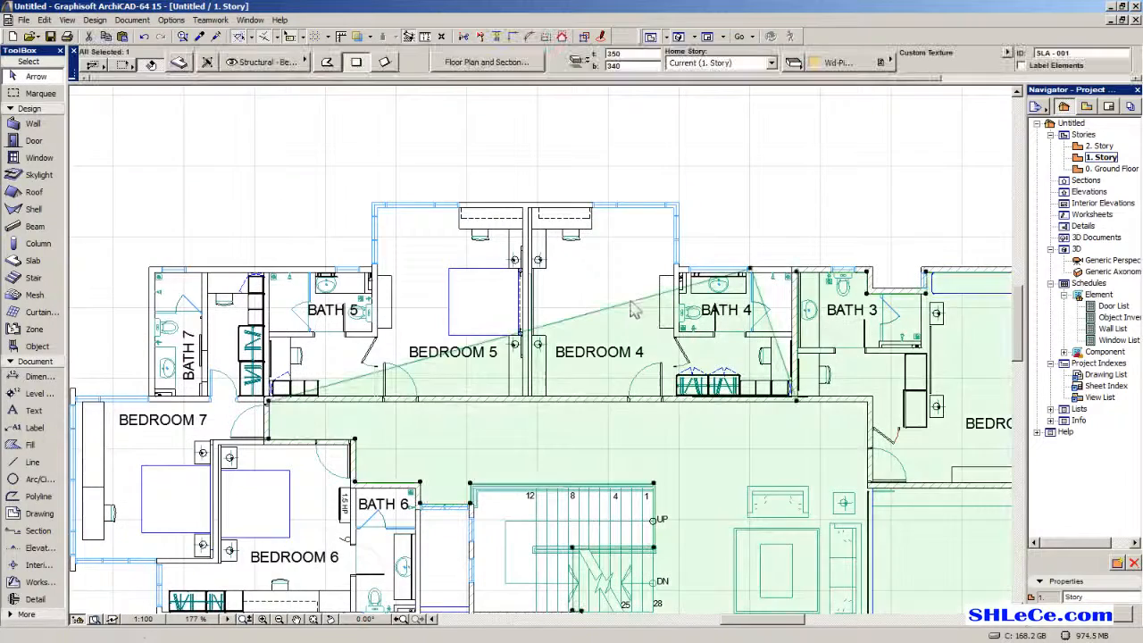
pyautogui.scroll(2, 634, 310)
pyautogui.moveTo(797, 268); pyautogui.dragTo(590, 267, button='middle')
pyautogui.scroll(1, 590, 266)
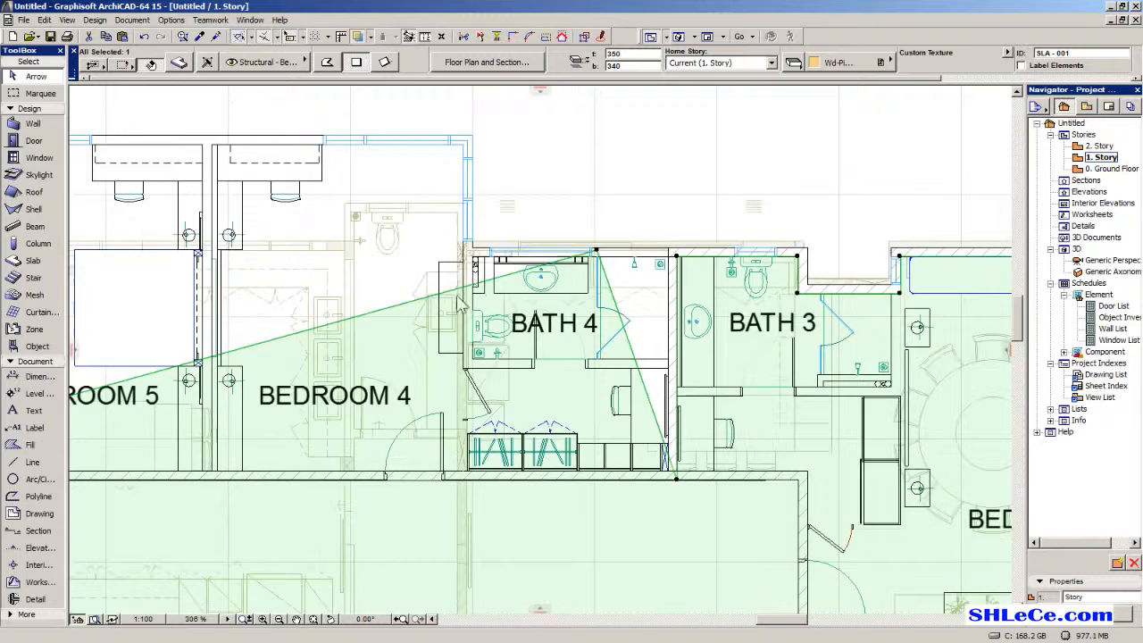
pyautogui.scroll(4, 471, 296)
pyautogui.moveTo(515, 322); pyautogui.dragTo(393, 344, button='middle')
pyautogui.scroll(-1, 754, 355)
pyautogui.moveTo(757, 359); pyautogui.dragTo(579, 289, button='middle')
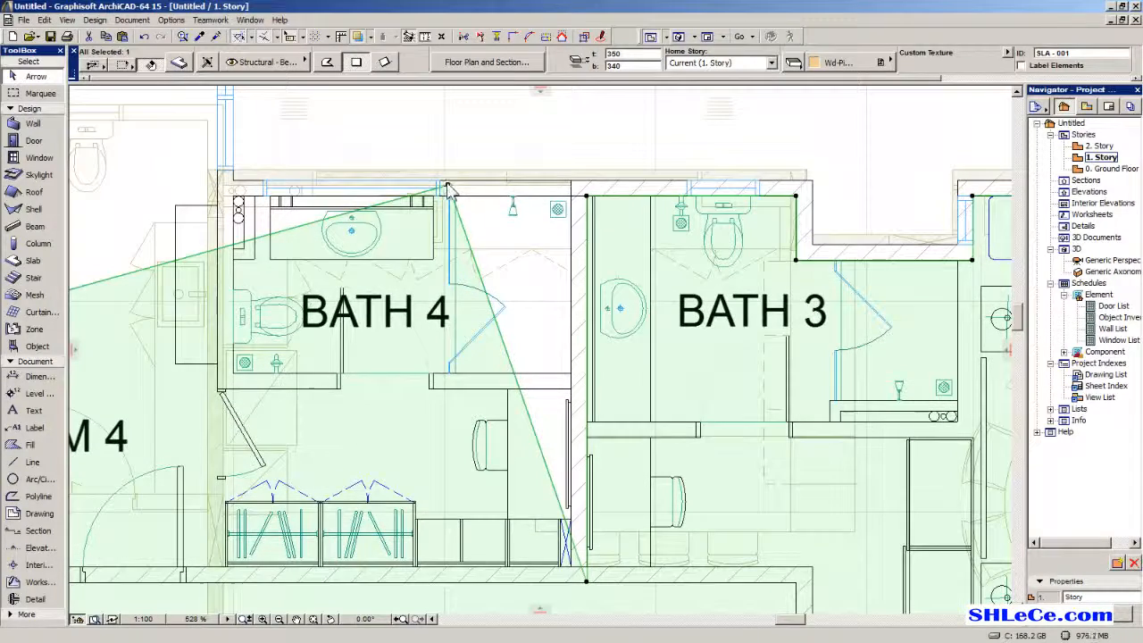
pyautogui.moveTo(334, 278); pyautogui.dragTo(573, 316, button='middle')
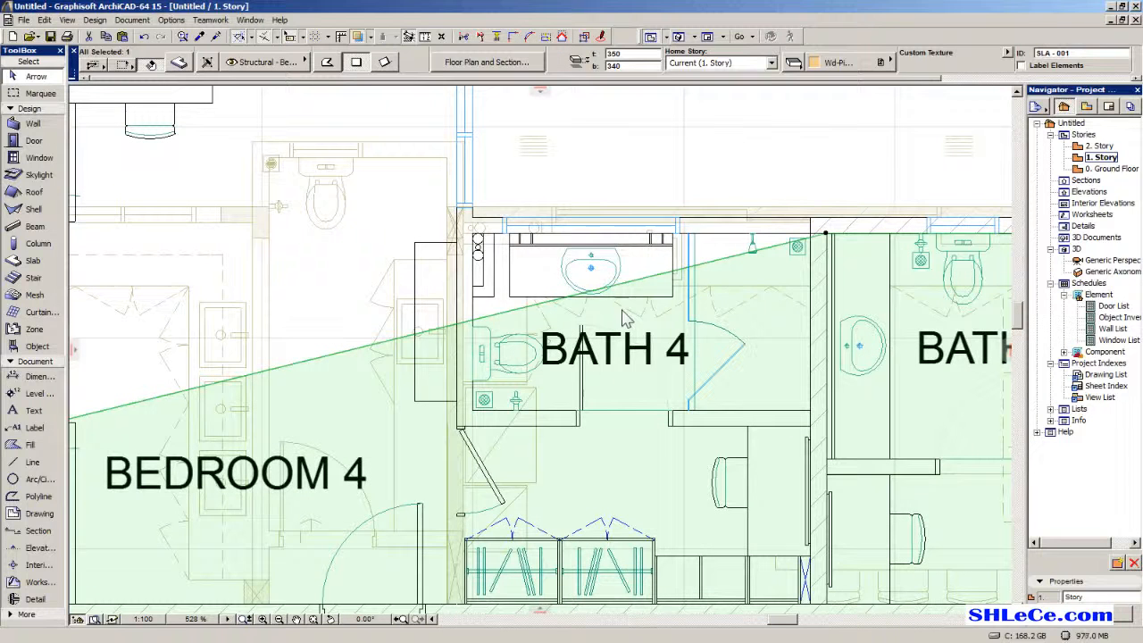
# Insert a node on the slanted slab edge at Bath 4's outer corner beside Bedroom 4 and align it with the exterior wall's inner face.
pyautogui.click(486, 320)
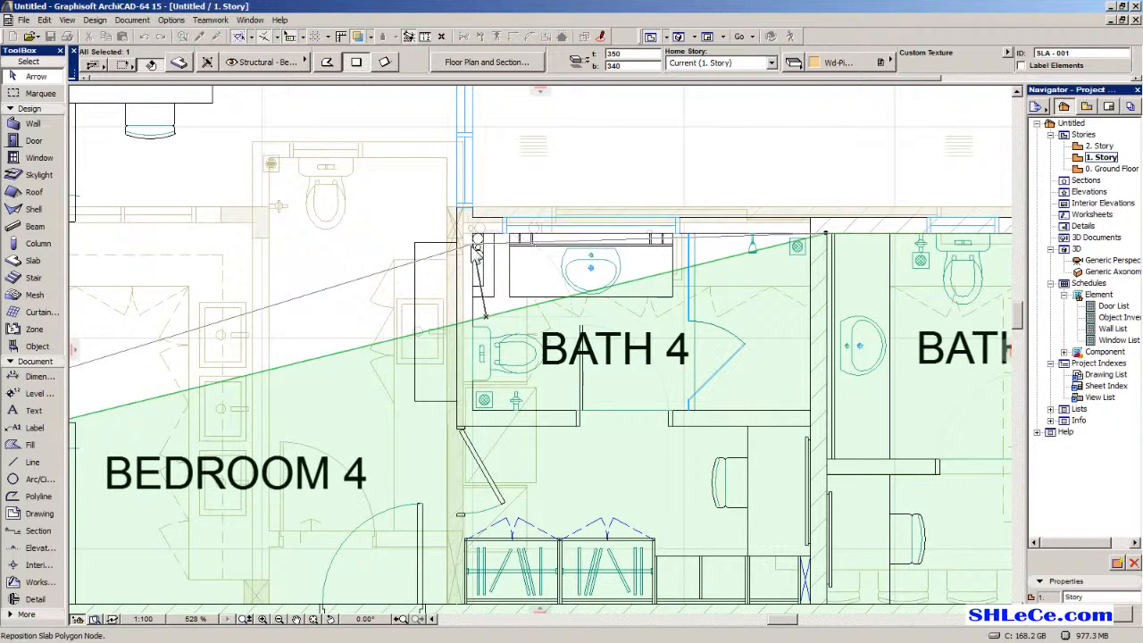
pyautogui.scroll(6, 466, 239)
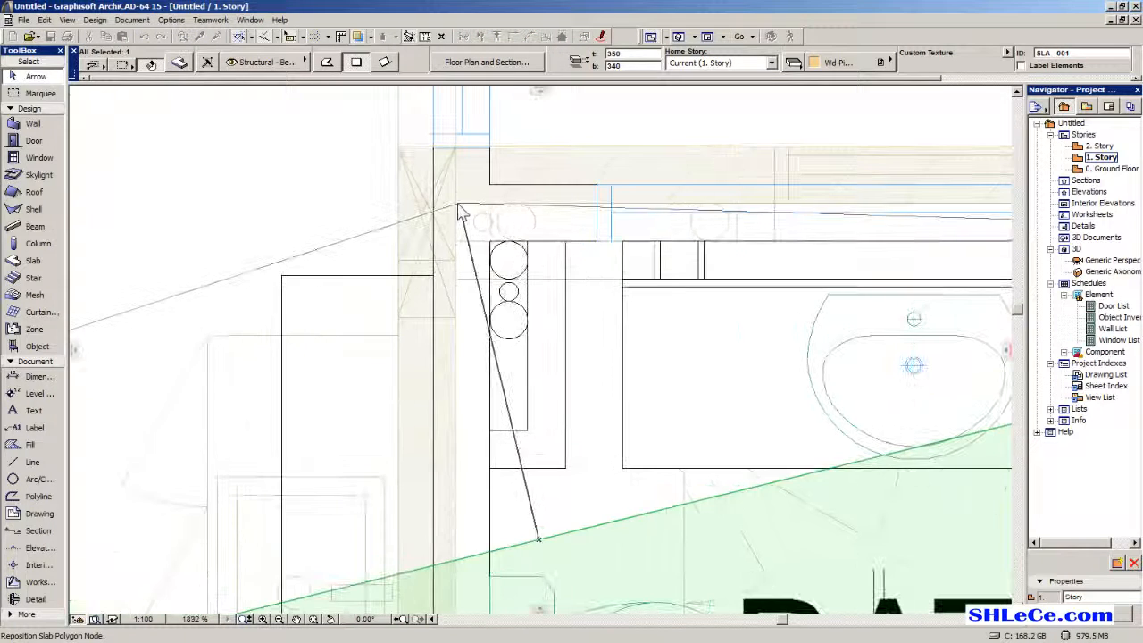
pyautogui.click(458, 207)
pyautogui.scroll(-5, 706, 299)
pyautogui.moveTo(301, 286); pyautogui.dragTo(352, 284, button='middle')
pyautogui.moveTo(123, 269); pyautogui.dragTo(334, 308, button='middle')
pyautogui.scroll(7, 335, 305)
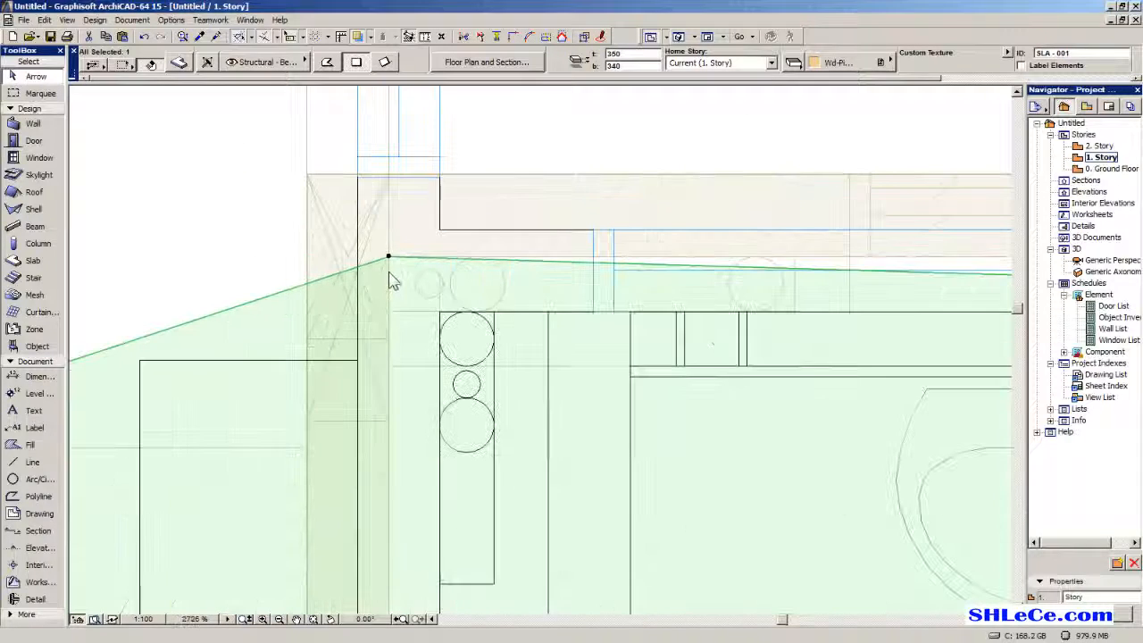
pyautogui.click(389, 259)
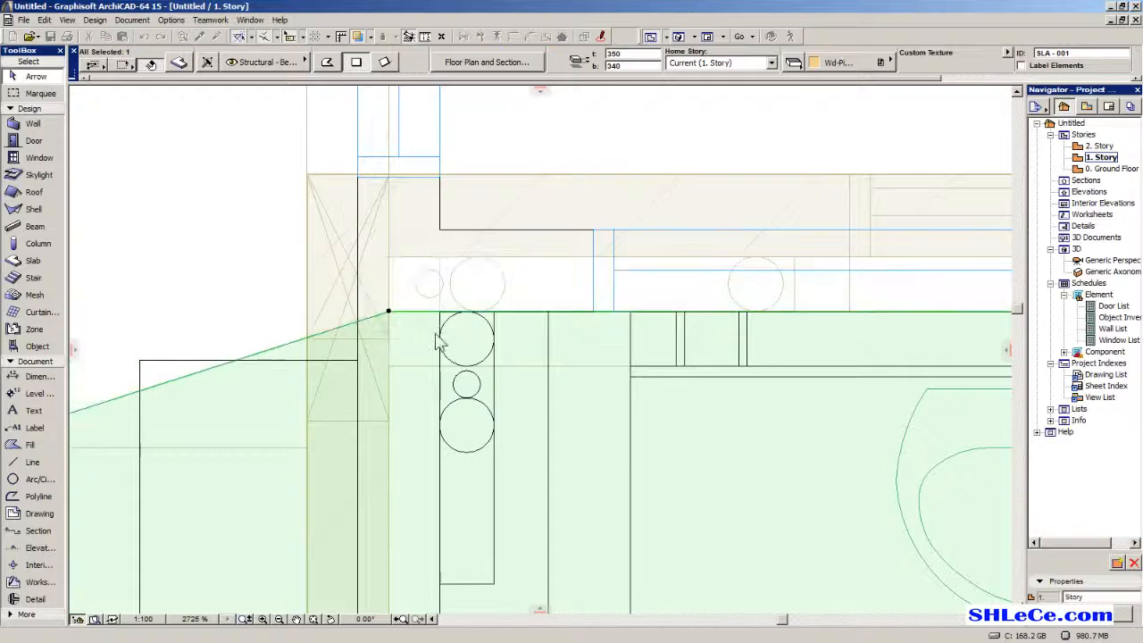
# Insert a node on the slab's slanted edge across Bedroom 4 and place it on the corridor wall at Bath 4's wardrobe corner.
pyautogui.scroll(-14, 413, 334)
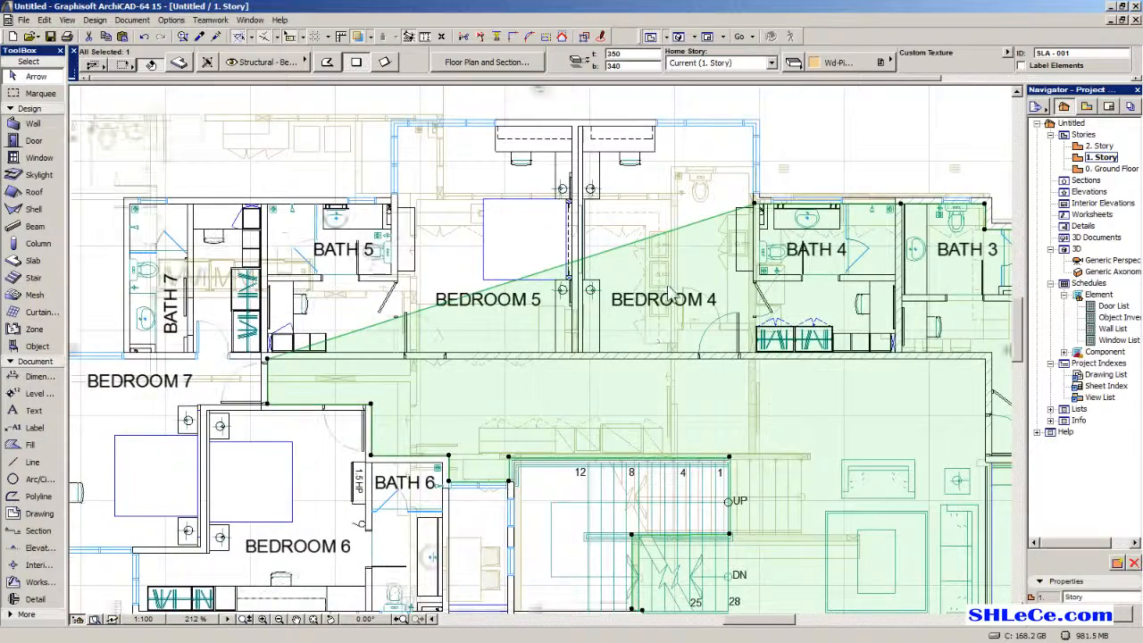
pyautogui.scroll(2, 612, 312)
pyautogui.scroll(10, 776, 385)
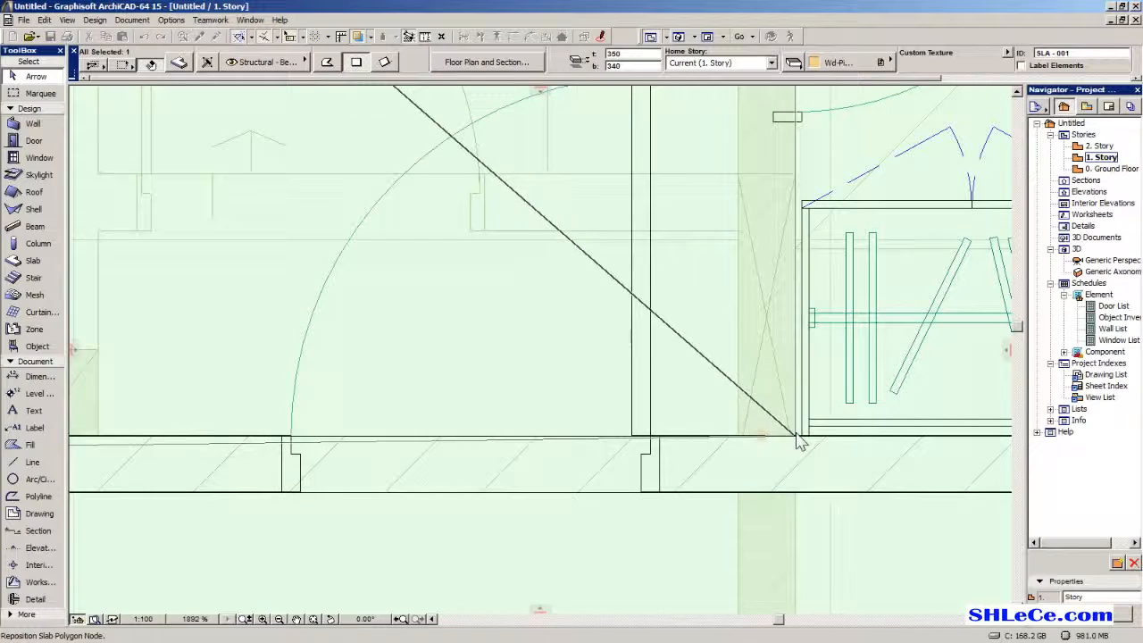
pyautogui.click(779, 443)
pyautogui.scroll(-10, 569, 321)
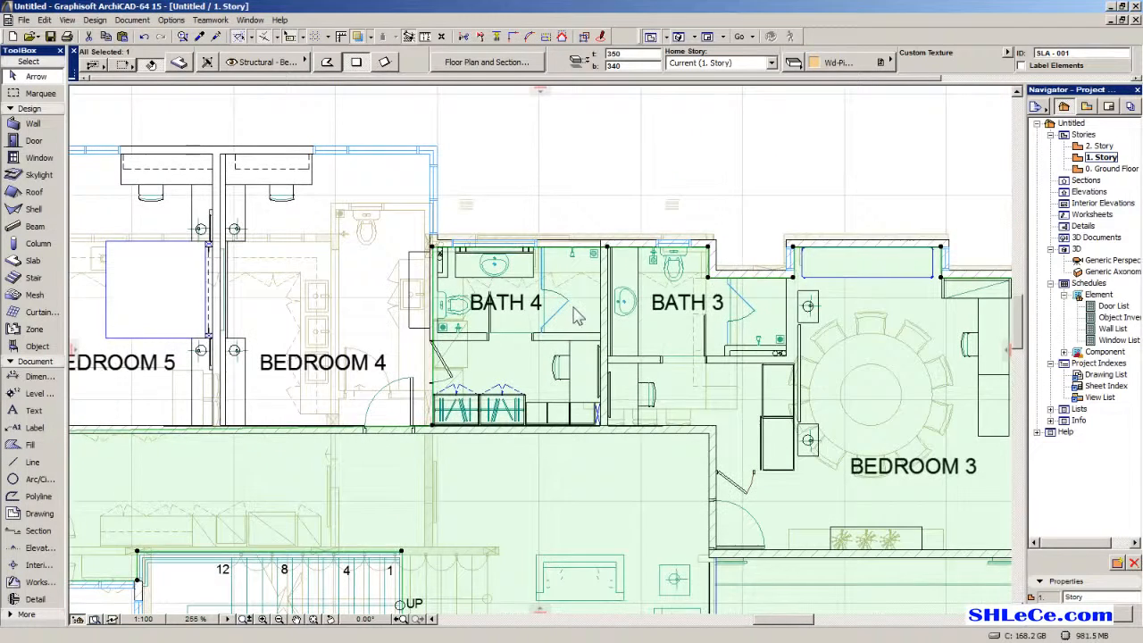
# Merge the redundant slab node at the wall between Bath 4 and Bath 3 into the node at Bath 3's outer corner.
pyautogui.scroll(9, 607, 249)
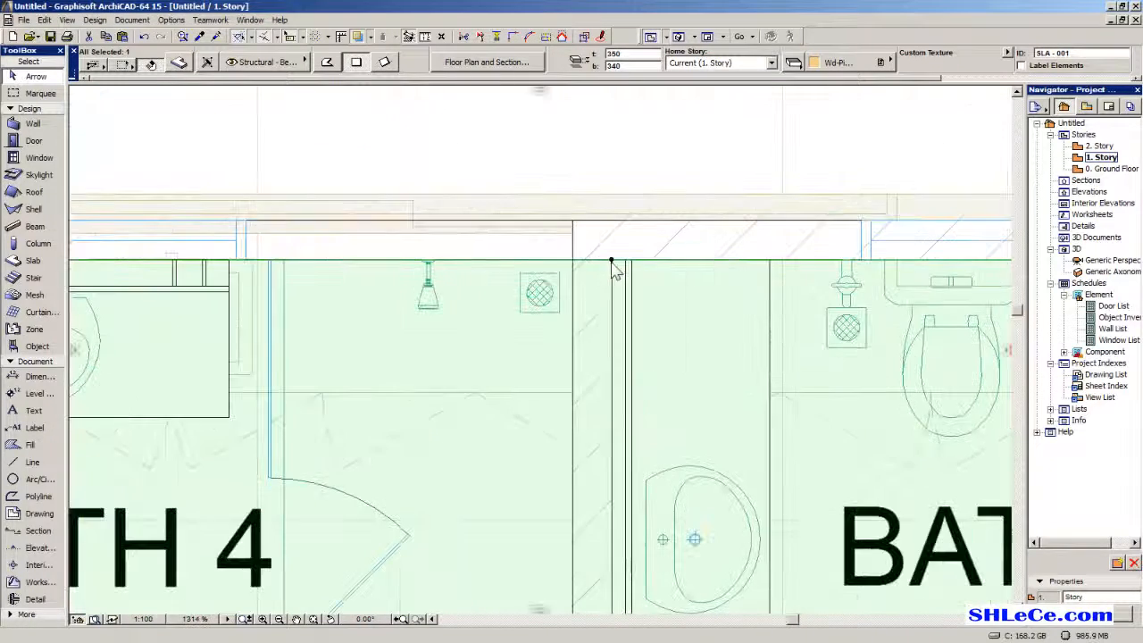
pyautogui.scroll(3, 611, 269)
pyautogui.click(611, 260)
pyautogui.scroll(-5, 621, 286)
pyautogui.moveTo(932, 296); pyautogui.dragTo(509, 343, button='middle')
pyautogui.scroll(4, 355, 338)
pyautogui.click(518, 318)
pyautogui.scroll(-5, 518, 322)
pyautogui.moveTo(393, 409); pyautogui.dragTo(561, 366, button='middle')
pyautogui.scroll(-6, 561, 373)
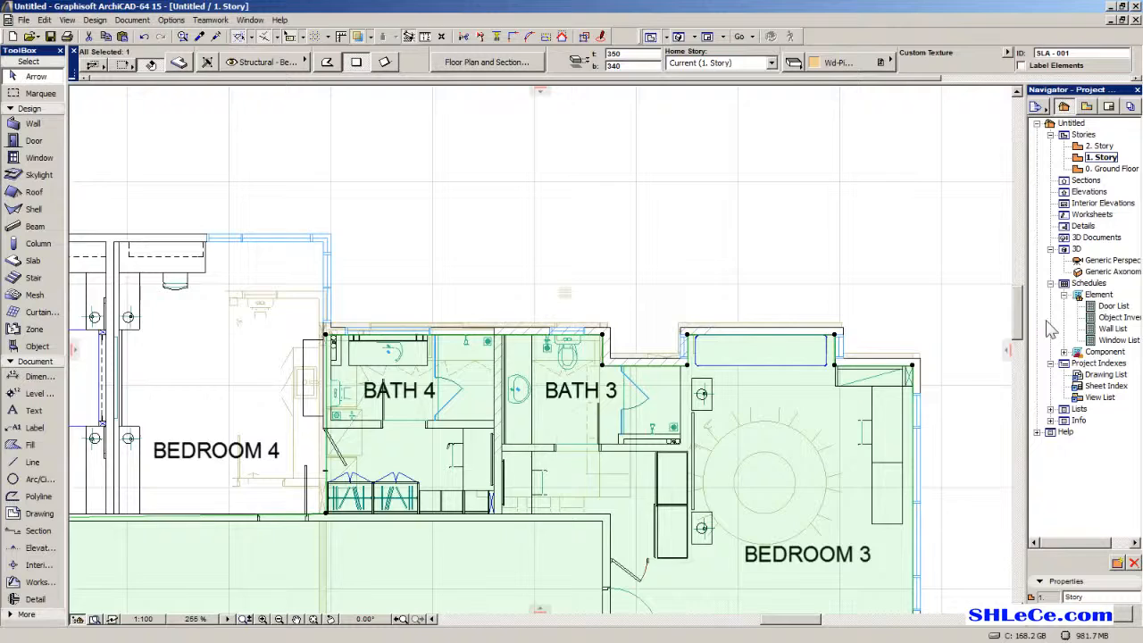
# Examine in the 3D perspective how the slab meets the exterior walls and the recessed lower wall section.
pyautogui.doubleClick(1094, 261)
pyautogui.keyDown('shift'); pyautogui.moveTo(718, 353); pyautogui.dragTo(529, 349, button='middle'); pyautogui.keyUp('shift')
pyautogui.scroll(4, 487, 387)
pyautogui.keyDown('shift'); pyautogui.moveTo(488, 388); pyautogui.dragTo(607, 402, button='middle'); pyautogui.keyUp('shift')
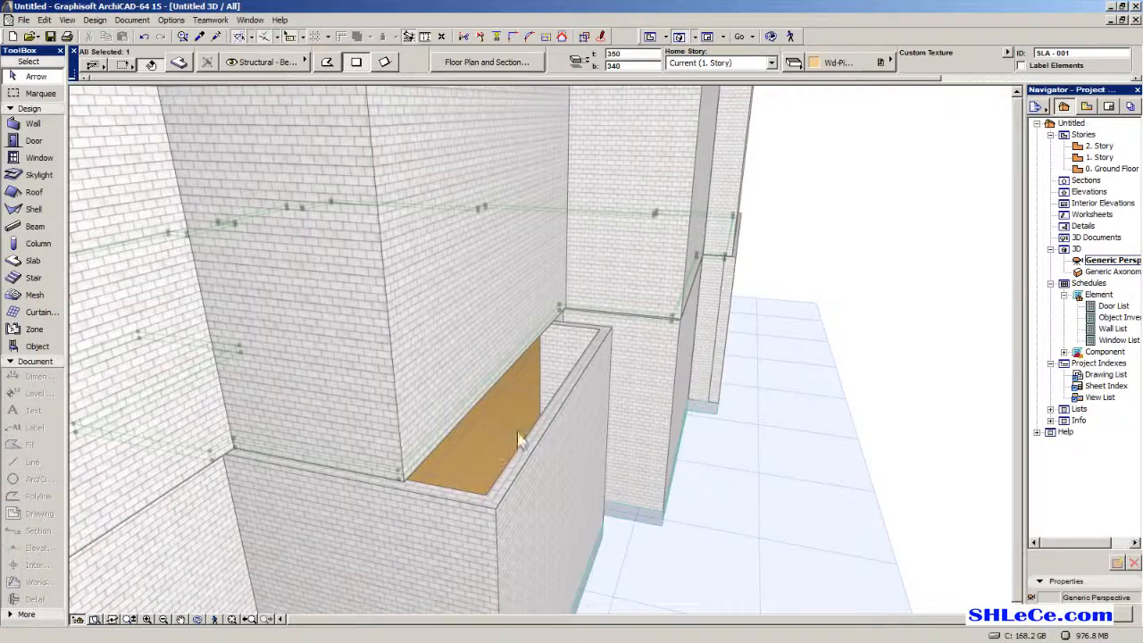
pyautogui.keyDown('shift'); pyautogui.moveTo(558, 348); pyautogui.dragTo(526, 459, button='middle'); pyautogui.keyUp('shift')
pyautogui.scroll(-5, 563, 412)
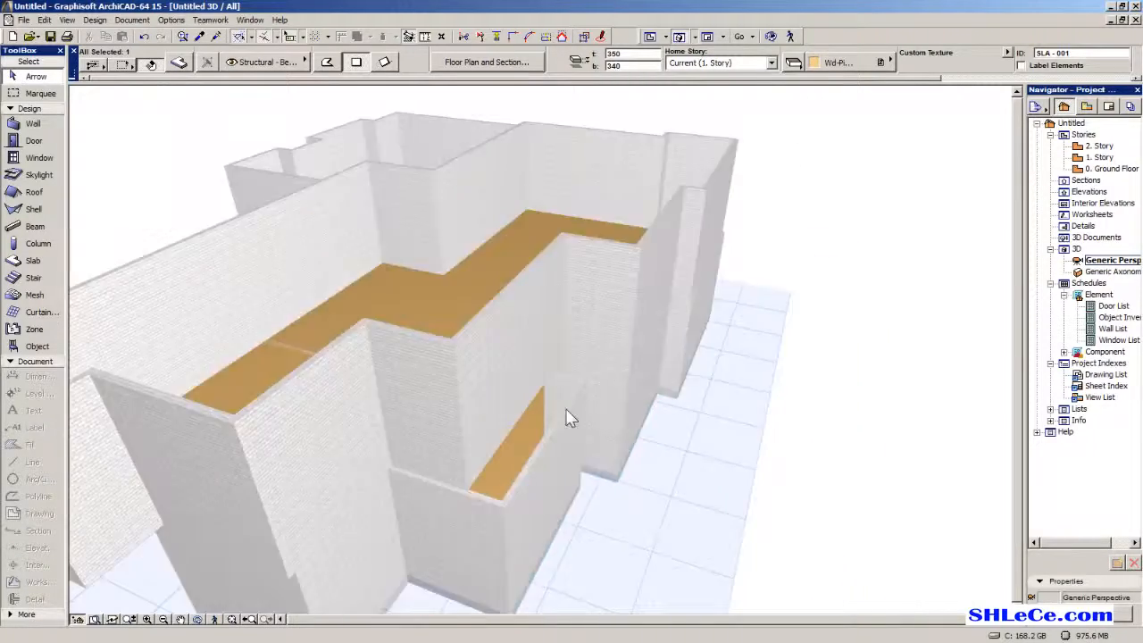
pyautogui.keyDown('shift'); pyautogui.moveTo(684, 352); pyautogui.dragTo(704, 391, button='middle'); pyautogui.keyUp('shift')
pyautogui.keyDown('shift'); pyautogui.moveTo(502, 401); pyautogui.dragTo(640, 400, button='middle'); pyautogui.keyUp('shift')
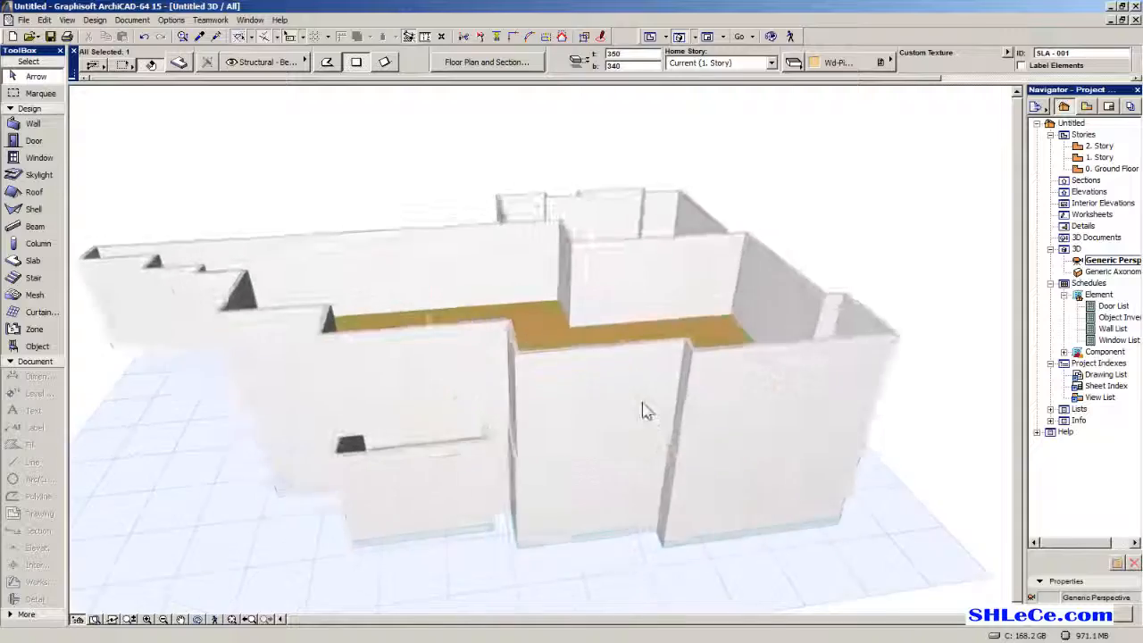
pyautogui.scroll(2, 369, 453)
pyautogui.scroll(1, 480, 432)
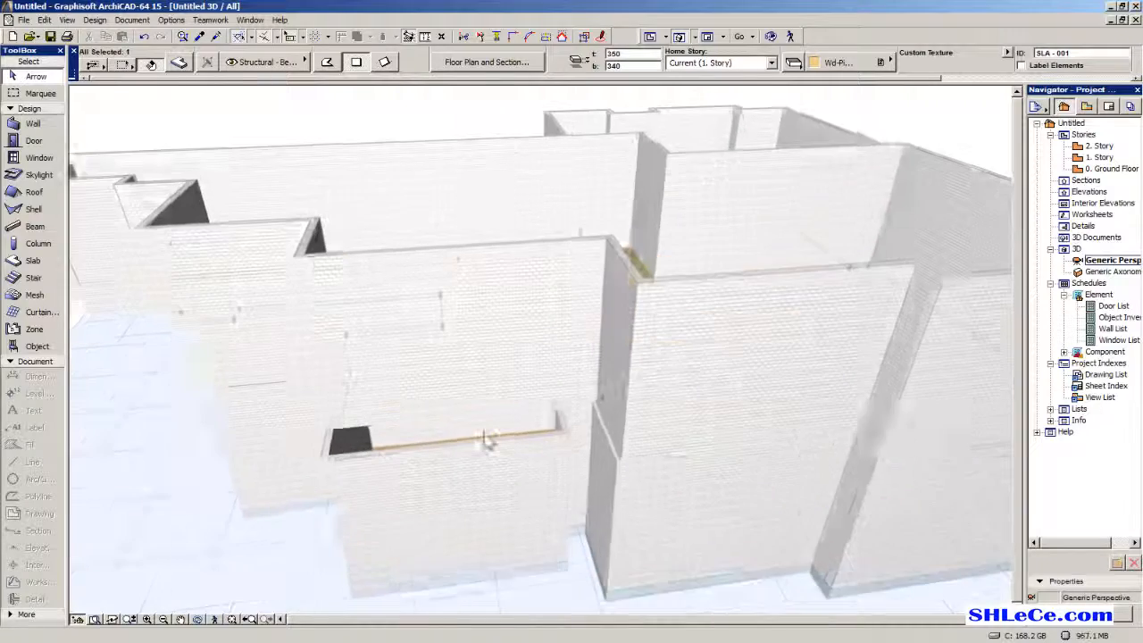
# On the 1. Story plan, insert a node on the slab edge beside Study 1 and place it at the ground-floor wall's inner corner.
pyautogui.doubleClick(1100, 157)
pyautogui.scroll(-3, 518, 413)
pyautogui.scroll(4, 518, 412)
pyautogui.scroll(4, 518, 413)
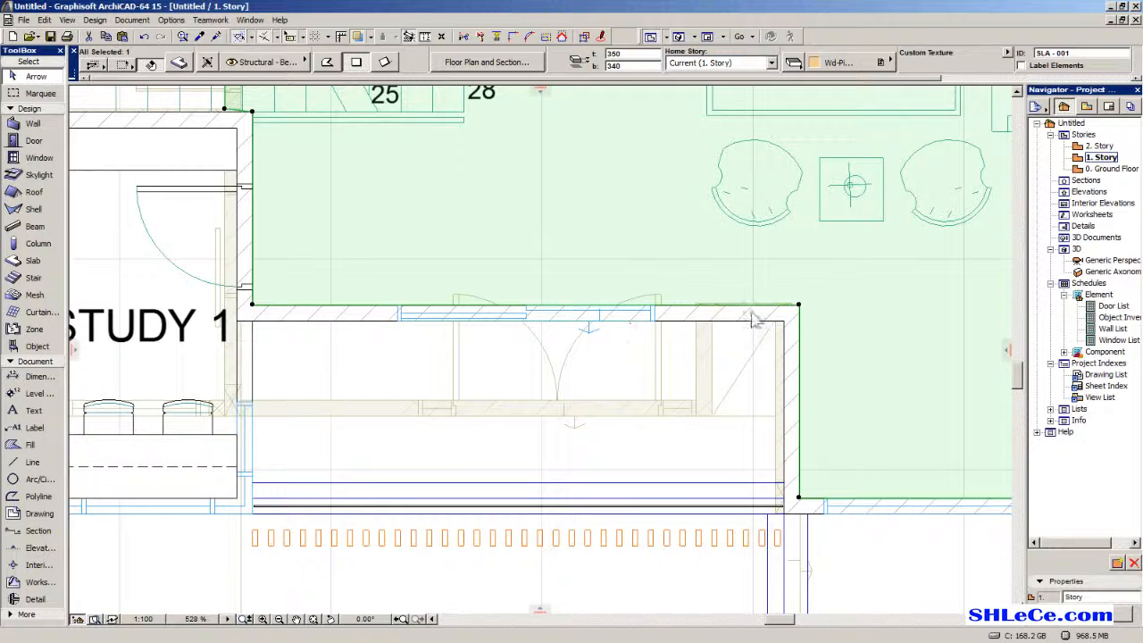
pyautogui.scroll(3, 515, 295)
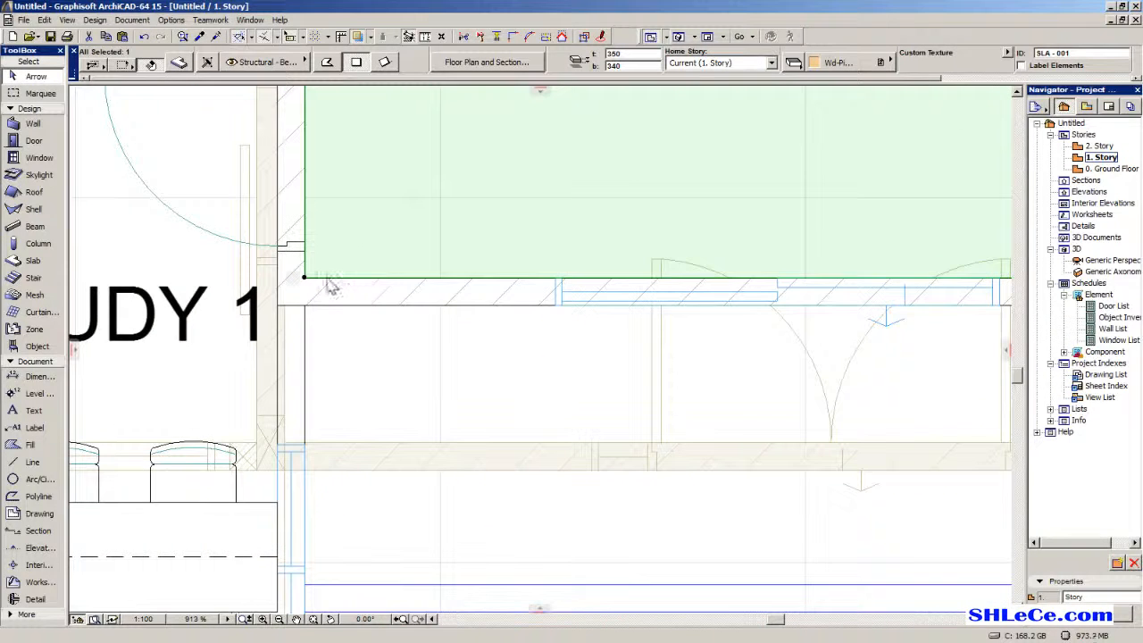
pyautogui.press('Escape')
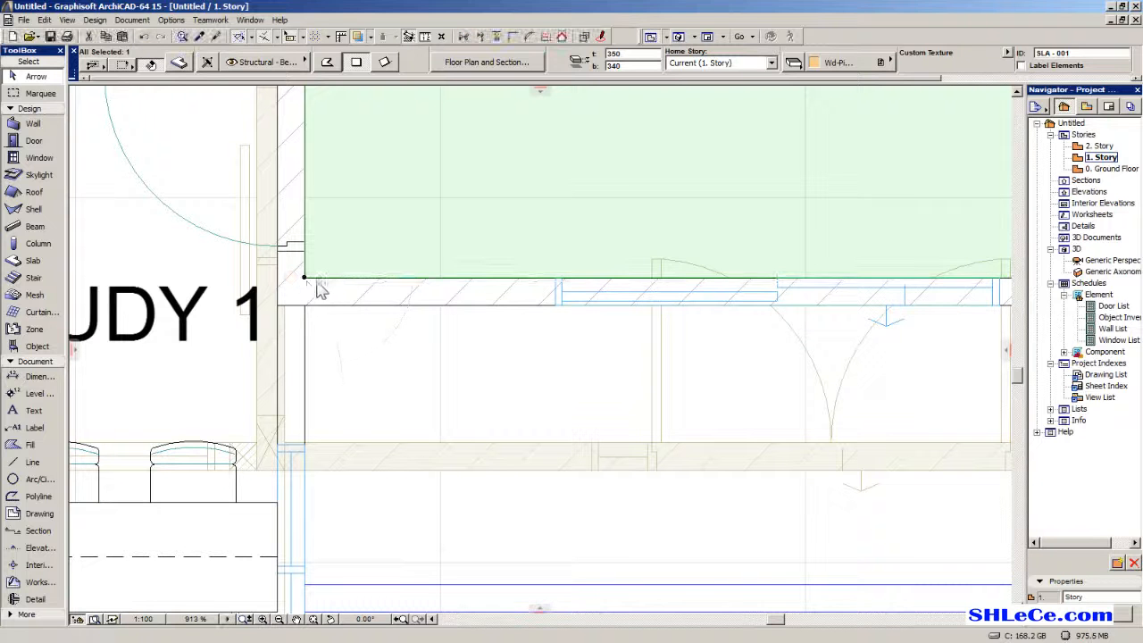
pyautogui.click(324, 288)
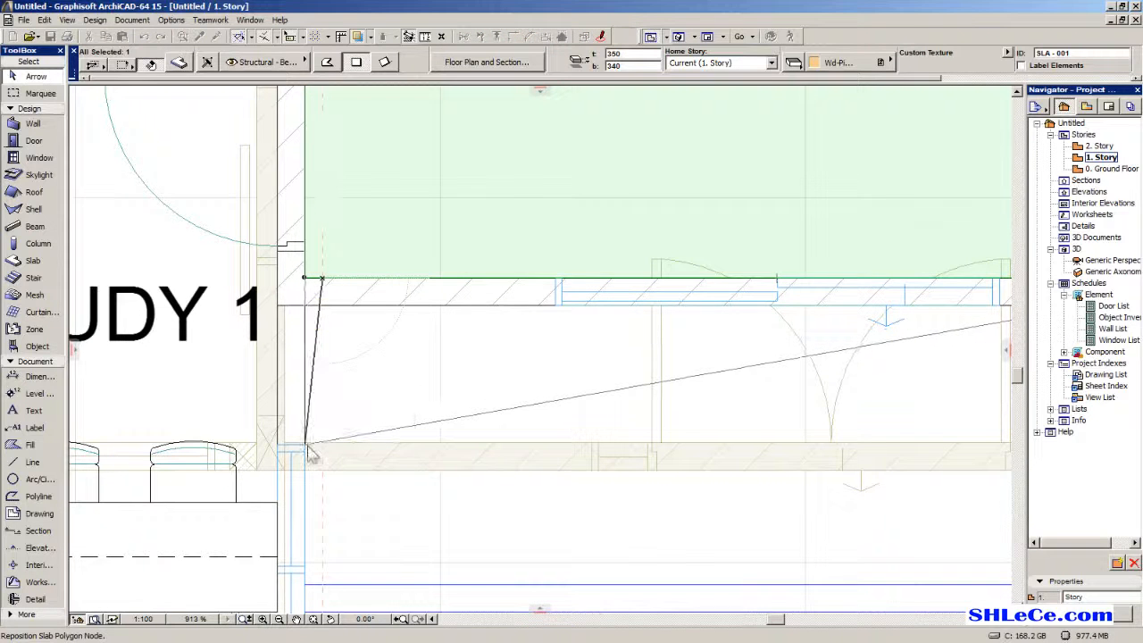
# Insert two nodes on the slanted slab edge, at the ground-floor entrance wall's inner corner and straight above it on the upper wall line.
pyautogui.moveTo(598, 373); pyautogui.dragTo(301, 364, button='middle')
pyautogui.scroll(-1, 533, 345)
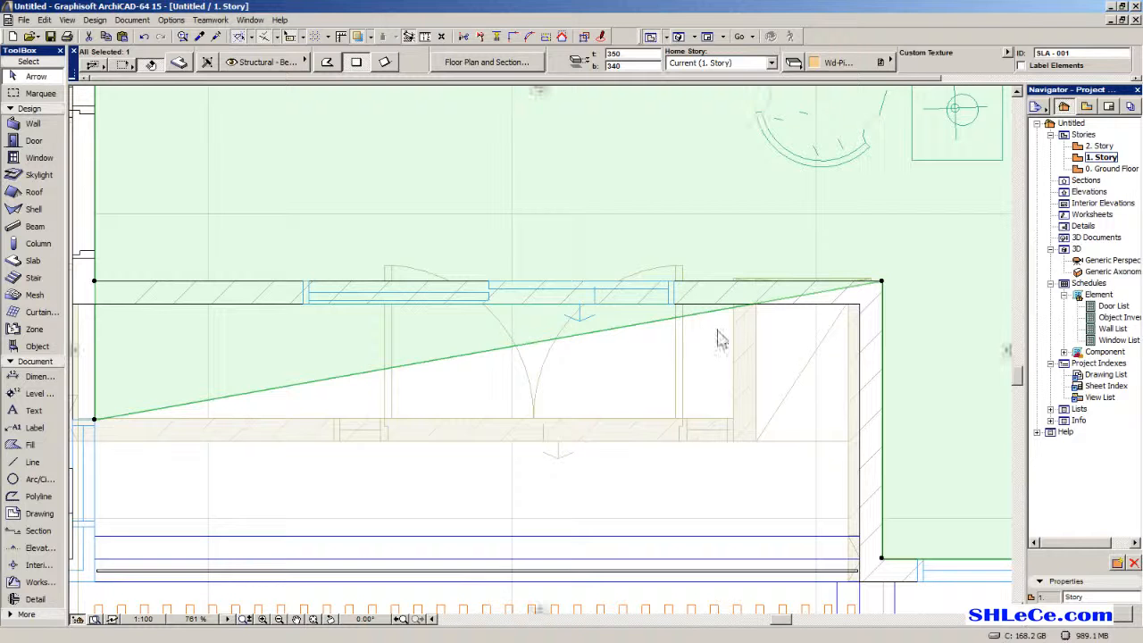
pyautogui.press('Escape')
pyautogui.click(658, 326)
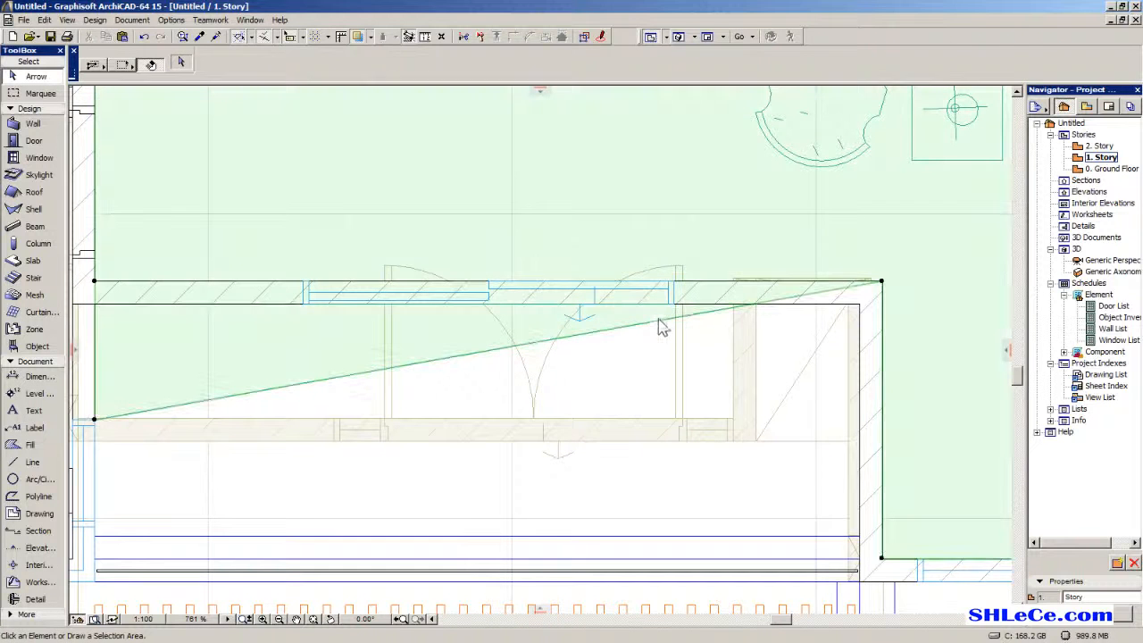
pyautogui.click(733, 417)
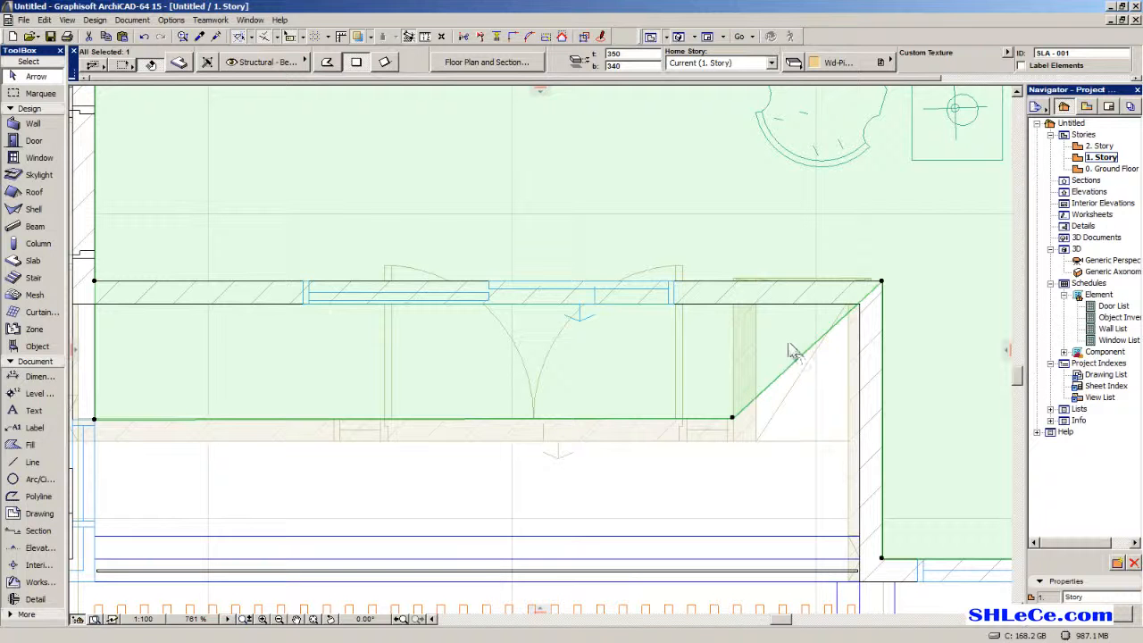
pyautogui.click(801, 357)
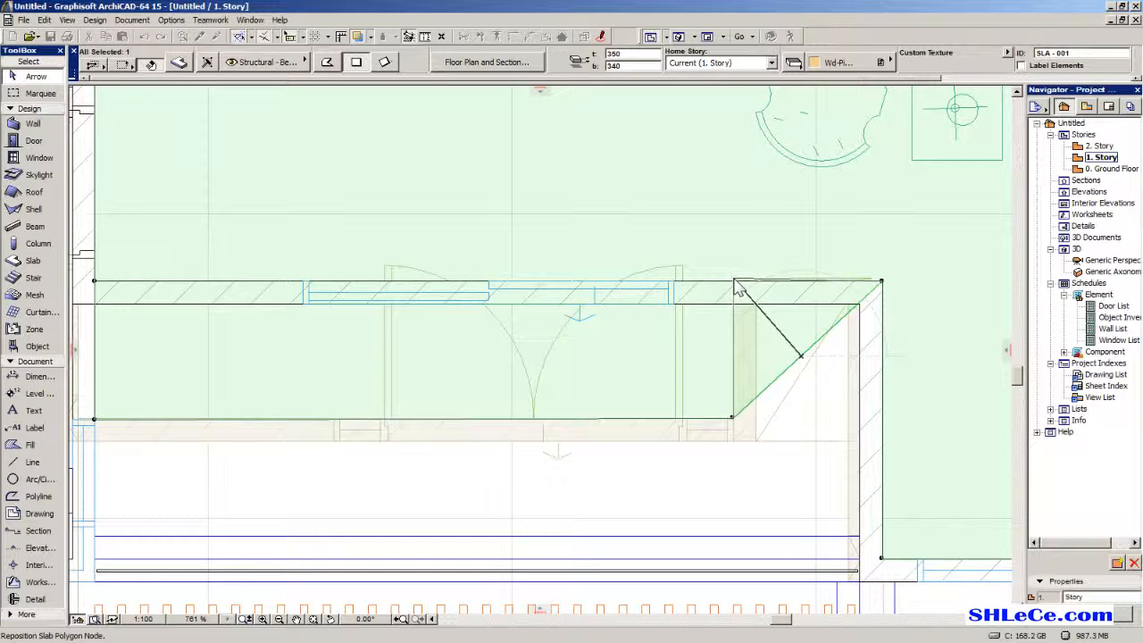
pyautogui.click(735, 282)
# Merge the redundant slab node on the Study 1 wall into the corner node below it.
pyautogui.scroll(-5, 735, 286)
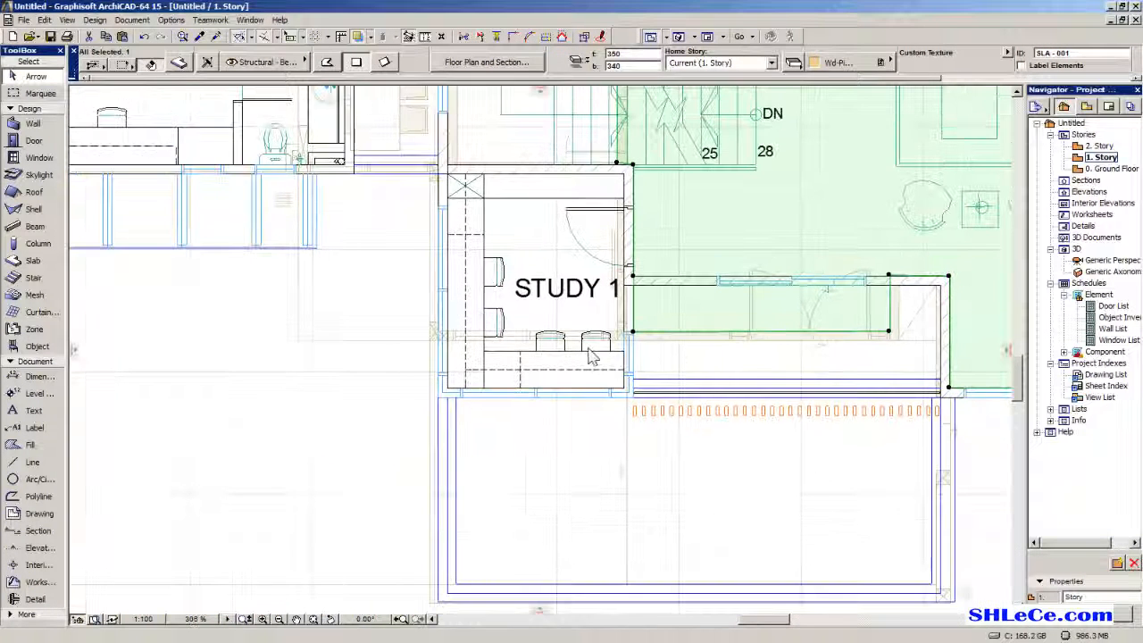
pyautogui.scroll(5, 631, 355)
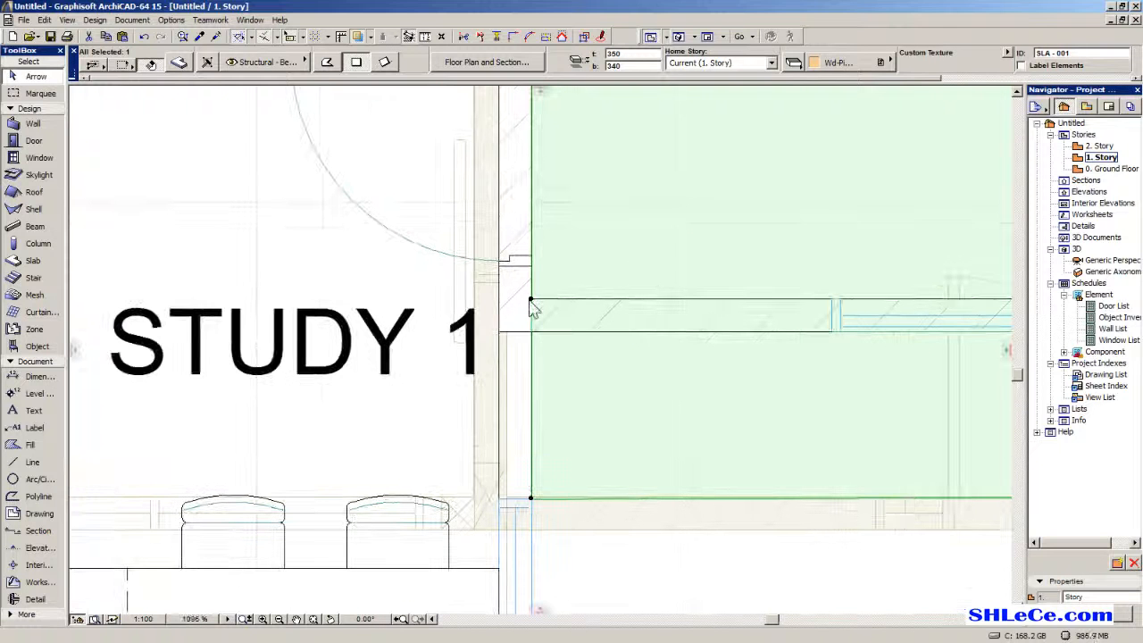
pyautogui.click(532, 301)
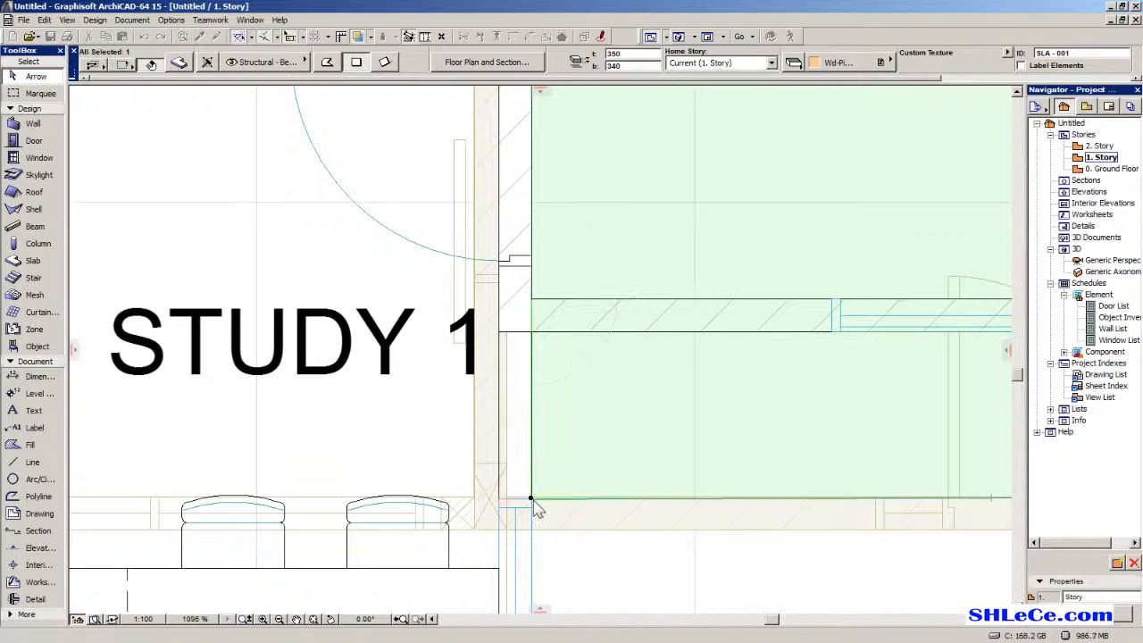
# Check the extended slab against the entrance walls in the 3D perspective.
pyautogui.doubleClick(1111, 262)
pyautogui.moveTo(375, 474); pyautogui.dragTo(600, 399, button='middle')
pyautogui.scroll(1, 487, 435)
pyautogui.scroll(1, 545, 397)
pyautogui.moveTo(748, 330); pyautogui.dragTo(438, 447, button='middle')
pyautogui.moveTo(686, 230); pyautogui.dragTo(635, 413, button='middle')
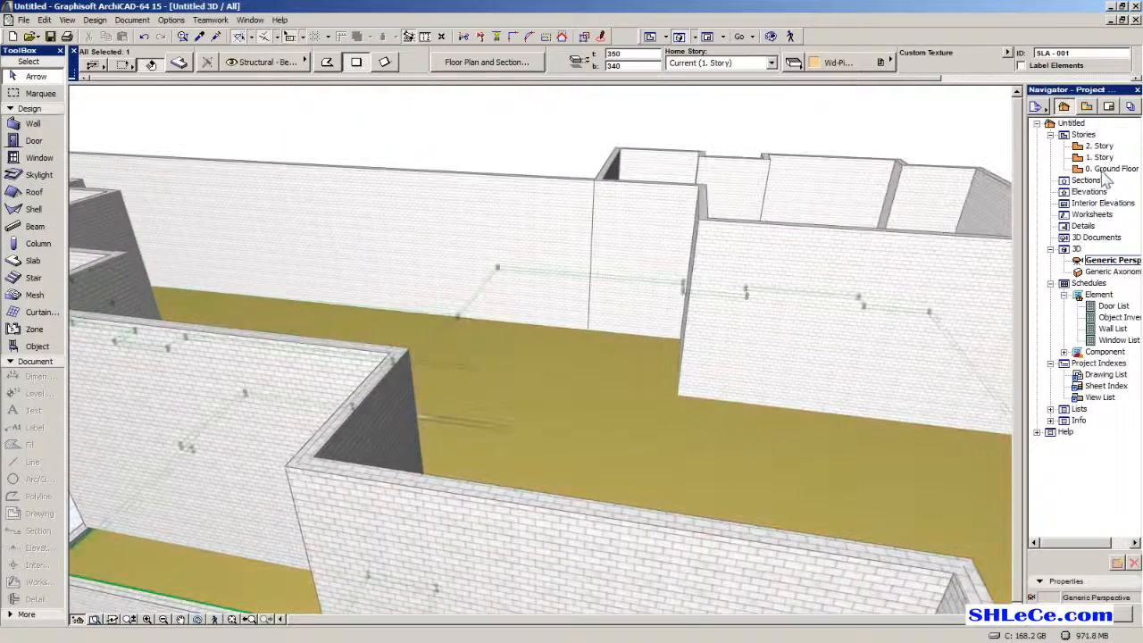
# Open the Ground Floor plan at the relaxing area's outer wall beside the 150dp mark.
pyautogui.doubleClick(1107, 169)
pyautogui.scroll(-5, 362, 174)
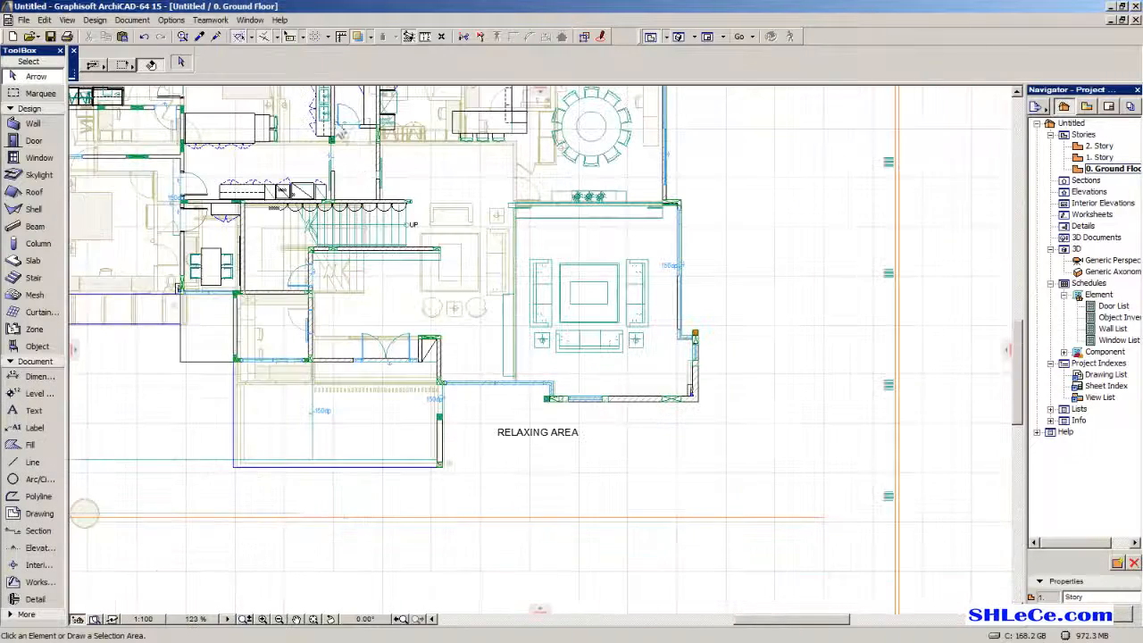
pyautogui.scroll(-5, 408, 311)
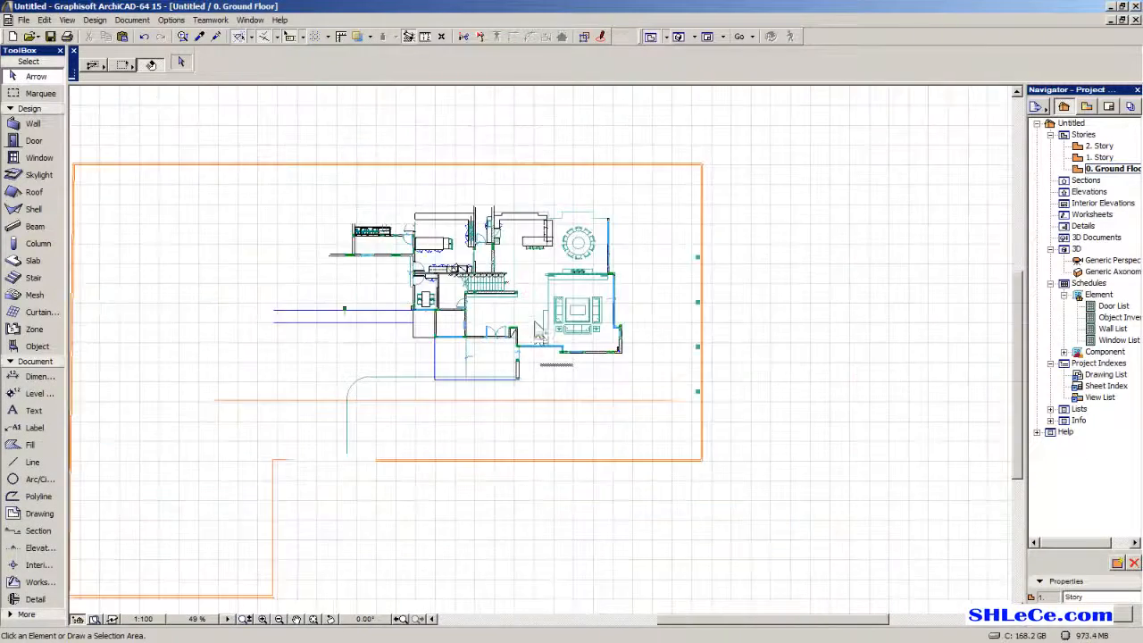
pyautogui.scroll(2, 609, 354)
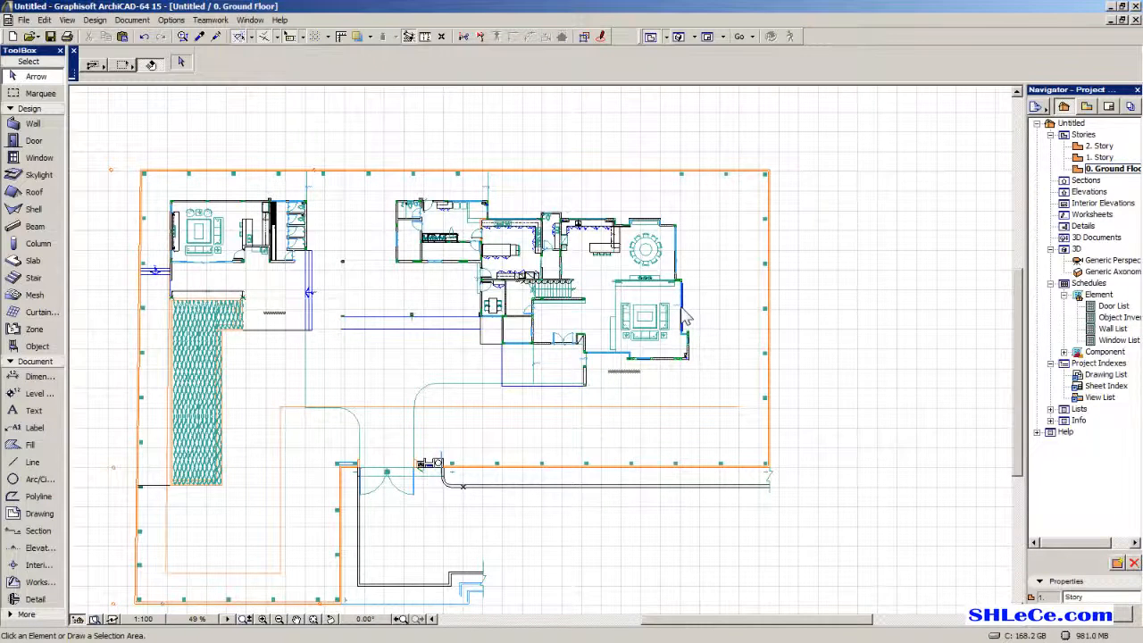
pyautogui.scroll(8, 683, 317)
pyautogui.moveTo(593, 250); pyautogui.dragTo(655, 414, button='middle')
pyautogui.moveTo(742, 230); pyautogui.dragTo(715, 348, button='middle')
pyautogui.moveTo(719, 270); pyautogui.dragTo(653, 303, button='middle')
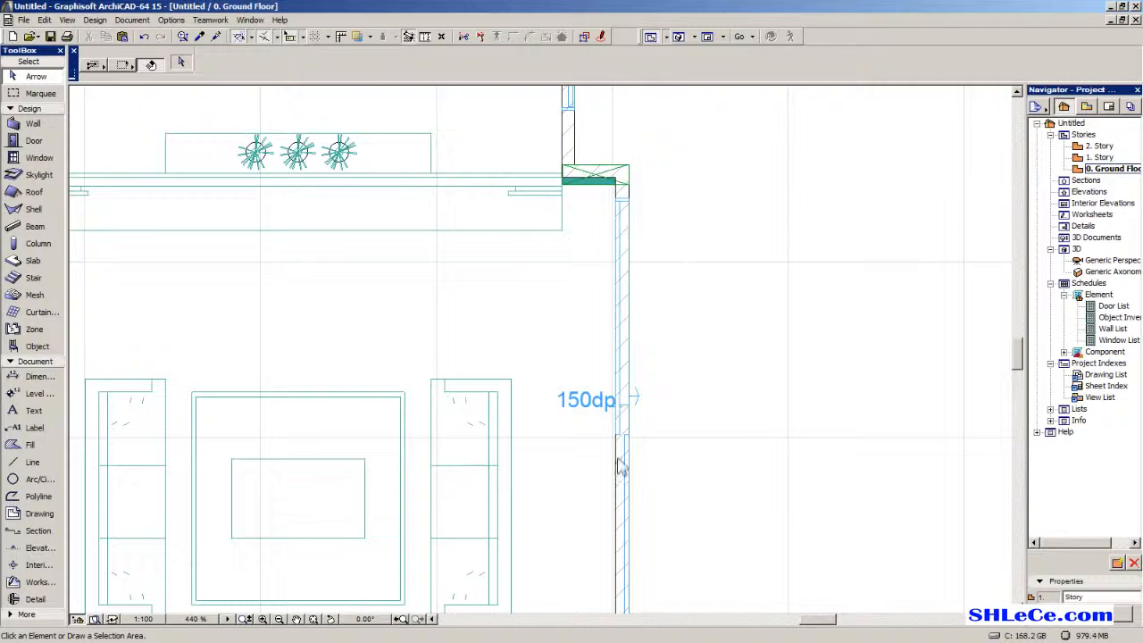
pyautogui.moveTo(617, 460); pyautogui.dragTo(621, 389, button='middle')
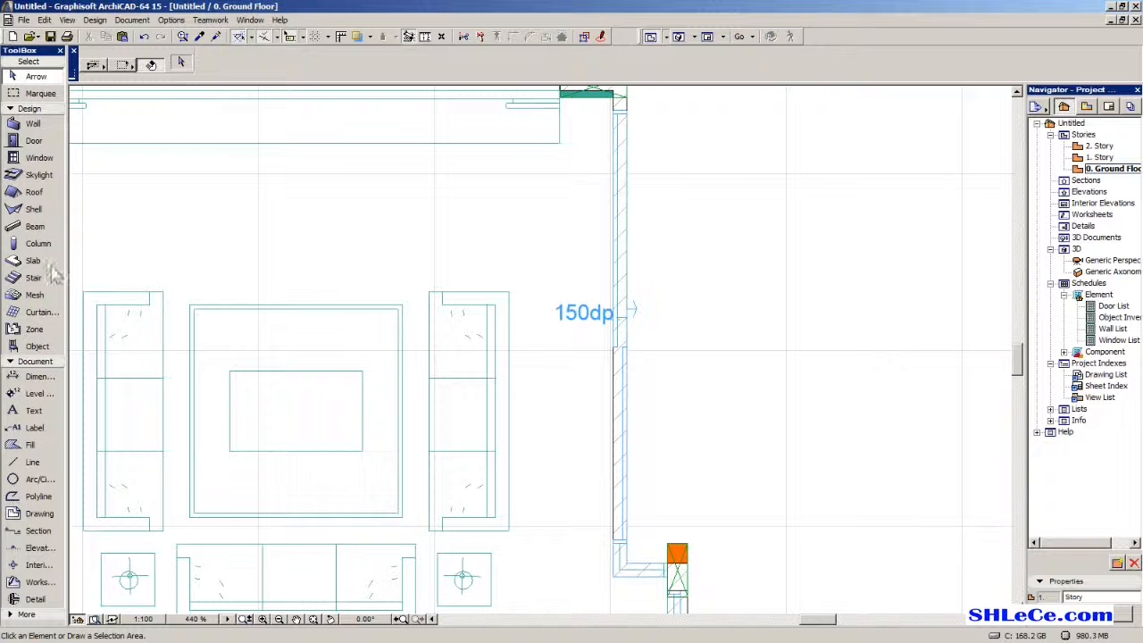
# Set the default door to D4 Sliding 15 from the Sliding Doors 15 folder of the Special Doors library.
pyautogui.click(34, 141)
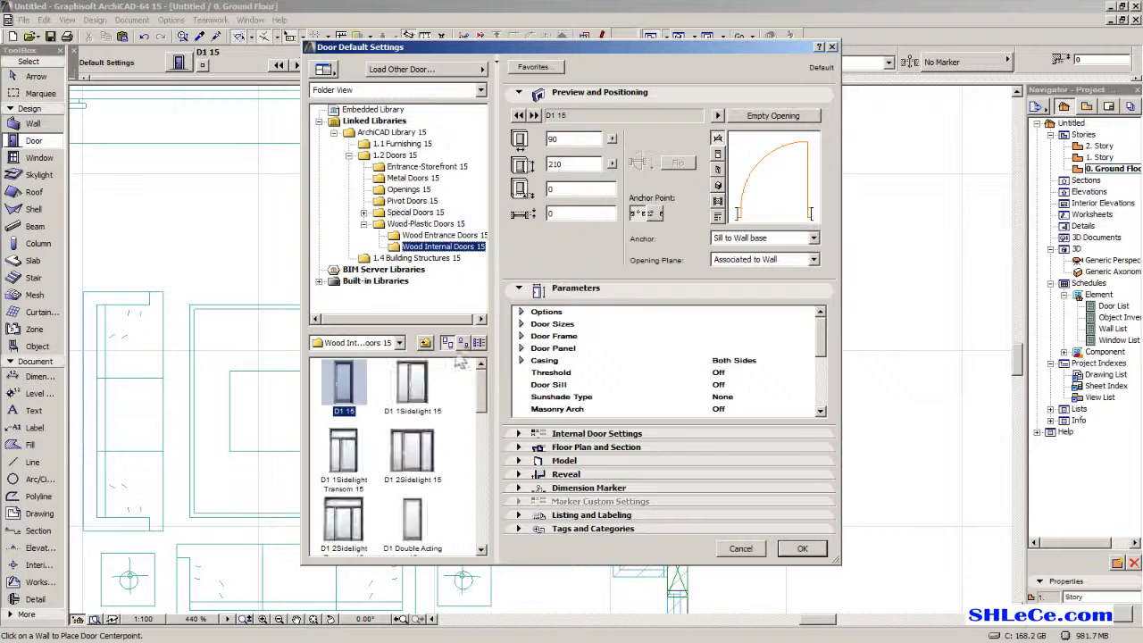
pyautogui.moveTo(481, 382); pyautogui.dragTo(504, 525)
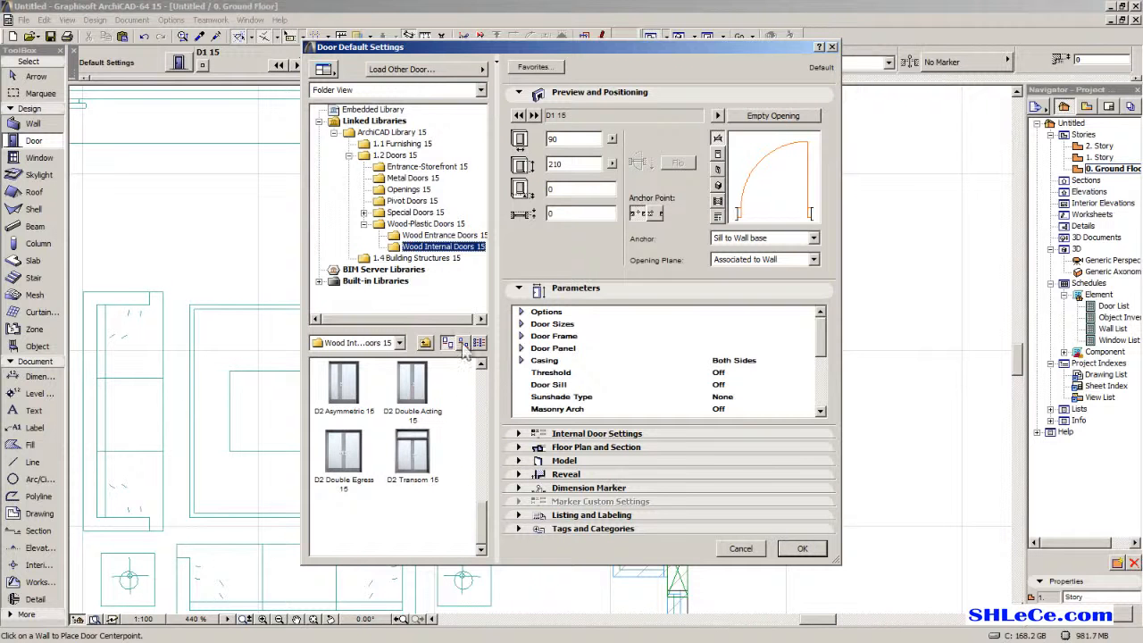
pyautogui.click(353, 459)
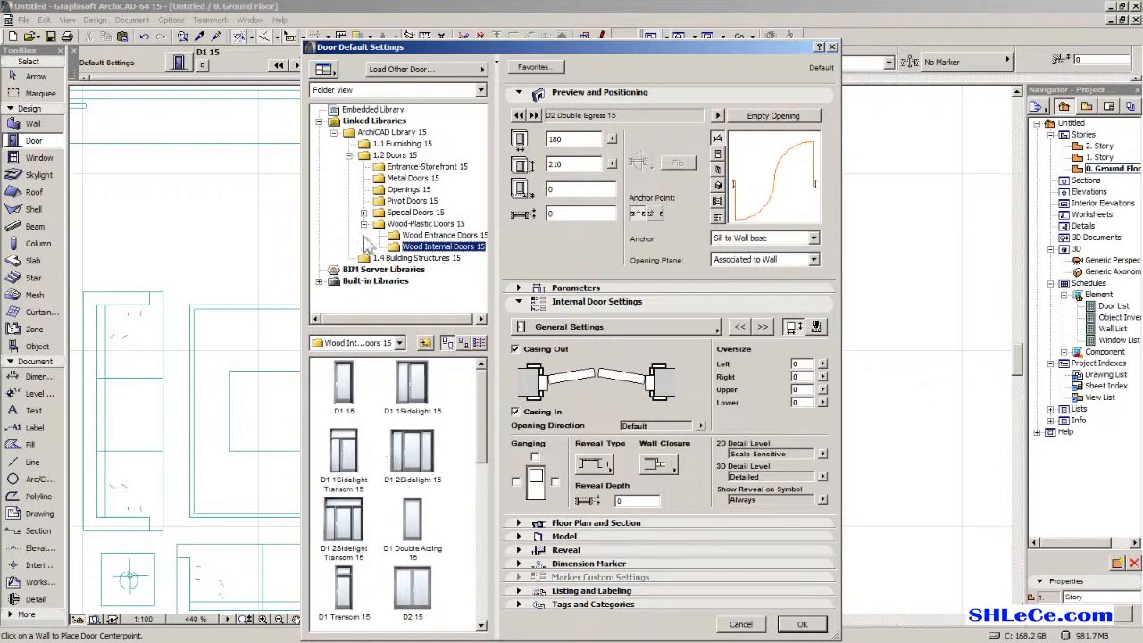
pyautogui.click(414, 213)
pyautogui.click(363, 212)
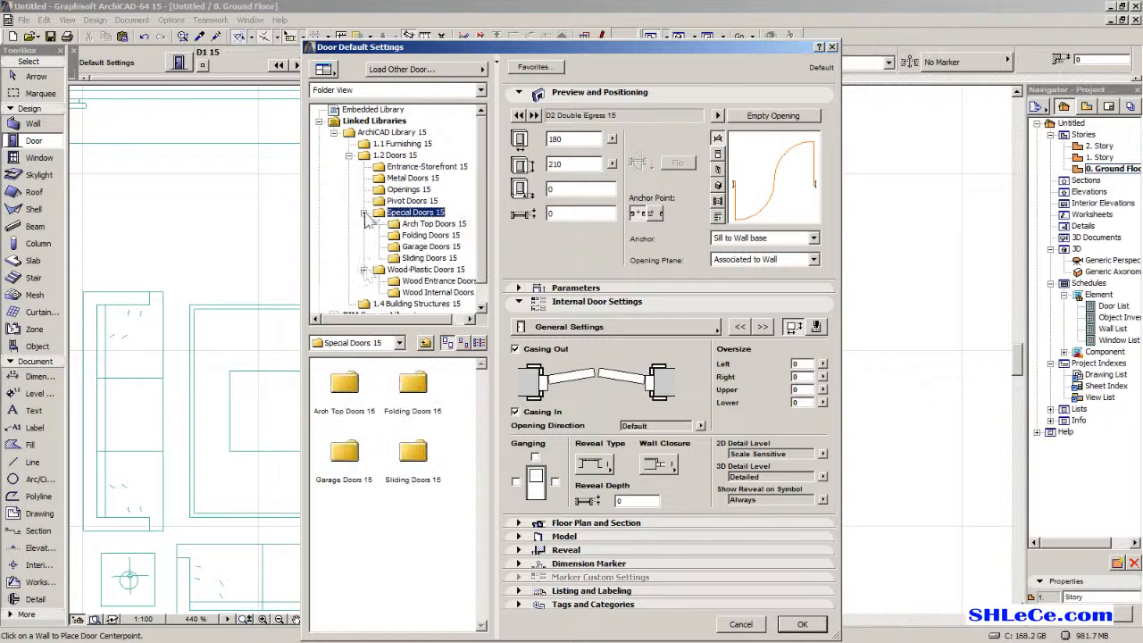
pyautogui.doubleClick(423, 461)
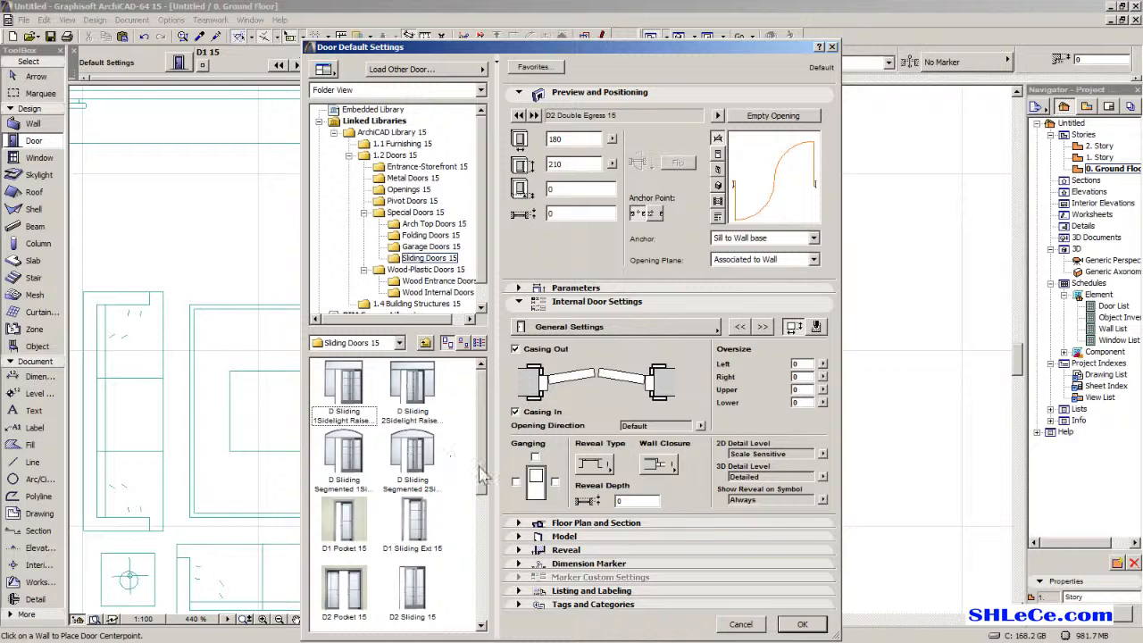
pyautogui.scroll(-2, 411, 465)
pyautogui.click(344, 455)
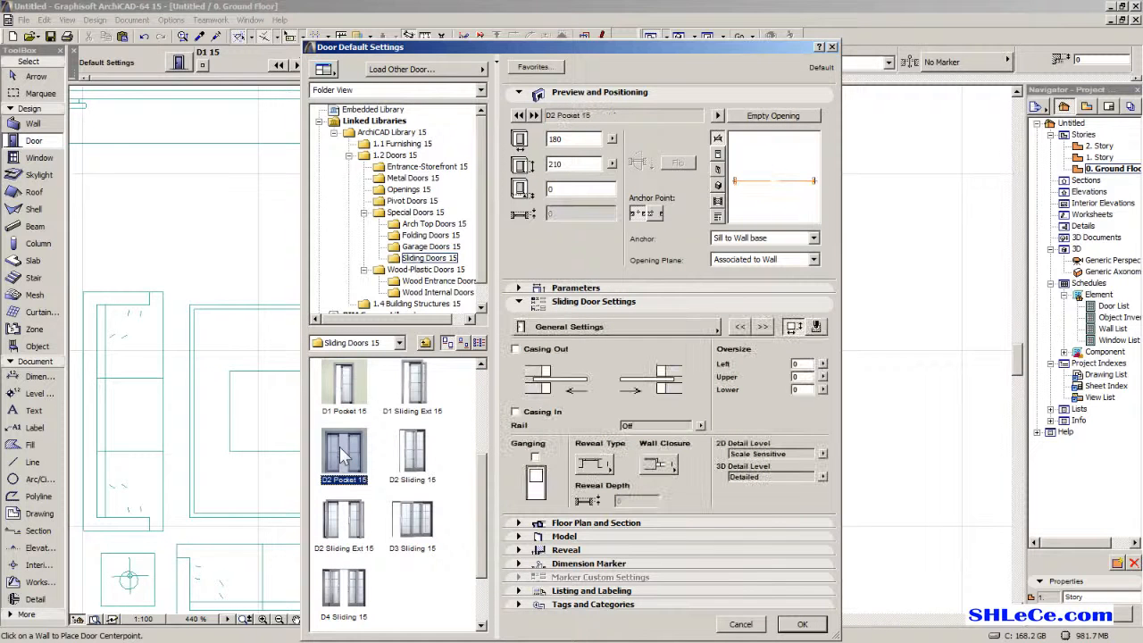
pyautogui.click(349, 591)
pyautogui.scroll(-1, 349, 591)
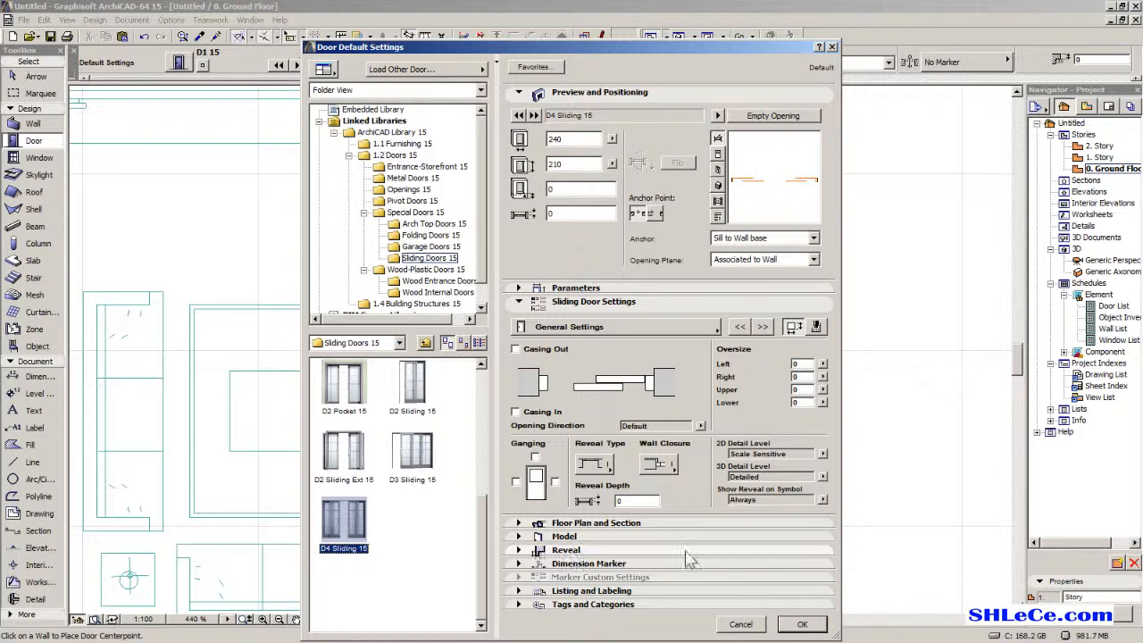
pyautogui.click(802, 624)
# Place the sliding door in the relaxing area's outer wall near the 150dp mark.
pyautogui.scroll(-2, 616, 353)
pyautogui.scroll(3, 589, 357)
pyautogui.click(576, 356)
pyautogui.click(618, 351)
pyautogui.moveTo(628, 351); pyautogui.dragTo(612, 377, button='middle')
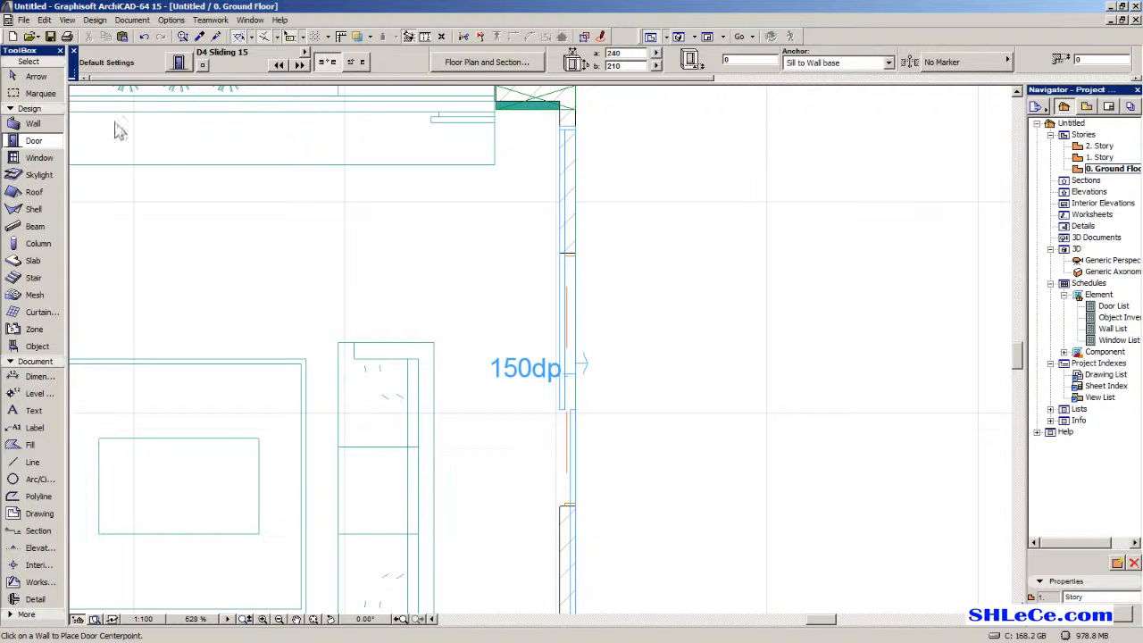
# Select the placed sliding door and move its upper corner to the upper end of the drawn opening, below the wall corner.
pyautogui.click(36, 77)
pyautogui.click(573, 260)
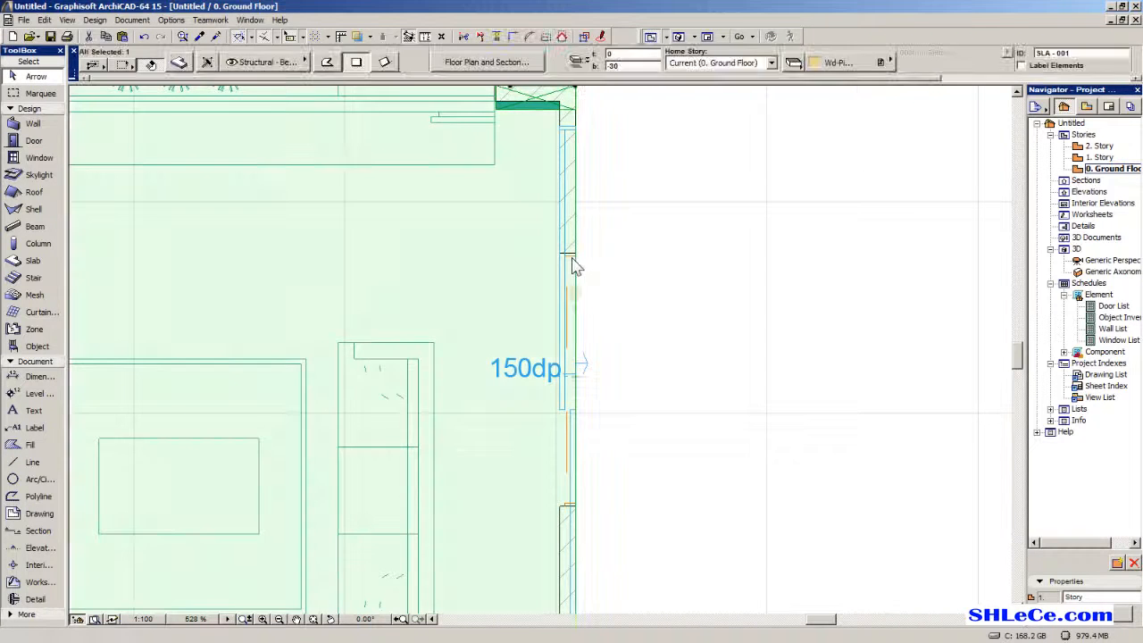
pyautogui.click(578, 259)
pyautogui.click(577, 259)
pyautogui.scroll(1, 577, 257)
pyautogui.moveTo(577, 257); pyautogui.dragTo(566, 457, button='middle')
pyautogui.click(567, 457)
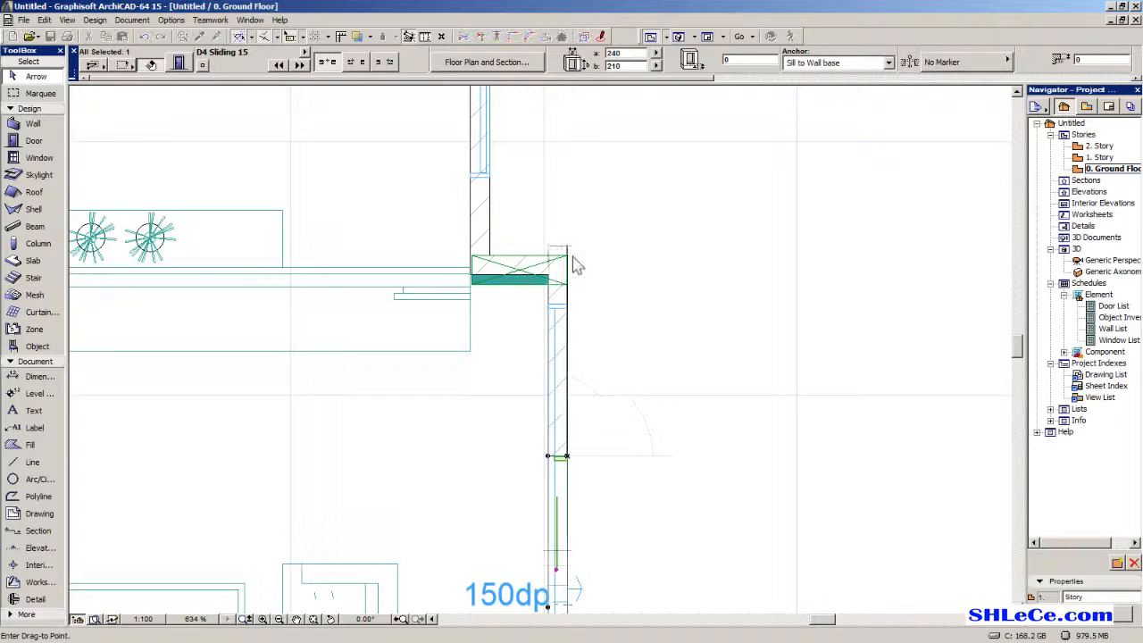
pyautogui.click(568, 304)
pyautogui.scroll(-2, 596, 384)
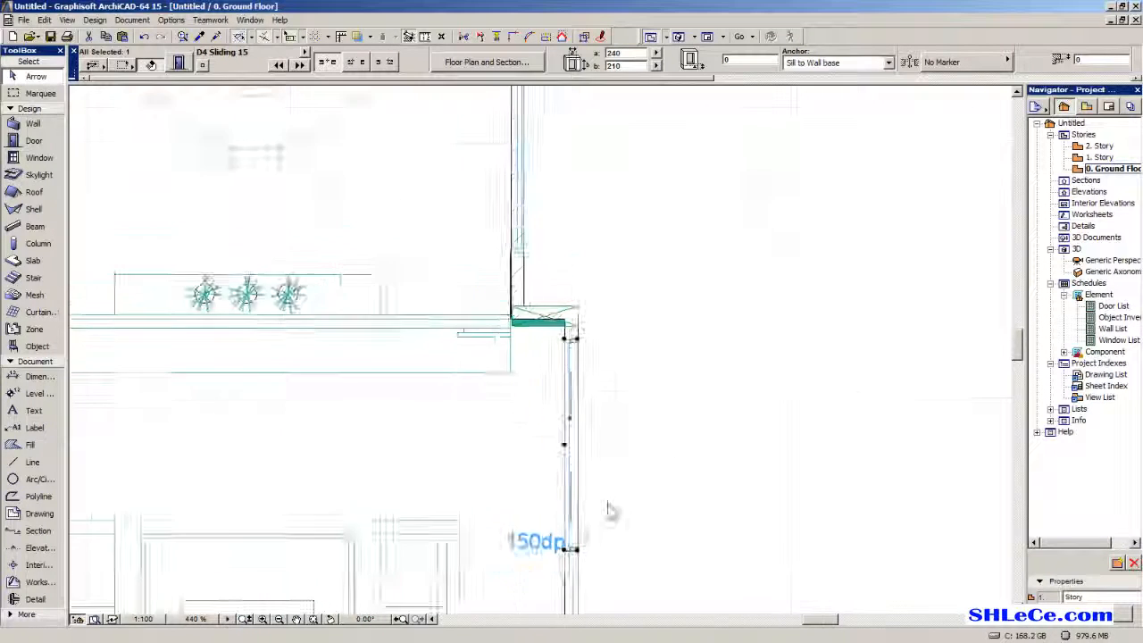
# Move the sliding door by its lower corner down to the lower end of the drawn wall opening.
pyautogui.moveTo(610, 600); pyautogui.dragTo(489, 347, button='middle')
pyautogui.click(455, 257)
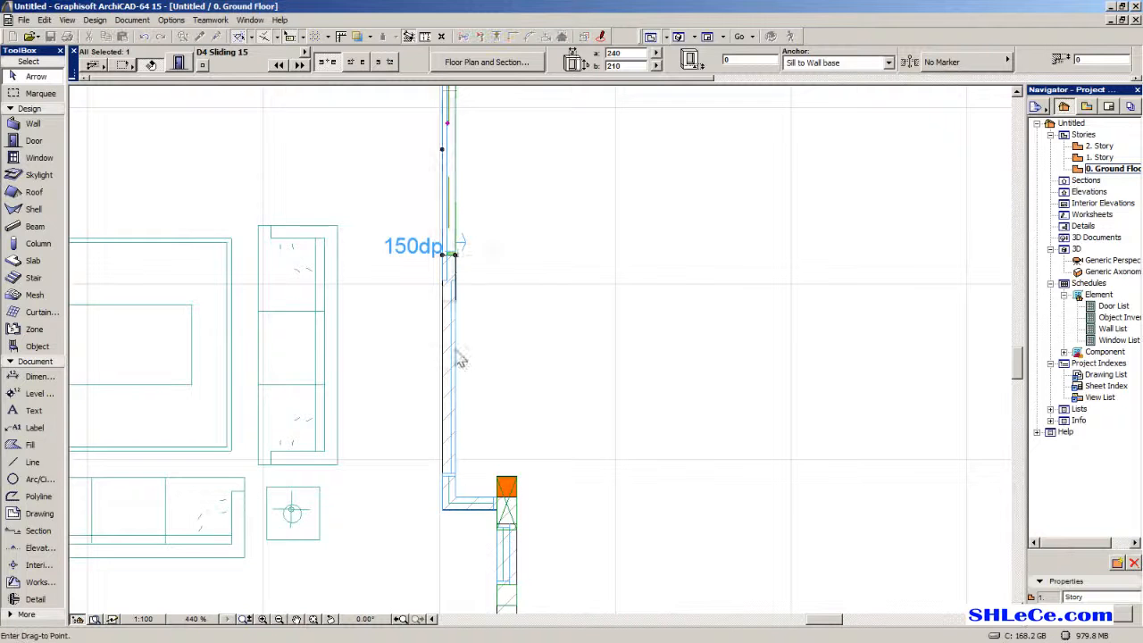
pyautogui.scroll(5, 454, 497)
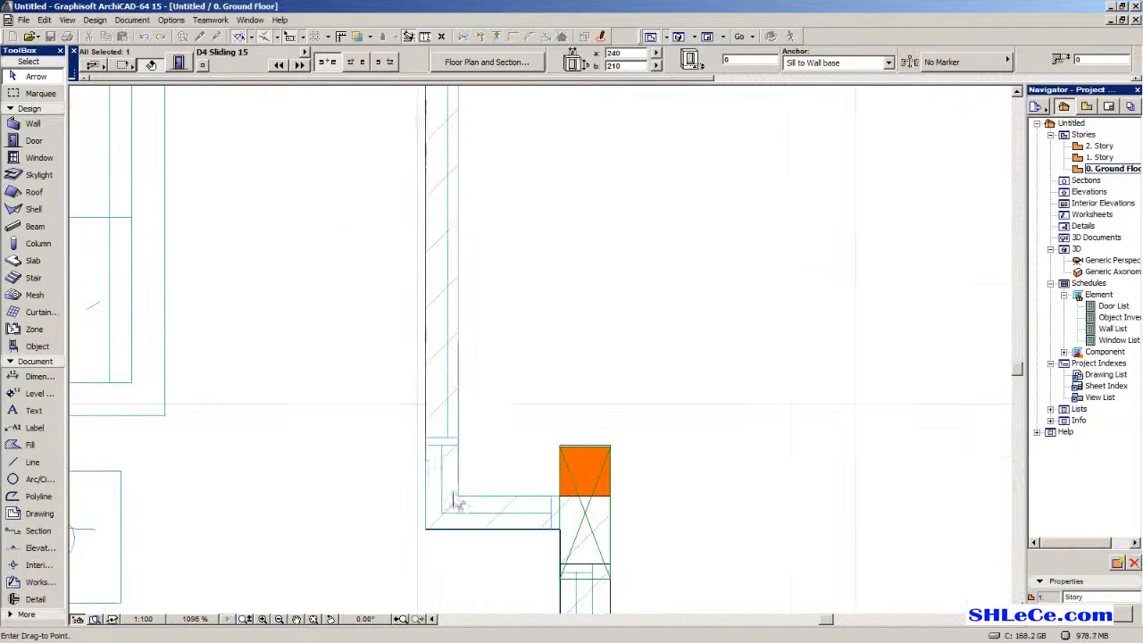
pyautogui.click(463, 447)
pyautogui.scroll(-4, 492, 449)
# Examine the sliding door in the outer wall in the 3D perspective.
pyautogui.click(1113, 261)
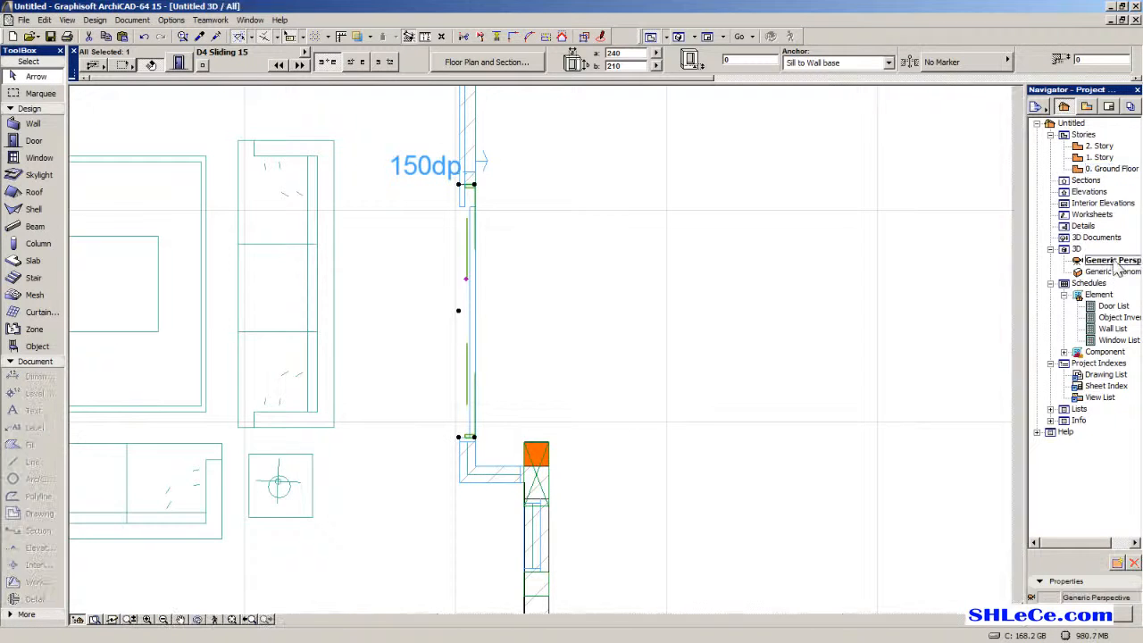
pyautogui.click(711, 414)
pyautogui.keyDown('shift'); pyautogui.moveTo(711, 414); pyautogui.dragTo(366, 340, button='middle'); pyautogui.keyUp('shift')
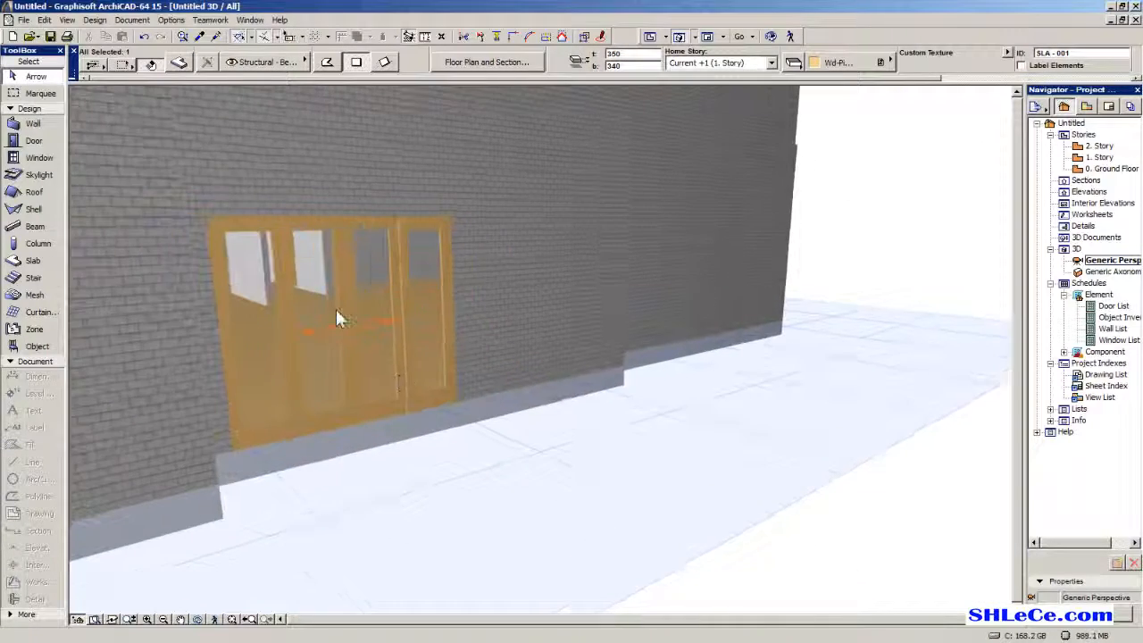
pyautogui.scroll(-2, 336, 313)
pyautogui.scroll(3, 685, 396)
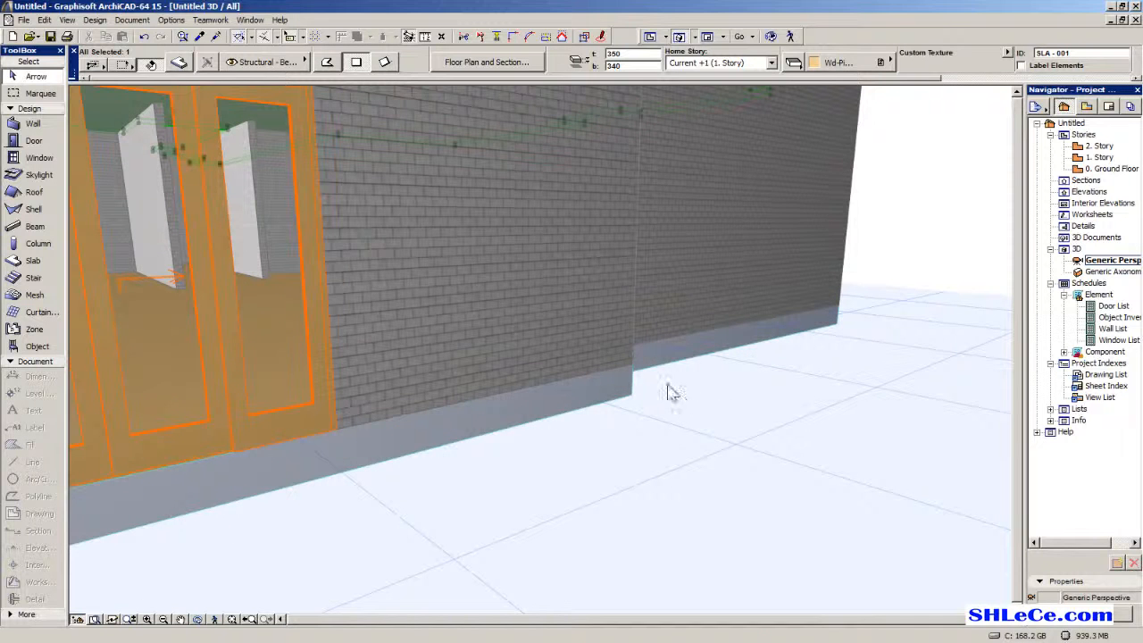
pyautogui.keyDown('shift'); pyautogui.moveTo(276, 275); pyautogui.dragTo(324, 293, button='middle'); pyautogui.keyUp('shift')
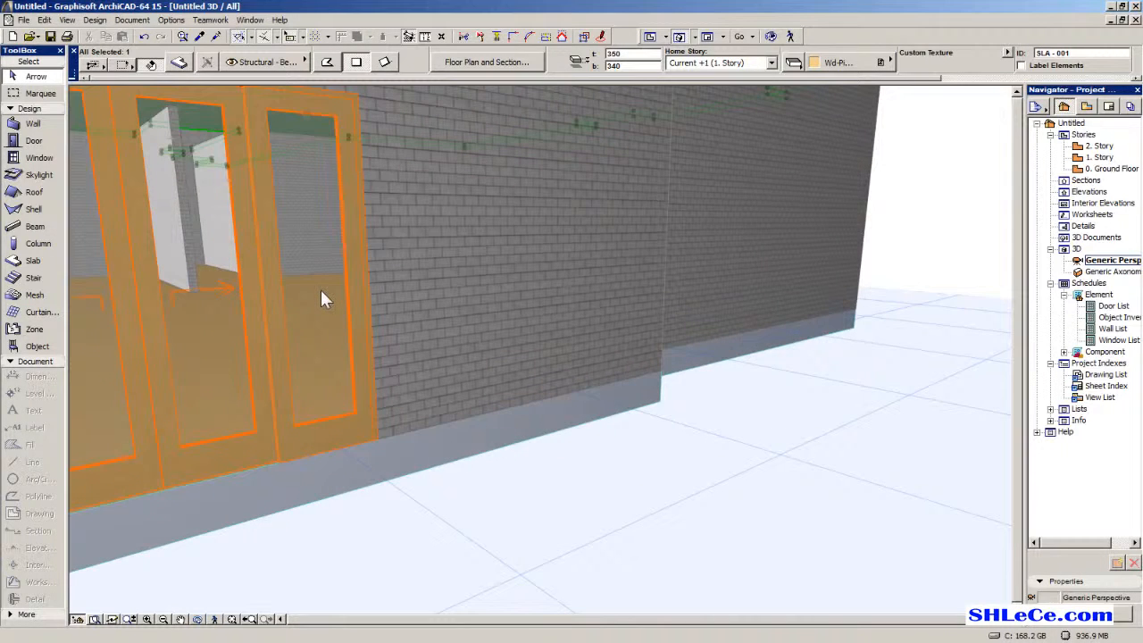
pyautogui.keyDown('shift'); pyautogui.moveTo(317, 280); pyautogui.dragTo(238, 276, button='middle'); pyautogui.keyUp('shift')
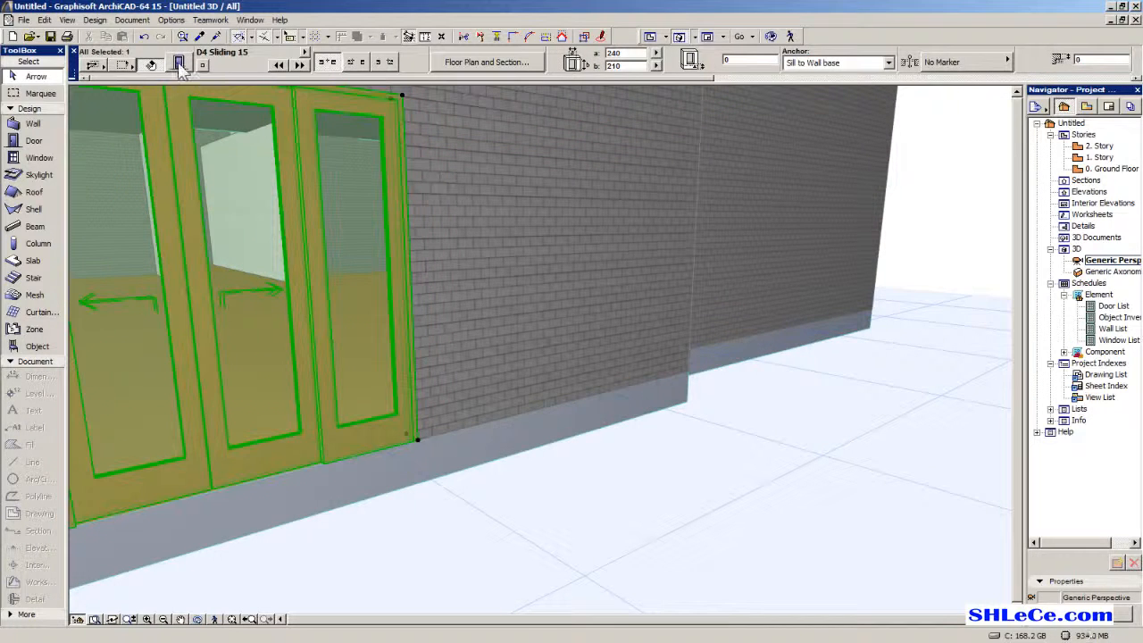
# Replace the selected sliding door with the D2 Pocket 15 type.
pyautogui.hotkey('ctrl', 't')
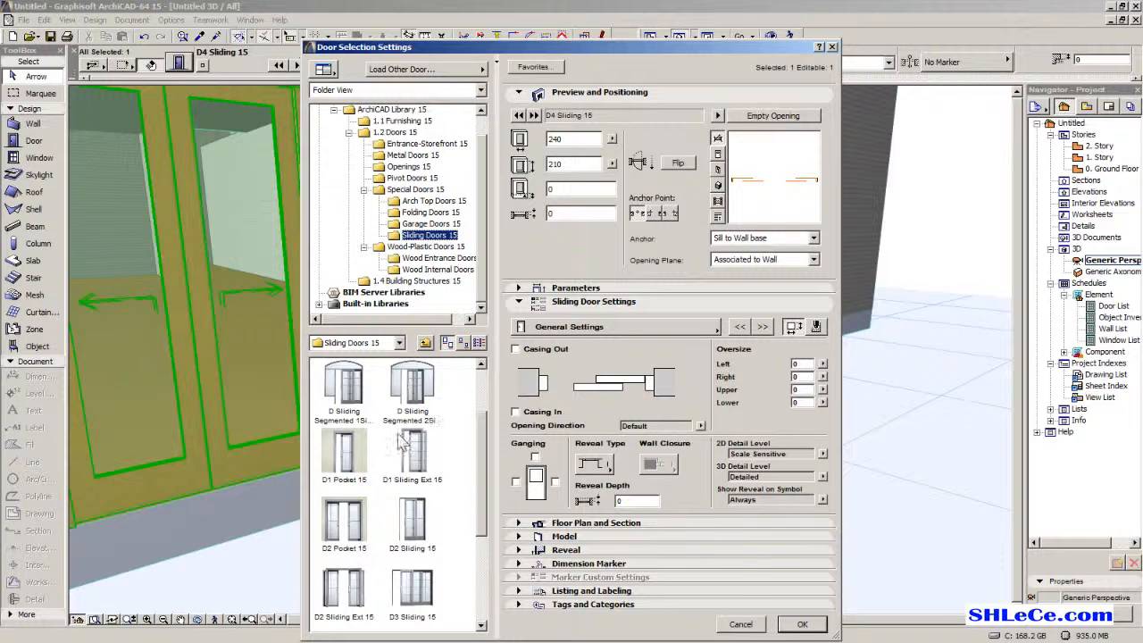
pyautogui.click(717, 201)
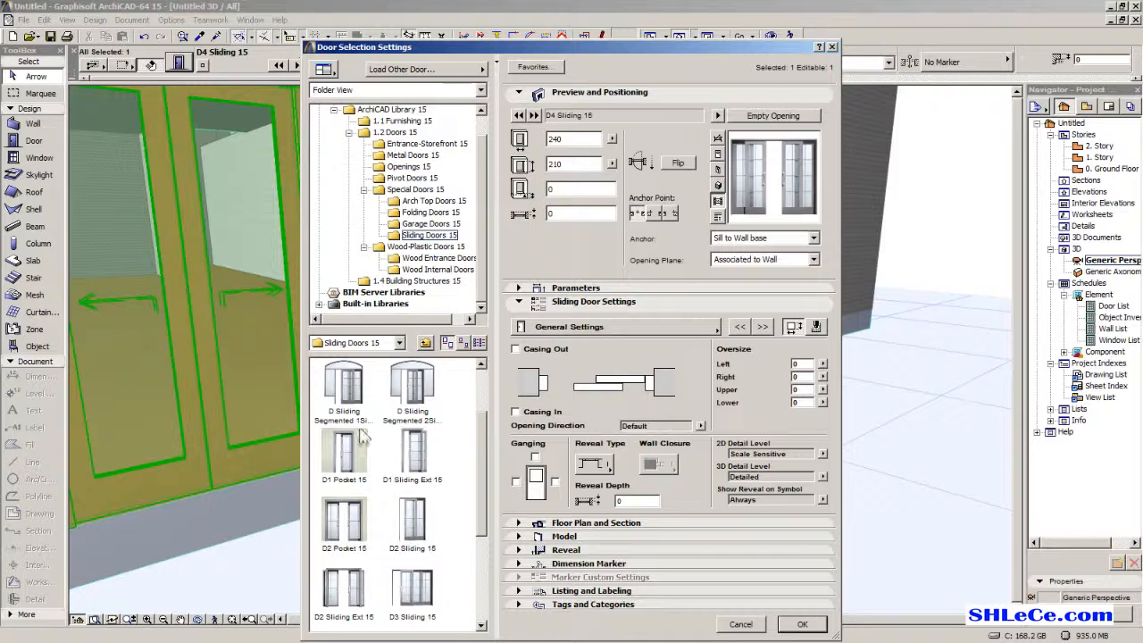
pyautogui.click(427, 469)
pyautogui.click(418, 518)
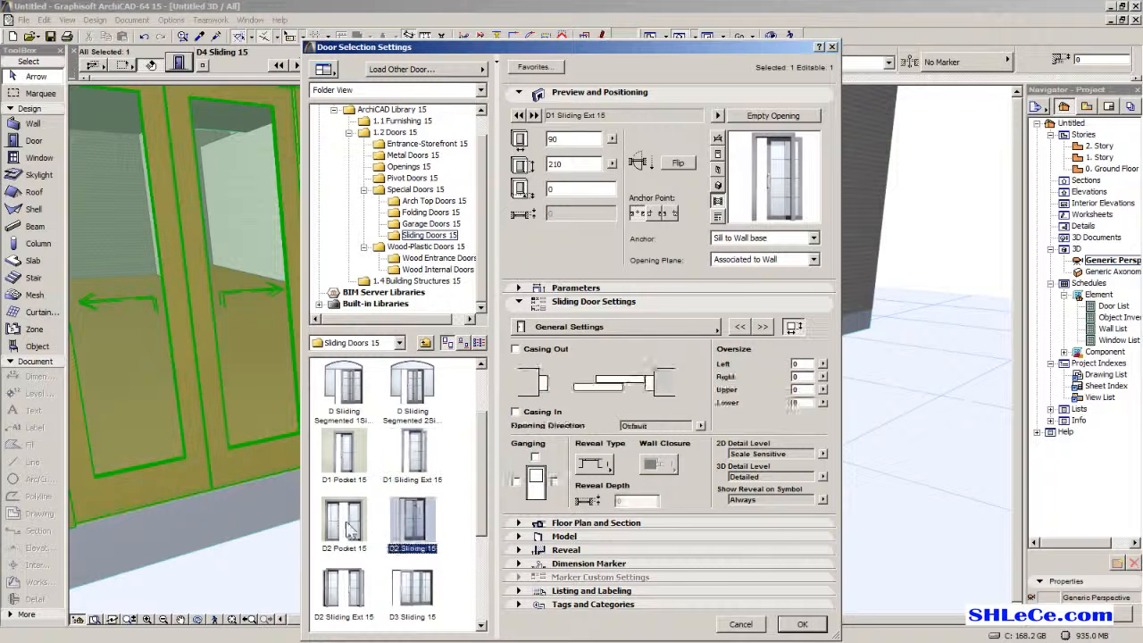
pyautogui.click(345, 529)
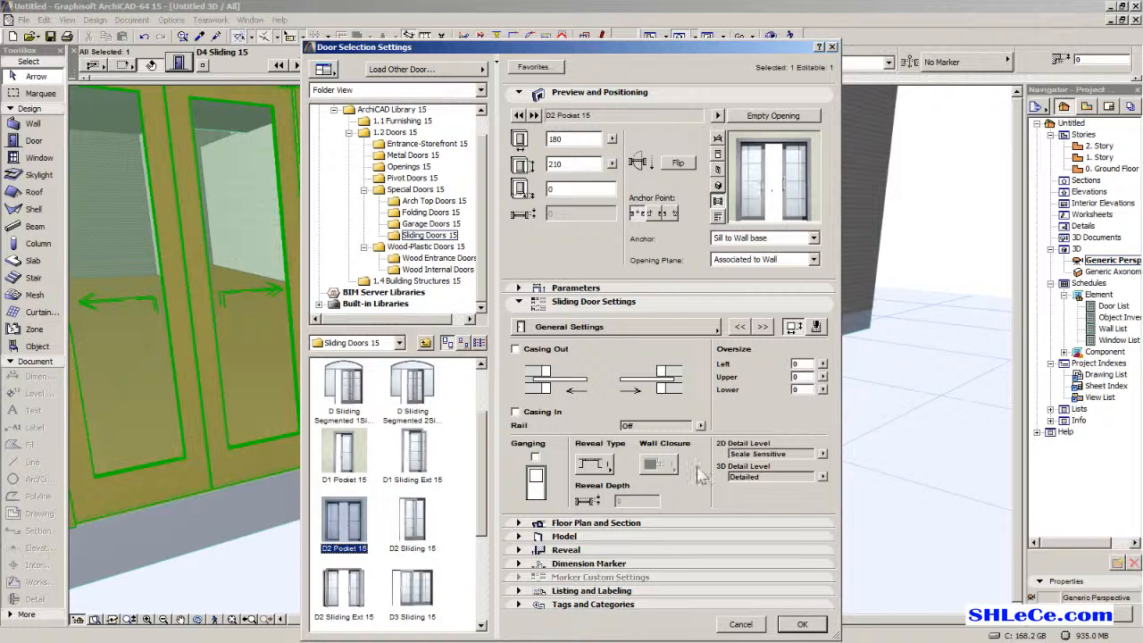
pyautogui.click(802, 625)
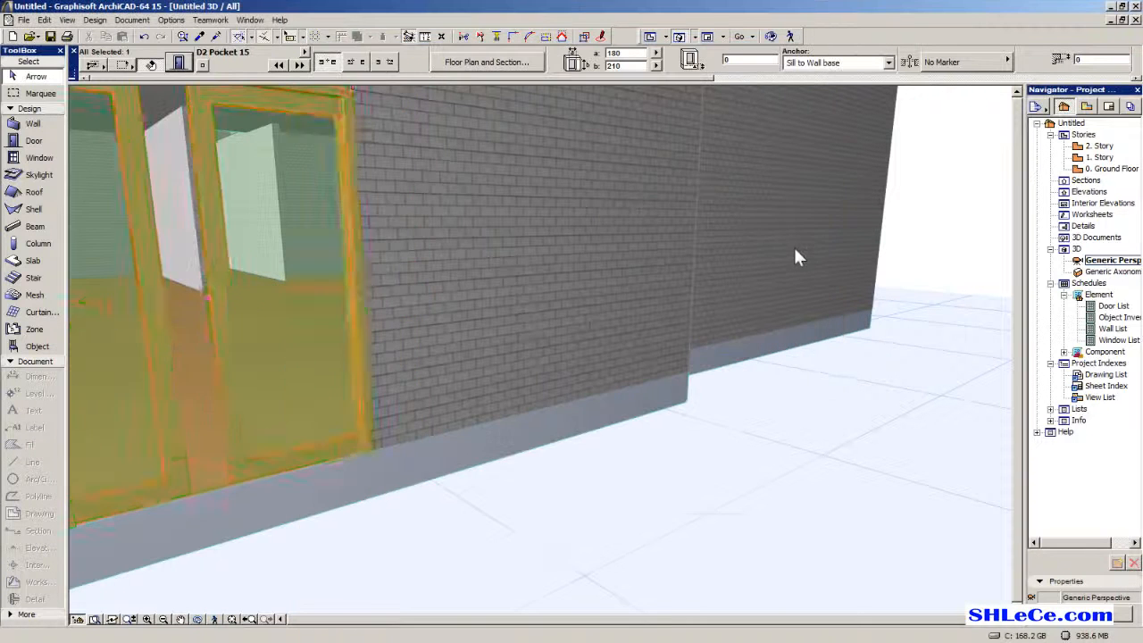
# On the Ground Floor plan, stretch the pocket door's upper end to the upper end of the drawn opening.
pyautogui.doubleClick(1116, 170)
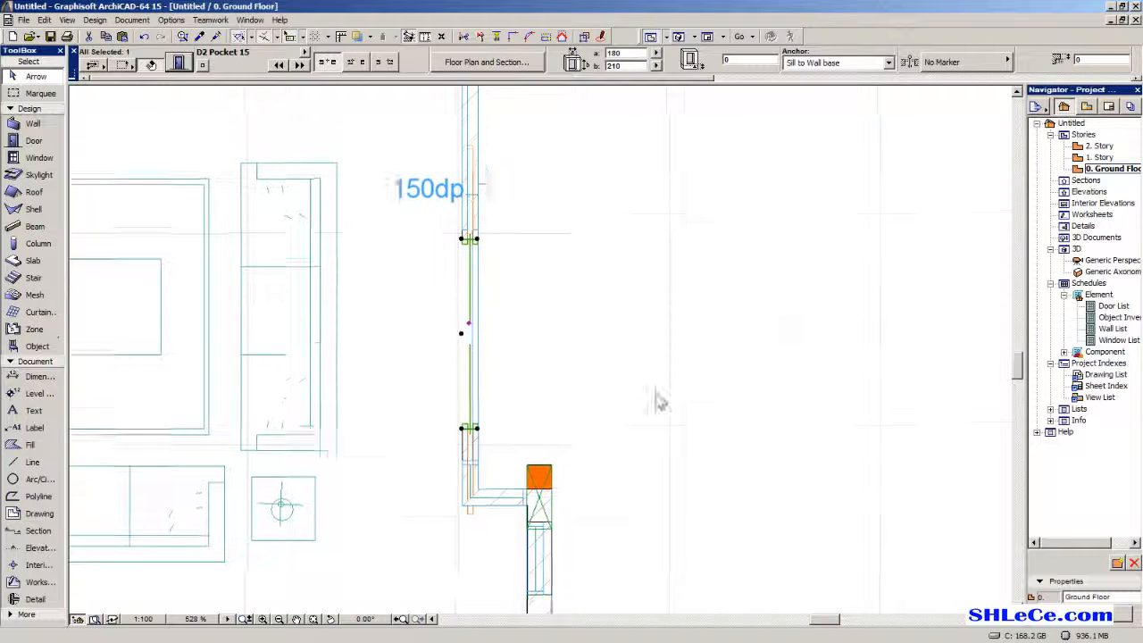
pyautogui.moveTo(516, 302); pyautogui.dragTo(506, 428, button='middle')
pyautogui.click(496, 418)
pyautogui.moveTo(504, 204); pyautogui.dragTo(507, 334, button='middle')
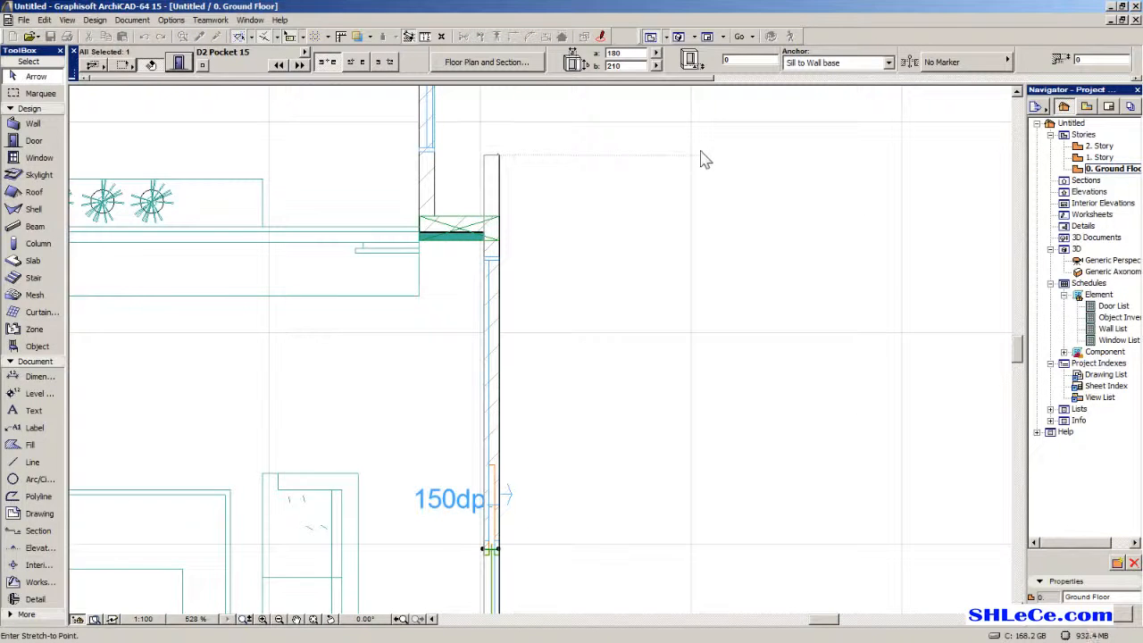
pyautogui.click(499, 257)
# Stretch the pocket door's lower end to the lower end of the drawn opening, making the door 487 wide.
pyautogui.moveTo(547, 438)
pyautogui.mouseDown(button='middle')
pyautogui.moveTo(550, 427)
pyautogui.moveTo(550, 439)
pyautogui.mouseUp(button='middle')
pyautogui.scroll(-5, 530, 402)
pyautogui.moveTo(519, 478); pyautogui.dragTo(506, 235, button='middle')
pyautogui.scroll(3, 503, 342)
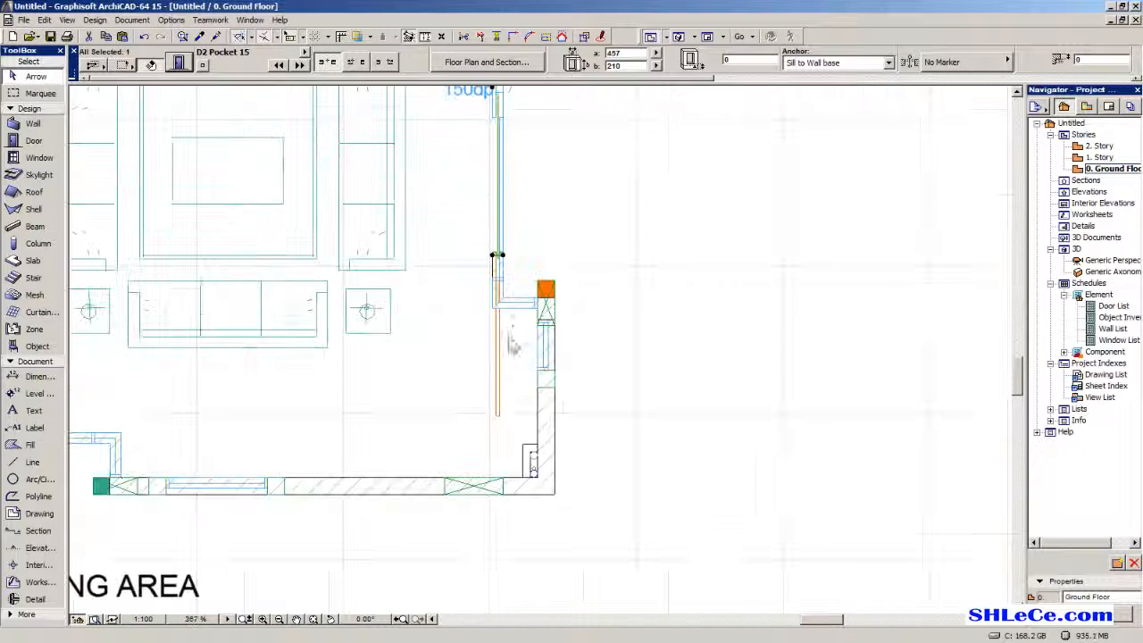
pyautogui.scroll(3, 491, 234)
pyautogui.click(511, 271)
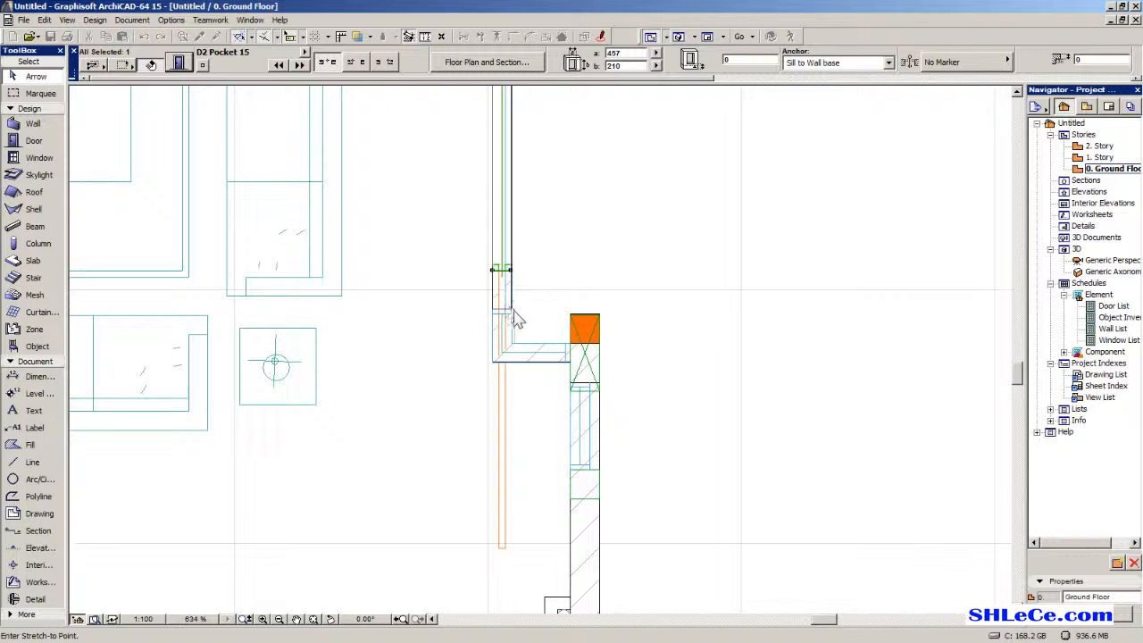
# Check the widened pocket door in the outer wall in the 3D perspective.
pyautogui.doubleClick(1112, 260)
pyautogui.scroll(-5, 688, 396)
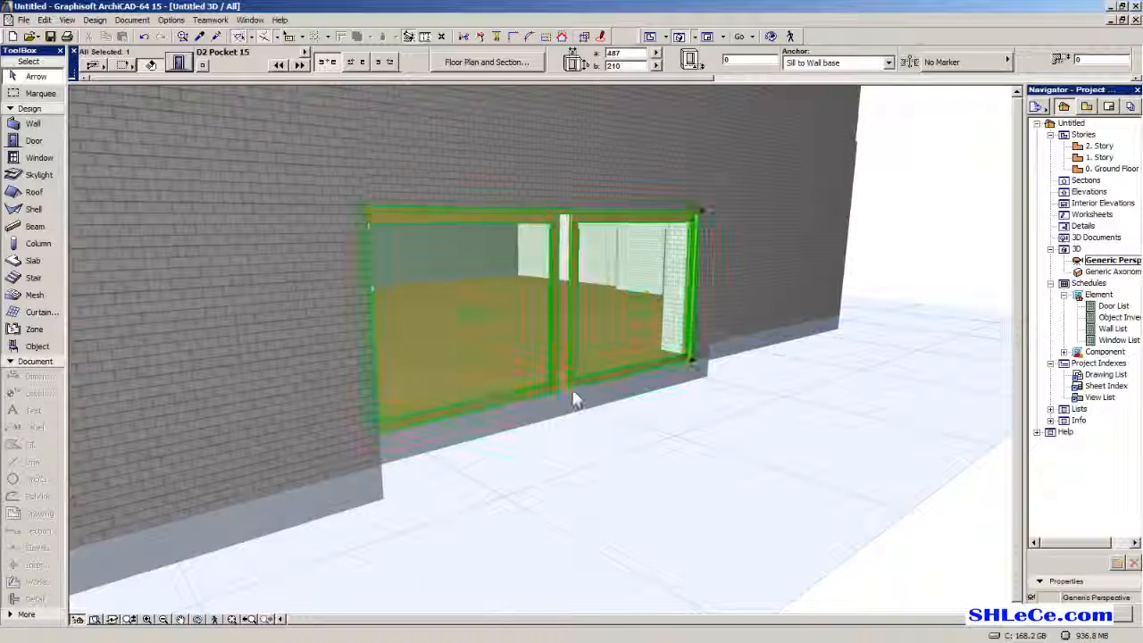
pyautogui.keyDown('shift'); pyautogui.moveTo(580, 399); pyautogui.dragTo(554, 398, button='middle'); pyautogui.keyUp('shift')
pyautogui.moveTo(484, 393); pyautogui.dragTo(649, 391, button='middle')
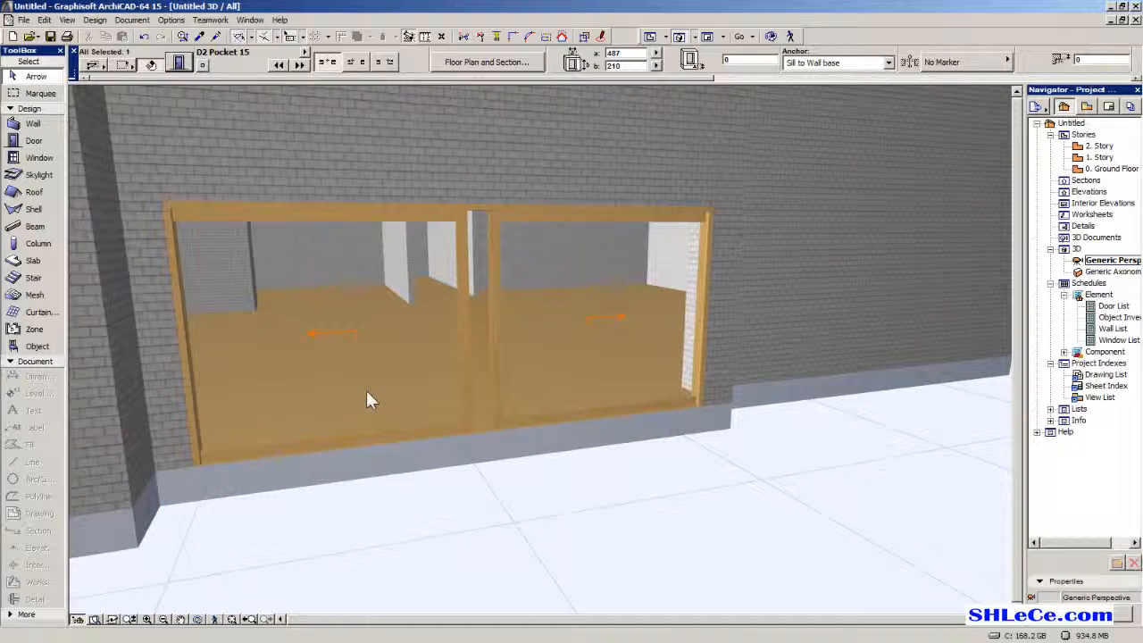
pyautogui.press('o')
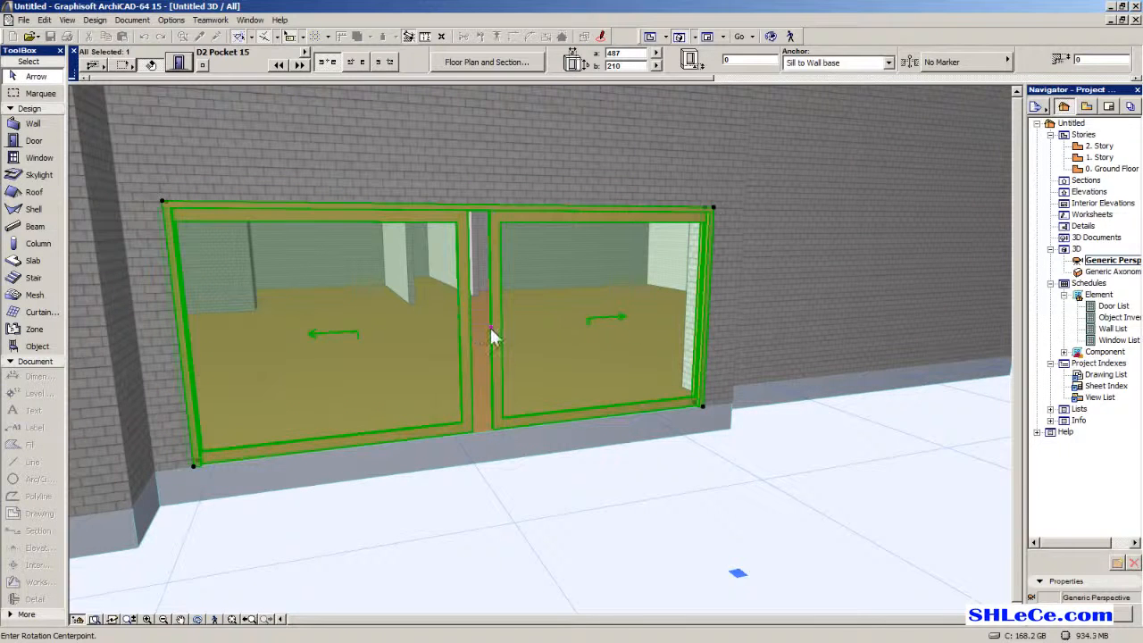
pyautogui.click(492, 336)
pyautogui.hotkey('ctrl', 'e')
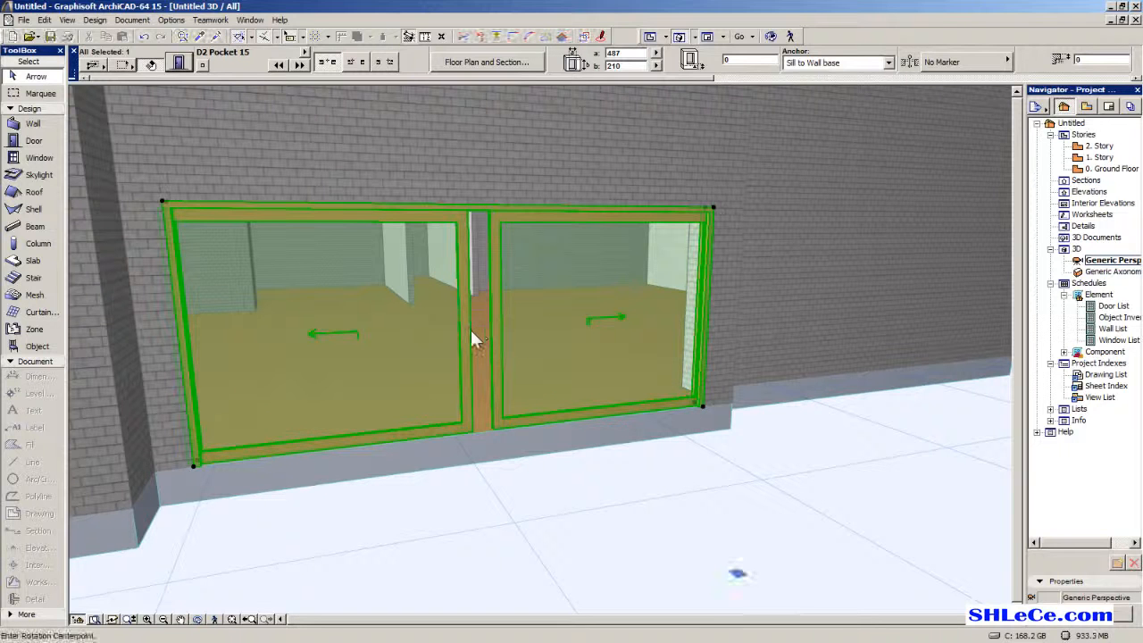
pyautogui.hotkey('ctrl', 'h')
pyautogui.click(569, 225)
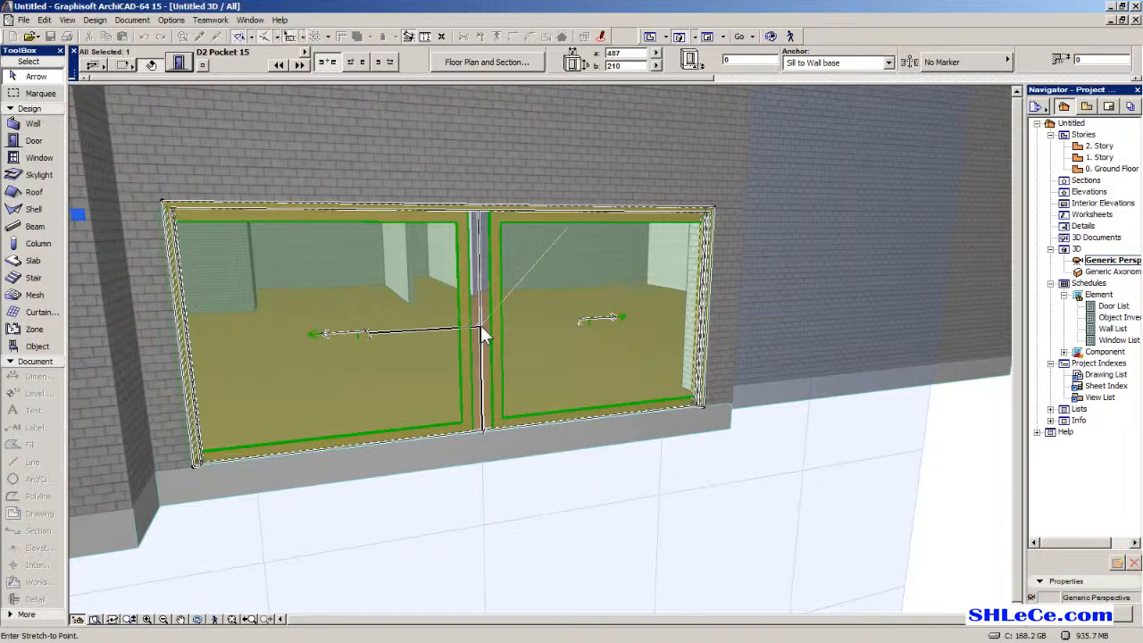
pyautogui.click(482, 335)
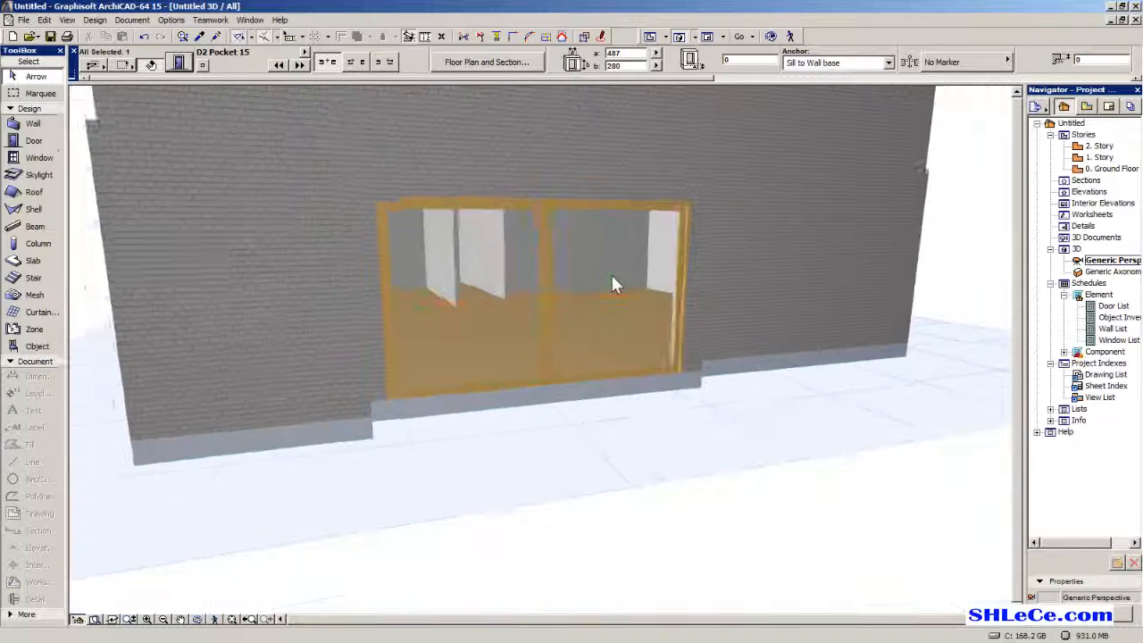
# Set the selected D2 Pocket 15 door's height to 300.
pyautogui.keyDown('shift'); pyautogui.moveTo(612, 276); pyautogui.dragTo(717, 348, button='middle'); pyautogui.keyUp('shift')
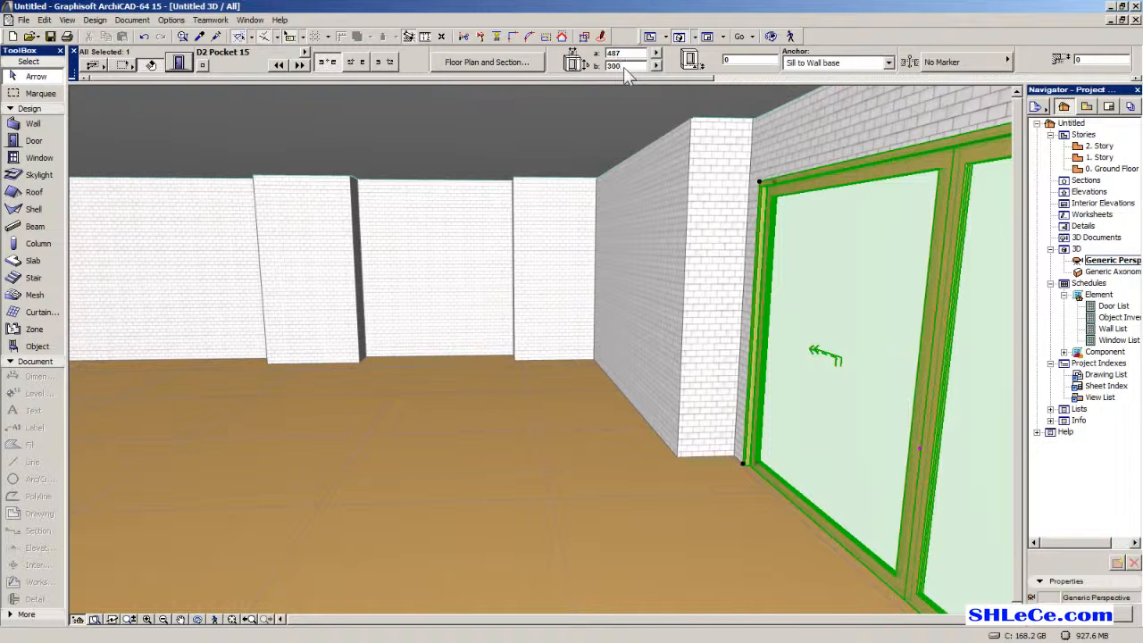
pyautogui.press('Return')
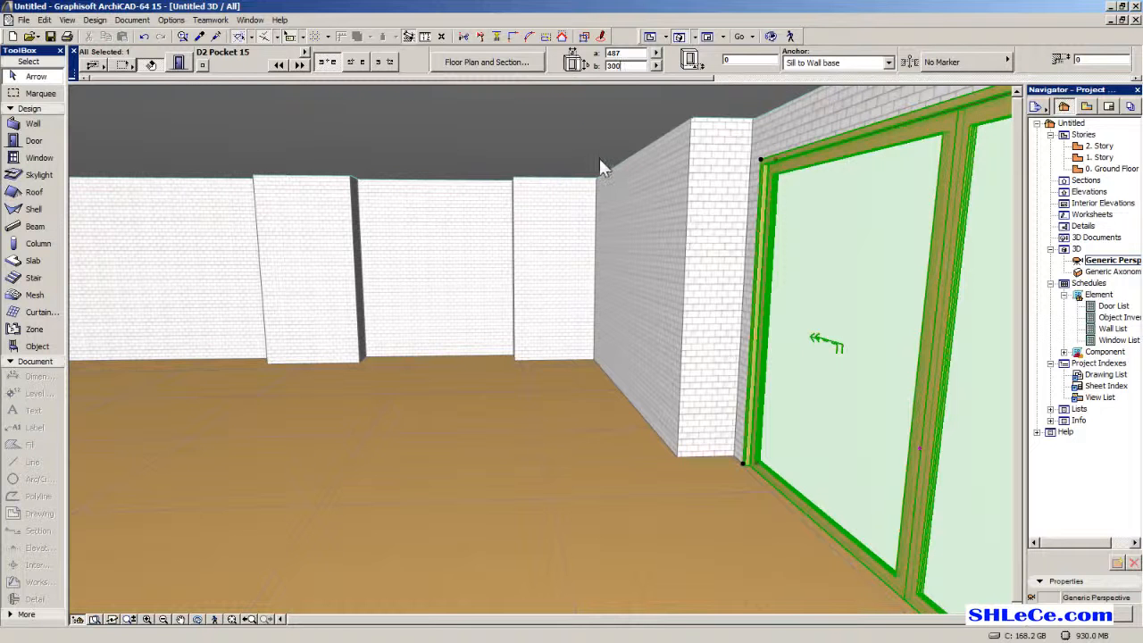
# Examine the resized pocket door and its frame from inside the room and from outside in the 3D perspective.
pyautogui.moveTo(856, 329); pyautogui.dragTo(718, 339, button='middle')
pyautogui.scroll(-3, 715, 348)
pyautogui.scroll(-2, 434, 376)
pyautogui.keyDown('shift'); pyautogui.moveTo(349, 380); pyautogui.dragTo(242, 386, button='middle'); pyautogui.keyUp('shift')
pyautogui.scroll(-5, 357, 379)
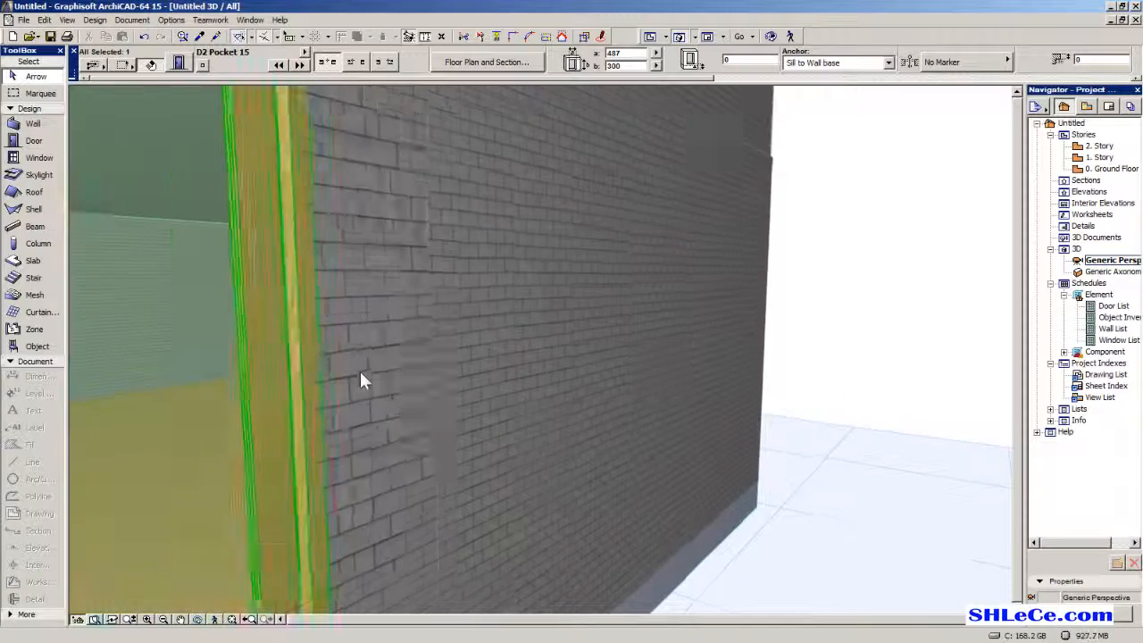
pyautogui.moveTo(338, 449); pyautogui.dragTo(518, 357, button='middle')
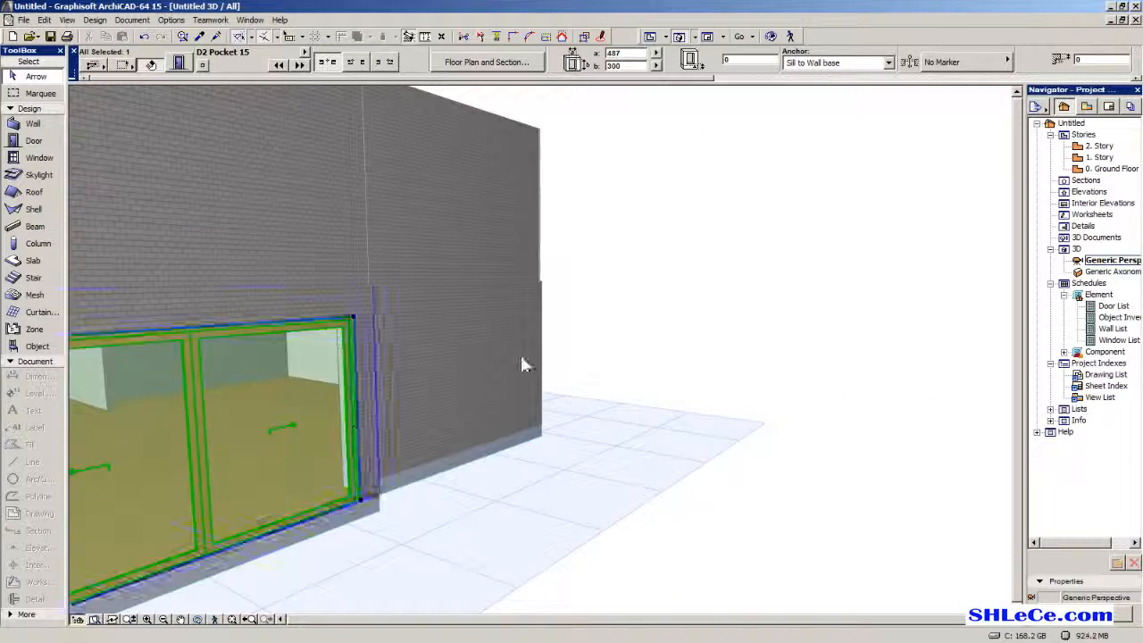
pyautogui.scroll(2, 358, 417)
pyautogui.moveTo(311, 419); pyautogui.dragTo(515, 371, button='middle')
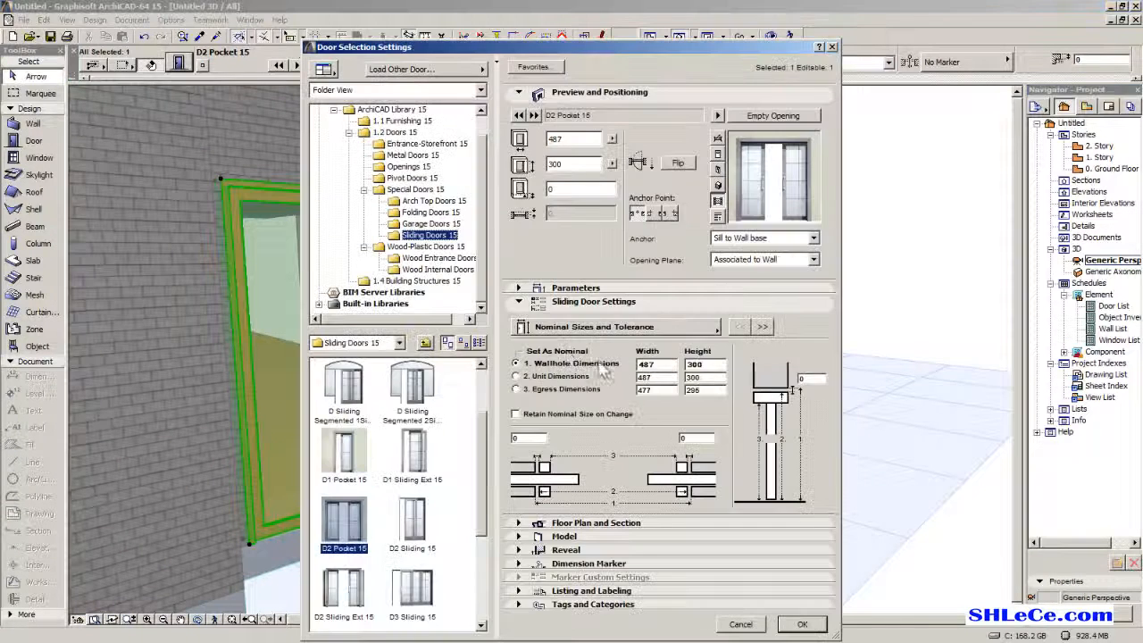
# In the selected pocket door's Door Panel settings, set the side frame width to 7 and apply it.
pyautogui.click(762, 326)
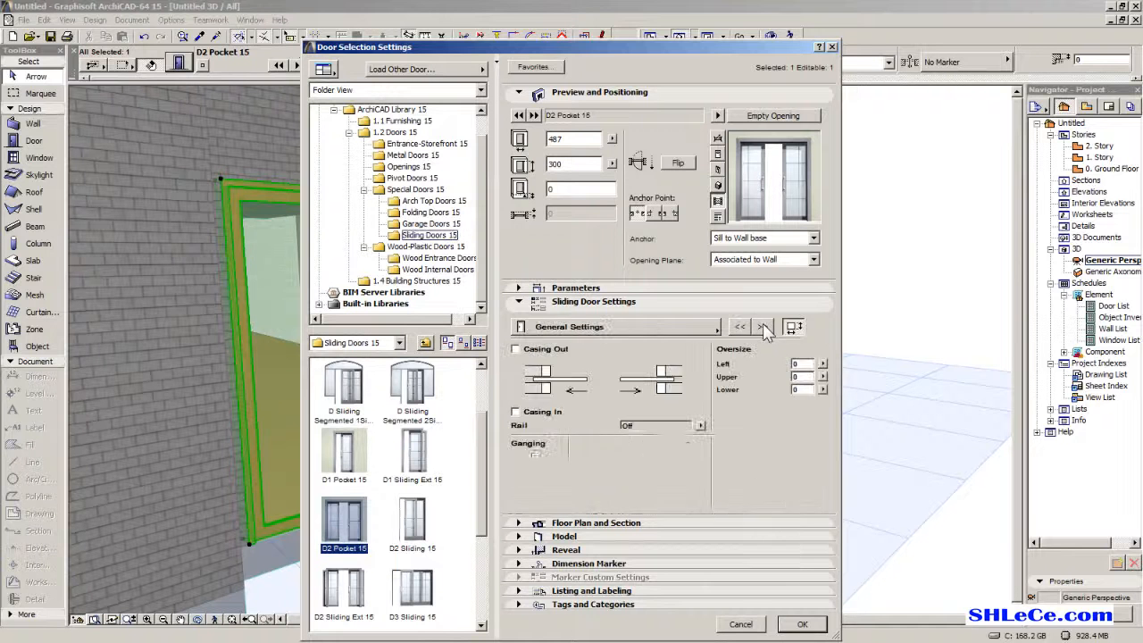
pyautogui.click(763, 326)
pyautogui.click(762, 326)
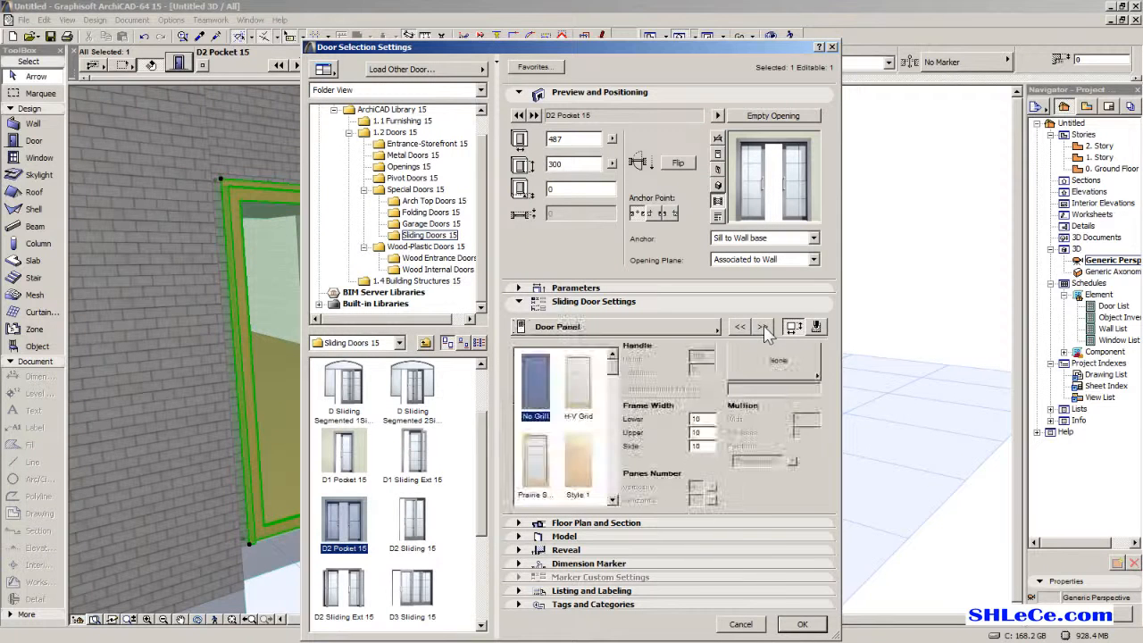
pyautogui.click(708, 449)
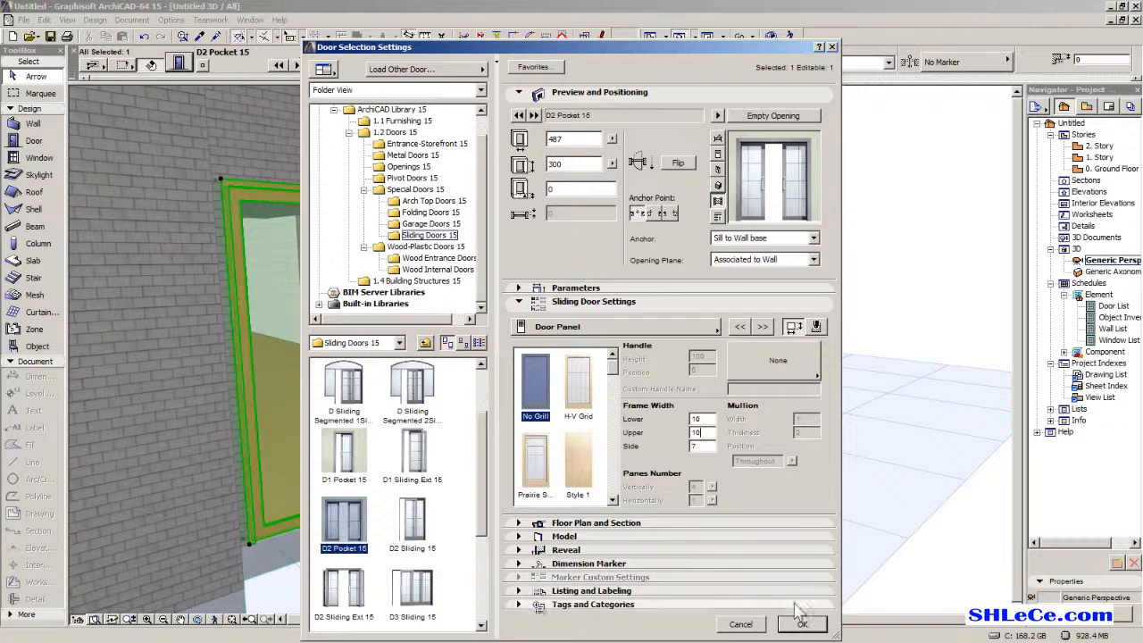
pyautogui.click(801, 624)
pyautogui.moveTo(465, 402); pyautogui.dragTo(628, 379, button='middle')
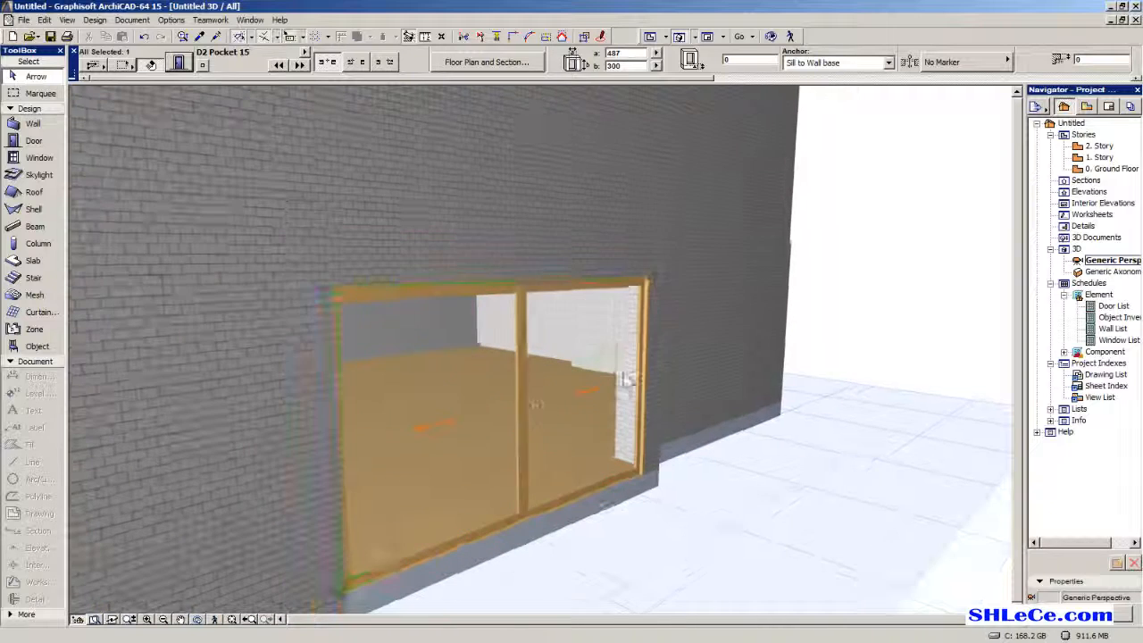
# On the 1. Story plan, select the floor slab and merge its projecting outer corner node into the neighbouring inner wall corner.
pyautogui.doubleClick(1105, 160)
pyautogui.moveTo(564, 475); pyautogui.dragTo(863, 555, button='middle')
pyautogui.scroll(-2, 560, 331)
pyautogui.click(614, 324)
pyautogui.moveTo(669, 426); pyautogui.dragTo(565, 418, button='middle')
pyautogui.scroll(-4, 564, 425)
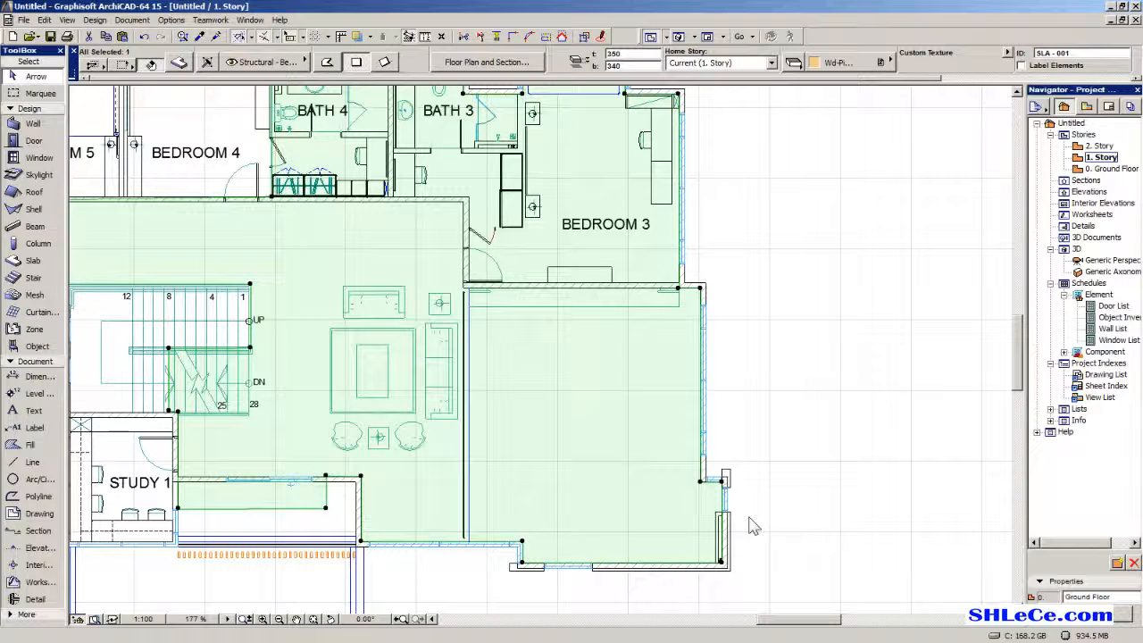
pyautogui.moveTo(725, 507); pyautogui.dragTo(730, 503, button='middle')
pyautogui.scroll(3, 729, 493)
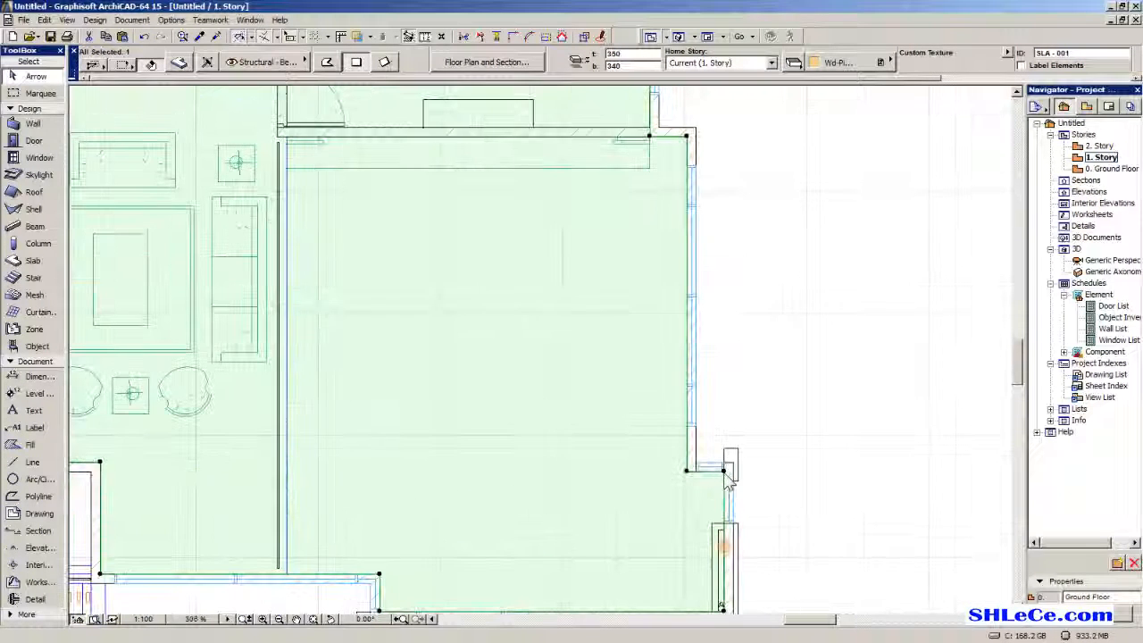
pyautogui.moveTo(724, 470); pyautogui.dragTo(667, 477)
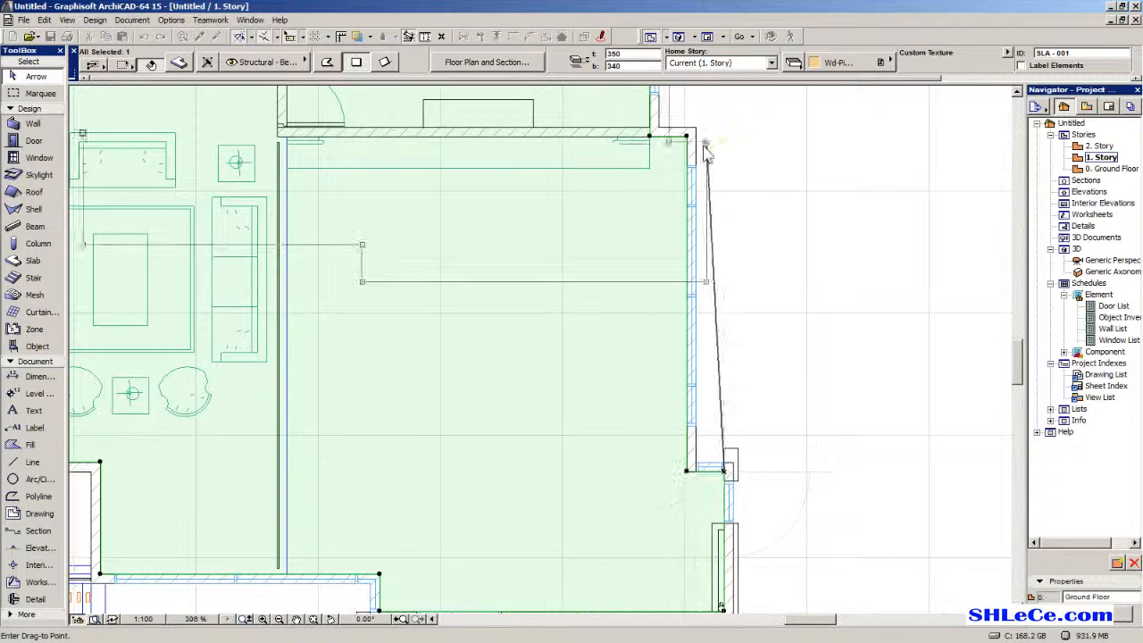
pyautogui.click(608, 146)
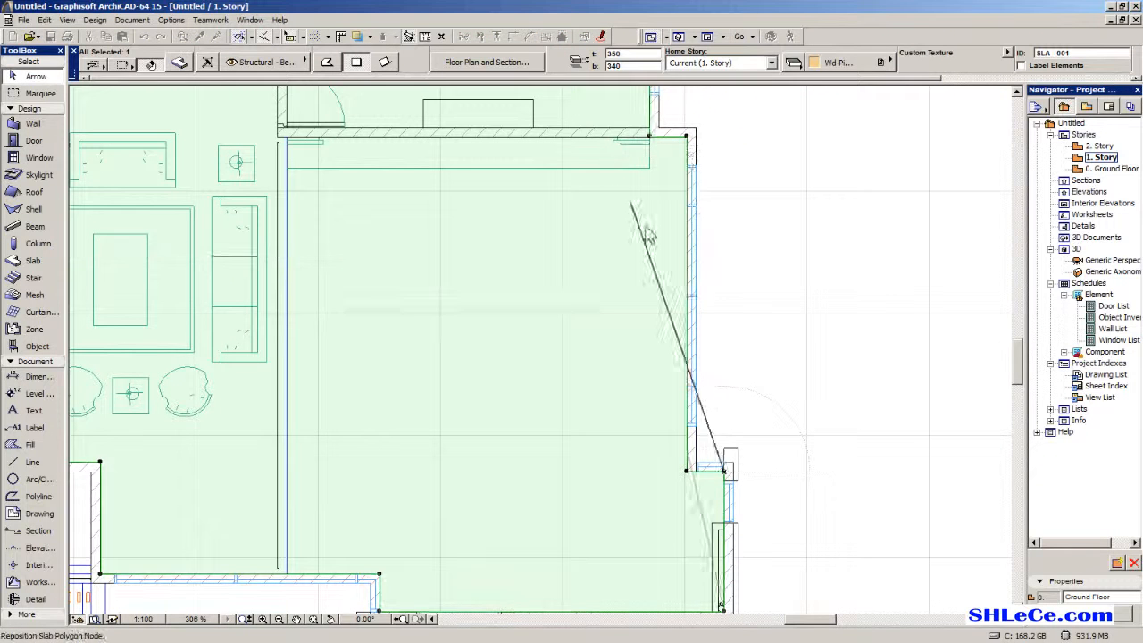
pyautogui.click(692, 478)
pyautogui.scroll(-2, 683, 491)
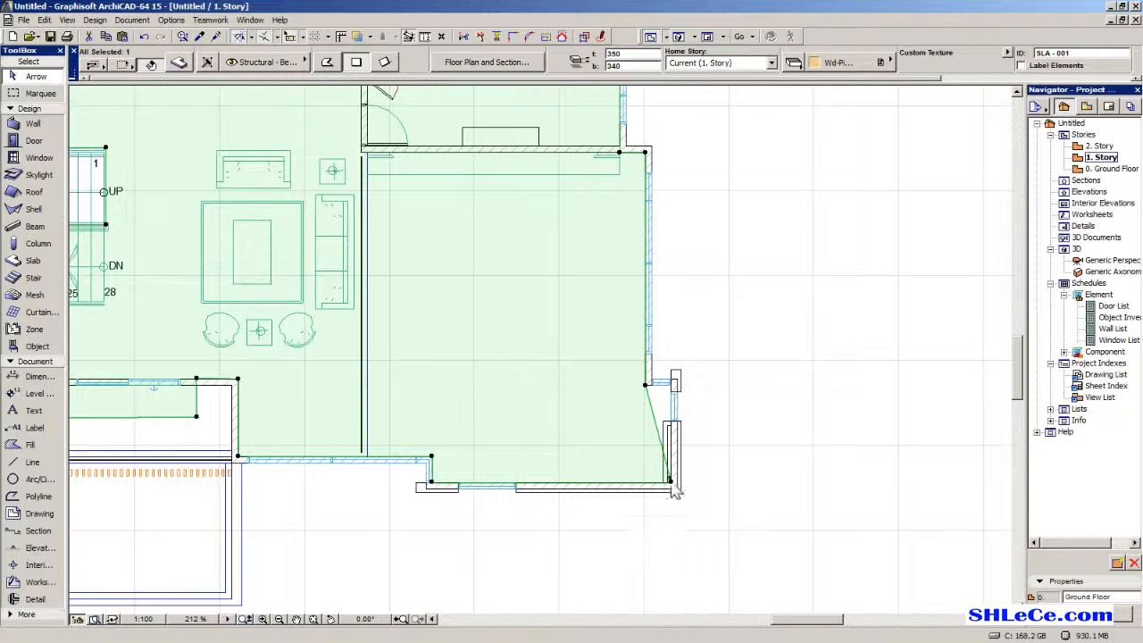
# Collapse the slab's bottom outer corner and the outer wall corner so its edge cuts diagonally across the room below Bedroom 3.
pyautogui.click(671, 484)
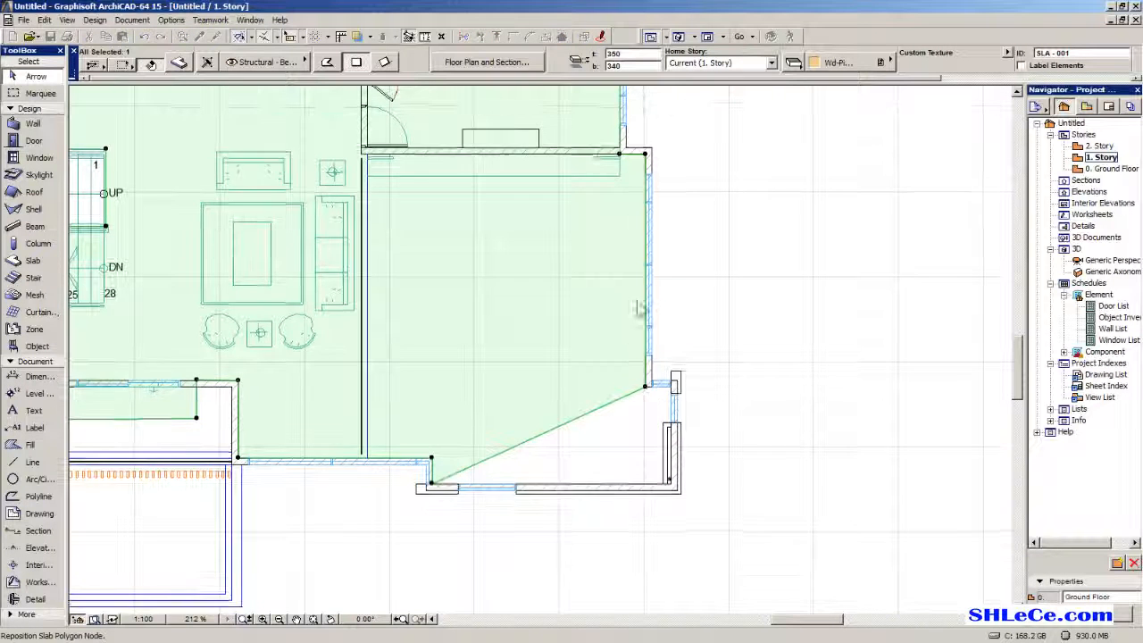
pyautogui.scroll(3, 636, 284)
pyautogui.click(637, 284)
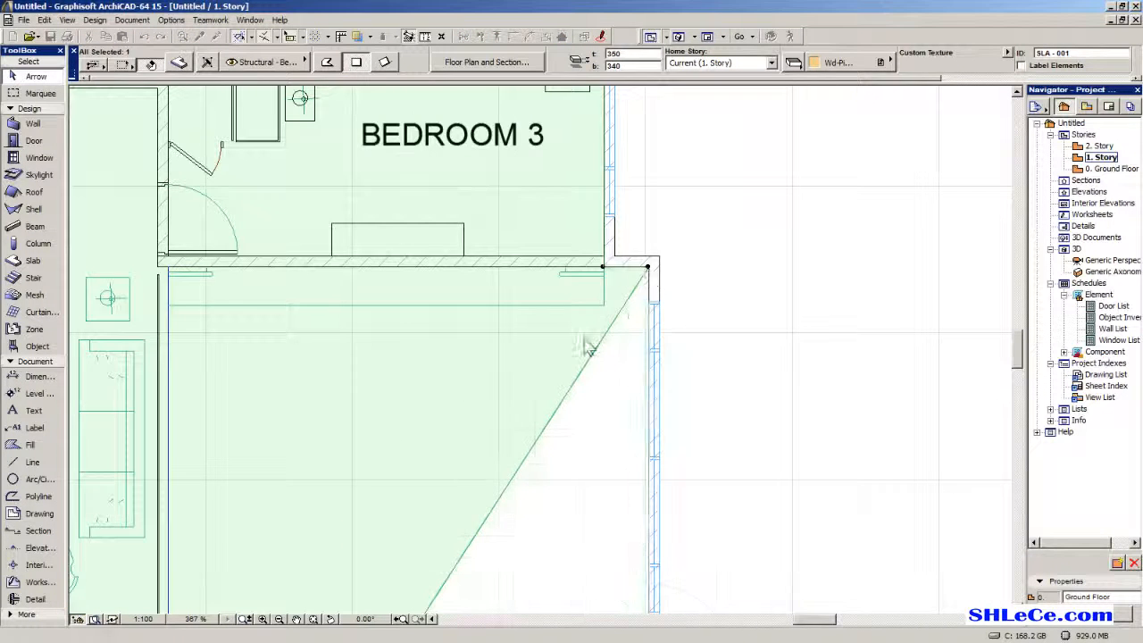
pyautogui.scroll(-2, 530, 438)
pyautogui.moveTo(497, 565); pyautogui.dragTo(622, 438, button='middle')
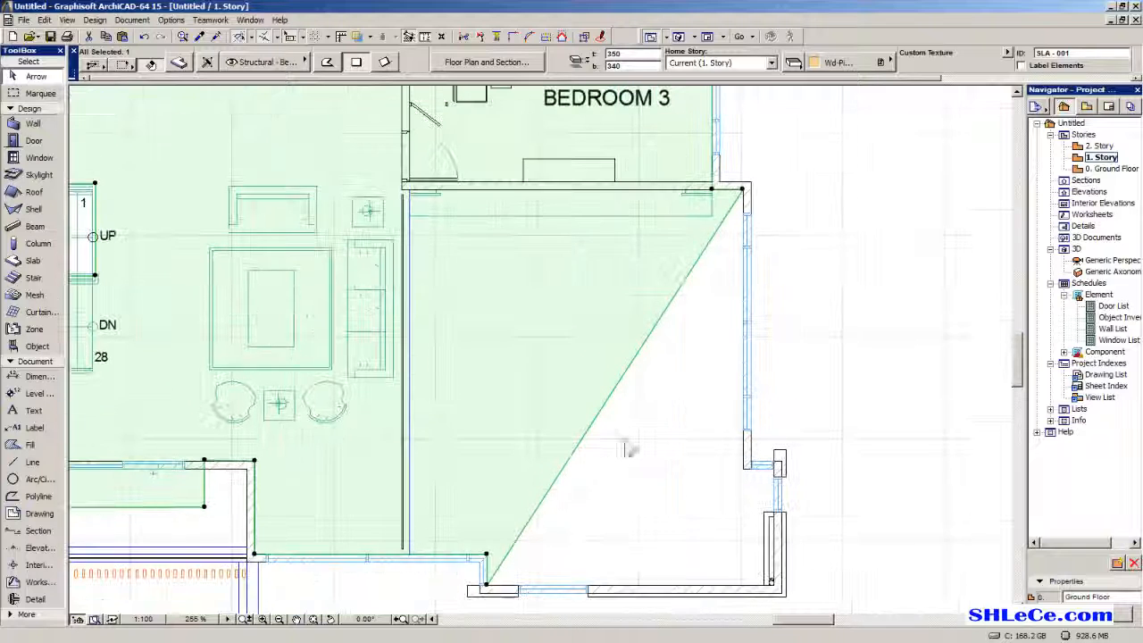
# Remove the slab's lowest corner node and reposition its diagonal edge to the inner end of the wall below Bedroom 3.
pyautogui.click(485, 586)
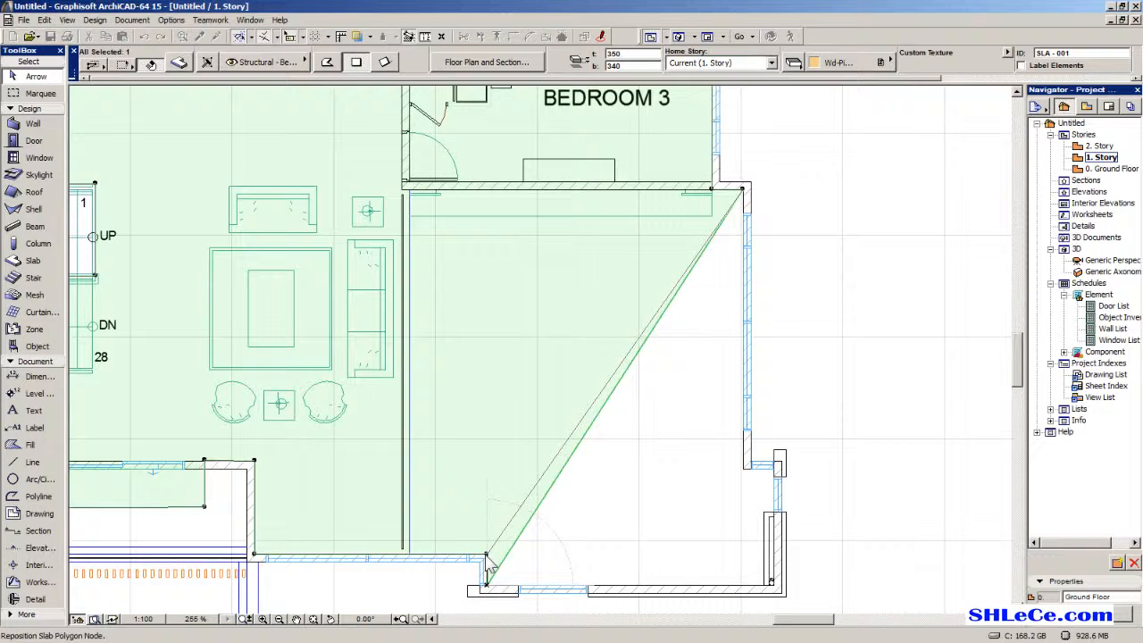
pyautogui.click(591, 413)
pyautogui.scroll(8, 417, 203)
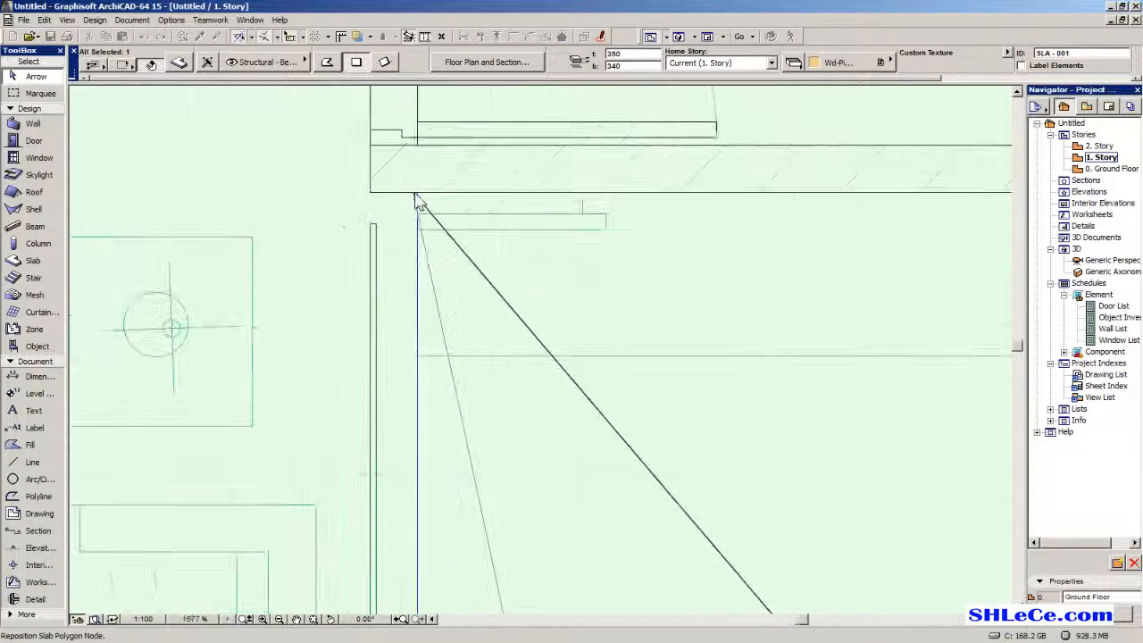
pyautogui.click(414, 196)
pyautogui.scroll(-8, 473, 498)
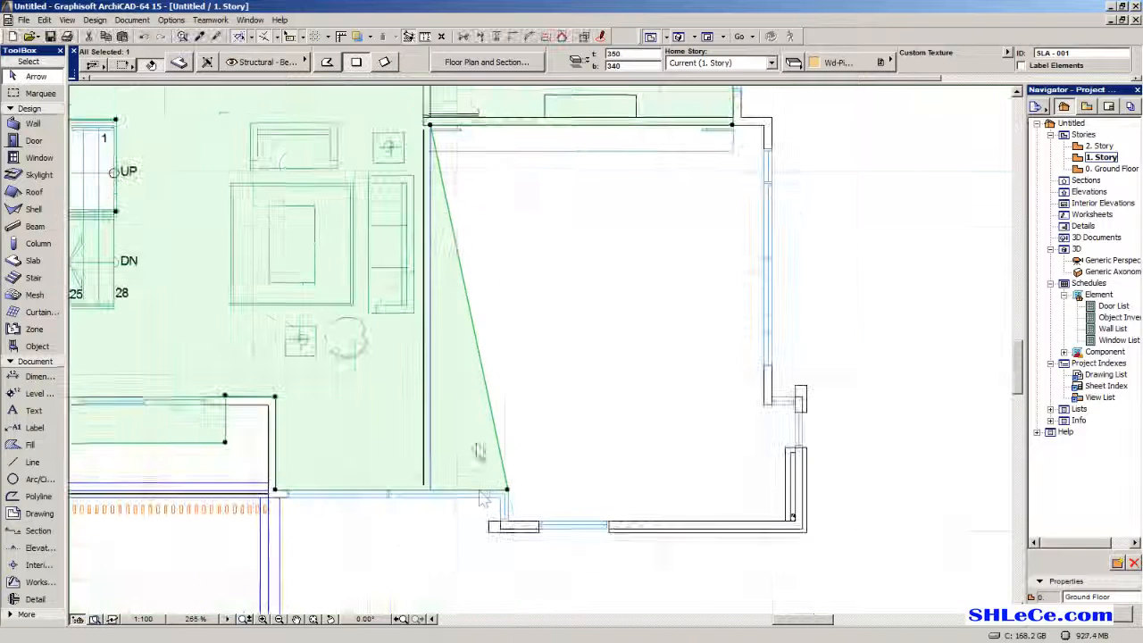
# Align the slab's remaining slanted edge with the vertical boundary line beside the seating area, ending at the window wall.
pyautogui.moveTo(499, 483); pyautogui.dragTo(490, 244, button='middle')
pyautogui.scroll(2, 495, 232)
pyautogui.click(485, 197)
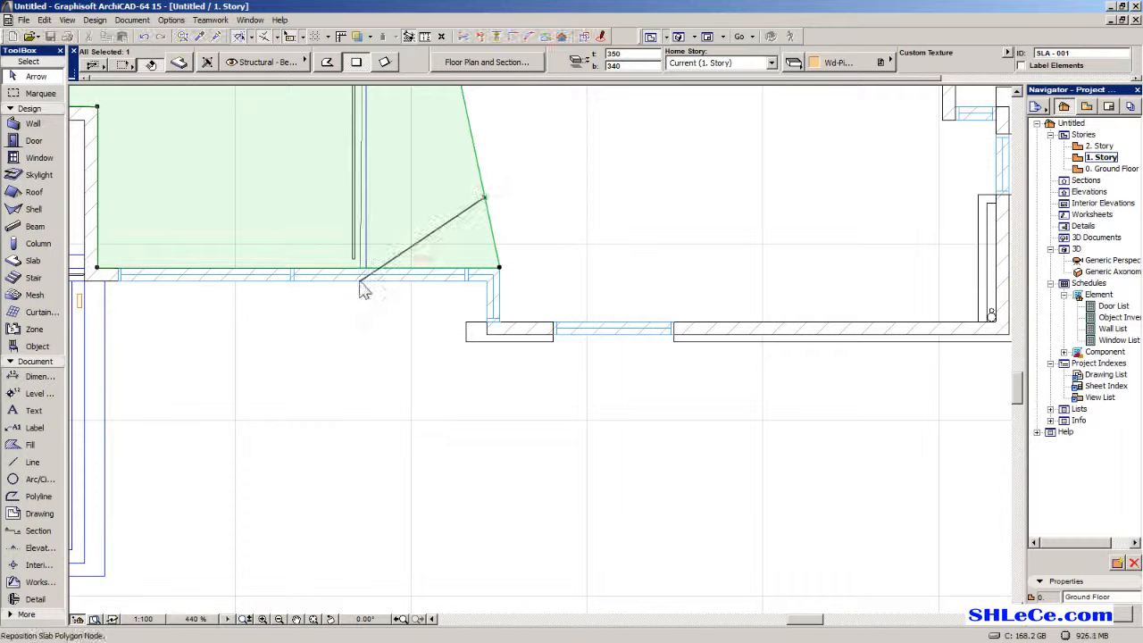
pyautogui.click(365, 266)
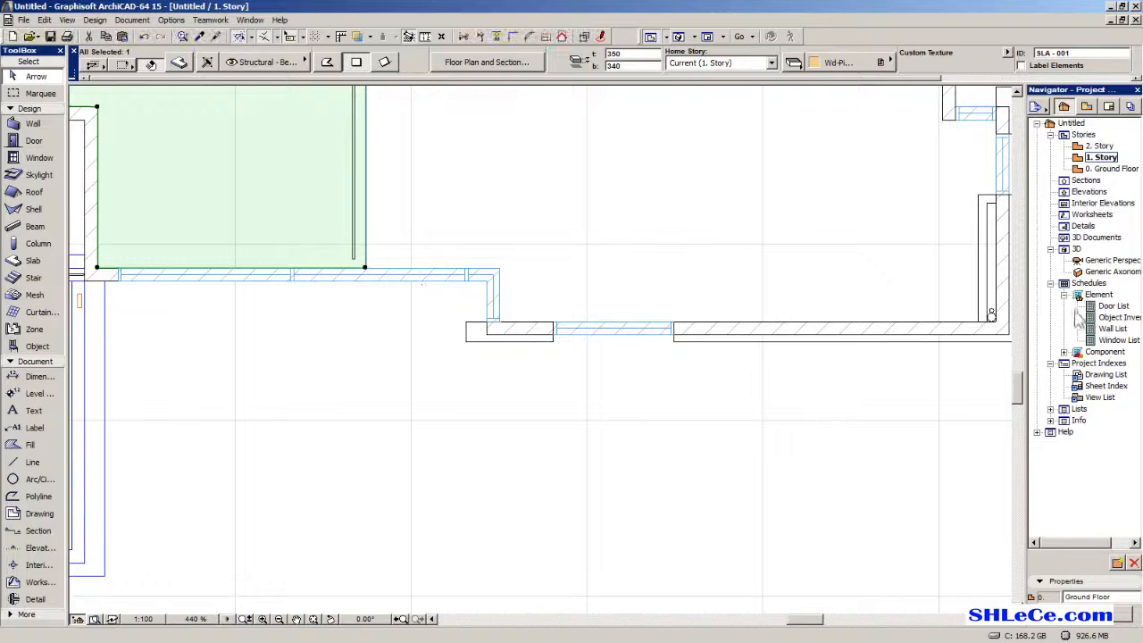
# Check the slab cutout above the room with the sliding door in the 3D perspective.
pyautogui.doubleClick(1112, 261)
pyautogui.moveTo(555, 399); pyautogui.dragTo(799, 399, button='middle')
pyautogui.scroll(2, 797, 388)
pyautogui.keyDown('shift'); pyautogui.moveTo(755, 432); pyautogui.dragTo(770, 345, button='middle'); pyautogui.keyUp('shift')
pyautogui.scroll(3, 734, 293)
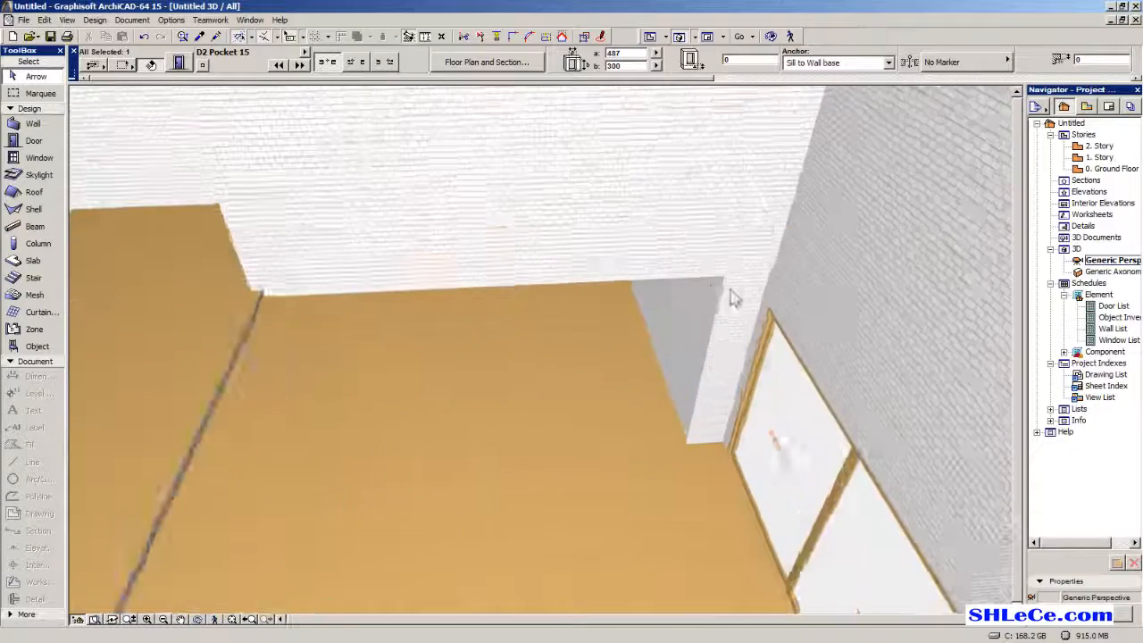
pyautogui.moveTo(702, 329); pyautogui.dragTo(640, 308, button='middle')
# Ungroup the upper-story walls above the sliding door and around the slab cutout, and clear the selection.
pyautogui.click(641, 308)
pyautogui.click(841, 305)
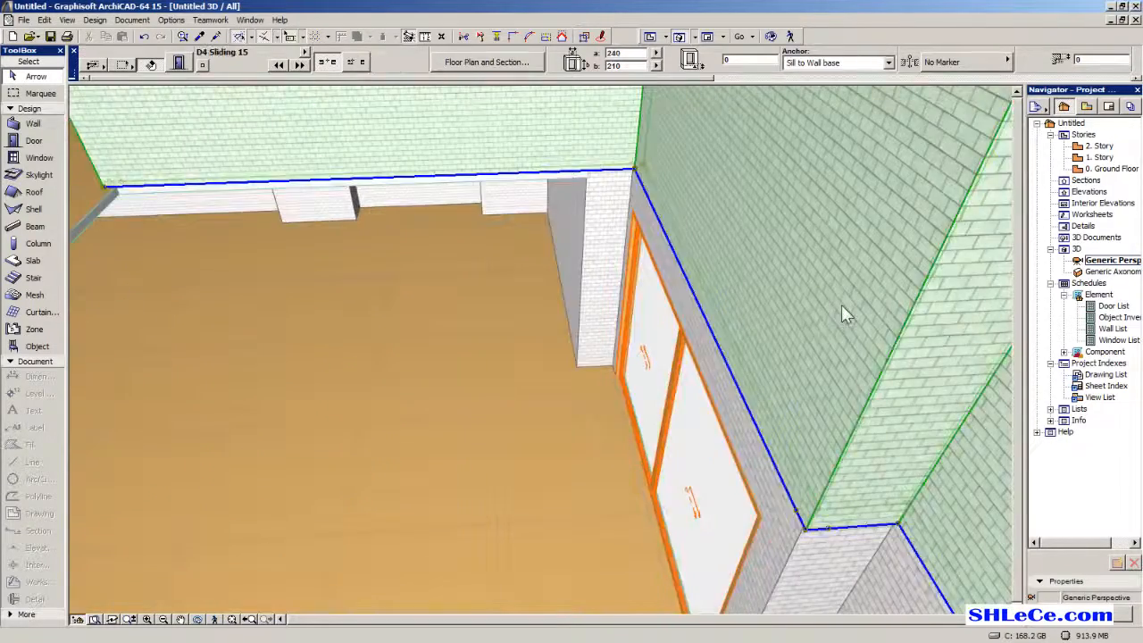
pyautogui.scroll(-2, 839, 306)
pyautogui.scroll(-2, 839, 306)
pyautogui.keyDown('shift'); pyautogui.moveTo(775, 371); pyautogui.dragTo(758, 366, button='middle'); pyautogui.keyUp('shift')
pyautogui.scroll(-3, 758, 366)
pyautogui.keyDown('shift'); pyautogui.moveTo(682, 321); pyautogui.dragTo(671, 370, button='middle'); pyautogui.keyUp('shift')
pyautogui.click(43, 20)
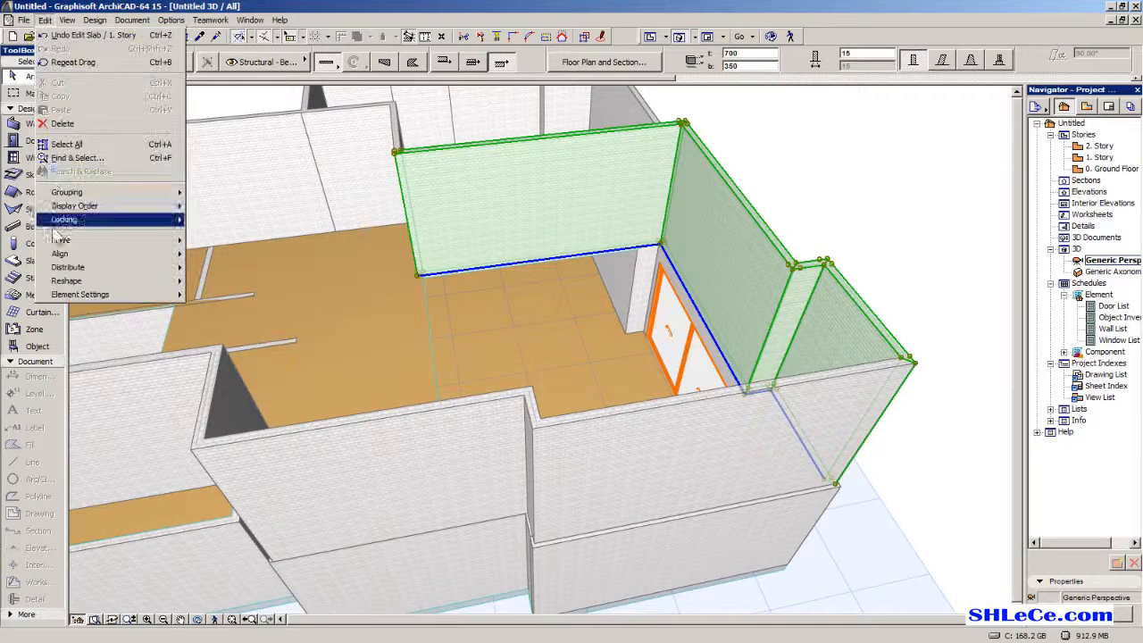
pyautogui.moveTo(103, 201)
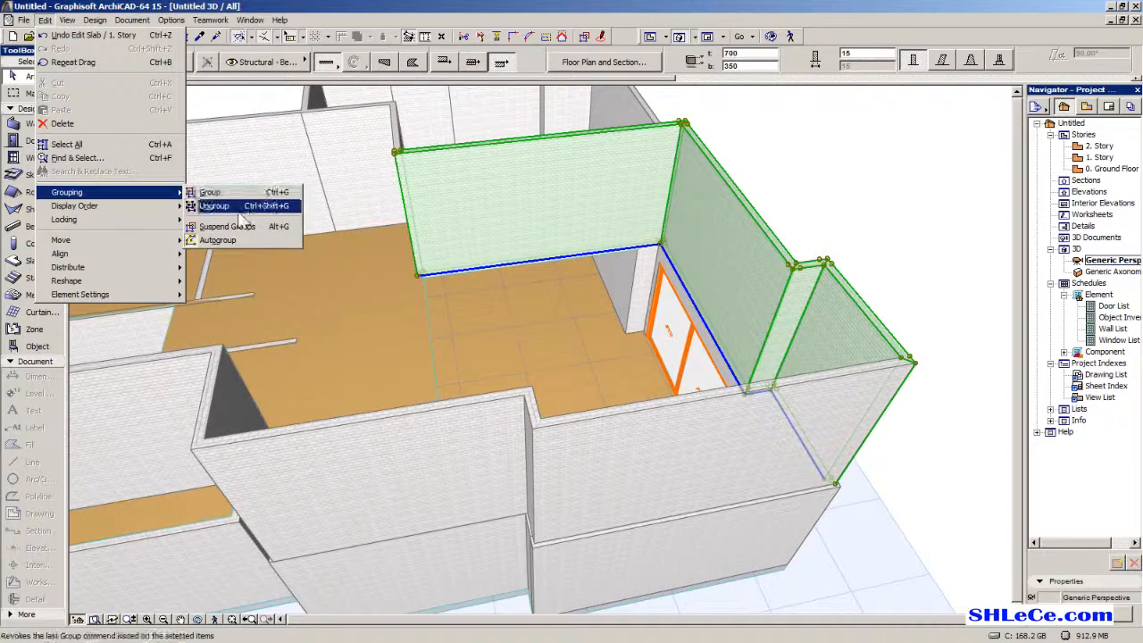
pyautogui.click(219, 206)
pyautogui.click(871, 186)
# Select the grouped upper-story walls along the stepped front facade and ungroup them.
pyautogui.keyDown('shift'); pyautogui.moveTo(786, 268); pyautogui.dragTo(424, 297, button='middle'); pyautogui.keyUp('shift')
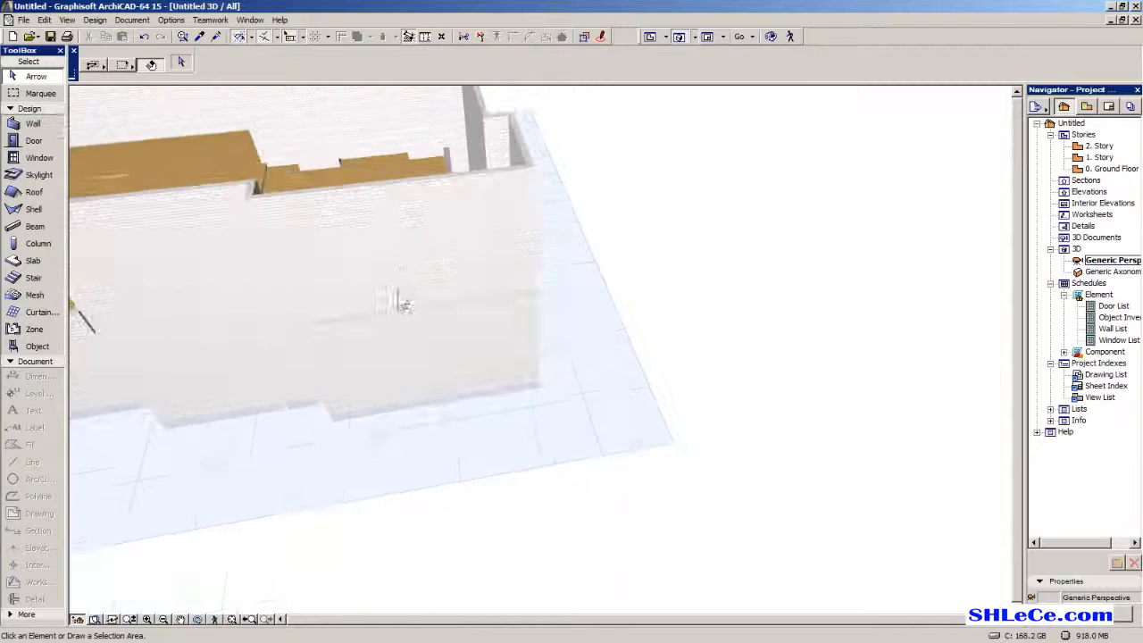
pyautogui.hotkey('ctrl', 'a')
pyautogui.scroll(3, 504, 342)
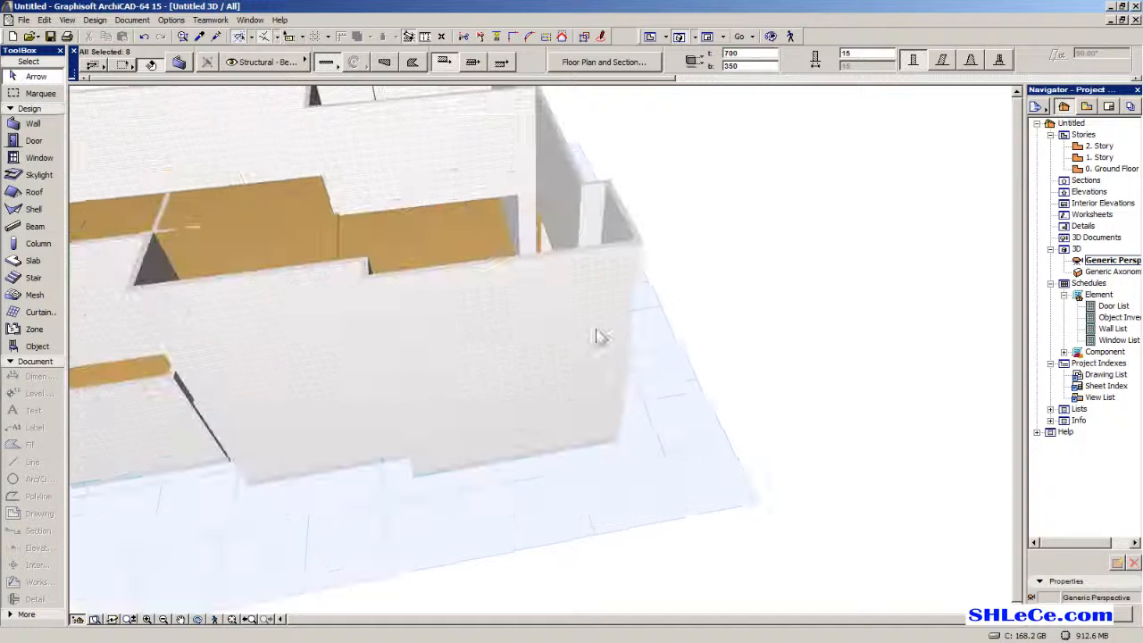
pyautogui.click(44, 20)
pyautogui.moveTo(81, 191)
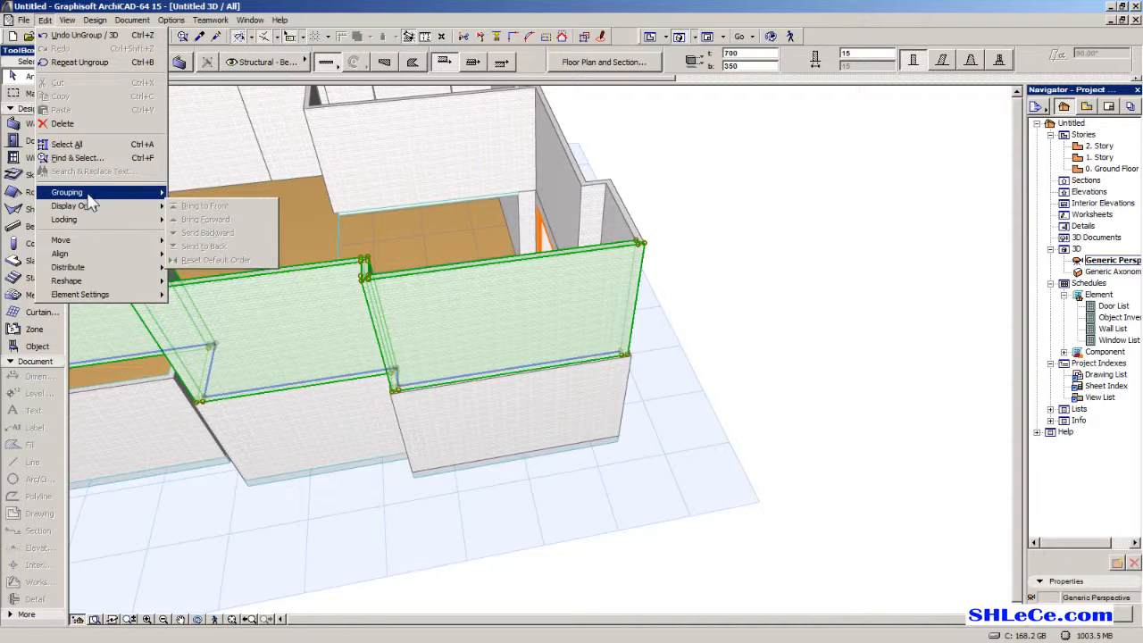
pyautogui.click(259, 206)
# Align the bottom level of the upper-story side wall with the top outer corner of the ground-floor wall beneath it.
pyautogui.moveTo(391, 306); pyautogui.dragTo(645, 364, button='middle')
pyautogui.moveTo(868, 189); pyautogui.dragTo(657, 159, button='middle')
pyautogui.keyDown('shift'); pyautogui.moveTo(594, 404); pyautogui.dragTo(512, 284, button='middle'); pyautogui.keyUp('shift')
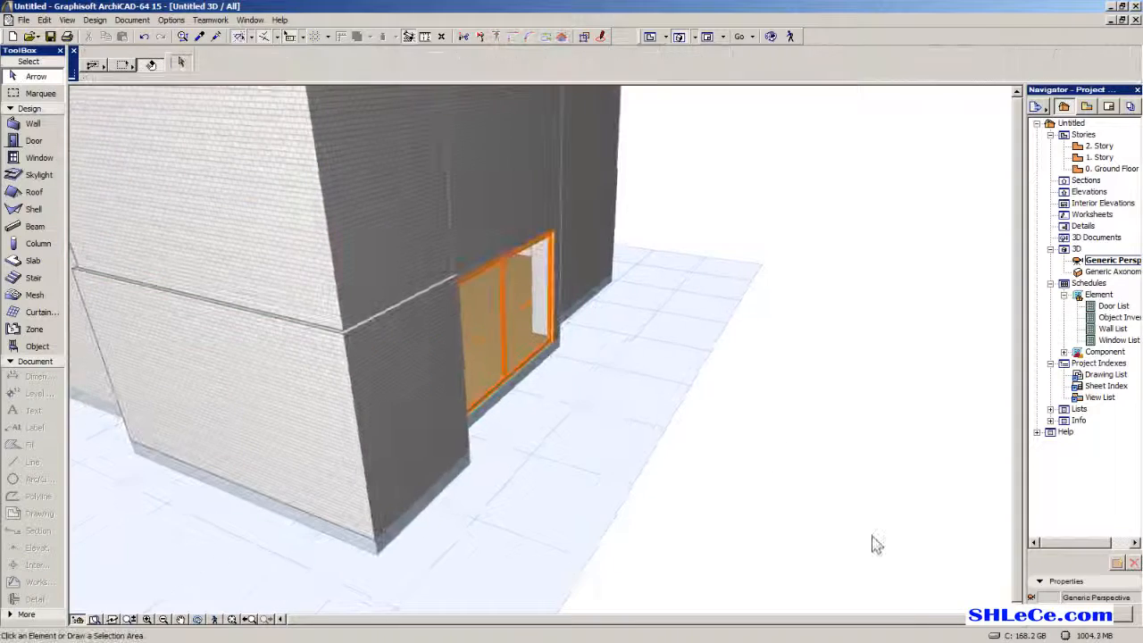
pyautogui.keyDown('shift'); pyautogui.moveTo(377, 245); pyautogui.dragTo(388, 274, button='middle'); pyautogui.keyUp('shift')
pyautogui.scroll(5, 389, 274)
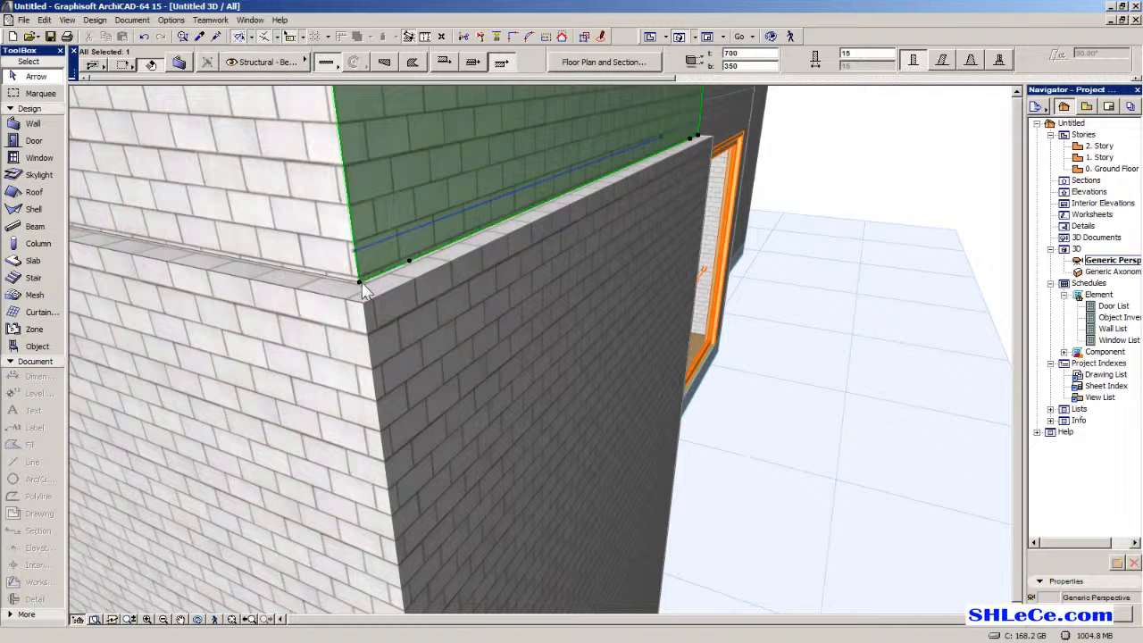
pyautogui.click(360, 282)
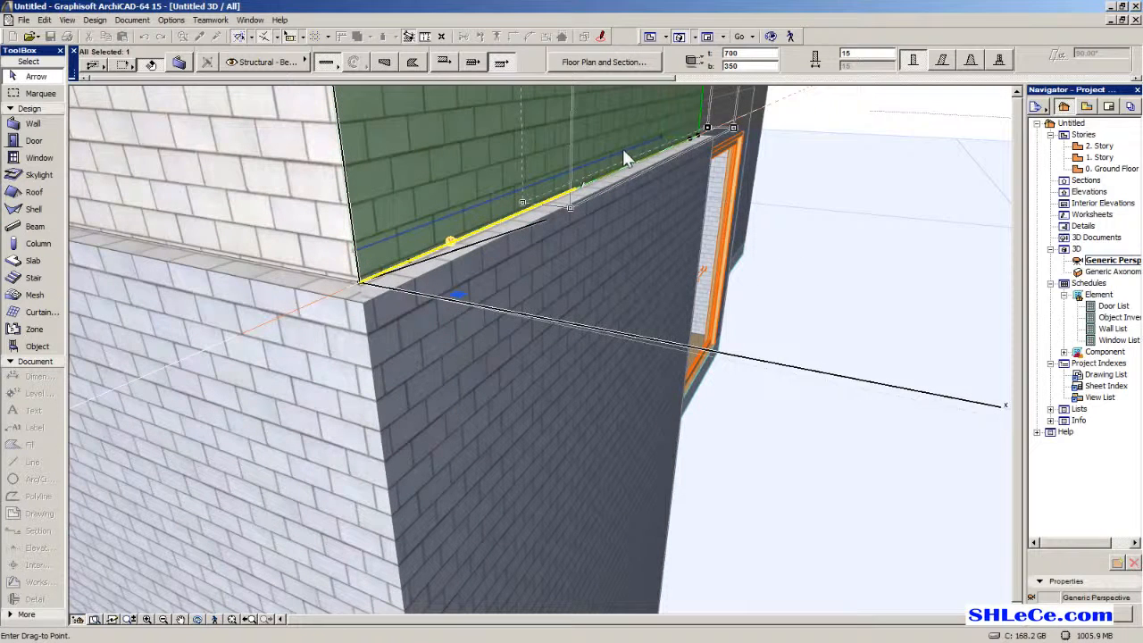
pyautogui.click(589, 164)
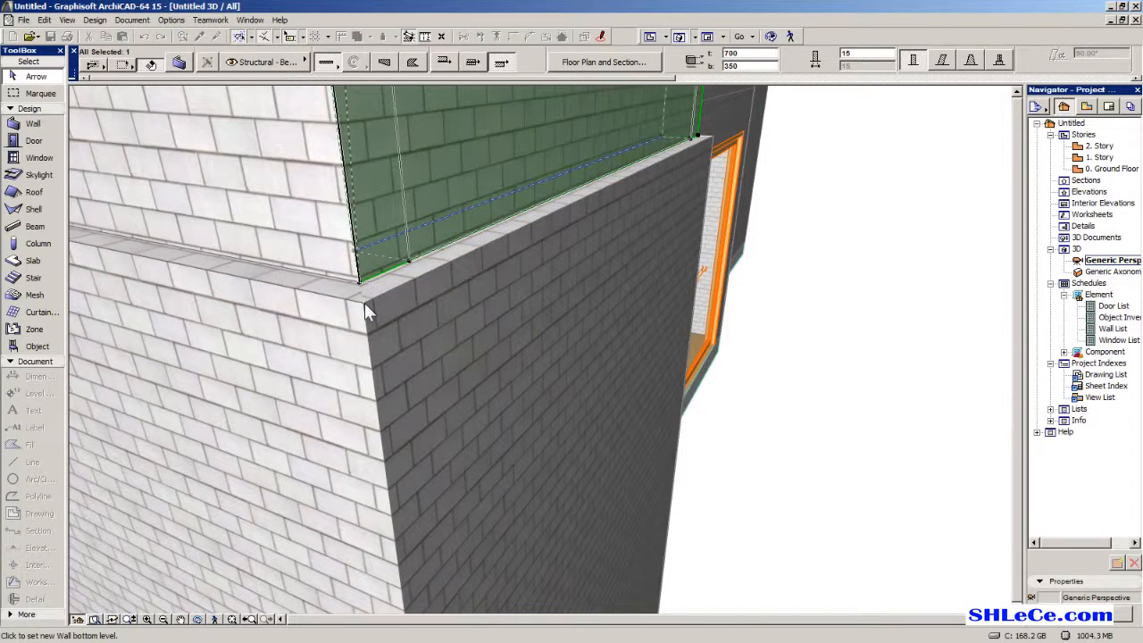
pyautogui.keyDown('shift'); pyautogui.moveTo(364, 302); pyautogui.dragTo(592, 345, button='middle'); pyautogui.keyUp('shift')
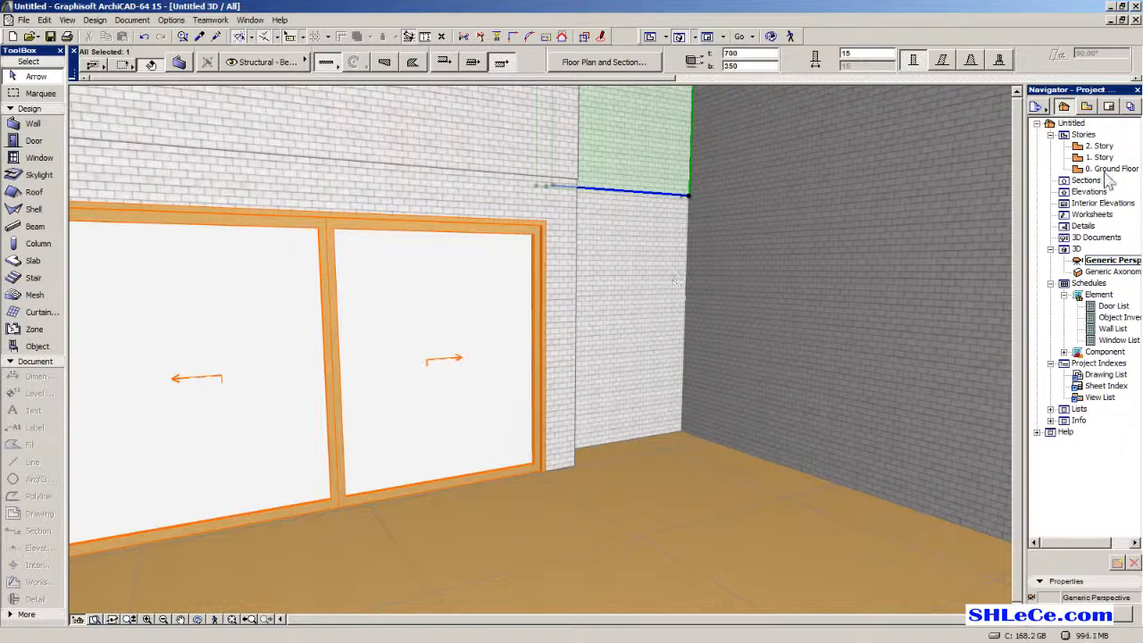
# Examine the first-story wall above the sliding door in the floor plan and in the 3D perspective.
pyautogui.click(199, 37)
pyautogui.click(330, 247)
pyautogui.doubleClick(1103, 158)
pyautogui.scroll(-6, 462, 398)
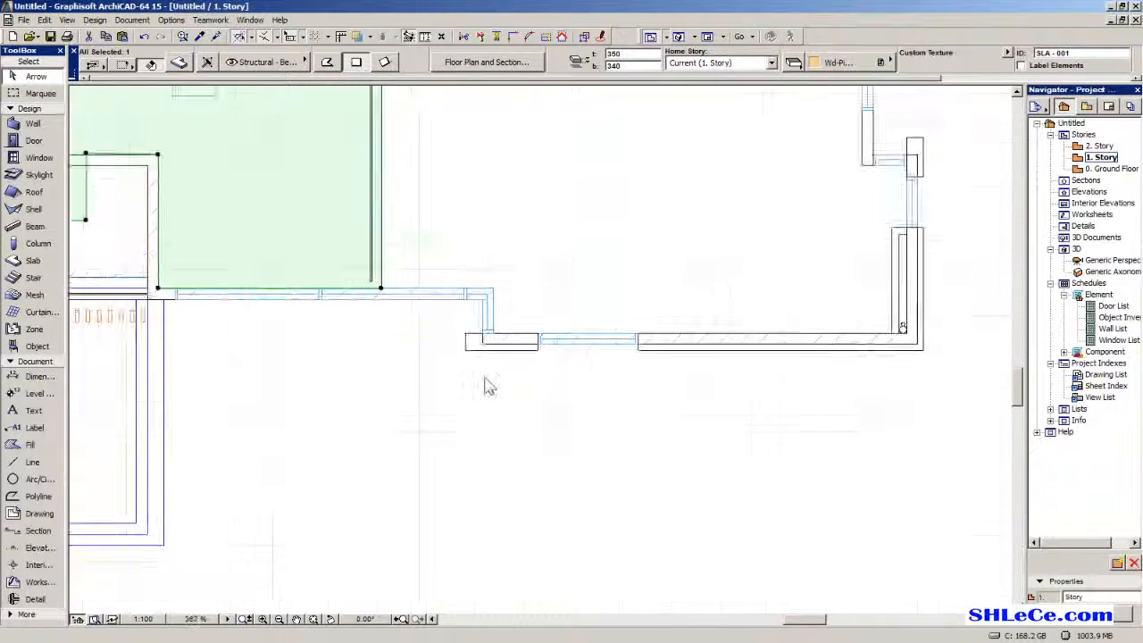
pyautogui.scroll(6, 563, 252)
pyautogui.click(535, 305)
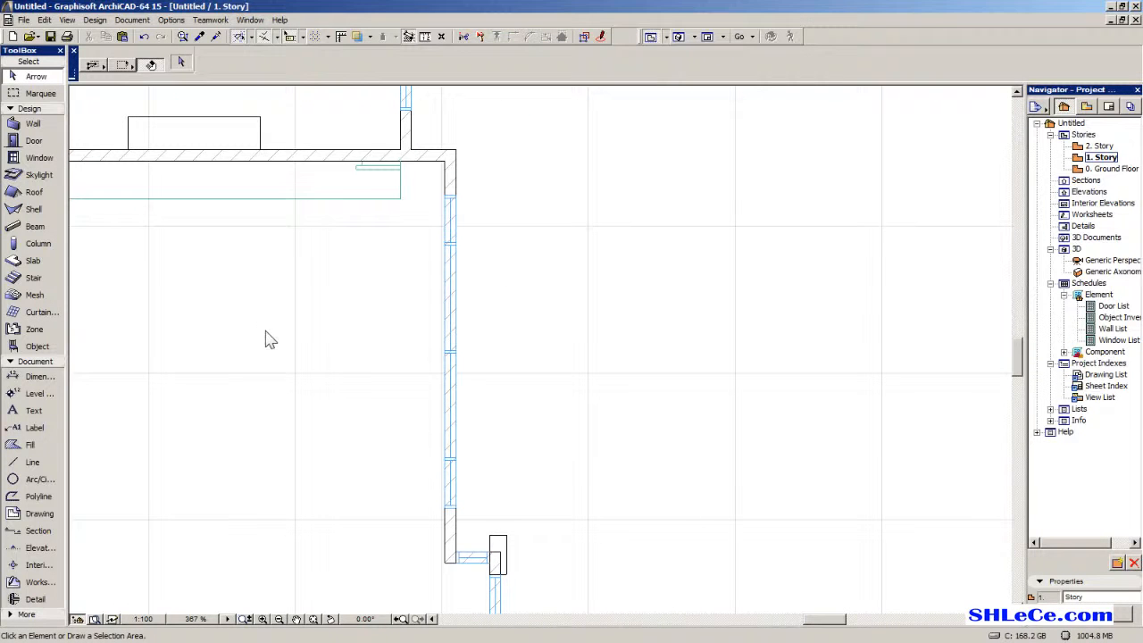
pyautogui.doubleClick(1108, 262)
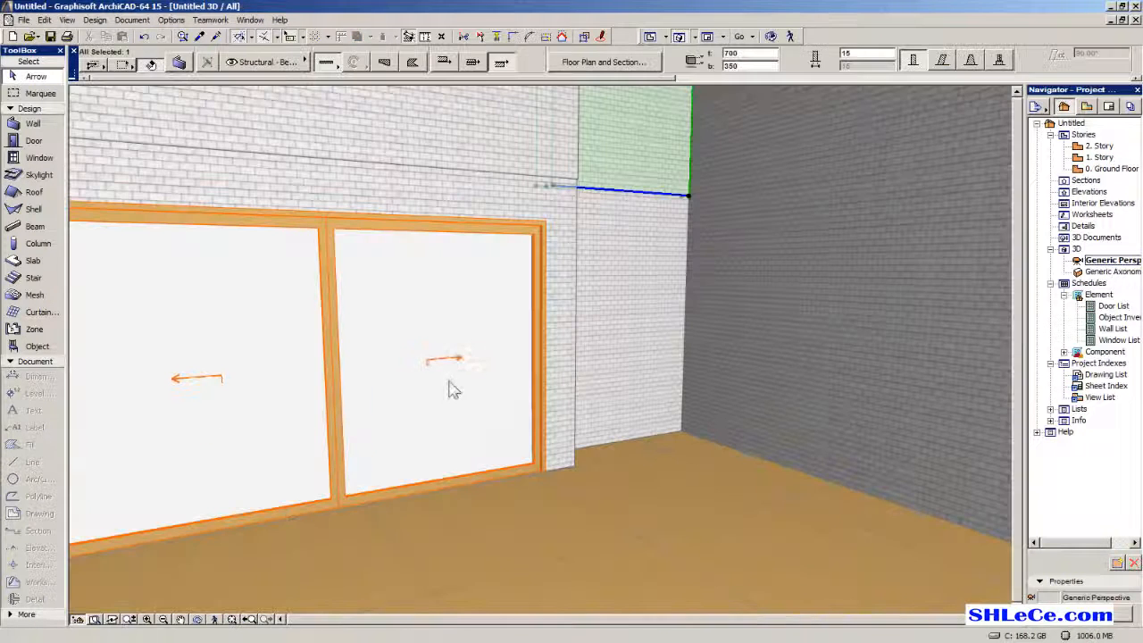
pyautogui.moveTo(434, 354); pyautogui.dragTo(503, 445, button='middle')
pyautogui.scroll(-1, 483, 407)
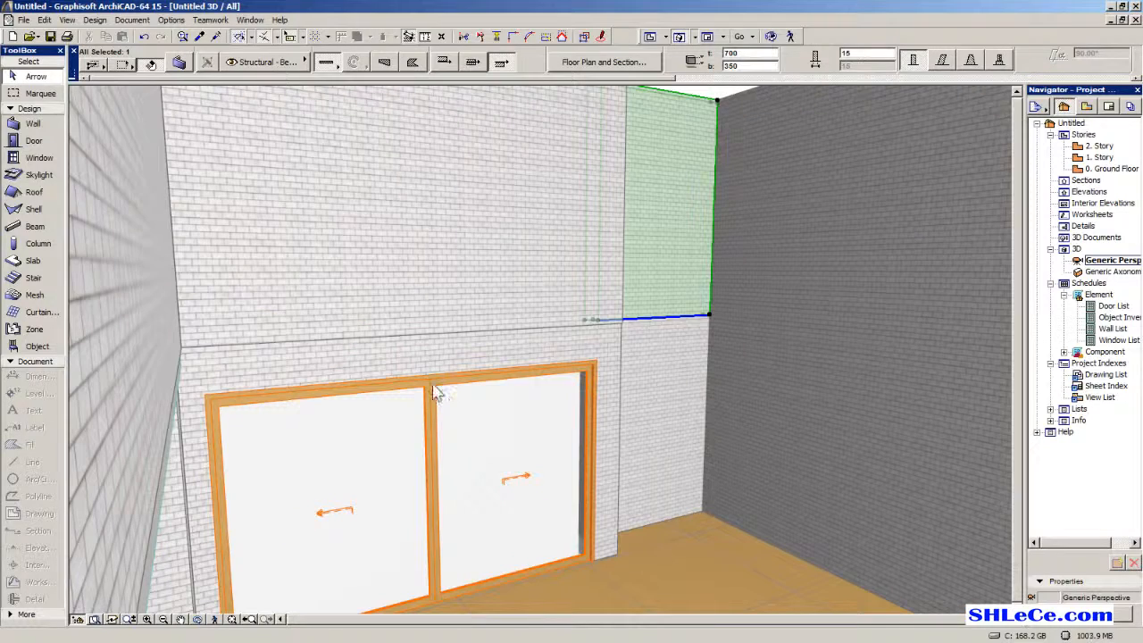
pyautogui.moveTo(425, 374); pyautogui.dragTo(426, 413, button='middle')
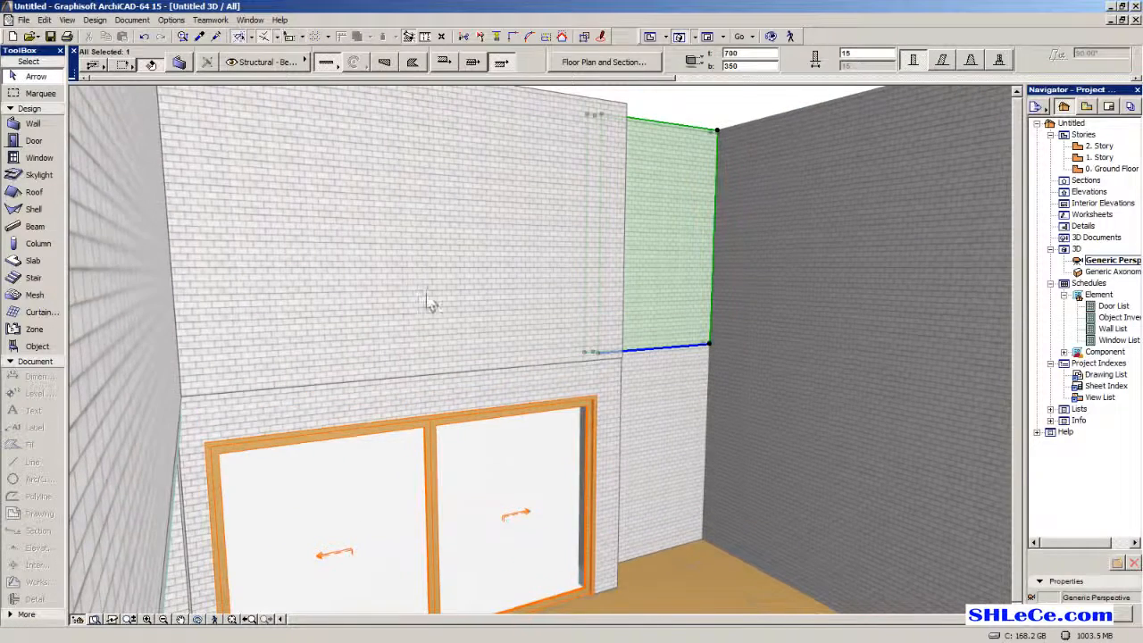
# Place a W1 15 basic window, 90 wide and 150 high, in the first-story plan wall above the sliding door.
pyautogui.doubleClick(1100, 157)
pyautogui.moveTo(613, 365); pyautogui.dragTo(535, 353, button='middle')
pyautogui.click(36, 158)
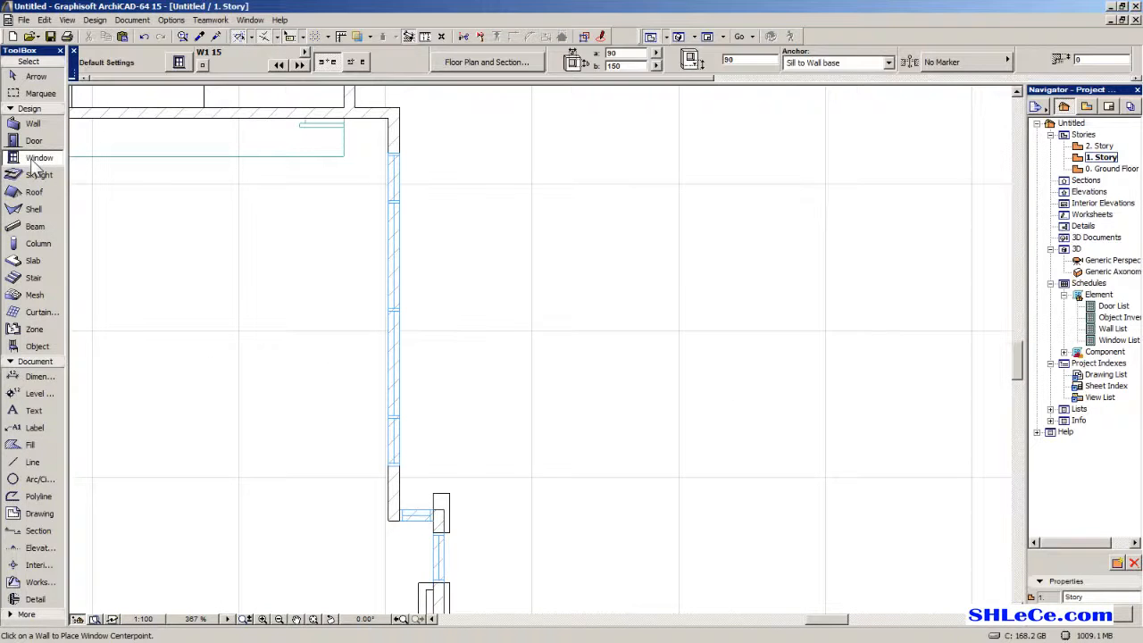
pyautogui.click(182, 61)
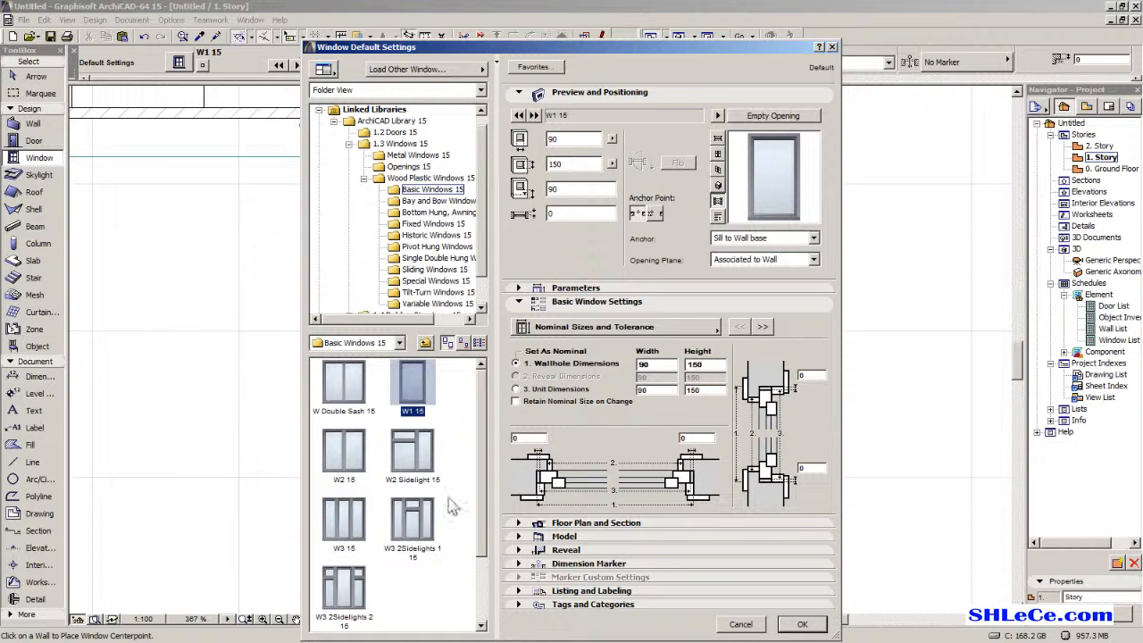
pyautogui.click(802, 624)
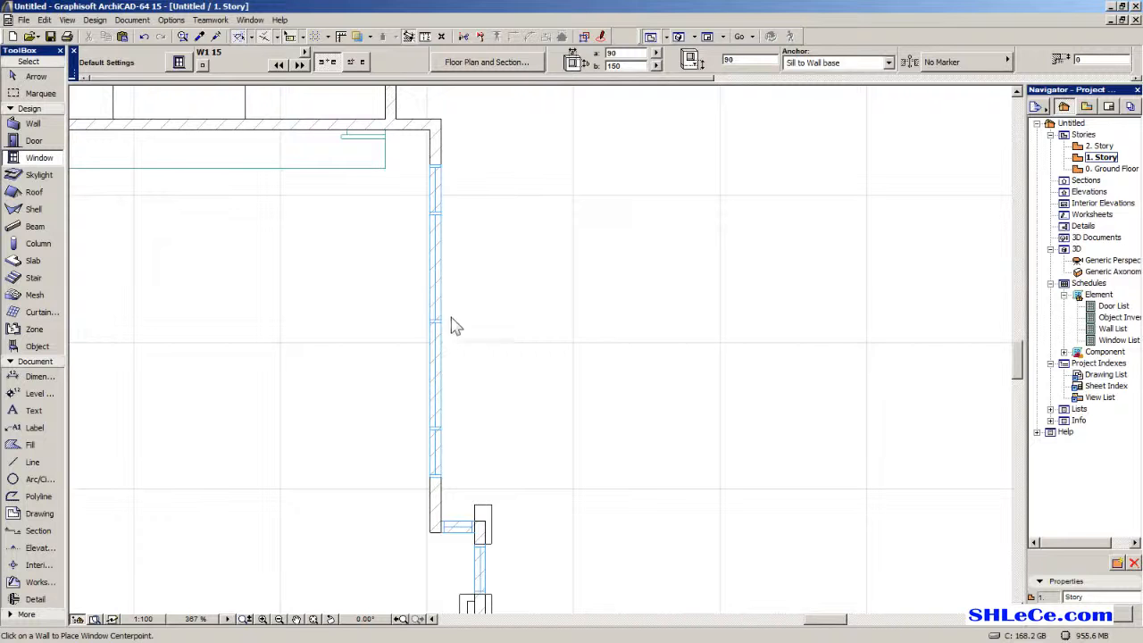
pyautogui.click(435, 331)
pyautogui.click(27, 79)
# Move the new window along the wall until its end meets the upper end of the outlined sliding door opening.
pyautogui.scroll(4, 509, 294)
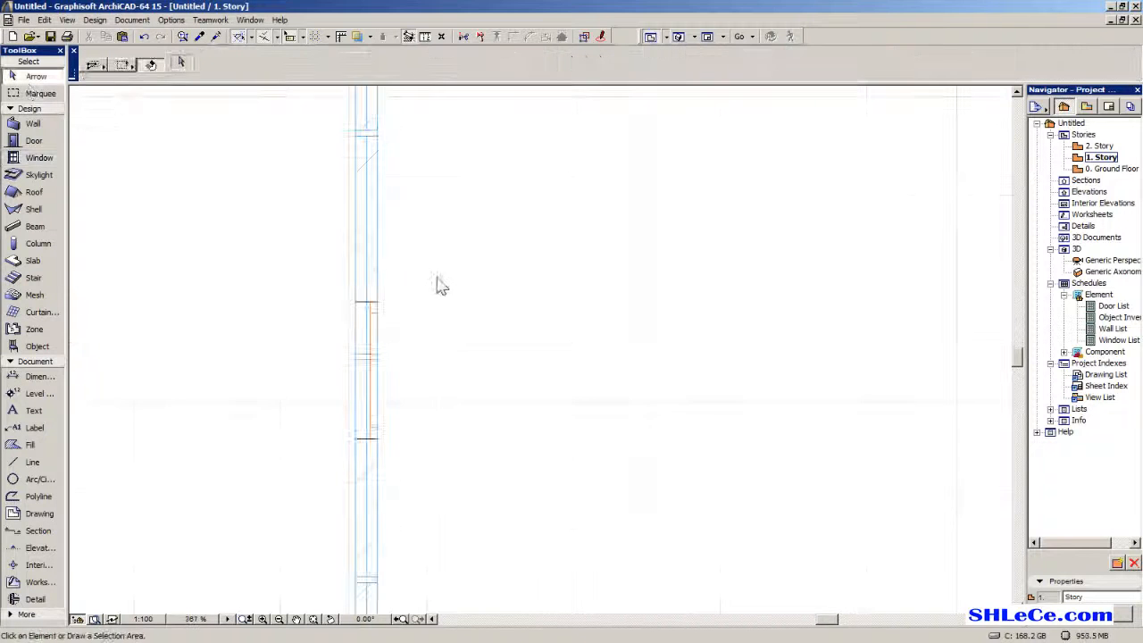
pyautogui.click(386, 311)
pyautogui.scroll(1, 423, 389)
pyautogui.moveTo(403, 357); pyautogui.dragTo(424, 479, button='middle')
pyautogui.hotkey('ctrl', 'd')
pyautogui.click(419, 471)
pyautogui.scroll(-4, 447, 359)
pyautogui.moveTo(451, 393); pyautogui.dragTo(454, 524, button='middle')
pyautogui.scroll(3, 421, 406)
pyautogui.click(446, 381)
pyautogui.scroll(-4, 480, 442)
pyautogui.moveTo(507, 441); pyautogui.dragTo(504, 126, button='middle')
pyautogui.moveTo(504, 207); pyautogui.dragTo(504, 349, button='middle')
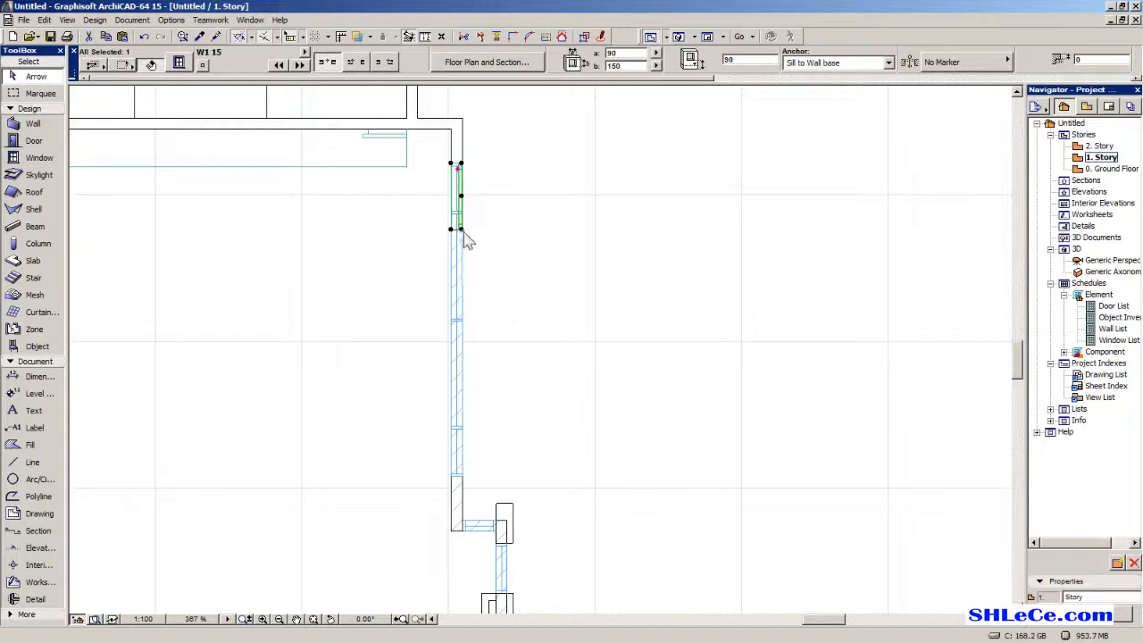
# Stretch the window along the wall to the opposite end of the outlined opening, to a width of 427.
pyautogui.hotkey('ctrl', 'd')
pyautogui.click(462, 230)
pyautogui.click(461, 230)
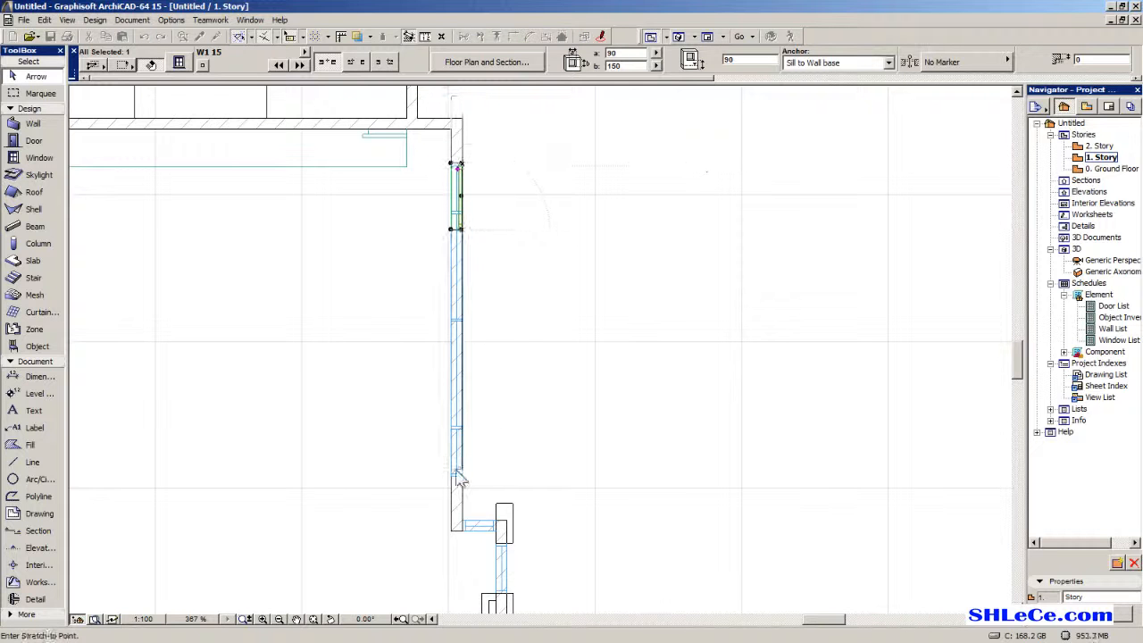
pyautogui.click(462, 477)
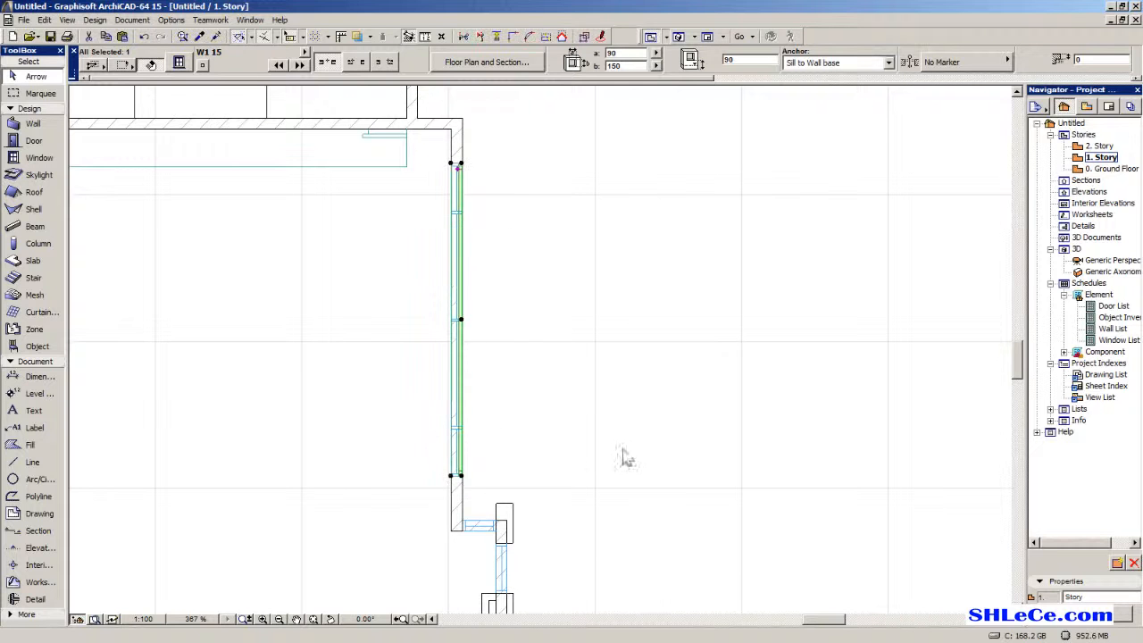
# Lower the window in the 3D perspective toward the sliding door, to a sill height of about 29.
pyautogui.doubleClick(1111, 259)
pyautogui.scroll(2, 344, 366)
pyautogui.moveTo(342, 359); pyautogui.dragTo(383, 268, button='middle')
pyautogui.scroll(3, 339, 247)
pyautogui.scroll(-2, 452, 358)
pyautogui.moveTo(452, 357); pyautogui.dragTo(432, 327, button='middle')
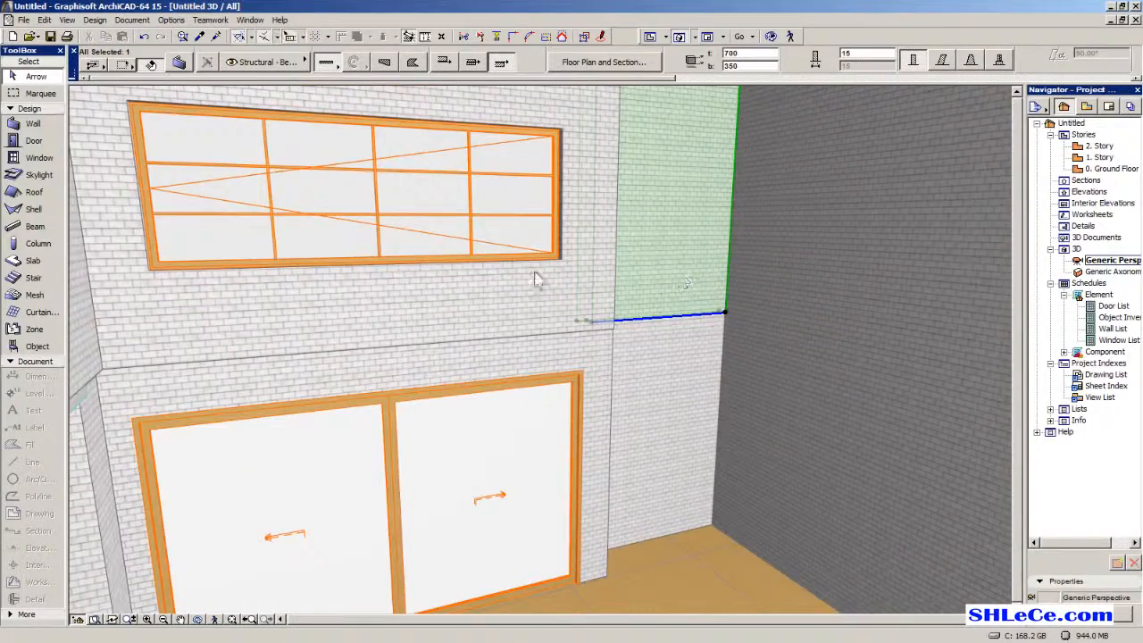
pyautogui.click(547, 258)
pyautogui.hotkey('ctrl', 'e')
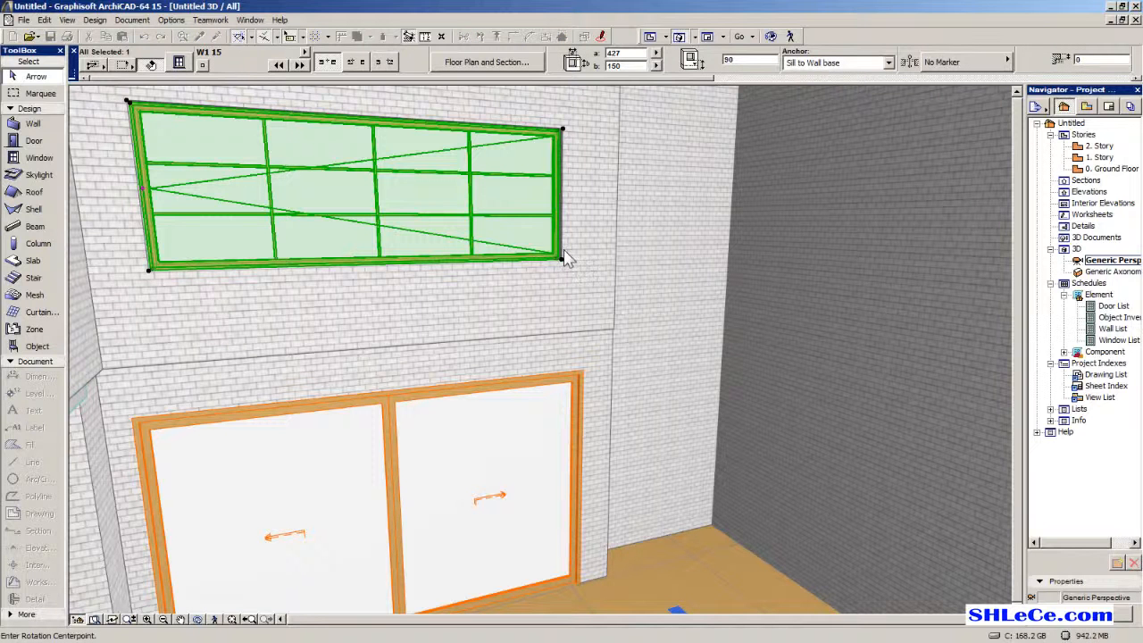
pyautogui.hotkey('ctrl', 'd')
pyautogui.click(560, 260)
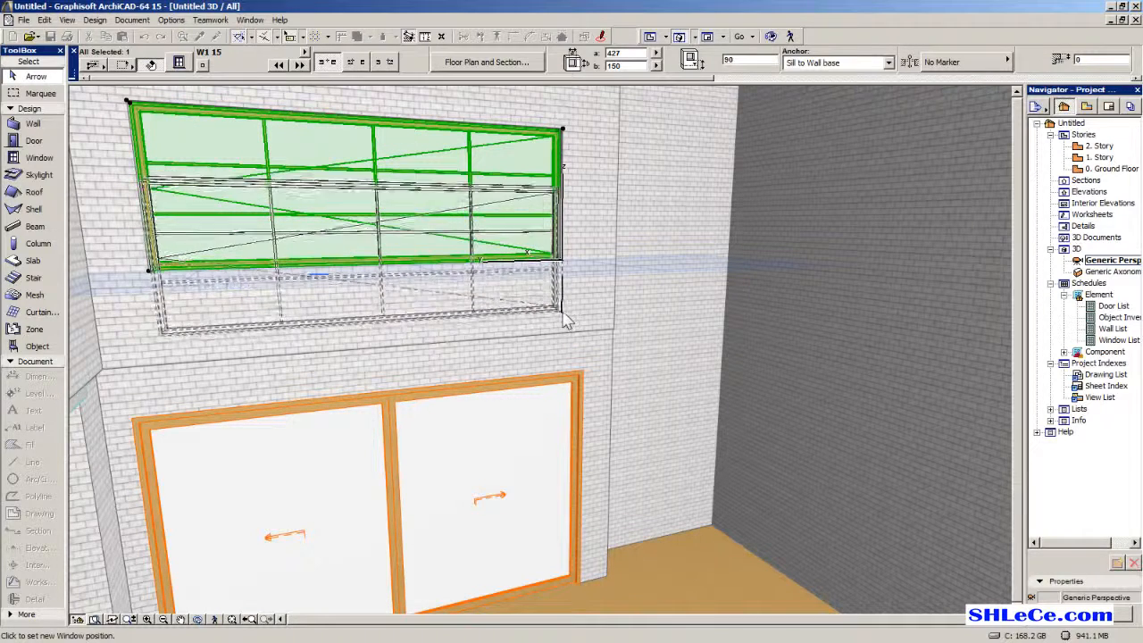
pyautogui.click(561, 310)
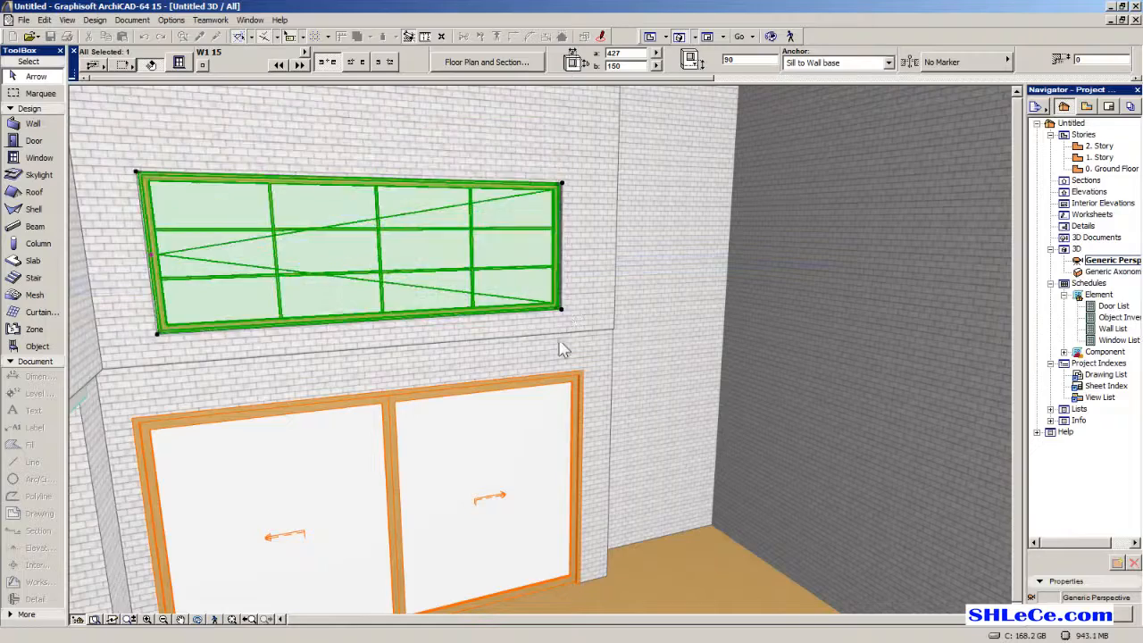
# Stretch the window's upper edge up the wall to a height of about 278.
pyautogui.scroll(-1, 558, 358)
pyautogui.moveTo(558, 358); pyautogui.dragTo(538, 402, button='middle')
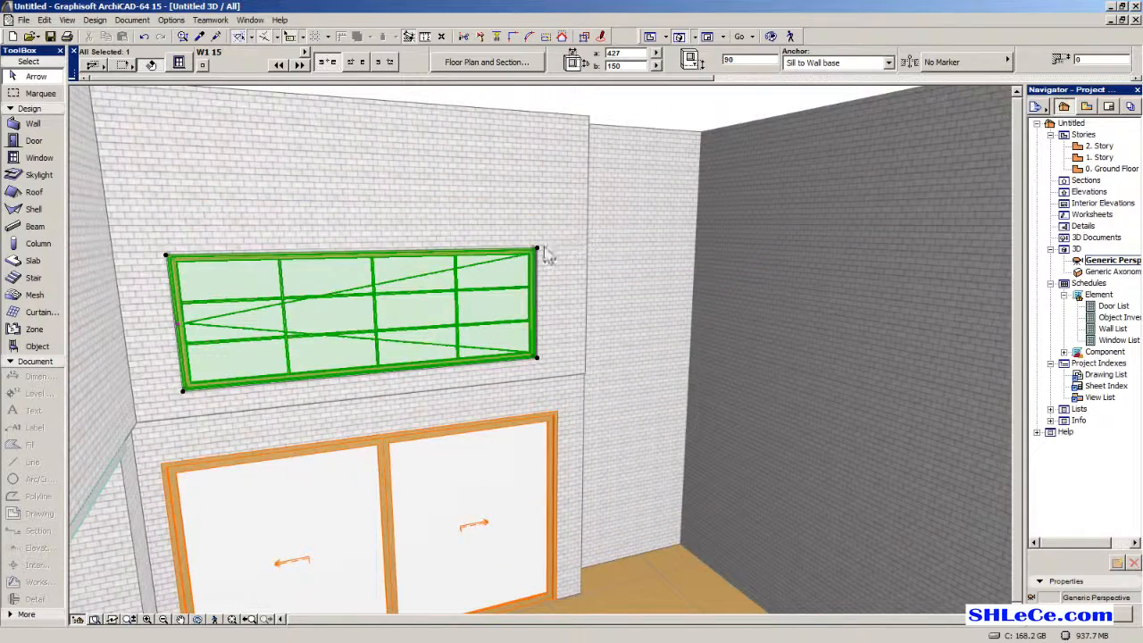
pyautogui.click(538, 251)
pyautogui.click(625, 164)
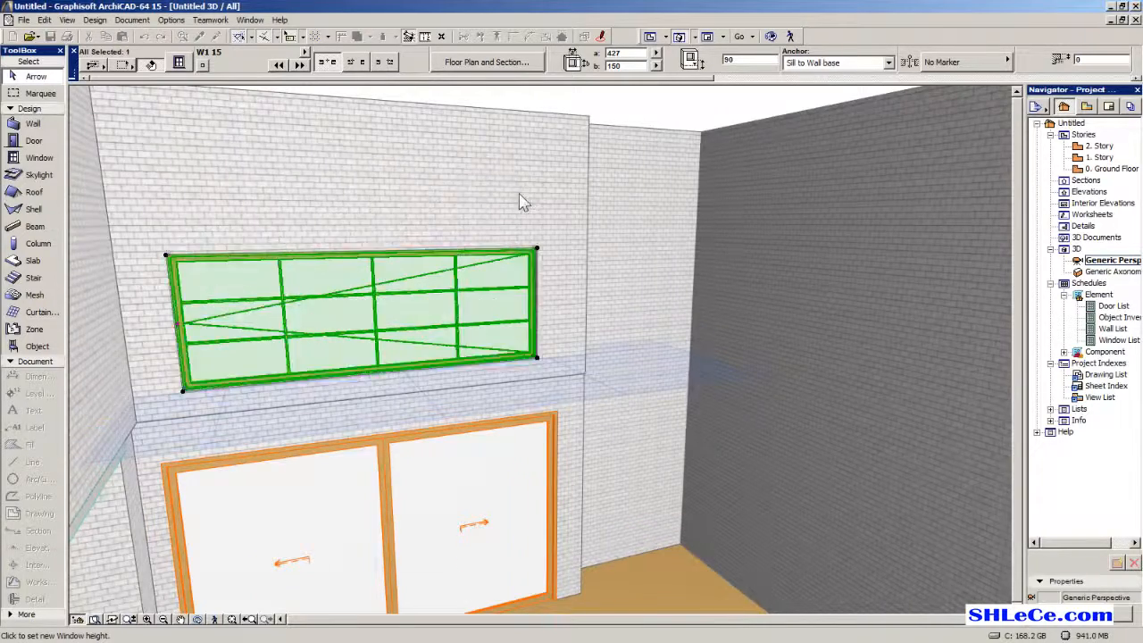
pyautogui.moveTo(527, 202); pyautogui.dragTo(528, 229, button='middle')
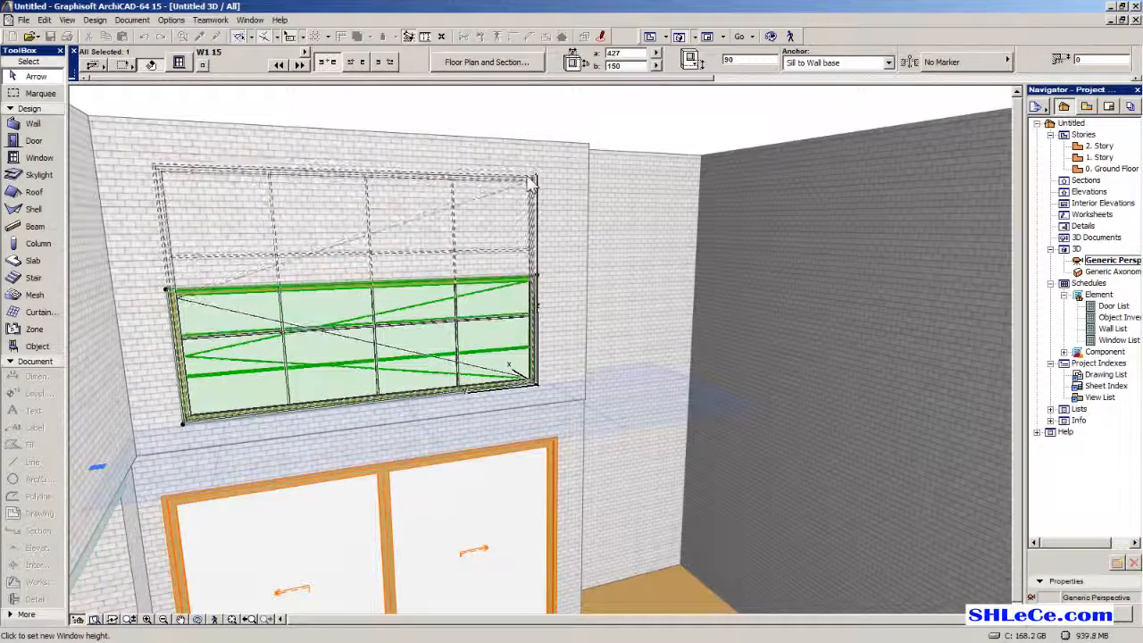
pyautogui.click(531, 181)
pyautogui.keyDown('shift'); pyautogui.moveTo(551, 316); pyautogui.dragTo(522, 351, button='middle'); pyautogui.keyUp('shift')
pyautogui.moveTo(518, 416); pyautogui.dragTo(435, 362, button='middle')
pyautogui.scroll(2, 436, 309)
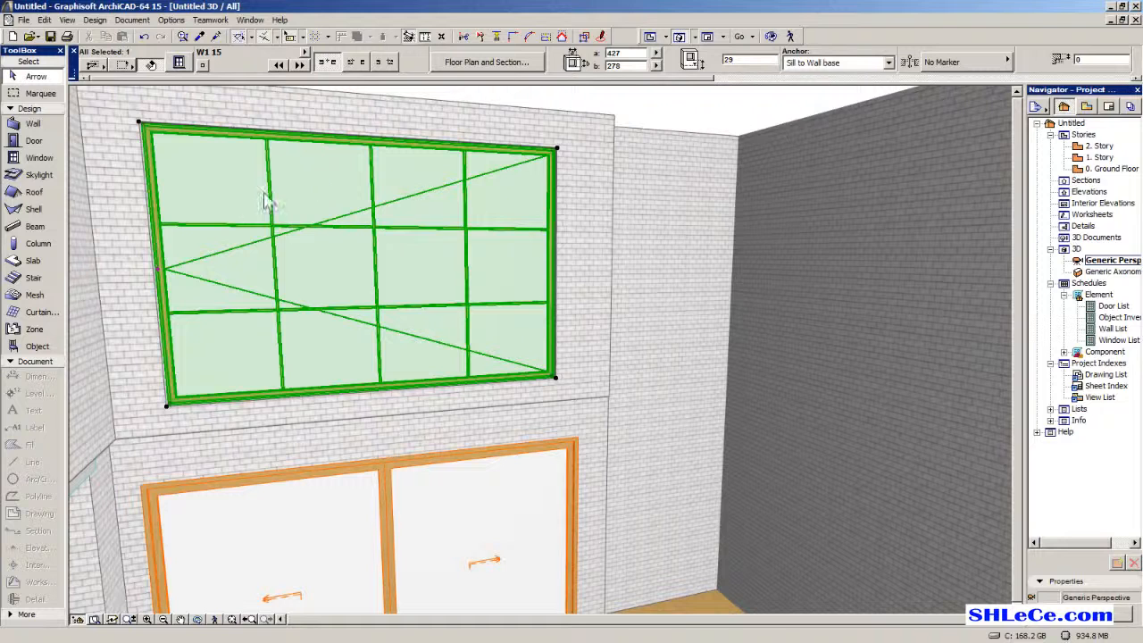
# Change the window's main sash to Editable Grid with 2 panes vertically and apply the settings.
pyautogui.click(178, 63)
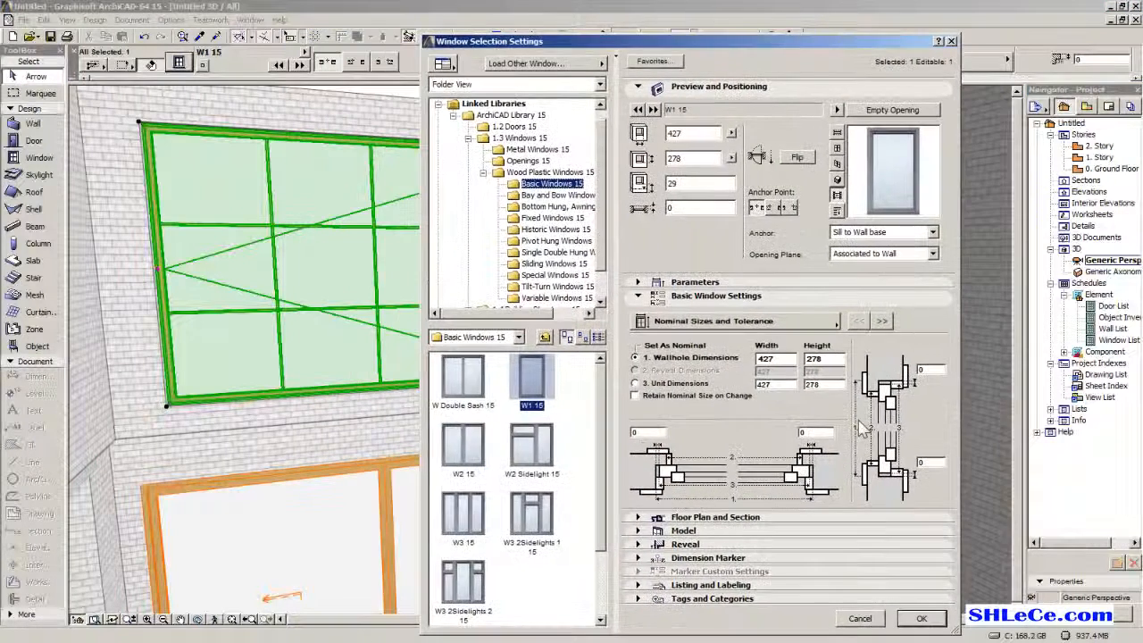
pyautogui.click(882, 321)
pyautogui.click(881, 321)
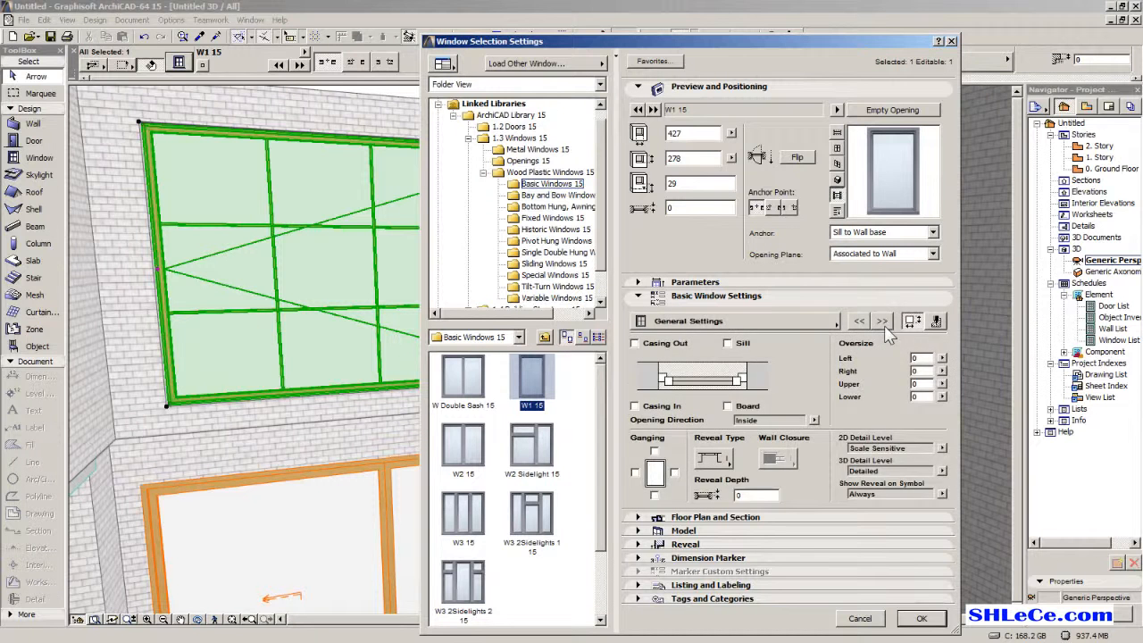
pyautogui.click(881, 321)
pyautogui.click(882, 321)
pyautogui.click(881, 320)
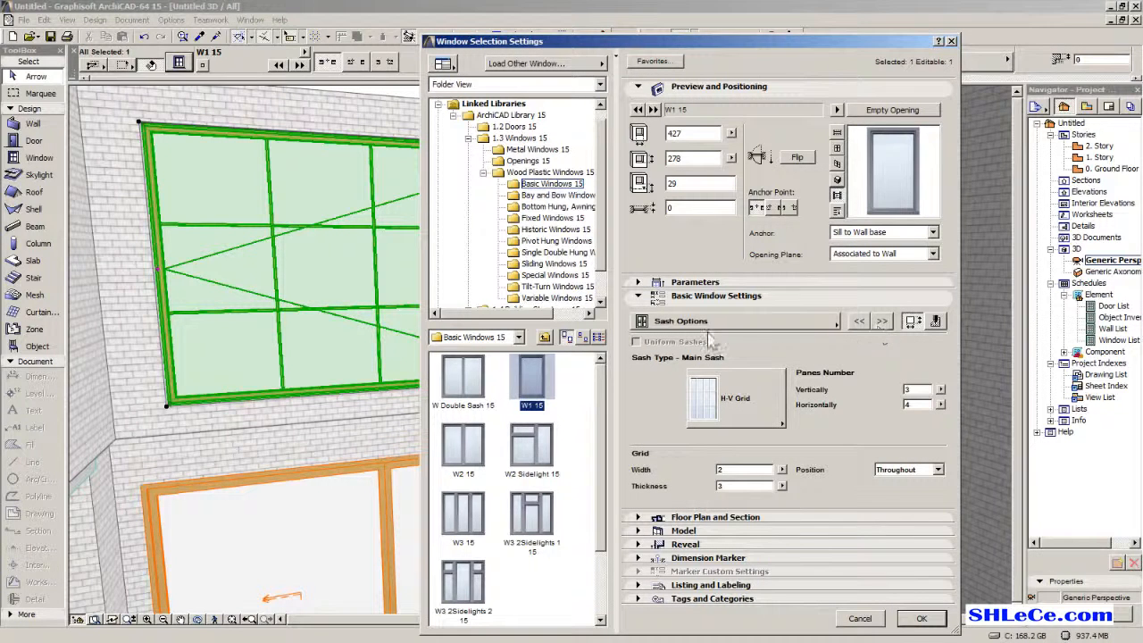
pyautogui.moveTo(802, 36); pyautogui.dragTo(970, 25)
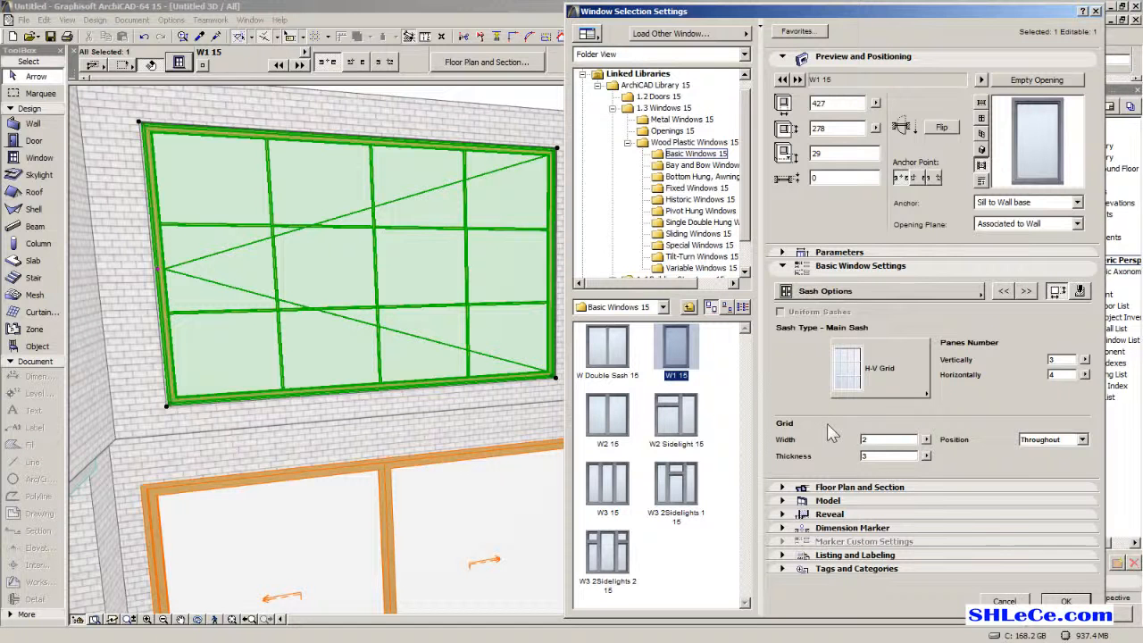
pyautogui.click(884, 386)
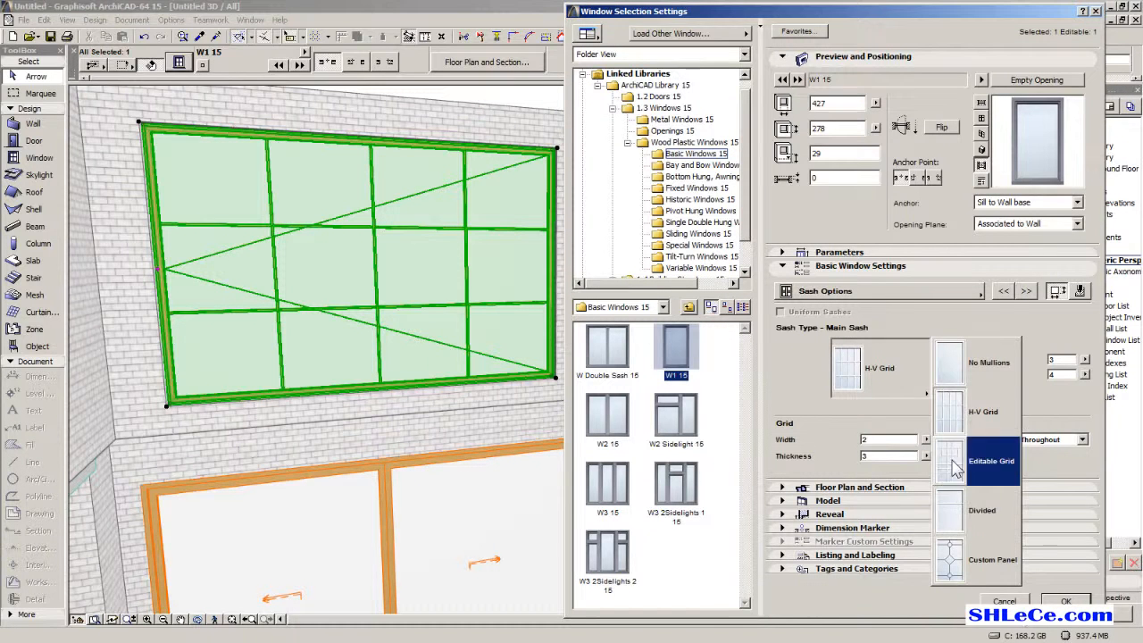
pyautogui.click(991, 473)
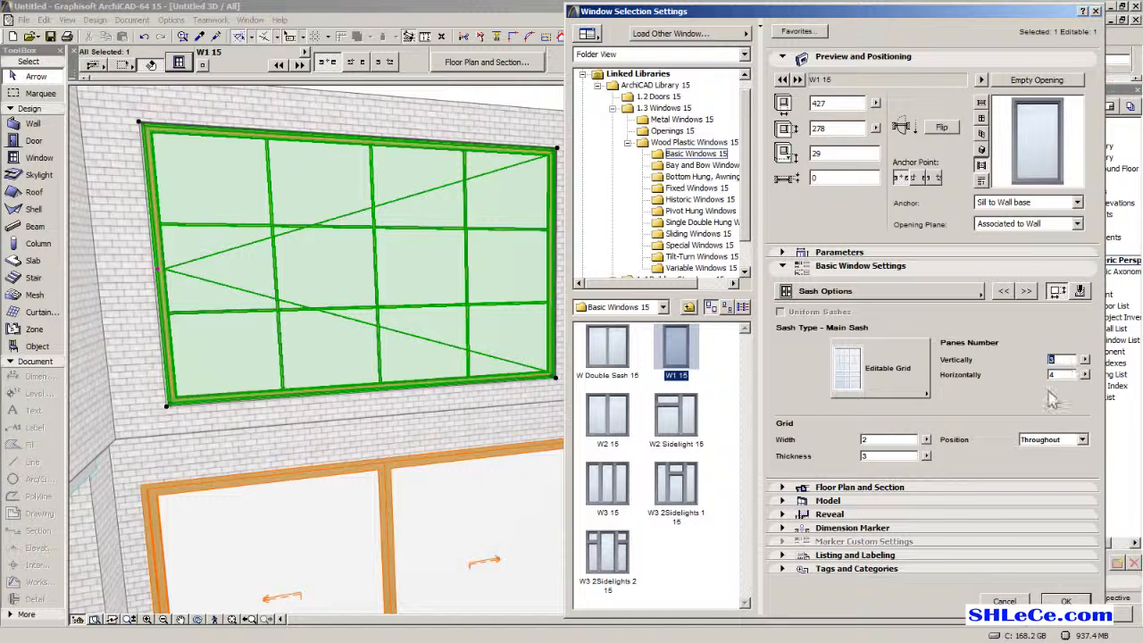
pyautogui.write('2')
pyautogui.click(1067, 599)
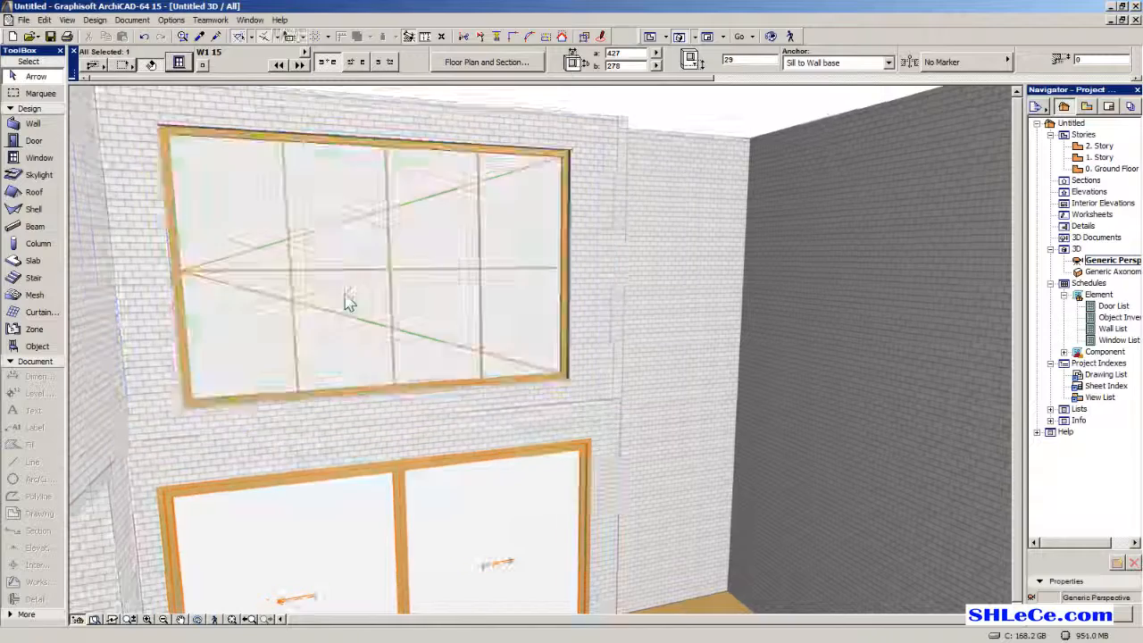
pyautogui.scroll(2, 234, 290)
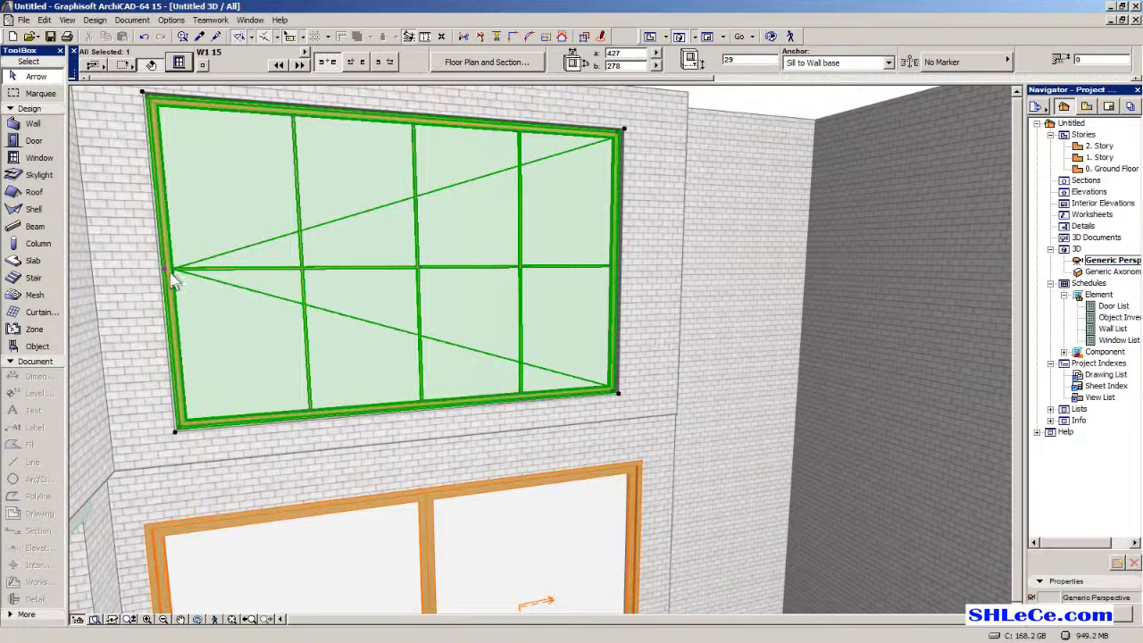
pyautogui.press('o')
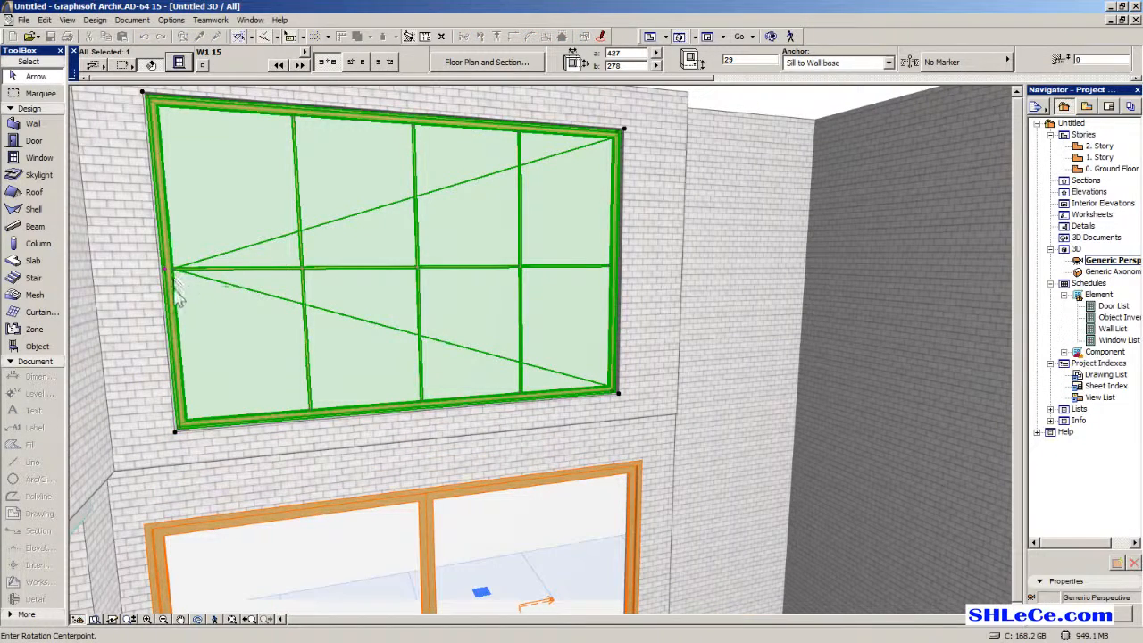
pyautogui.click(605, 158)
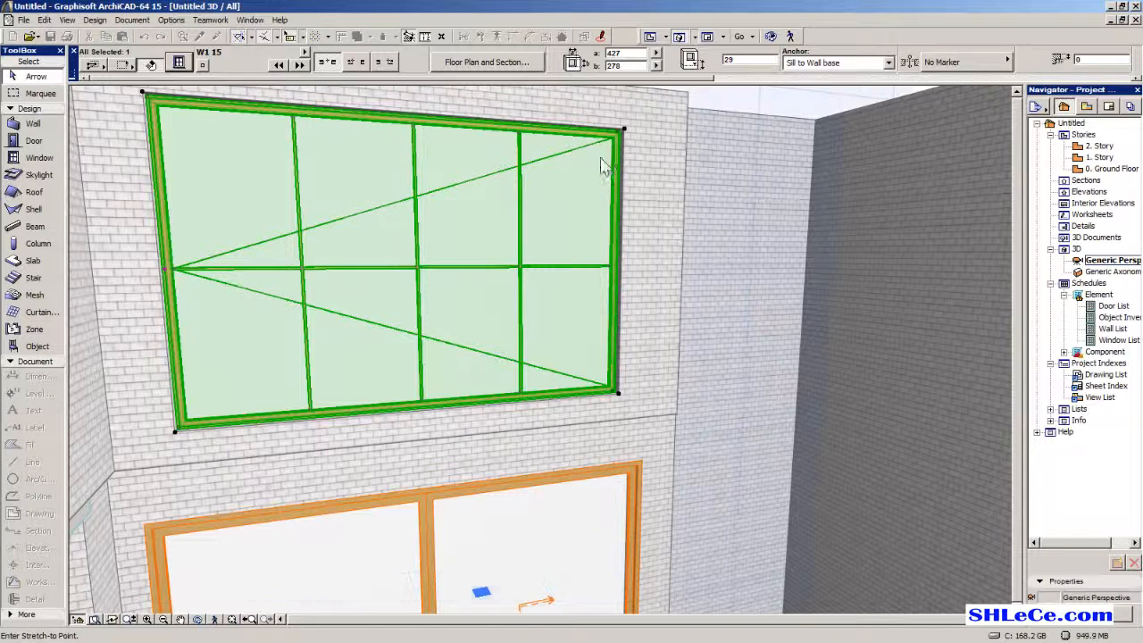
pyautogui.click(585, 294)
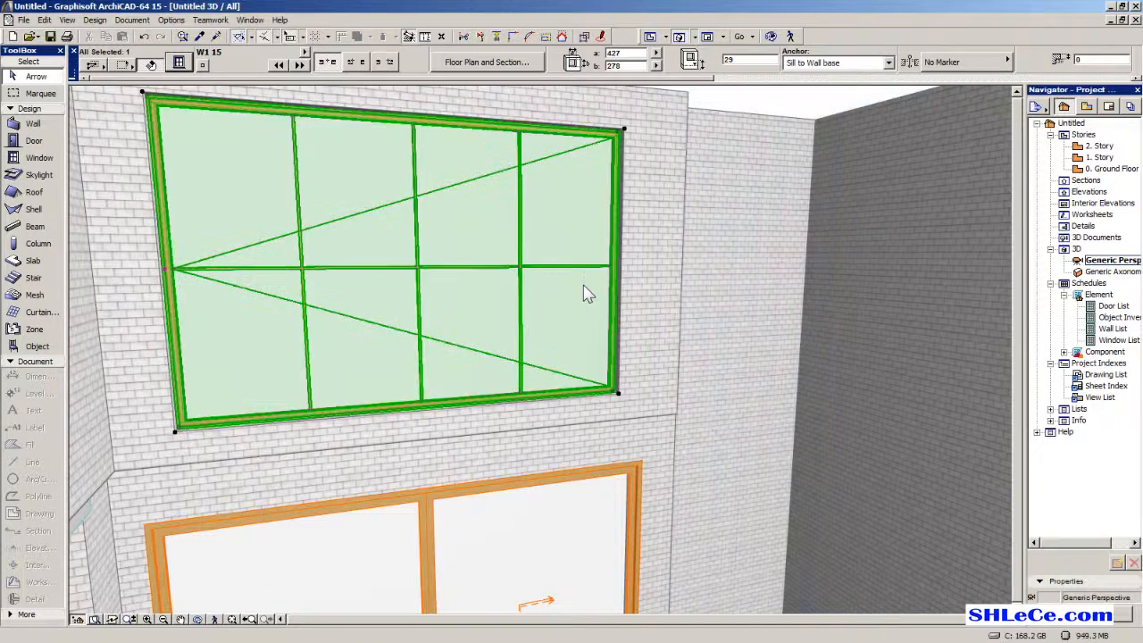
pyautogui.press('Escape')
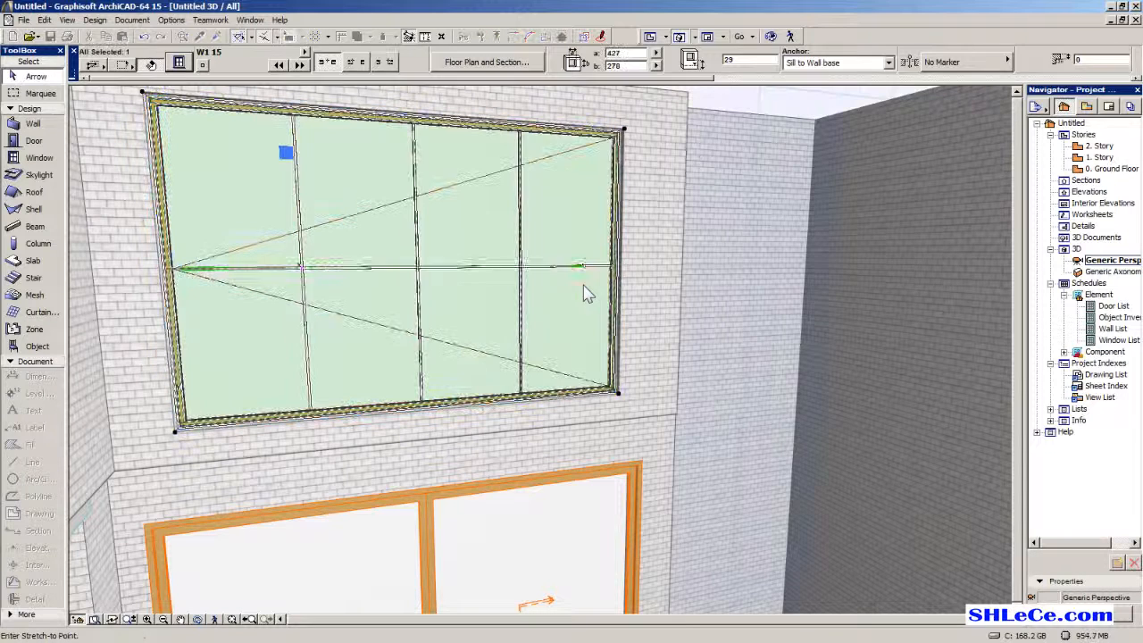
pyautogui.rightClick(246, 277)
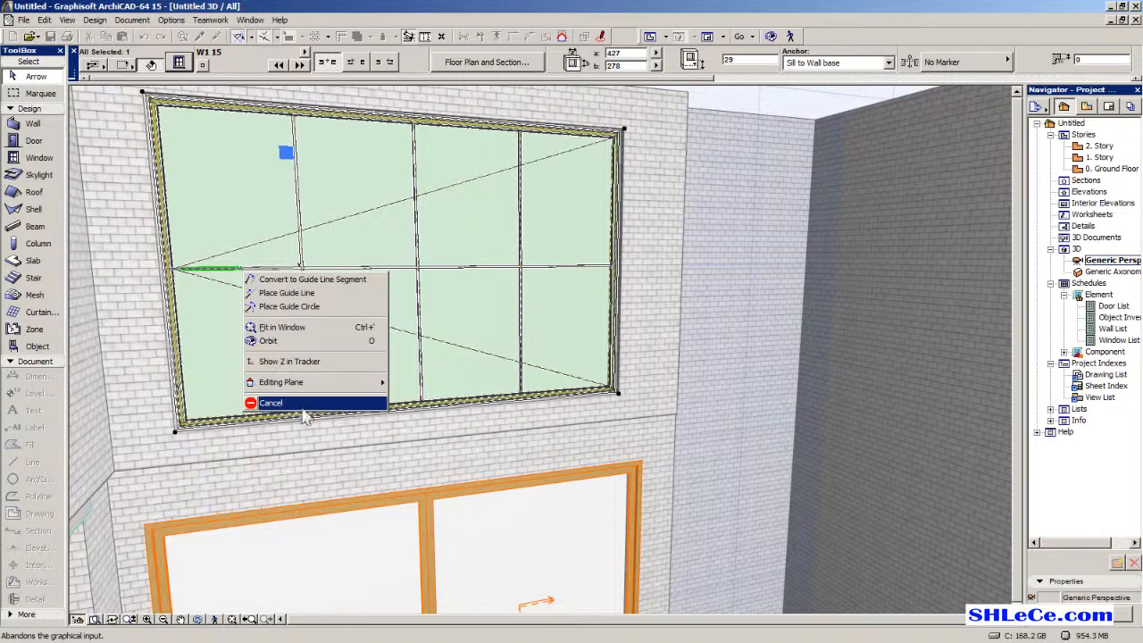
# Lower the horizontal grid bar of the upper window, then widen the grid bars with a grid thickness of 5.
pyautogui.click(417, 271)
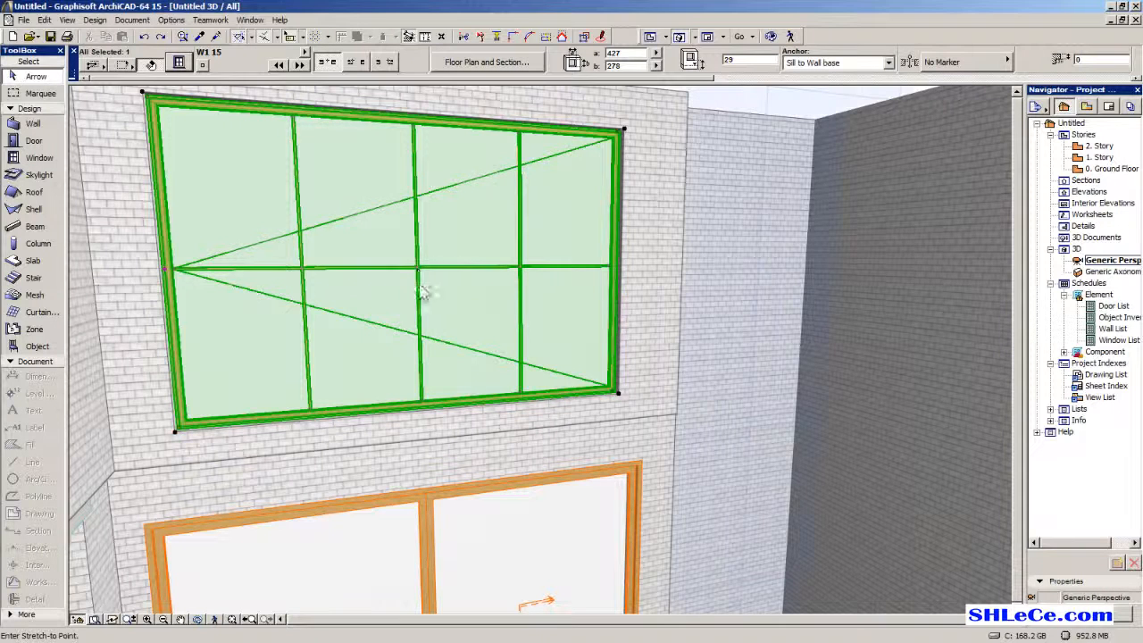
pyautogui.click(421, 346)
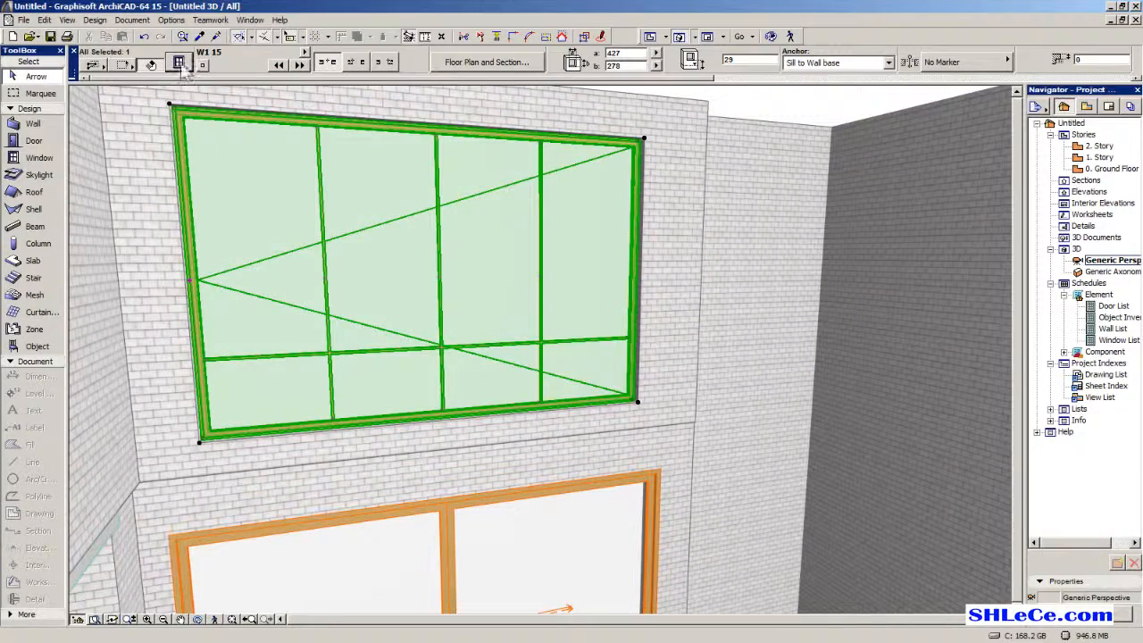
pyautogui.hotkey('ctrl', 't')
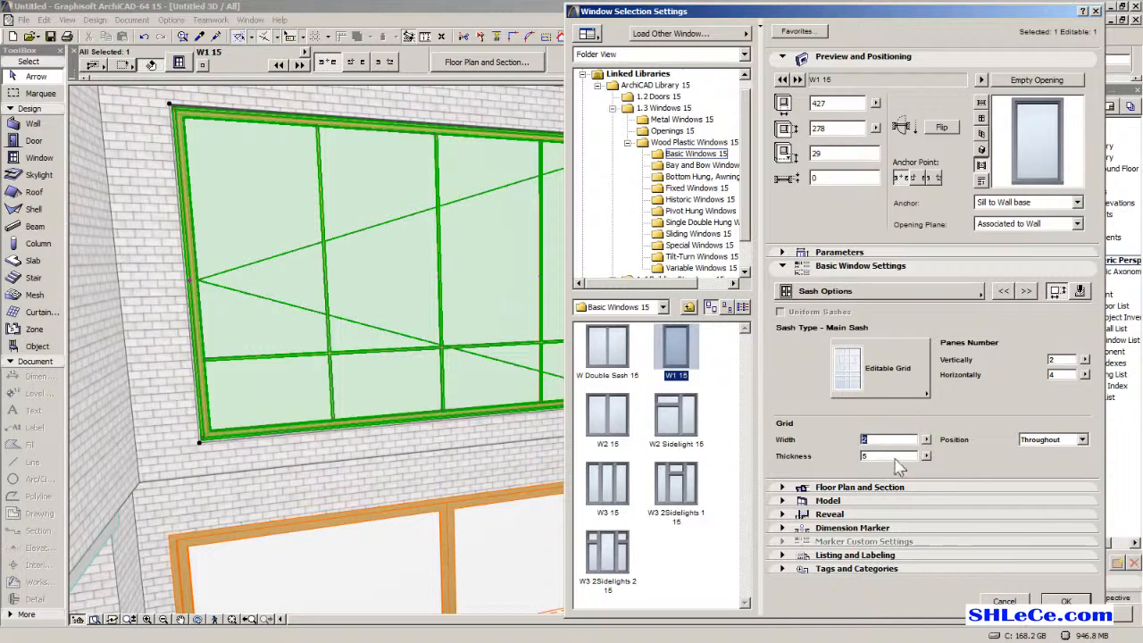
pyautogui.click(1065, 601)
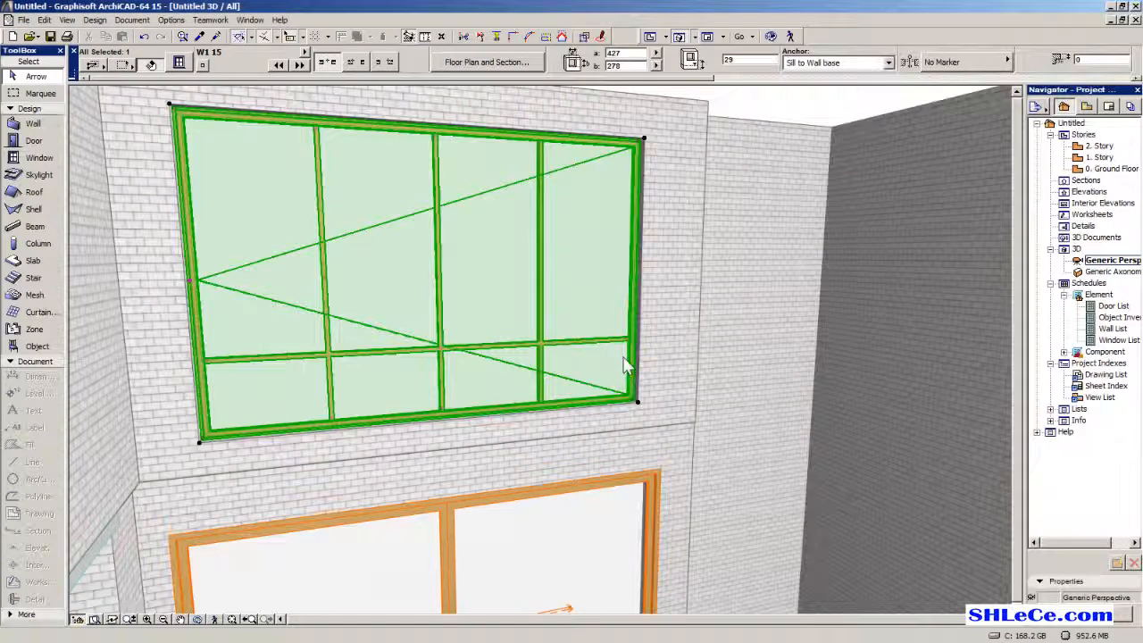
# Open the ground-floor plan and pick up the settings of the short wall at the end of the sliding door opening.
pyautogui.scroll(5, 439, 327)
pyautogui.moveTo(362, 314); pyautogui.dragTo(491, 313, button='middle')
pyautogui.scroll(-2, 518, 390)
pyautogui.moveTo(519, 390); pyautogui.dragTo(595, 394, button='middle')
pyautogui.moveTo(689, 401); pyautogui.dragTo(398, 437, button='middle')
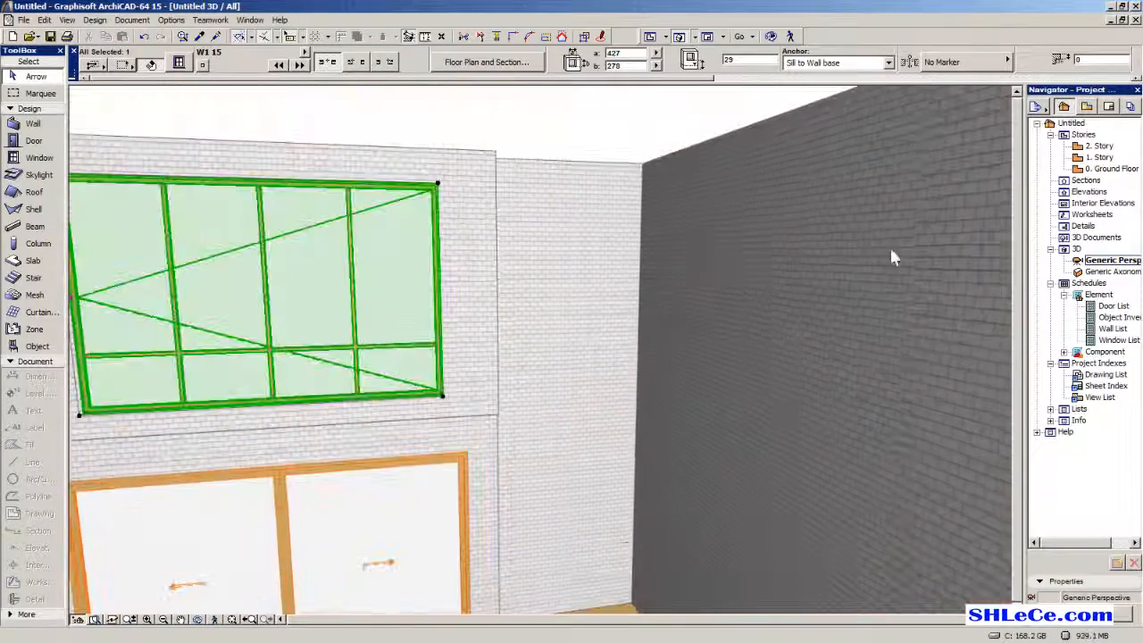
pyautogui.doubleClick(1112, 168)
pyautogui.moveTo(607, 342); pyautogui.dragTo(480, 231, button='middle')
pyautogui.scroll(1, 464, 341)
pyautogui.moveTo(457, 323); pyautogui.dragTo(446, 285, button='middle')
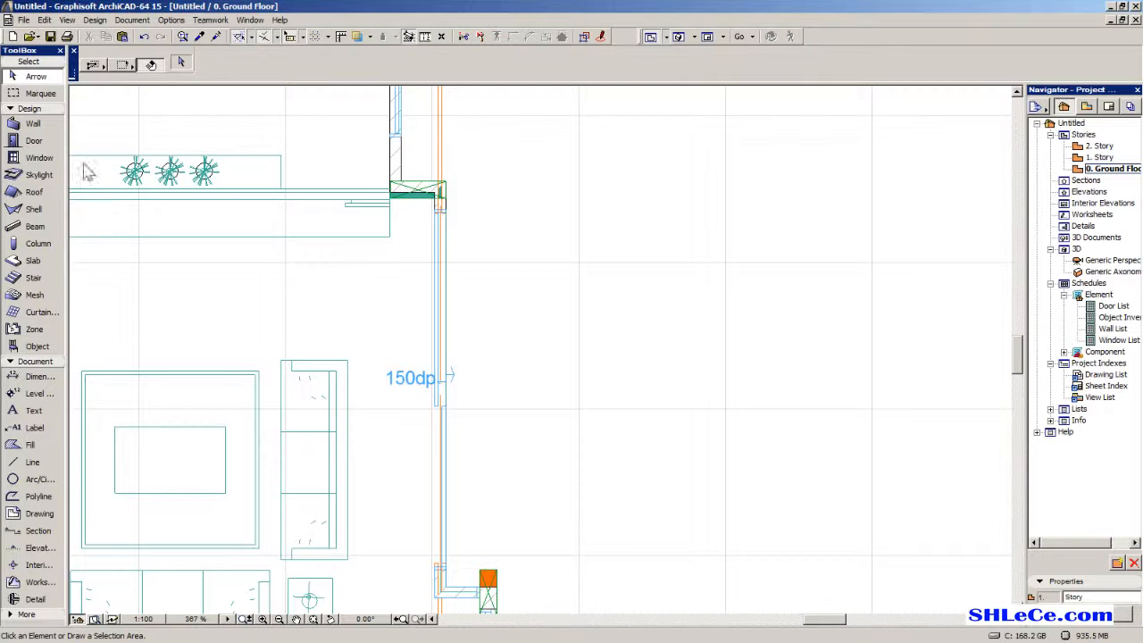
pyautogui.scroll(8, 427, 193)
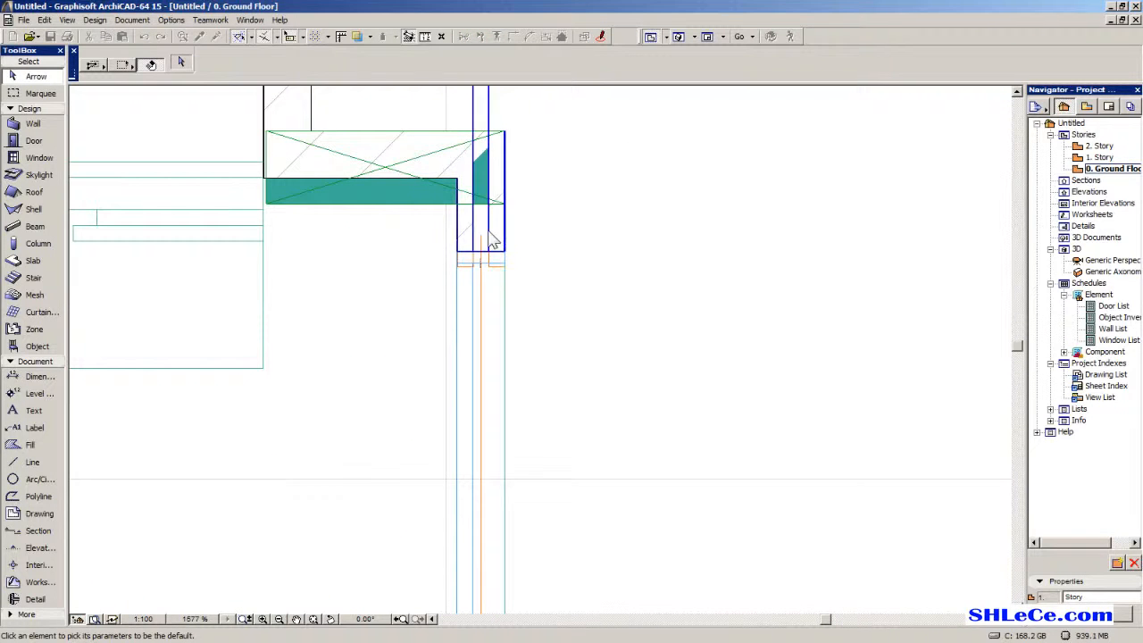
pyautogui.keyDown('alt'); pyautogui.click(490, 238); pyautogui.keyUp('alt')
# Pick up the settings of the D2 Pocket 15 door adjoining the short wall.
pyautogui.moveTo(490, 237); pyautogui.dragTo(428, 572, button='middle')
pyautogui.moveTo(349, 141); pyautogui.dragTo(425, 422, button='middle')
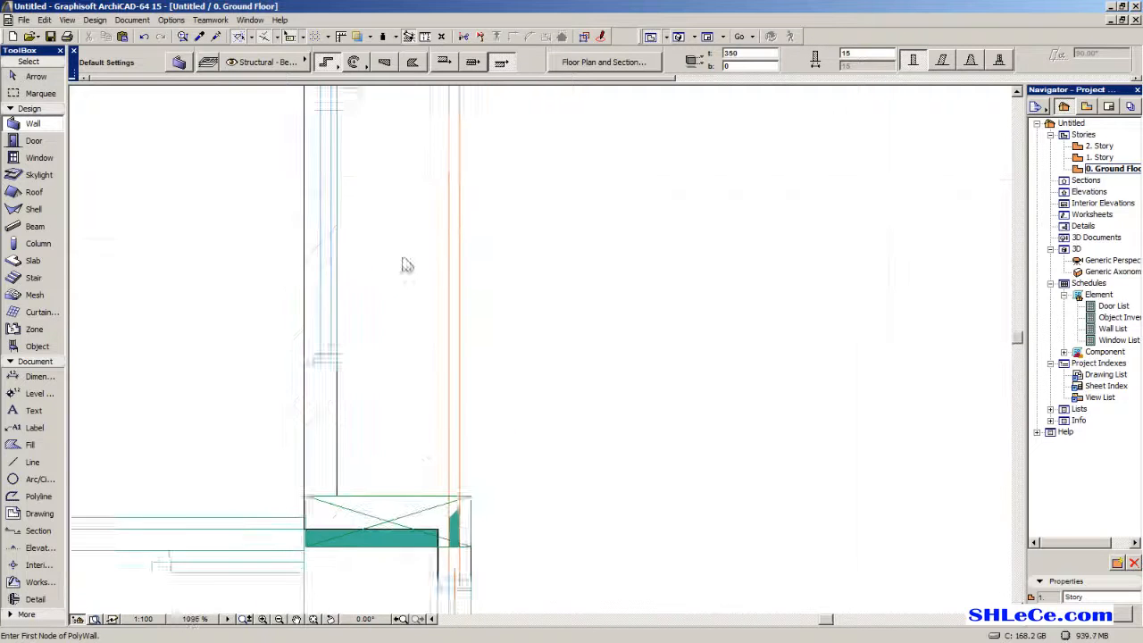
pyautogui.scroll(-2, 433, 390)
pyautogui.moveTo(528, 556); pyautogui.dragTo(449, 365, button='middle')
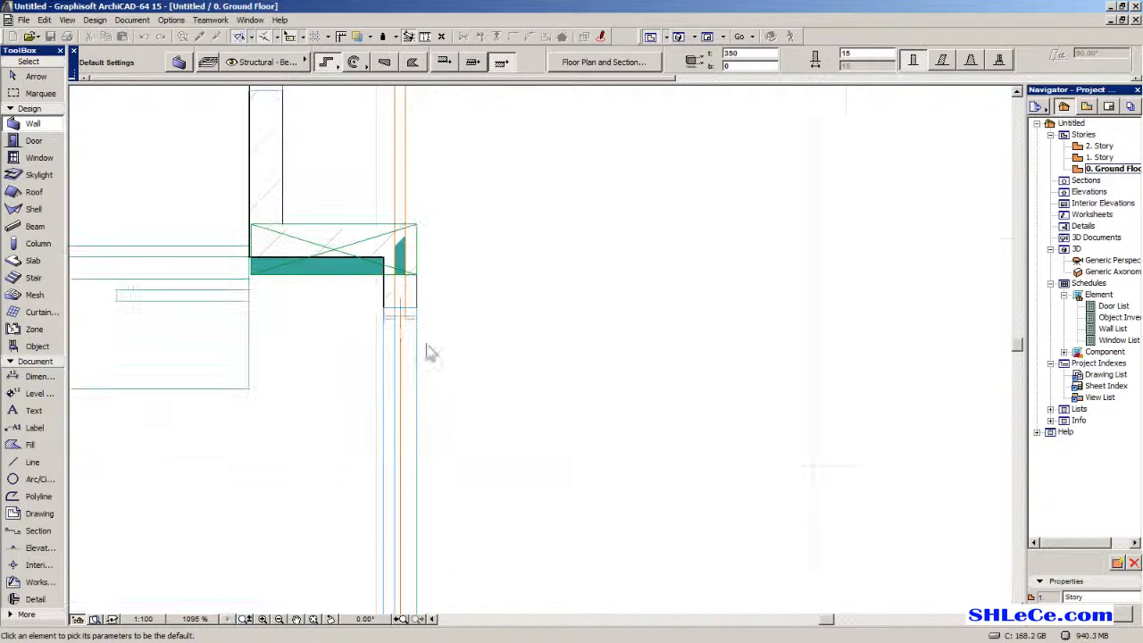
pyautogui.keyDown('alt'); pyautogui.click(399, 324); pyautogui.keyUp('alt')
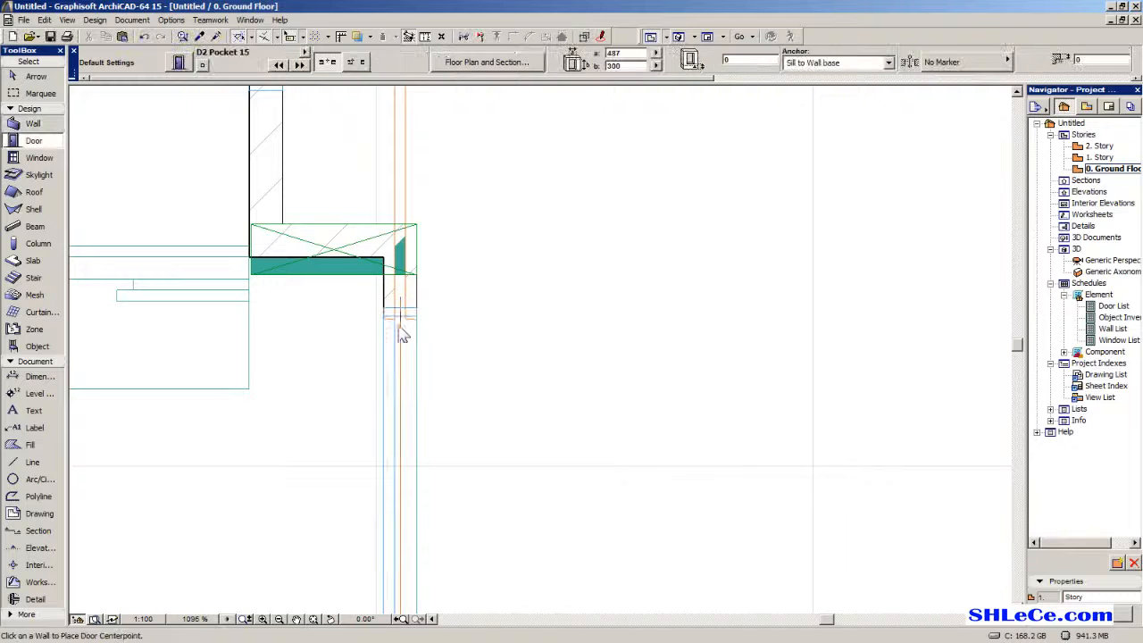
# In the generic perspective, shift the dining-side pocket door slightly along its wall toward the neighbouring sliding door.
pyautogui.moveTo(432, 262); pyautogui.dragTo(483, 451, button='middle')
pyautogui.scroll(-3, 466, 258)
pyautogui.moveTo(420, 152); pyautogui.dragTo(420, 521, button='middle')
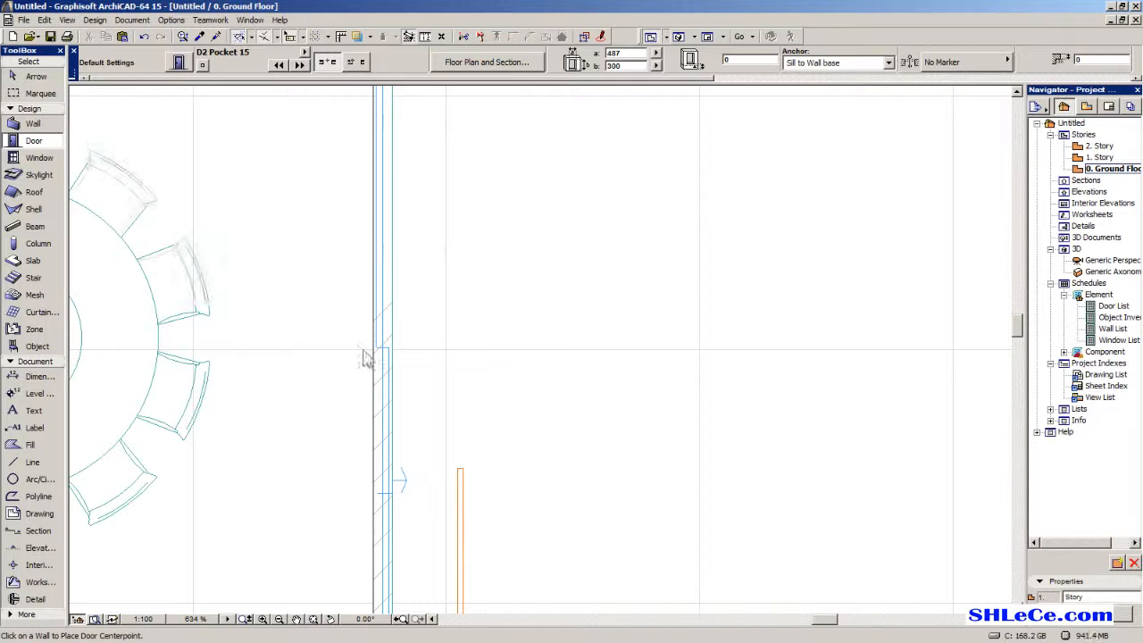
pyautogui.scroll(-4, 438, 330)
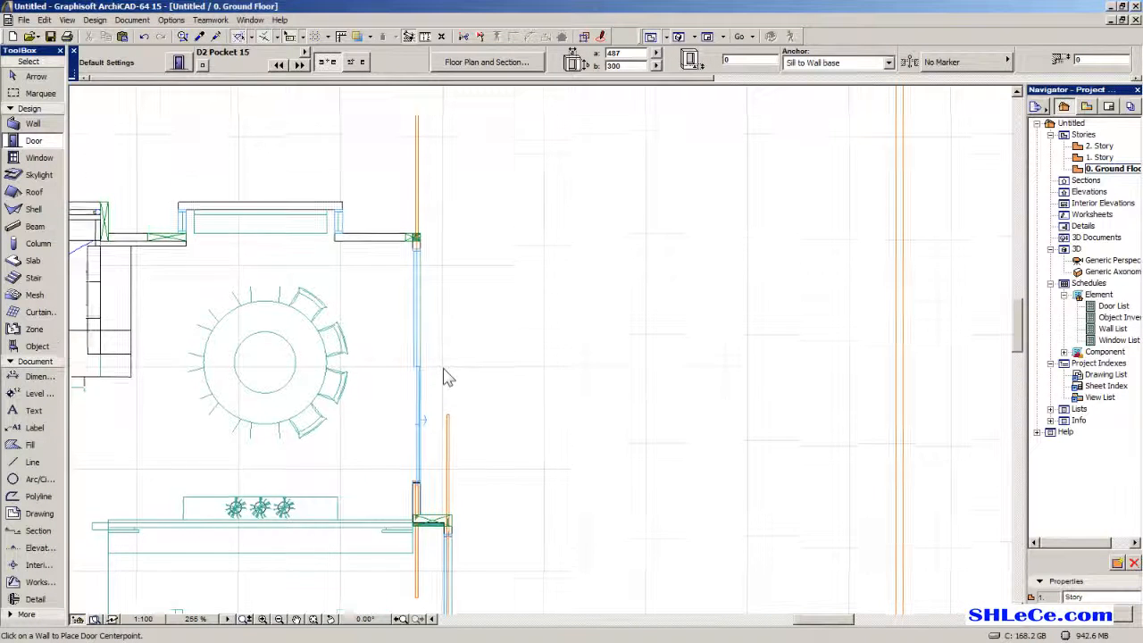
pyautogui.doubleClick(1112, 260)
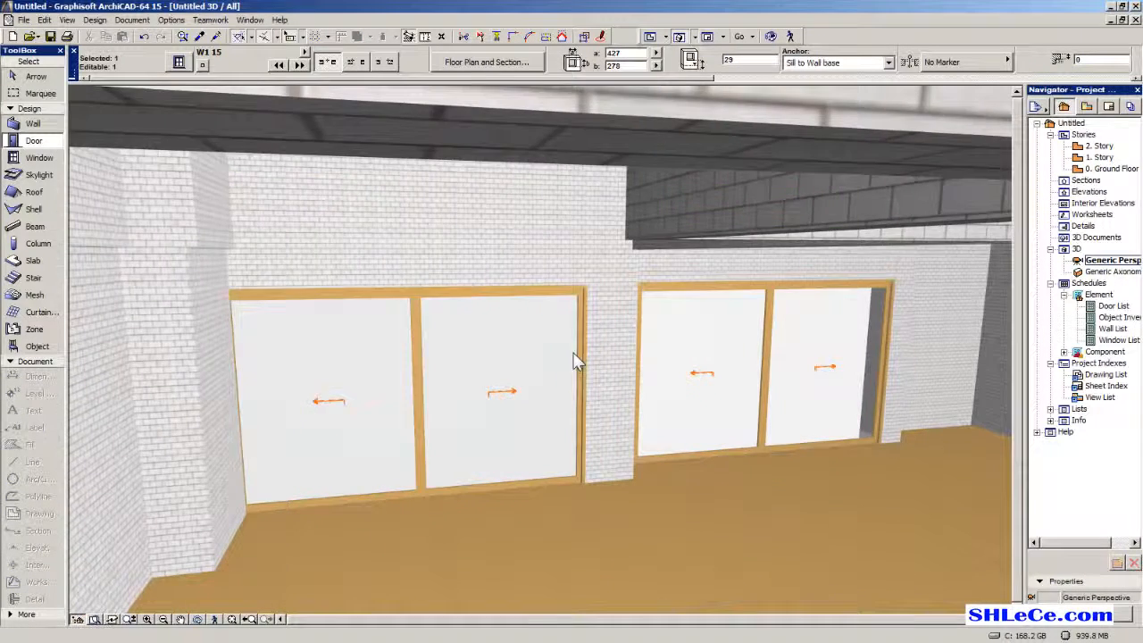
pyautogui.scroll(2, 574, 354)
pyautogui.moveTo(586, 358); pyautogui.dragTo(536, 319, button='middle')
pyautogui.press('Escape')
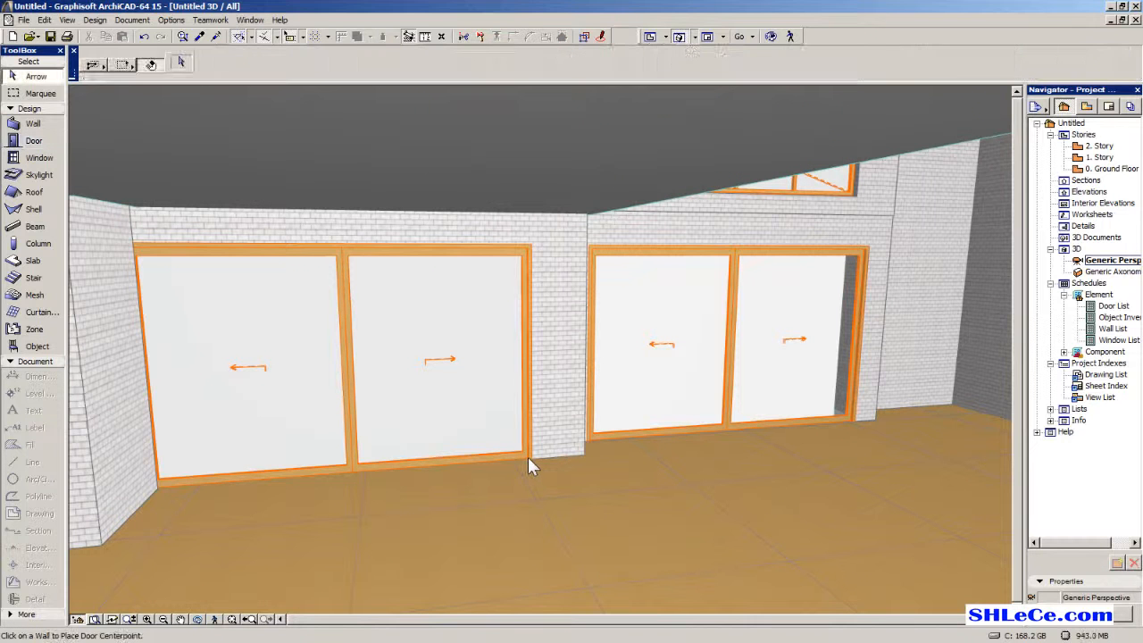
pyautogui.keyDown('shift'); pyautogui.click(531, 459); pyautogui.keyUp('shift')
pyautogui.hotkey('ctrl', 'd')
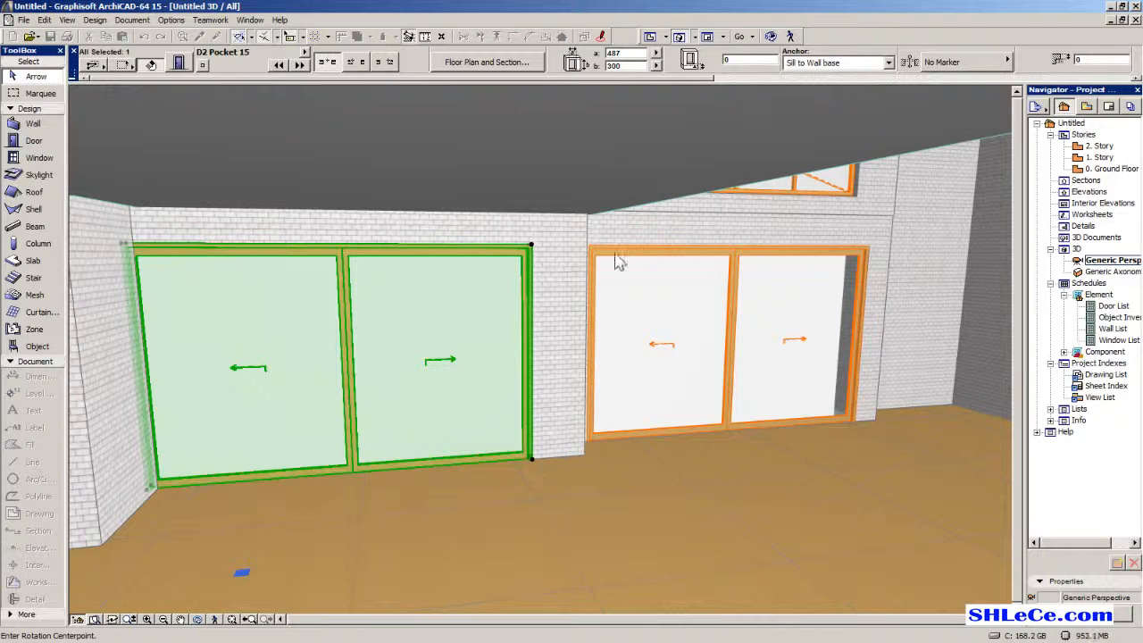
pyautogui.click(596, 422)
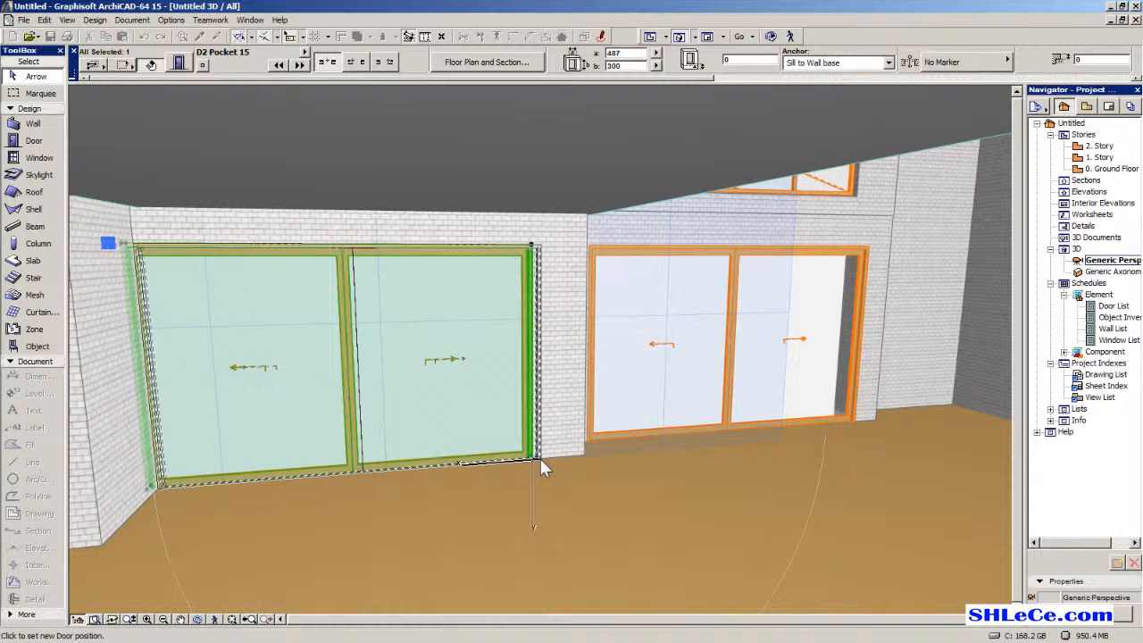
pyautogui.click(541, 457)
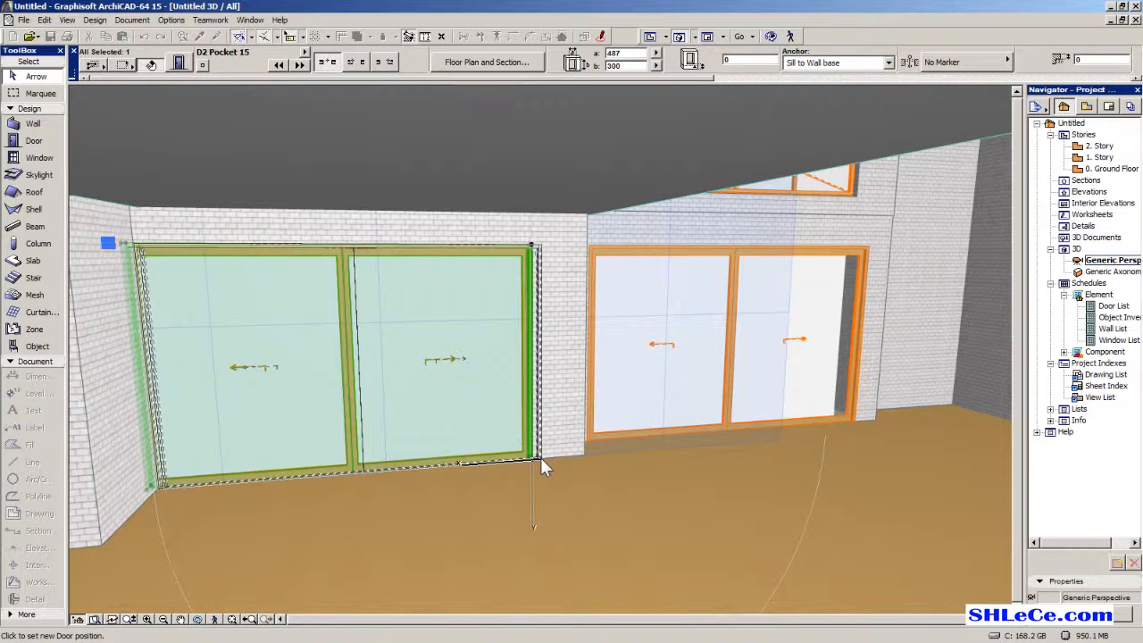
# Return to the ground-floor plan and examine the wall bay beside the dining table and its side openings.
pyautogui.press('F2')
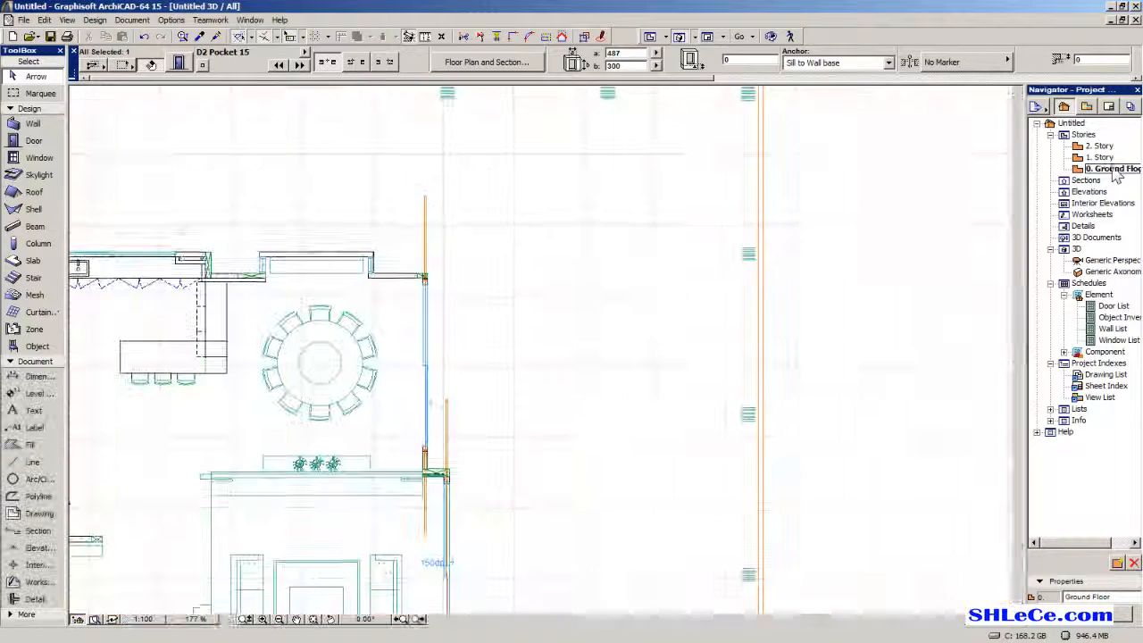
pyautogui.scroll(5, 625, 268)
pyautogui.scroll(-2, 603, 273)
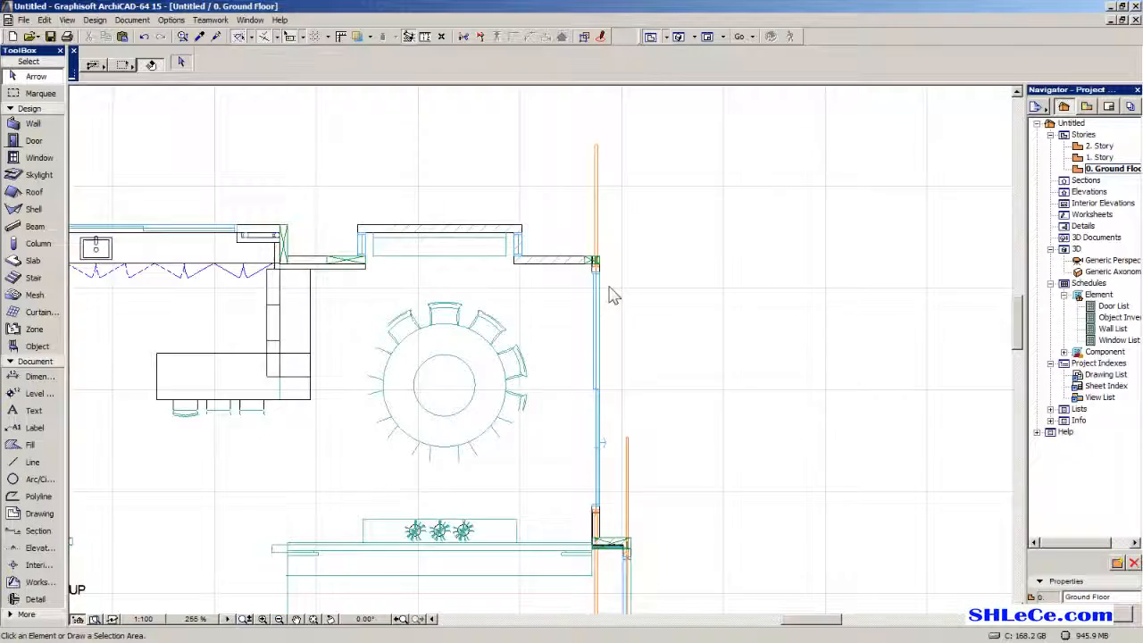
pyautogui.scroll(2, 596, 343)
pyautogui.moveTo(684, 468); pyautogui.dragTo(621, 161, button='middle')
pyautogui.scroll(-2, 627, 308)
pyautogui.moveTo(475, 187); pyautogui.dragTo(596, 520, button='middle')
pyautogui.scroll(9, 590, 210)
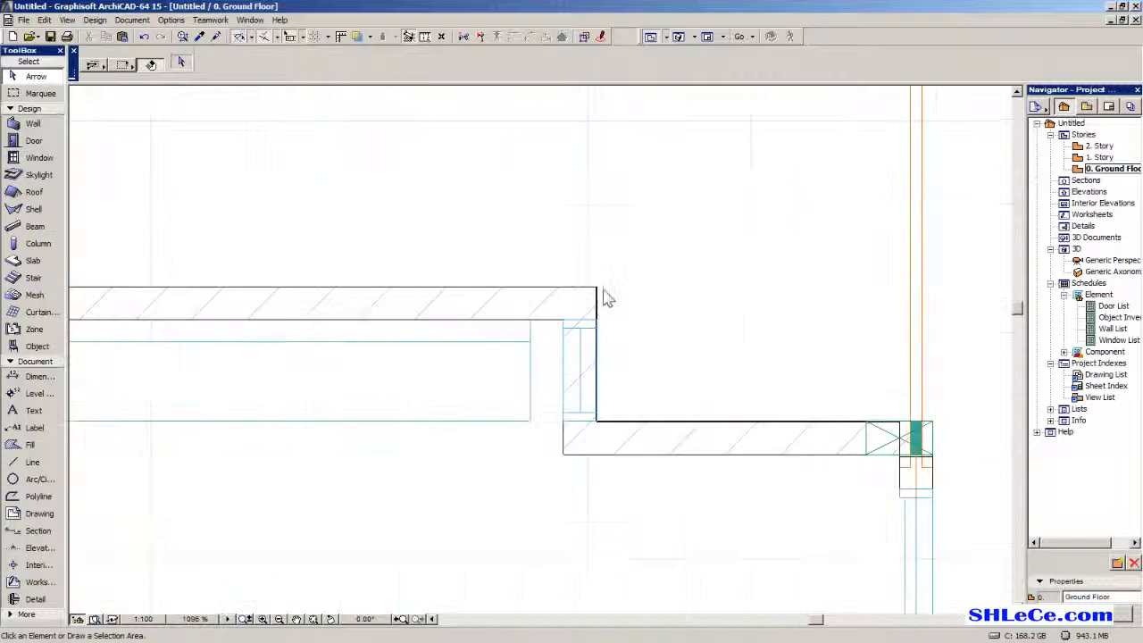
pyautogui.moveTo(576, 356); pyautogui.dragTo(756, 301, button='middle')
pyautogui.scroll(-3, 758, 303)
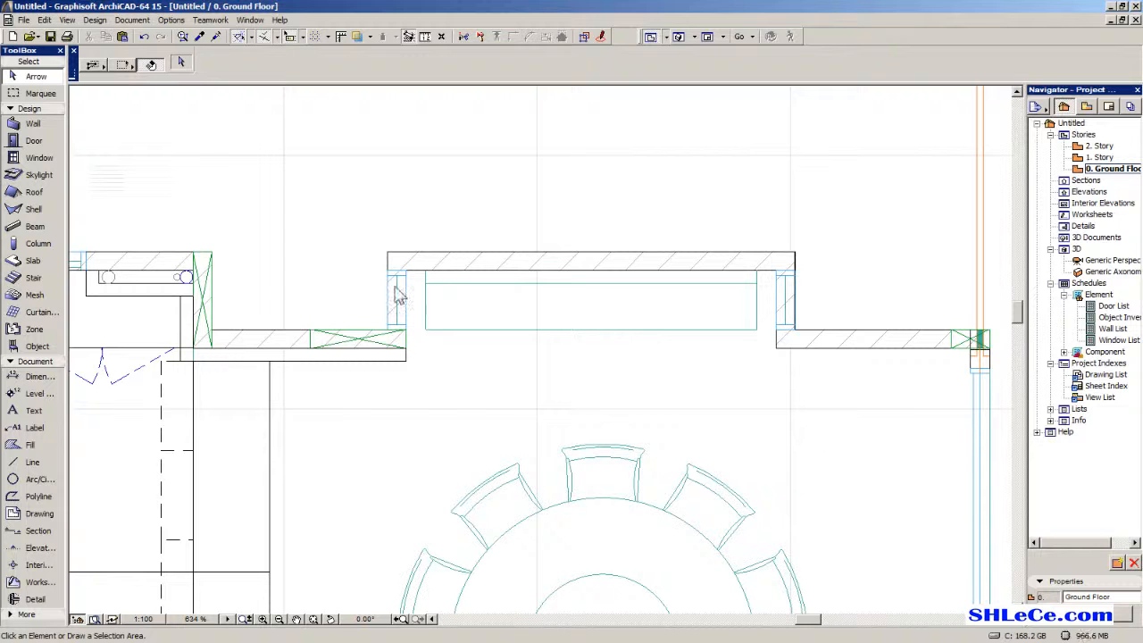
# Set the default W1 15 window's main sash to H-V Grid with 1 pane vertically and apply the settings.
pyautogui.click(40, 158)
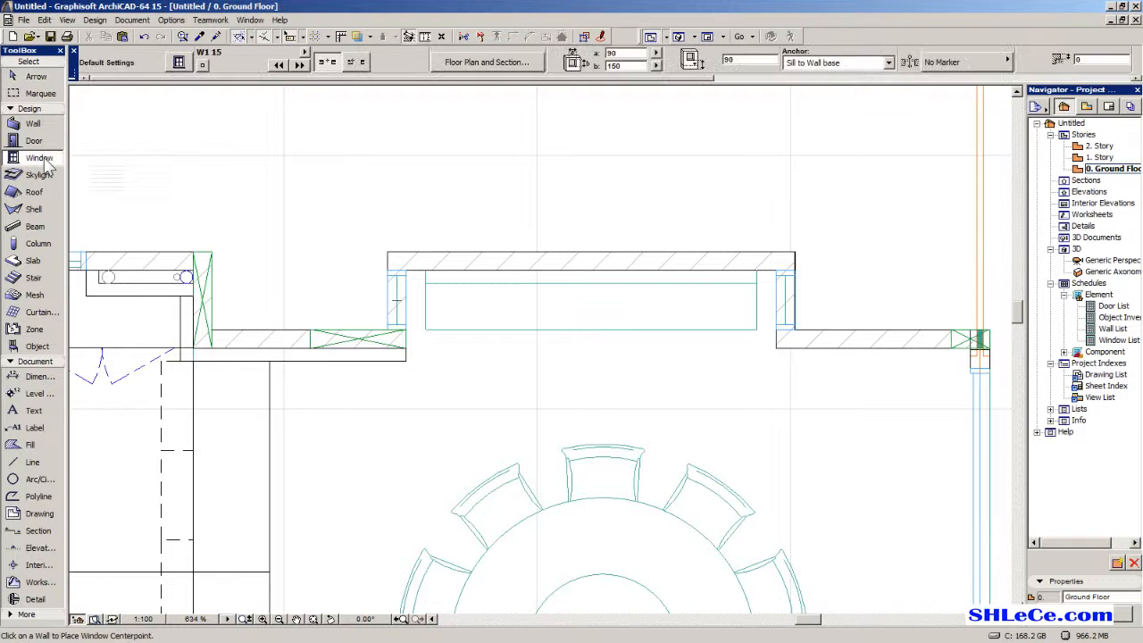
pyautogui.doubleClick(43, 163)
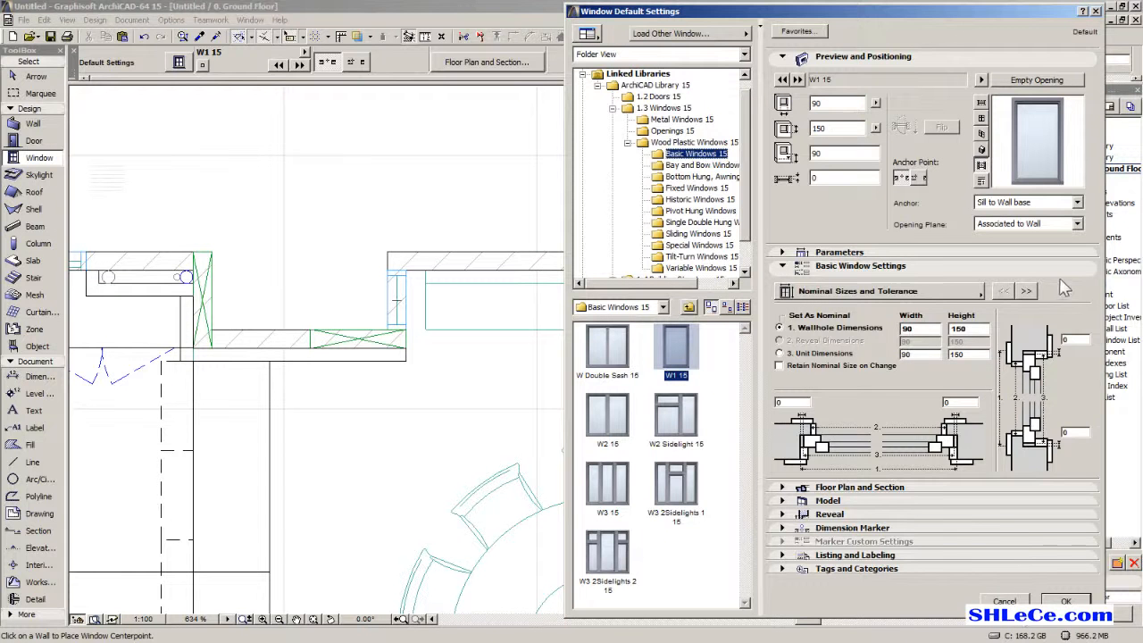
pyautogui.click(1028, 292)
pyautogui.click(1028, 292)
pyautogui.click(1028, 292)
pyautogui.click(1028, 292)
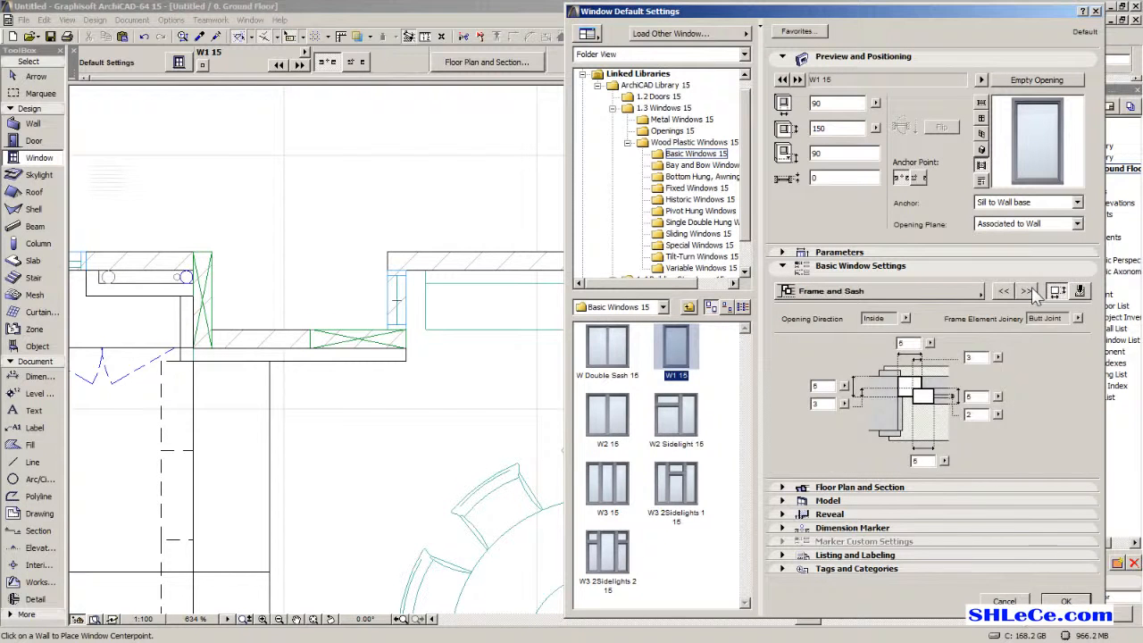
pyautogui.click(1028, 292)
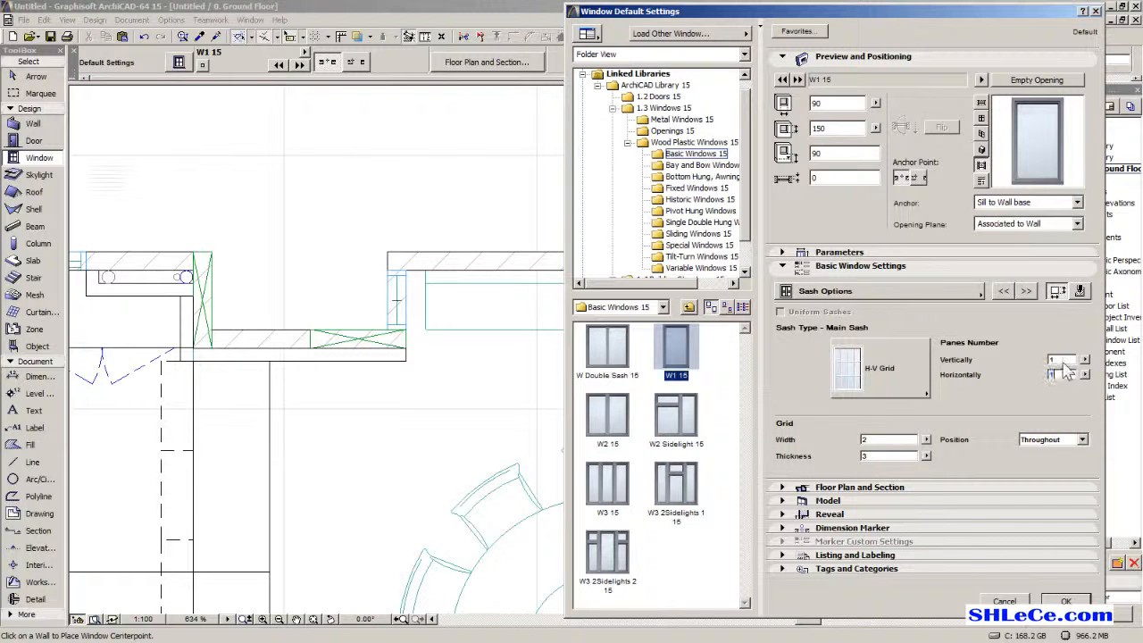
pyautogui.click(1065, 599)
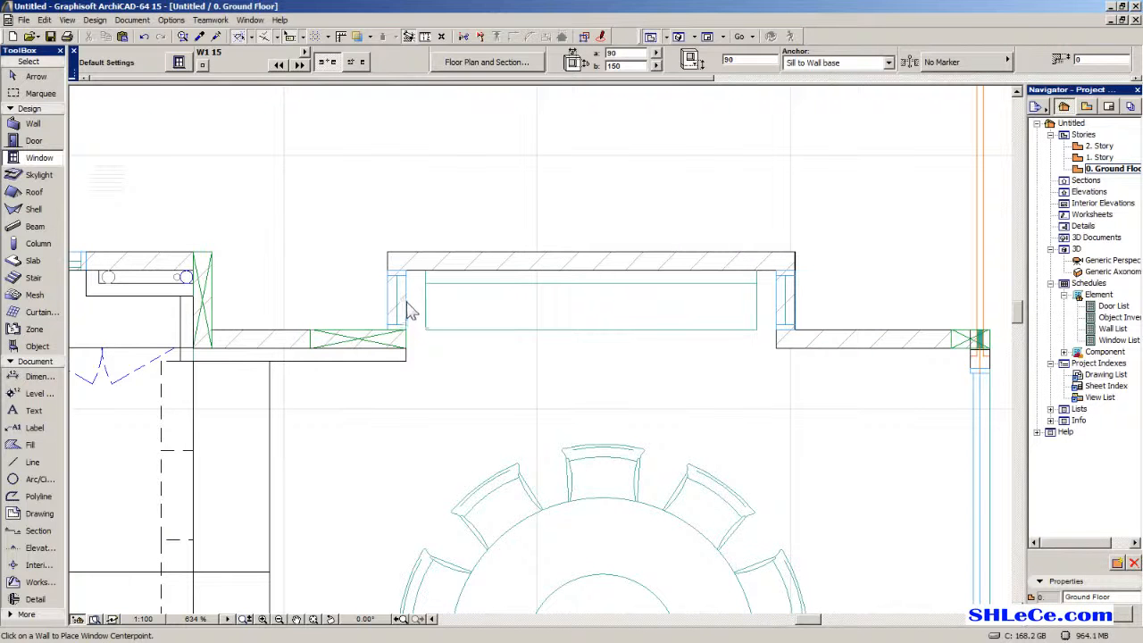
# Place a W1 15 window in the bay's side wall nearest the kitchen, opening toward the outside of the bay.
pyautogui.click(407, 303)
pyautogui.click(327, 297)
pyautogui.click(36, 77)
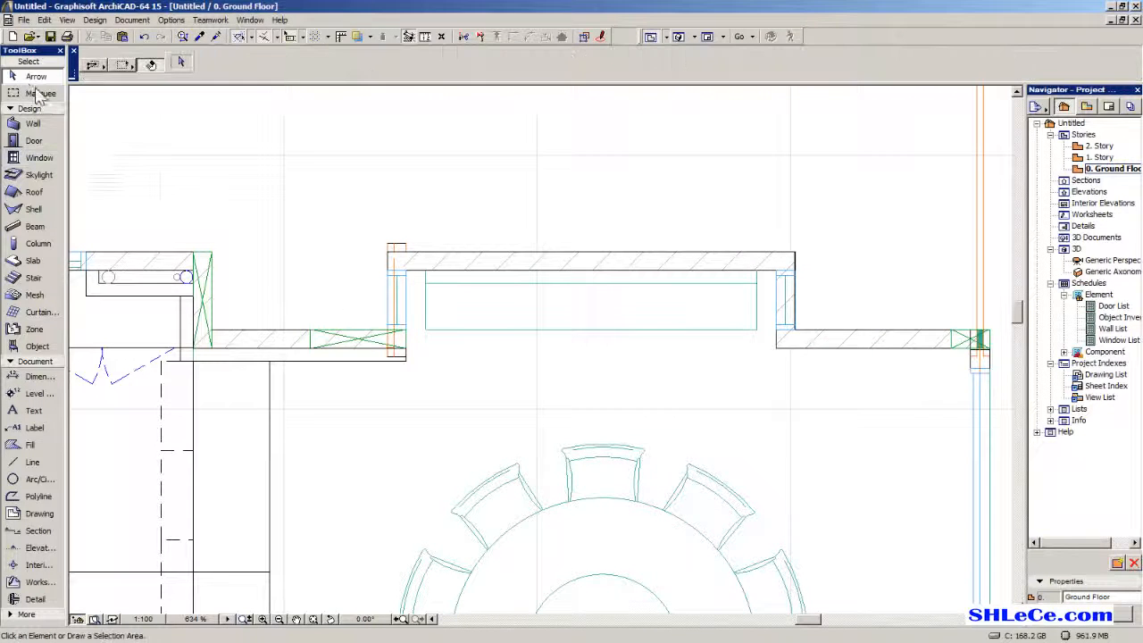
# Move the new window along the bay's side wall so its end meets the inner face of the bay's front wall.
pyautogui.scroll(3, 371, 272)
pyautogui.click(475, 215)
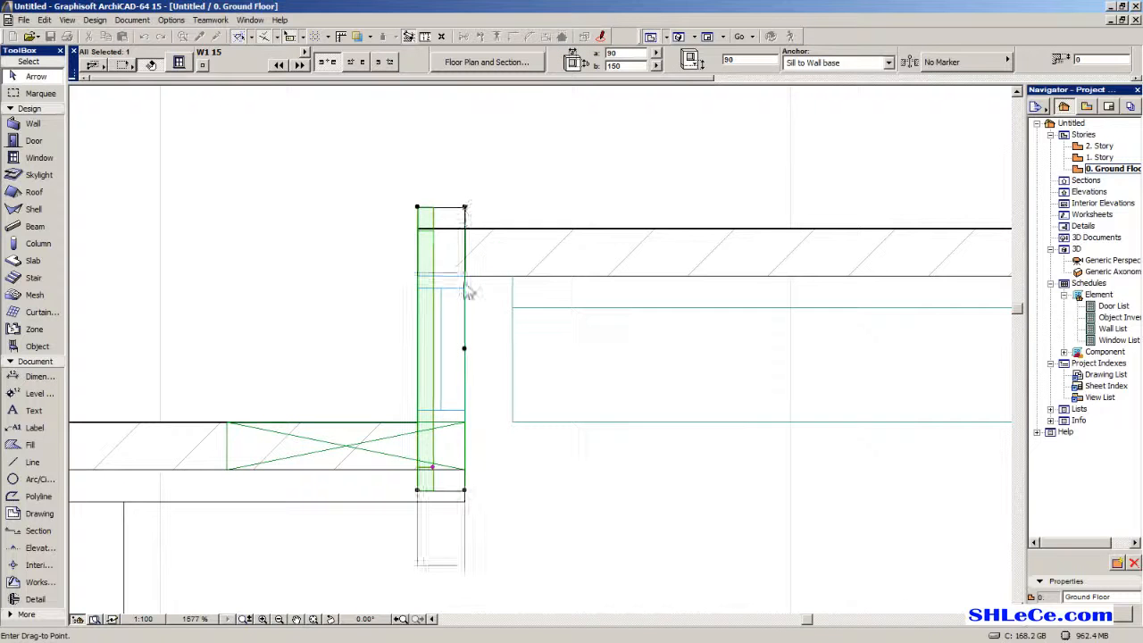
pyautogui.moveTo(473, 412); pyautogui.dragTo(476, 549)
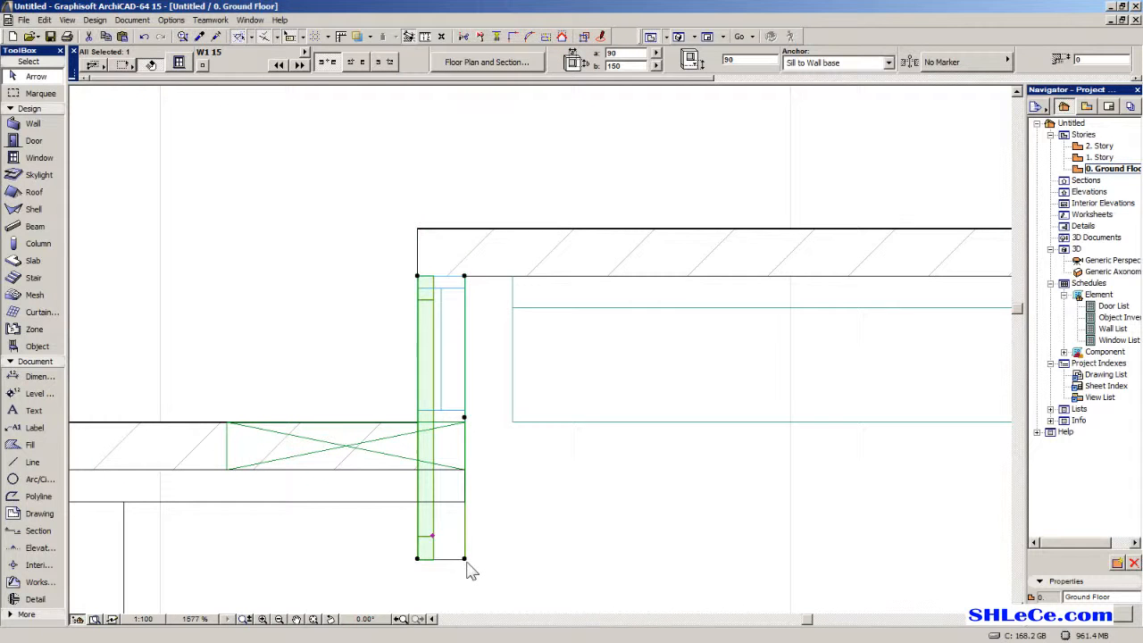
# Stretch the near end of the bay's kitchen-side window to the corner of the kitchen wall, making it 46 wide.
pyautogui.hotkey('ctrl', 'd')
pyautogui.click(465, 560)
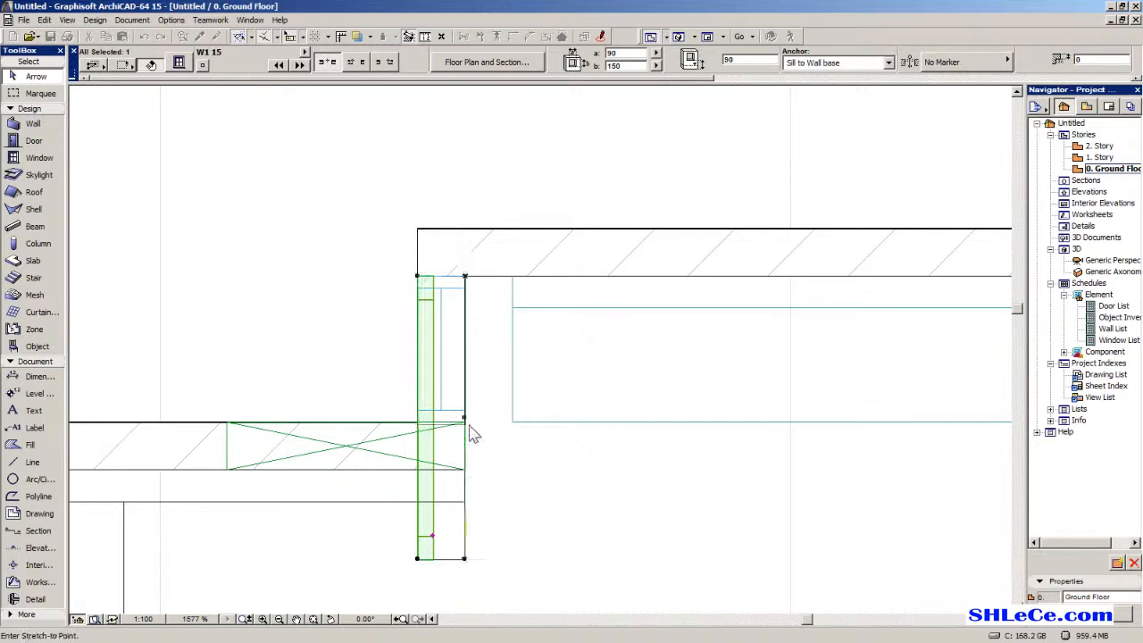
pyautogui.click(465, 423)
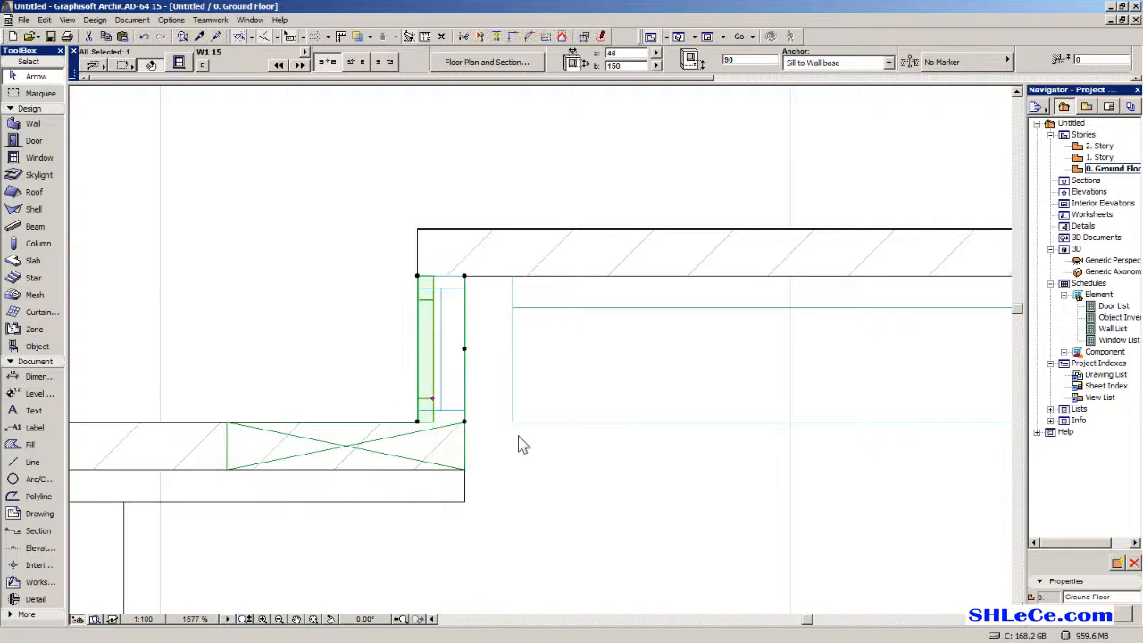
pyautogui.scroll(-2, 243, 339)
pyautogui.moveTo(243, 339); pyautogui.dragTo(169, 320, button='middle')
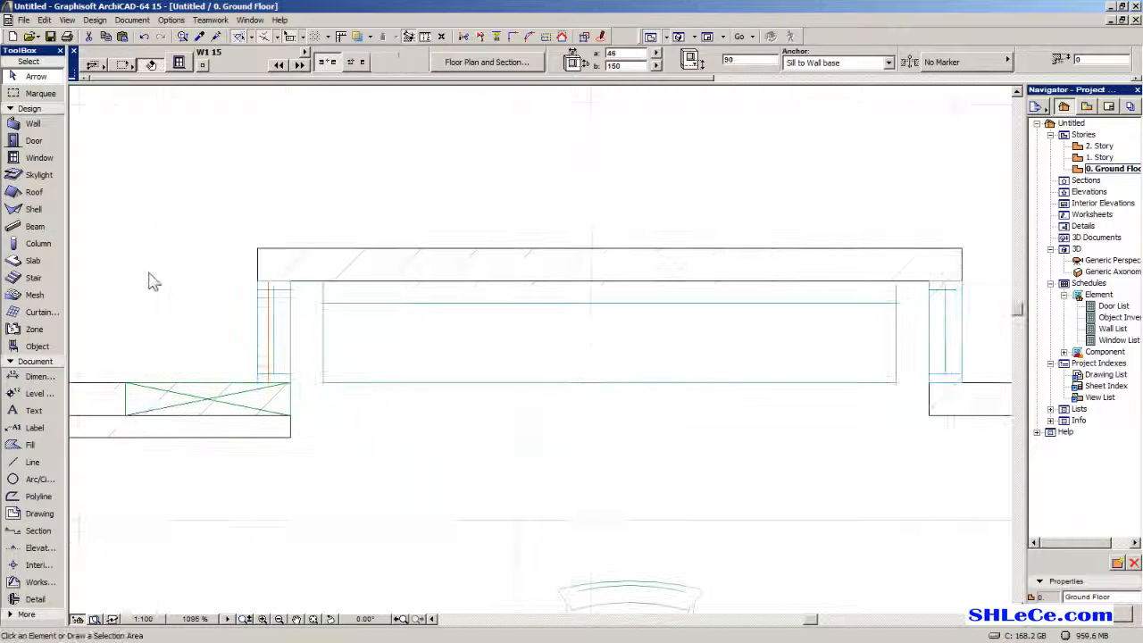
pyautogui.click(147, 272)
# Pick up the fitted side window's settings and place a matching W1 15 window in the bay's opposite side wall.
pyautogui.scroll(3, 256, 293)
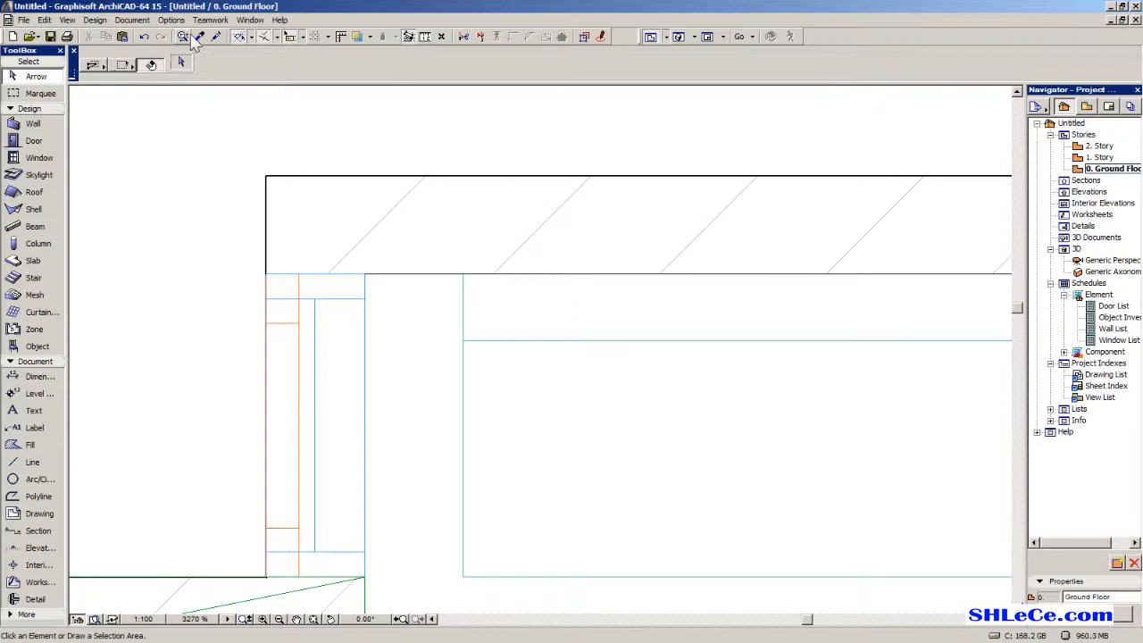
pyautogui.hotkey('ctrl', 'f')
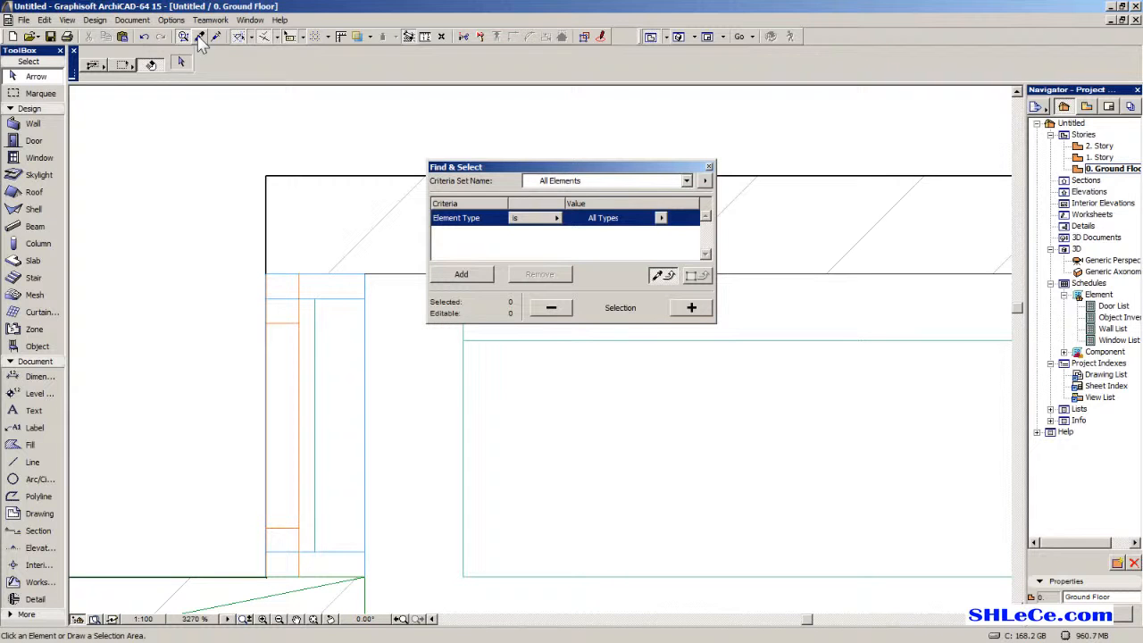
pyautogui.click(709, 167)
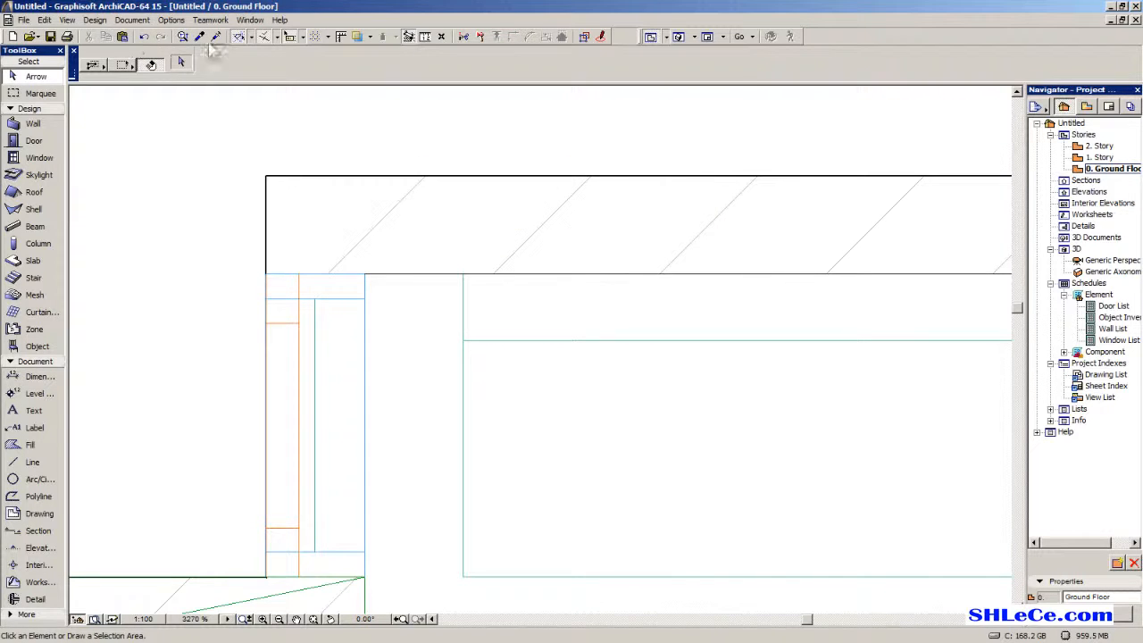
pyautogui.click(200, 38)
pyautogui.click(300, 289)
pyautogui.moveTo(596, 431); pyautogui.dragTo(382, 315, button='middle')
pyautogui.moveTo(660, 238); pyautogui.dragTo(394, 298, button='middle')
pyautogui.moveTo(661, 291); pyautogui.dragTo(298, 334, button='middle')
pyautogui.moveTo(816, 362); pyautogui.dragTo(518, 358, button='middle')
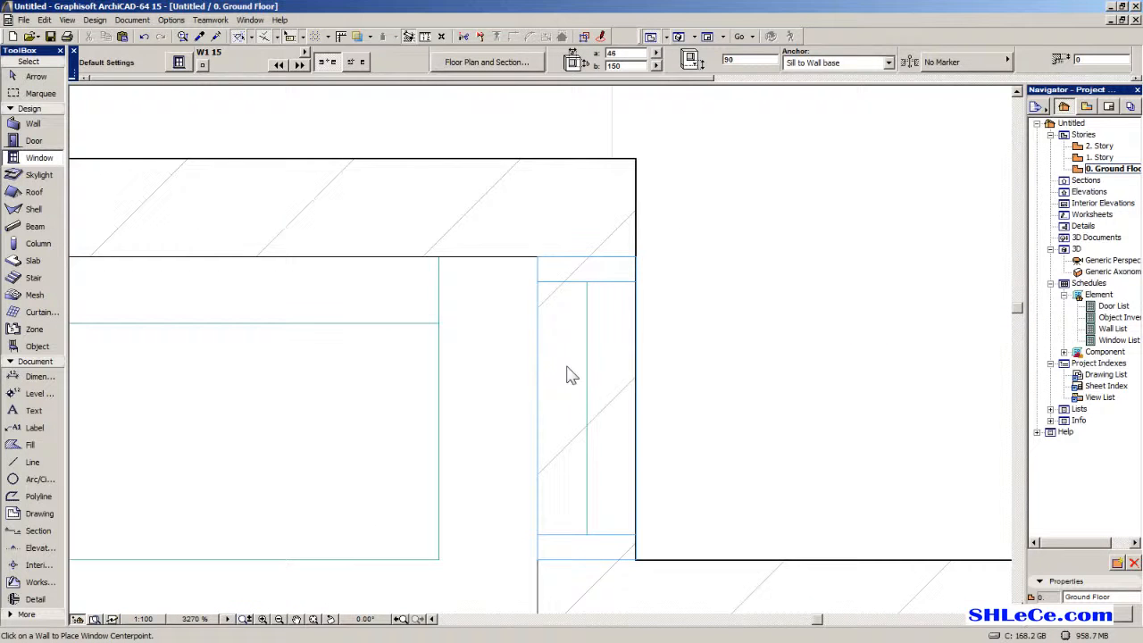
pyautogui.scroll(-2, 696, 404)
pyautogui.scroll(3, 672, 430)
# Move the new window along its side wall so its end meets the inner face of the bay's front wall.
pyautogui.press('Escape')
pyautogui.click(635, 200)
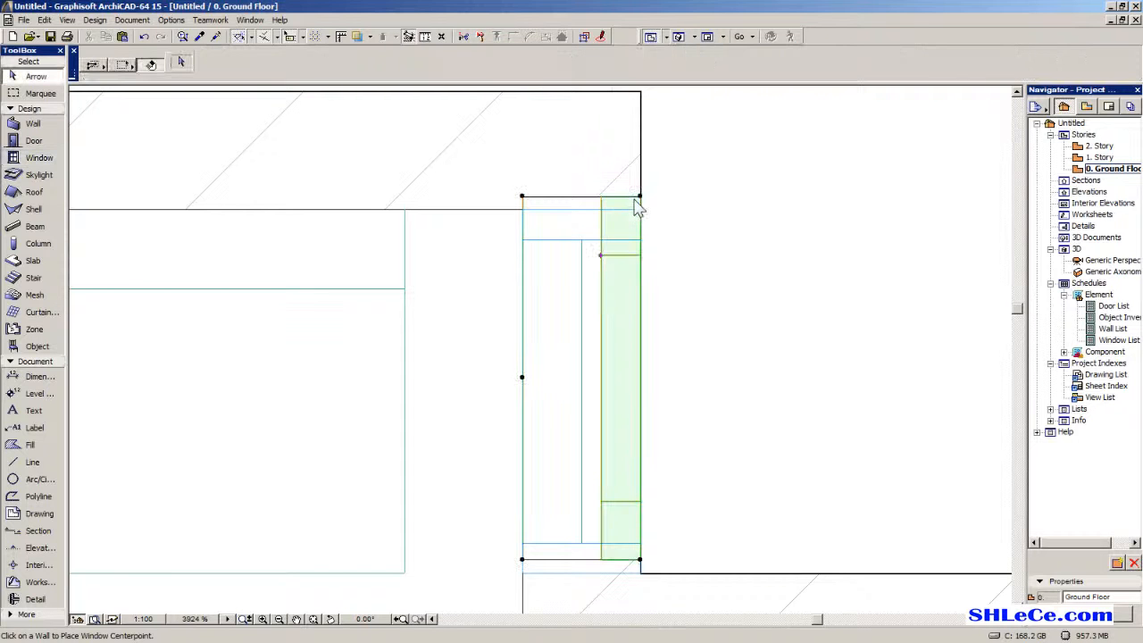
pyautogui.hotkey('ctrl', 'd')
pyautogui.press('Escape')
pyautogui.press('Escape')
# In the generic perspective, stretch the new bay side window's bottom edge down to the base of the wall.
pyautogui.click(1107, 261)
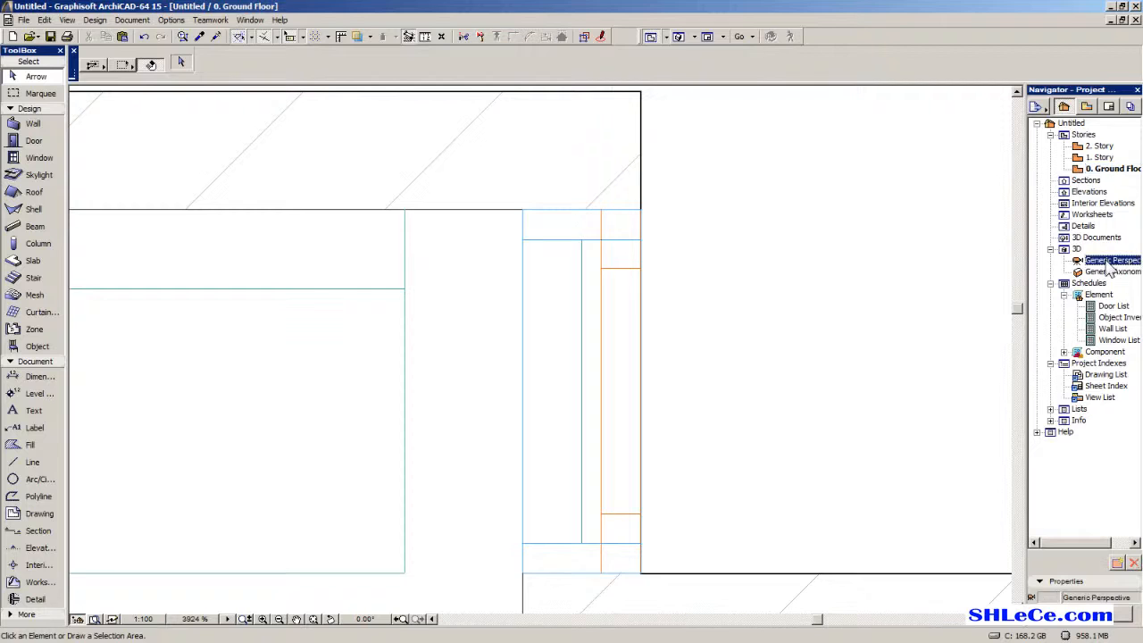
pyautogui.doubleClick(1107, 261)
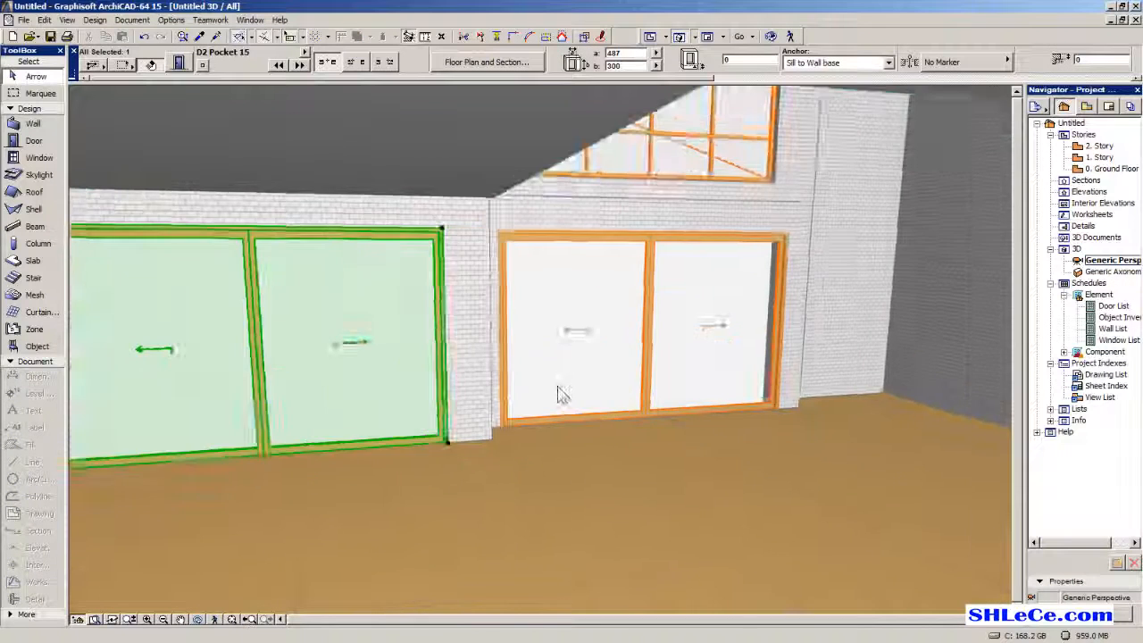
pyautogui.scroll(5, 265, 398)
pyautogui.click(258, 402)
pyautogui.moveTo(262, 438); pyautogui.dragTo(253, 411, button='middle')
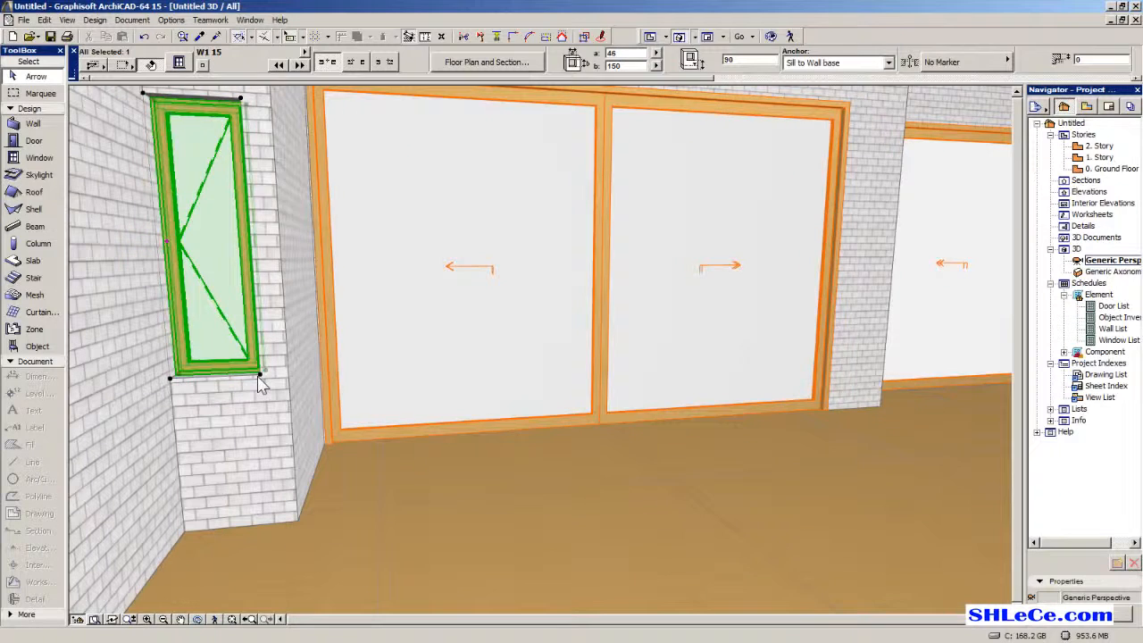
pyautogui.click(260, 374)
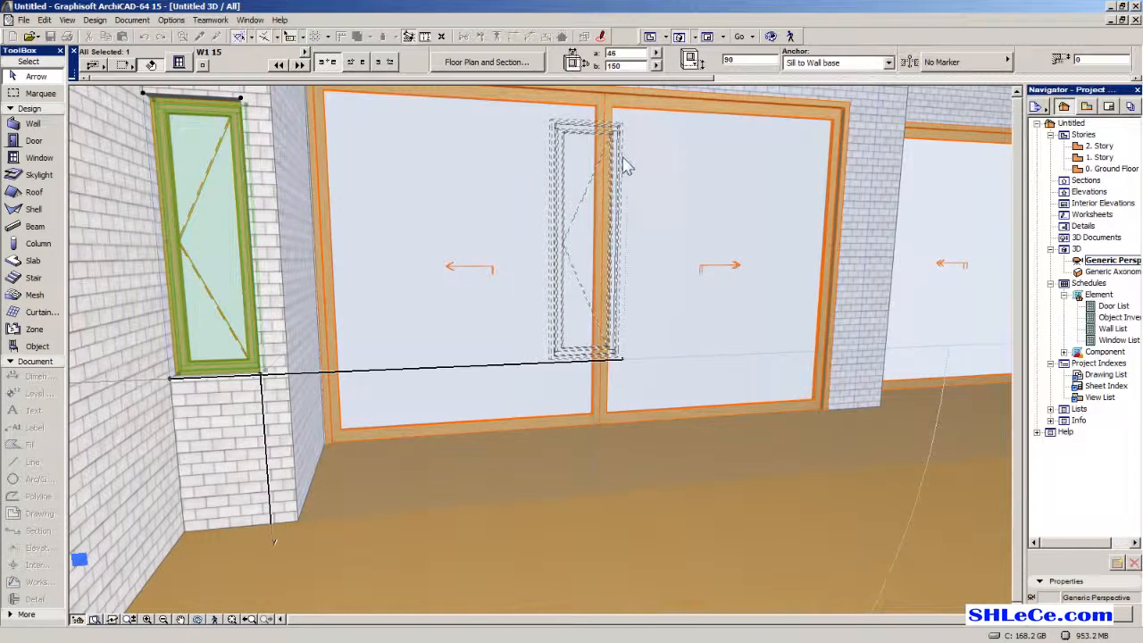
pyautogui.click(260, 375)
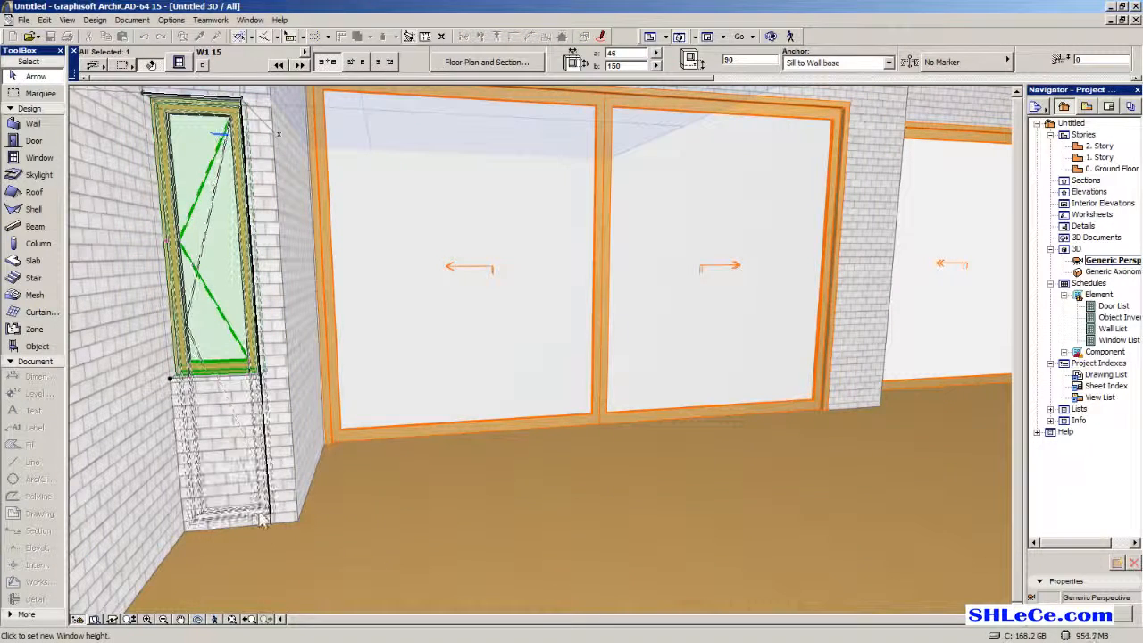
pyautogui.click(264, 524)
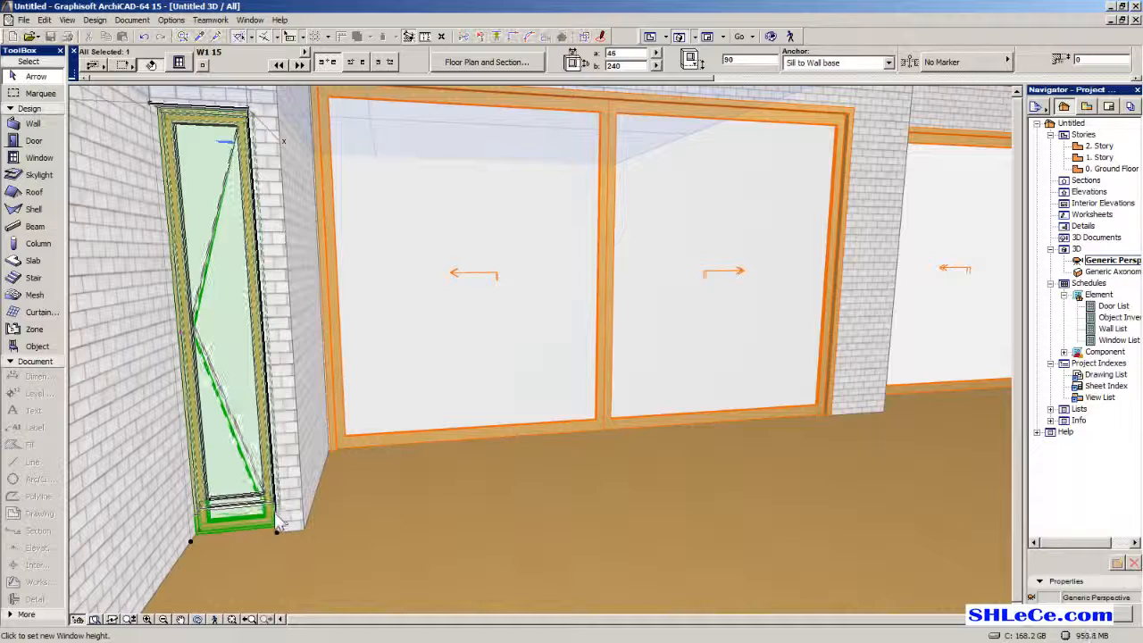
pyautogui.moveTo(323, 368); pyautogui.dragTo(333, 447, button='middle')
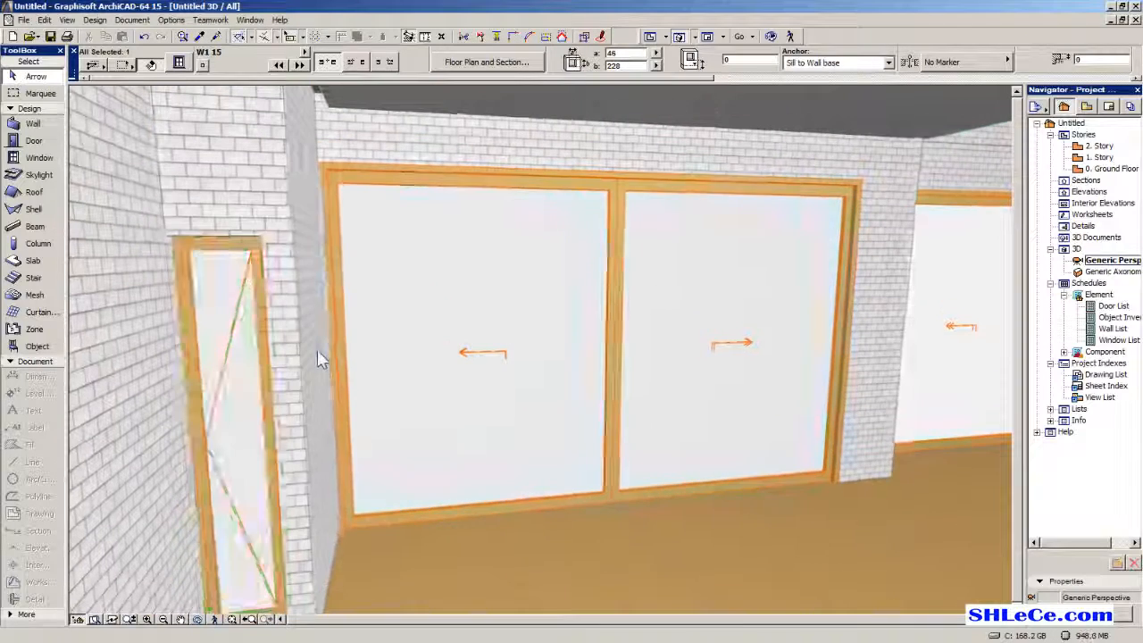
# Stretch the same window's head up level with the sliding doors, giving it a height of 288 and a sill of 12.
pyautogui.click(260, 239)
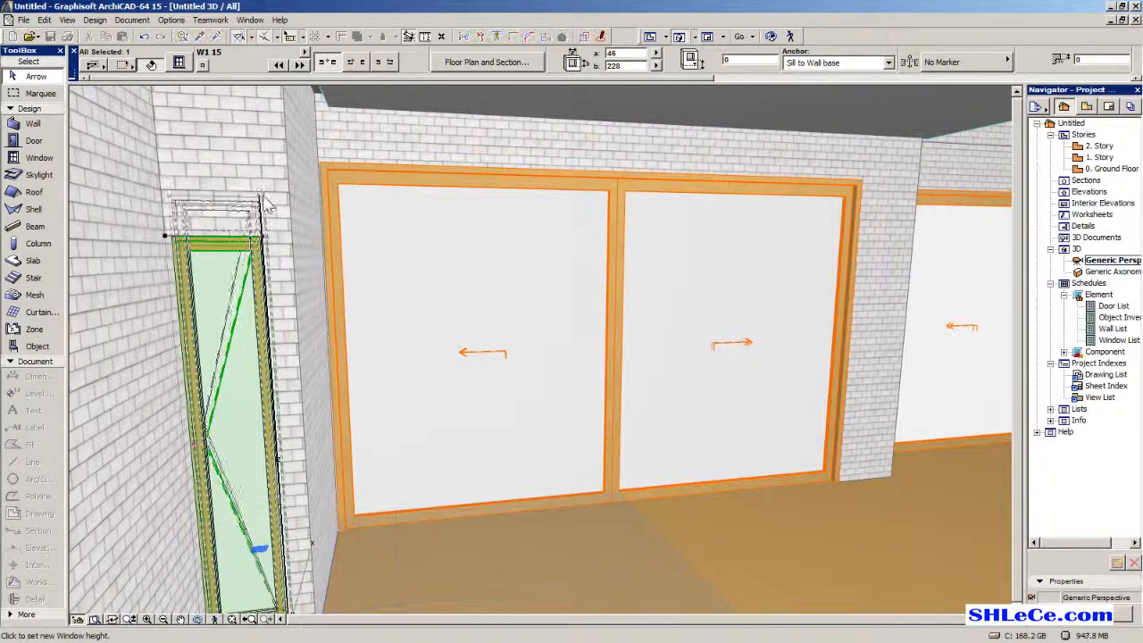
pyautogui.click(319, 161)
pyautogui.moveTo(335, 323); pyautogui.dragTo(345, 308, button='middle')
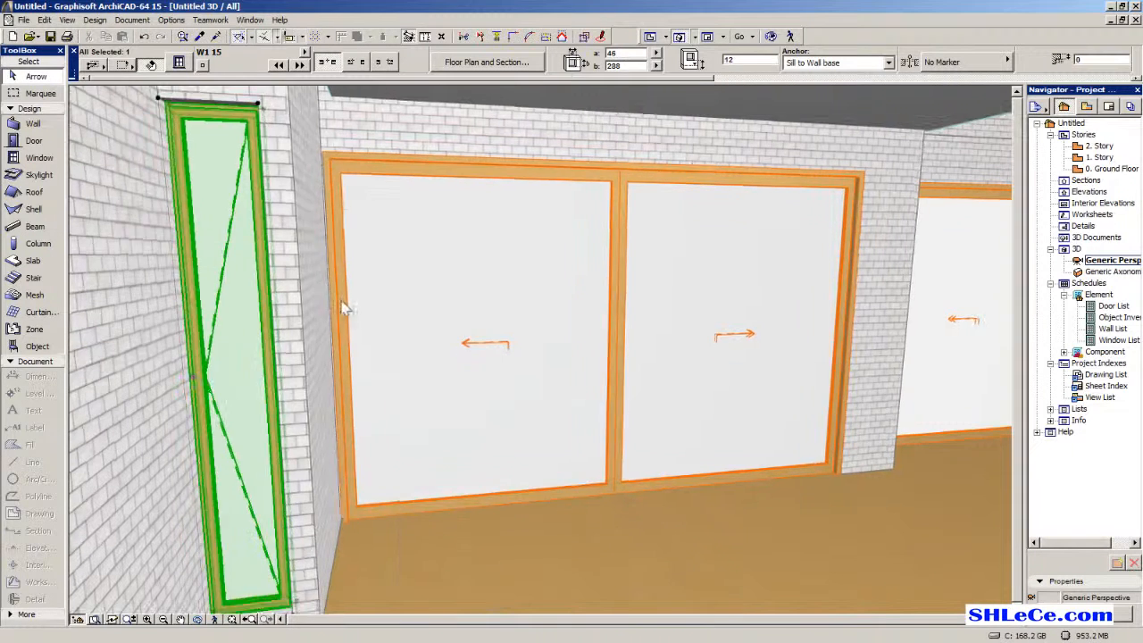
pyautogui.scroll(-1, 341, 369)
pyautogui.scroll(-1, 368, 378)
pyautogui.keyDown('shift'); pyautogui.moveTo(409, 431); pyautogui.dragTo(279, 323, button='middle'); pyautogui.keyUp('shift')
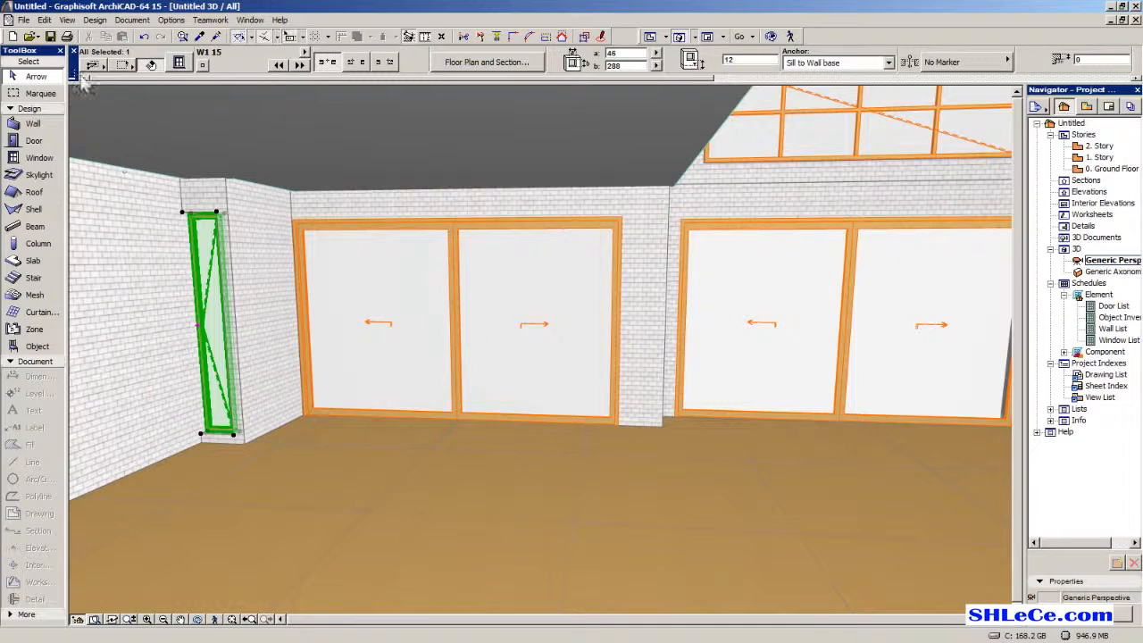
# Pick up the enlarged bay window's settings as the window defaults.
pyautogui.click(199, 37)
pyautogui.scroll(-2, 309, 365)
pyautogui.keyDown('shift'); pyautogui.moveTo(346, 389); pyautogui.dragTo(375, 355, button='middle'); pyautogui.keyUp('shift')
pyautogui.keyDown('shift'); pyautogui.moveTo(829, 338); pyautogui.dragTo(384, 341, button='middle'); pyautogui.keyUp('shift')
pyautogui.keyDown('shift'); pyautogui.moveTo(907, 336); pyautogui.dragTo(370, 341, button='middle'); pyautogui.keyUp('shift')
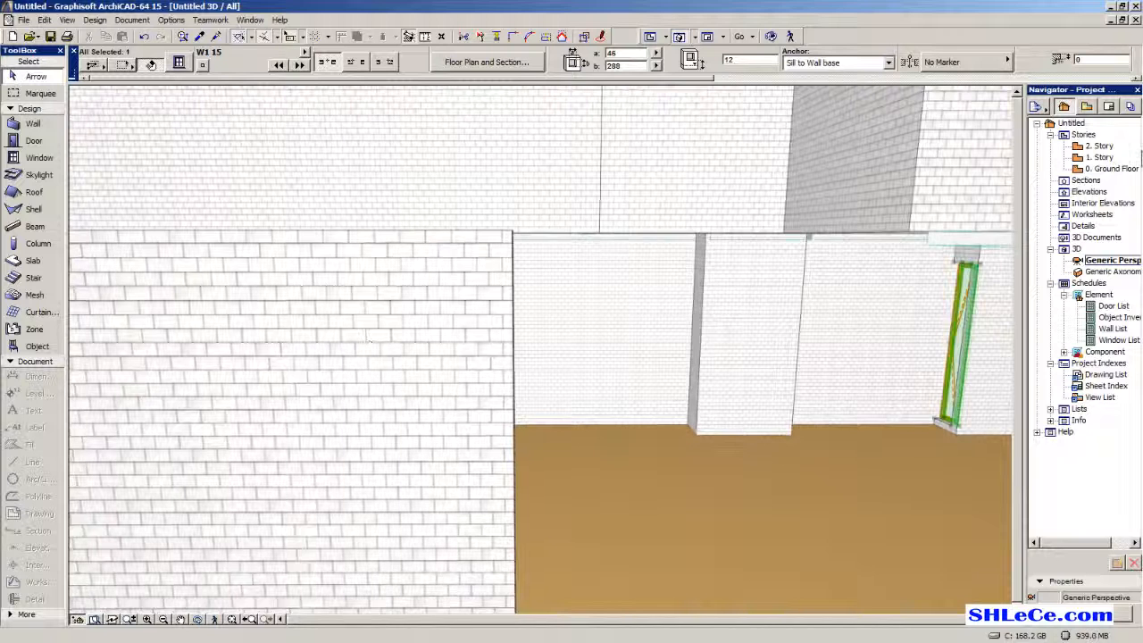
# Try to transfer the picked-up settings to the bay's kitchen-side window in the ground-floor plan.
pyautogui.doubleClick(1106, 169)
pyautogui.scroll(-3, 580, 313)
pyautogui.scroll(3, 390, 324)
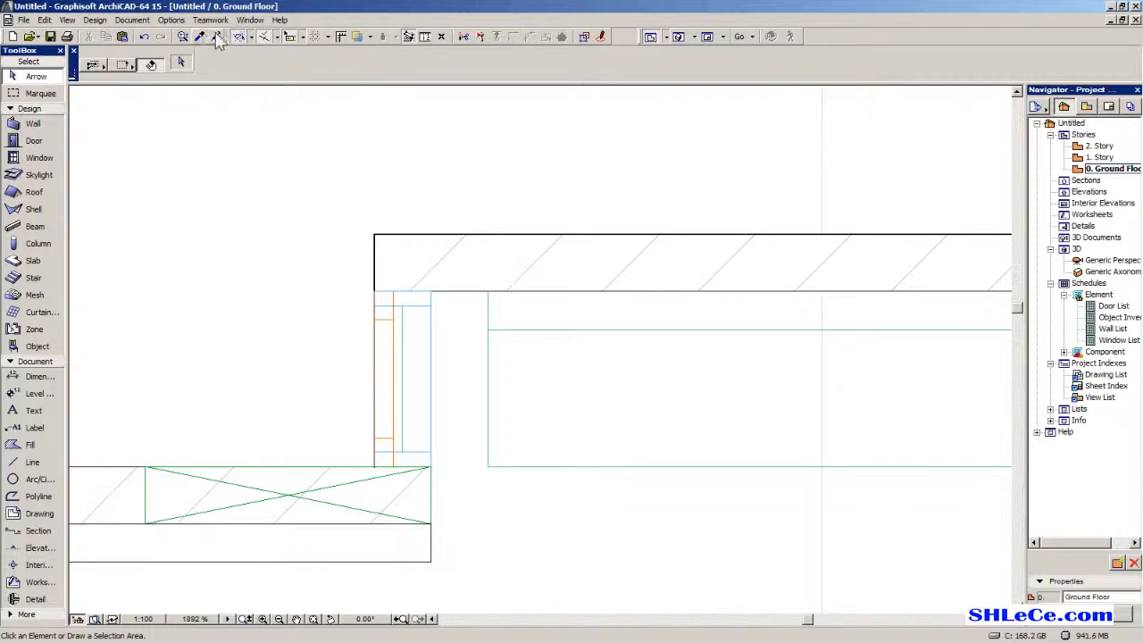
pyautogui.click(216, 37)
pyautogui.scroll(2, 362, 320)
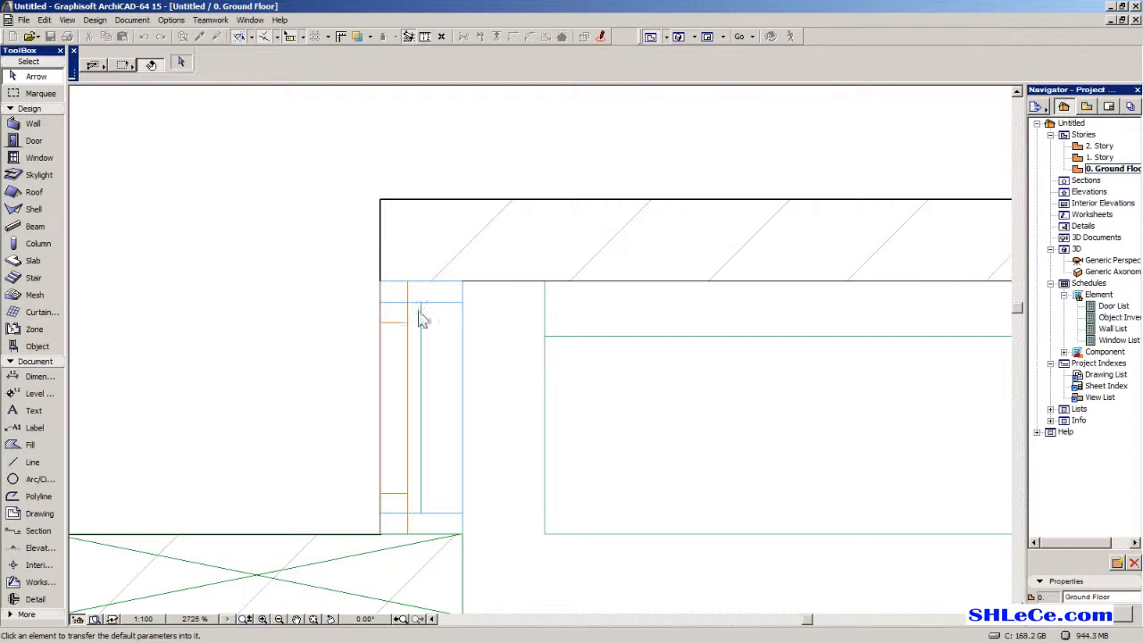
pyautogui.click(417, 329)
# In the generic perspective, select all windows and transfer the default window settings to the bay's kitchen-side window.
pyautogui.doubleClick(1107, 260)
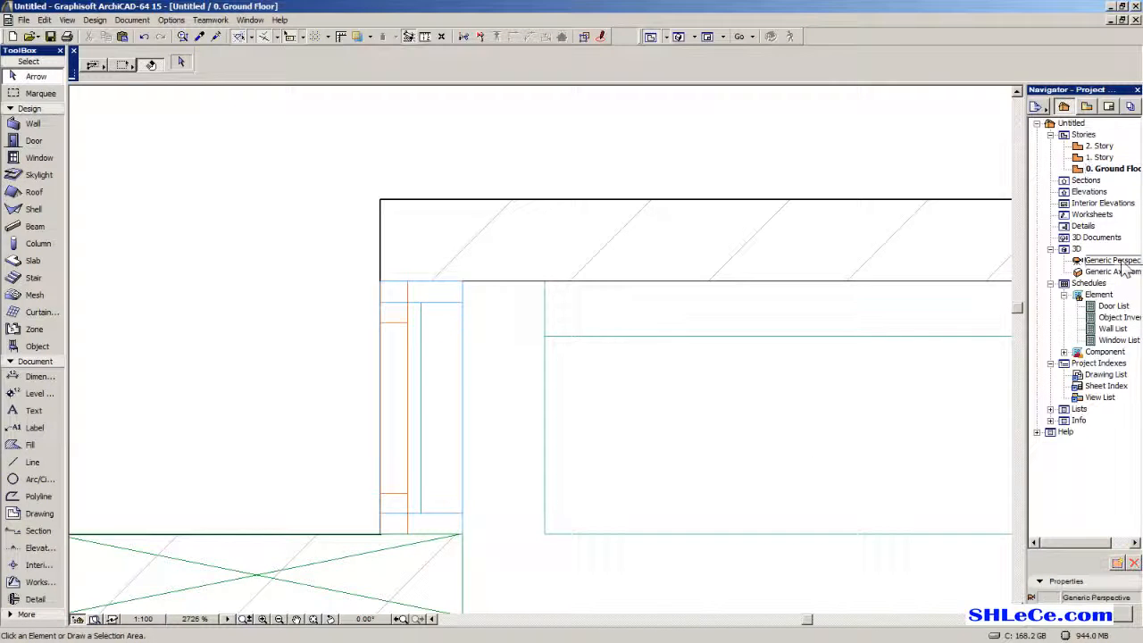
pyautogui.scroll(-10, 607, 344)
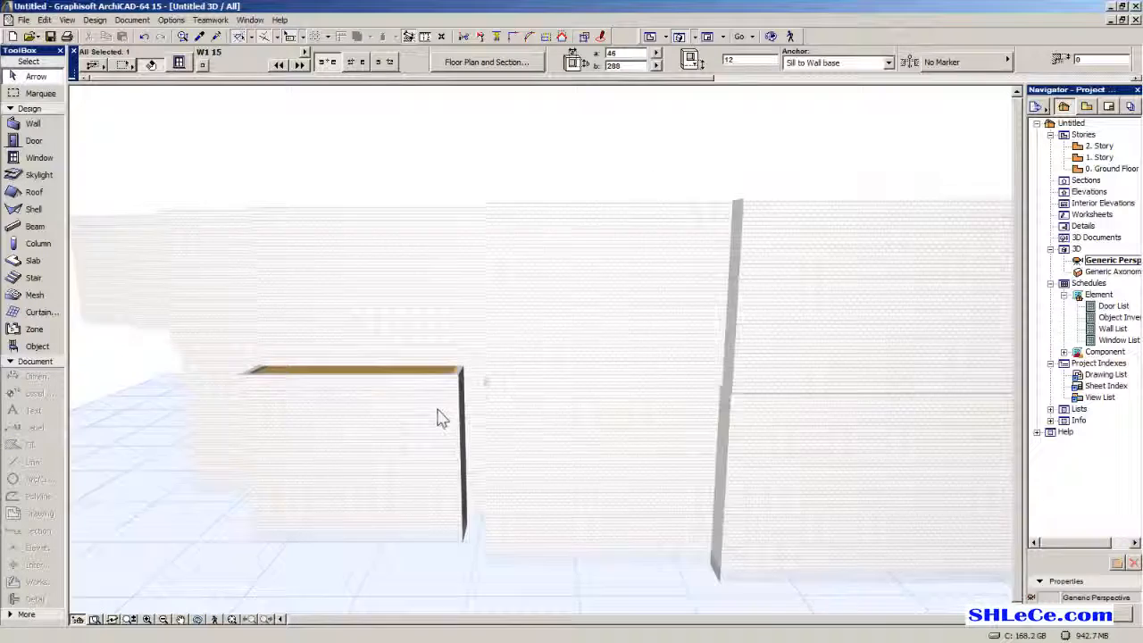
pyautogui.moveTo(384, 430)
pyautogui.keyDown('shift'); pyautogui.mouseDown(button='middle')
pyautogui.moveTo(484, 390)
pyautogui.moveTo(600, 434)
pyautogui.moveTo(646, 490)
pyautogui.moveTo(490, 423)
pyautogui.mouseUp(button='middle'); pyautogui.keyUp('shift')
pyautogui.scroll(8, 296, 430)
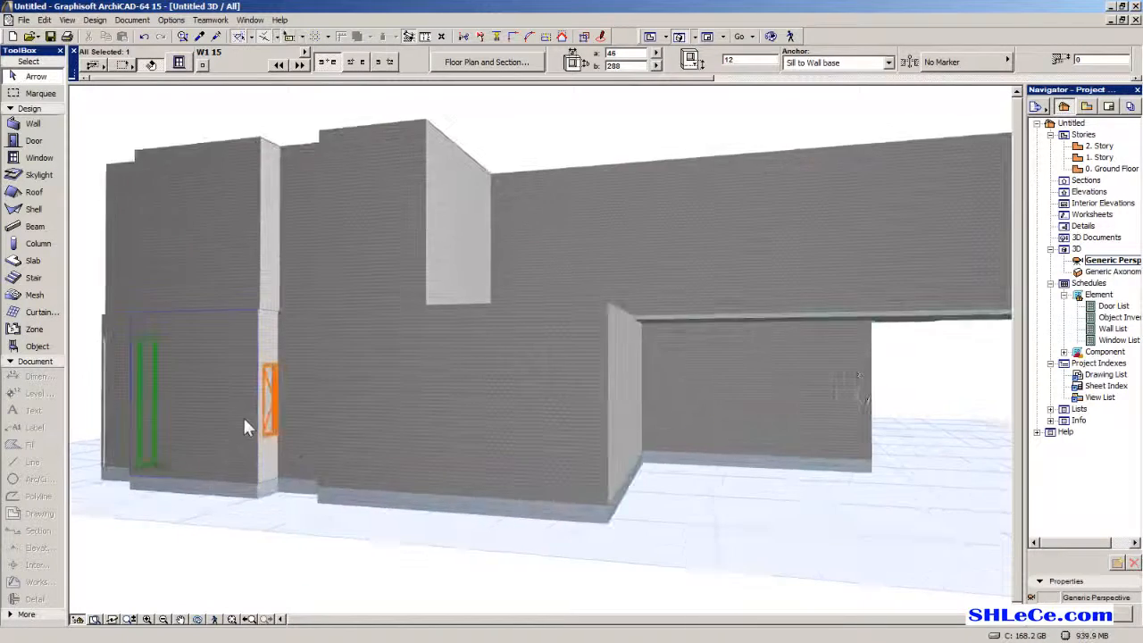
pyautogui.press('w')
pyautogui.hotkey('ctrl', 'a')
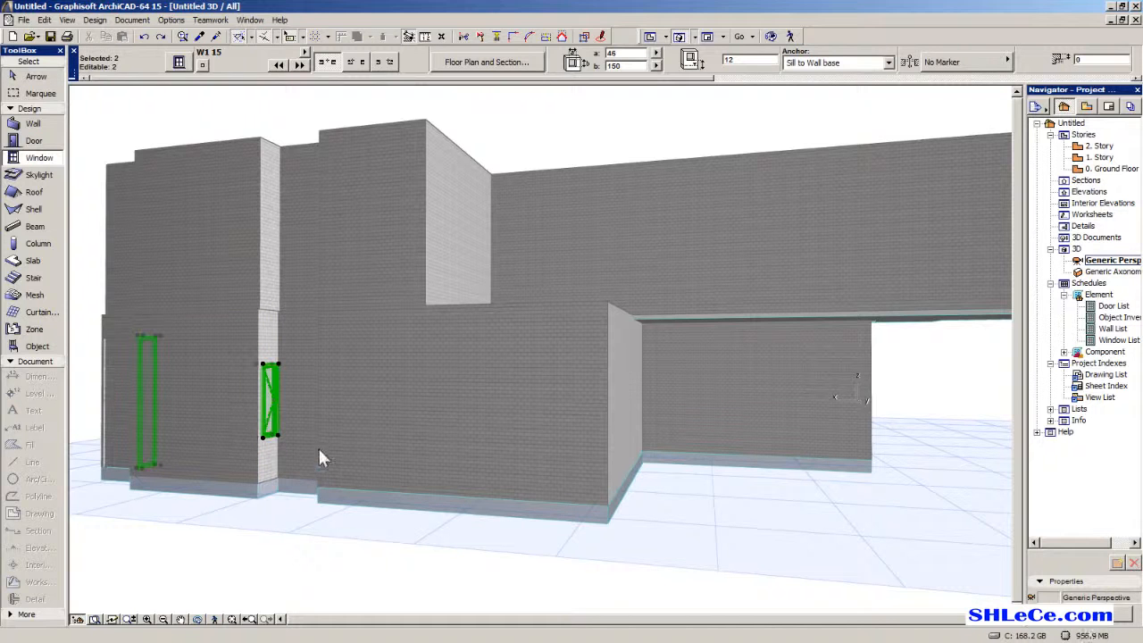
pyautogui.click(238, 36)
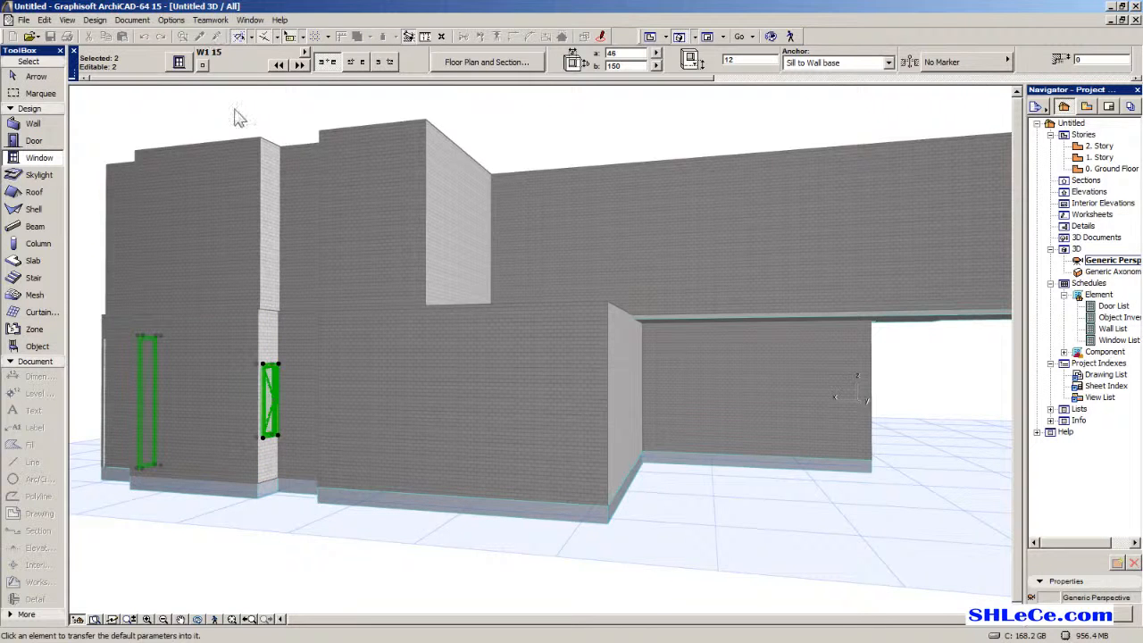
pyautogui.keyDown('ctrl'); pyautogui.keyDown('alt'); pyautogui.click(272, 375); pyautogui.keyUp('alt'); pyautogui.keyUp('ctrl')
pyautogui.moveTo(356, 504); pyautogui.dragTo(747, 518, button='middle')
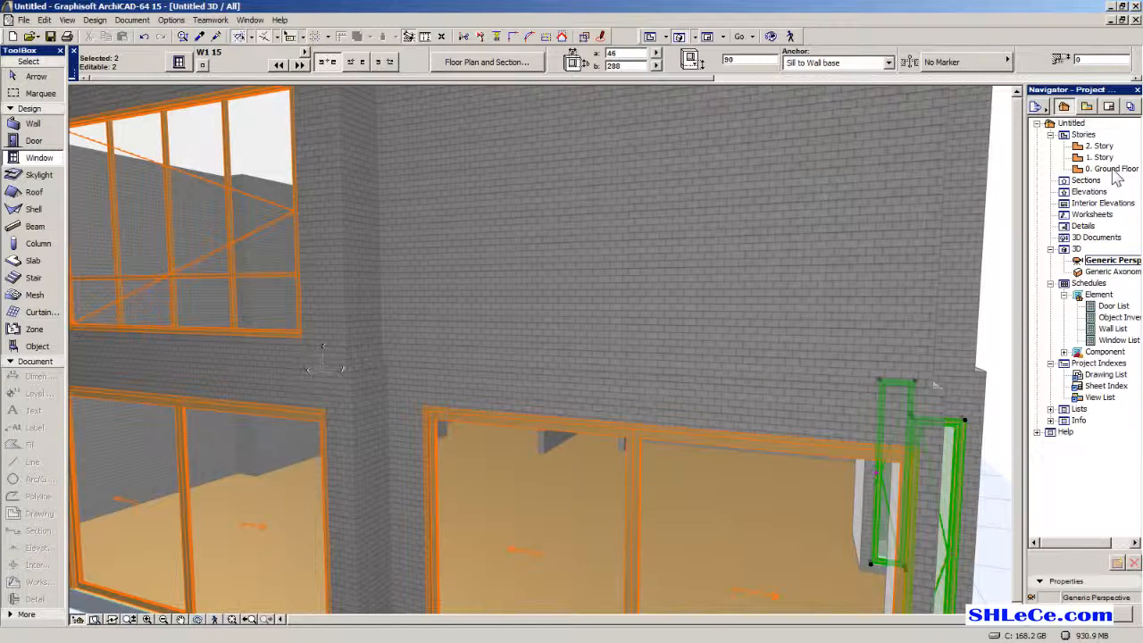
# Place a W1 15 window, 46 wide and 288 high with a sill of 12, midway along the ground-floor kitchen opening, opening outward.
pyautogui.doubleClick(1114, 171)
pyautogui.scroll(-8, 568, 353)
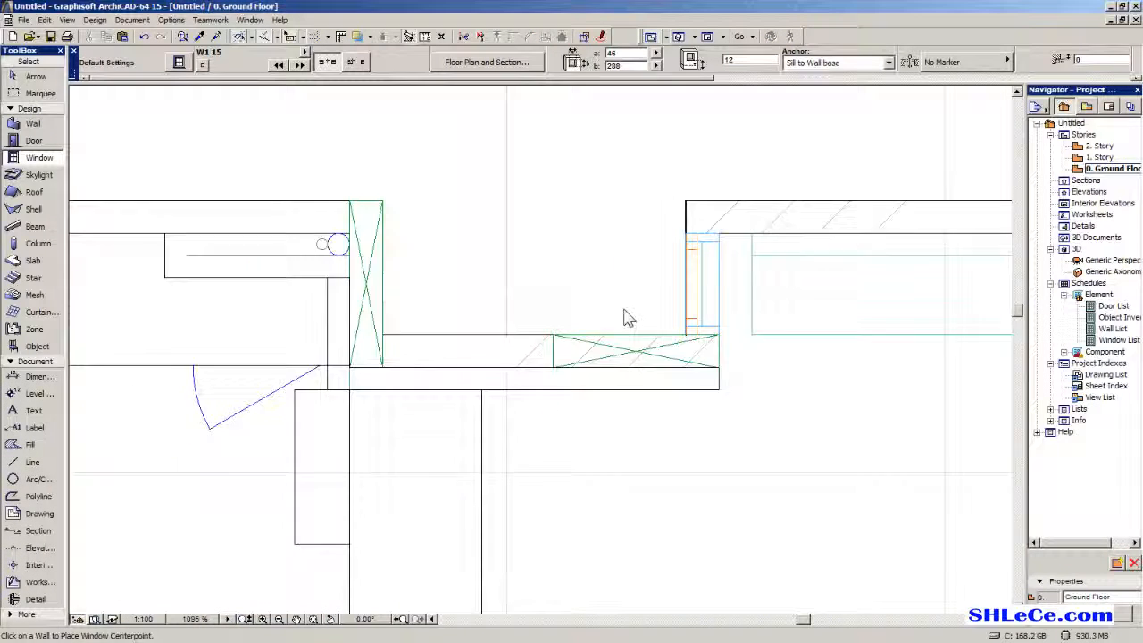
pyautogui.moveTo(418, 367); pyautogui.dragTo(738, 362, button='middle')
pyautogui.moveTo(393, 339); pyautogui.dragTo(436, 367, button='middle')
pyautogui.moveTo(536, 304); pyautogui.dragTo(512, 331, button='middle')
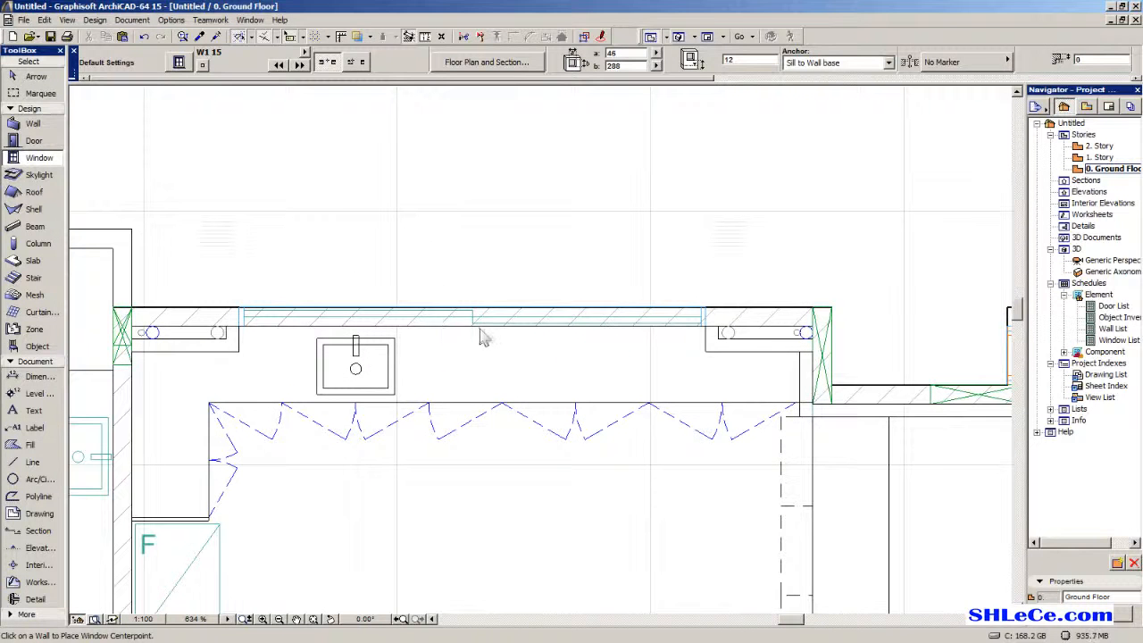
pyautogui.doubleClick(15, 163)
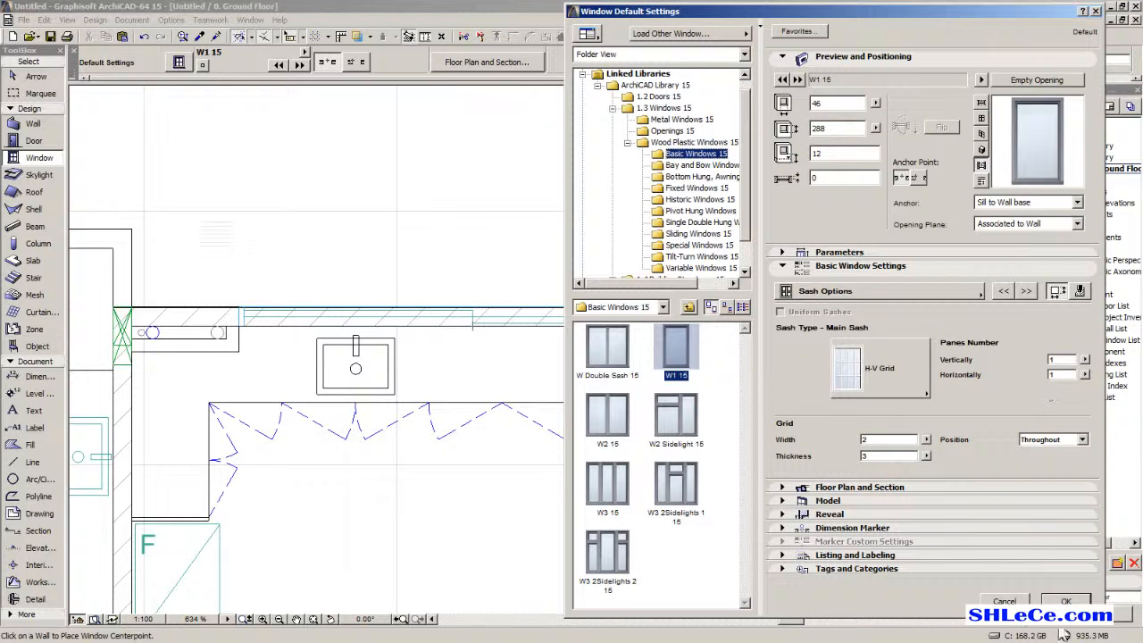
pyautogui.press('Return')
pyautogui.click(476, 334)
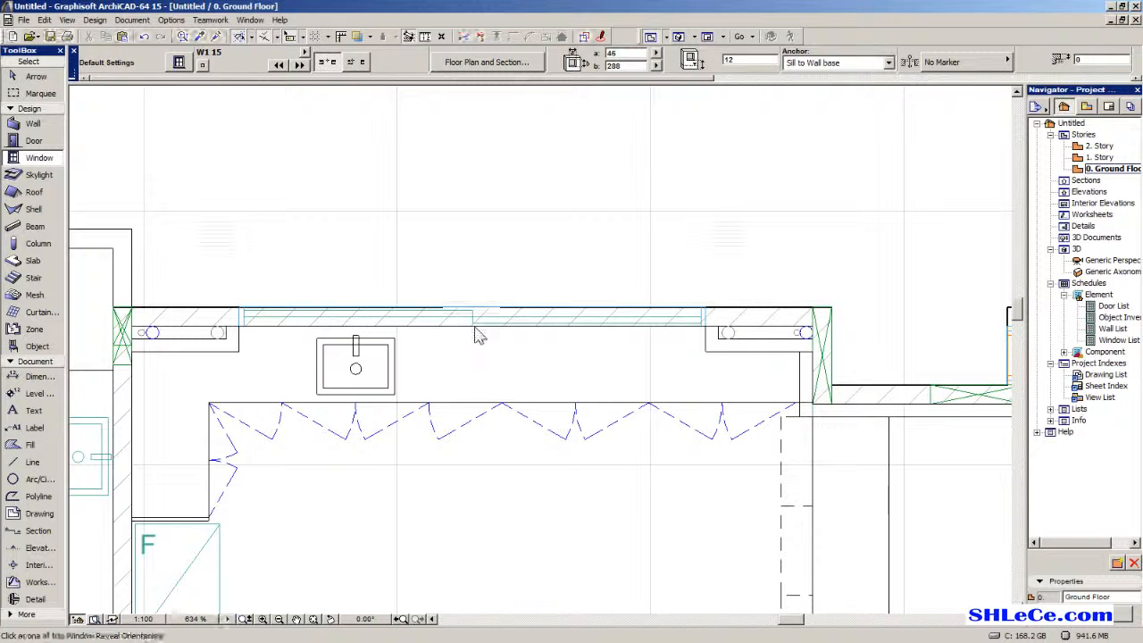
pyautogui.click(476, 293)
# Stretch the kitchen window's end toward the dining bay to the edge of the drawn opening, making it 208 wide.
pyautogui.click(20, 77)
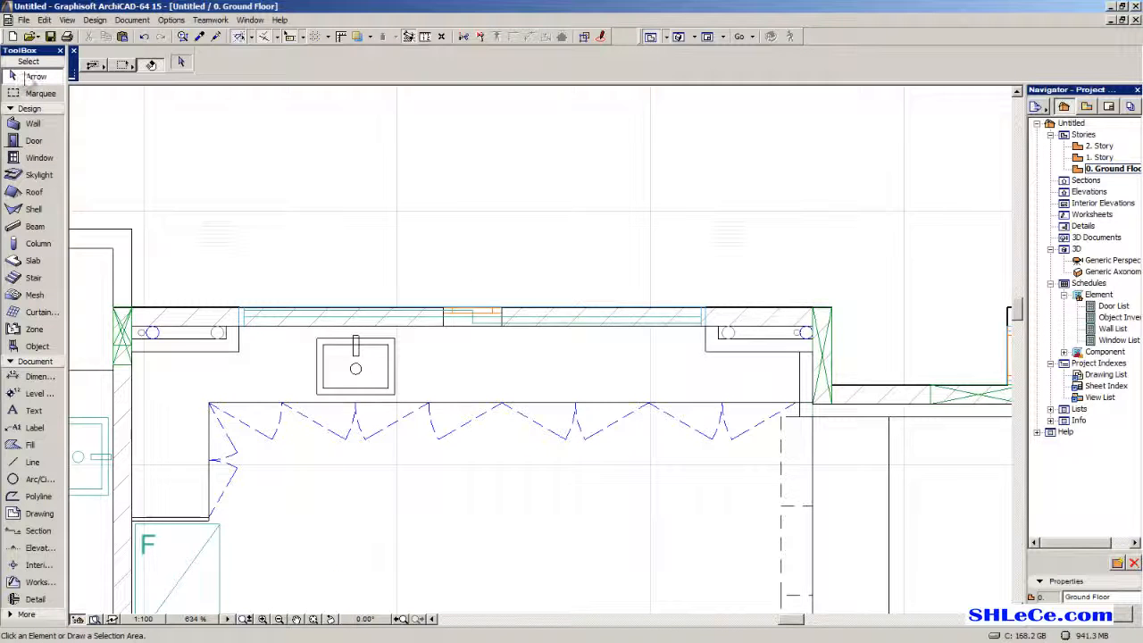
pyautogui.scroll(3, 758, 317)
pyautogui.click(234, 320)
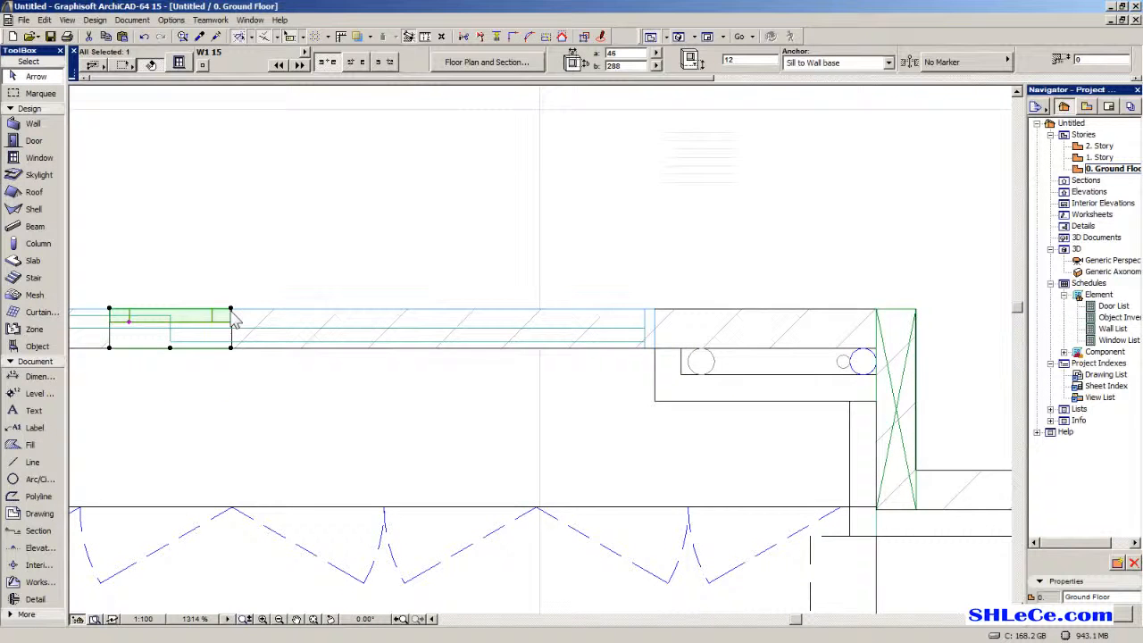
pyautogui.click(232, 319)
pyautogui.scroll(1, 257, 308)
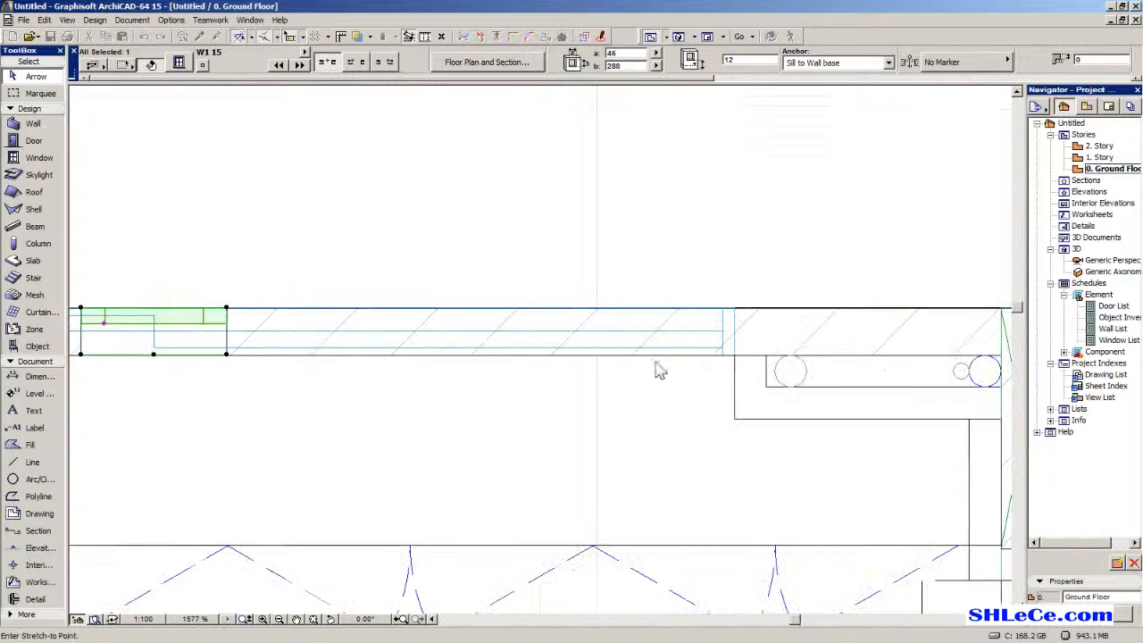
pyautogui.click(746, 328)
pyautogui.scroll(-4, 747, 329)
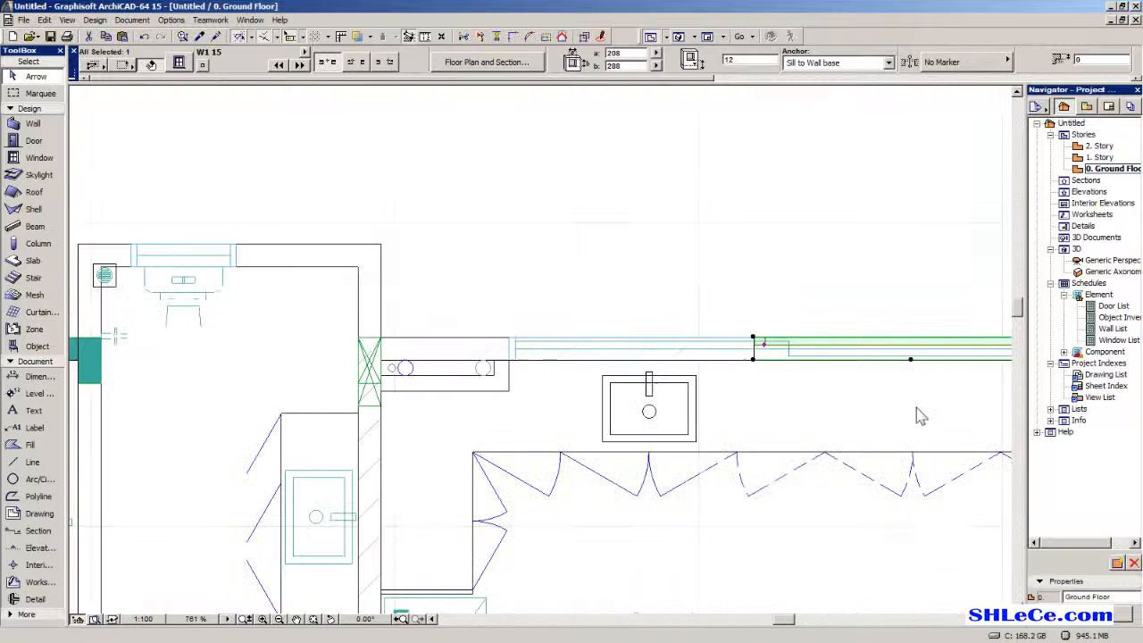
# Stretch the kitchen window's opposite end to the other edge of the drawn opening, making it 370 wide.
pyautogui.click(755, 344)
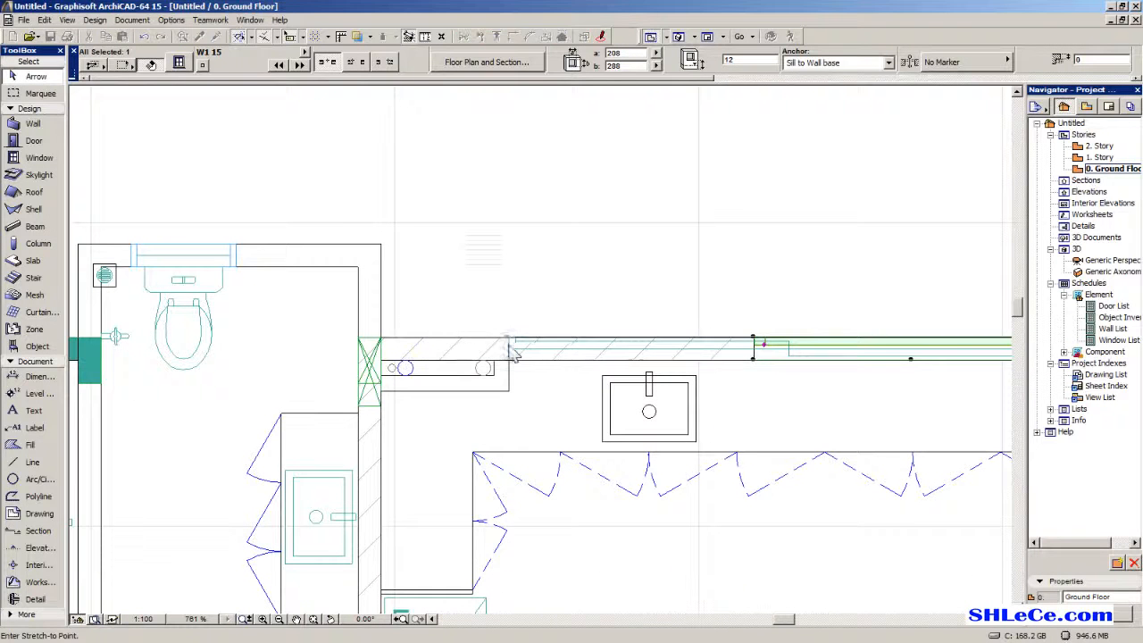
pyautogui.click(508, 346)
# In the generic perspective, lower the kitchen window's head to a 213 height, then raise its bottom edge to make it 102 high.
pyautogui.doubleClick(1114, 261)
pyautogui.scroll(5, 685, 393)
pyautogui.keyDown('shift'); pyautogui.moveTo(752, 409); pyautogui.dragTo(1088, 425, button='middle'); pyautogui.keyUp('shift')
pyautogui.scroll(6, 715, 377)
pyautogui.keyDown('shift'); pyautogui.moveTo(740, 385); pyautogui.dragTo(788, 332, button='middle'); pyautogui.keyUp('shift')
pyautogui.scroll(3, 784, 310)
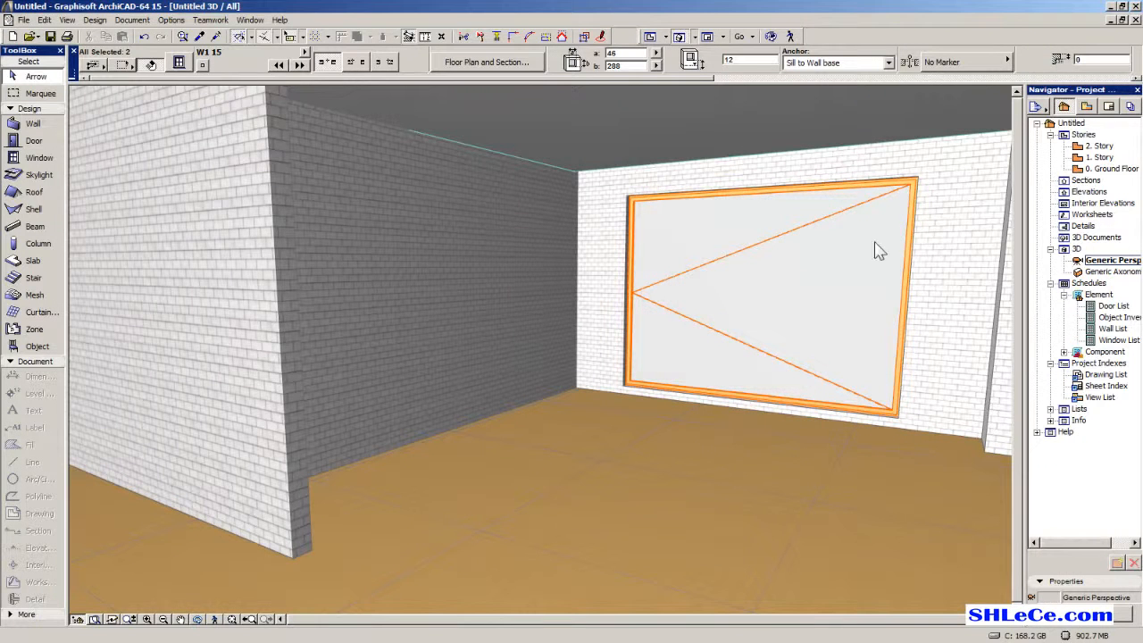
pyautogui.click(907, 193)
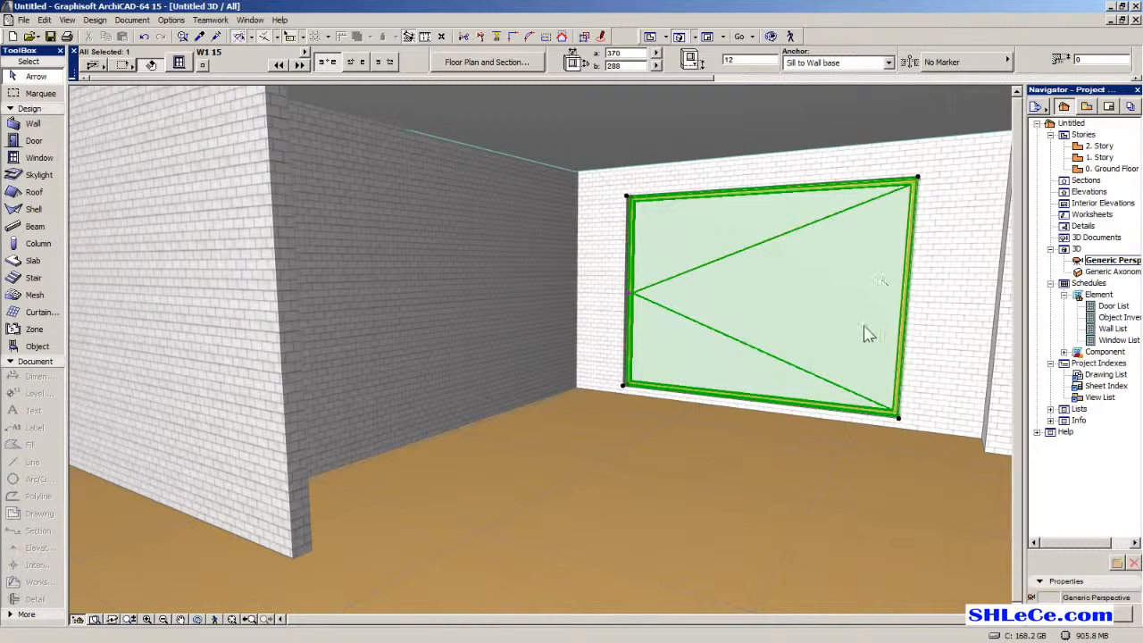
pyautogui.click(918, 178)
pyautogui.click(913, 243)
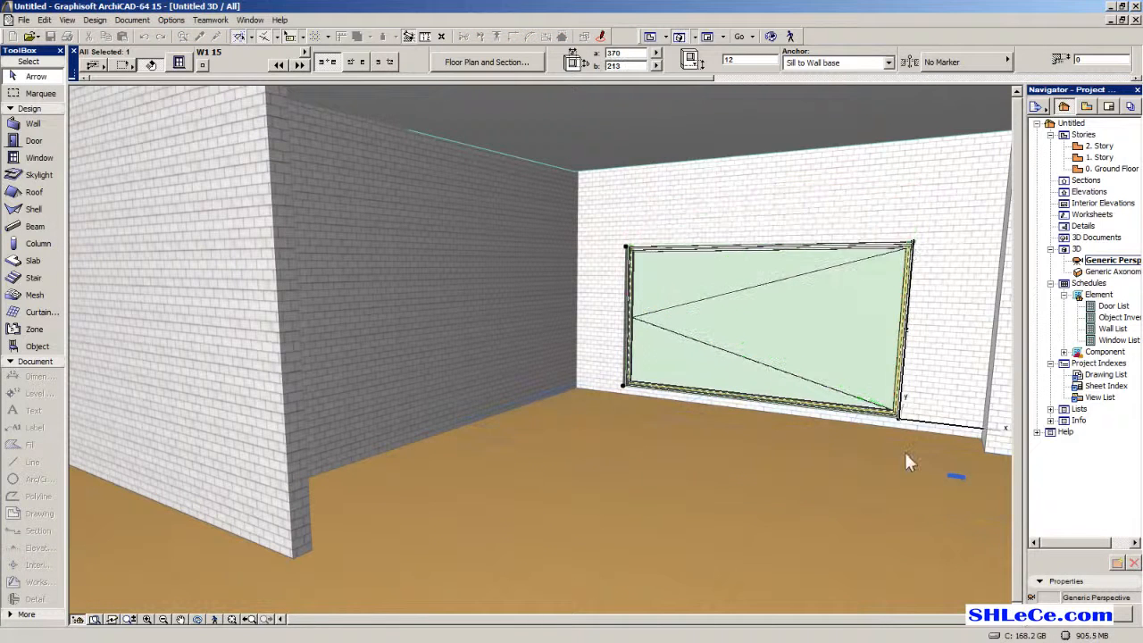
pyautogui.click(898, 420)
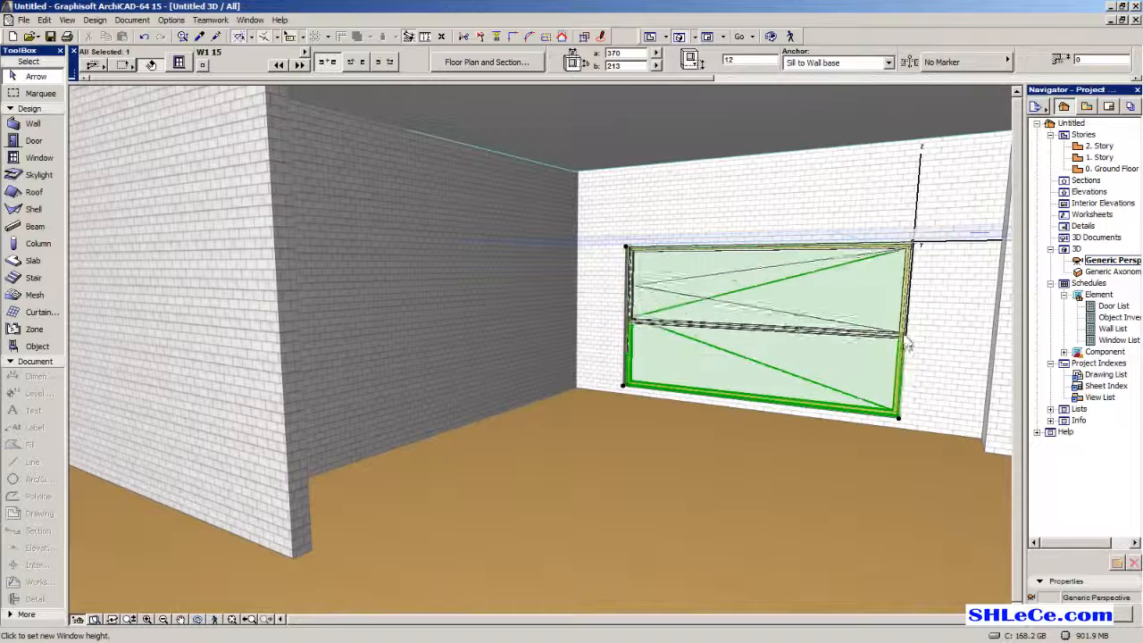
pyautogui.click(904, 330)
# Return to the ground-floor plan and examine the window openings around the relaxing area's corner.
pyautogui.moveTo(843, 404)
pyautogui.keyDown('shift'); pyautogui.mouseDown(button='middle')
pyautogui.moveTo(729, 412)
pyautogui.moveTo(801, 426)
pyautogui.moveTo(972, 408)
pyautogui.moveTo(843, 412)
pyautogui.mouseUp(button='middle'); pyautogui.keyUp('shift')
pyautogui.scroll(5, 651, 389)
pyautogui.scroll(-10, 523, 401)
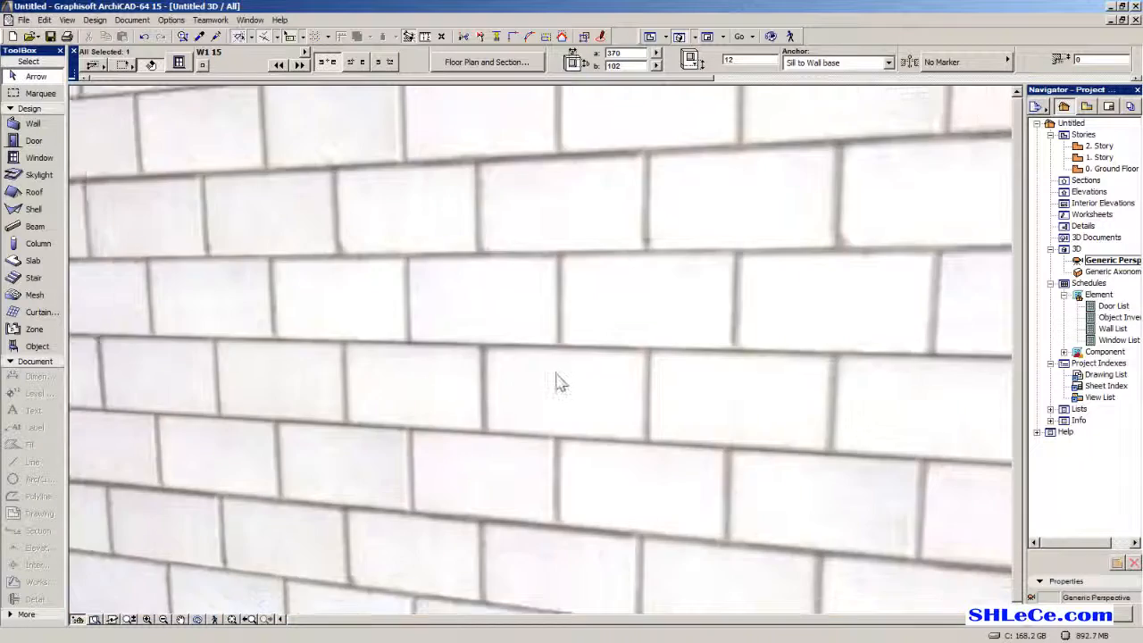
pyautogui.scroll(-10, 714, 441)
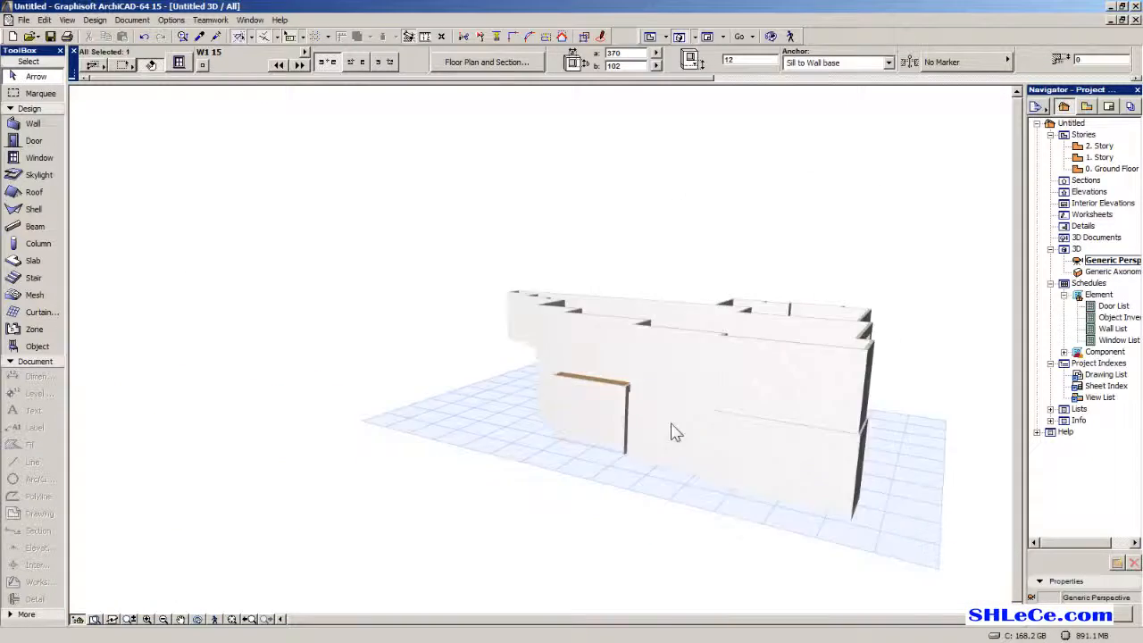
pyautogui.doubleClick(1112, 169)
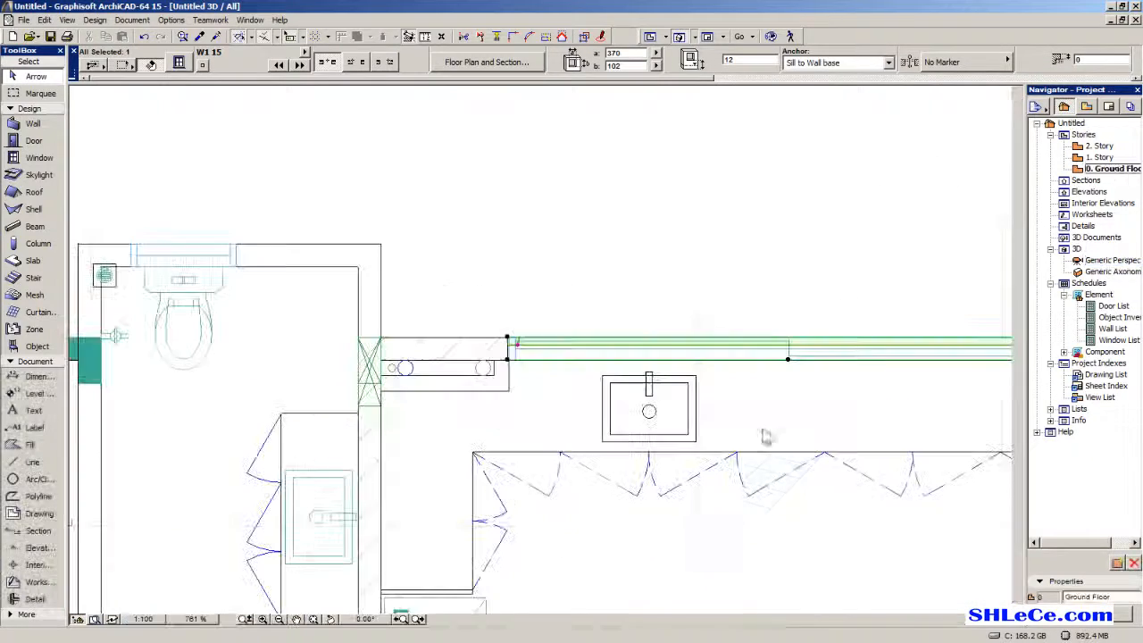
pyautogui.scroll(-3, 366, 299)
pyautogui.scroll(8, 554, 387)
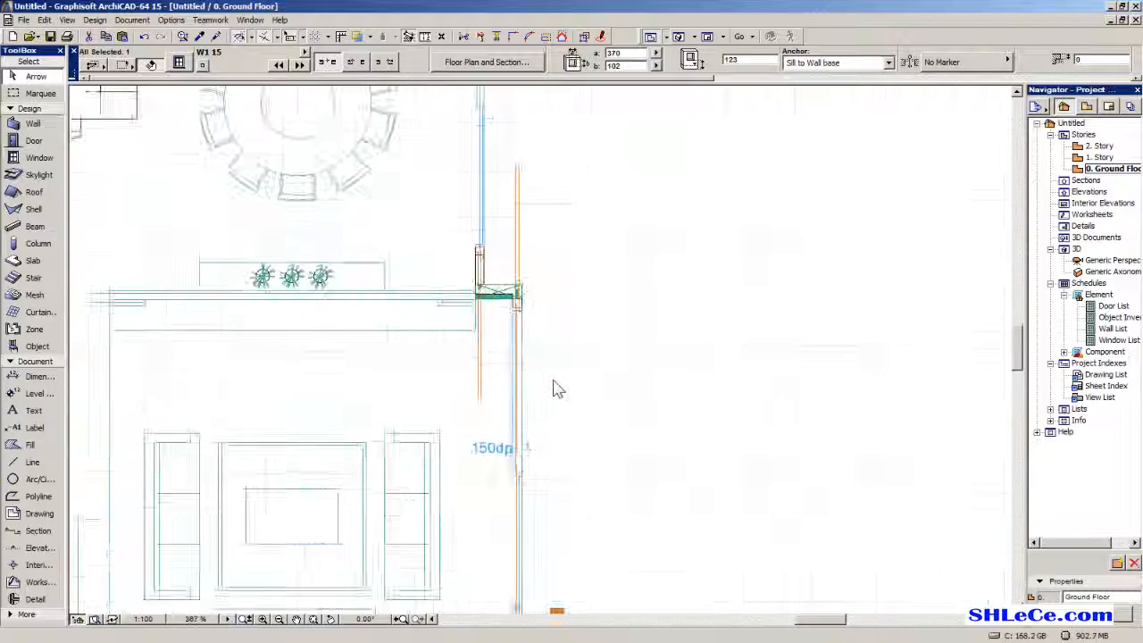
pyautogui.moveTo(535, 480); pyautogui.dragTo(555, 569, button='middle')
pyautogui.moveTo(541, 300); pyautogui.dragTo(473, 134, button='middle')
pyautogui.moveTo(493, 255); pyautogui.dragTo(488, 158, button='middle')
pyautogui.scroll(4, 474, 313)
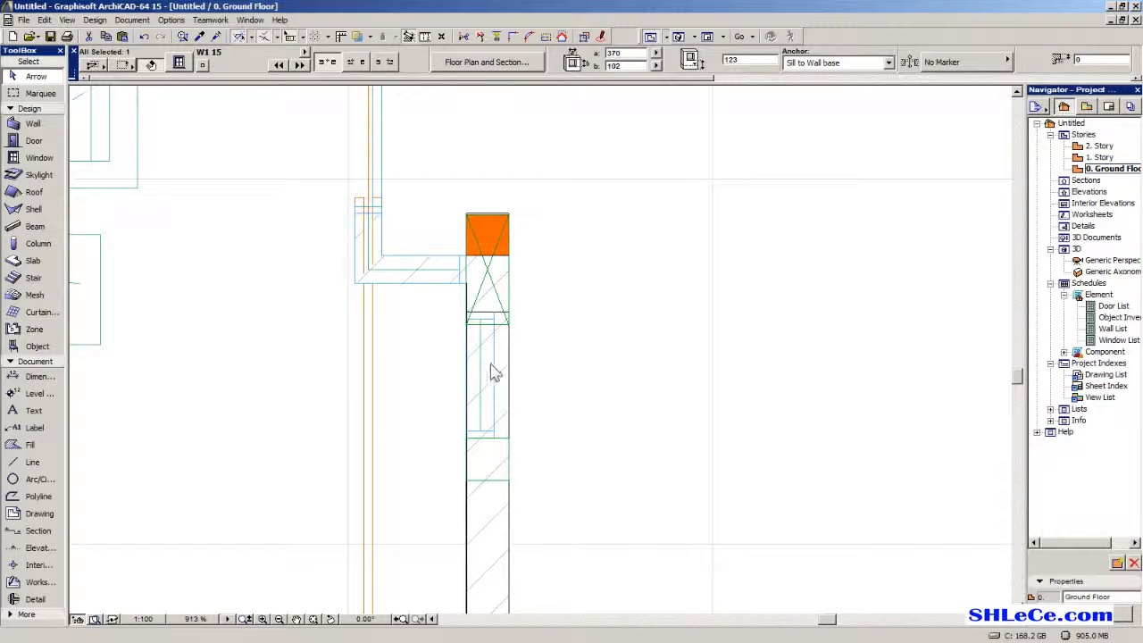
pyautogui.scroll(-4, 497, 371)
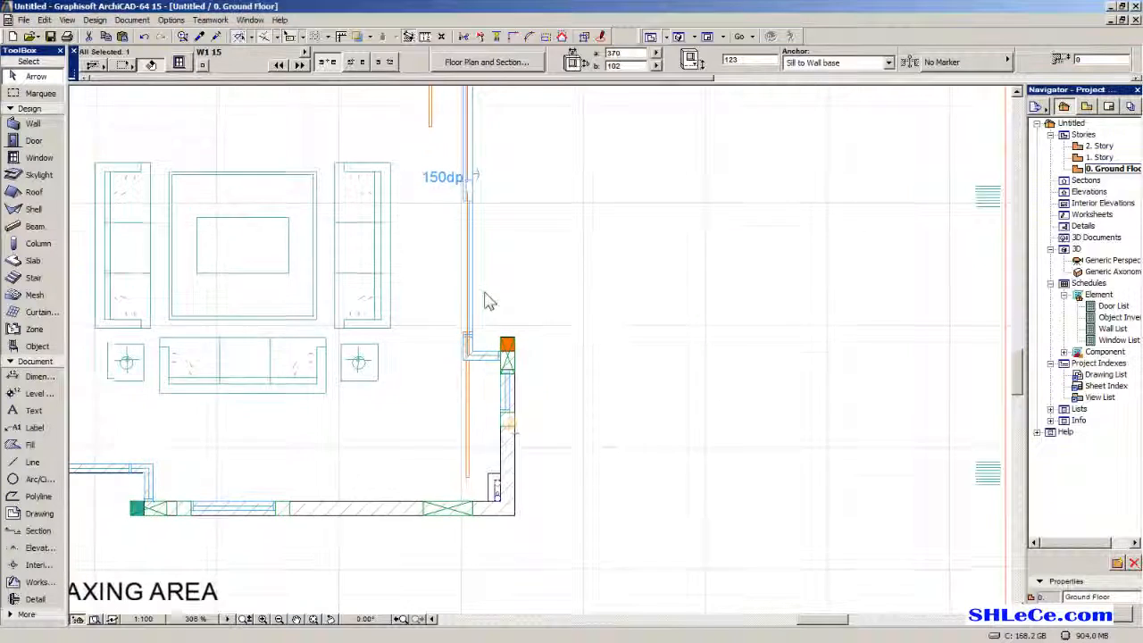
pyautogui.moveTo(485, 286); pyautogui.dragTo(488, 312, button='middle')
pyautogui.moveTo(384, 206); pyautogui.dragTo(407, 296, button='middle')
# Pick up the settings of the dining bay's narrow side window in the ground-floor plan.
pyautogui.click(202, 38)
pyautogui.moveTo(371, 234); pyautogui.dragTo(468, 604, button='middle')
pyautogui.moveTo(425, 134); pyautogui.dragTo(464, 378, button='middle')
pyautogui.scroll(9, 596, 418)
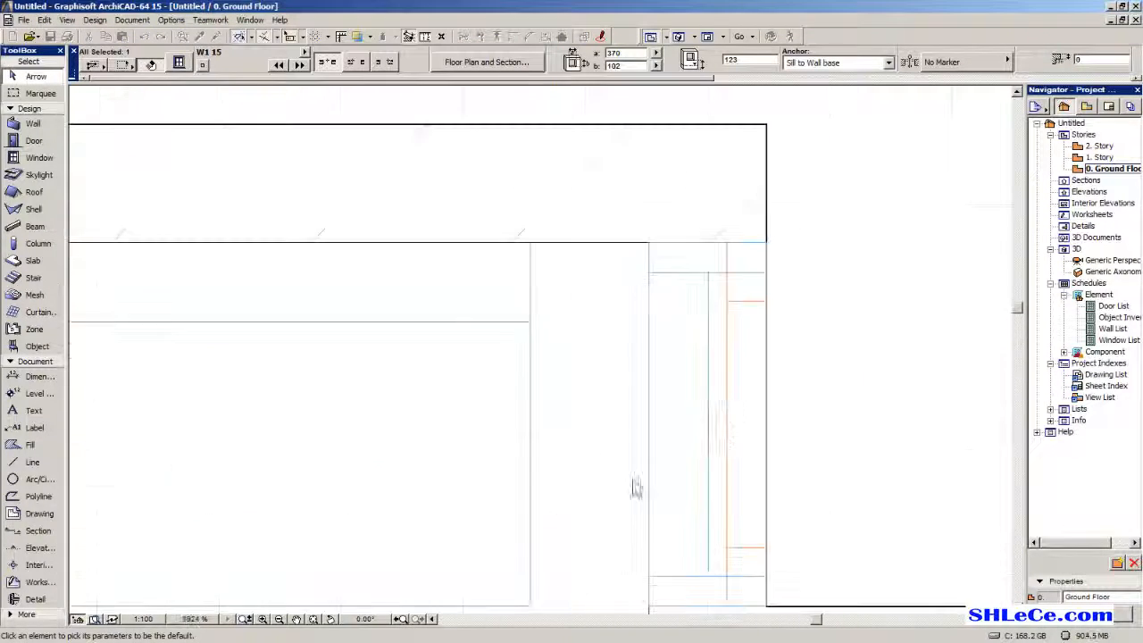
pyautogui.click(763, 291)
# Place a W1 15 window, 46 wide and 288 high, in the relaxing area's side-wall opening near the orange column, opening outward.
pyautogui.scroll(-15, 761, 304)
pyautogui.moveTo(589, 430); pyautogui.dragTo(467, 225, button='middle')
pyautogui.scroll(8, 467, 225)
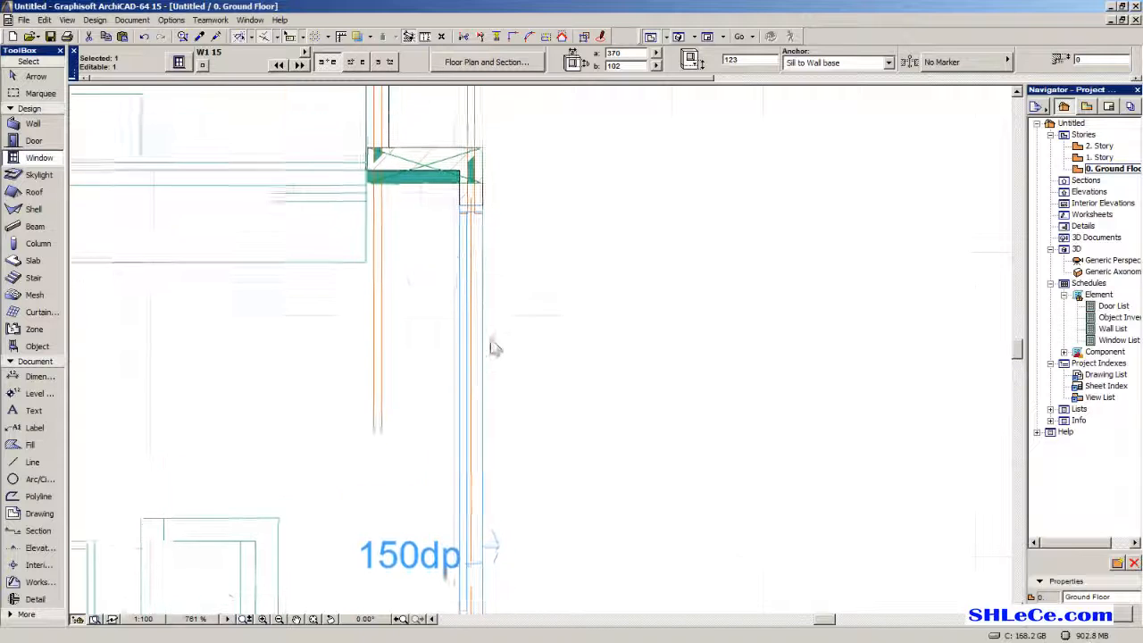
pyautogui.moveTo(492, 357); pyautogui.dragTo(409, 73, button='middle')
pyautogui.moveTo(429, 516); pyautogui.dragTo(412, 75, button='middle')
pyautogui.scroll(3, 450, 351)
pyautogui.moveTo(449, 351); pyautogui.dragTo(428, 277, button='middle')
pyautogui.scroll(1, 429, 275)
pyautogui.press('Escape')
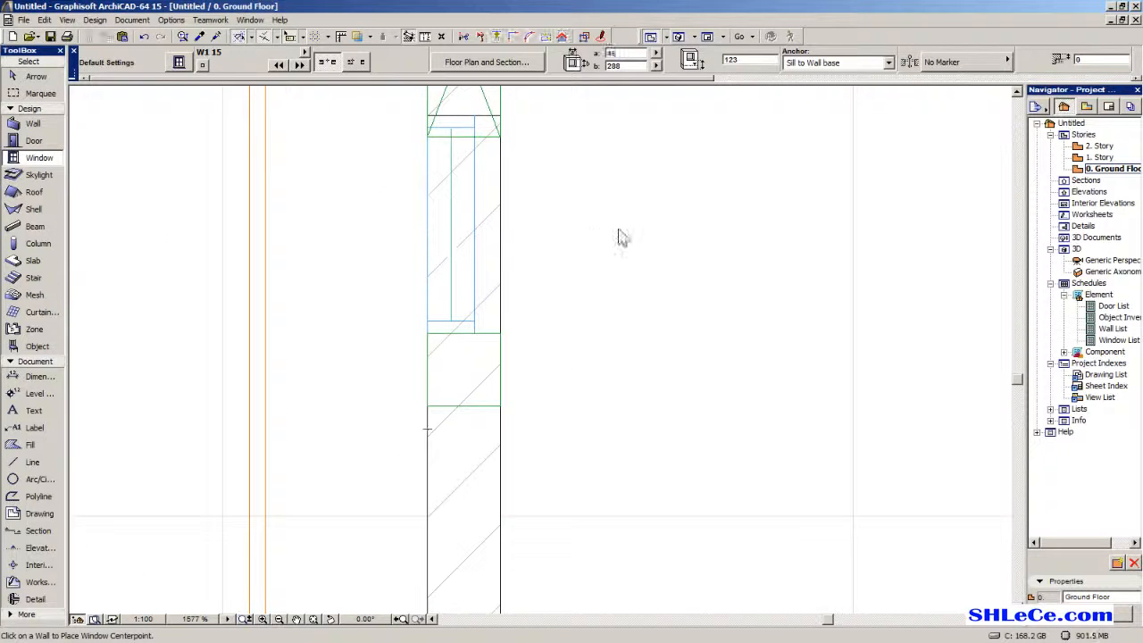
pyautogui.click(500, 223)
pyautogui.click(525, 224)
# Place another W1 15 window, 46 wide and 288 high with a sill of 12, in the short return wall beside the orange column.
pyautogui.scroll(-5, 525, 225)
pyautogui.moveTo(527, 229); pyautogui.dragTo(529, 332, button='middle')
pyautogui.scroll(4, 461, 244)
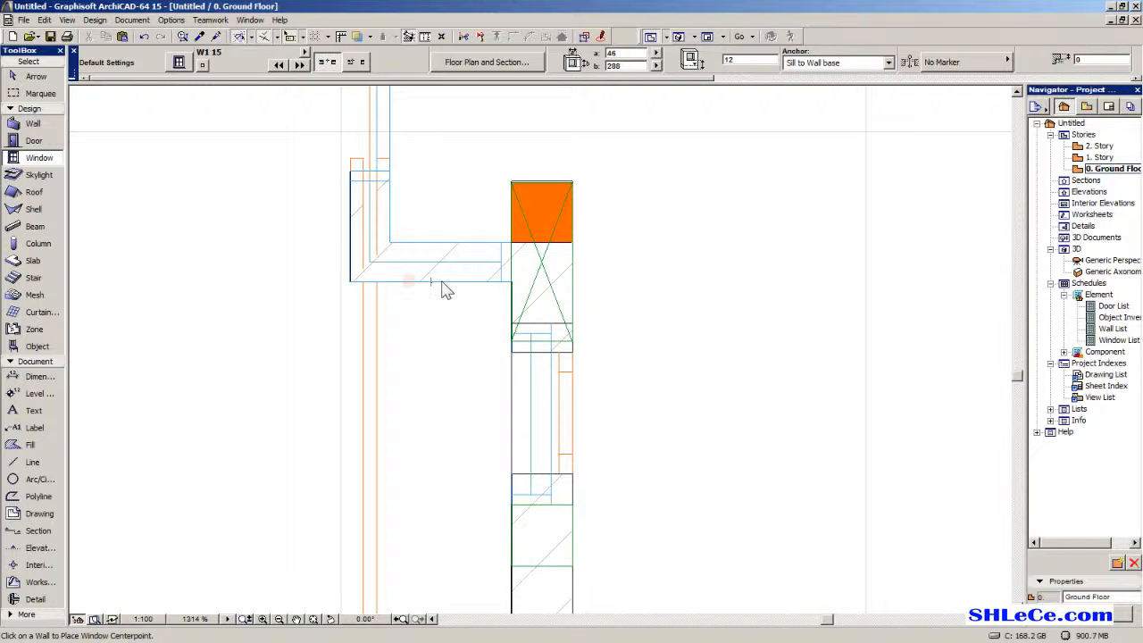
pyautogui.click(446, 282)
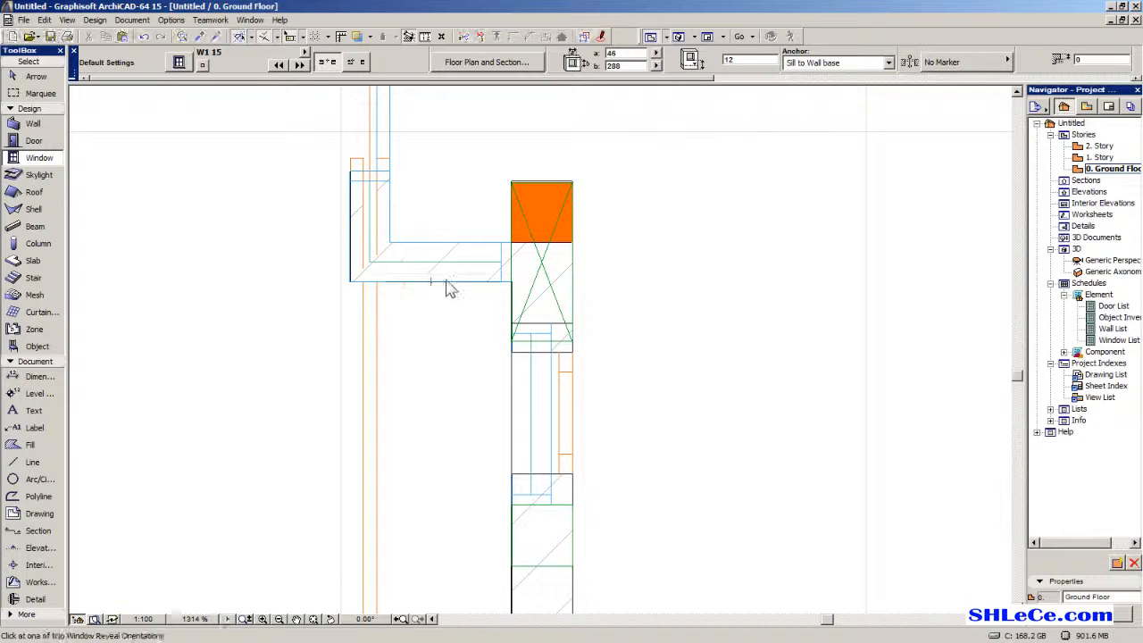
pyautogui.click(446, 228)
# Move the return-wall window along the wall until its end meets the orange column's corner.
pyautogui.moveTo(459, 362); pyautogui.dragTo(442, 311, button='middle')
pyautogui.click(49, 78)
pyautogui.scroll(4, 502, 141)
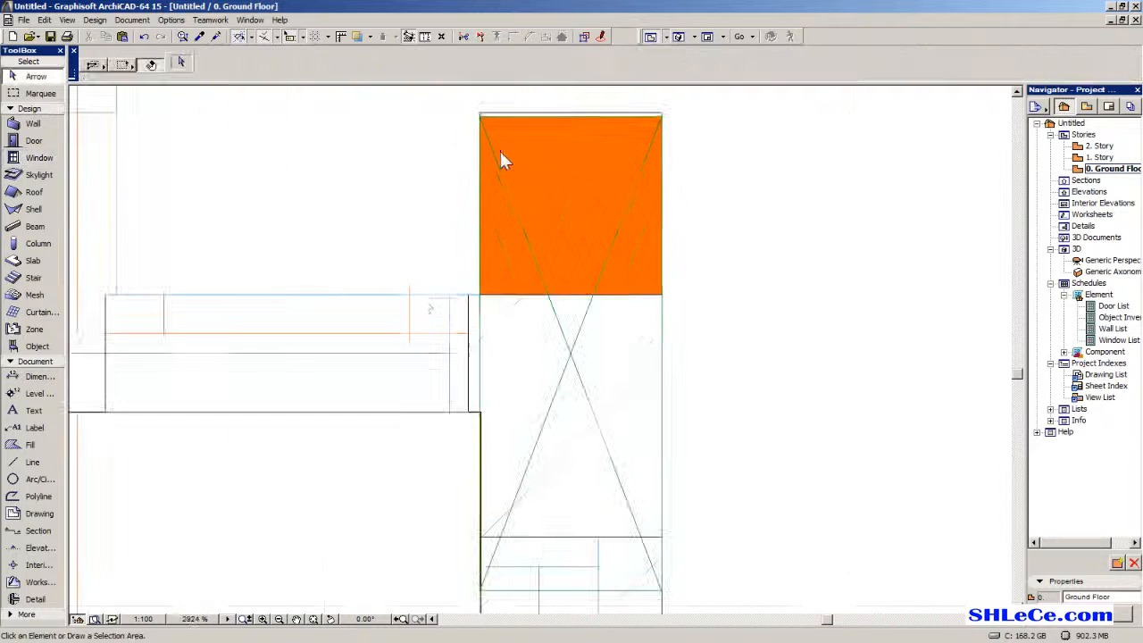
pyautogui.click(465, 316)
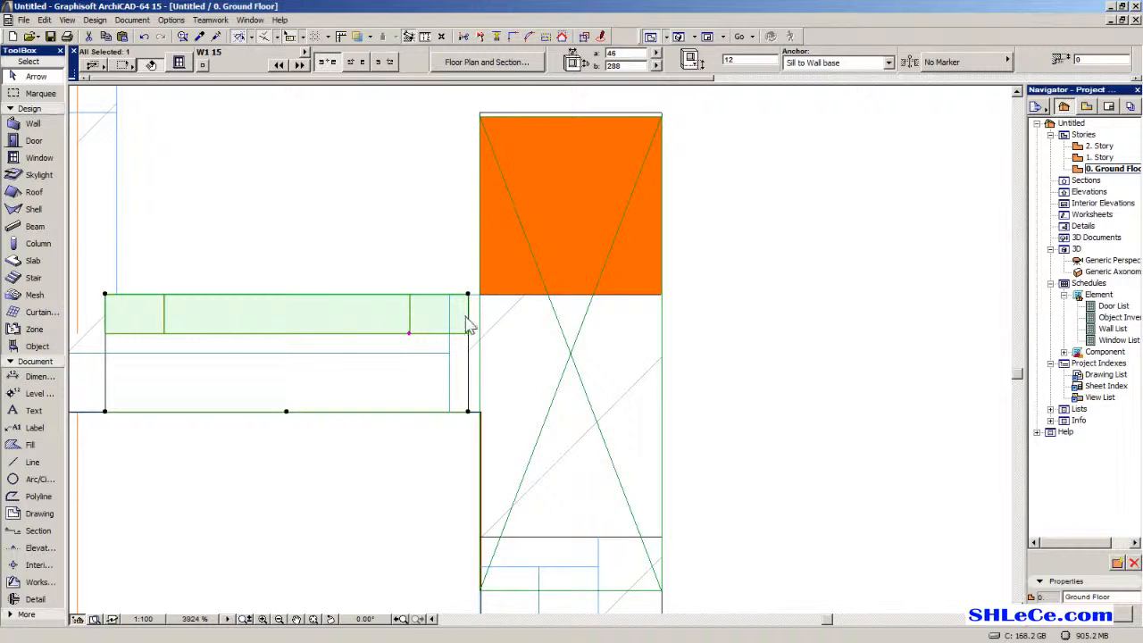
pyautogui.hotkey('ctrl', 'd')
pyautogui.click(468, 294)
pyautogui.click(479, 295)
pyautogui.scroll(-3, 482, 330)
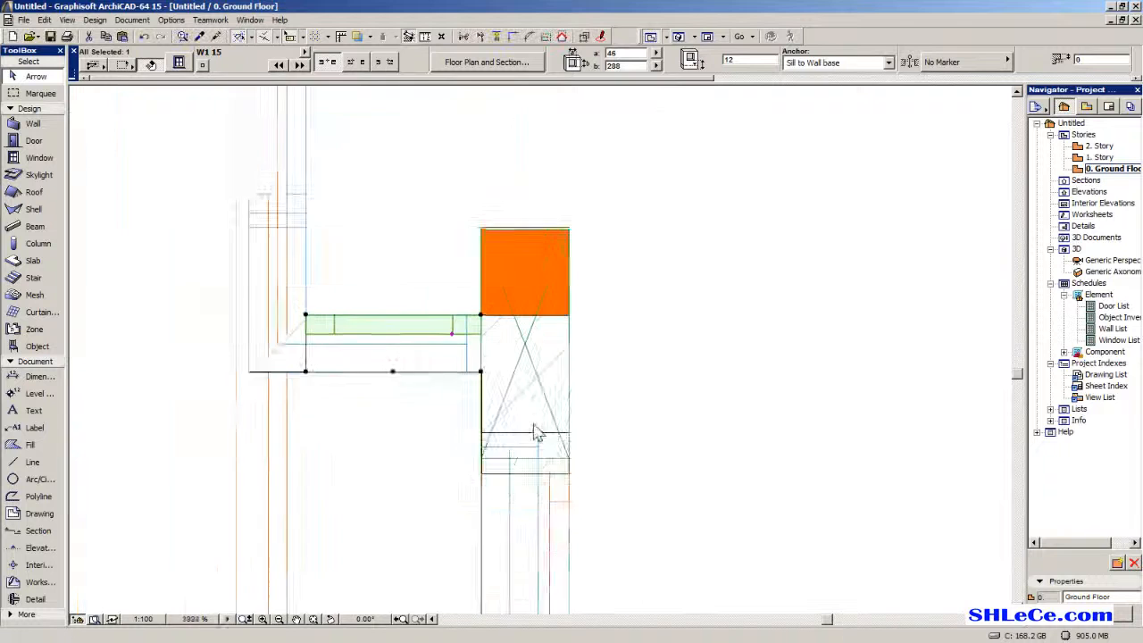
# Stretch both ends of the side-wall window below the orange column to the edges of the drawn opening, making it 68 wide.
pyautogui.moveTo(566, 577); pyautogui.dragTo(516, 375, button='middle')
pyautogui.click(519, 308)
pyautogui.click(565, 297)
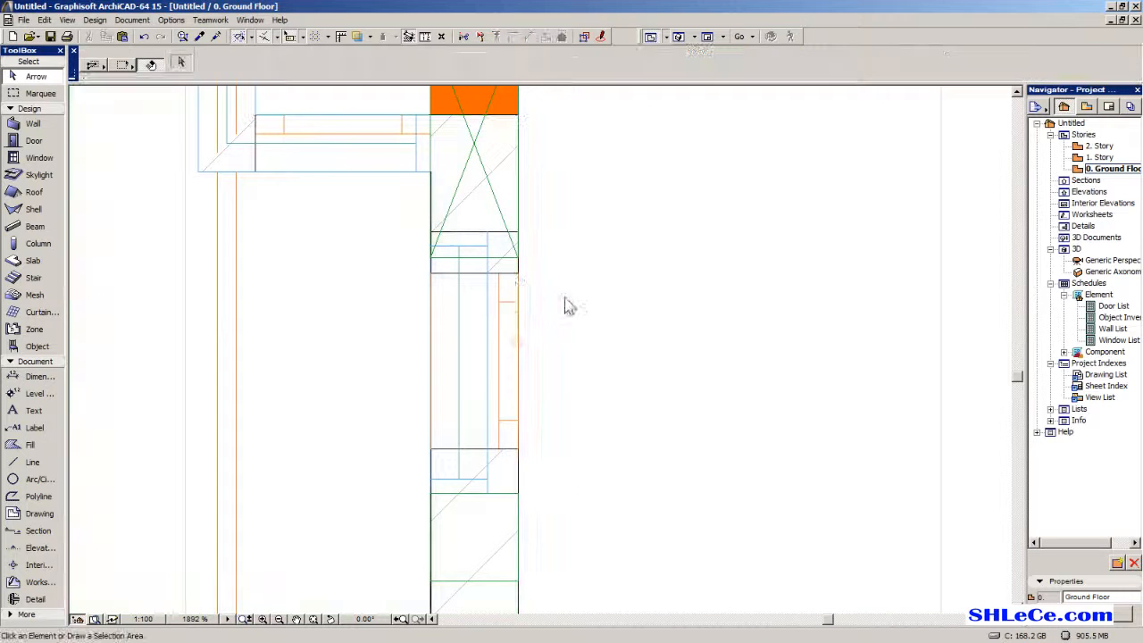
pyautogui.click(517, 273)
pyautogui.click(518, 274)
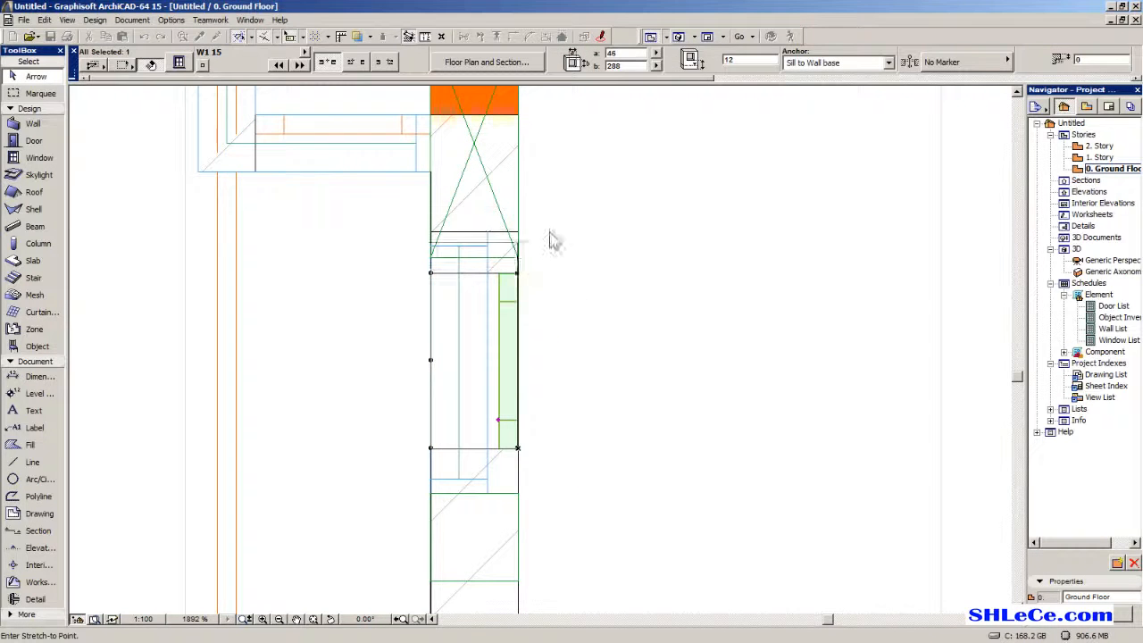
pyautogui.click(523, 237)
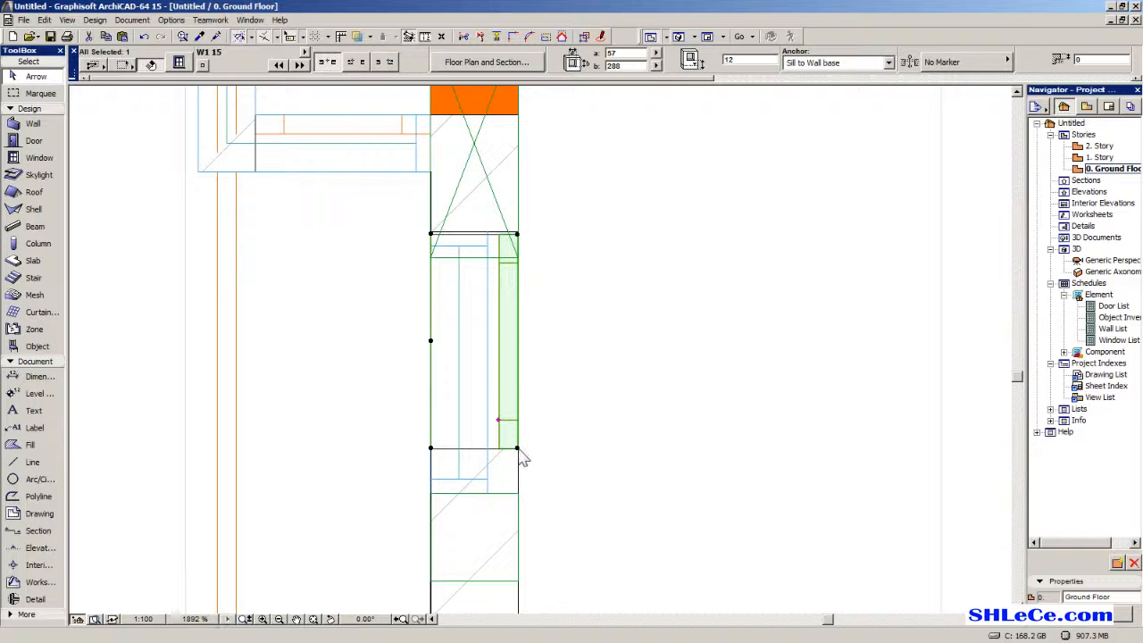
# Inspect the newly placed corner windows from outside in the generic perspective.
pyautogui.doubleClick(1112, 260)
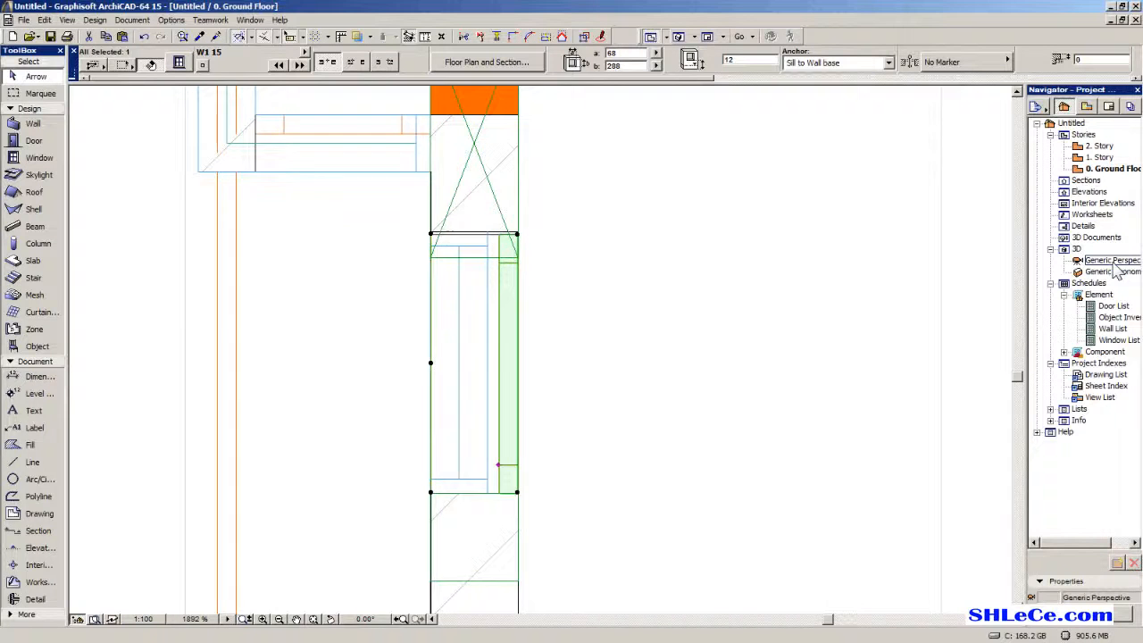
pyautogui.keyDown('shift'); pyautogui.moveTo(723, 426); pyautogui.dragTo(355, 427, button='middle'); pyautogui.keyUp('shift')
pyautogui.scroll(3, 357, 424)
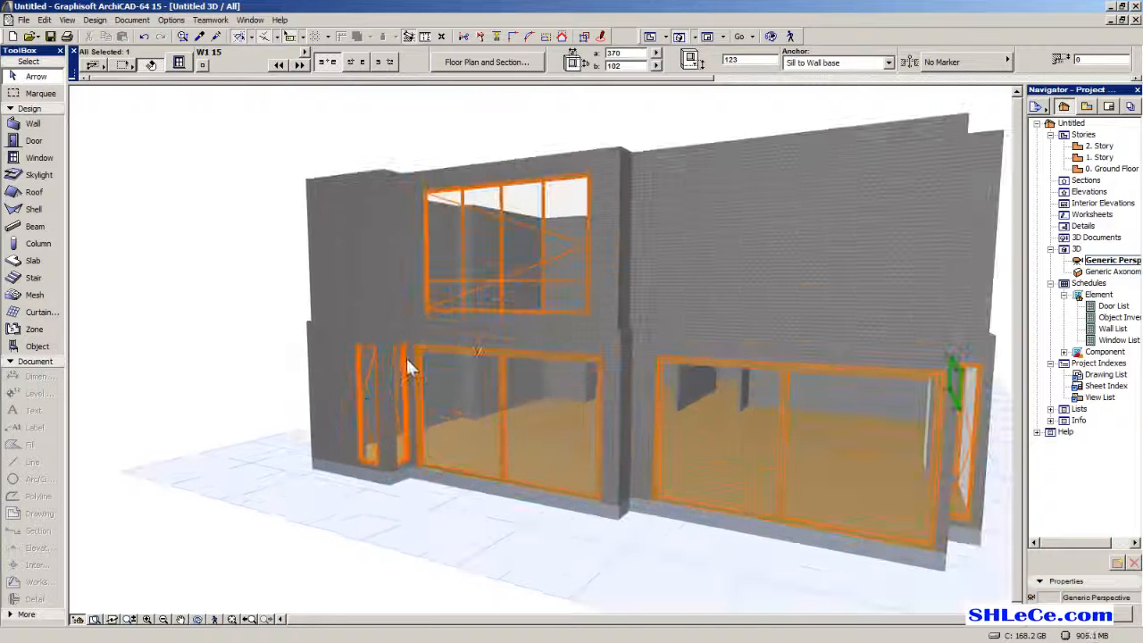
pyautogui.scroll(2, 420, 365)
# In the ground-floor plan, copy the side-wall window's settings into a new 68 by 288 window in the wall opening above the RELAXING AREA label.
pyautogui.doubleClick(1114, 168)
pyautogui.scroll(-5, 571, 375)
pyautogui.scroll(2, 572, 375)
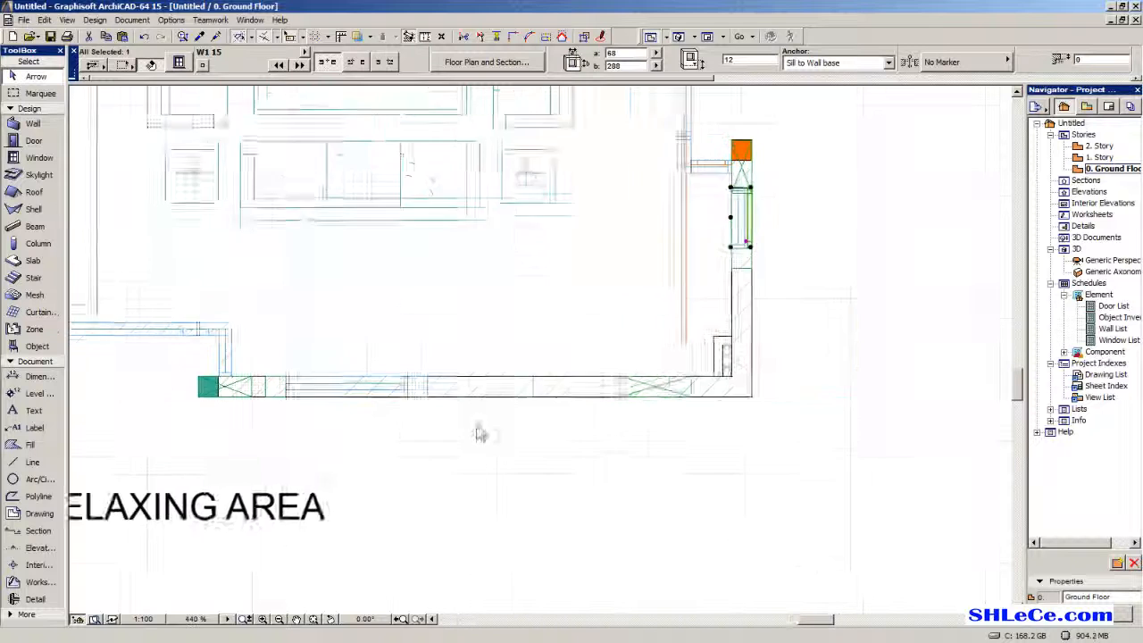
pyautogui.moveTo(406, 428); pyautogui.dragTo(564, 413, button='middle')
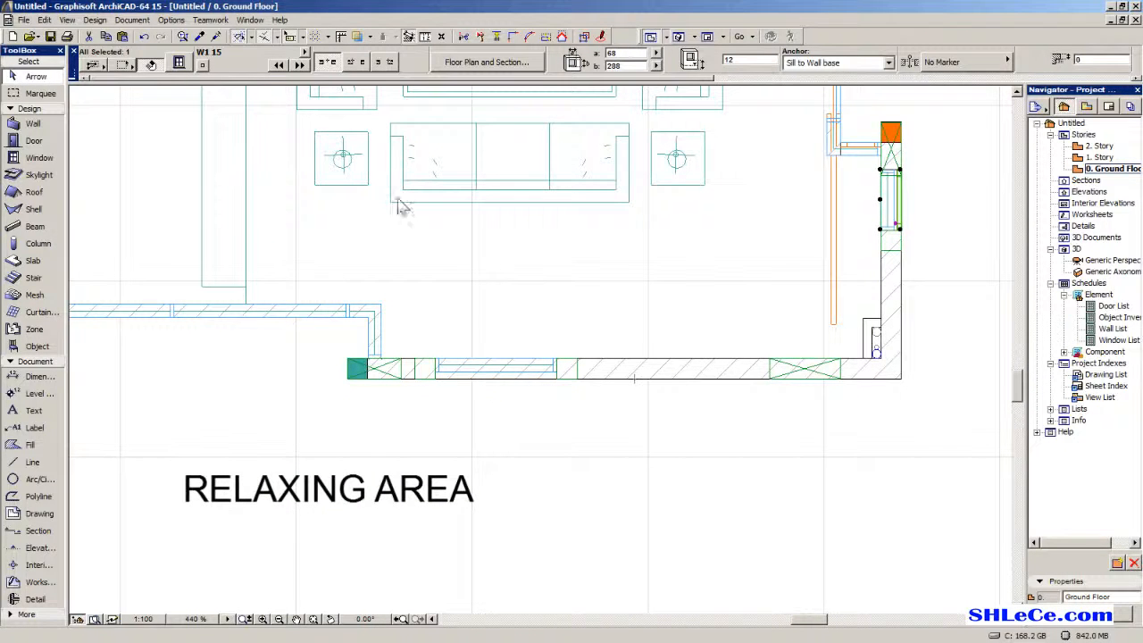
pyautogui.keyDown('alt'); pyautogui.click(887, 180); pyautogui.keyUp('alt')
pyautogui.press('Escape')
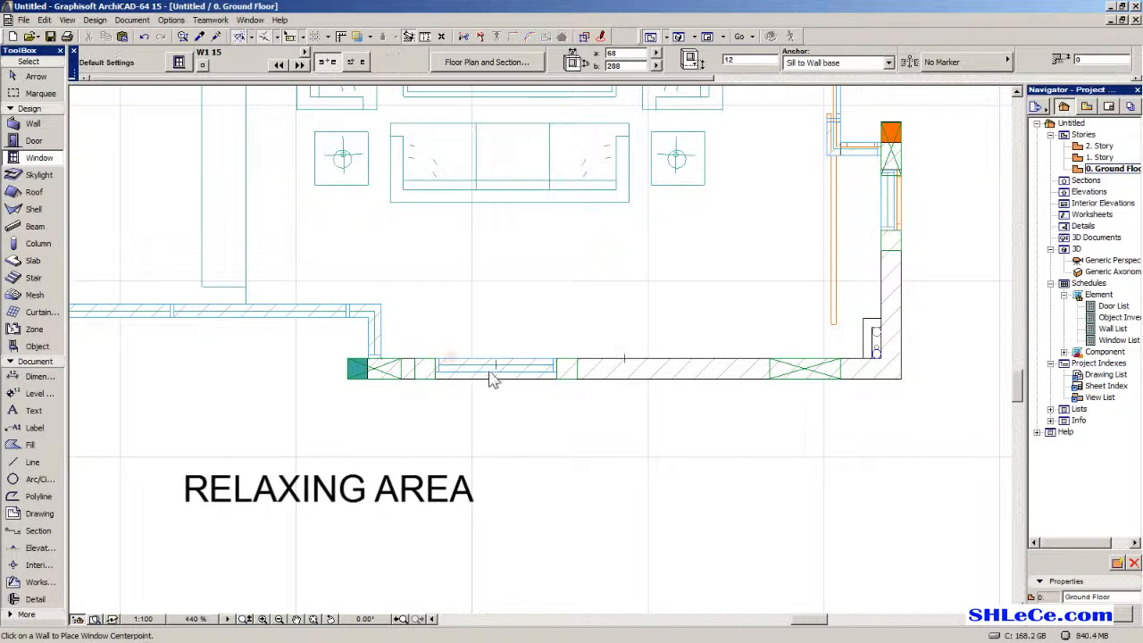
pyautogui.click(497, 362)
pyautogui.click(498, 384)
pyautogui.click(35, 76)
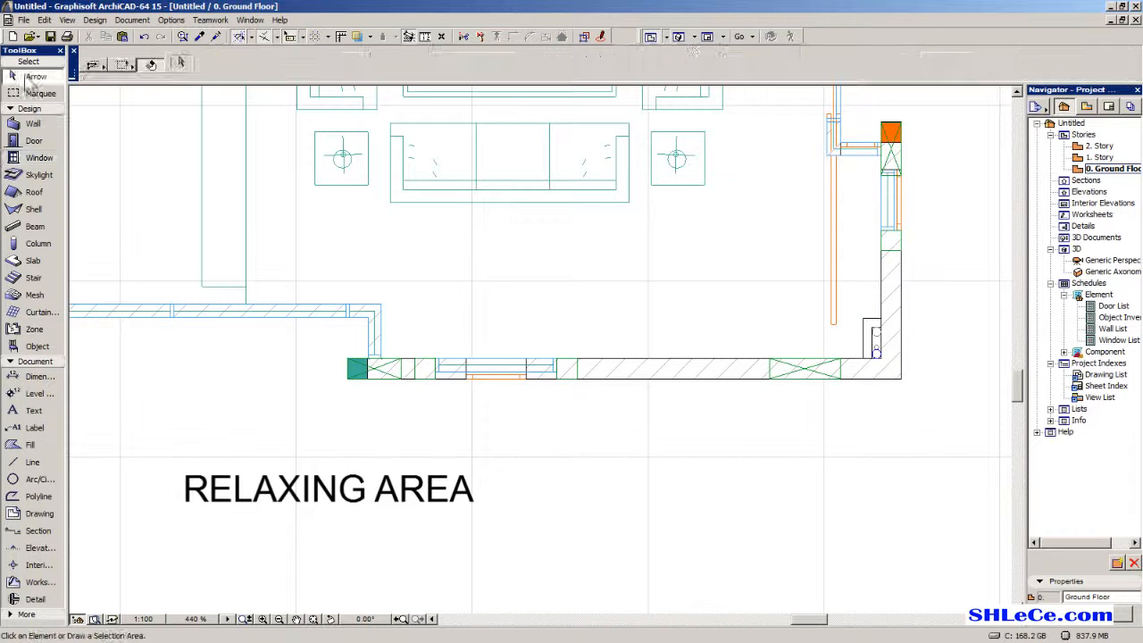
# Drag a copy of the new window to the opening's edge nearest the teal column and delete the original window.
pyautogui.scroll(3, 348, 299)
pyautogui.click(644, 500)
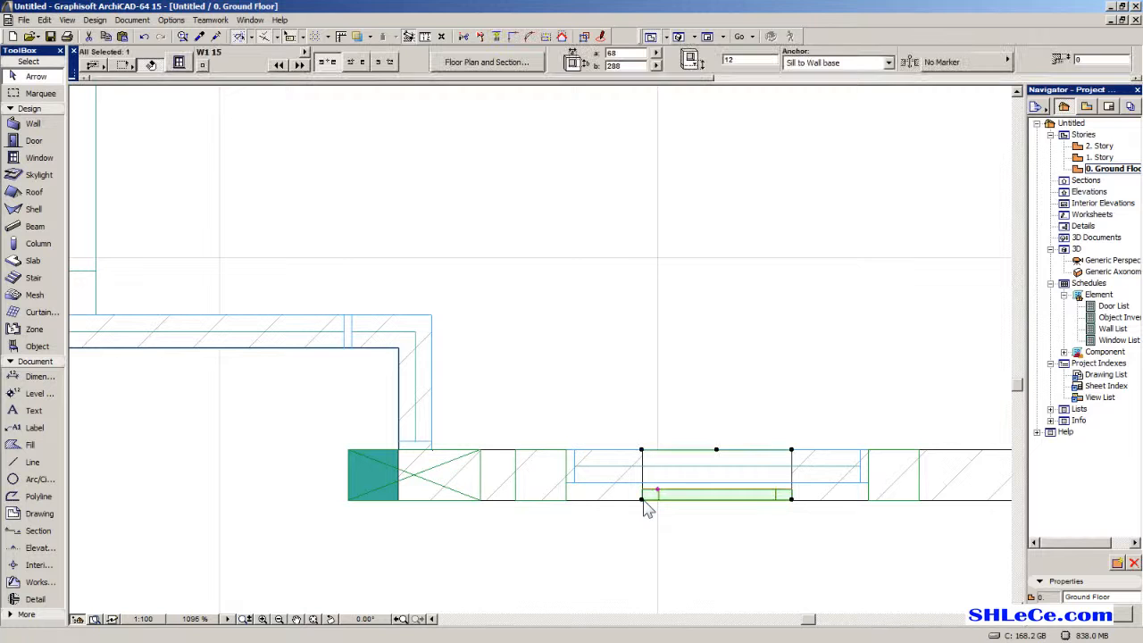
pyautogui.hotkey('ctrl', 'd')
pyautogui.click(643, 499)
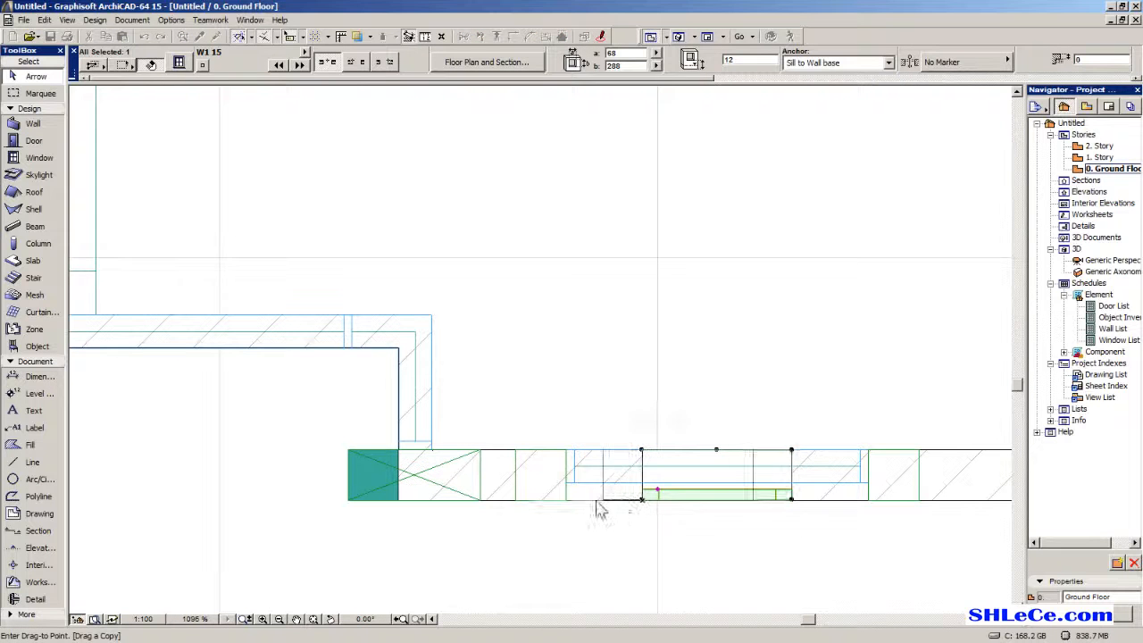
pyautogui.click(567, 499)
pyautogui.click(706, 495)
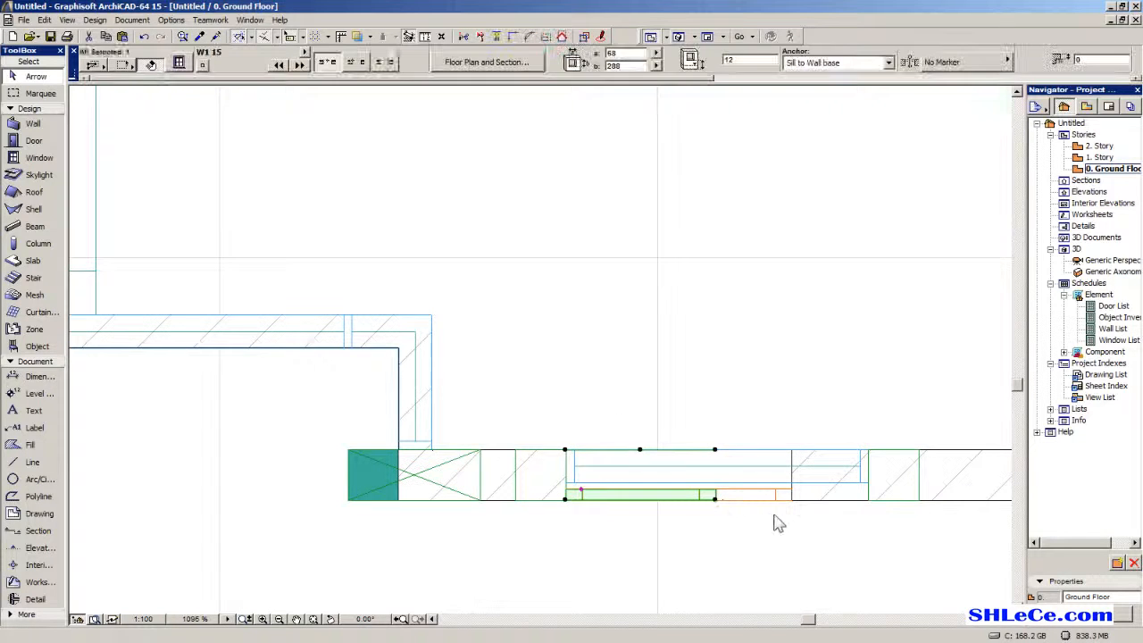
pyautogui.click(776, 500)
pyautogui.click(781, 552)
pyautogui.click(776, 500)
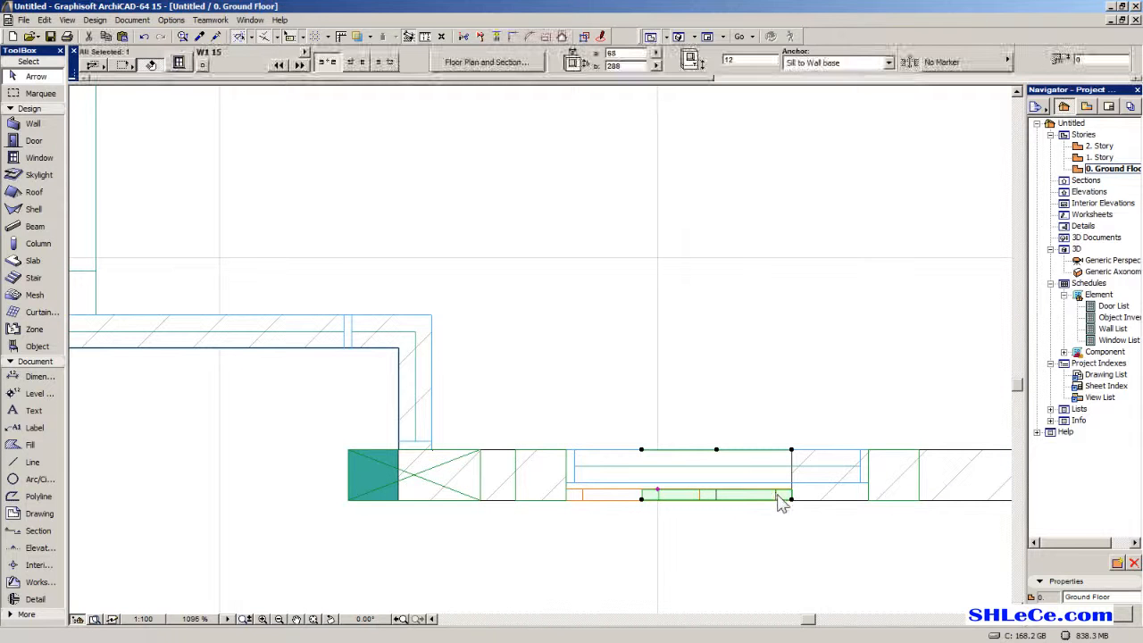
pyautogui.press('Delete')
# Stretch the window's free end to the far edge of the drawn opening in the relaxing area's wall.
pyautogui.click(721, 502)
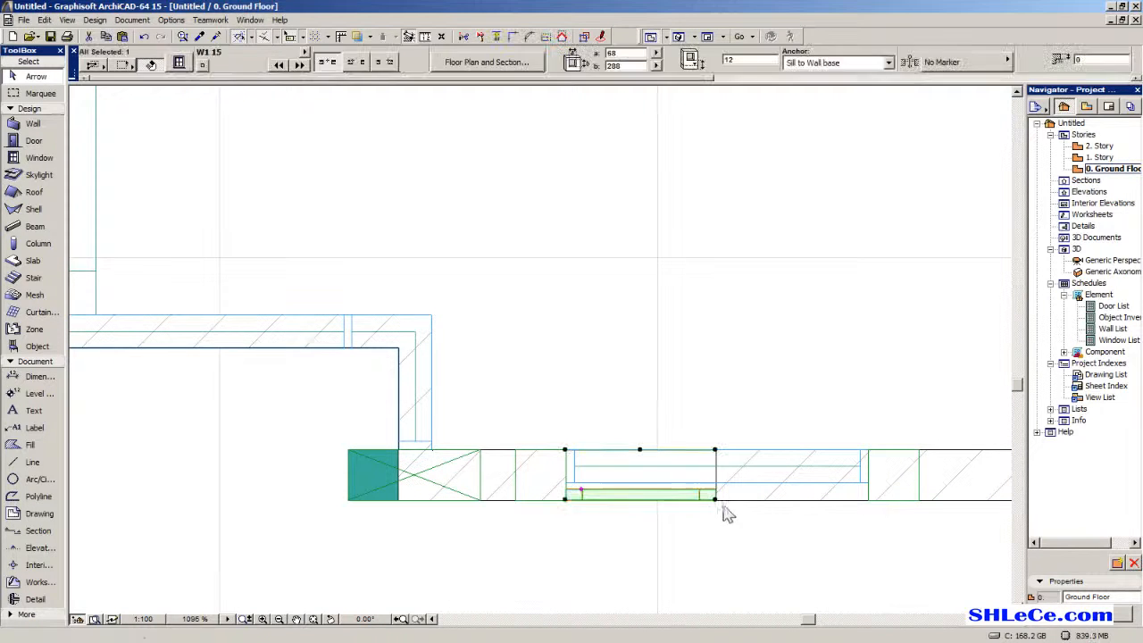
pyautogui.click(715, 499)
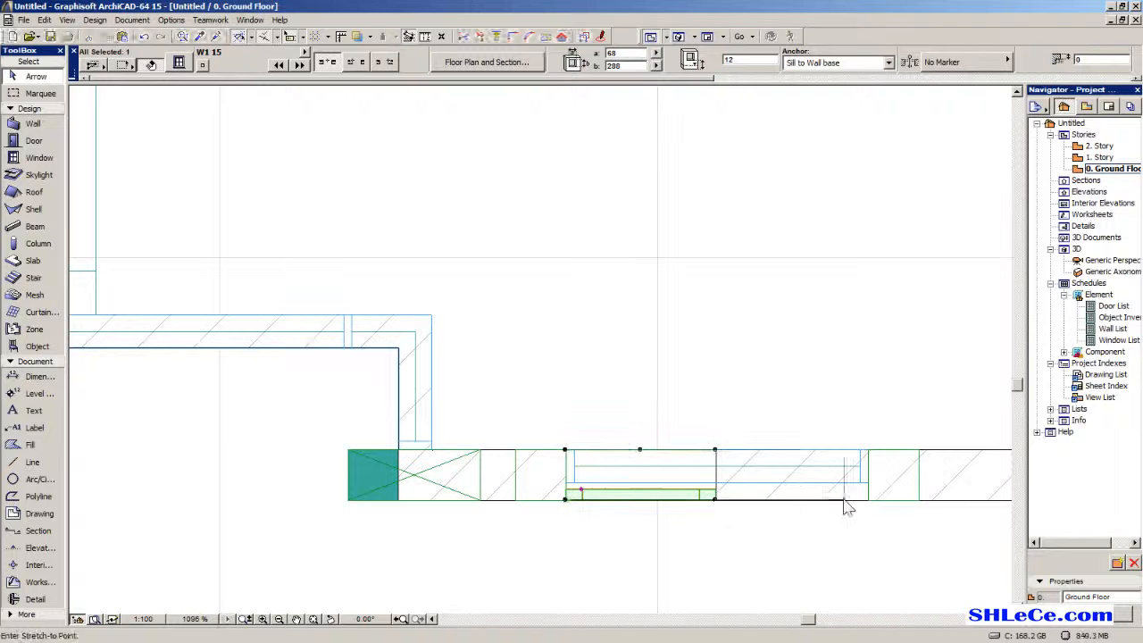
pyautogui.click(799, 566)
pyautogui.scroll(-3, 794, 569)
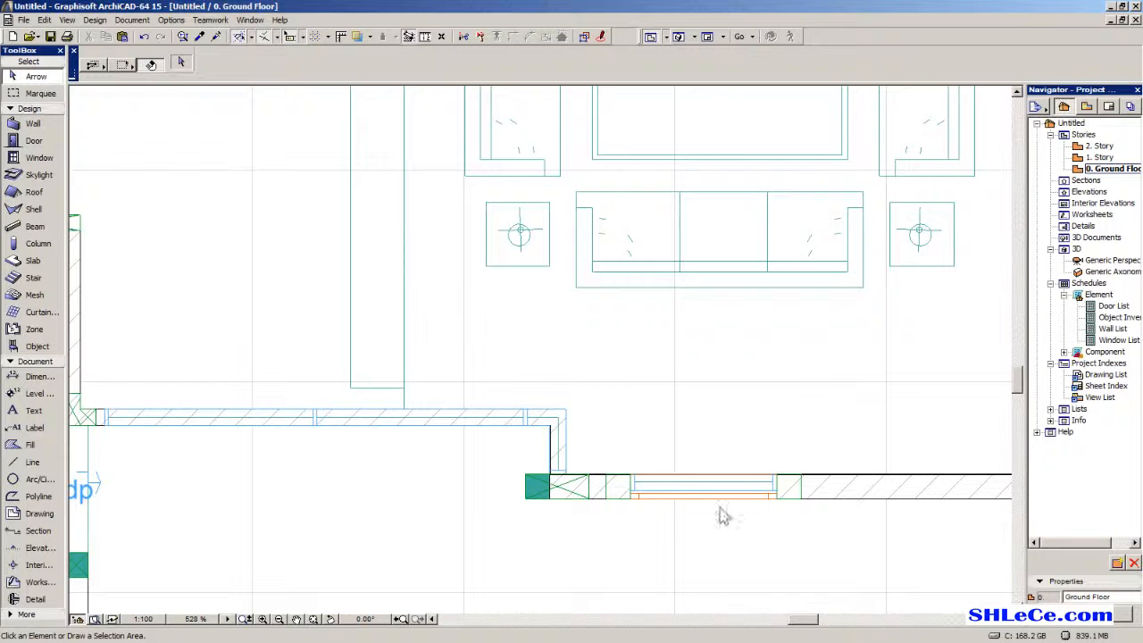
# In the generic perspective, pick up the settings of the large upper-floor window.
pyautogui.moveTo(623, 498); pyautogui.dragTo(744, 505, button='middle')
pyautogui.scroll(2, 705, 527)
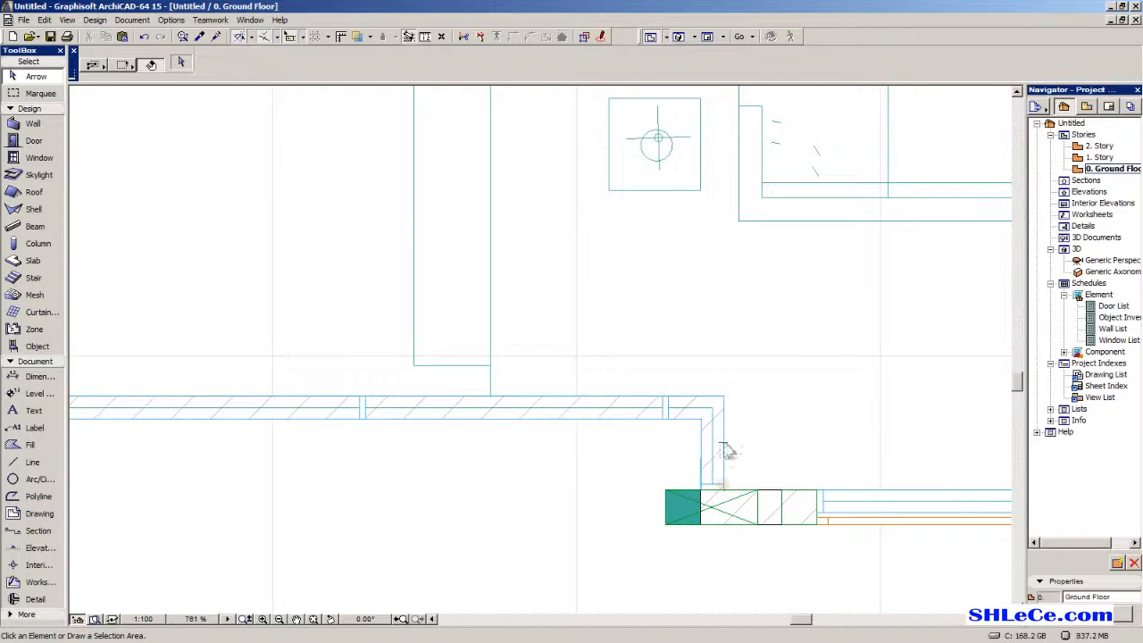
pyautogui.scroll(-3, 493, 436)
pyautogui.scroll(-3, 699, 479)
pyautogui.moveTo(794, 399); pyautogui.dragTo(589, 471, button='middle')
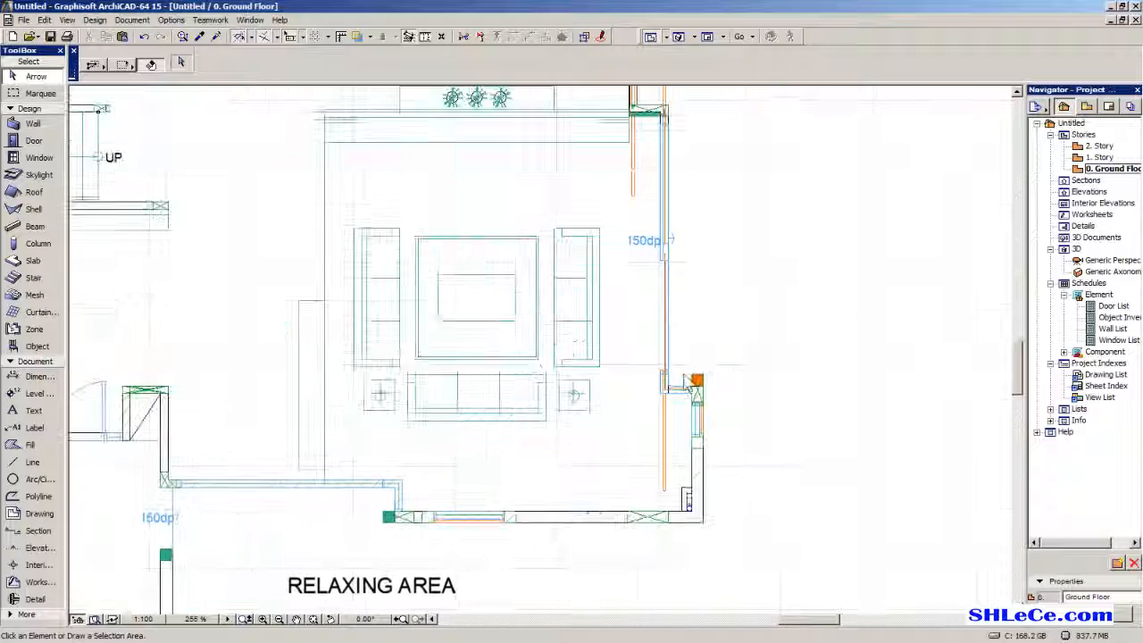
pyautogui.click(1117, 262)
pyautogui.doubleClick(1118, 263)
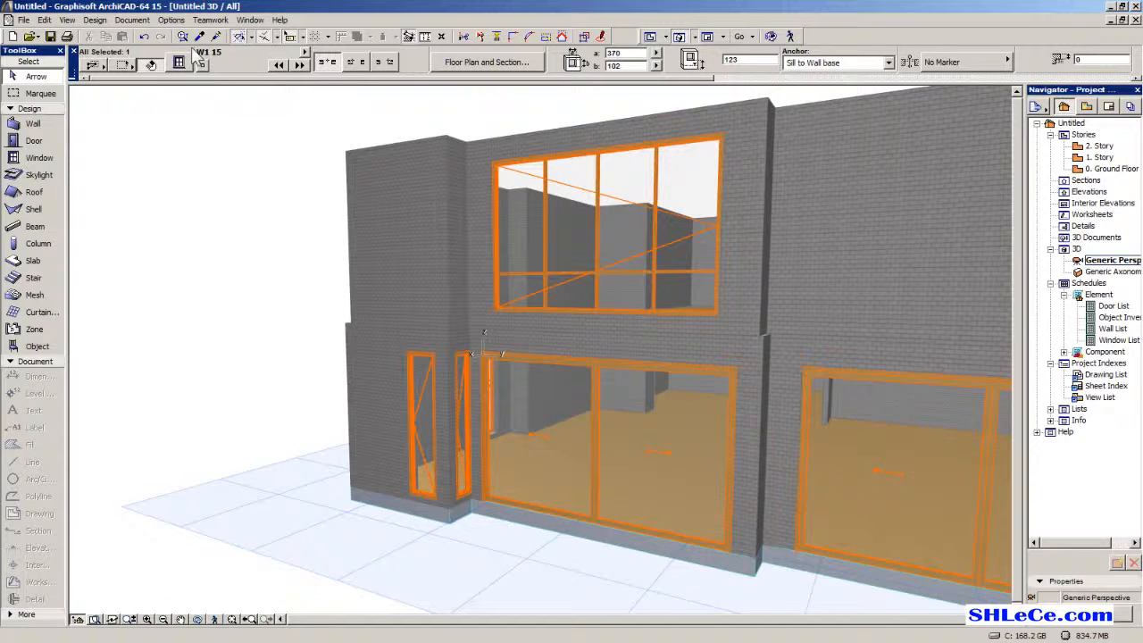
pyautogui.click(200, 37)
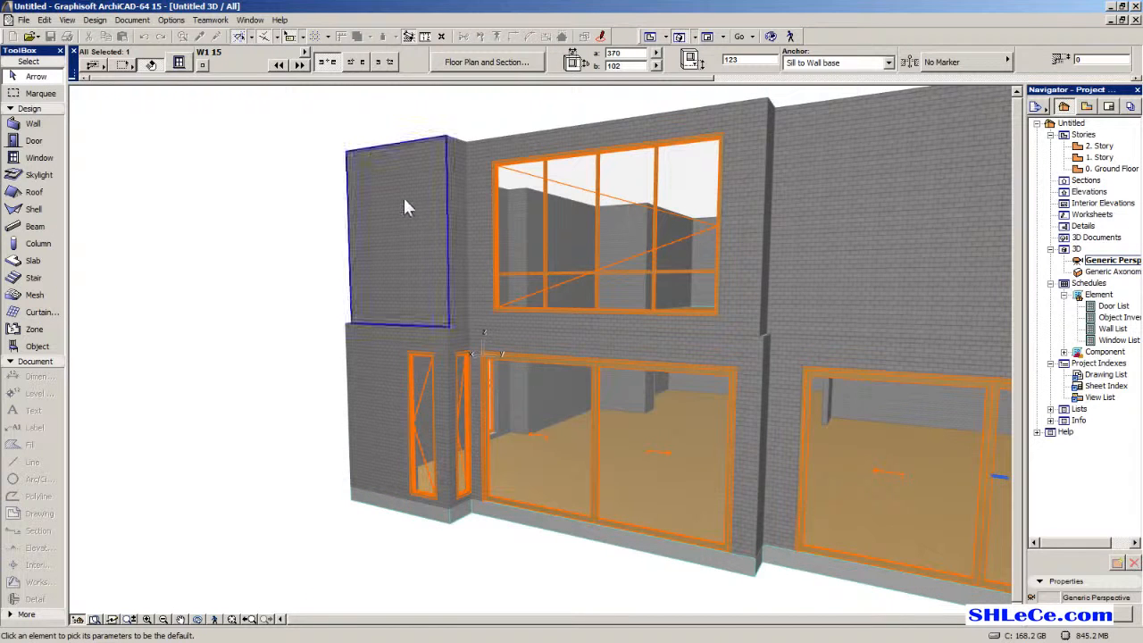
pyautogui.click(588, 221)
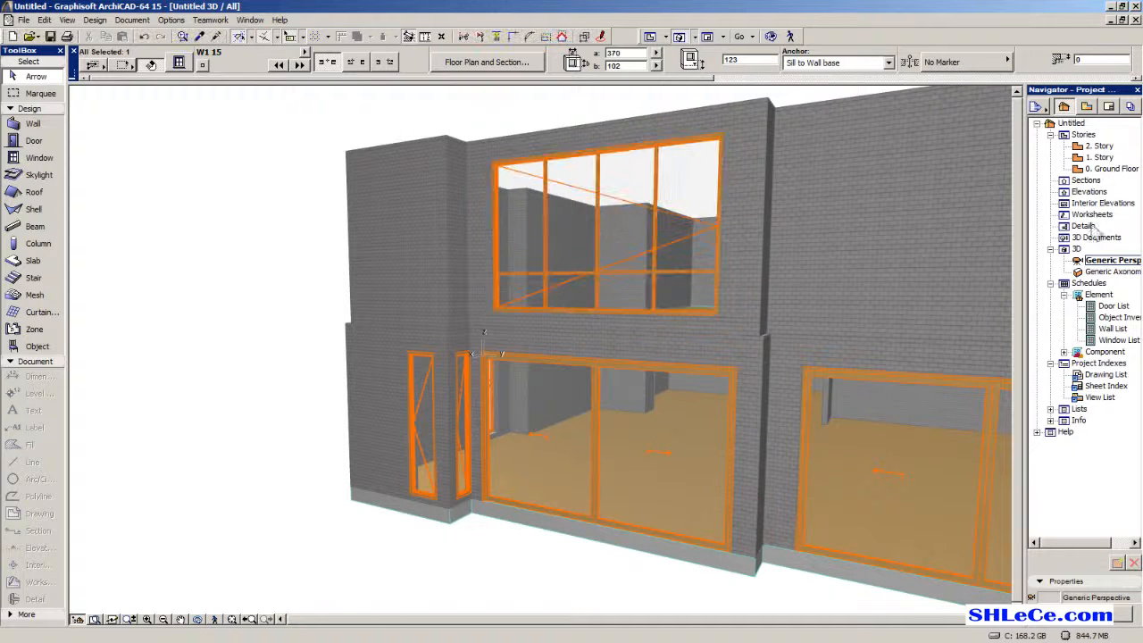
# Open the Ground Floor plan and examine the wall above the relaxing area and the short return wall beside the orange column.
pyautogui.doubleClick(1112, 168)
pyautogui.moveTo(268, 538); pyautogui.dragTo(644, 448, button='middle')
pyautogui.scroll(5, 644, 448)
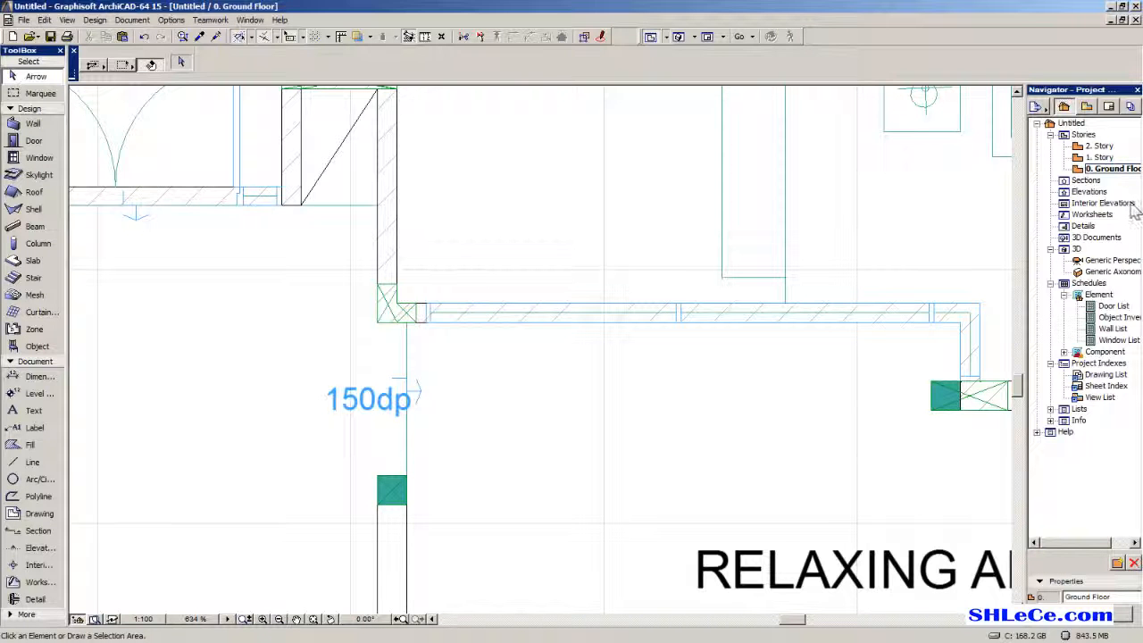
pyautogui.moveTo(685, 283); pyautogui.dragTo(477, 301, button='middle')
pyautogui.click(49, 160)
pyautogui.press('Escape')
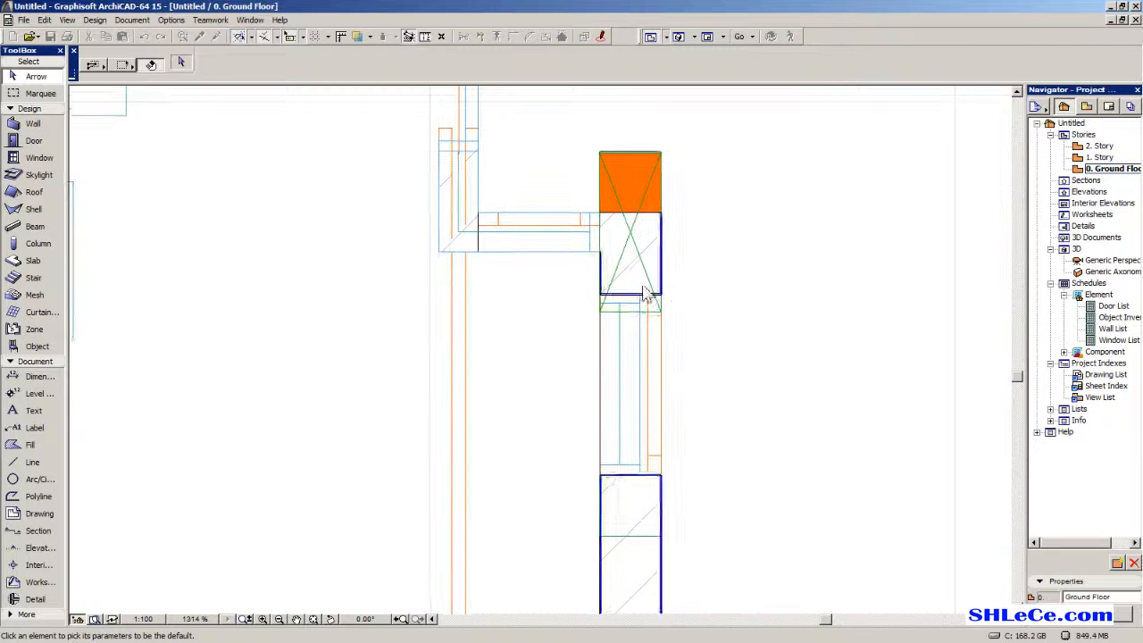
pyautogui.scroll(-5, 629, 313)
pyautogui.moveTo(621, 222); pyautogui.dragTo(616, 497, button='middle')
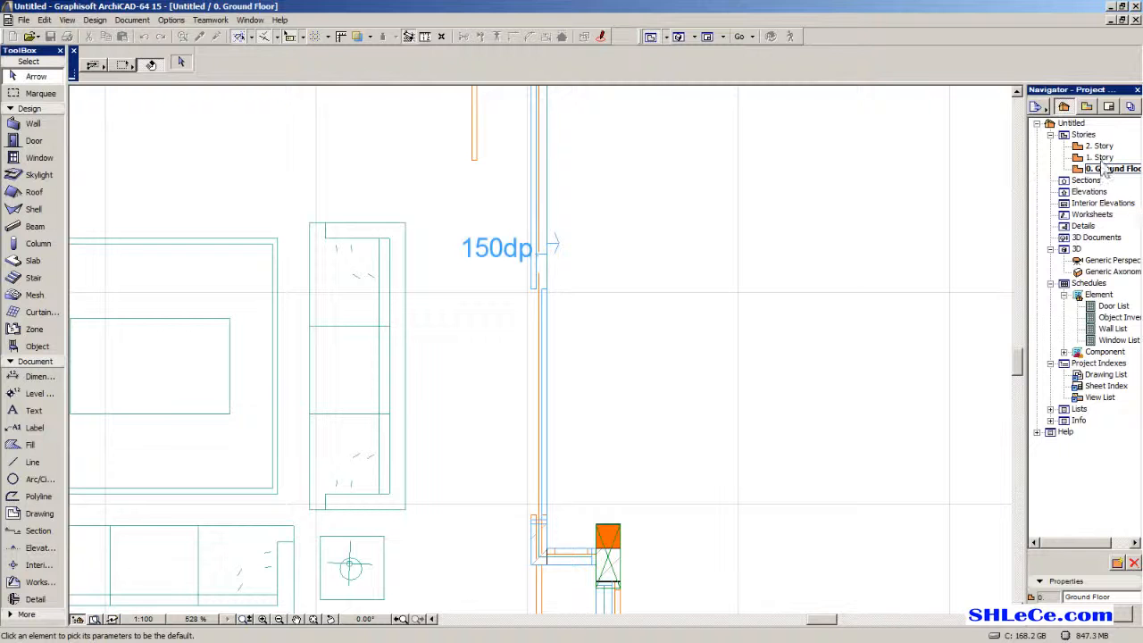
pyautogui.moveTo(688, 379); pyautogui.dragTo(614, 381, button='middle')
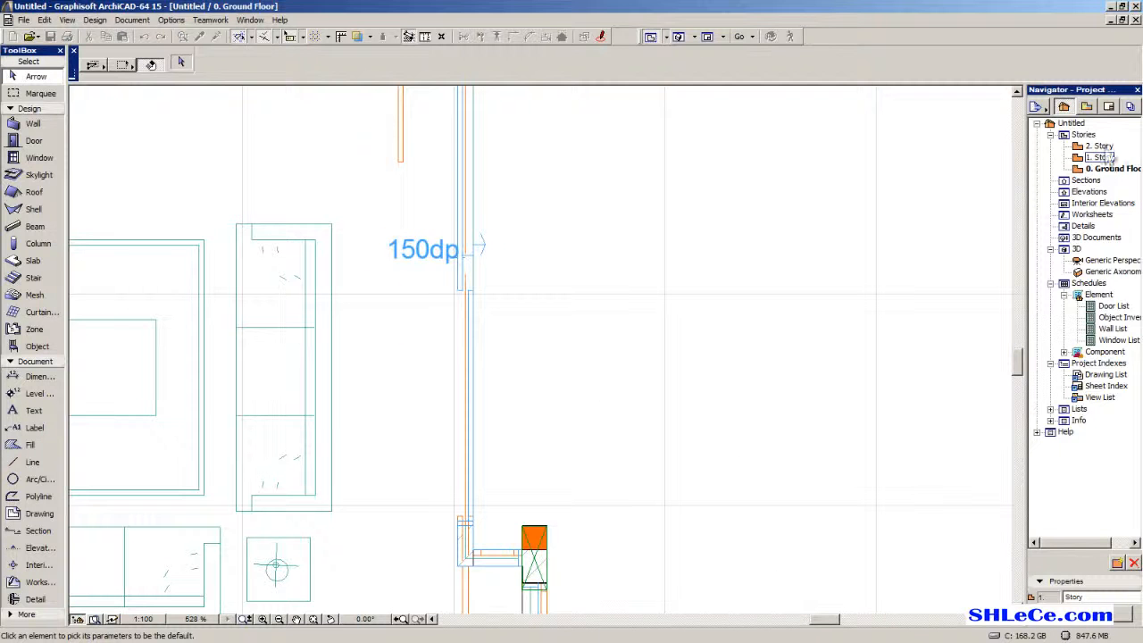
# Open the 1. Story plan and pick up the settings of the 427 by 278 window in the long outer wall.
pyautogui.rightClick(675, 248)
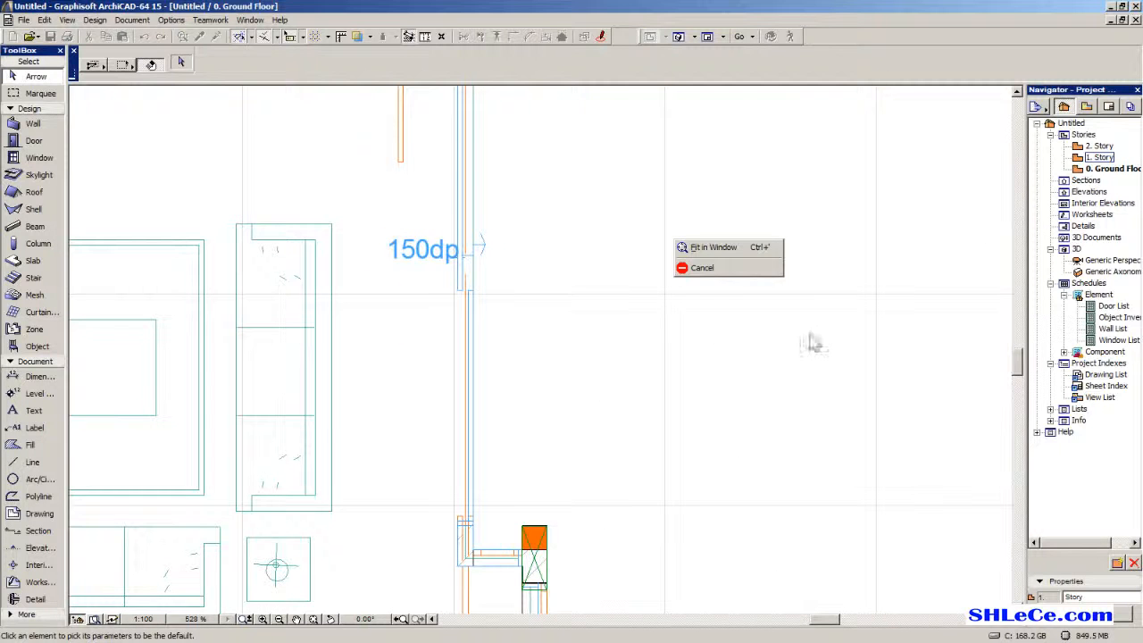
pyautogui.click(732, 267)
pyautogui.moveTo(459, 316); pyautogui.dragTo(458, 321, button='middle')
pyautogui.click(201, 37)
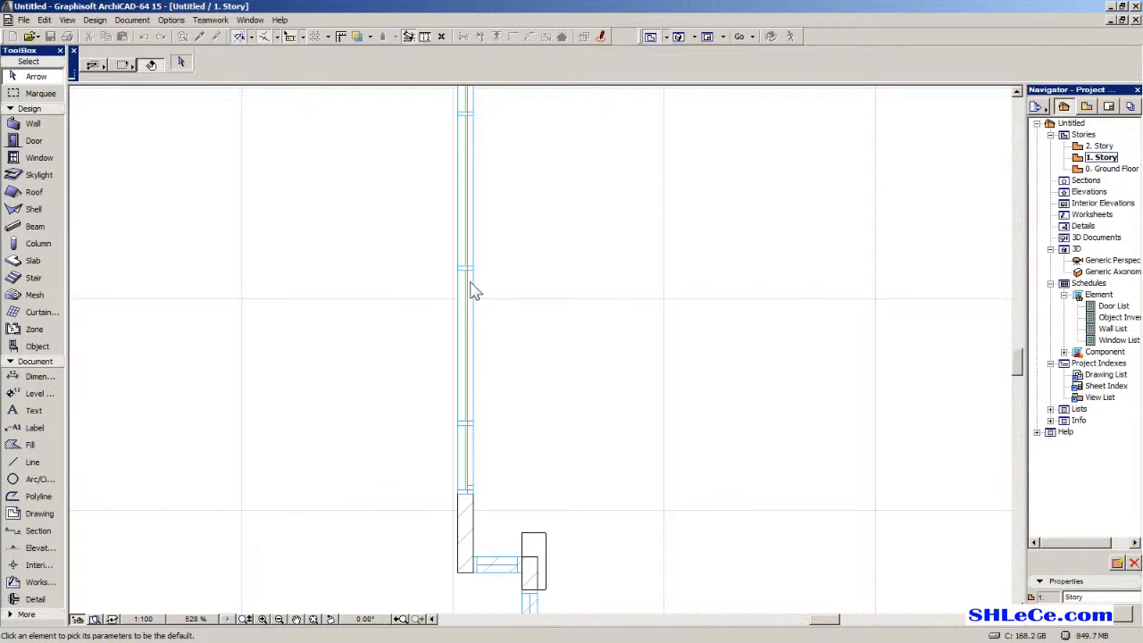
pyautogui.scroll(5, 492, 335)
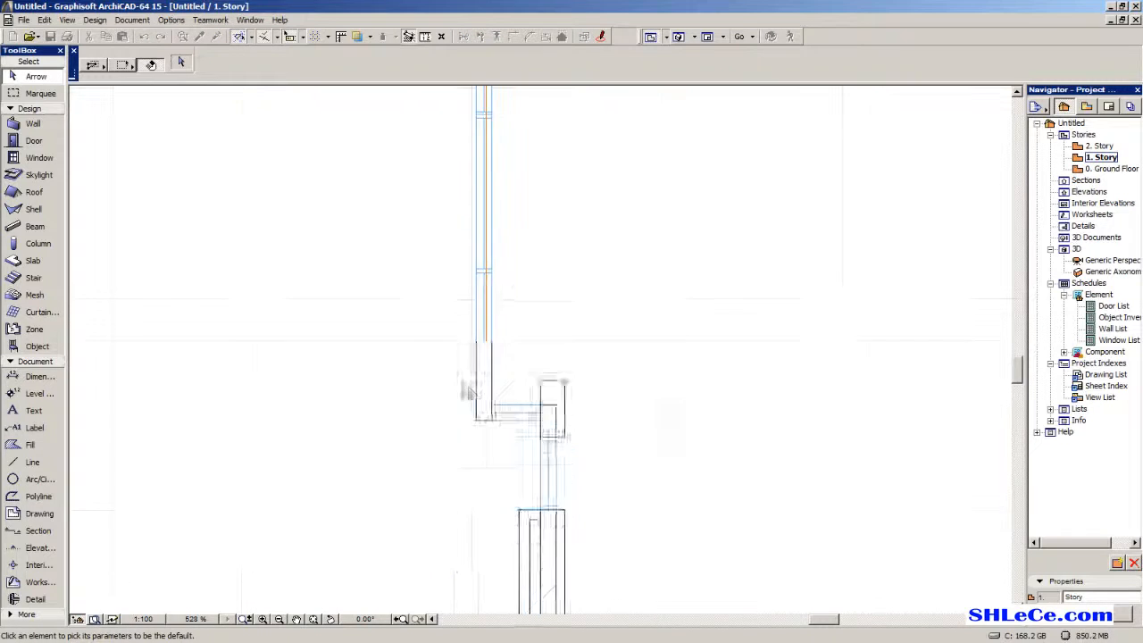
pyautogui.click(536, 273)
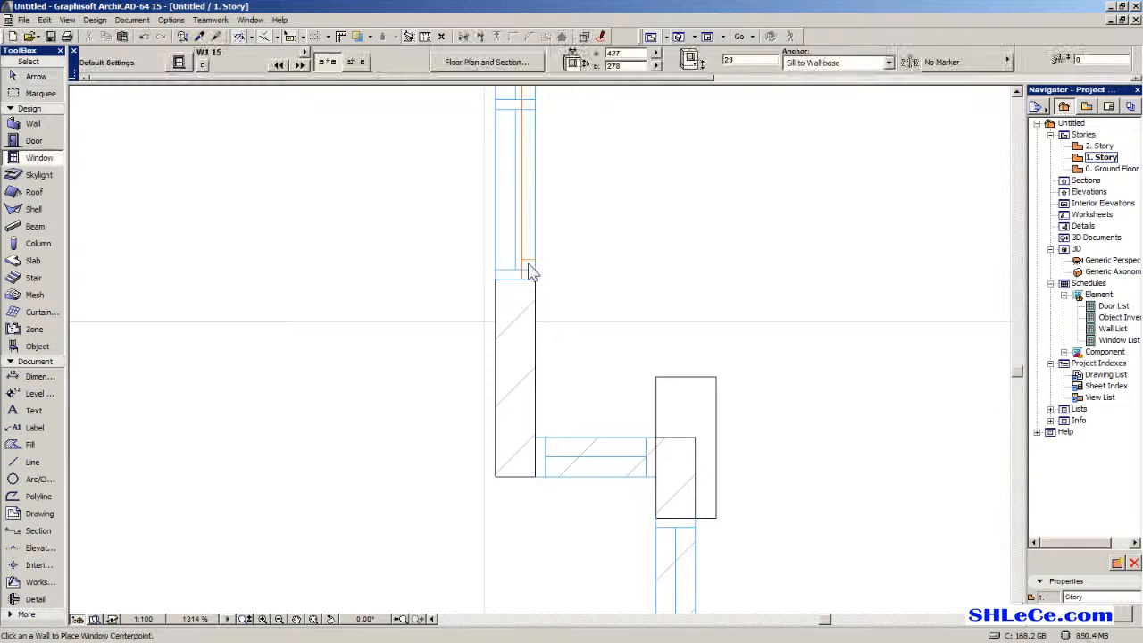
# Place the 427 by 278 window at the centre of the long wall above the relaxing area on the Ground Floor plan.
pyautogui.doubleClick(1112, 168)
pyautogui.scroll(-7, 489, 447)
pyautogui.scroll(3, 457, 283)
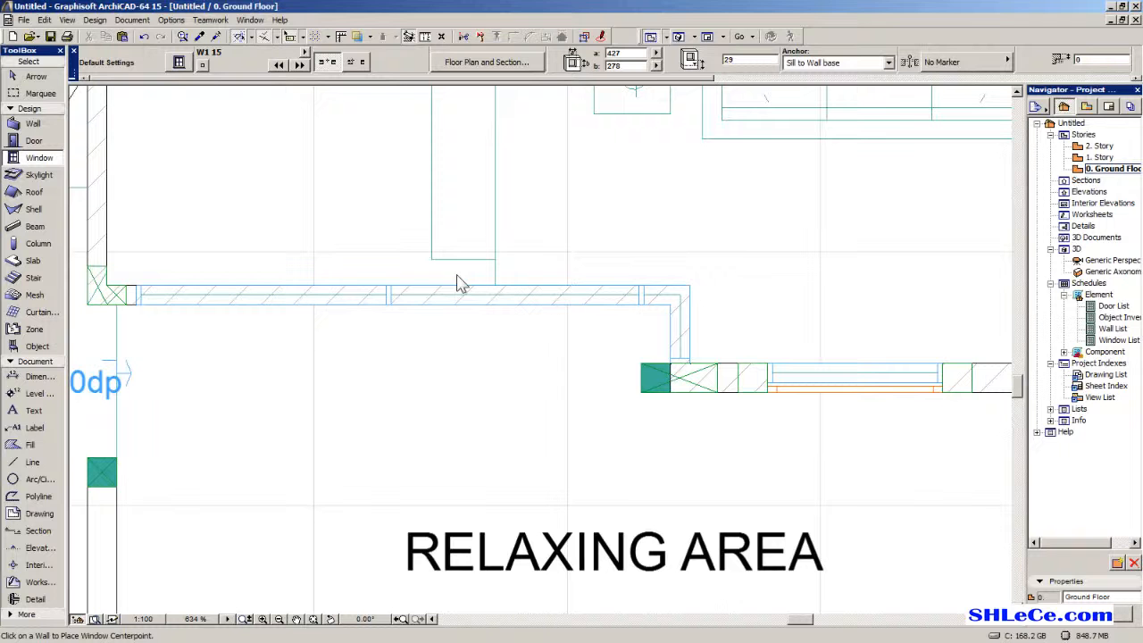
pyautogui.click(392, 296)
pyautogui.click(388, 330)
# Pick up the settings of the narrow 46-wide window in the short return wall beside the orange column.
pyautogui.moveTo(443, 362); pyautogui.dragTo(361, 368, button='middle')
pyautogui.moveTo(637, 323); pyautogui.dragTo(228, 320, button='middle')
pyautogui.scroll(5, 502, 330)
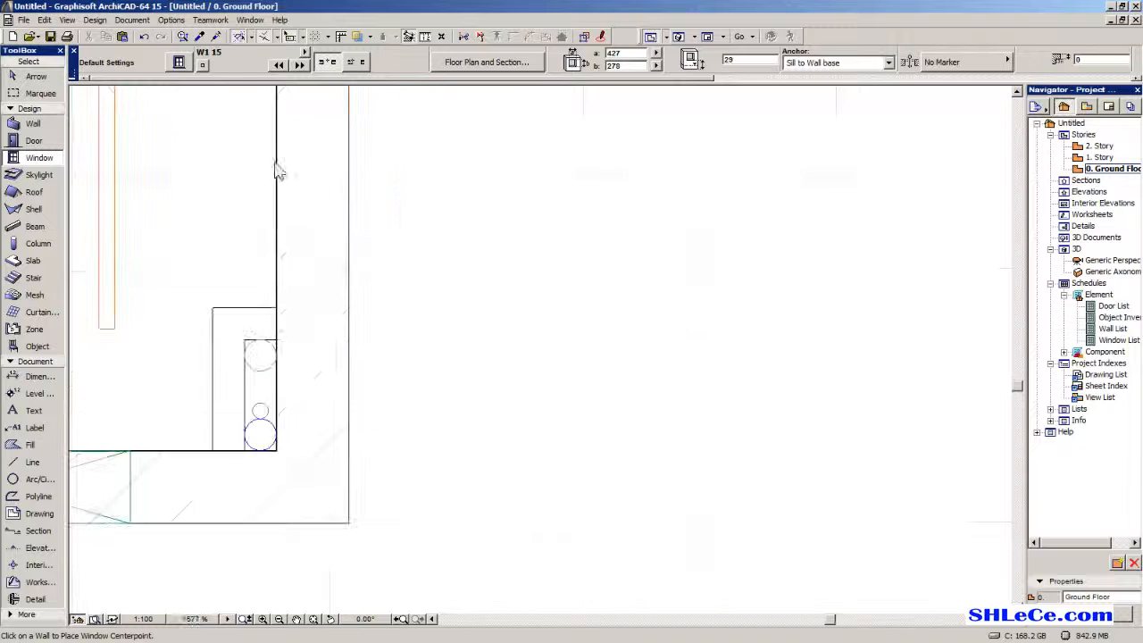
pyautogui.click(201, 38)
pyautogui.moveTo(344, 161); pyautogui.dragTo(356, 419, button='middle')
pyautogui.moveTo(375, 269); pyautogui.dragTo(398, 442, button='middle')
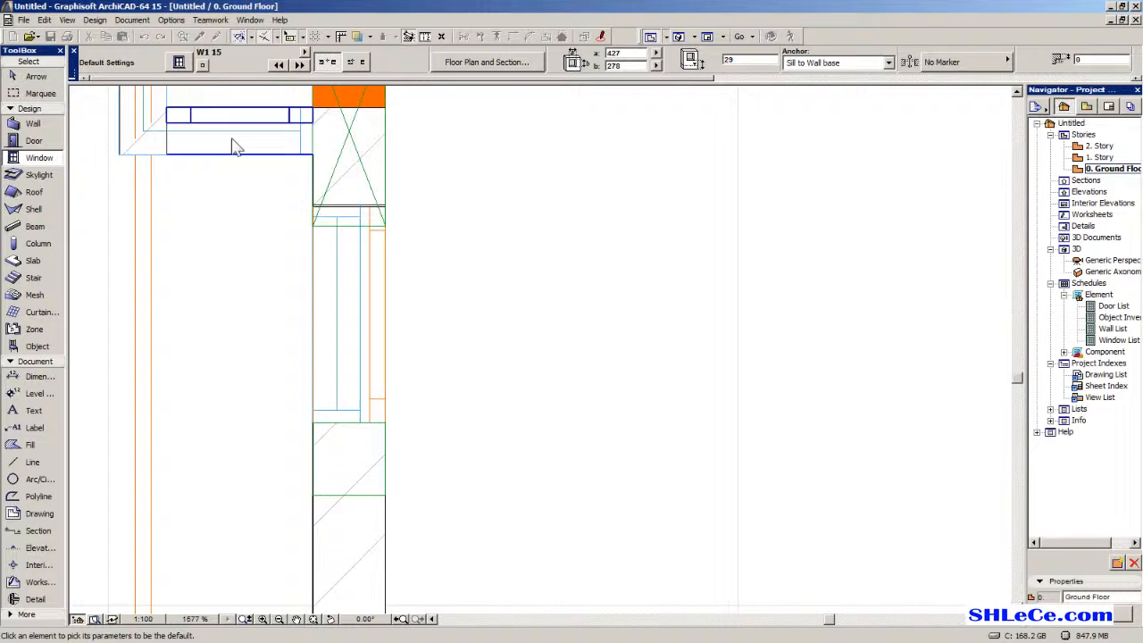
pyautogui.moveTo(272, 126); pyautogui.dragTo(319, 188, button='middle')
pyautogui.click(336, 184)
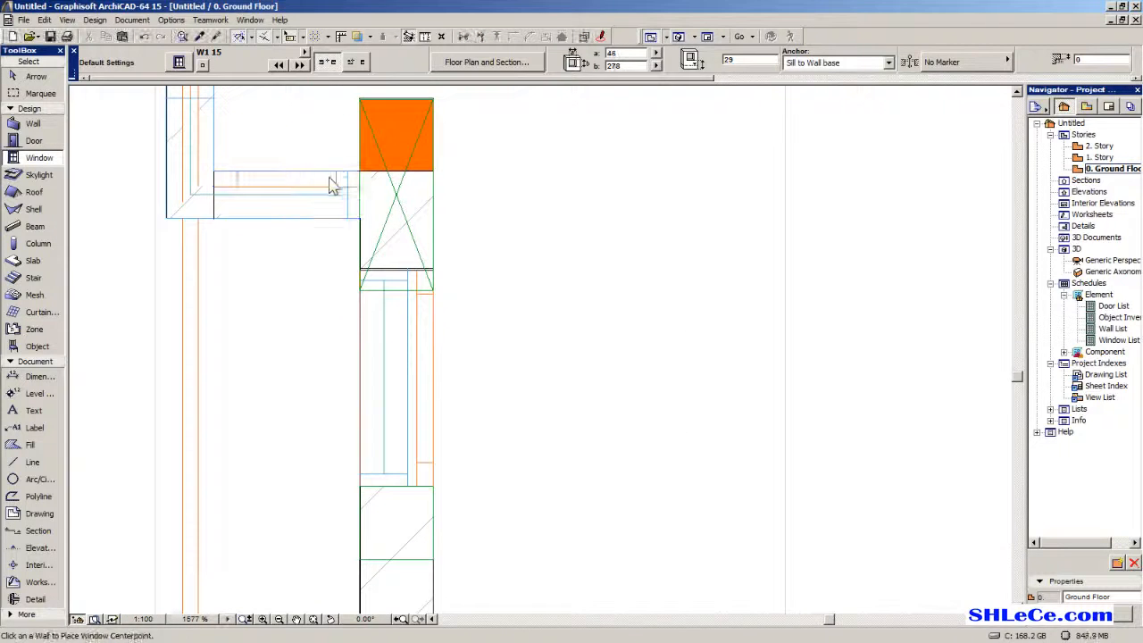
# Place the 46 by 288 window in the short return wall beside the teal column above the relaxing area, and leave the Window tool.
pyautogui.scroll(-5, 338, 184)
pyautogui.moveTo(478, 406); pyautogui.dragTo(816, 301, button='middle')
pyautogui.moveTo(178, 571); pyautogui.dragTo(729, 479, button='middle')
pyautogui.scroll(5, 612, 233)
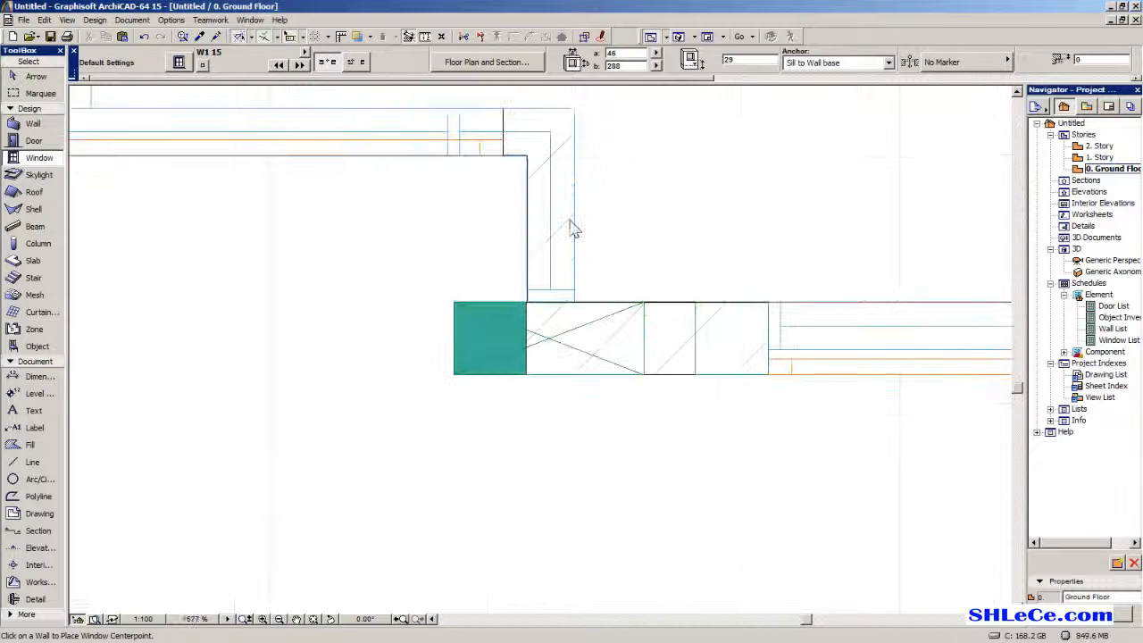
pyautogui.click(576, 230)
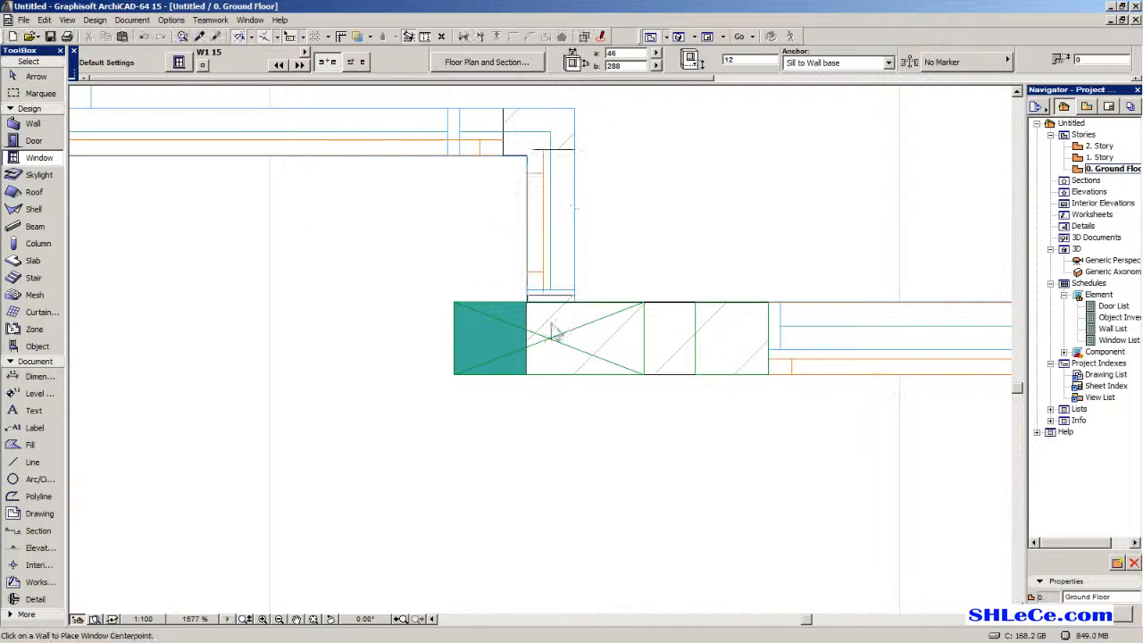
pyautogui.scroll(2, 516, 268)
pyautogui.click(36, 82)
pyautogui.moveTo(438, 227); pyautogui.dragTo(413, 320, button='middle')
pyautogui.click(544, 192)
pyautogui.click(691, 189)
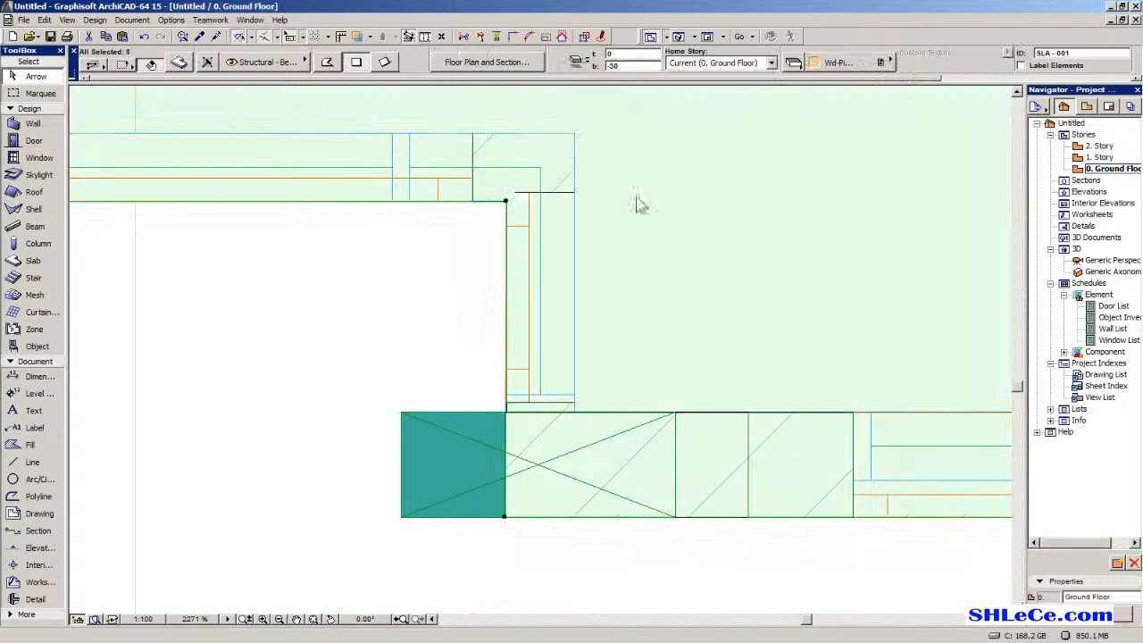
pyautogui.click(411, 289)
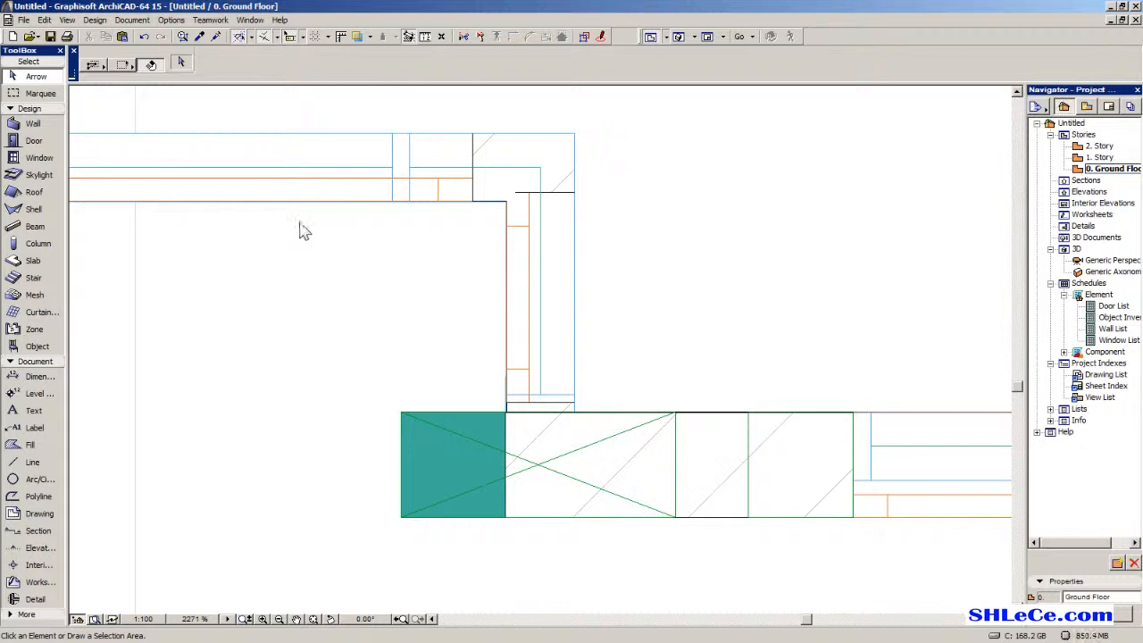
# Move the narrow window along the return wall so its lower corner meets the face of the wall with the teal column.
pyautogui.click(528, 234)
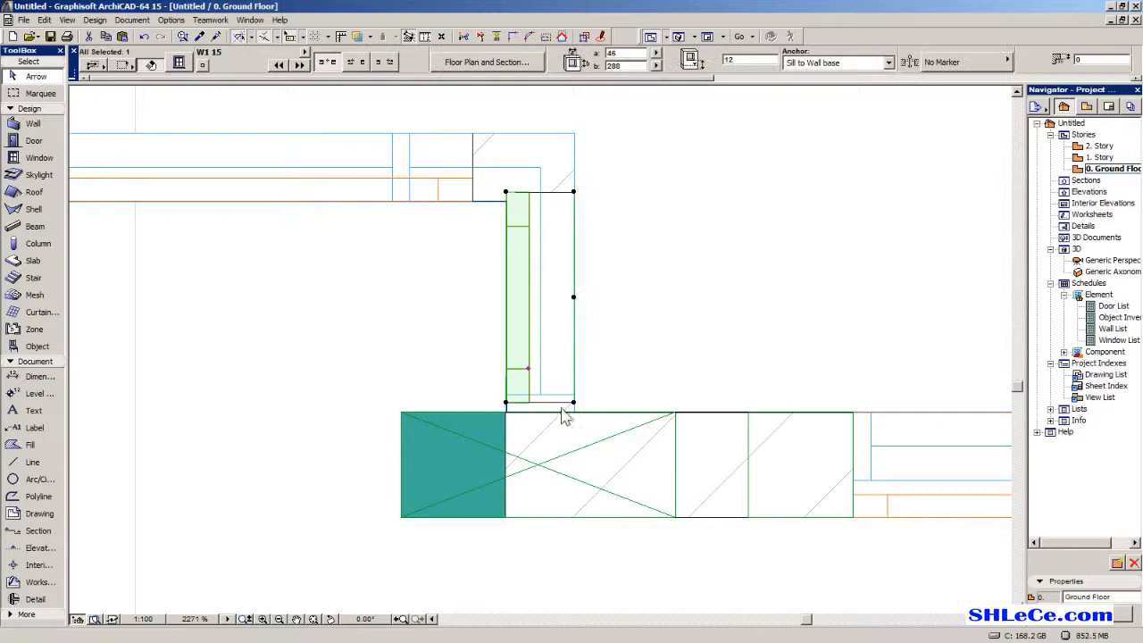
pyautogui.scroll(1, 577, 367)
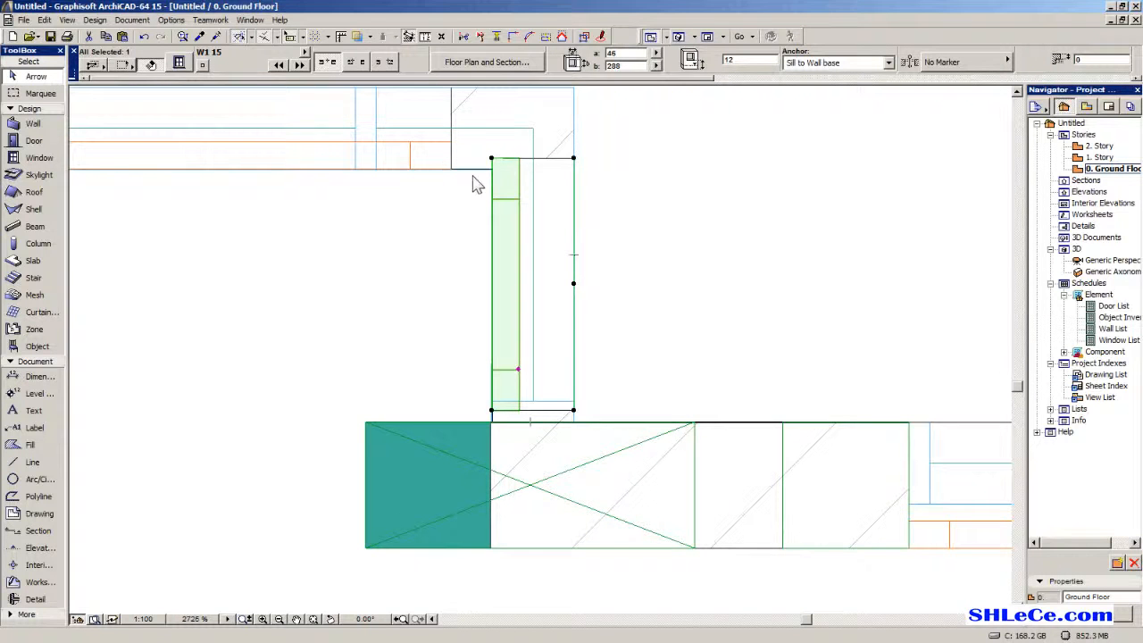
pyautogui.moveTo(492, 165); pyautogui.dragTo(533, 253, button='middle')
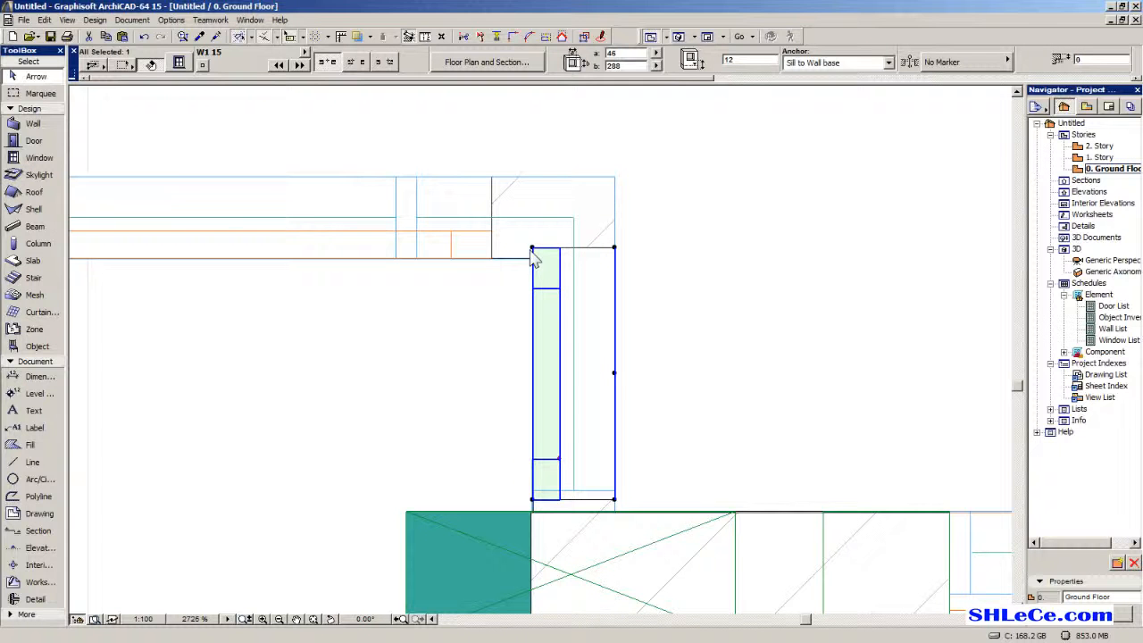
pyautogui.scroll(3, 555, 473)
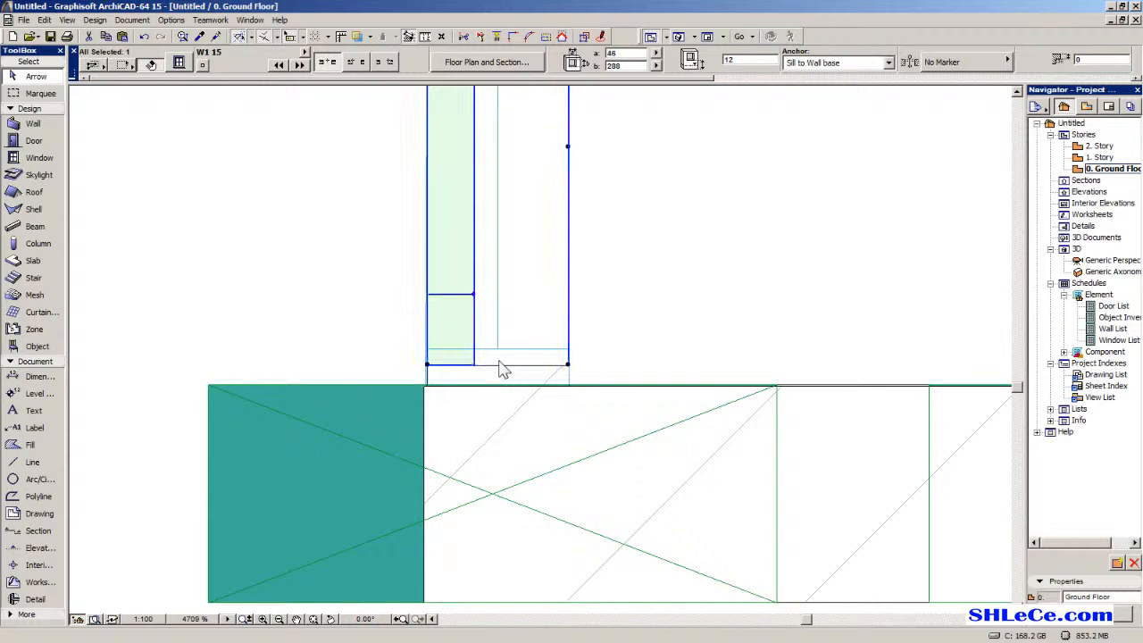
pyautogui.hotkey('ctrl', 'd')
pyautogui.click(568, 365)
pyautogui.click(569, 386)
pyautogui.scroll(-4, 562, 386)
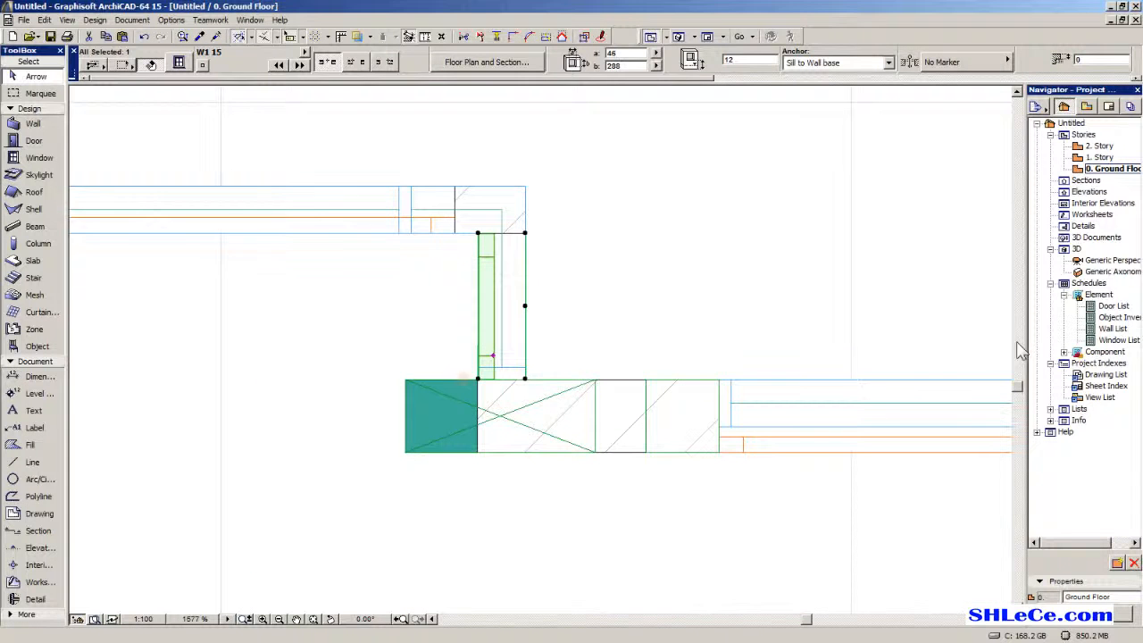
# Open the Generic Perspective view and examine the building's corner and side walls in 3D.
pyautogui.doubleClick(1107, 259)
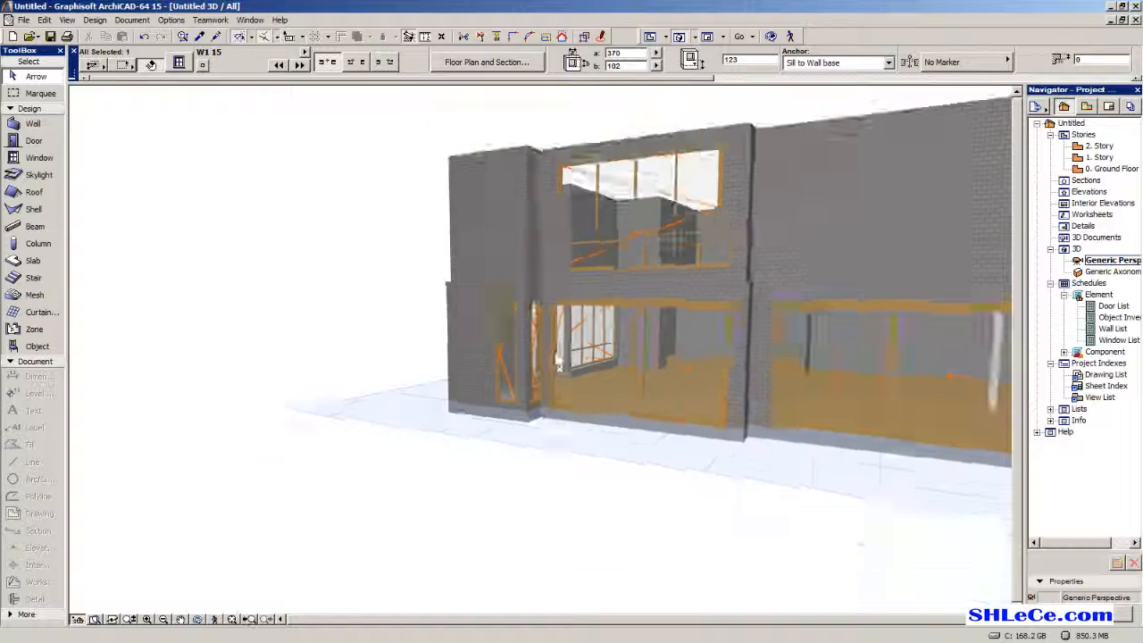
pyautogui.keyDown('shift'); pyautogui.moveTo(560, 362); pyautogui.dragTo(880, 391, button='middle'); pyautogui.keyUp('shift')
pyautogui.scroll(1, 801, 363)
pyautogui.keyDown('shift'); pyautogui.moveTo(755, 358); pyautogui.dragTo(760, 312, button='middle'); pyautogui.keyUp('shift')
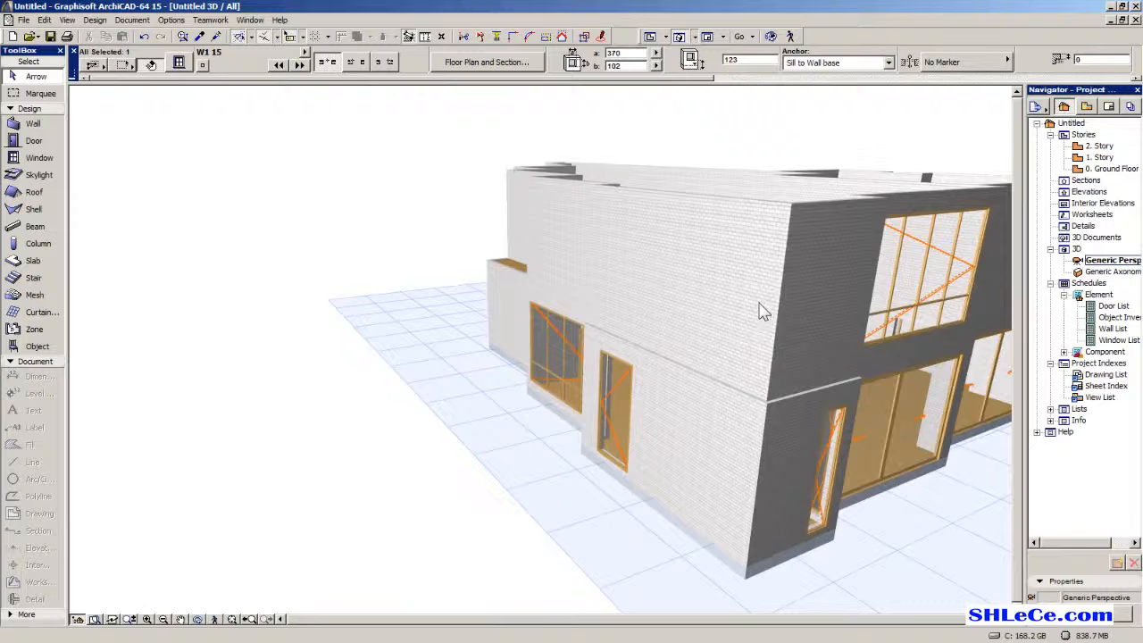
# Return to the Ground Floor plan and examine the wall with the double entrance door and its adjoining rooms.
pyautogui.click(1116, 169)
pyautogui.doubleClick(1116, 169)
pyautogui.scroll(-3, 612, 441)
pyautogui.moveTo(495, 429); pyautogui.dragTo(706, 406, button='middle')
pyautogui.moveTo(489, 377); pyautogui.dragTo(713, 410, button='middle')
pyautogui.scroll(-2, 630, 406)
pyautogui.moveTo(629, 405); pyautogui.dragTo(757, 415, button='middle')
pyautogui.scroll(-2, 714, 413)
pyautogui.scroll(2, 479, 319)
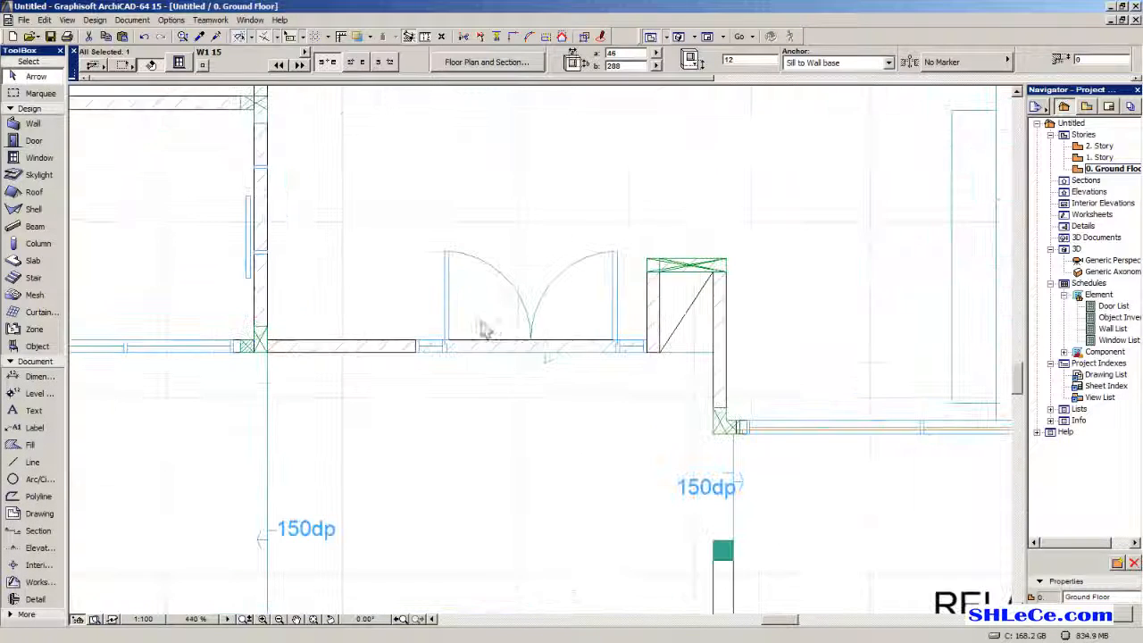
pyautogui.scroll(2, 643, 349)
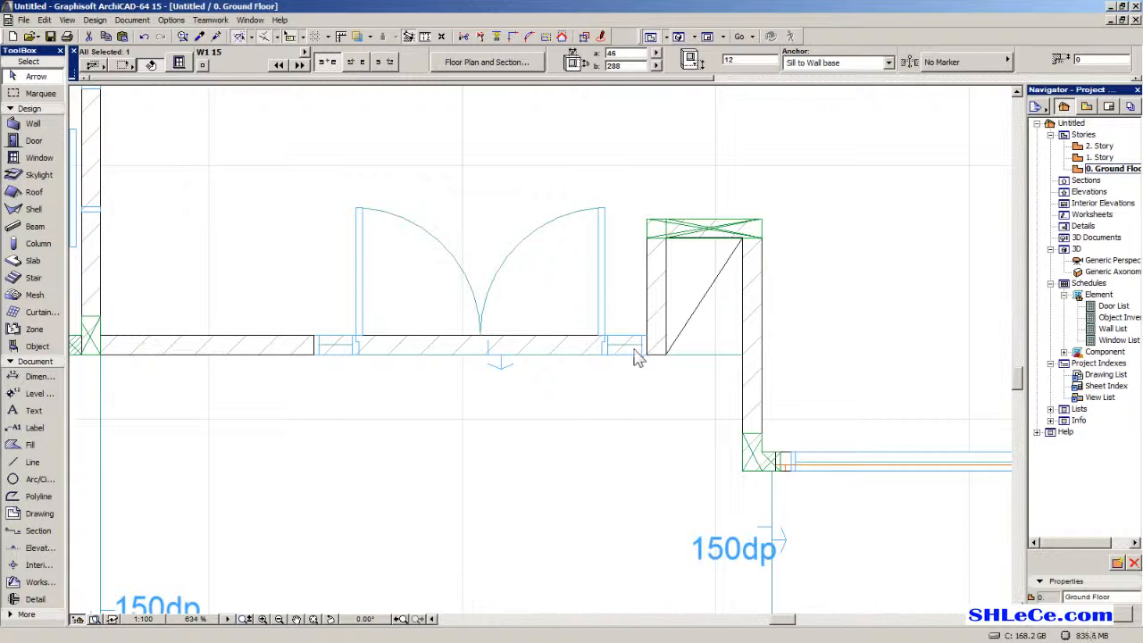
pyautogui.moveTo(630, 387); pyautogui.dragTo(640, 426, button='middle')
pyautogui.scroll(-4, 641, 433)
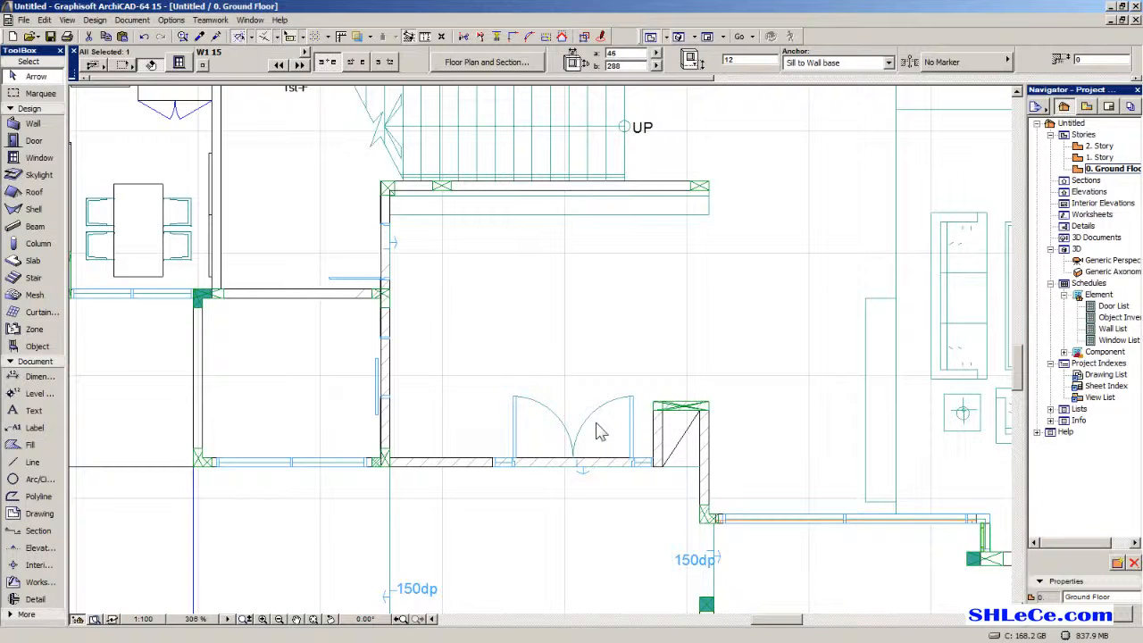
# Examine the Ground Floor layout around the staircase, the lounge seating, the kitchen and the round dining table.
pyautogui.moveTo(598, 328); pyautogui.dragTo(456, 367, button='middle')
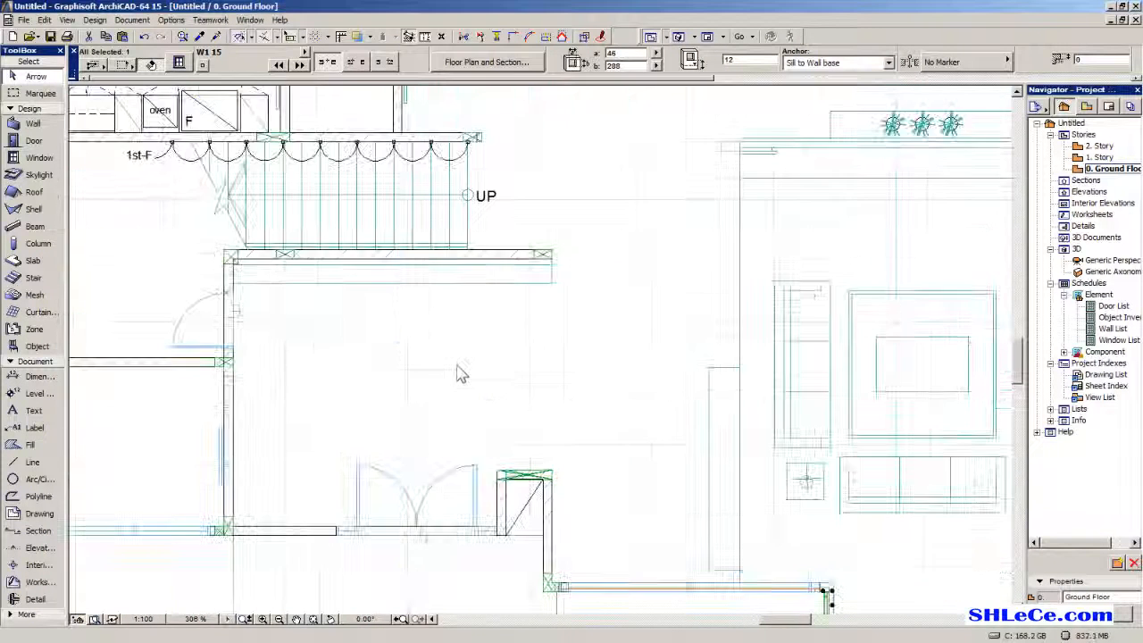
pyautogui.moveTo(442, 518); pyautogui.dragTo(299, 489, button='middle')
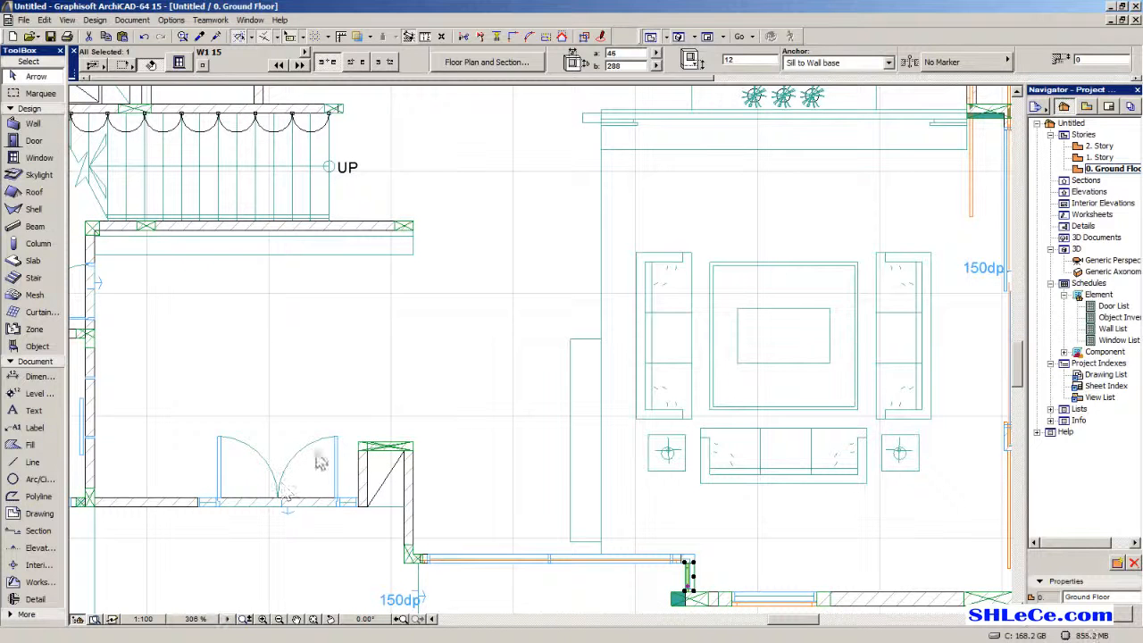
pyautogui.moveTo(625, 342); pyautogui.dragTo(294, 357, button='middle')
pyautogui.scroll(-2, 239, 332)
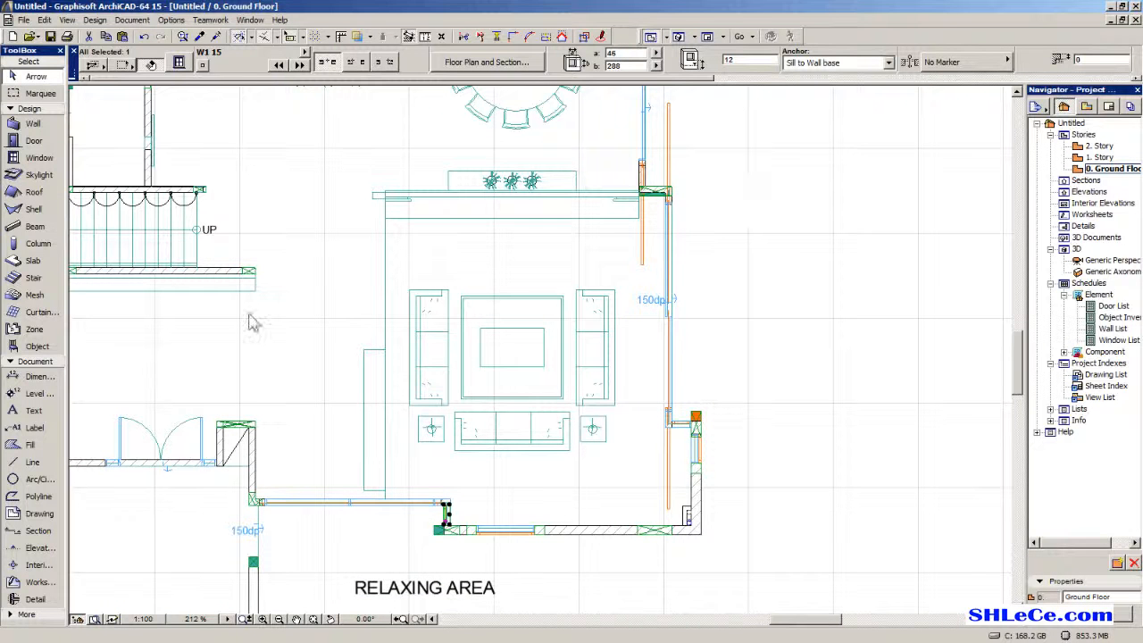
pyautogui.moveTo(290, 305); pyautogui.dragTo(458, 356, button='middle')
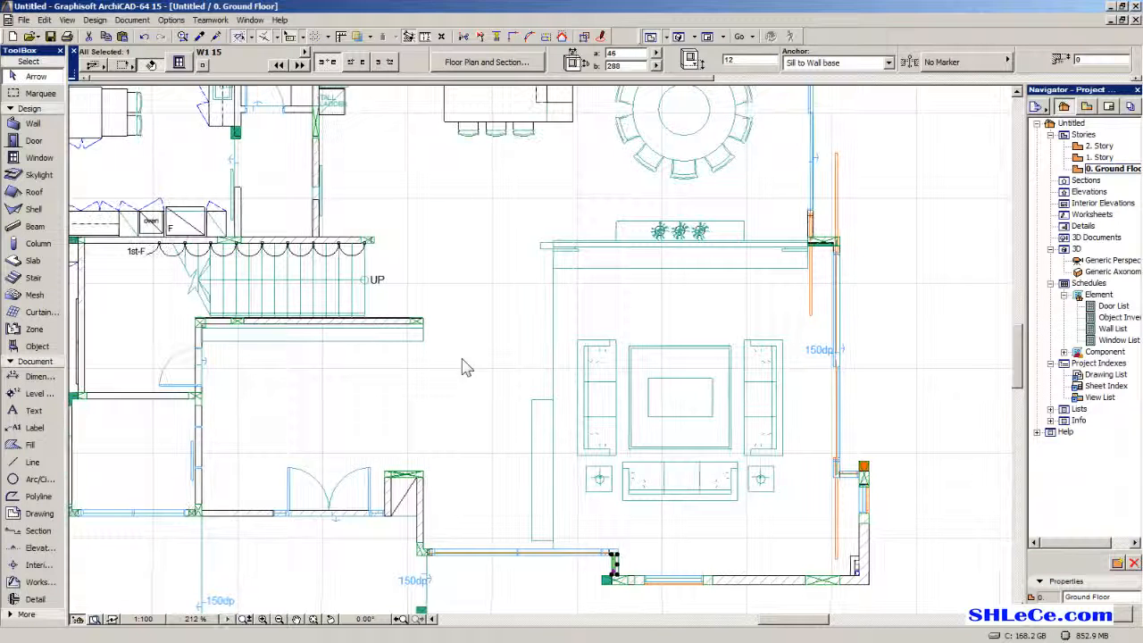
pyautogui.moveTo(259, 425); pyautogui.dragTo(354, 442, button='middle')
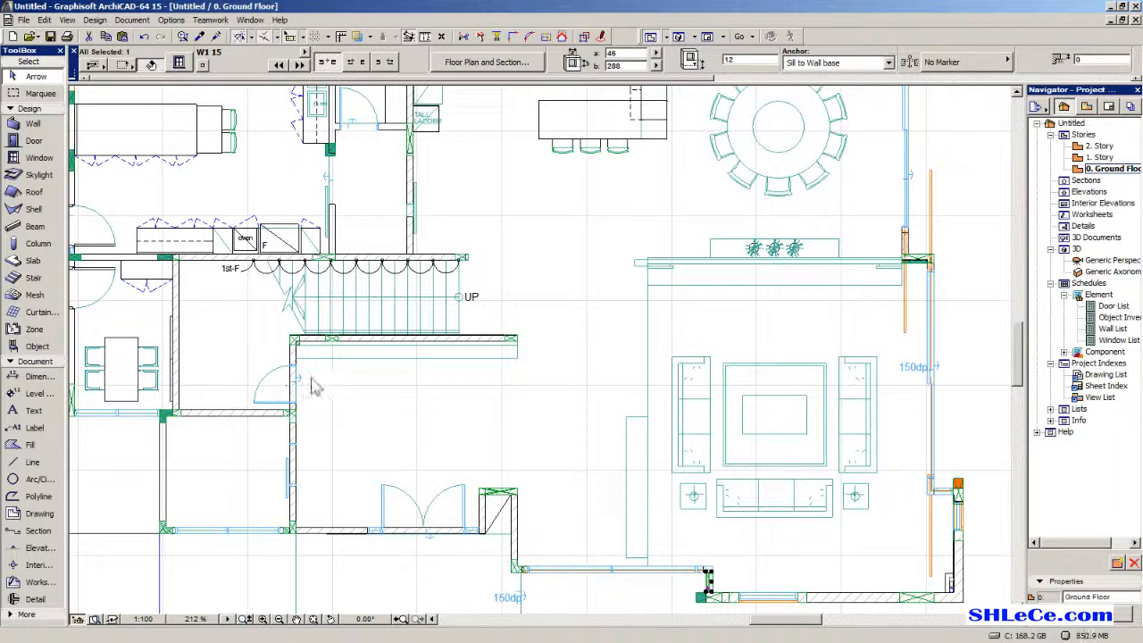
pyautogui.moveTo(420, 317); pyautogui.dragTo(367, 402, button='middle')
pyautogui.moveTo(471, 256); pyautogui.dragTo(445, 404, button='middle')
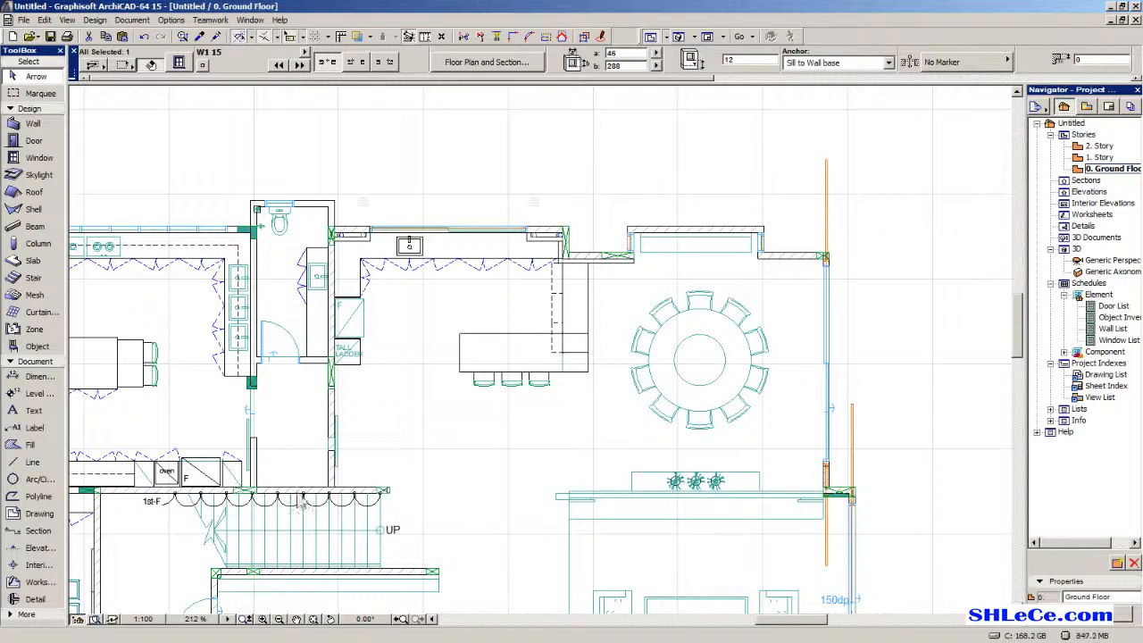
# Open the 1. Story plan and examine the walls and openings from Bedroom 3 to the wall beside Study 1.
pyautogui.doubleClick(1105, 156)
pyautogui.moveTo(726, 410); pyautogui.dragTo(620, 280, button='middle')
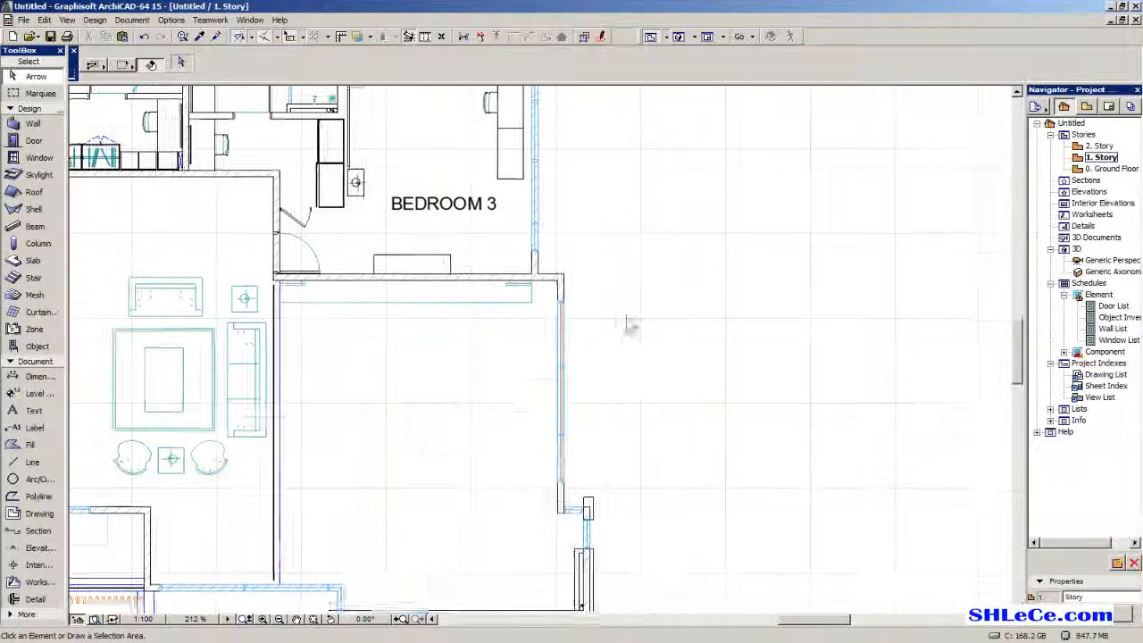
pyautogui.moveTo(592, 326); pyautogui.dragTo(649, 355, button='middle')
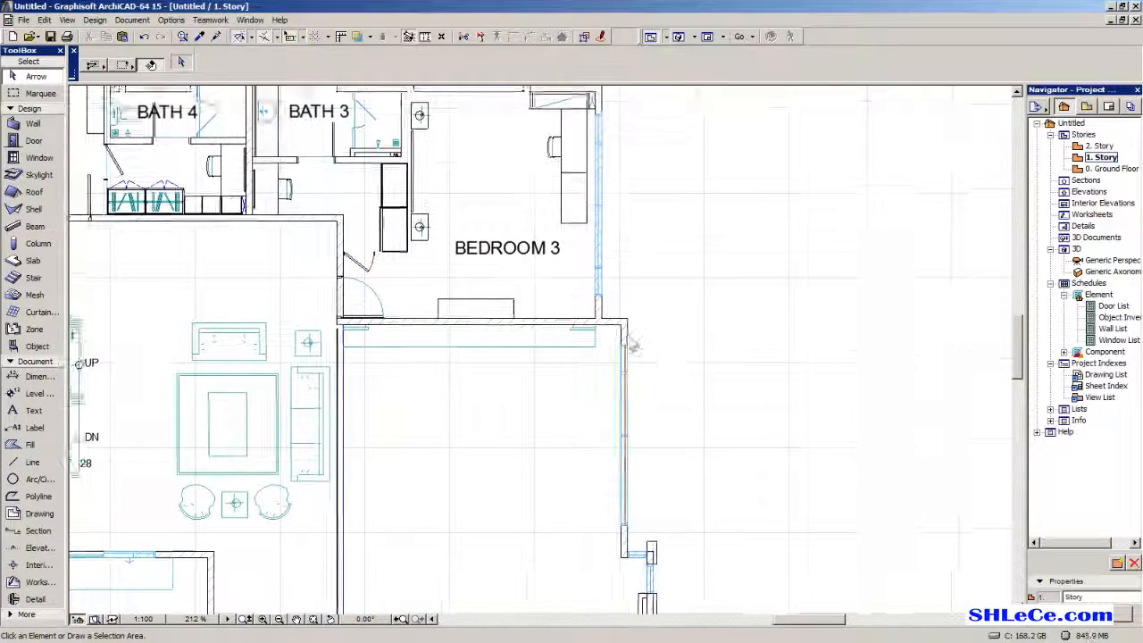
pyautogui.scroll(3, 663, 318)
pyautogui.moveTo(677, 418); pyautogui.dragTo(714, 428, button='middle')
pyautogui.moveTo(478, 138); pyautogui.dragTo(549, 173, button='middle')
pyautogui.moveTo(456, 270); pyautogui.dragTo(783, 223, button='middle')
pyautogui.moveTo(354, 296); pyautogui.dragTo(533, 283, button='middle')
pyautogui.moveTo(277, 480); pyautogui.dragTo(350, 361, button='middle')
pyautogui.moveTo(560, 425); pyautogui.dragTo(427, 369, button='middle')
pyautogui.moveTo(641, 441); pyautogui.dragTo(385, 329, button='middle')
pyautogui.moveTo(600, 432); pyautogui.dragTo(556, 413, button='middle')
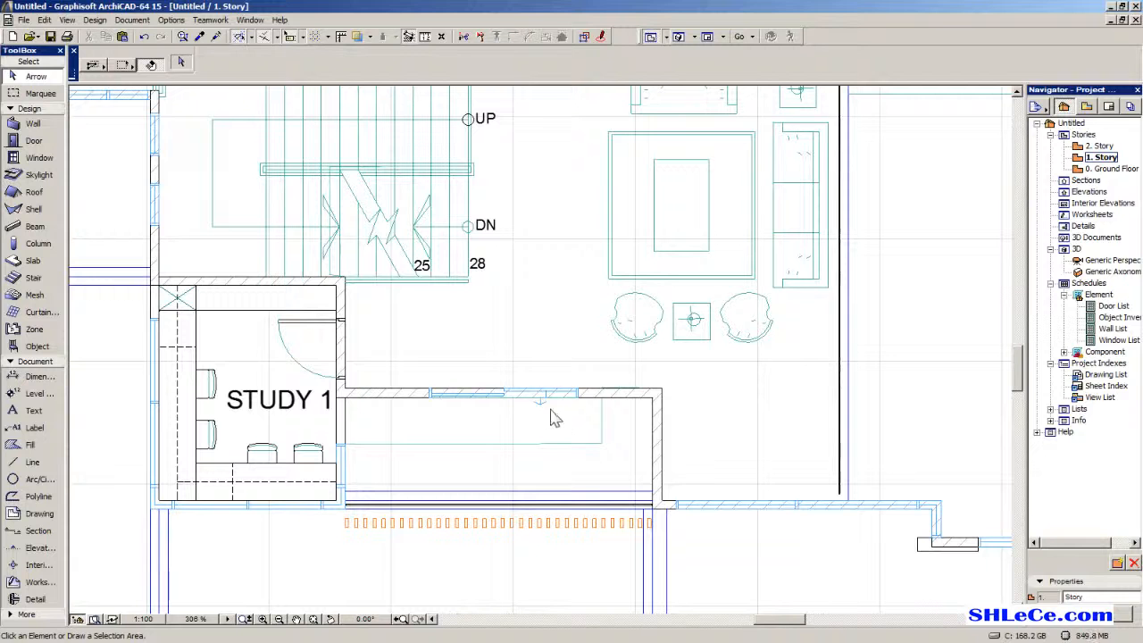
# Examine the 1. Story plan from Bath 6, the staircase and Study 1 across the lounge to the projecting corner walls.
pyautogui.moveTo(490, 314); pyautogui.dragTo(520, 380, button='middle')
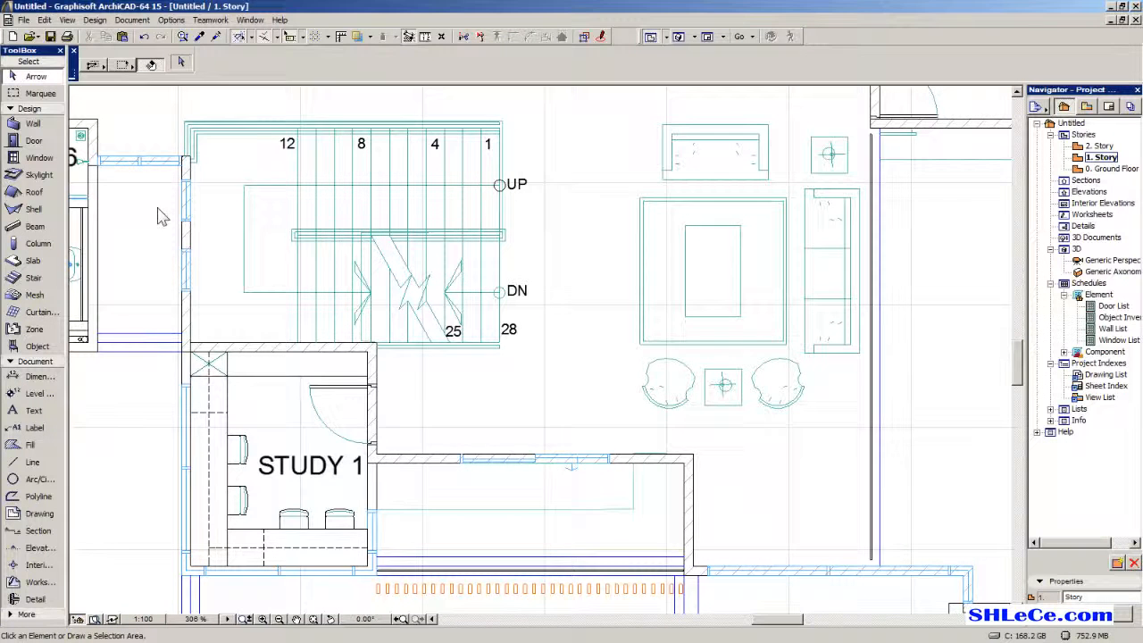
pyautogui.moveTo(163, 234); pyautogui.dragTo(371, 277, button='middle')
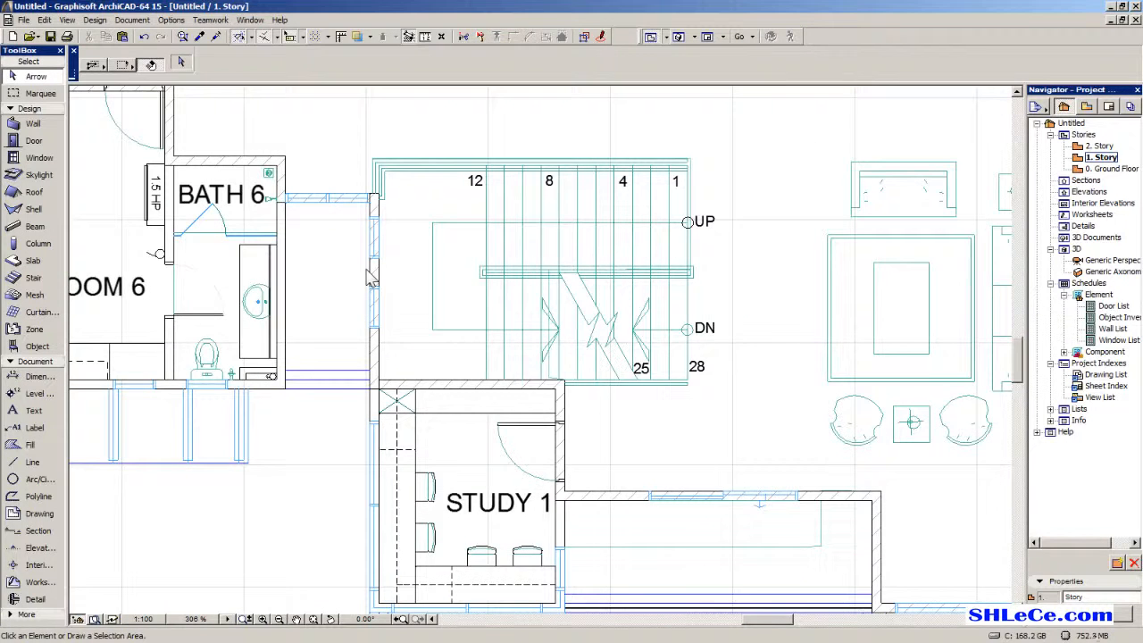
pyautogui.moveTo(659, 369); pyautogui.dragTo(421, 369, button='middle')
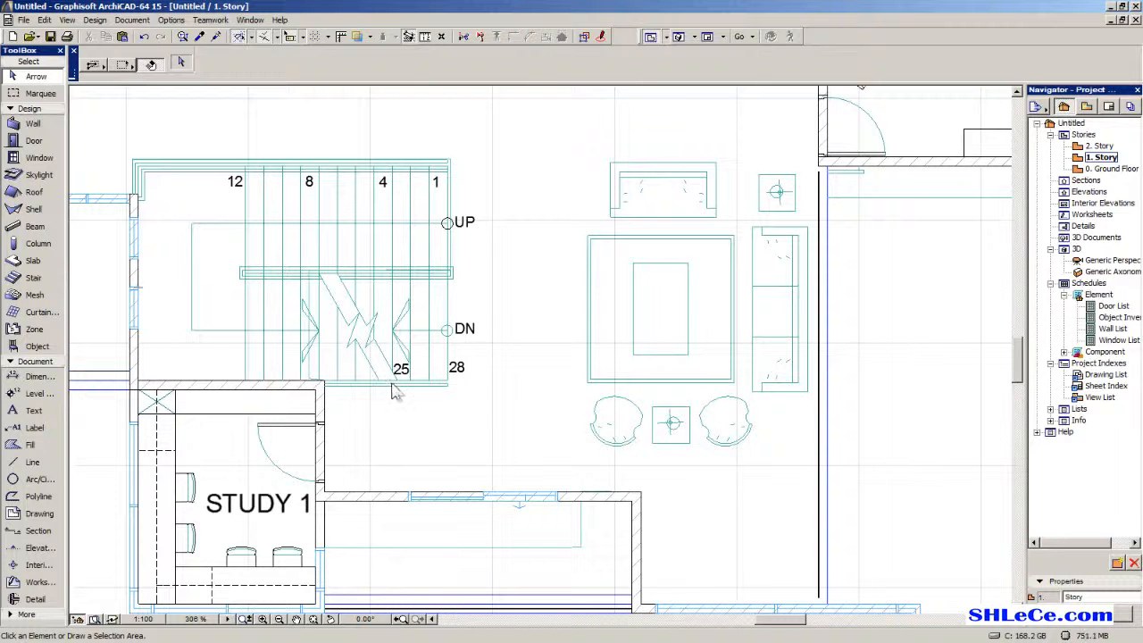
pyautogui.moveTo(463, 420); pyautogui.dragTo(416, 376, button='middle')
pyautogui.moveTo(554, 415); pyautogui.dragTo(410, 330, button='middle')
pyautogui.scroll(-1, 545, 354)
pyautogui.moveTo(546, 355); pyautogui.dragTo(489, 351, button='middle')
pyautogui.moveTo(577, 426); pyautogui.dragTo(525, 412, button='middle')
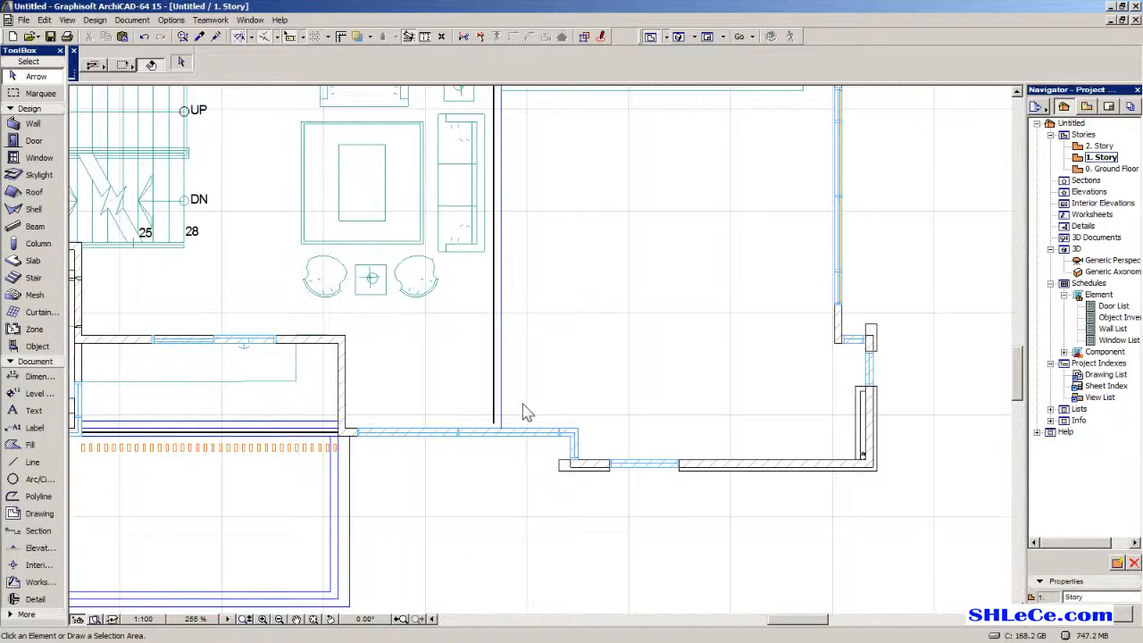
# Open the Generic Perspective view and select the narrow ground-floor window beside the large sliding window in the dark brick wall.
pyautogui.doubleClick(1111, 260)
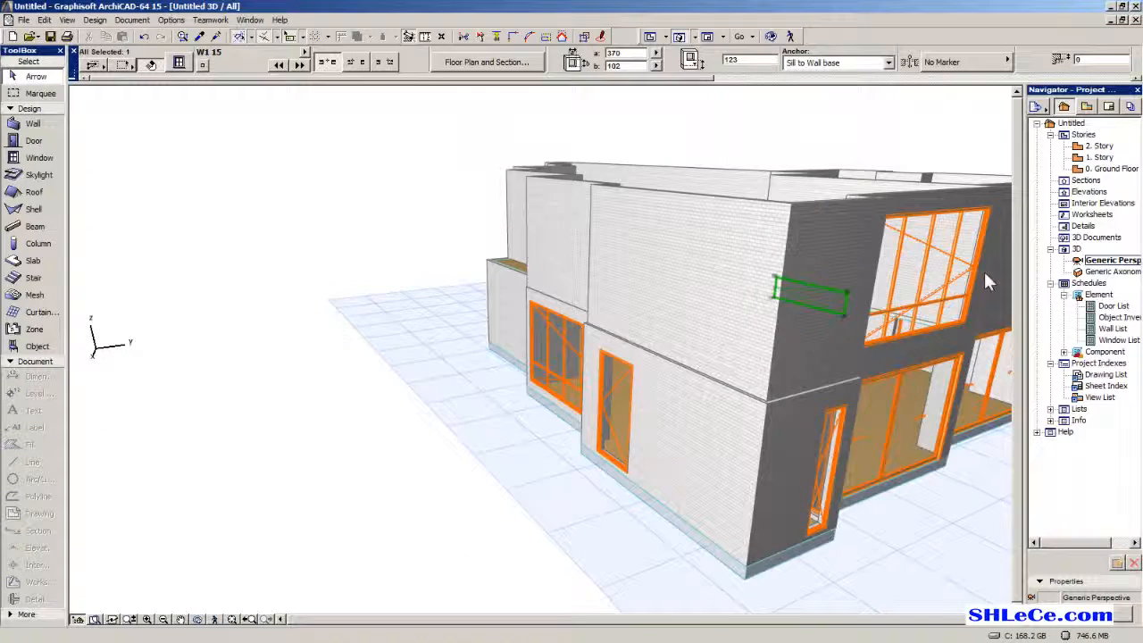
pyautogui.keyDown('shift'); pyautogui.moveTo(590, 366); pyautogui.dragTo(632, 383, button='middle'); pyautogui.keyUp('shift')
pyautogui.scroll(-1, 678, 369)
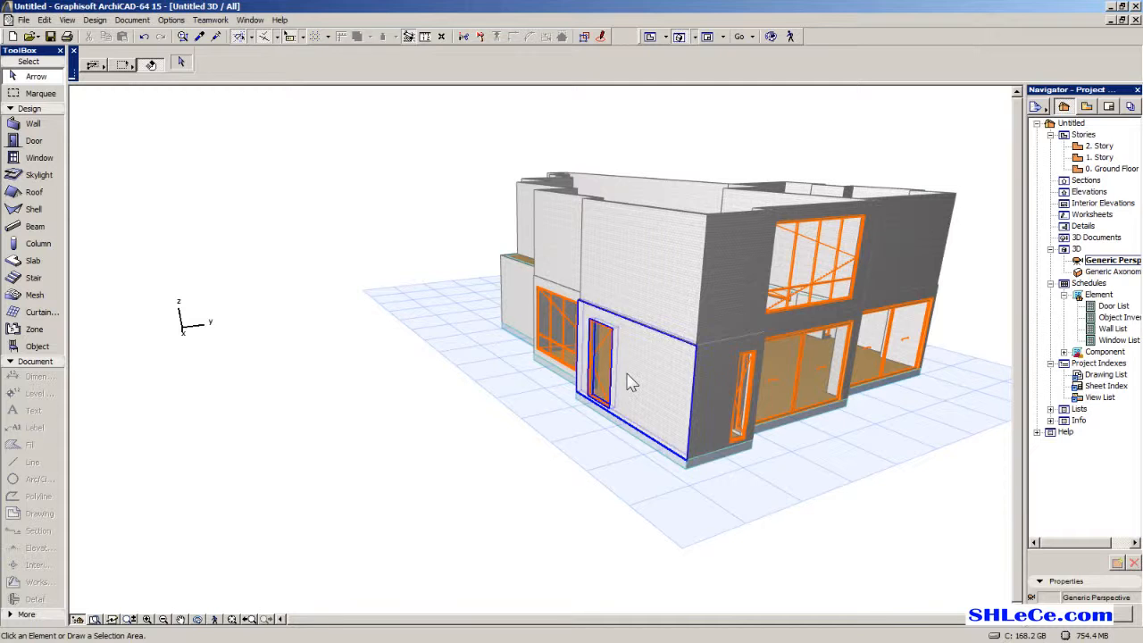
pyautogui.keyDown('shift'); pyautogui.moveTo(665, 397); pyautogui.dragTo(516, 394, button='middle'); pyautogui.keyUp('shift')
pyautogui.scroll(1, 549, 397)
pyautogui.scroll(2, 516, 394)
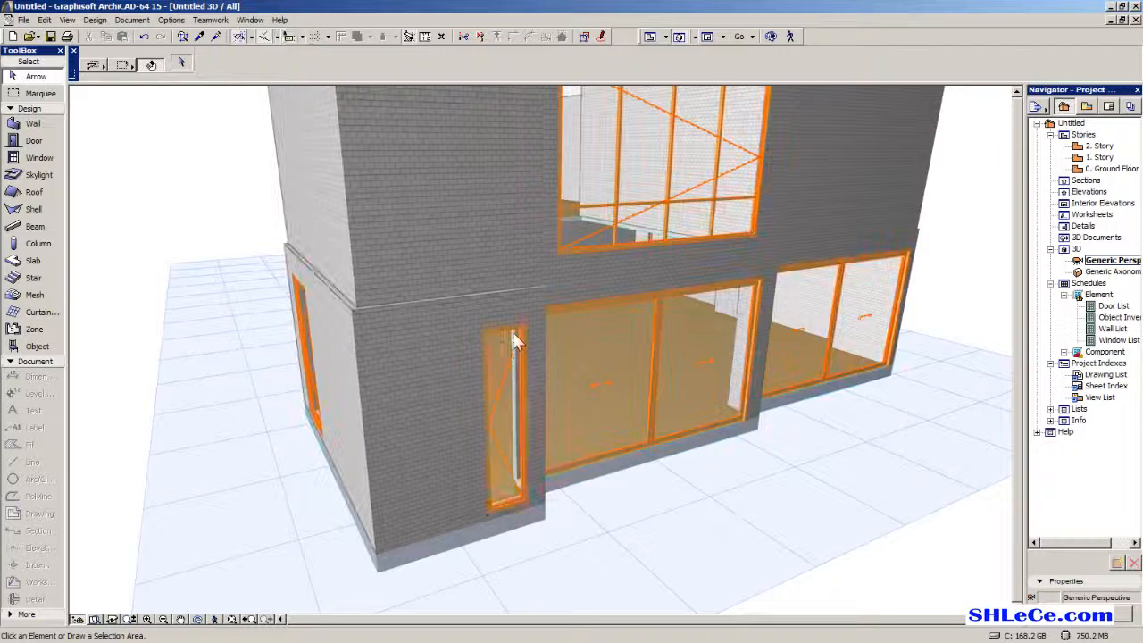
pyautogui.click(516, 368)
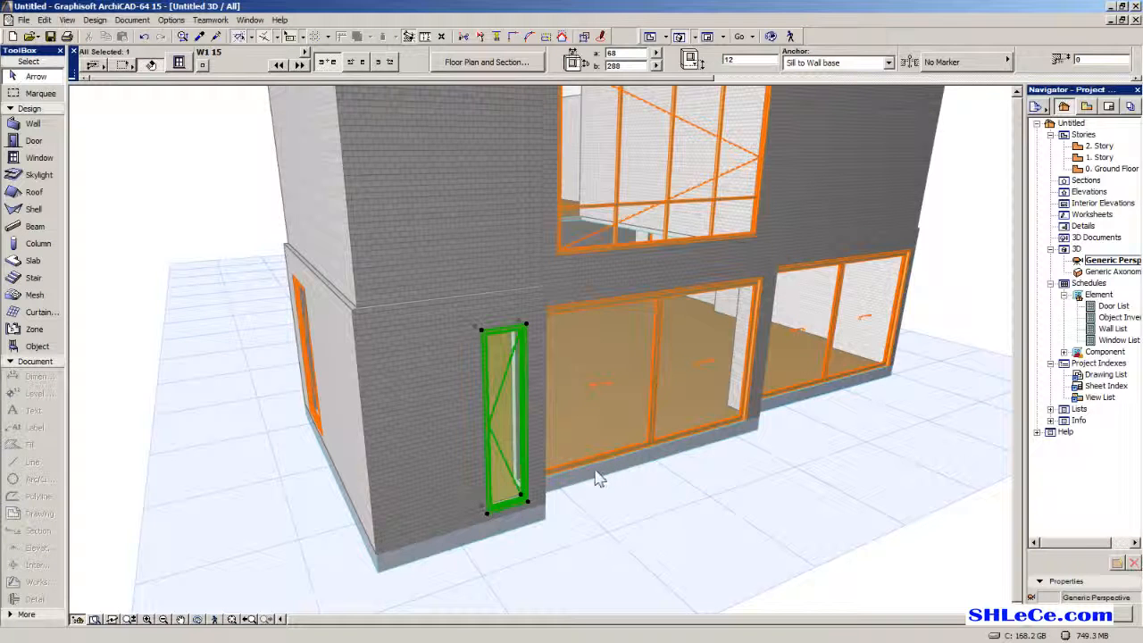
pyautogui.keyDown('shift'); pyautogui.moveTo(598, 476); pyautogui.dragTo(597, 459, button='middle'); pyautogui.keyUp('shift')
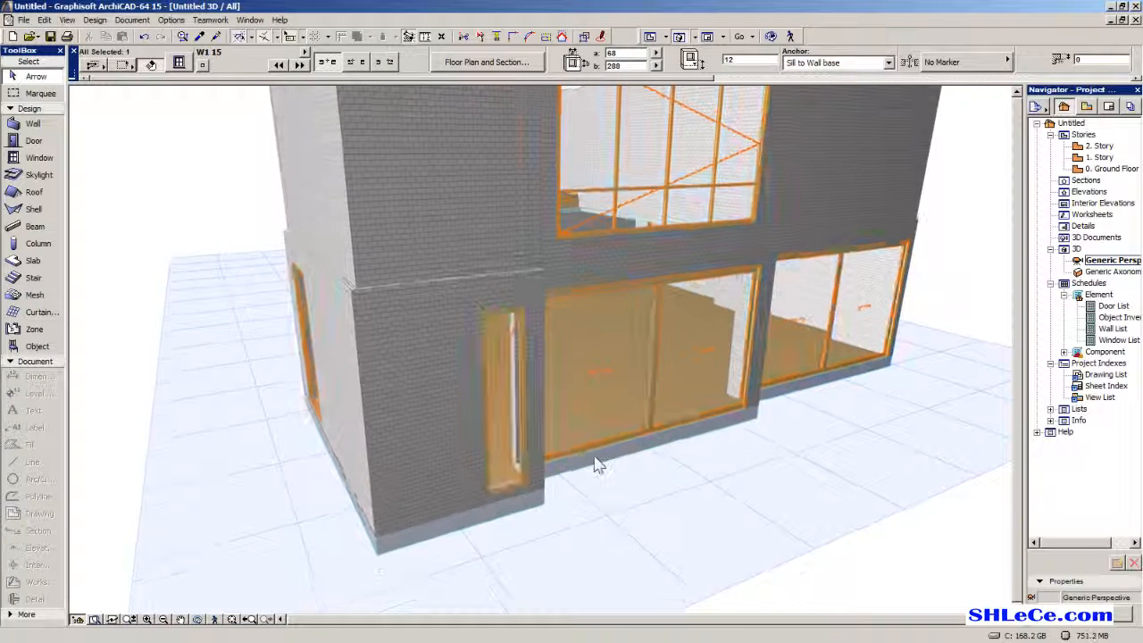
pyautogui.rightClick(503, 377)
pyautogui.moveTo(577, 438)
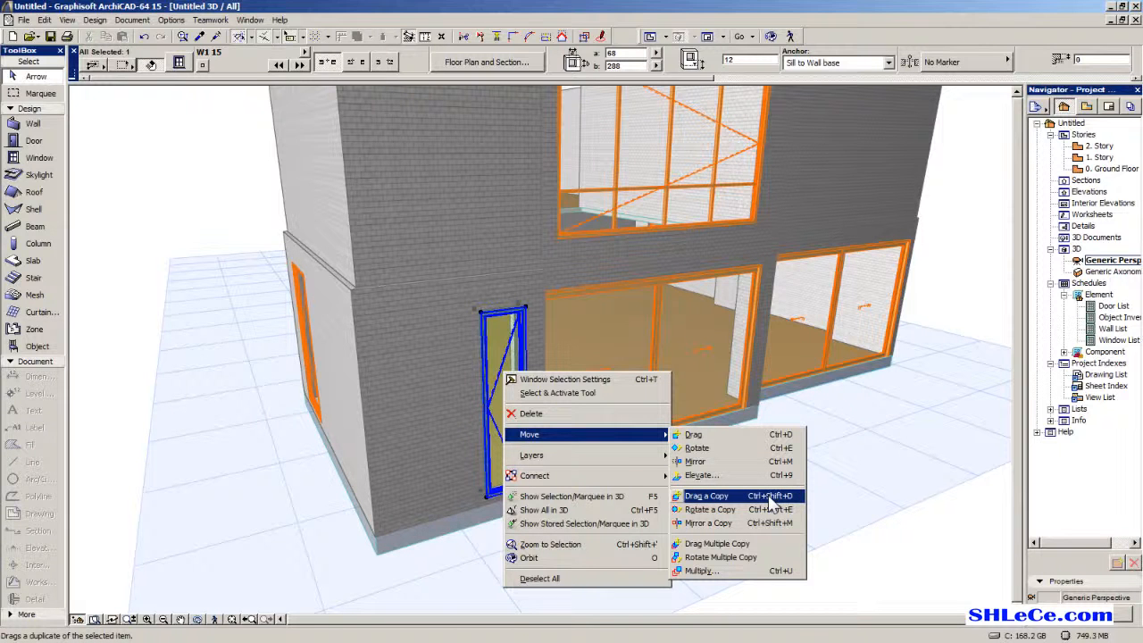
pyautogui.click(701, 434)
pyautogui.scroll(2, 514, 493)
pyautogui.scroll(2, 515, 493)
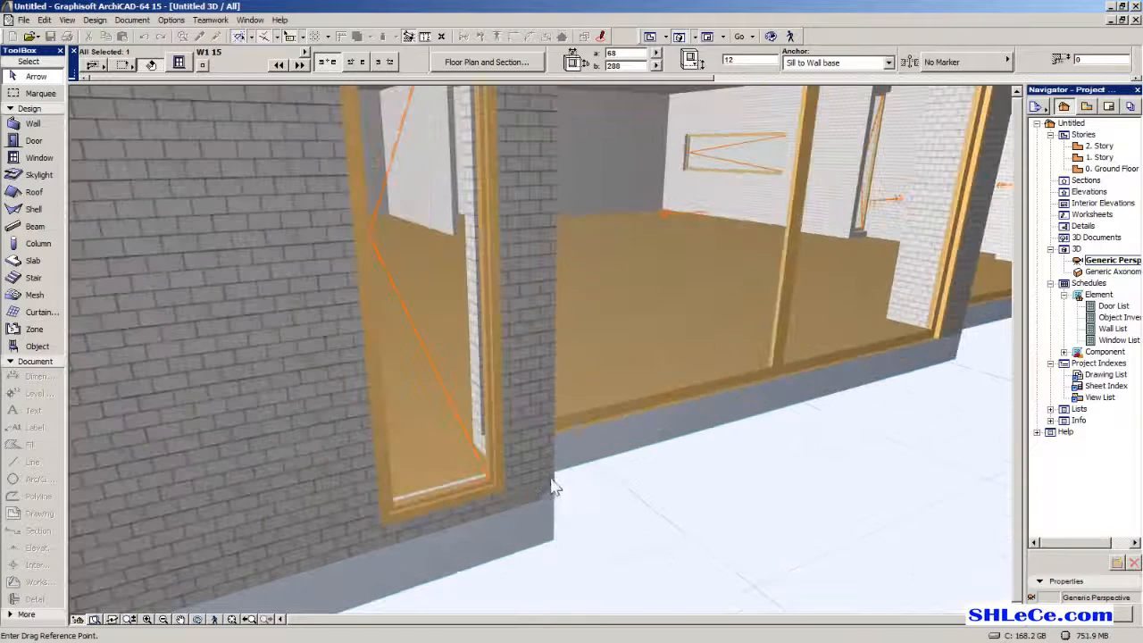
pyautogui.click(505, 491)
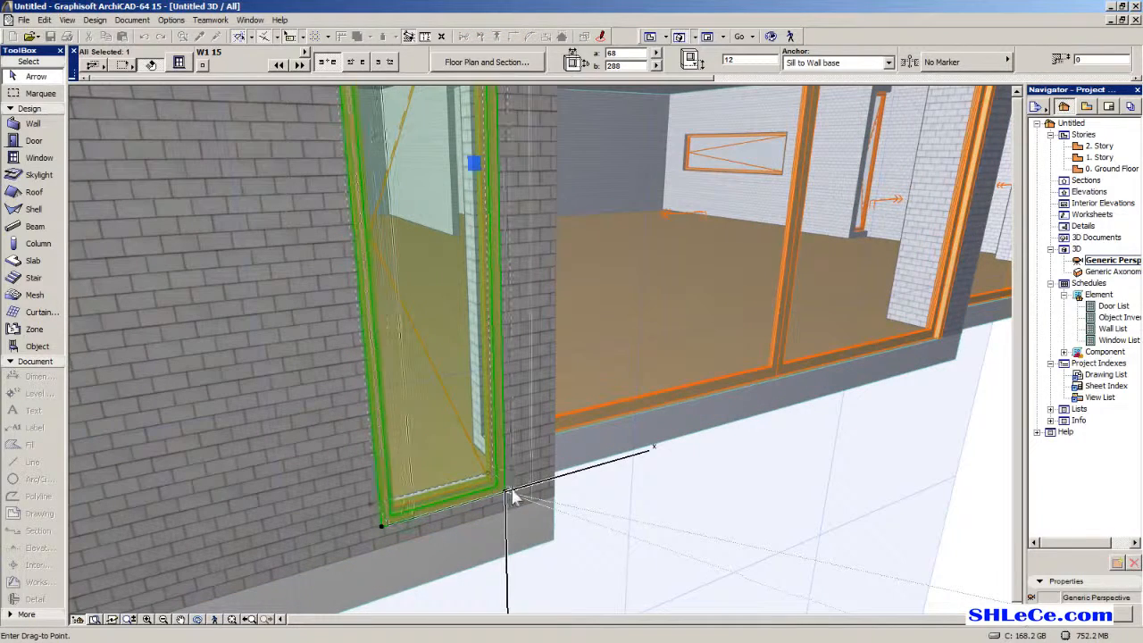
pyautogui.scroll(-1, 513, 489)
pyautogui.moveTo(513, 489); pyautogui.dragTo(562, 561, button='middle')
pyautogui.scroll(-1, 668, 582)
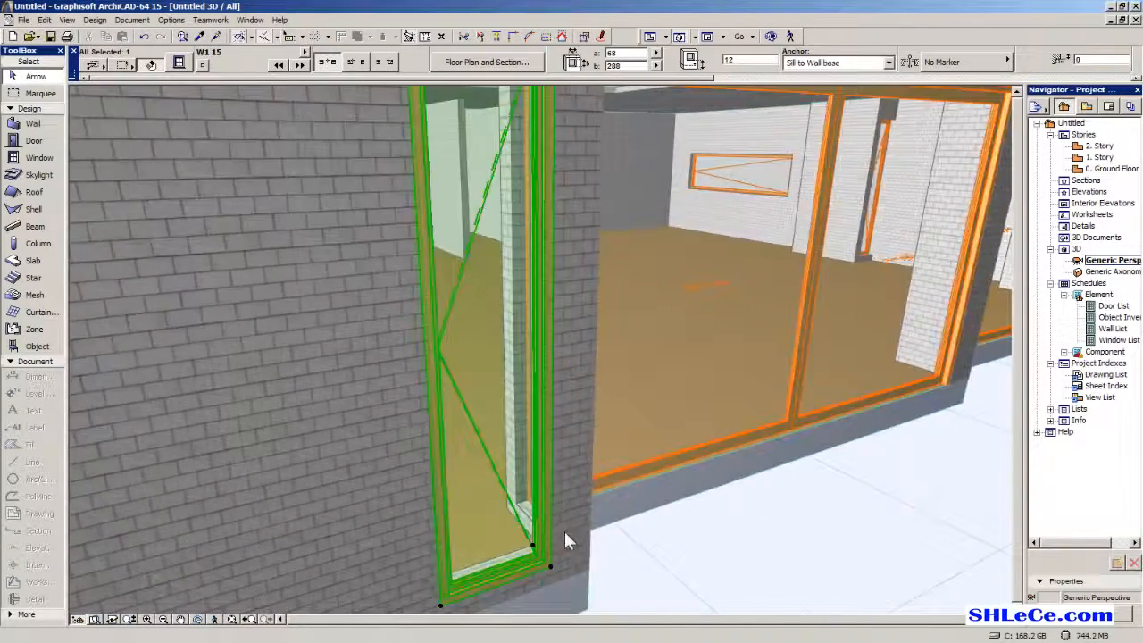
pyautogui.scroll(-1, 562, 391)
pyautogui.moveTo(561, 391); pyautogui.dragTo(534, 384, button='middle')
pyautogui.scroll(-1, 534, 393)
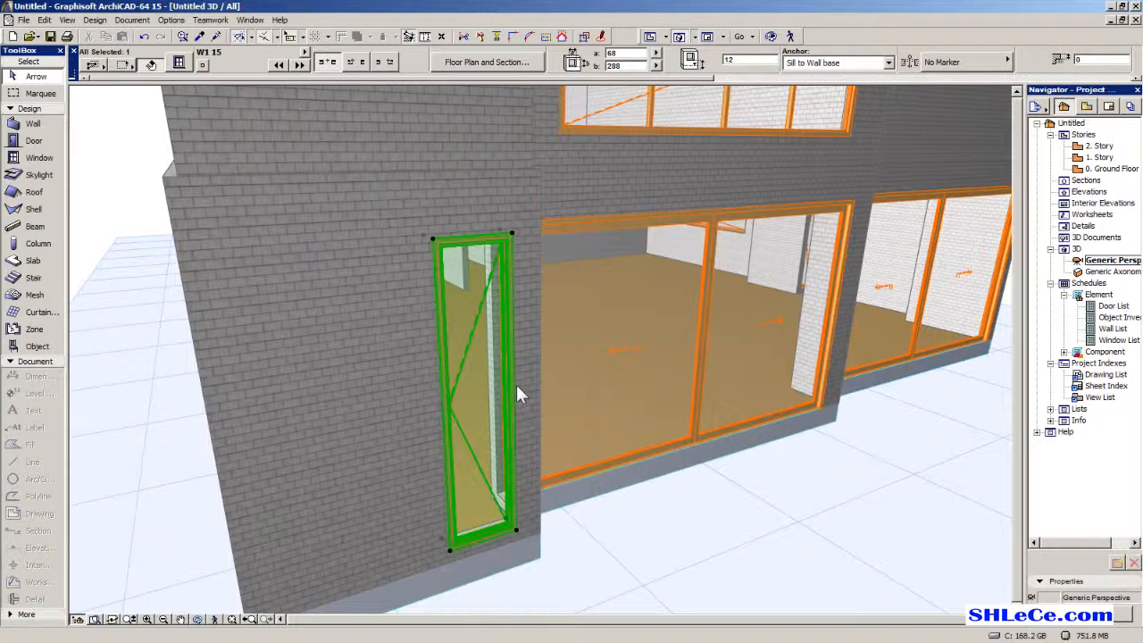
pyautogui.rightClick(517, 530)
pyautogui.moveTo(594, 379)
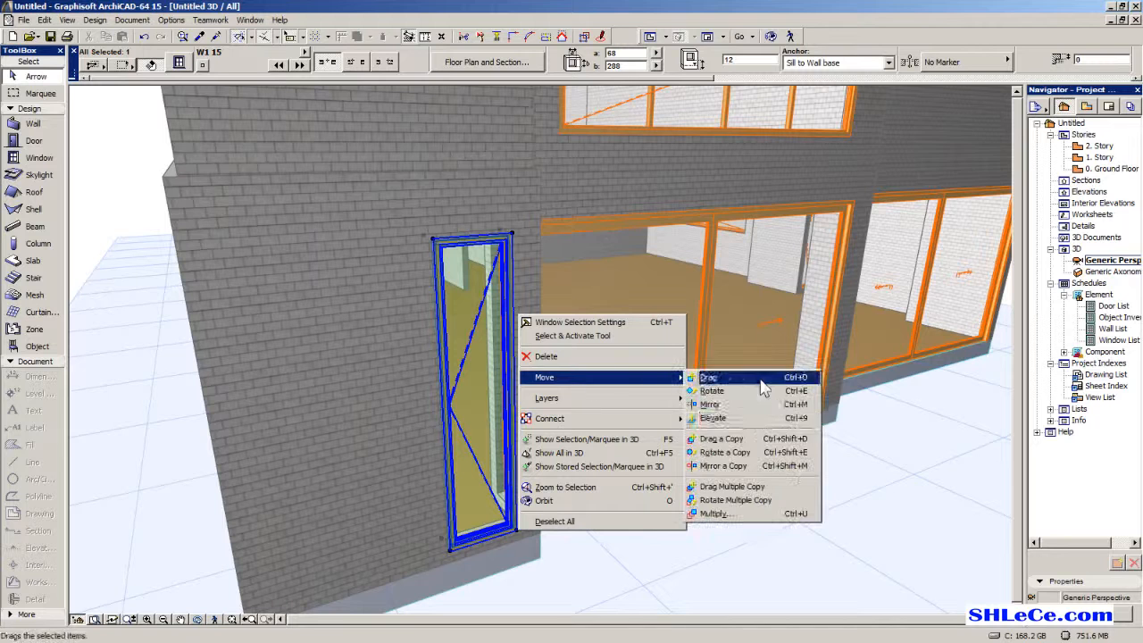
pyautogui.click(754, 438)
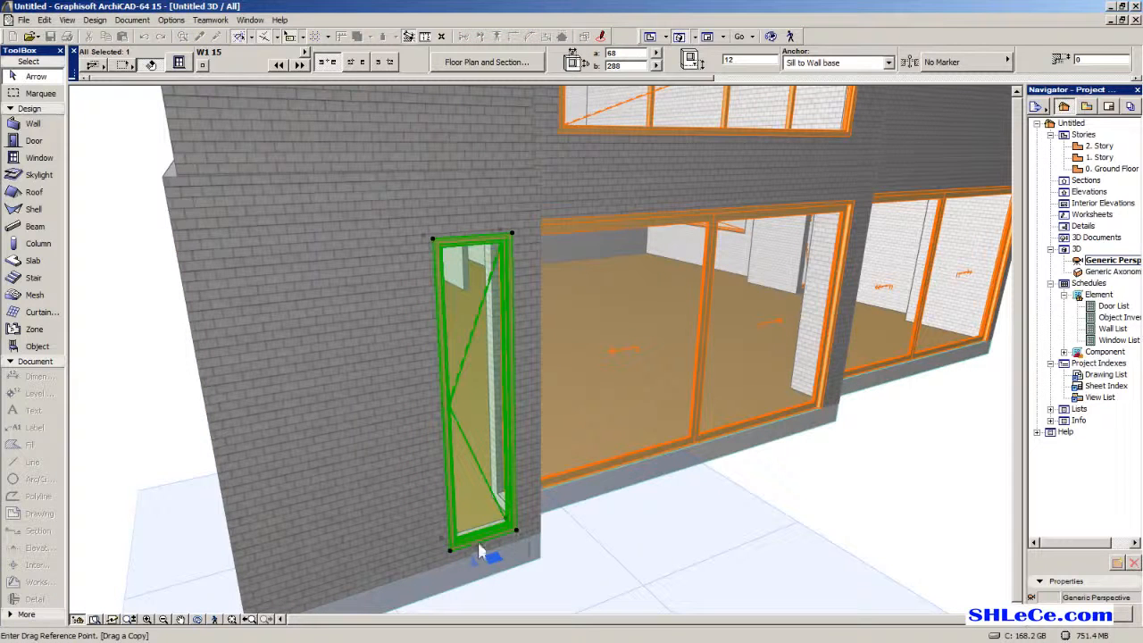
pyautogui.click(519, 533)
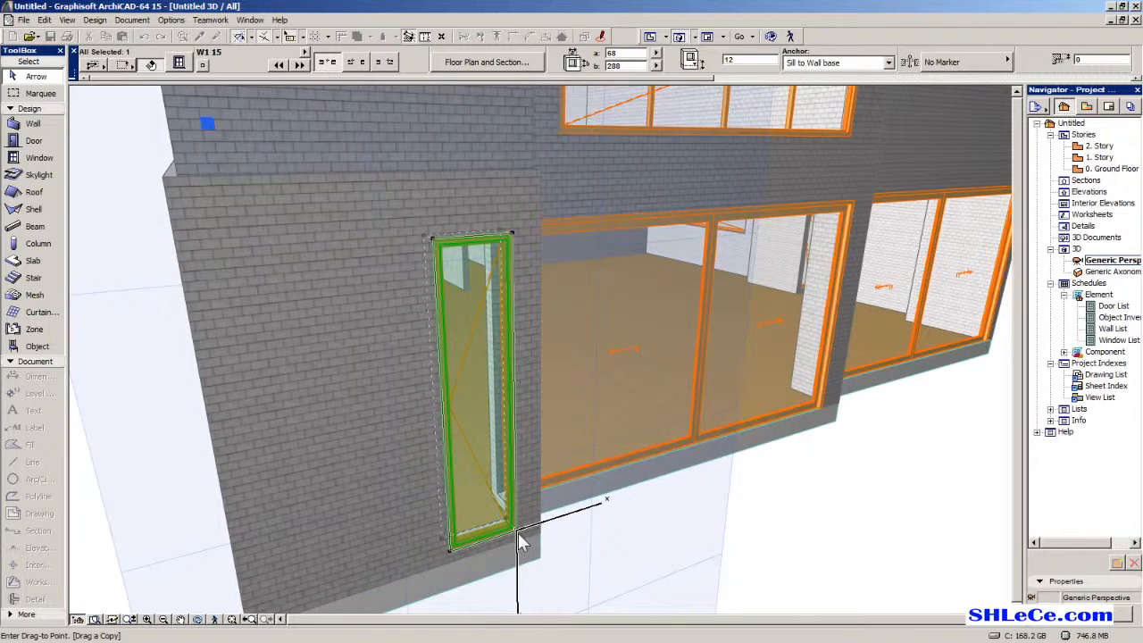
pyautogui.click(518, 532)
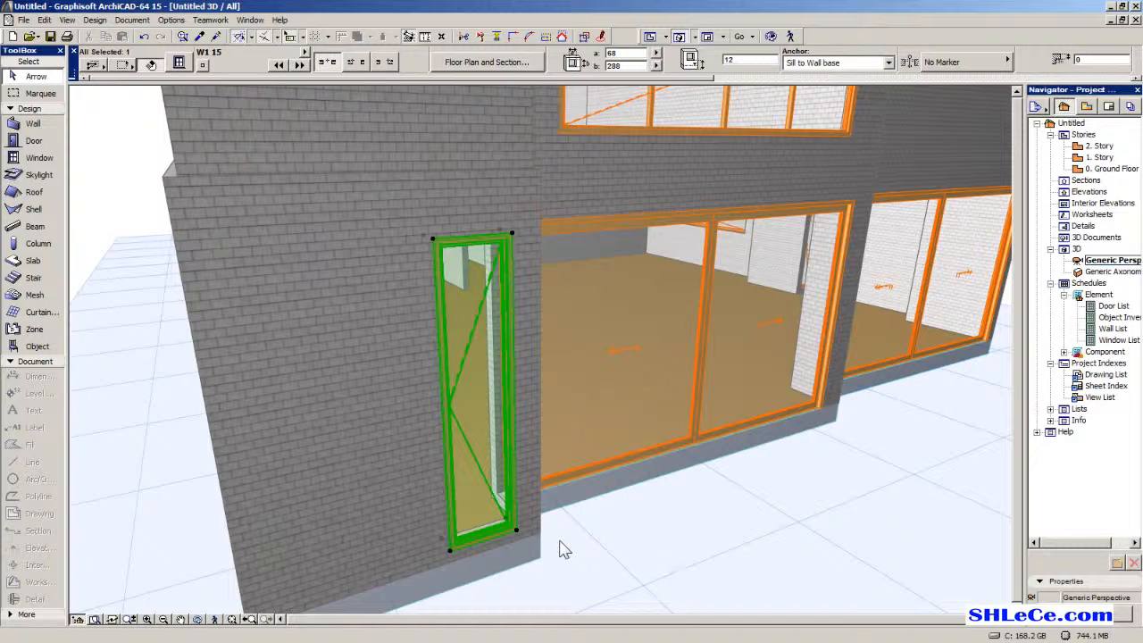
pyautogui.rightClick(649, 427)
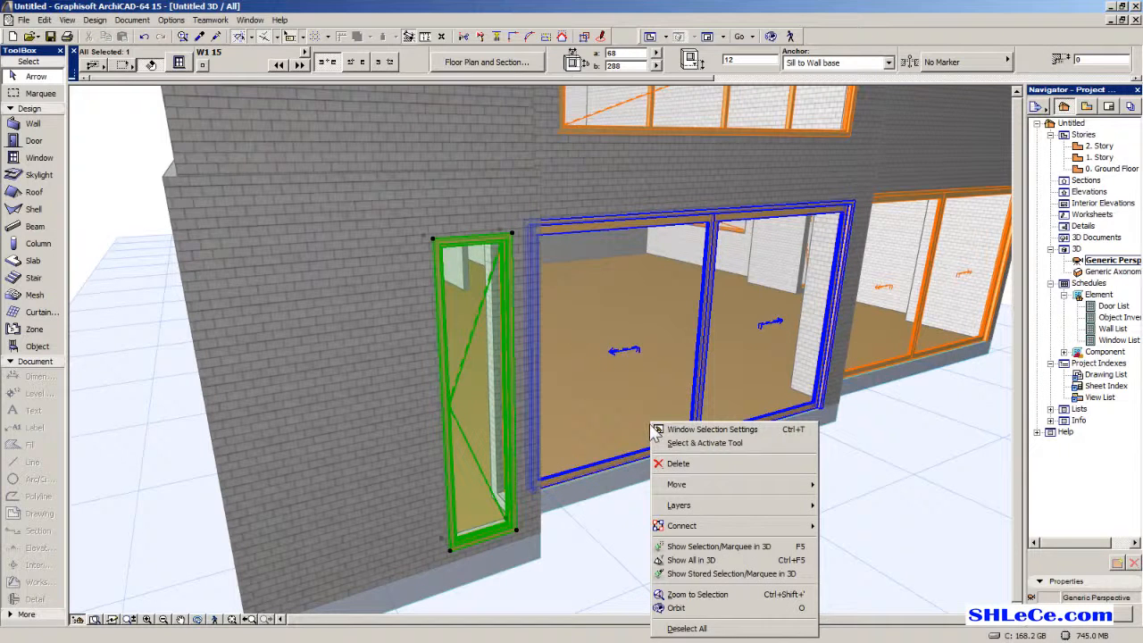
pyautogui.click(477, 458)
pyautogui.rightClick(480, 459)
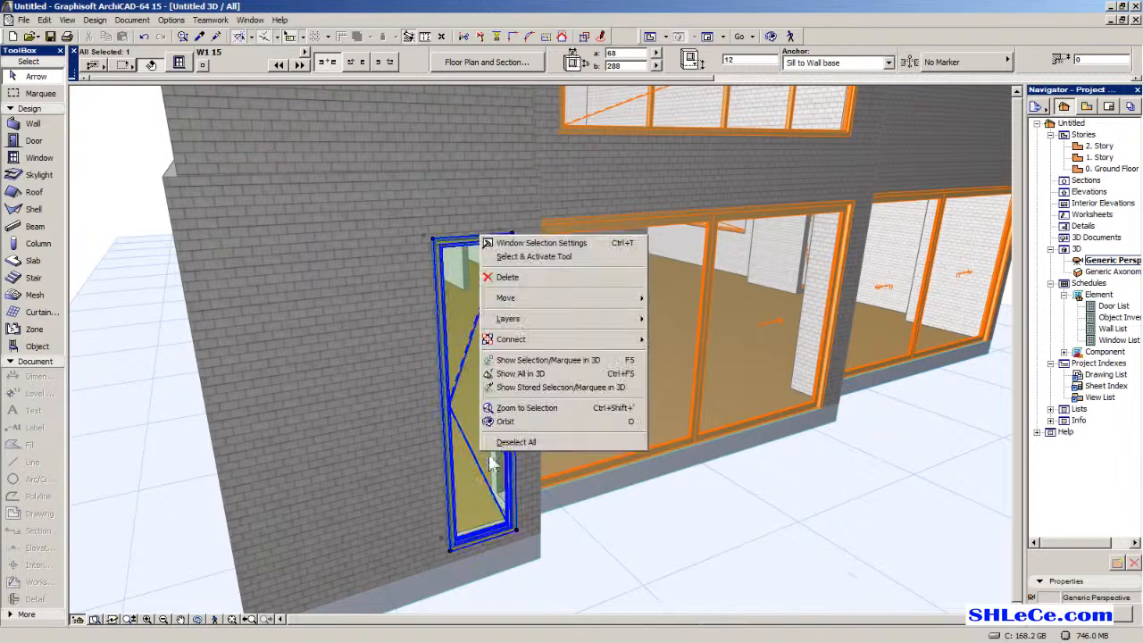
pyautogui.moveTo(554, 303)
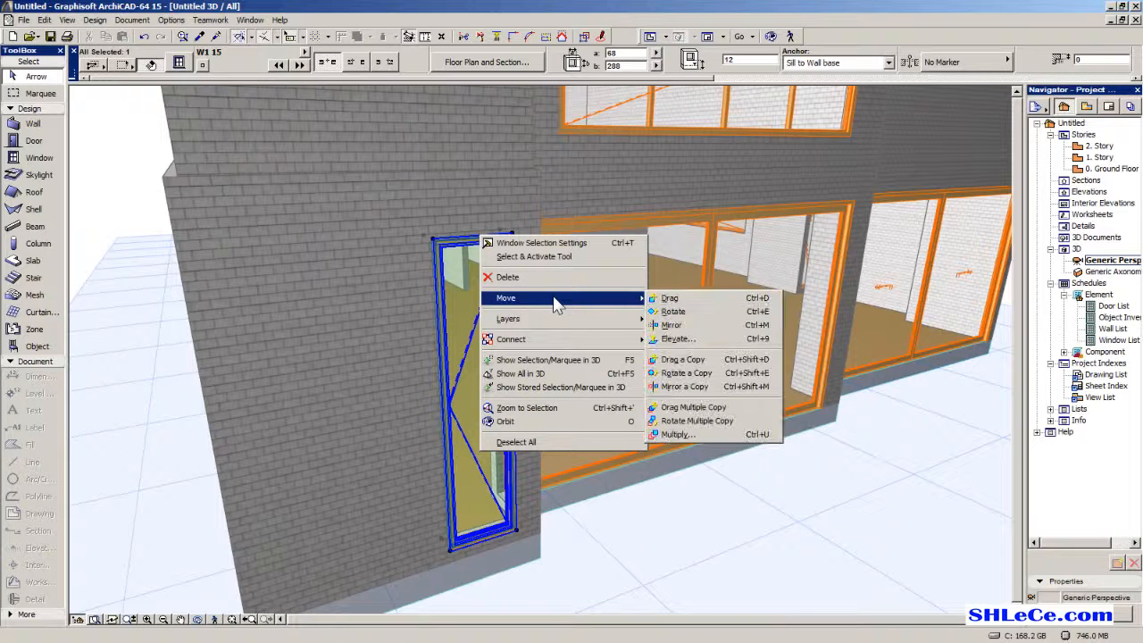
# Copy the selected narrow window vertically into the upper-storey wall beside the large window, taking its height position from that window's lower corner.
pyautogui.click(450, 552)
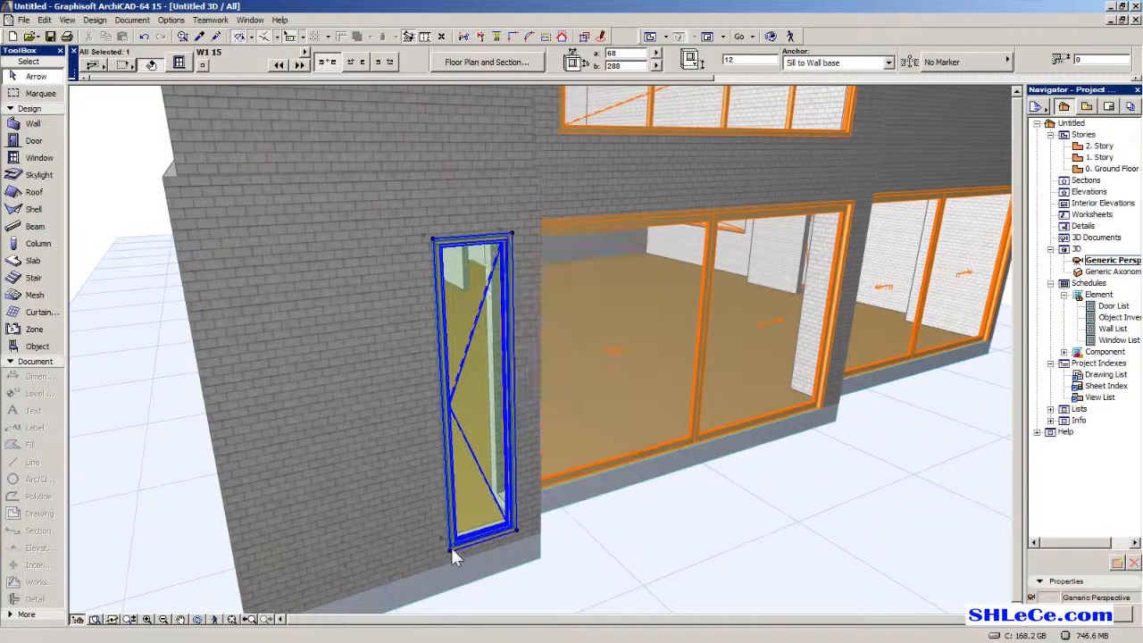
pyautogui.click(450, 550)
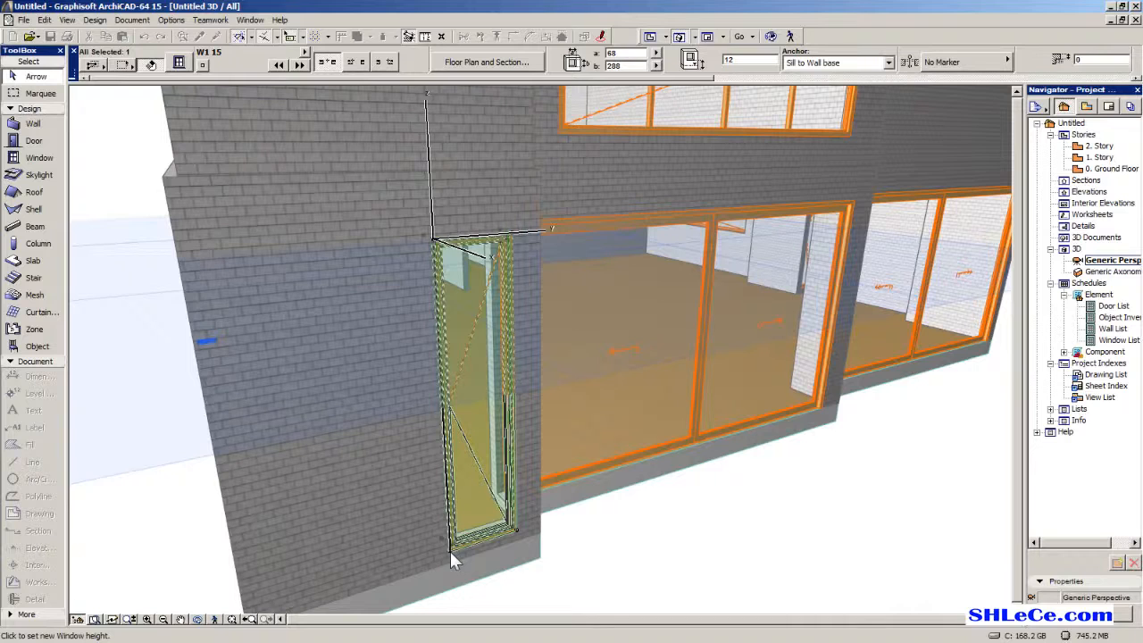
pyautogui.click(625, 177)
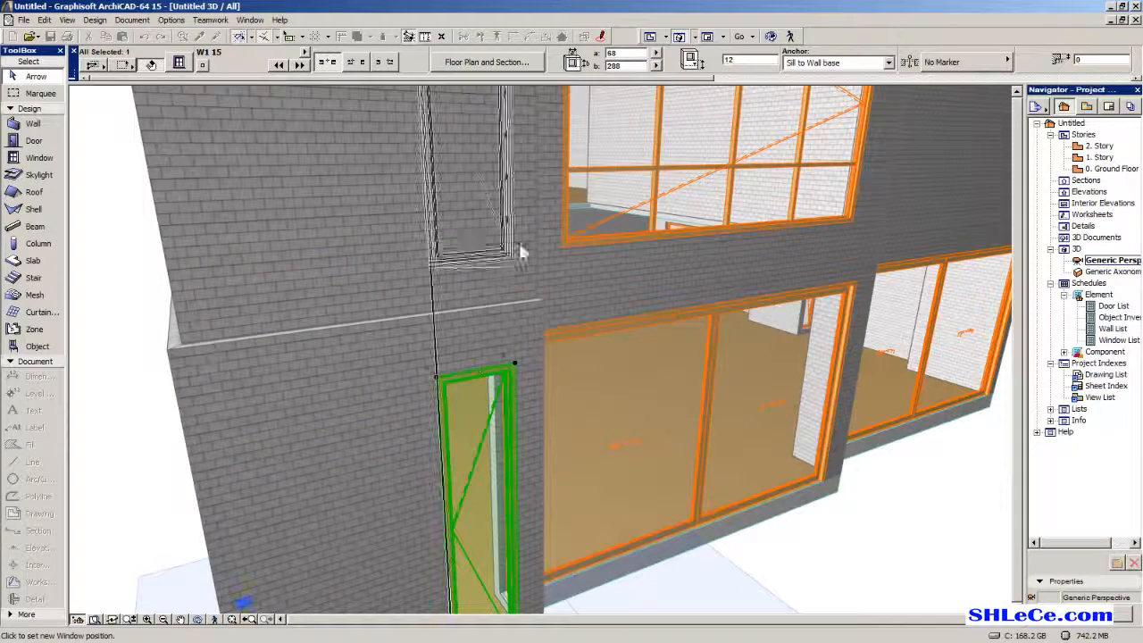
pyautogui.click(561, 249)
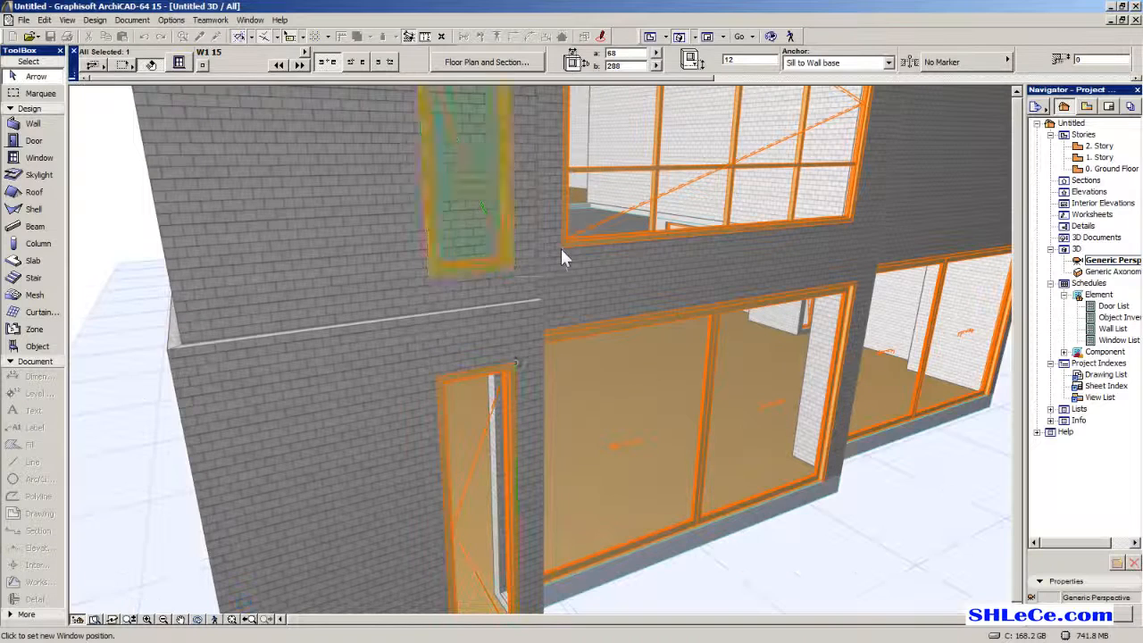
pyautogui.scroll(-5, 567, 319)
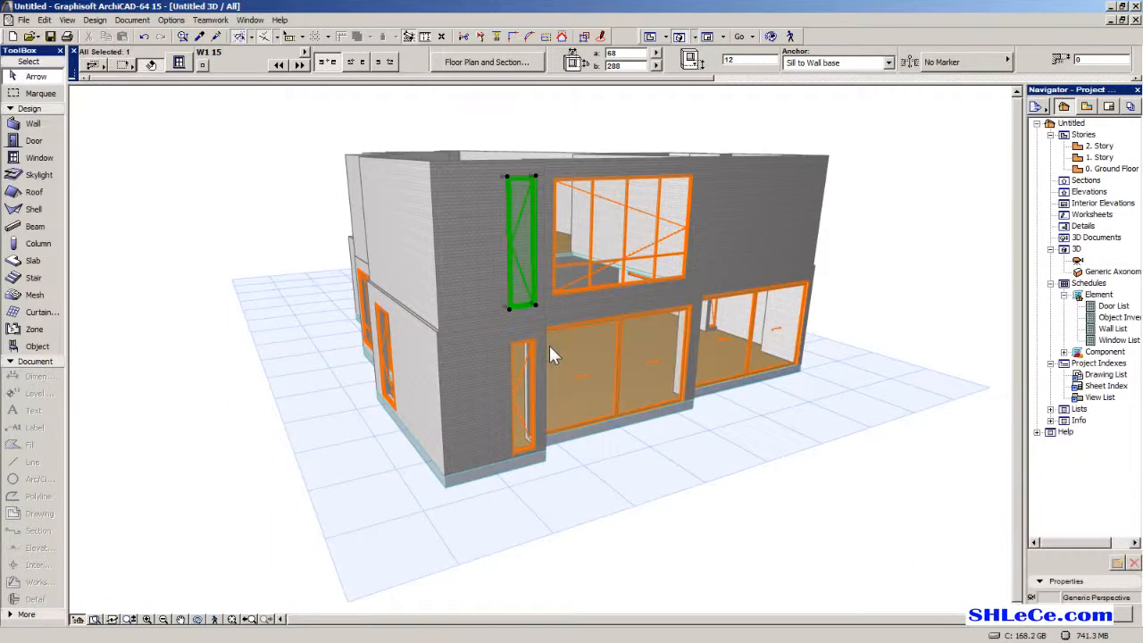
pyautogui.moveTo(437, 364); pyautogui.dragTo(447, 353, button='middle')
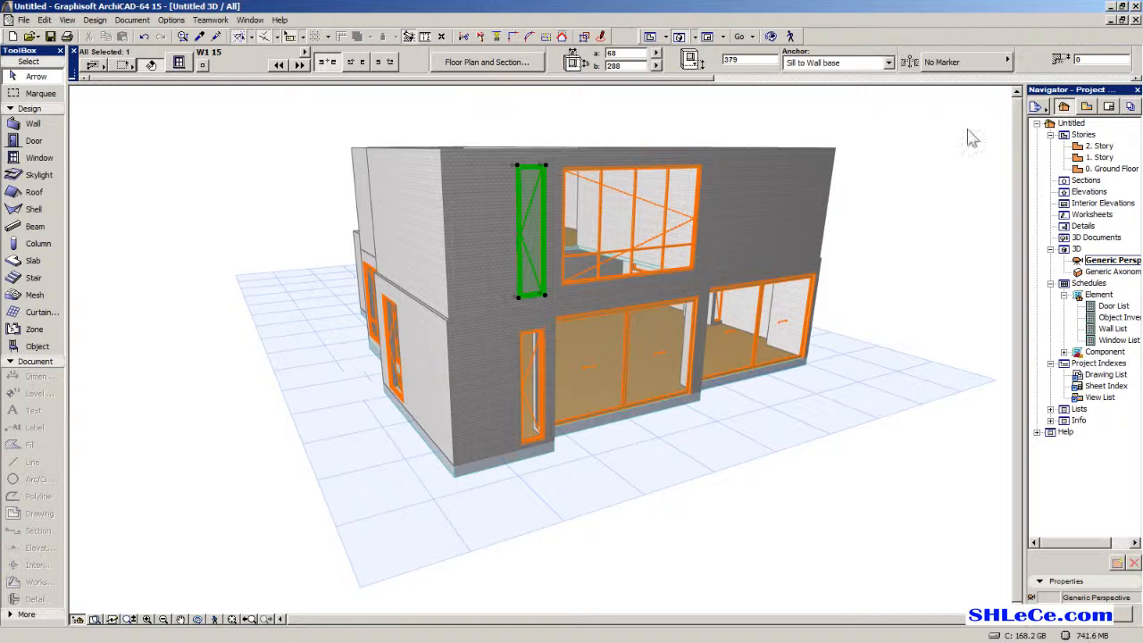
# Inspect the 1. Story plan around the projecting corner walls and their openings near the lounge.
pyautogui.doubleClick(1099, 157)
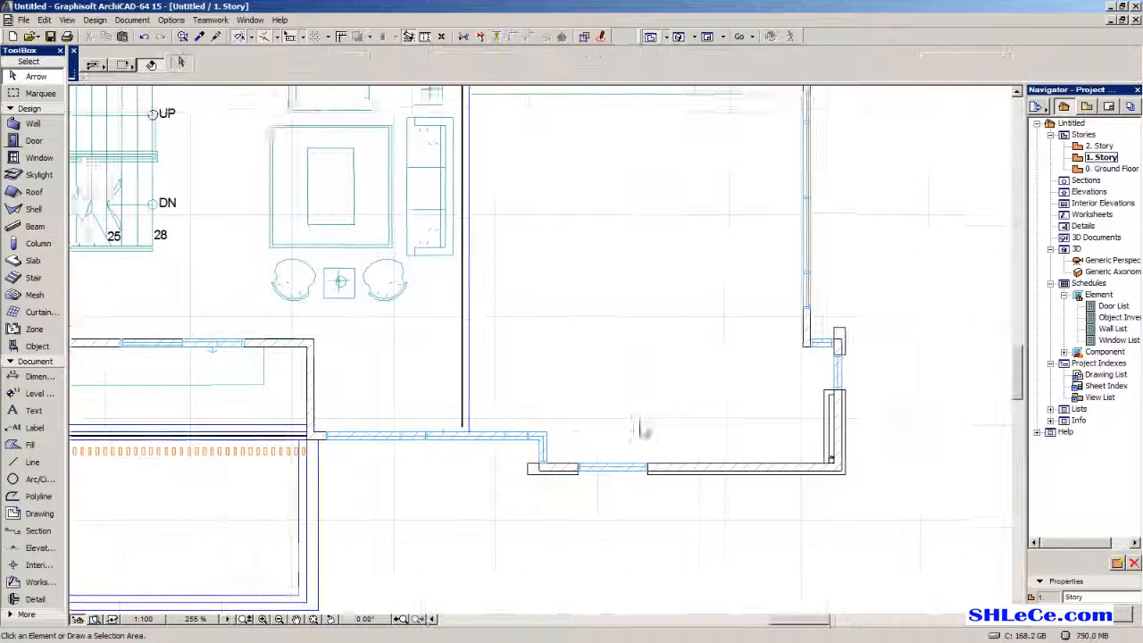
pyautogui.moveTo(619, 396)
pyautogui.mouseDown(button='middle')
pyautogui.moveTo(603, 438)
pyautogui.moveTo(608, 405)
pyautogui.mouseUp(button='middle')
pyautogui.moveTo(558, 510); pyautogui.dragTo(557, 504, button='middle')
# Open the Generic Perspective view and select the ground-floor window in the white brick wall around the corner from the dark brick facade.
pyautogui.doubleClick(1127, 261)
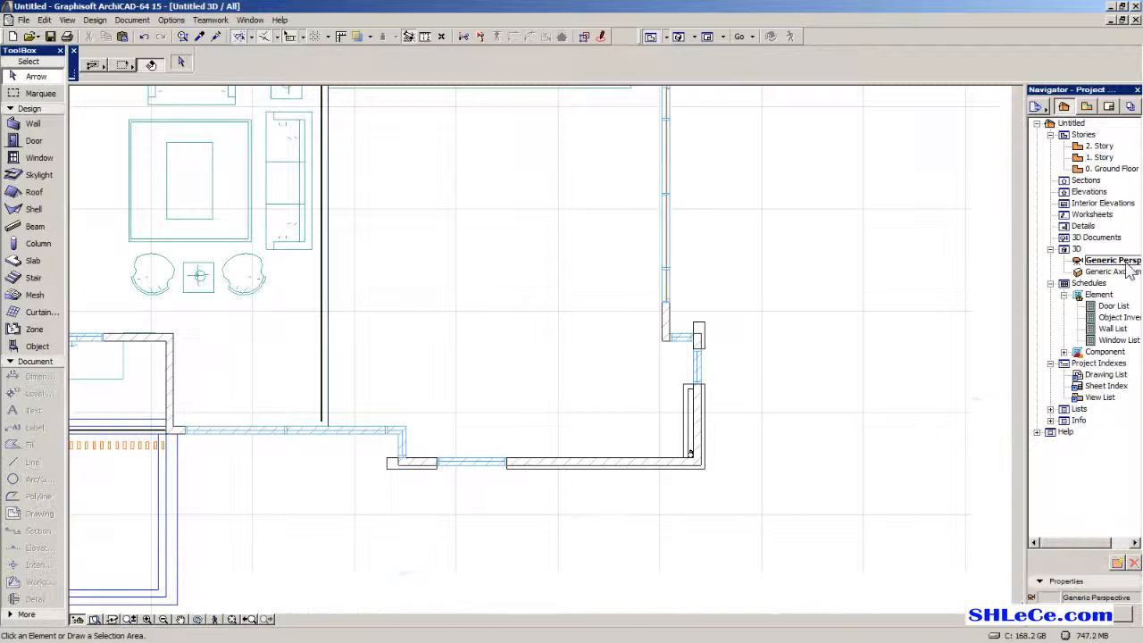
pyautogui.keyDown('shift'); pyautogui.moveTo(621, 342); pyautogui.dragTo(576, 364, button='middle'); pyautogui.keyUp('shift')
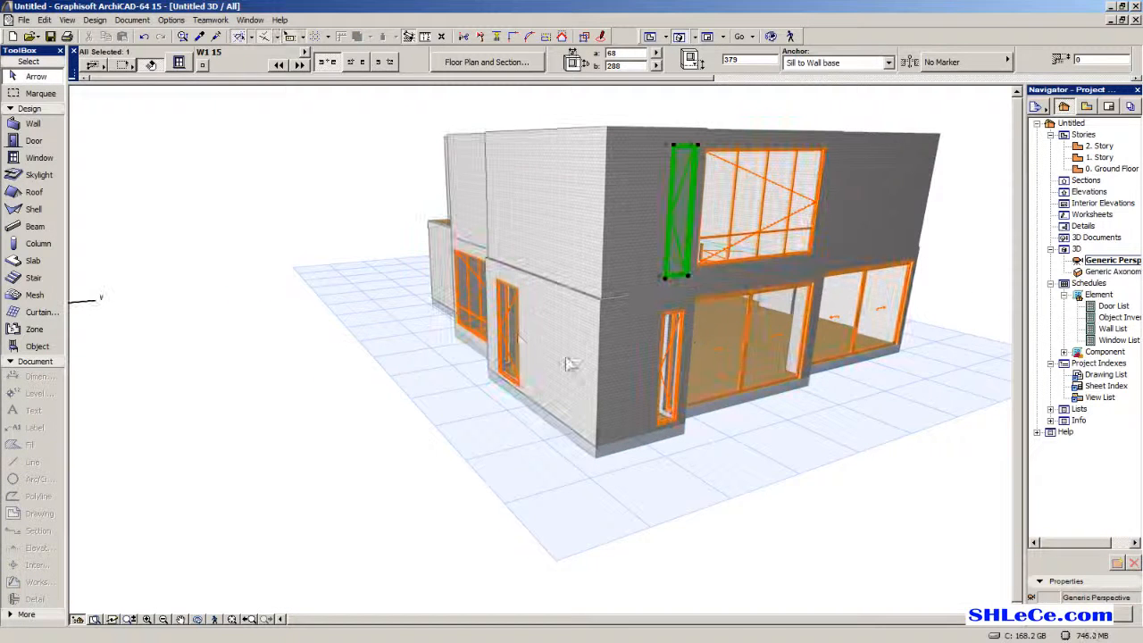
pyautogui.click(510, 337)
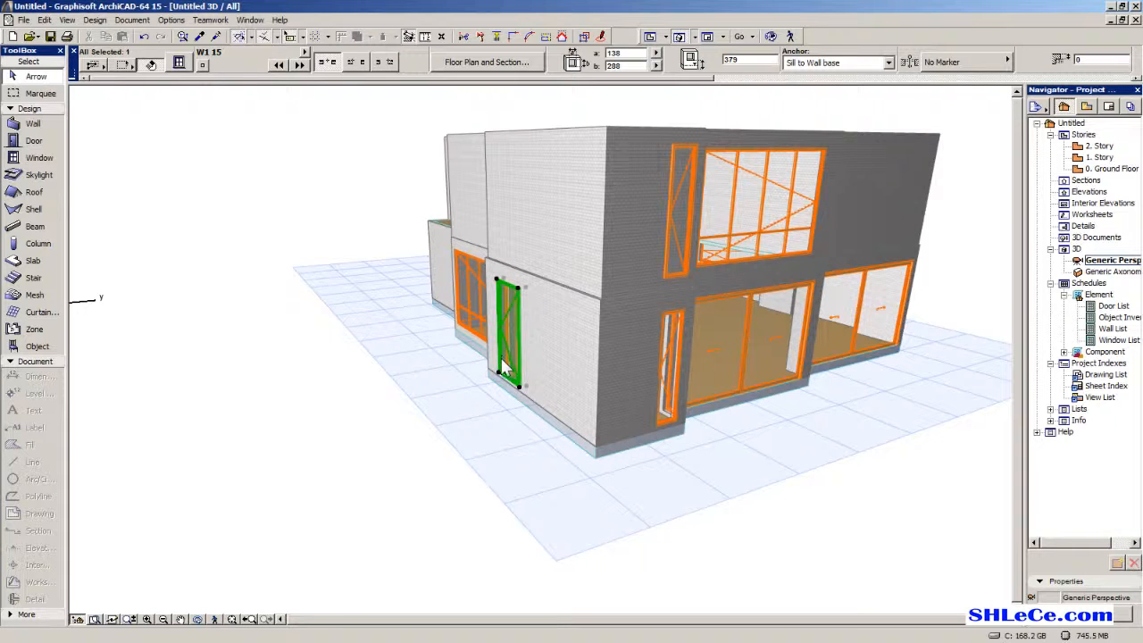
pyautogui.keyDown('shift'); pyautogui.moveTo(466, 386); pyautogui.dragTo(682, 387, button='middle'); pyautogui.keyUp('shift')
pyautogui.scroll(1, 689, 375)
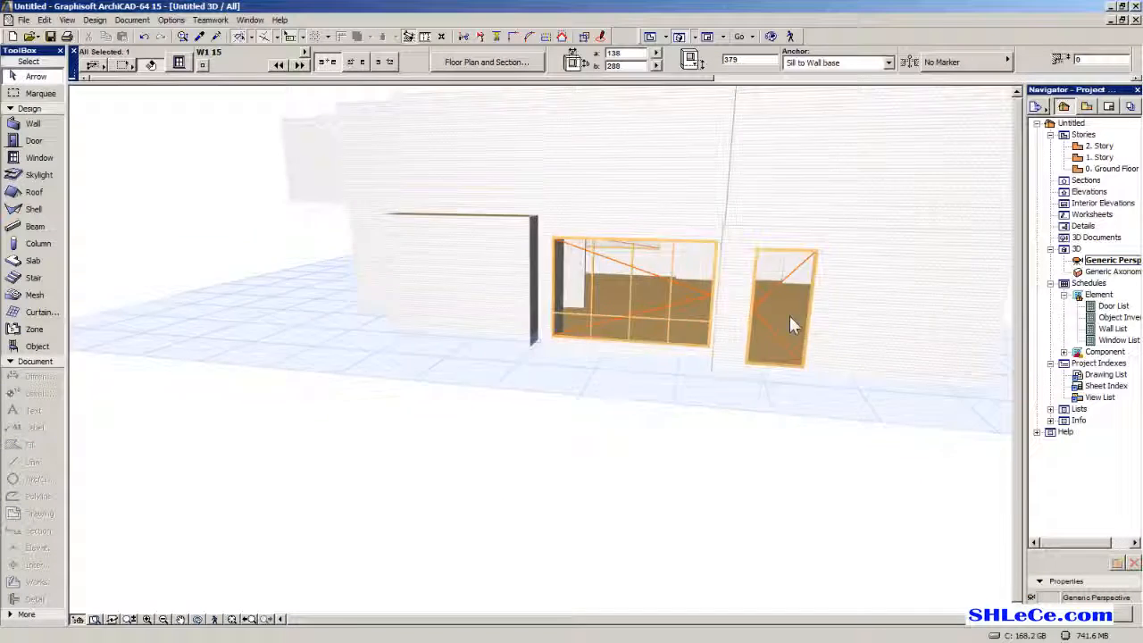
pyautogui.scroll(1, 785, 311)
pyautogui.click(785, 336)
pyautogui.rightClick(784, 336)
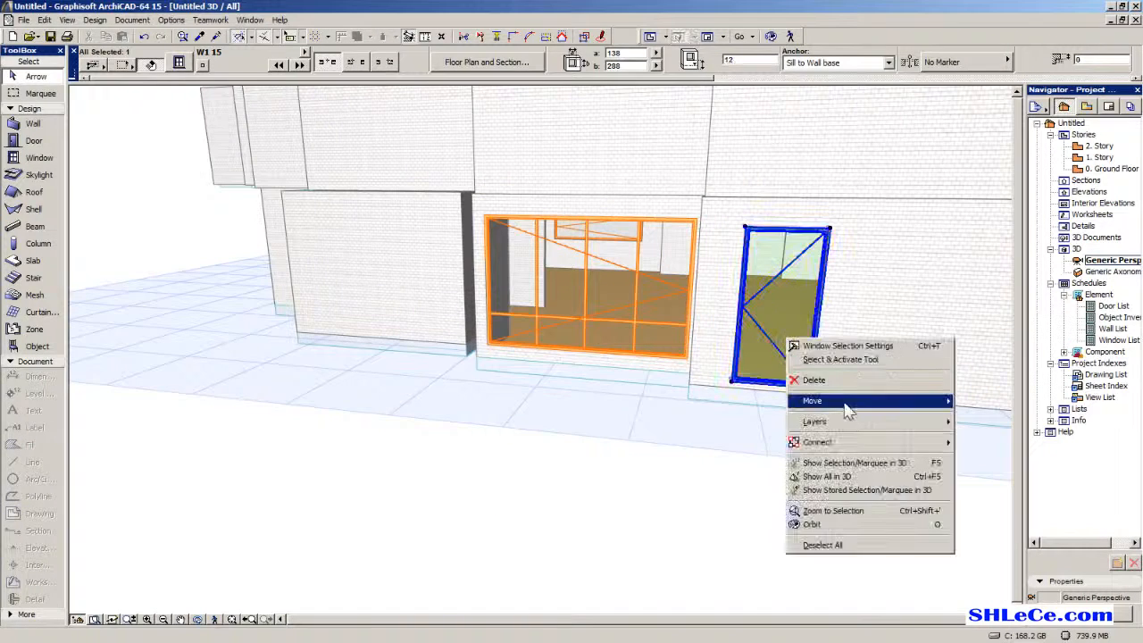
pyautogui.moveTo(843, 406)
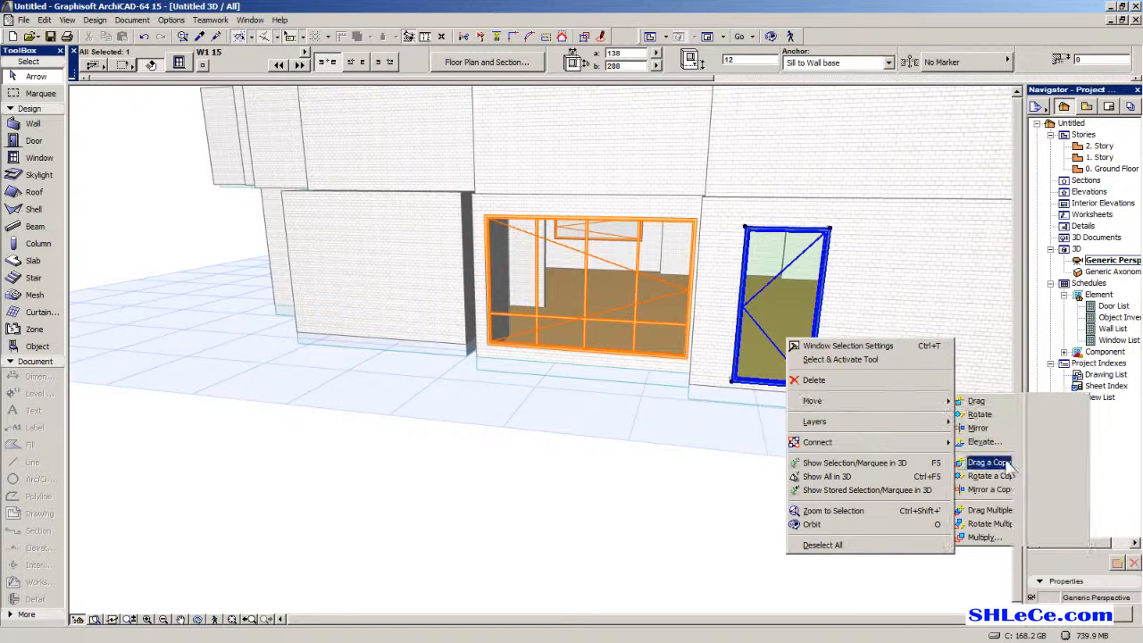
pyautogui.click(984, 462)
pyautogui.click(810, 390)
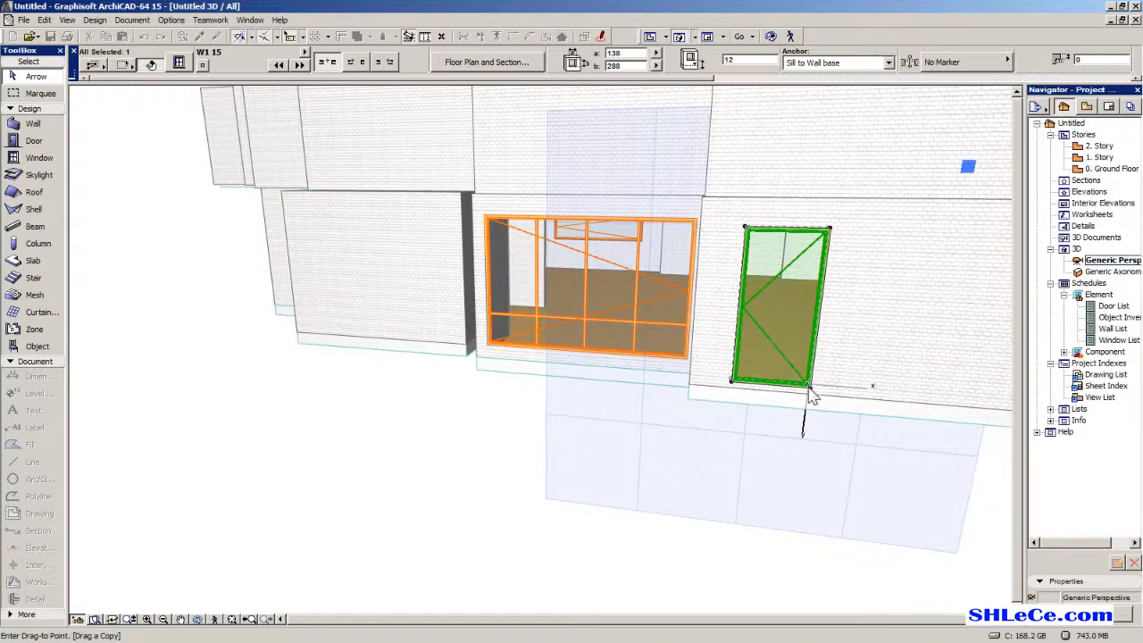
pyautogui.click(810, 397)
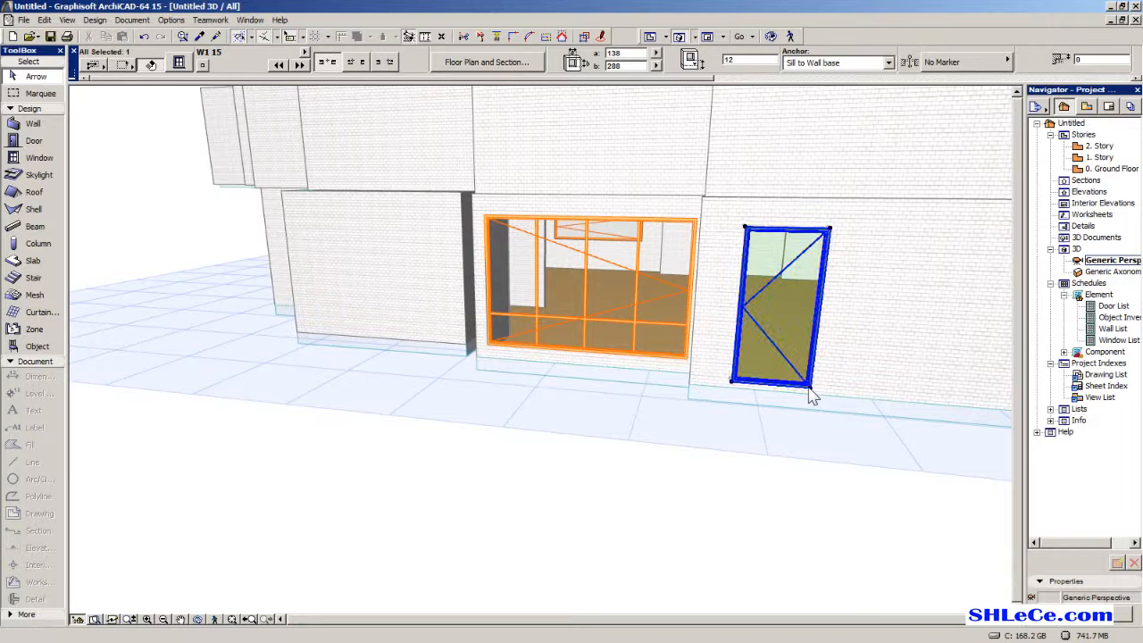
# Copy the white-wall window vertically into the upper-storey wall, taking its height from the lower corner of the upper narrow window in the dark wall.
pyautogui.rightClick(810, 398)
pyautogui.click(748, 397)
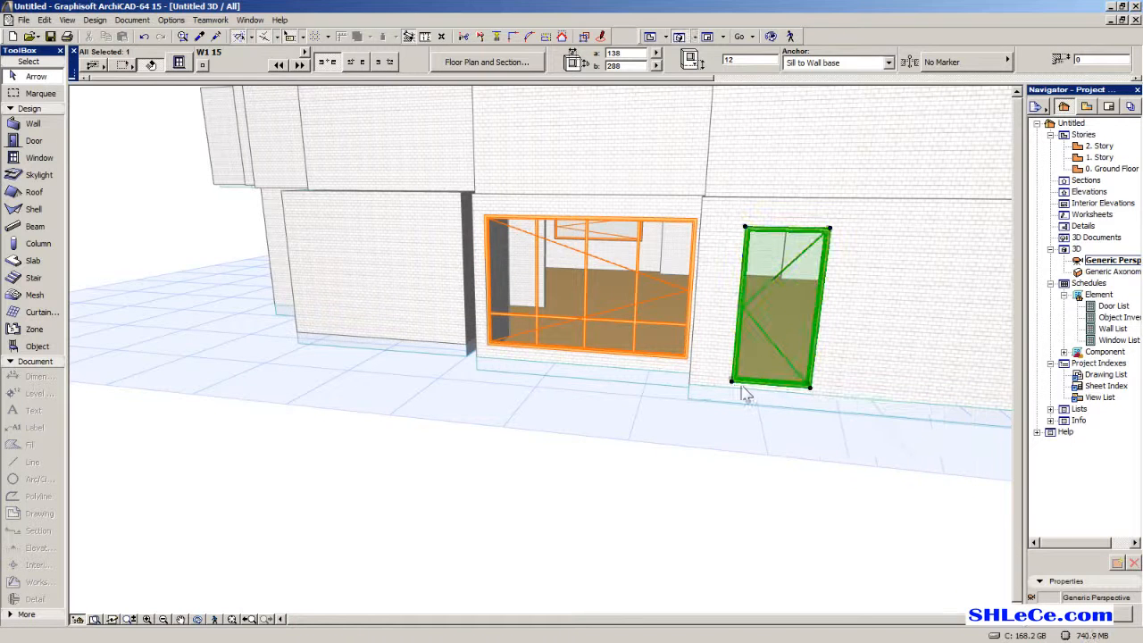
pyautogui.click(732, 383)
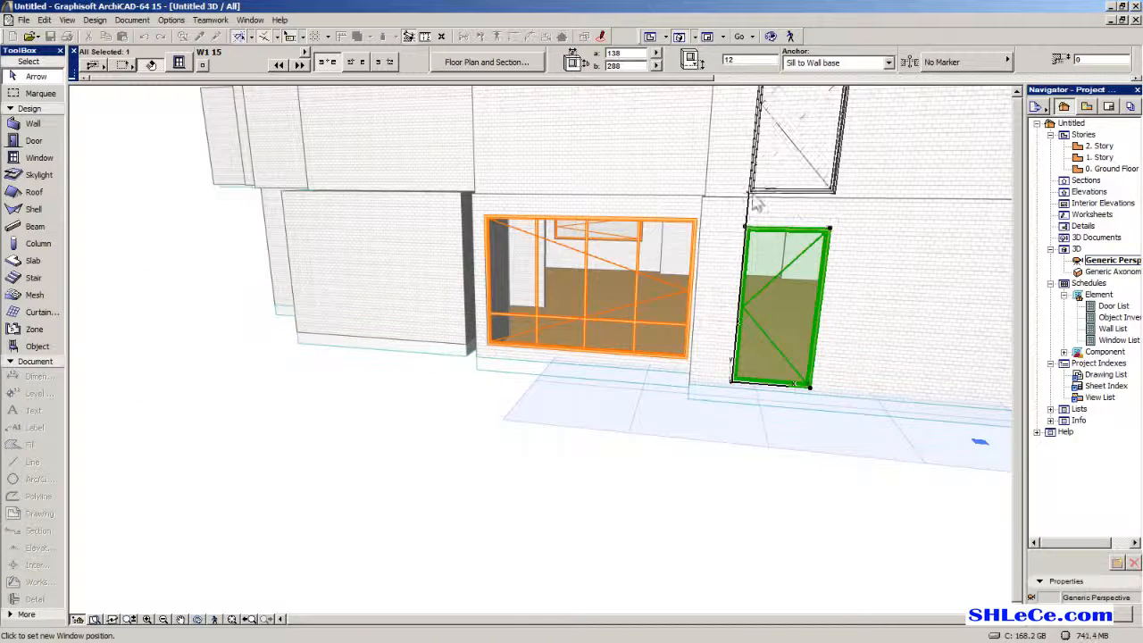
pyautogui.moveTo(741, 206); pyautogui.dragTo(641, 291, button='middle')
pyautogui.moveTo(542, 375); pyautogui.dragTo(386, 403, button='middle')
pyautogui.moveTo(572, 342); pyautogui.dragTo(293, 429, button='middle')
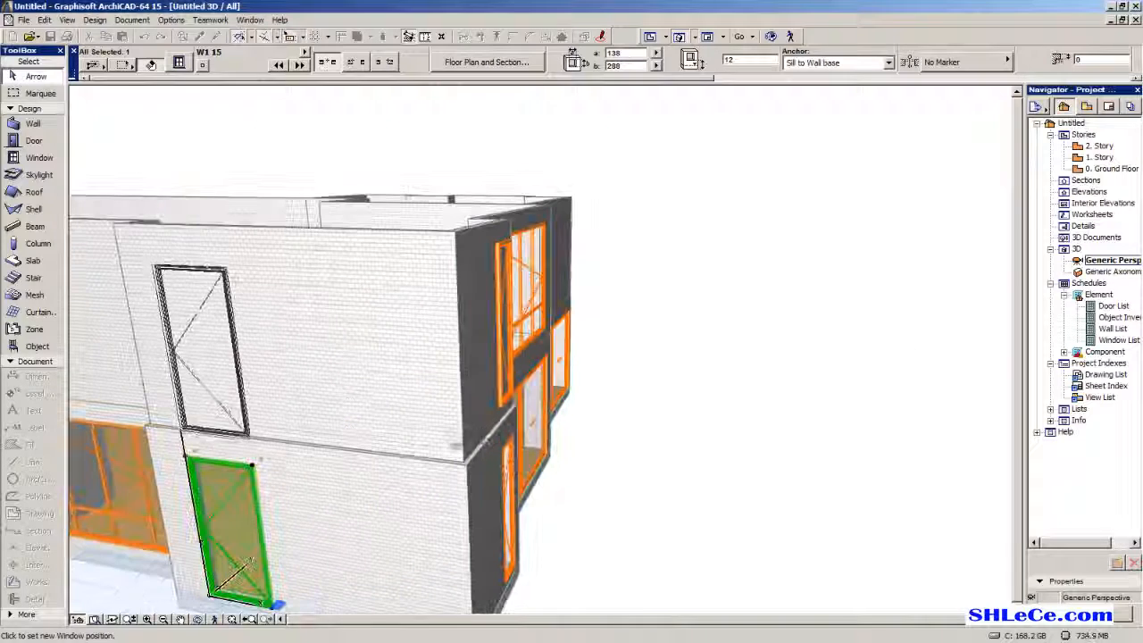
pyautogui.click(500, 411)
pyautogui.keyDown('shift'); pyautogui.moveTo(404, 481); pyautogui.dragTo(468, 432, button='middle'); pyautogui.keyUp('shift')
pyautogui.keyDown('shift'); pyautogui.moveTo(195, 430); pyautogui.dragTo(523, 410, button='middle'); pyautogui.keyUp('shift')
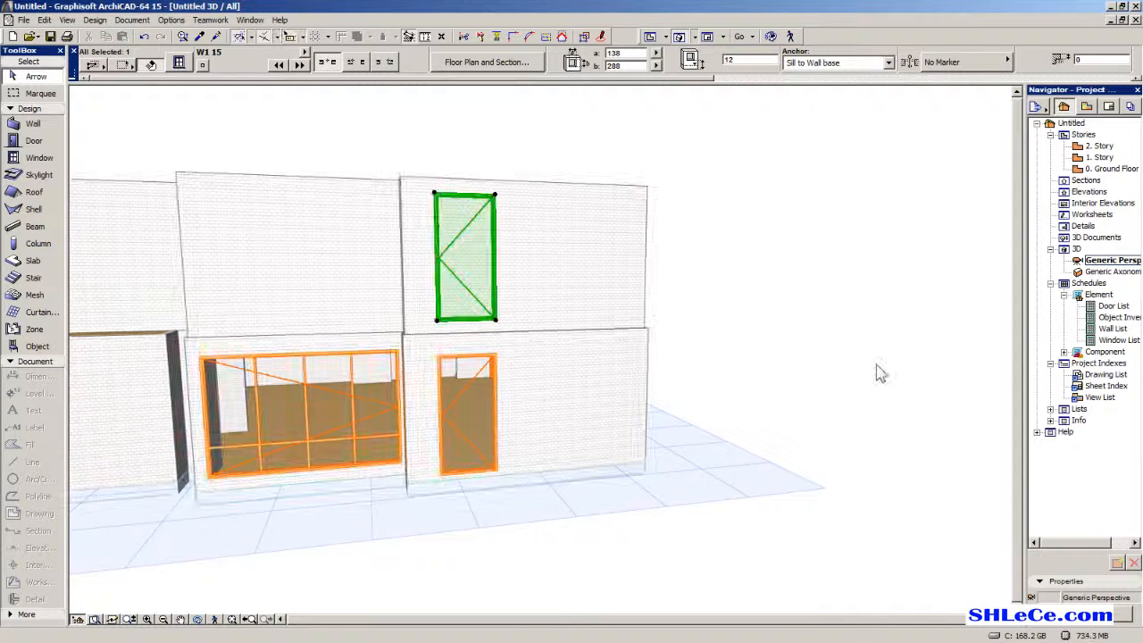
# Check the copied upper-storey window against the wall from above and delete it.
pyautogui.press('Escape')
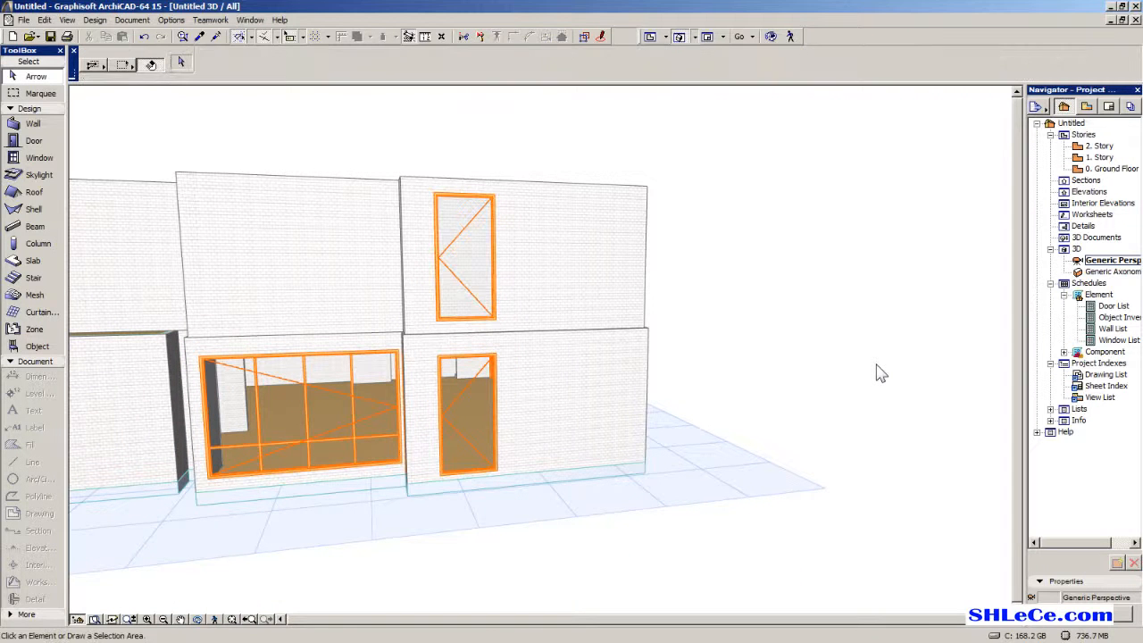
pyautogui.keyDown('shift'); pyautogui.moveTo(876, 364); pyautogui.dragTo(878, 369, button='middle'); pyautogui.keyUp('shift')
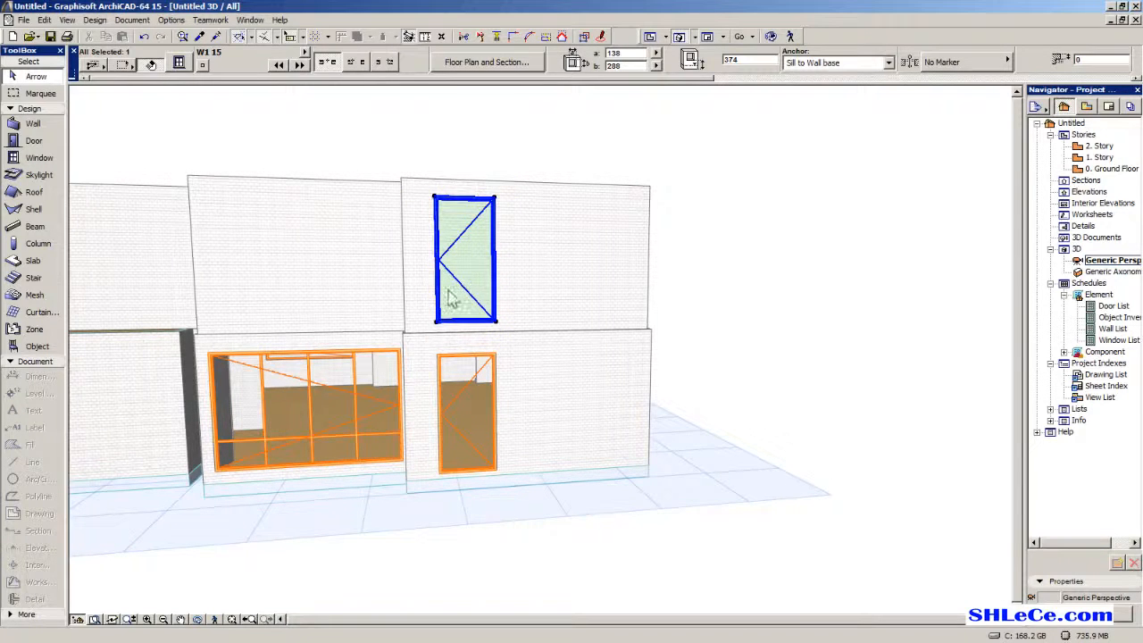
pyautogui.keyDown('shift'); pyautogui.moveTo(441, 295); pyautogui.dragTo(569, 473, button='middle'); pyautogui.keyUp('shift')
pyautogui.scroll(3, 523, 367)
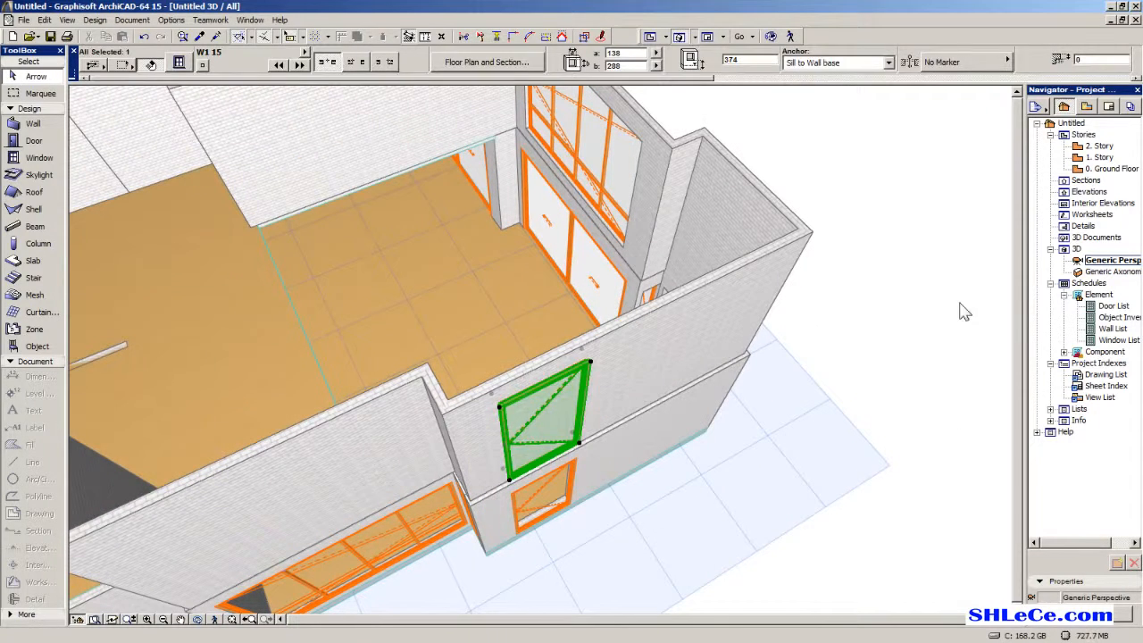
pyautogui.click(958, 335)
pyautogui.click(572, 394)
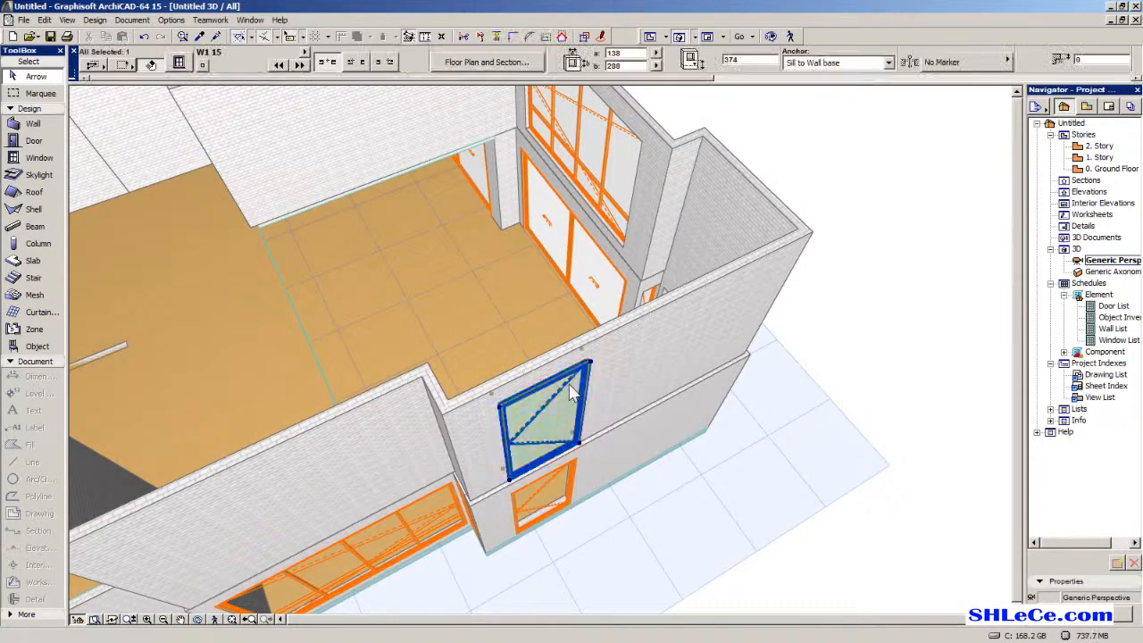
pyautogui.press('Delete')
pyautogui.moveTo(671, 407); pyautogui.dragTo(583, 322, button='middle')
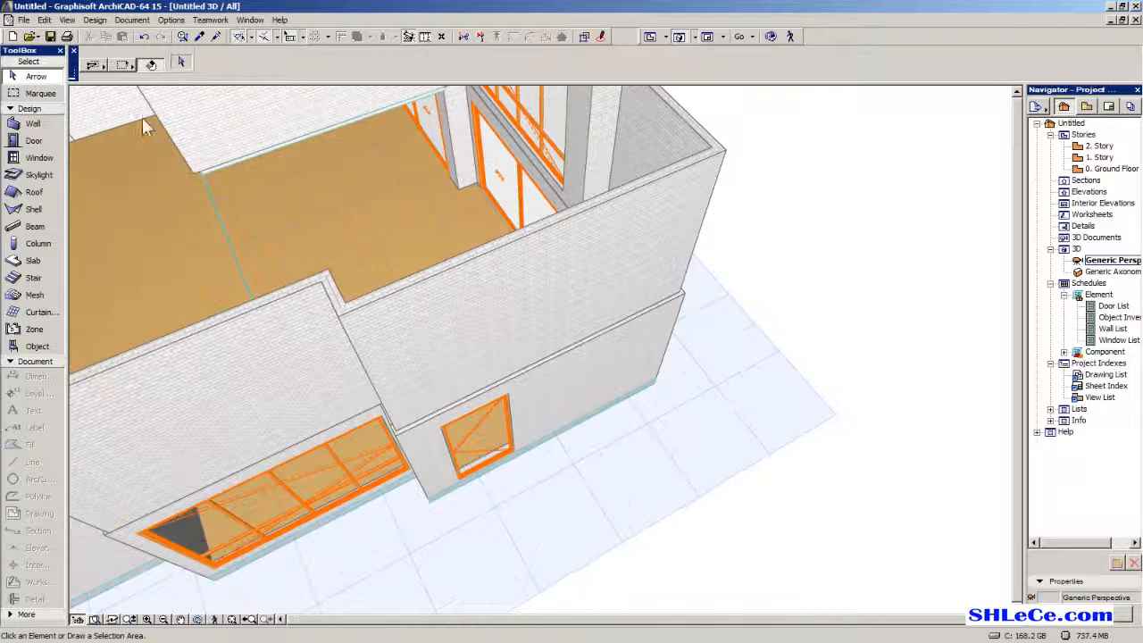
# Pick up the parameters of the white-wall ground-floor window and place a matching W1 15 window in the upper-storey wall above it.
pyautogui.click(198, 41)
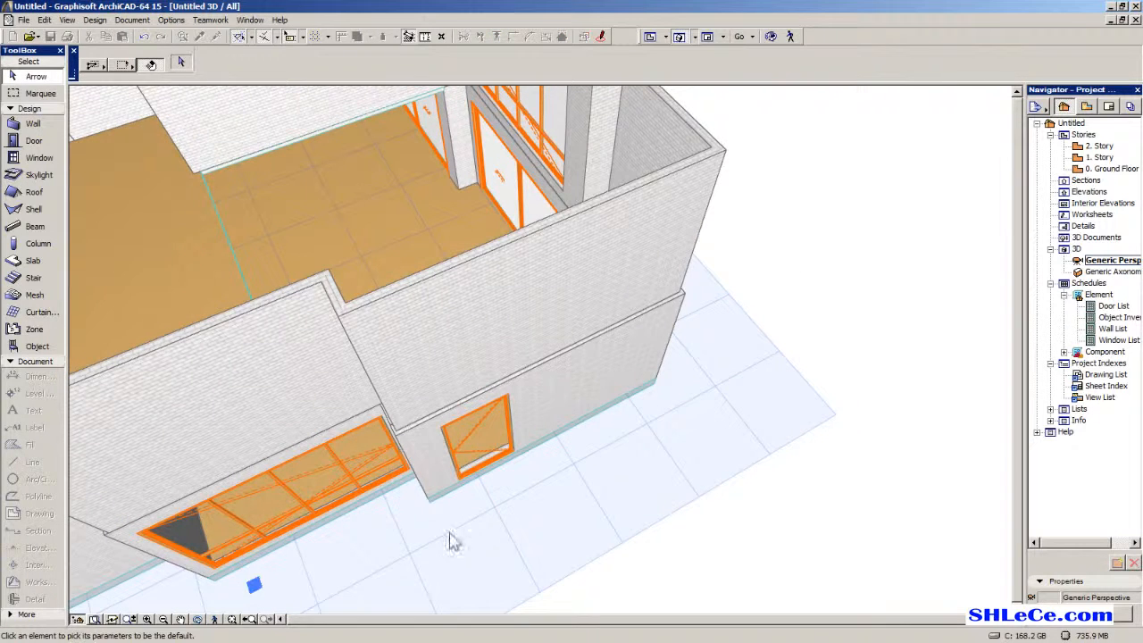
pyautogui.click(456, 430)
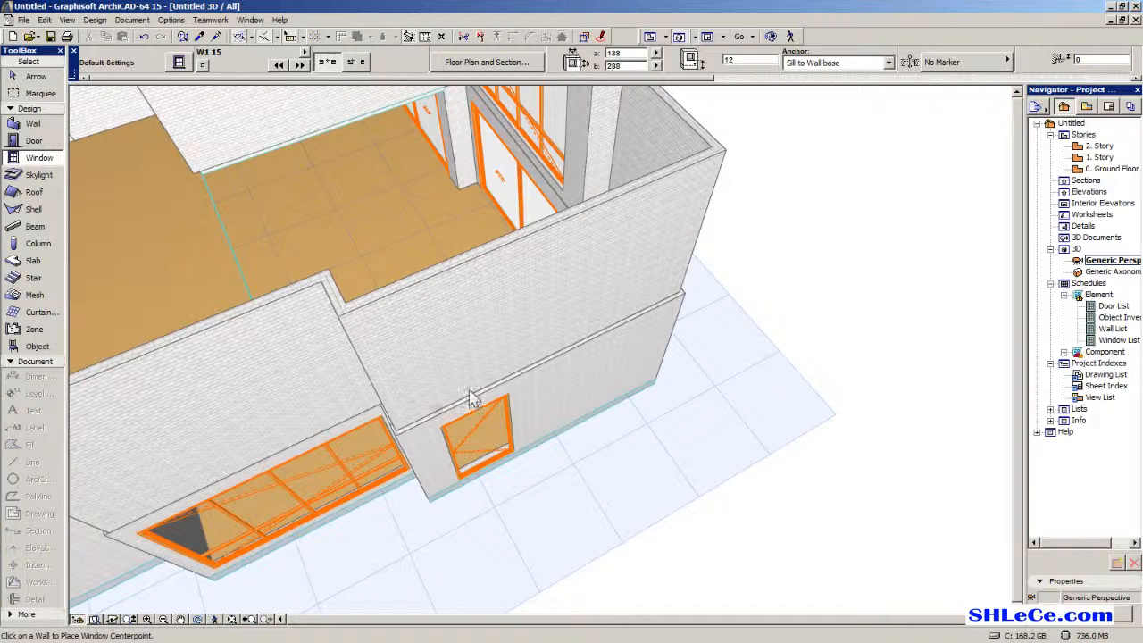
pyautogui.click(471, 399)
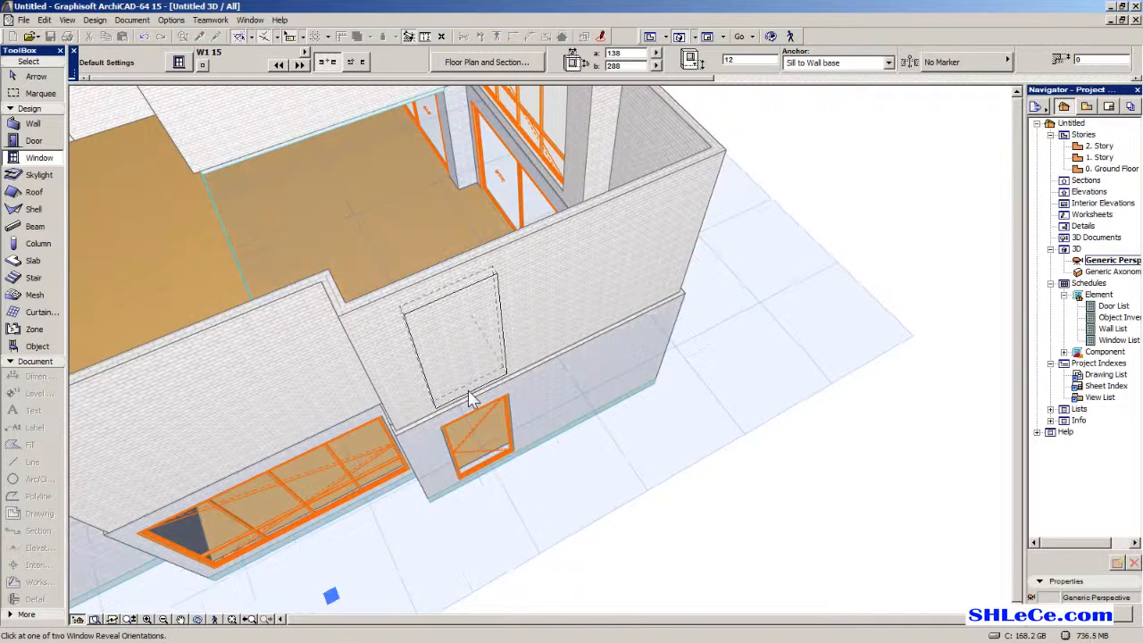
pyautogui.click(499, 435)
pyautogui.scroll(6, 500, 384)
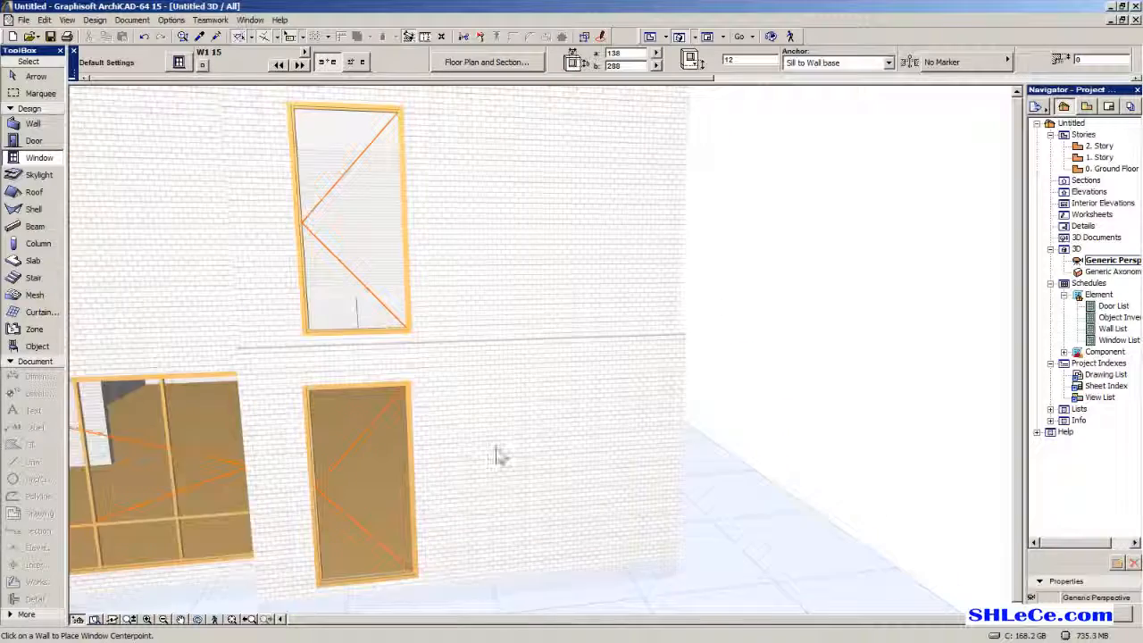
pyautogui.moveTo(473, 424); pyautogui.dragTo(503, 440, button='middle')
# Move the new upper-storey window sideways so its edge lines up with the ground-floor window directly below.
pyautogui.click(34, 78)
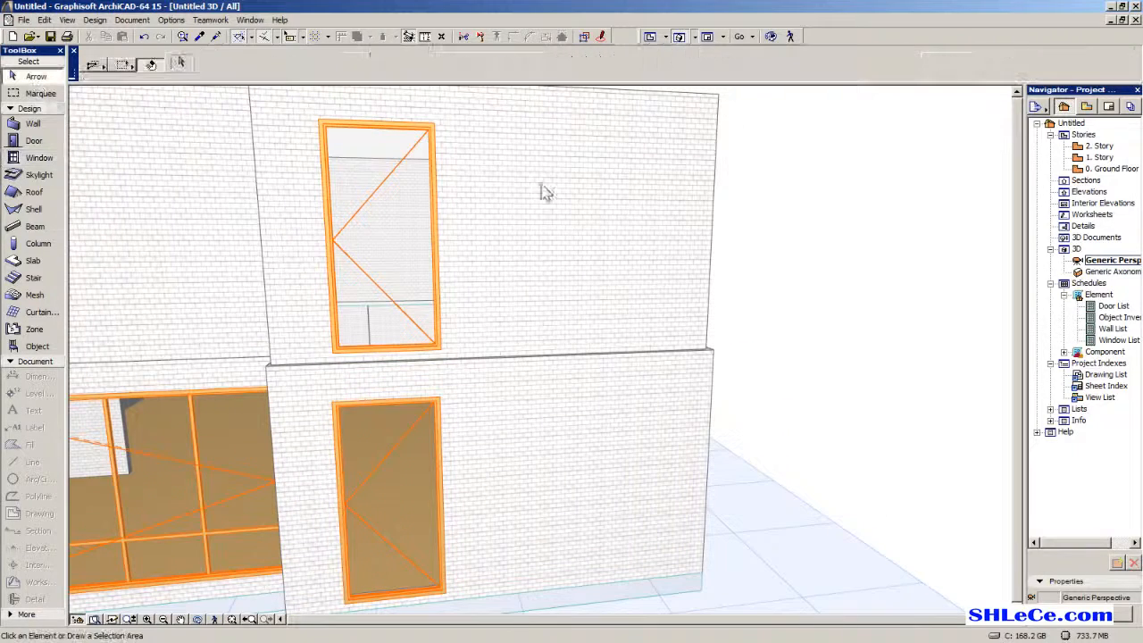
pyautogui.click(440, 135)
pyautogui.click(443, 353)
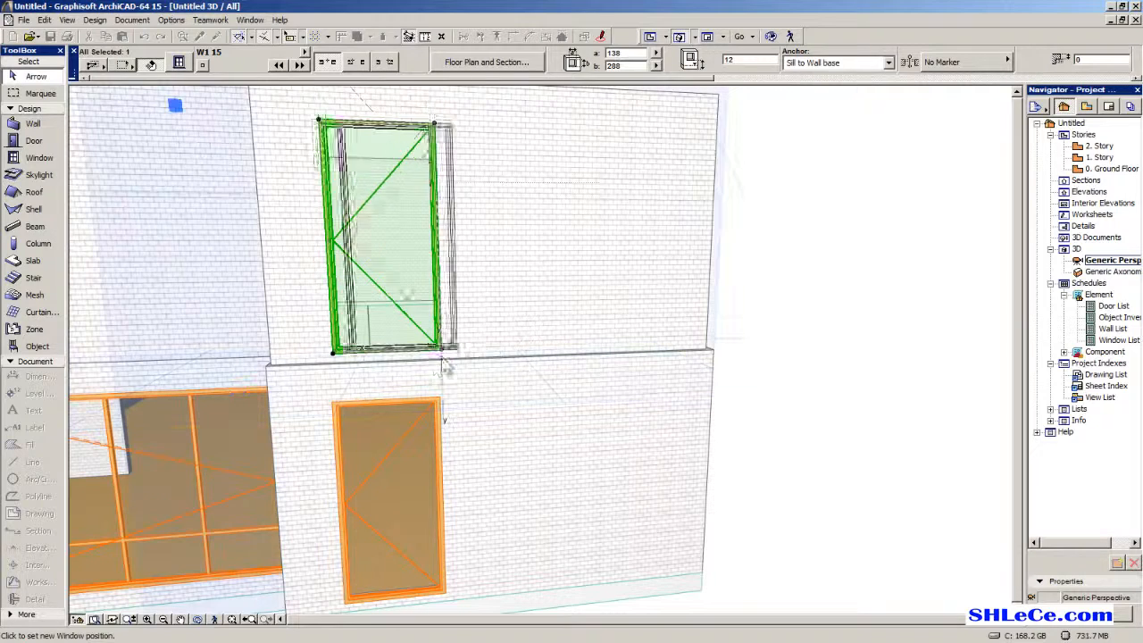
pyautogui.click(443, 409)
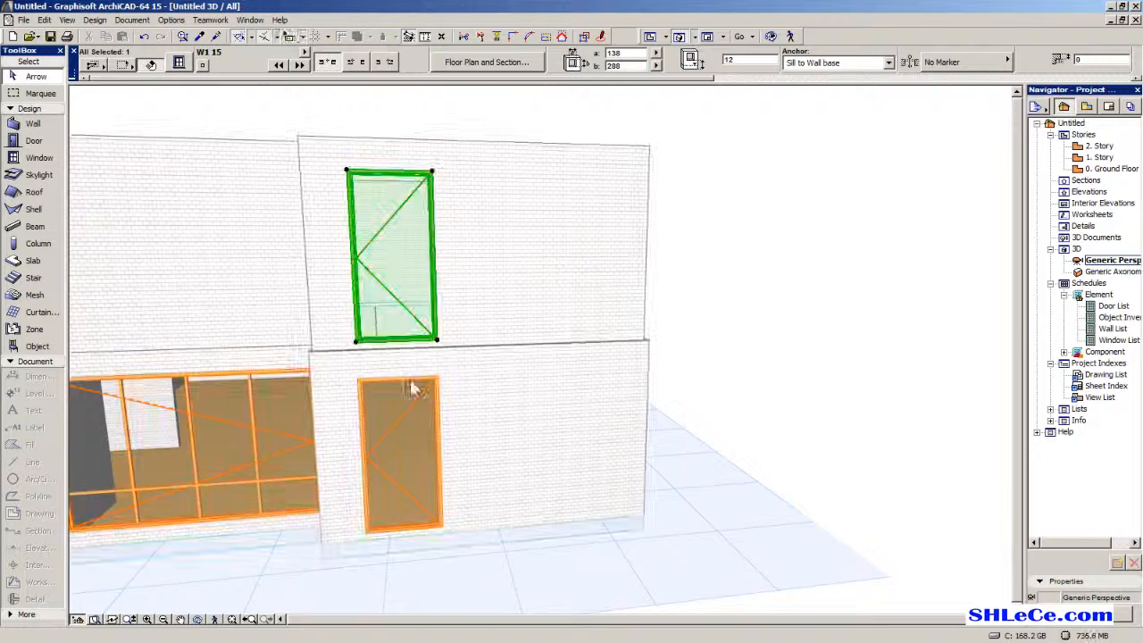
# Move the upper white-wall window vertically to match the lower corner height of the upper narrow window in the dark wall.
pyautogui.click(311, 348)
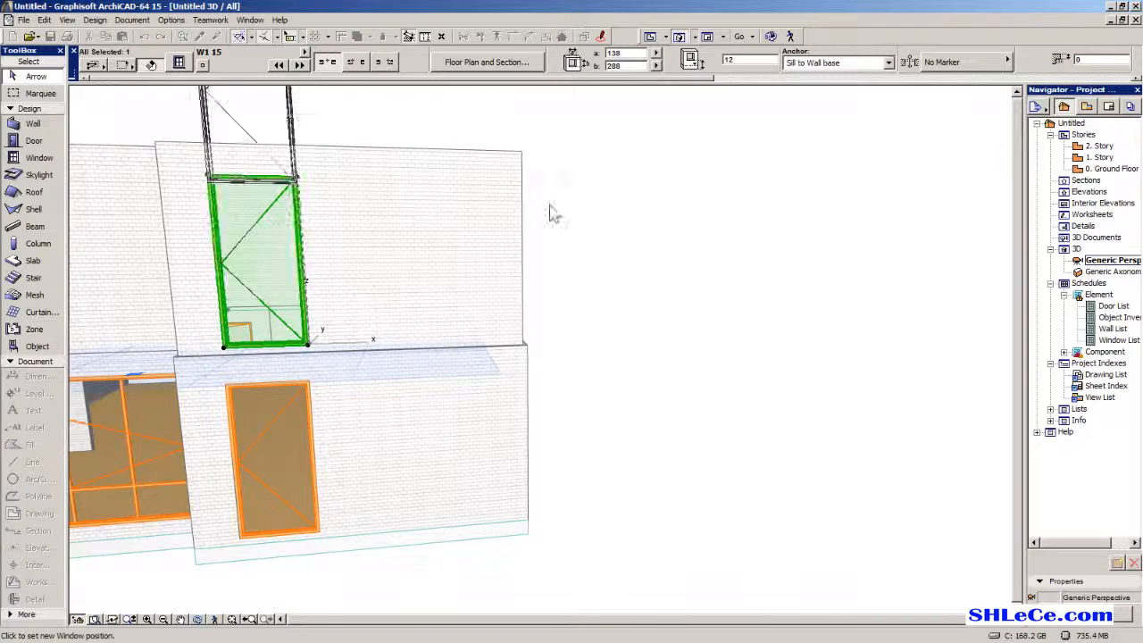
pyautogui.keyDown('shift'); pyautogui.moveTo(393, 295); pyautogui.dragTo(317, 316, button='middle'); pyautogui.keyUp('shift')
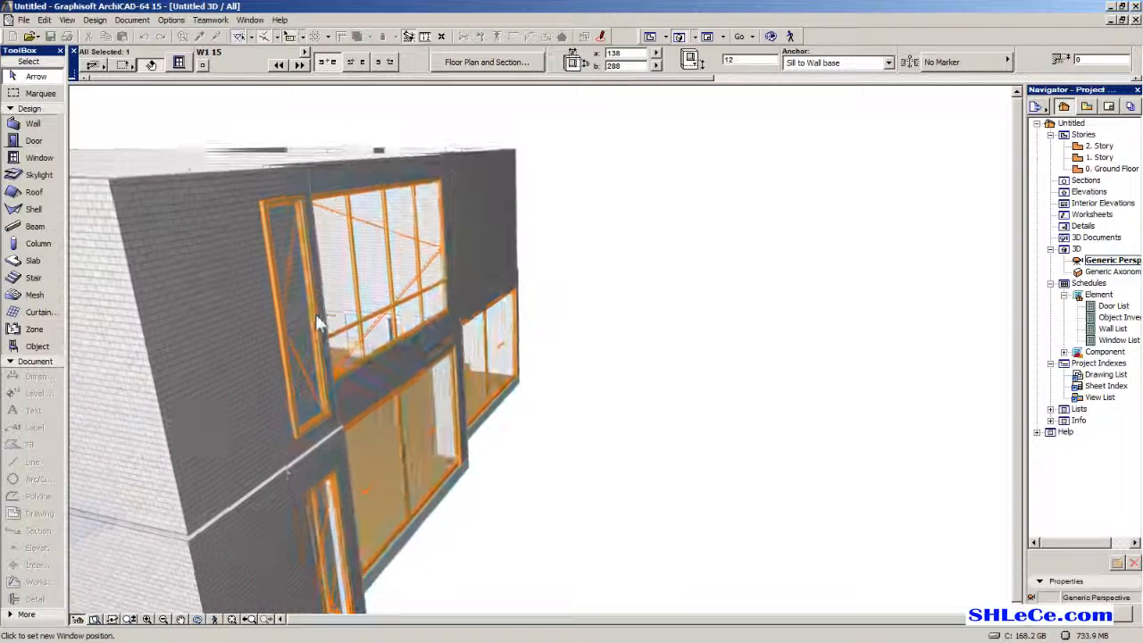
pyautogui.click(296, 440)
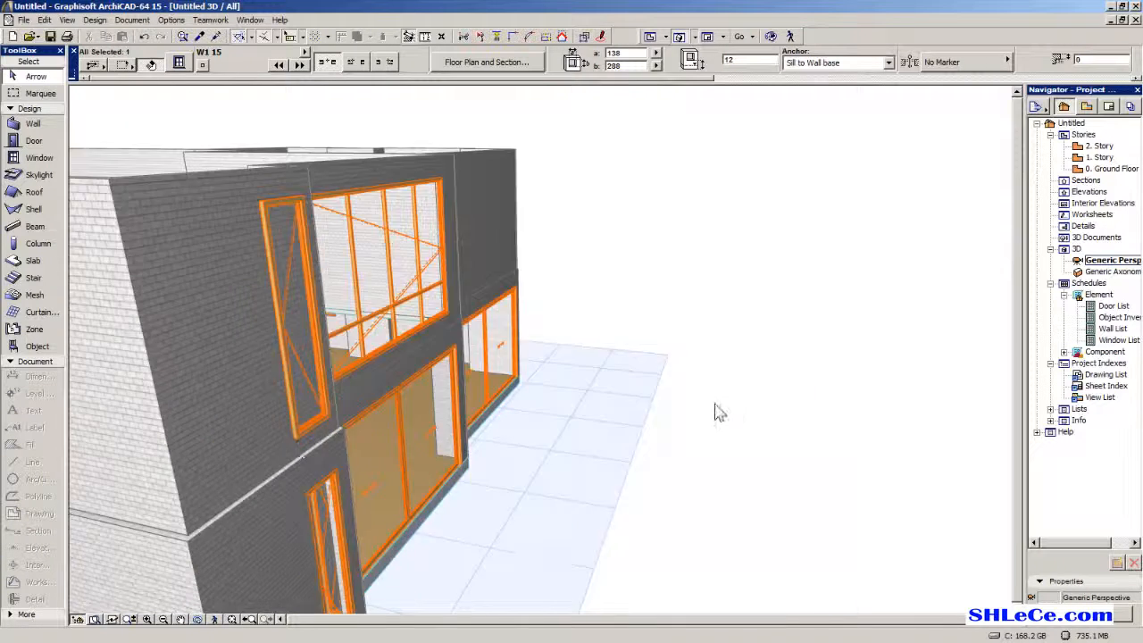
# Pick up the parameters of the narrow ground-floor window in the short return wall beside the wide multi-panel window.
pyautogui.keyDown('shift'); pyautogui.moveTo(717, 404); pyautogui.dragTo(721, 353, button='middle'); pyautogui.keyUp('shift')
pyautogui.scroll(6, 595, 306)
pyautogui.moveTo(586, 306); pyautogui.dragTo(605, 319, button='middle')
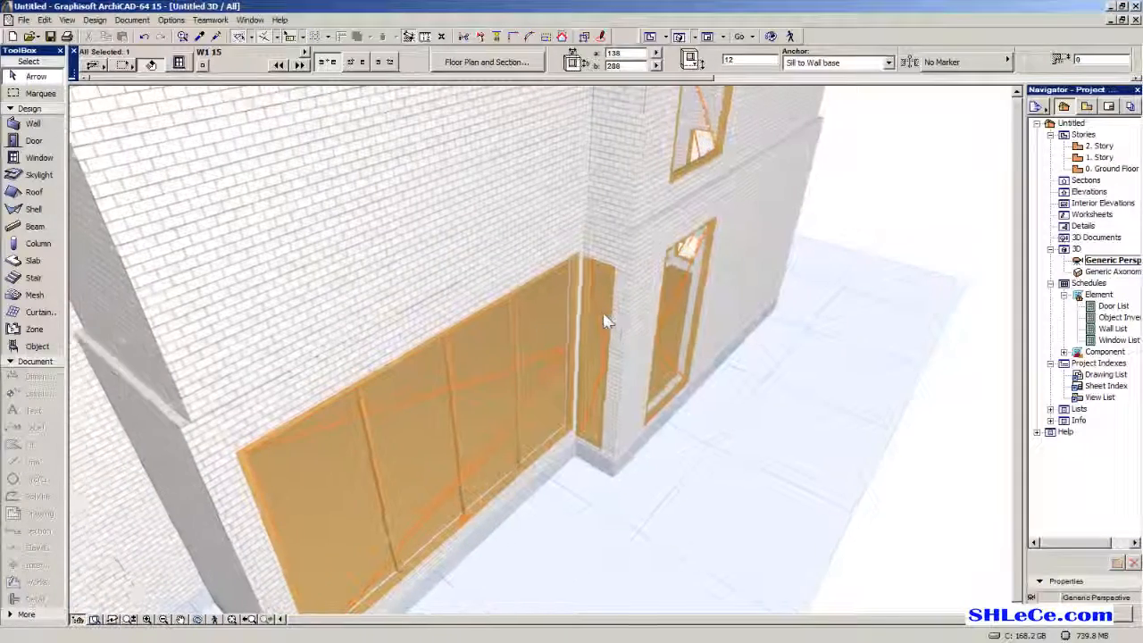
pyautogui.scroll(2, 610, 273)
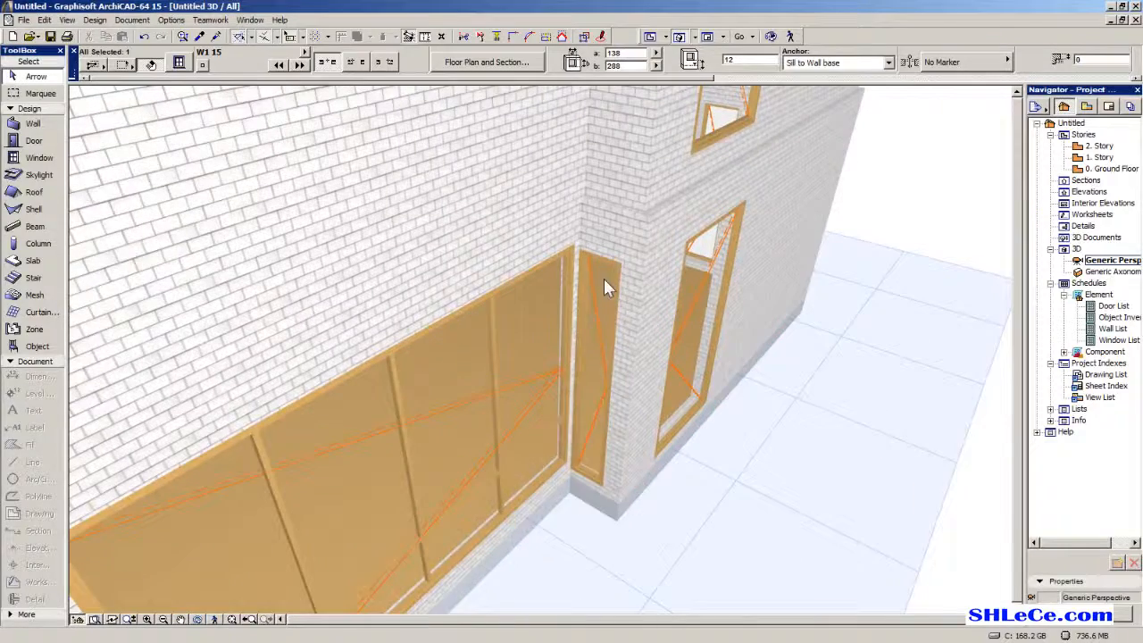
pyautogui.moveTo(622, 237); pyautogui.dragTo(573, 366, button='middle')
pyautogui.scroll(1, 586, 350)
pyautogui.scroll(1, 565, 425)
pyautogui.scroll(-2, 589, 311)
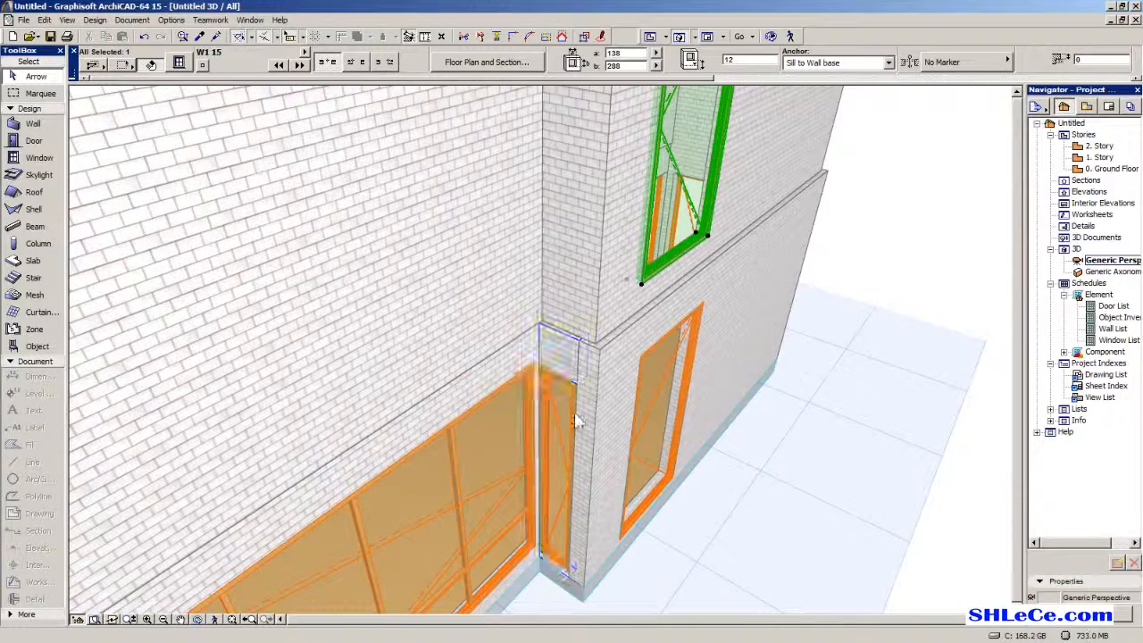
pyautogui.scroll(-1, 542, 402)
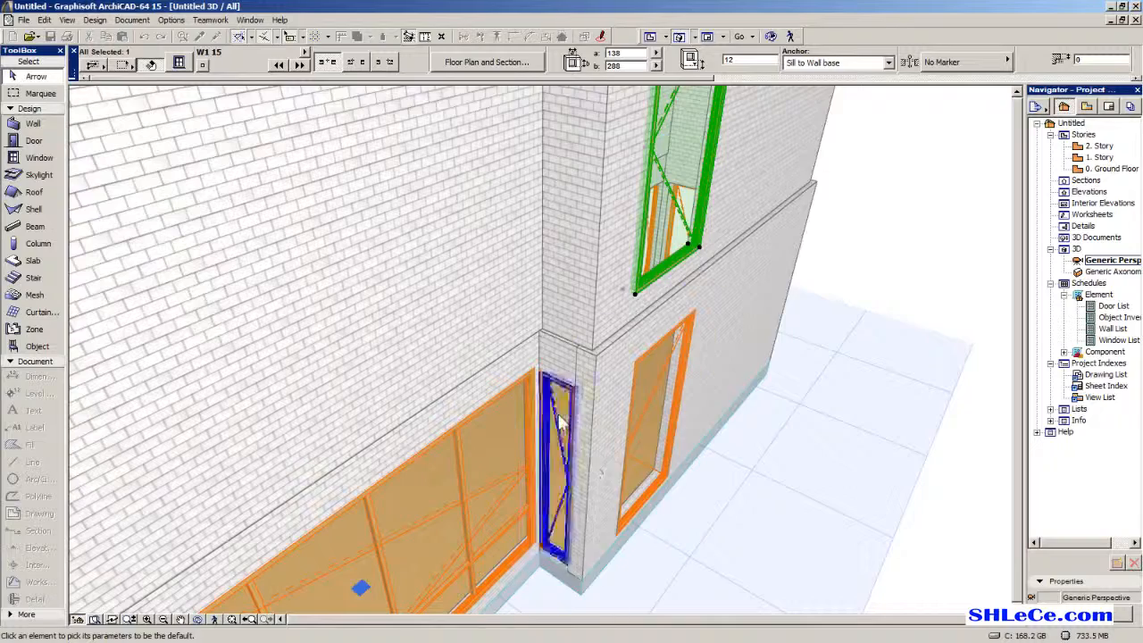
pyautogui.click(559, 460)
# Place a matching narrow W1 15 window in the upper-storey return wall directly above the ground-floor one.
pyautogui.moveTo(595, 382); pyautogui.dragTo(575, 435, button='middle')
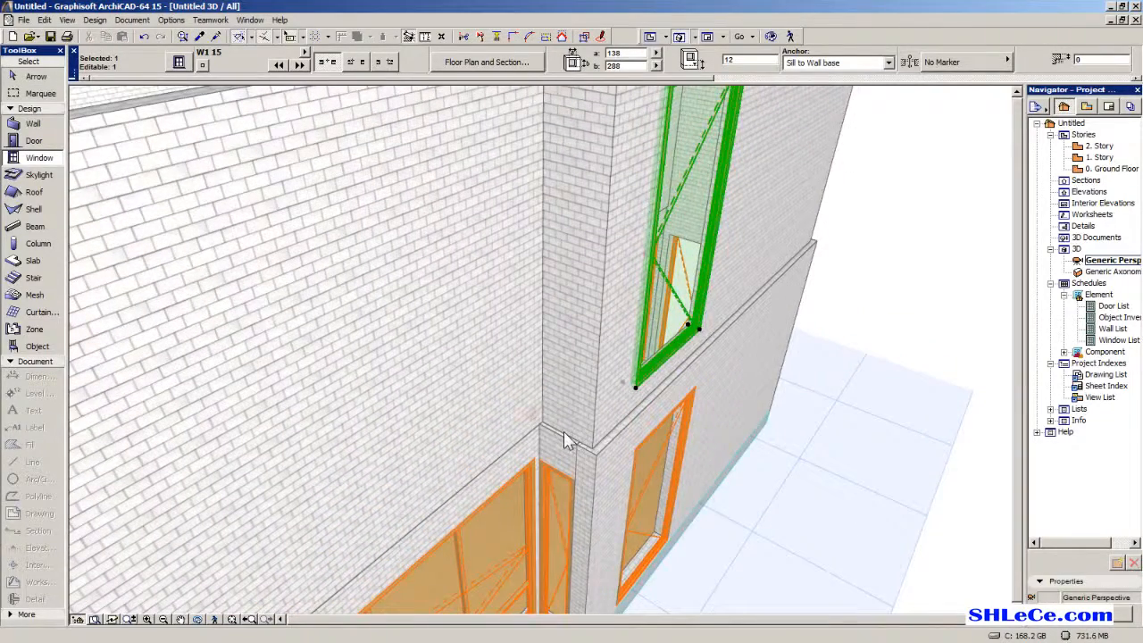
pyautogui.press('Escape')
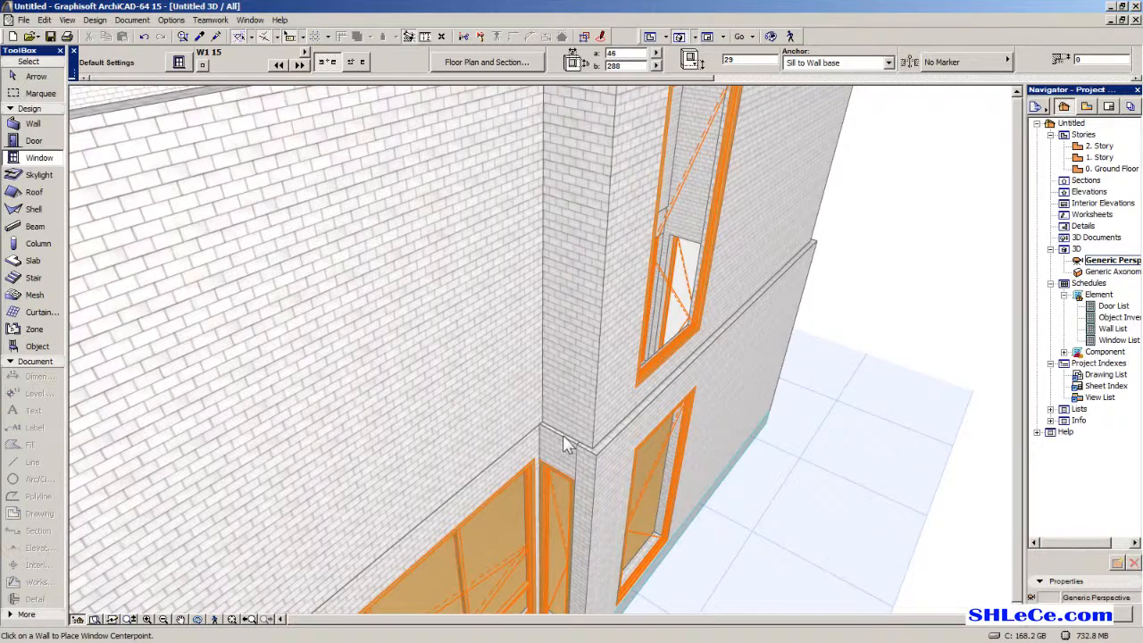
pyautogui.click(557, 452)
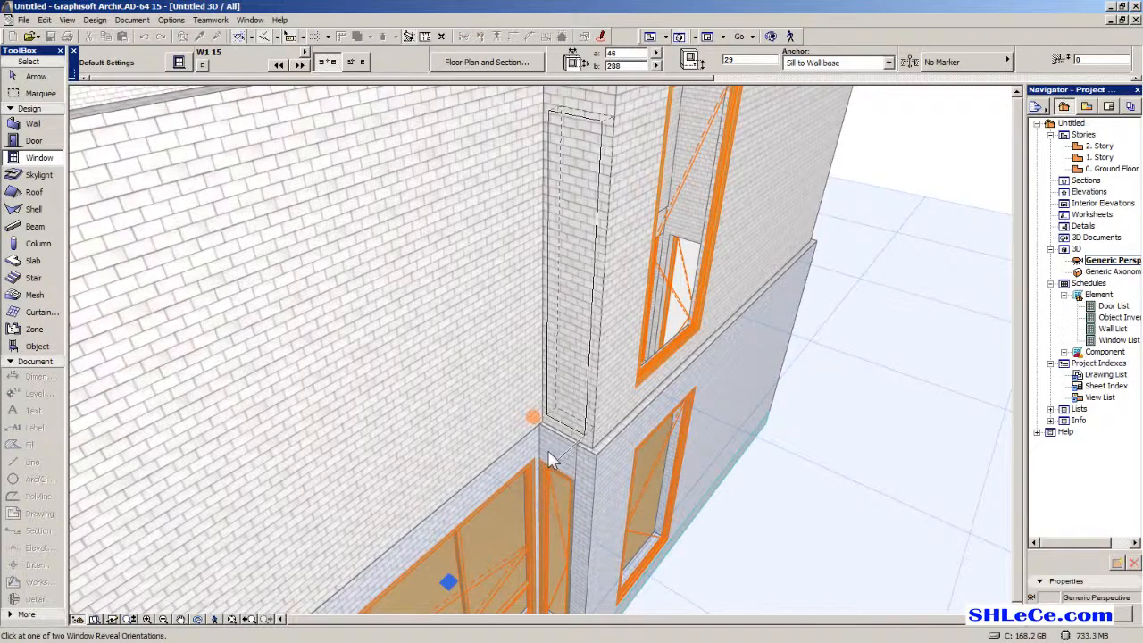
pyautogui.click(552, 460)
pyautogui.scroll(5, 576, 471)
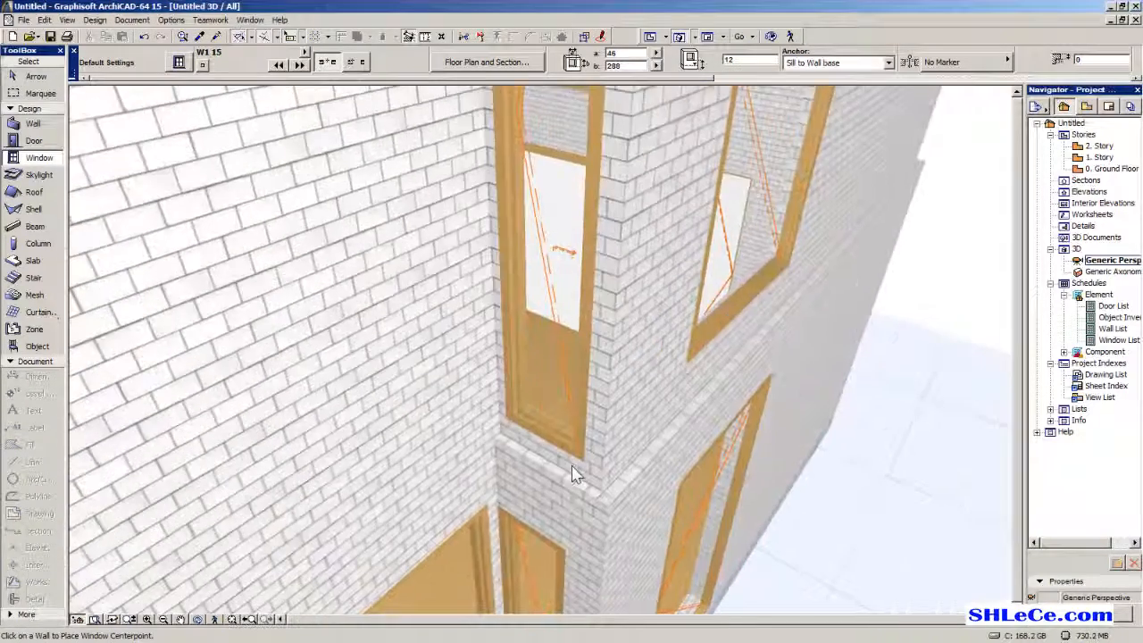
# Move the new narrow upper-storey window sideways so its edge lines up with the narrow ground-floor window below.
pyautogui.scroll(-5, 582, 466)
pyautogui.moveTo(590, 440); pyautogui.dragTo(646, 394, button='middle')
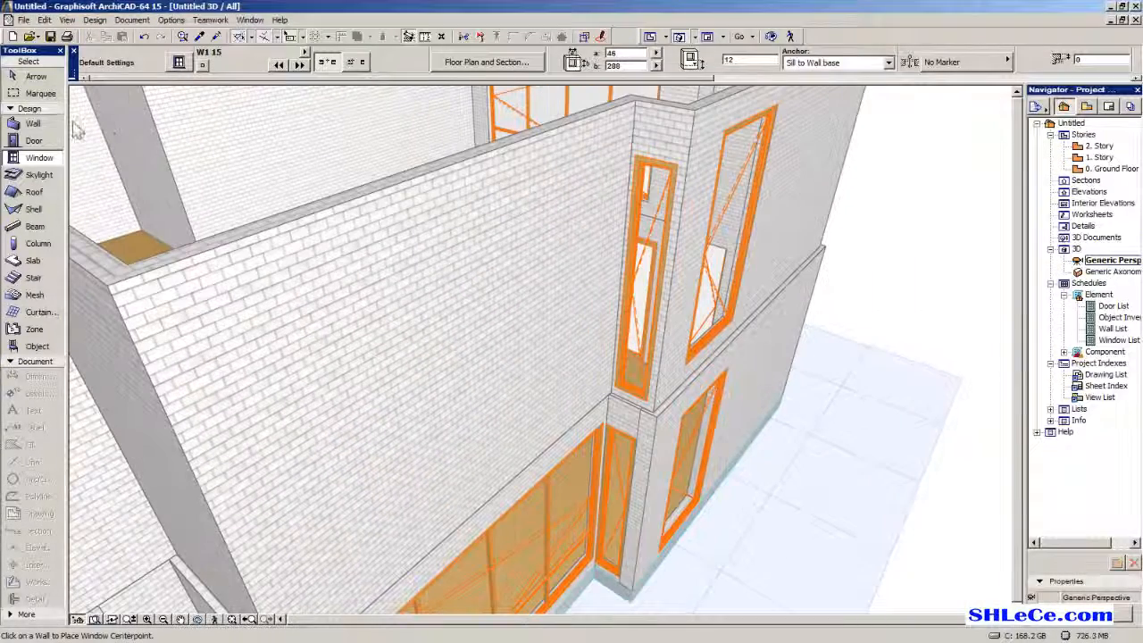
pyautogui.click(35, 76)
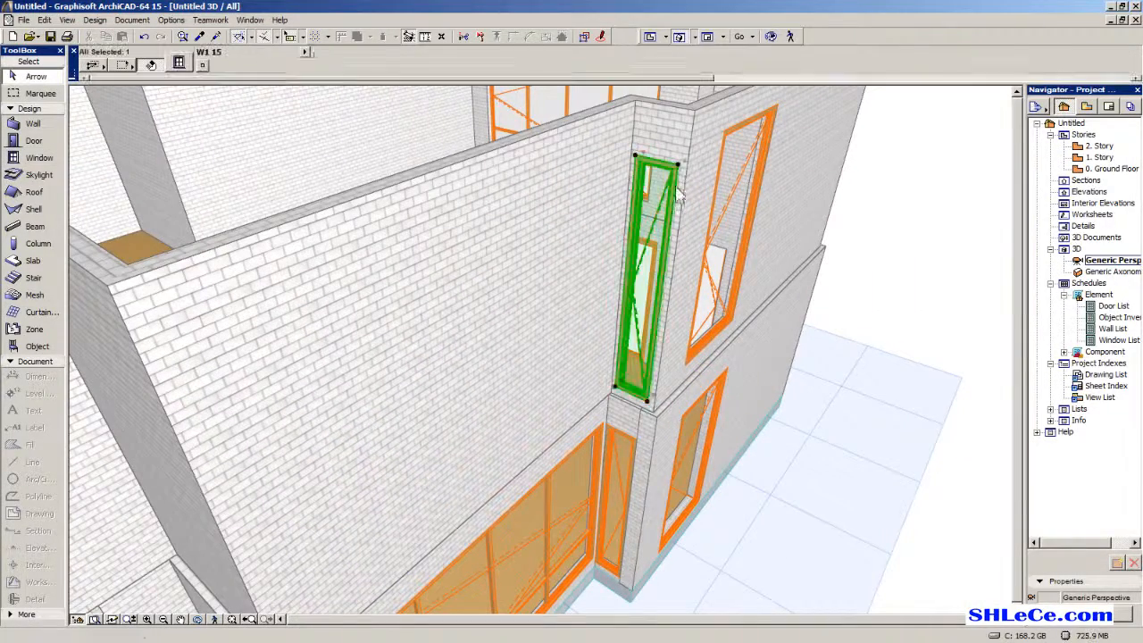
pyautogui.click(680, 176)
pyautogui.scroll(4, 683, 232)
pyautogui.scroll(1, 681, 305)
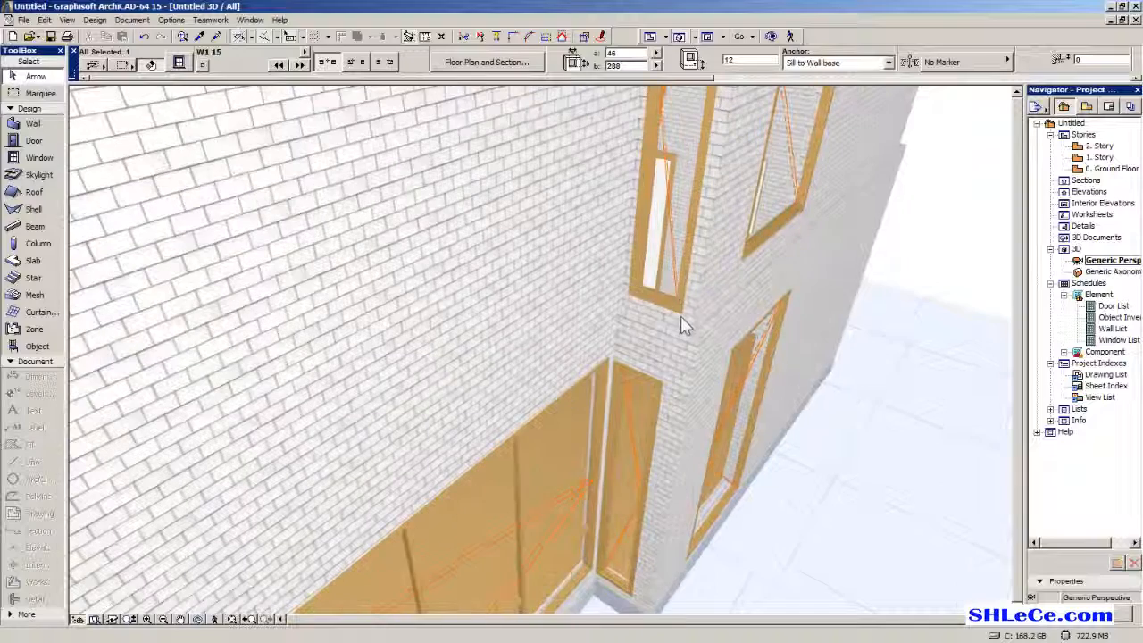
pyautogui.hotkey('ctrl', 'd')
pyautogui.click(682, 314)
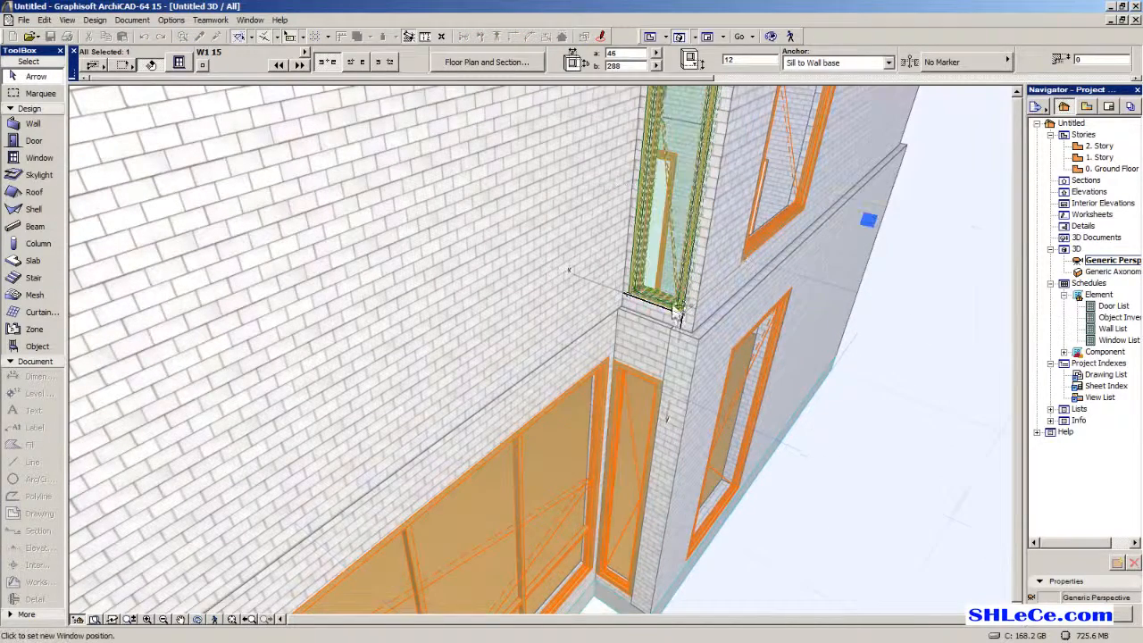
pyautogui.click(662, 389)
pyautogui.scroll(-5, 696, 375)
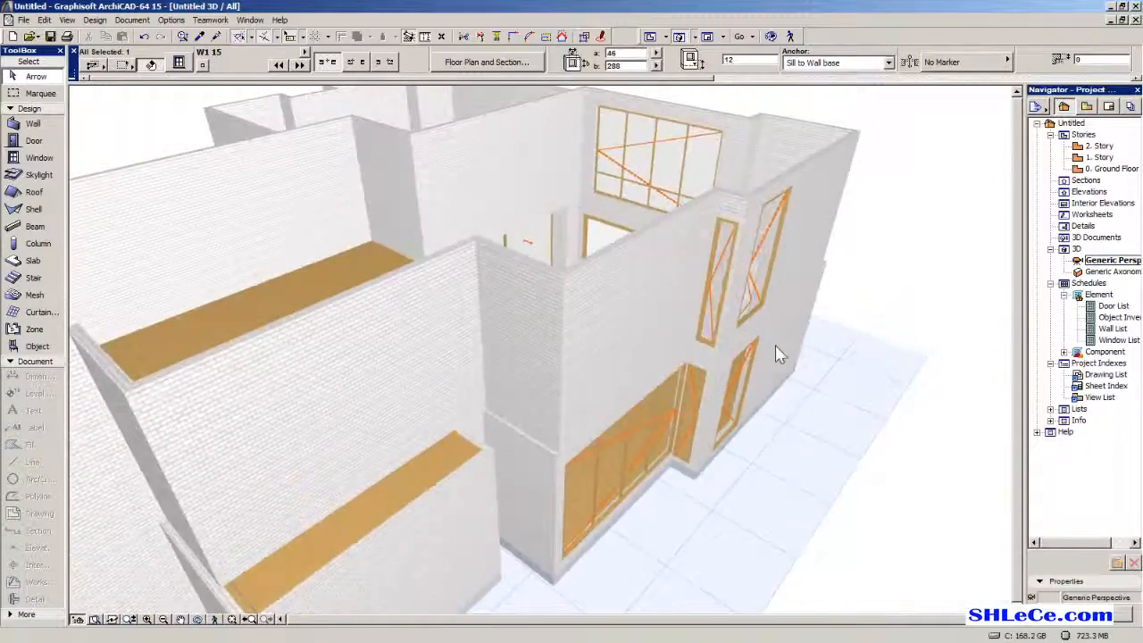
# Move the narrow upper-storey window vertically so its lower corner matches the sill of the adjacent upper window.
pyautogui.scroll(8, 786, 355)
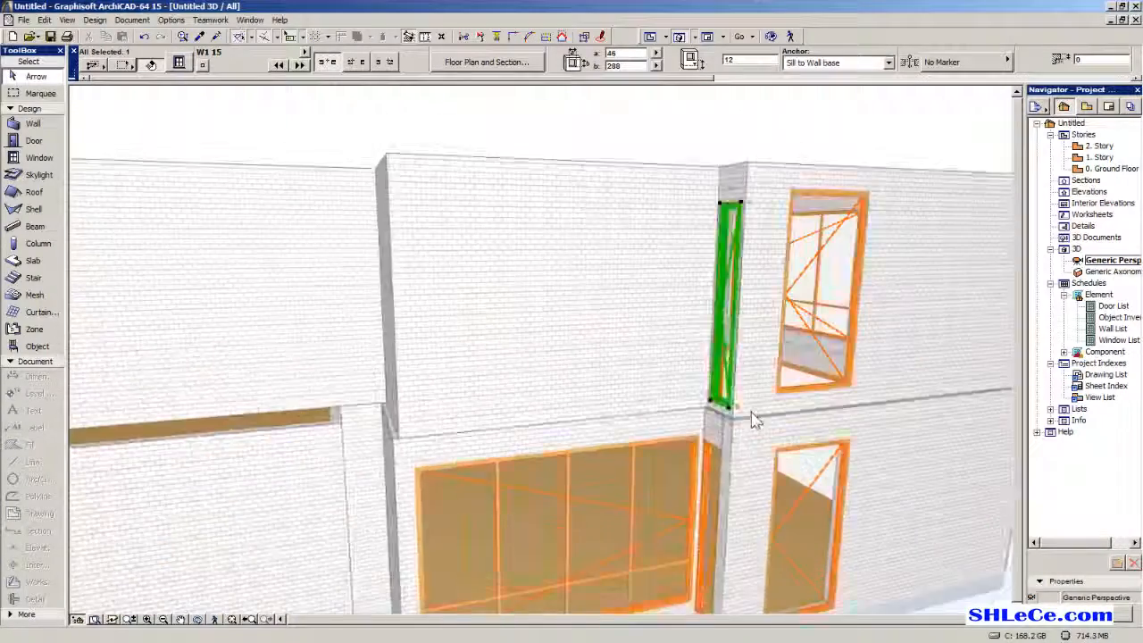
pyautogui.scroll(2, 755, 420)
pyautogui.click(731, 416)
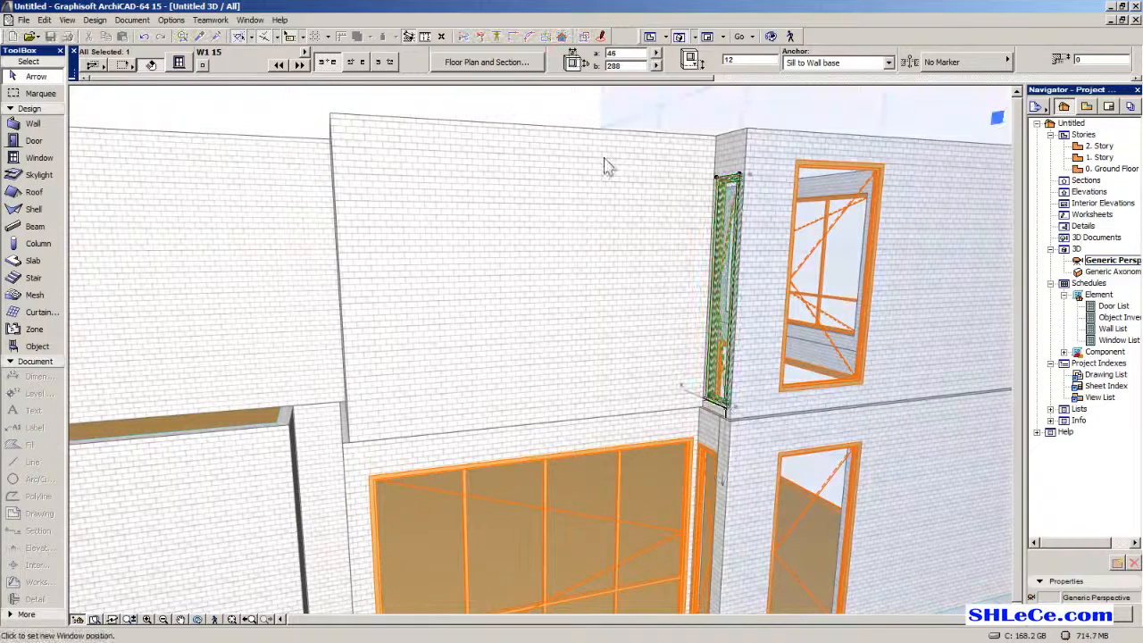
pyautogui.click(788, 400)
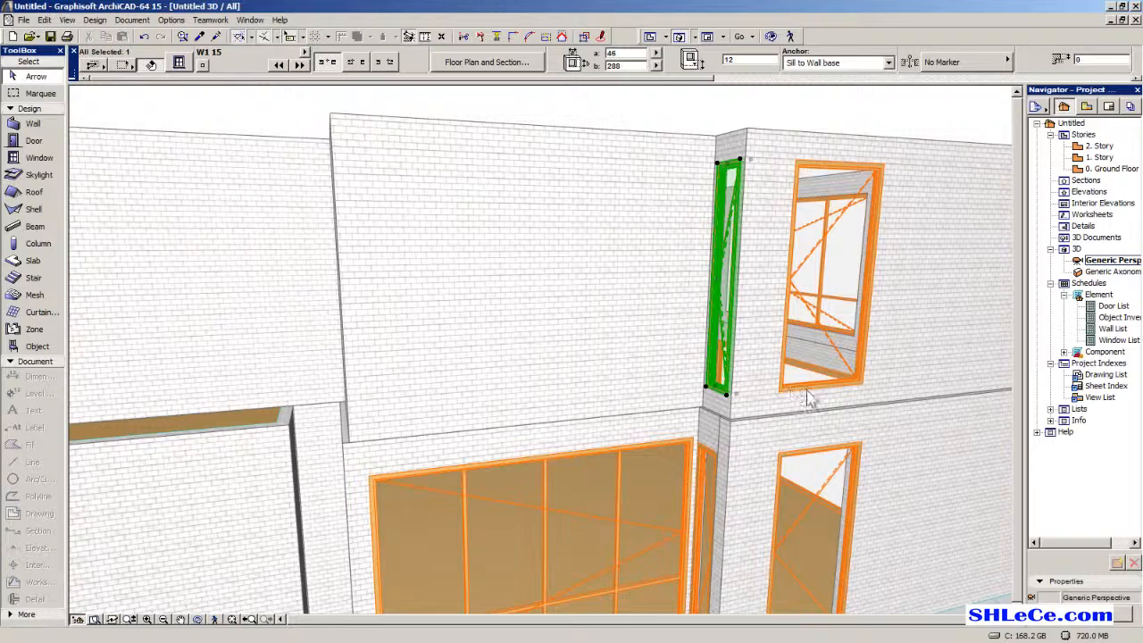
# Inspect the upper slab edge from inside the house, open the 1. Story plan and select the slab covering Bedroom 3 and the hall.
pyautogui.keyDown('shift'); pyautogui.moveTo(611, 297); pyautogui.dragTo(664, 294, button='middle'); pyautogui.keyUp('shift')
pyautogui.scroll(4, 665, 299)
pyautogui.moveTo(669, 336); pyautogui.dragTo(548, 390, button='middle')
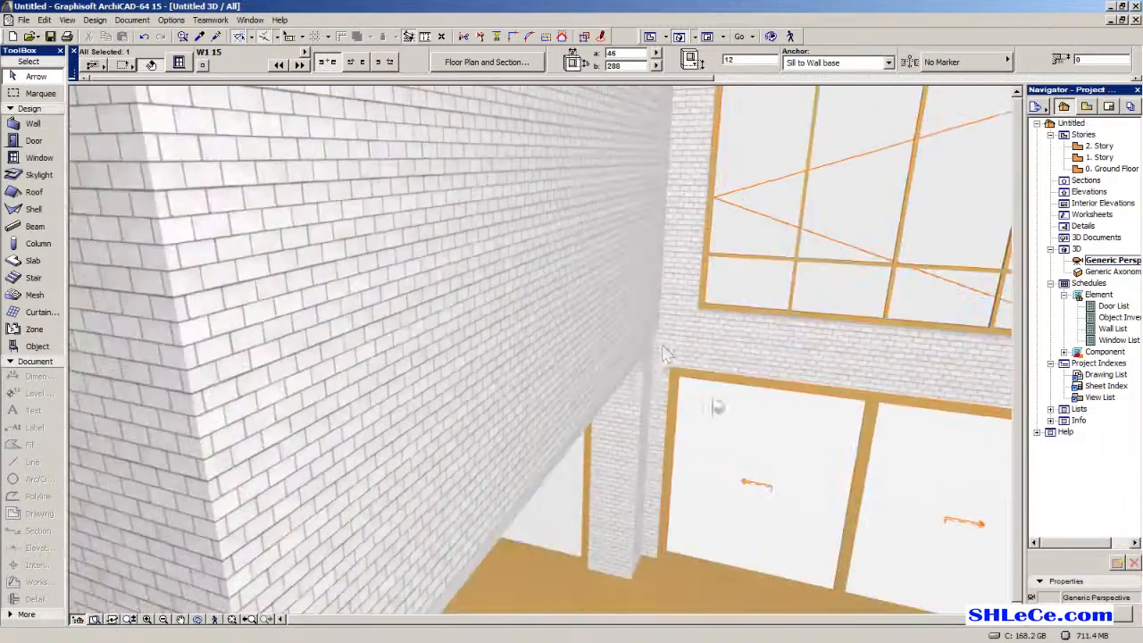
pyautogui.keyDown('shift'); pyautogui.moveTo(663, 352); pyautogui.dragTo(534, 256, button='middle'); pyautogui.keyUp('shift')
pyautogui.keyDown('shift'); pyautogui.moveTo(542, 317); pyautogui.dragTo(456, 524, button='middle'); pyautogui.keyUp('shift')
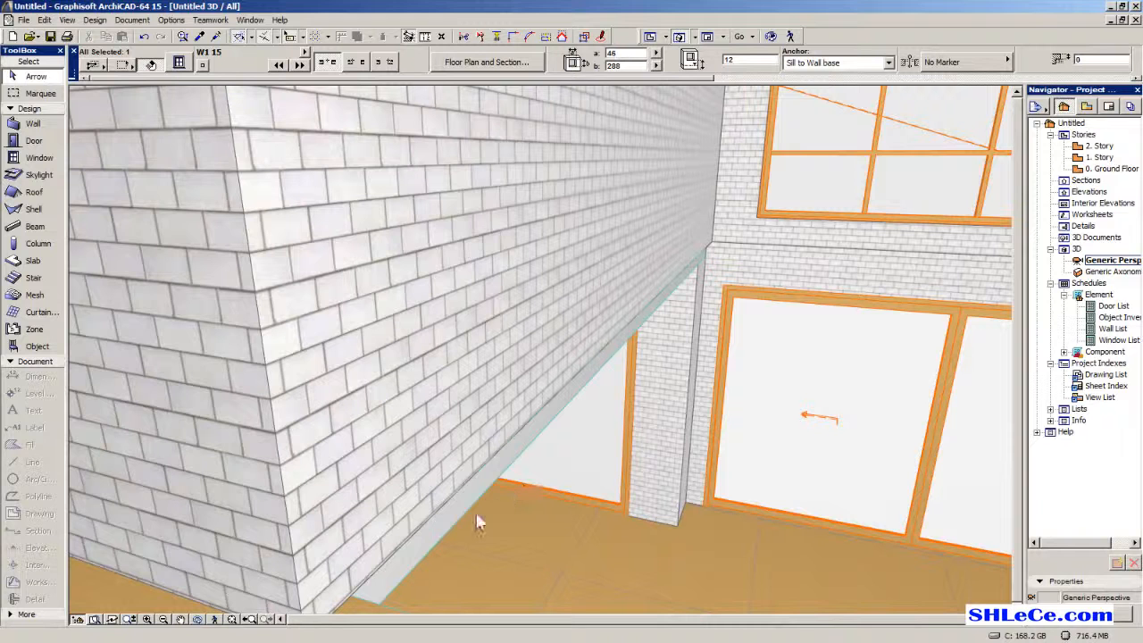
pyautogui.doubleClick(1097, 157)
pyautogui.scroll(-4, 607, 303)
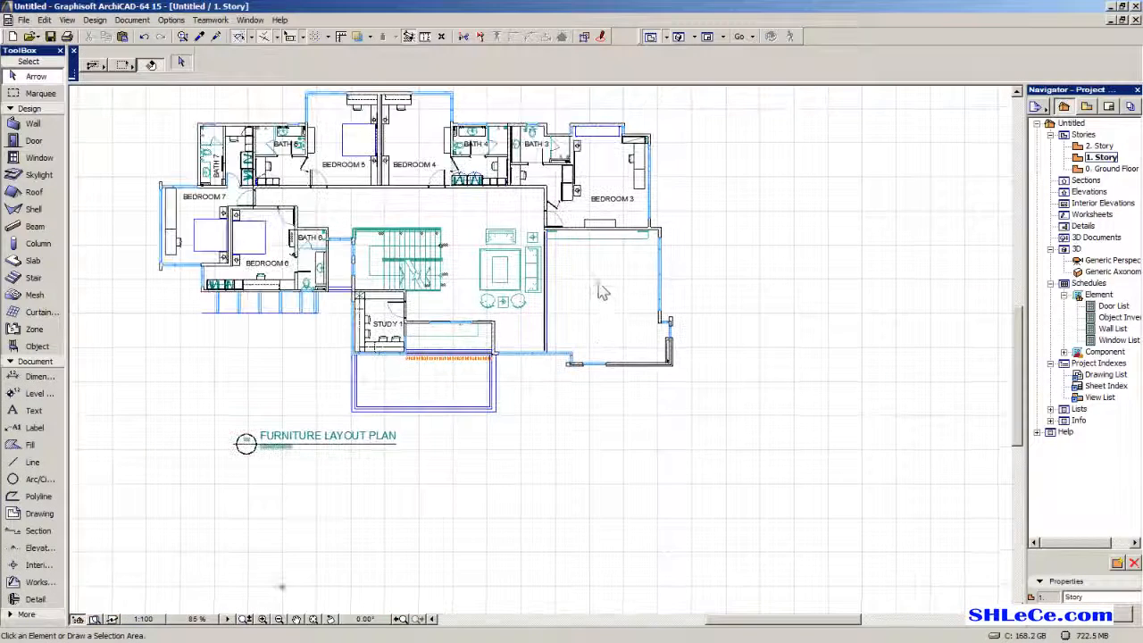
pyautogui.click(600, 284)
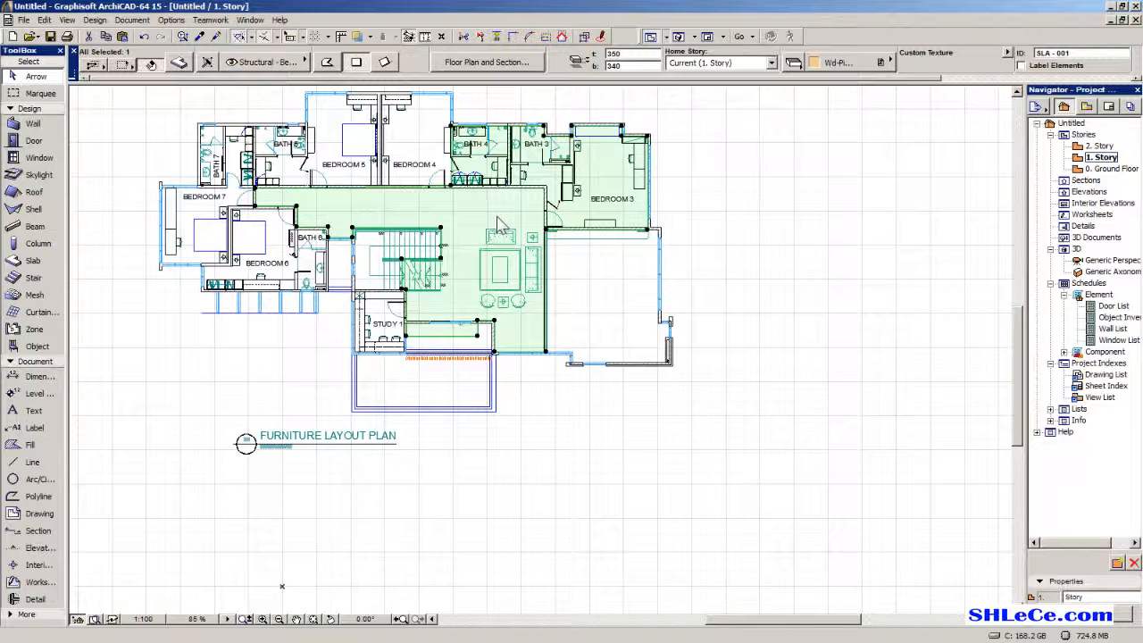
# Display the trace reference and move the slab corner at the outer end of Bedroom 3's lower wall to the ground-floor reference line.
pyautogui.scroll(4, 622, 246)
pyautogui.scroll(4, 618, 236)
pyautogui.moveTo(787, 268); pyautogui.dragTo(858, 268, button='middle')
pyautogui.moveTo(431, 263); pyautogui.dragTo(696, 271, button='middle')
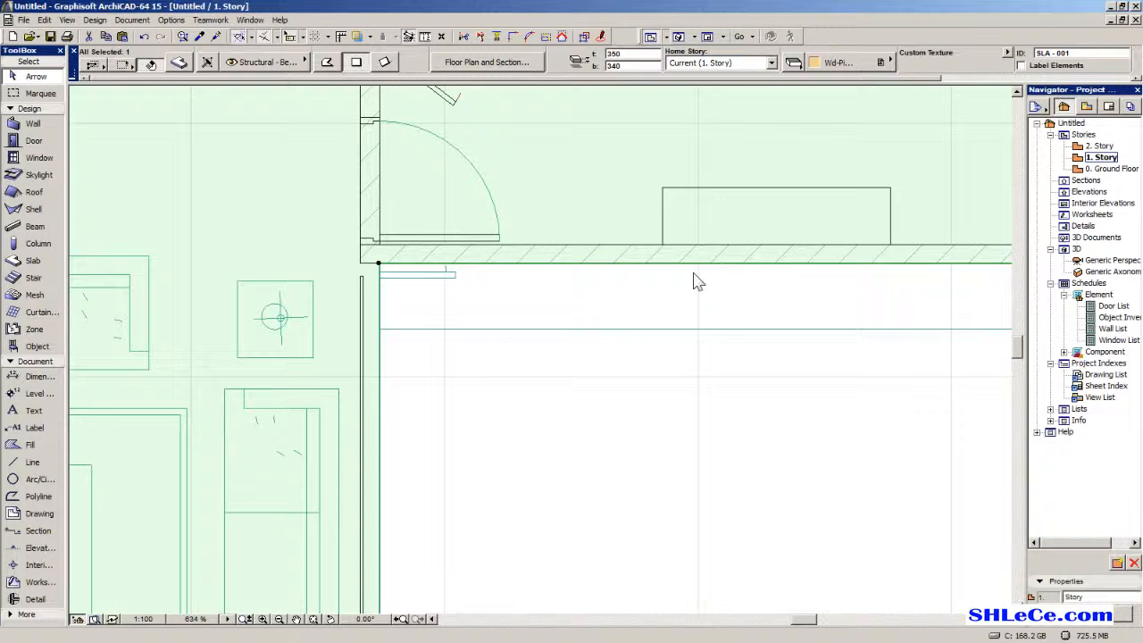
pyautogui.scroll(5, 397, 271)
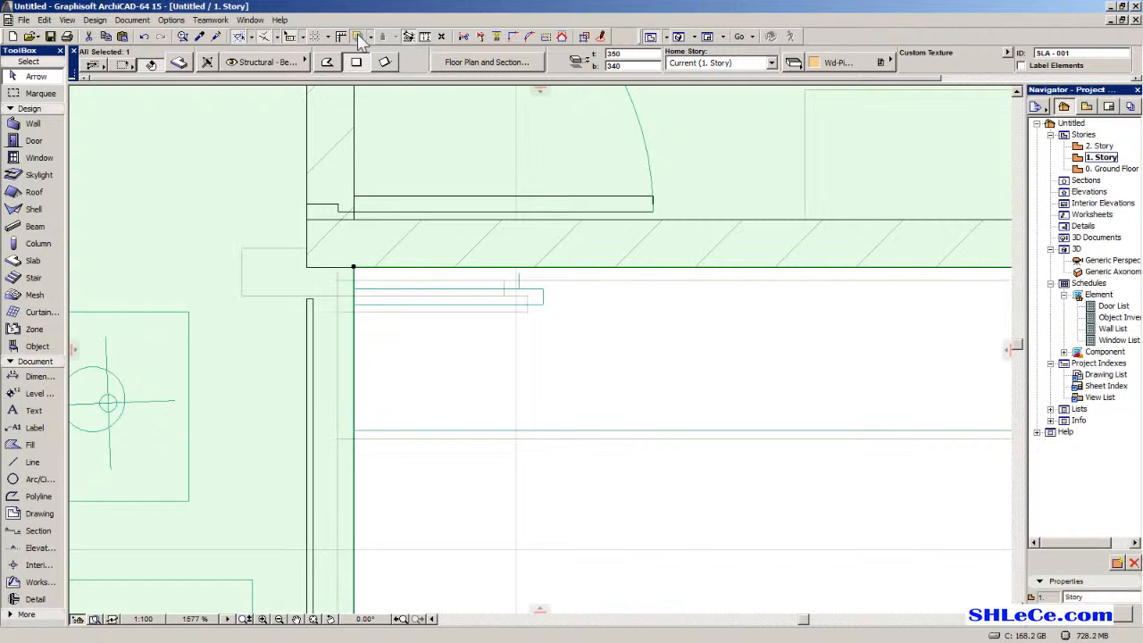
pyautogui.moveTo(479, 286); pyautogui.dragTo(141, 332, button='middle')
pyautogui.moveTo(937, 345); pyautogui.dragTo(502, 345, button='middle')
pyautogui.scroll(5, 629, 345)
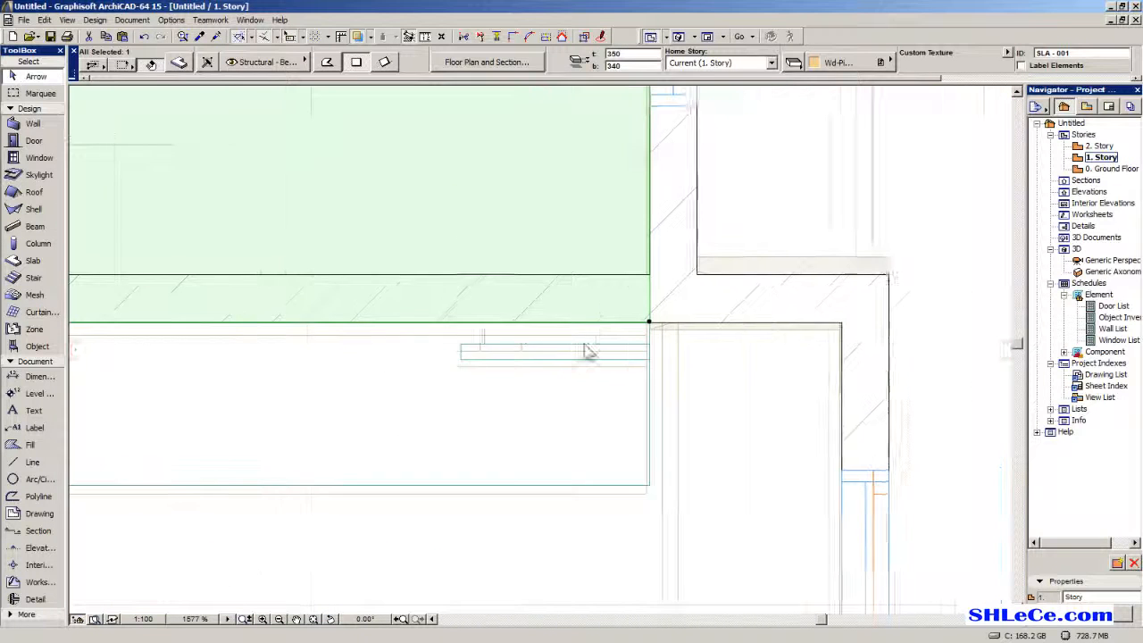
pyautogui.hotkey('ctrl', 'd')
pyautogui.click(648, 299)
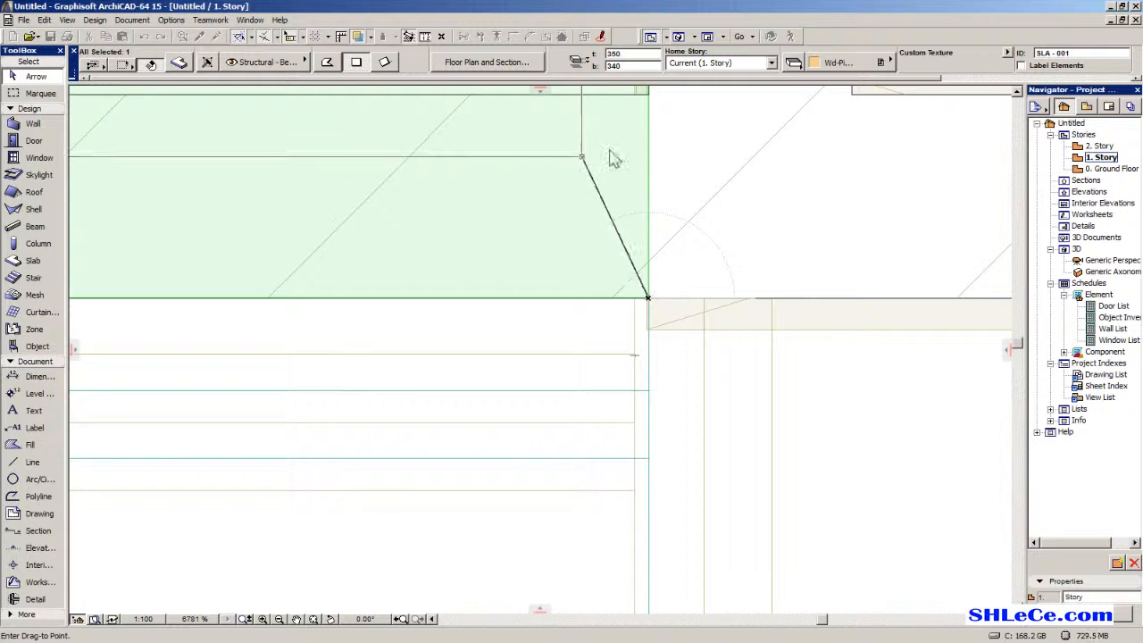
pyautogui.click(649, 355)
# Move the slab's inner corner beside the Bedroom 3 doorway down to the same reference line, then deselect the slab.
pyautogui.scroll(-6, 607, 411)
pyautogui.moveTo(357, 411); pyautogui.dragTo(928, 350, button='middle')
pyautogui.moveTo(375, 350); pyautogui.dragTo(923, 332, button='middle')
pyautogui.scroll(5, 572, 300)
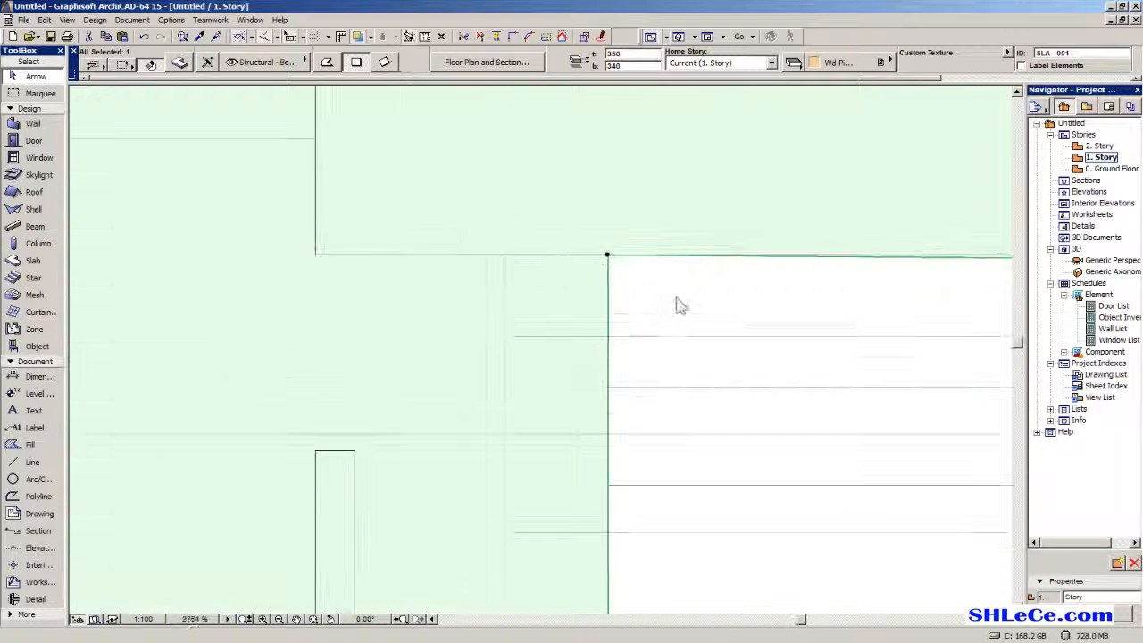
pyautogui.click(607, 256)
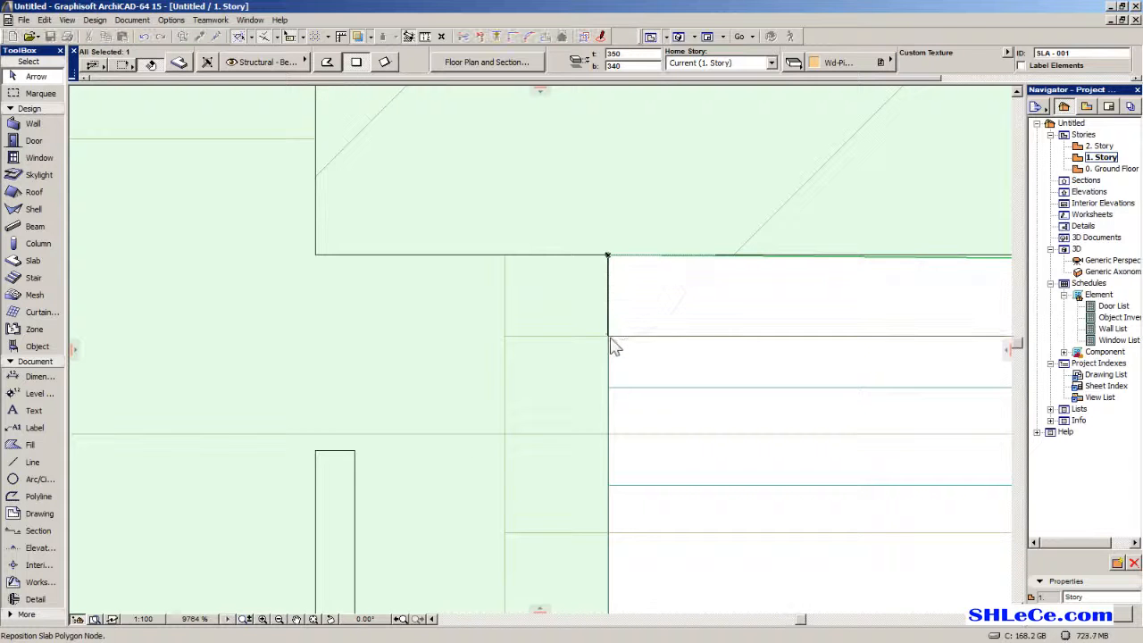
pyautogui.click(609, 337)
pyautogui.click(790, 462)
# Examine the ground-floor interior in the 3D perspective, around the upper slab edge, sliding doors and narrow window.
pyautogui.scroll(-5, 790, 463)
pyautogui.moveTo(790, 462); pyautogui.dragTo(680, 371, button='middle')
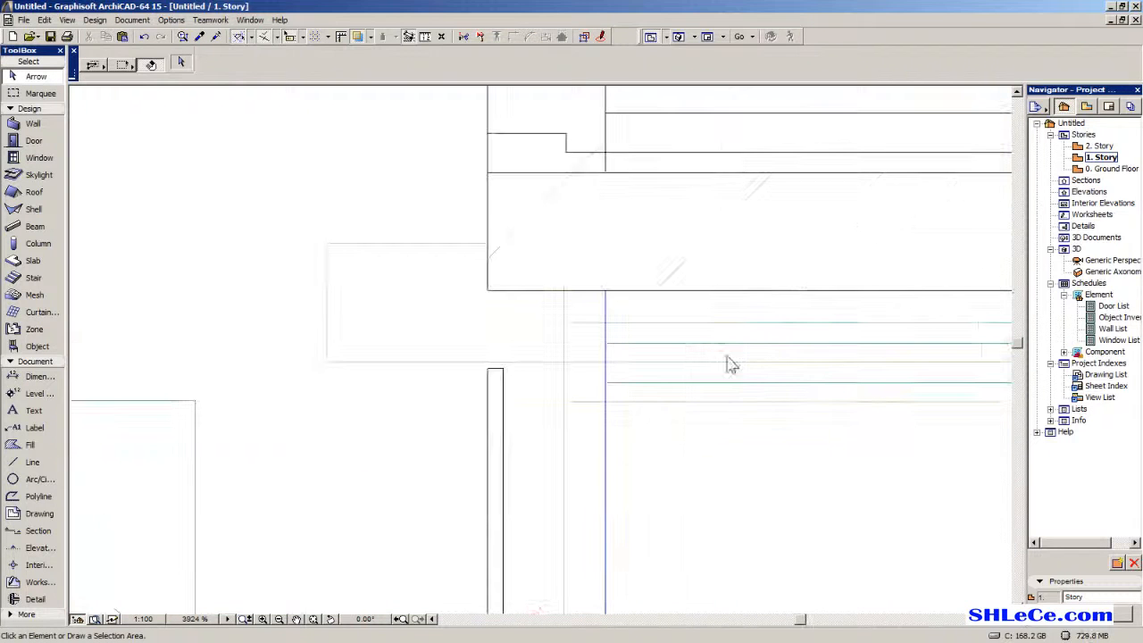
pyautogui.click(1102, 265)
pyautogui.doubleClick(1103, 265)
pyautogui.moveTo(589, 408); pyautogui.dragTo(525, 307, button='middle')
pyautogui.scroll(3, 534, 347)
pyautogui.keyDown('shift'); pyautogui.moveTo(649, 400); pyautogui.dragTo(622, 242, button='middle'); pyautogui.keyUp('shift')
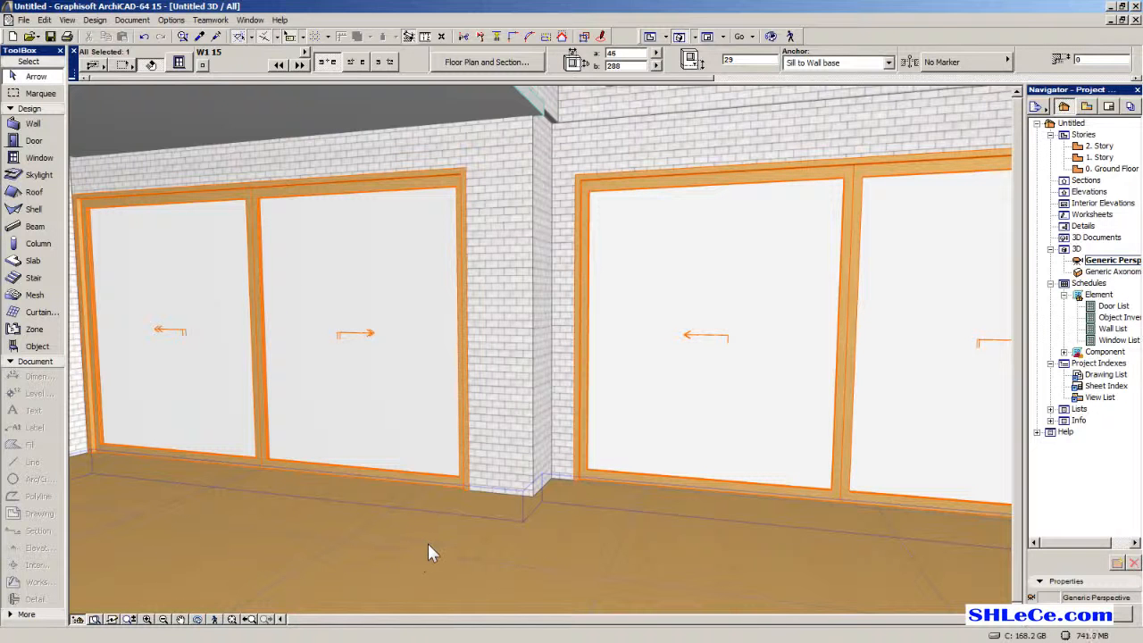
pyautogui.moveTo(729, 414); pyautogui.dragTo(623, 448, button='middle')
pyautogui.moveTo(629, 407); pyautogui.dragTo(472, 301, button='middle')
pyautogui.scroll(-1, 608, 411)
pyautogui.scroll(-3, 544, 388)
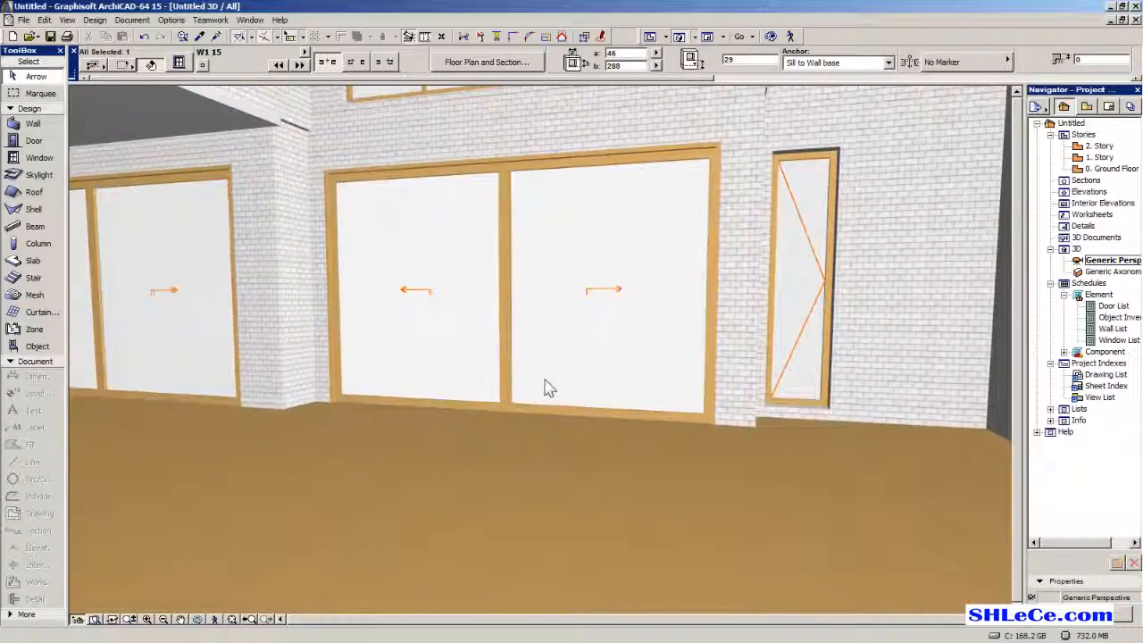
pyautogui.click(539, 425)
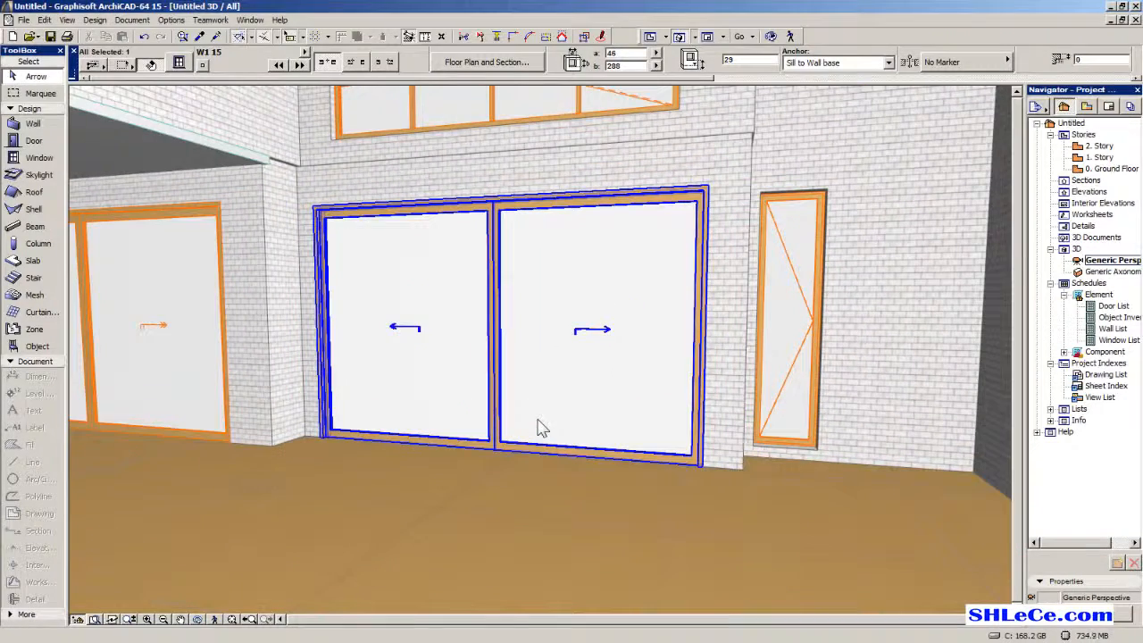
# Open the 0. Ground Floor plan at the staircase and hide the trace reference of the other story.
pyautogui.doubleClick(1110, 168)
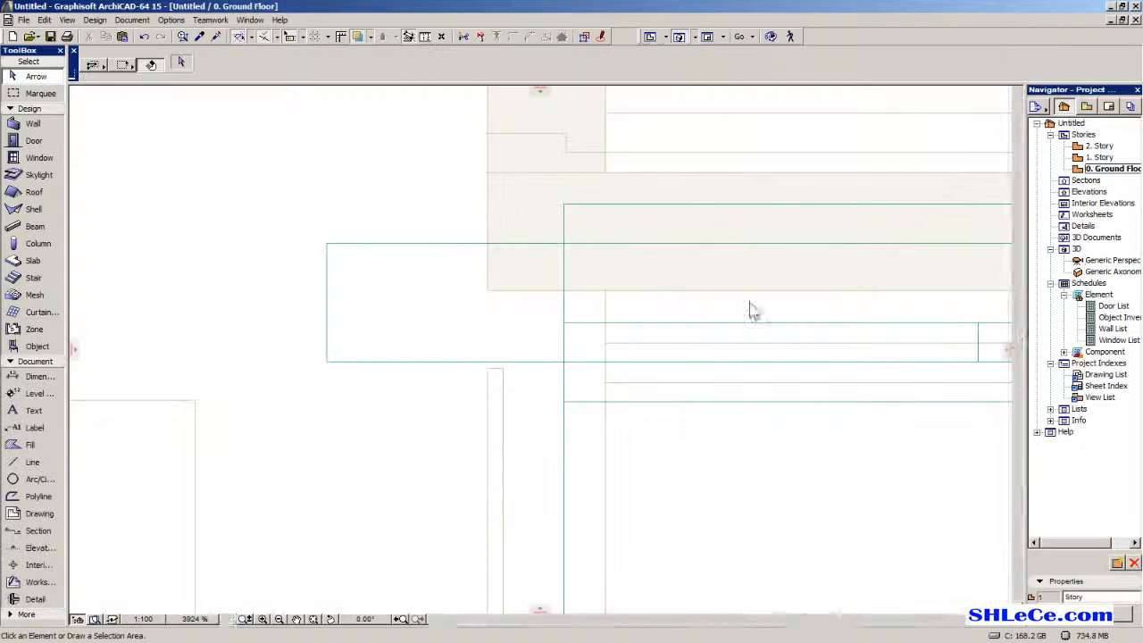
pyautogui.scroll(-10, 354, 404)
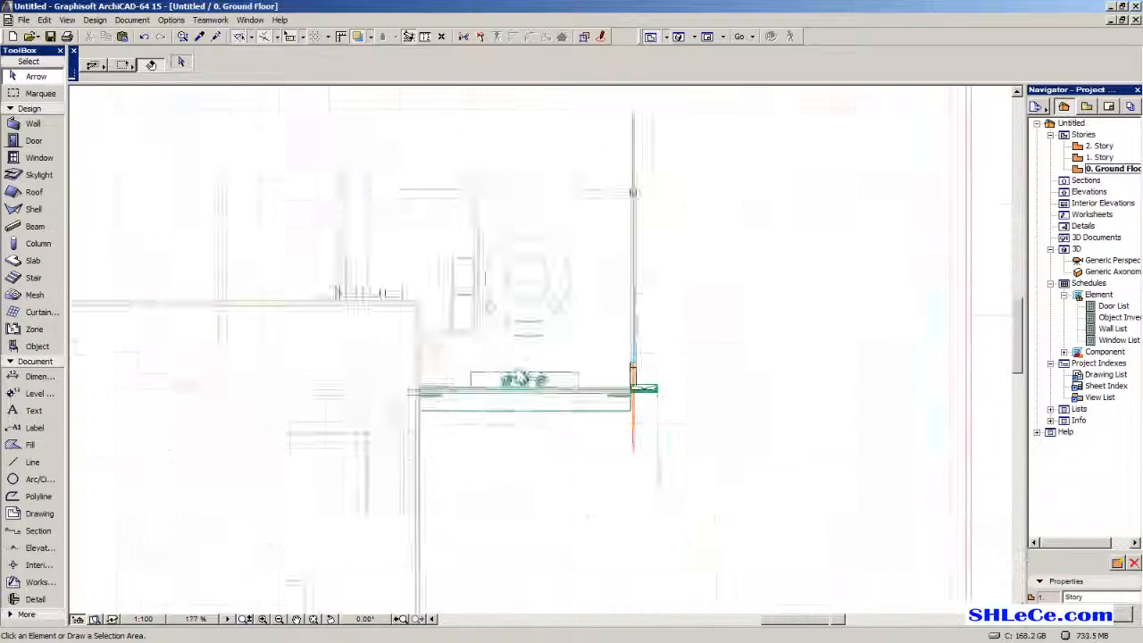
pyautogui.scroll(3, 393, 415)
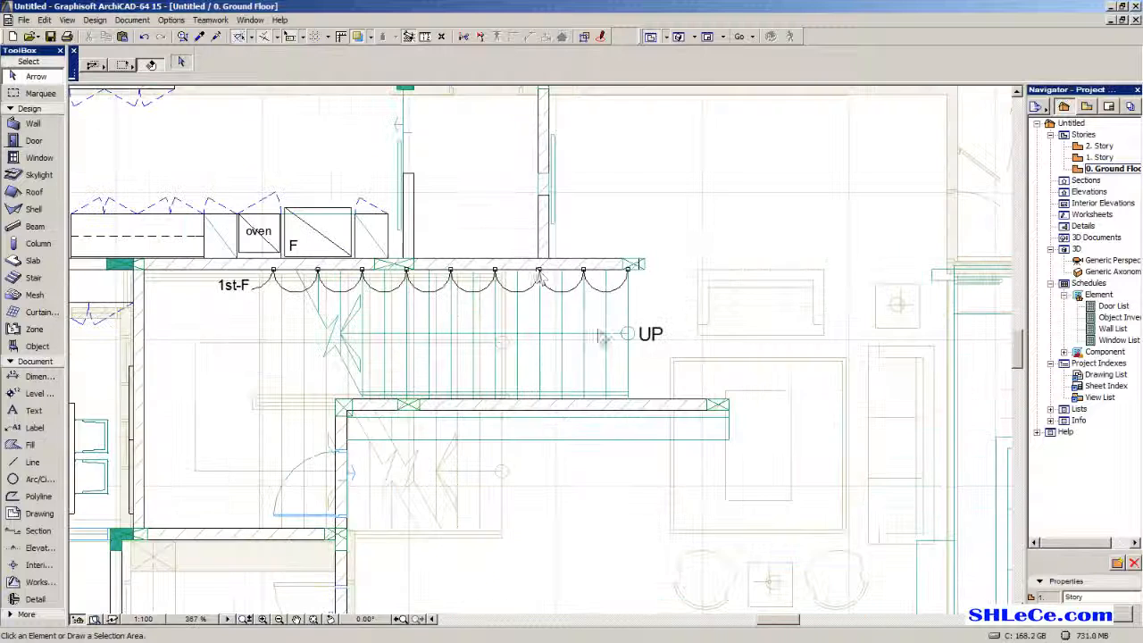
pyautogui.click(359, 39)
pyautogui.moveTo(588, 375); pyautogui.dragTo(565, 375, button='middle')
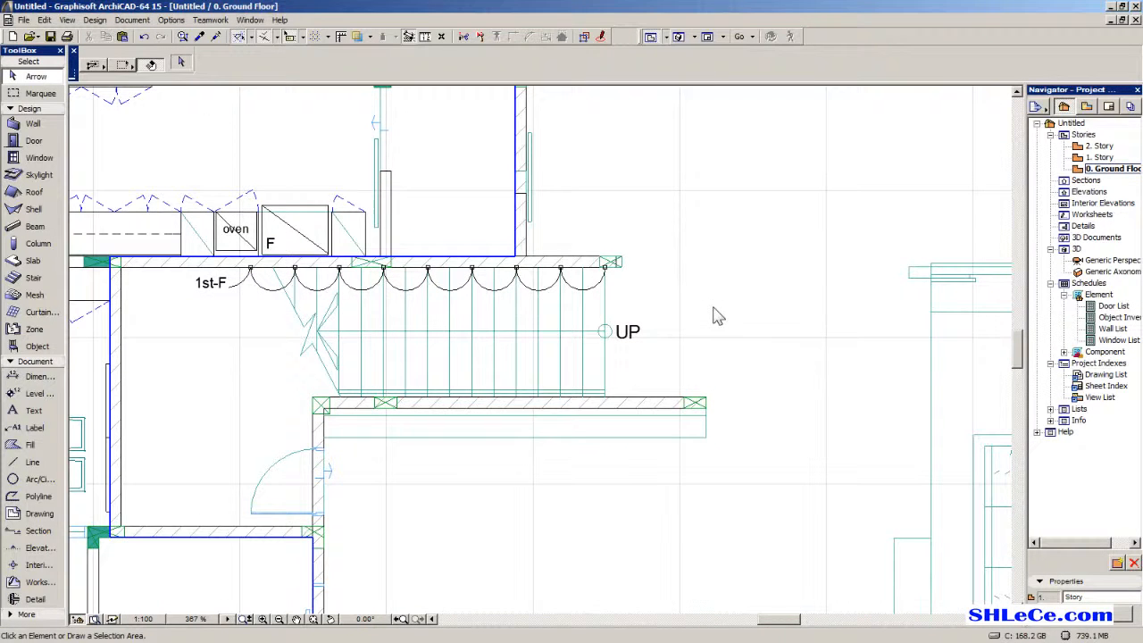
# Draw a rectangular slab over the stair flight, from the wall-side corner at the UP end to the opposite corner.
pyautogui.click(33, 261)
pyautogui.scroll(3, 587, 279)
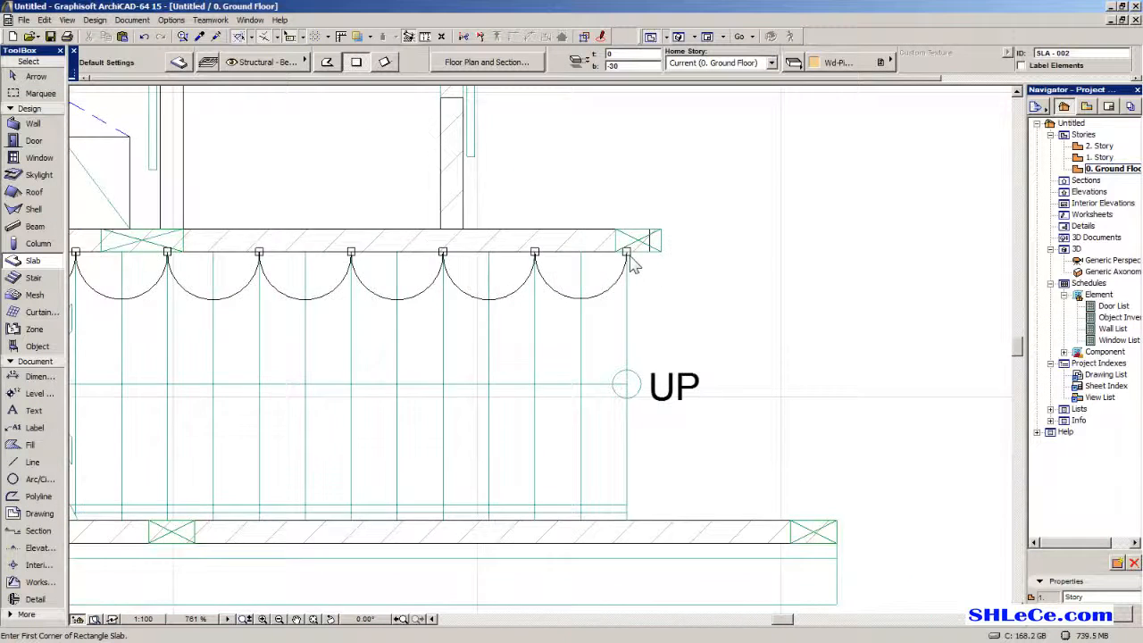
pyautogui.scroll(4, 604, 265)
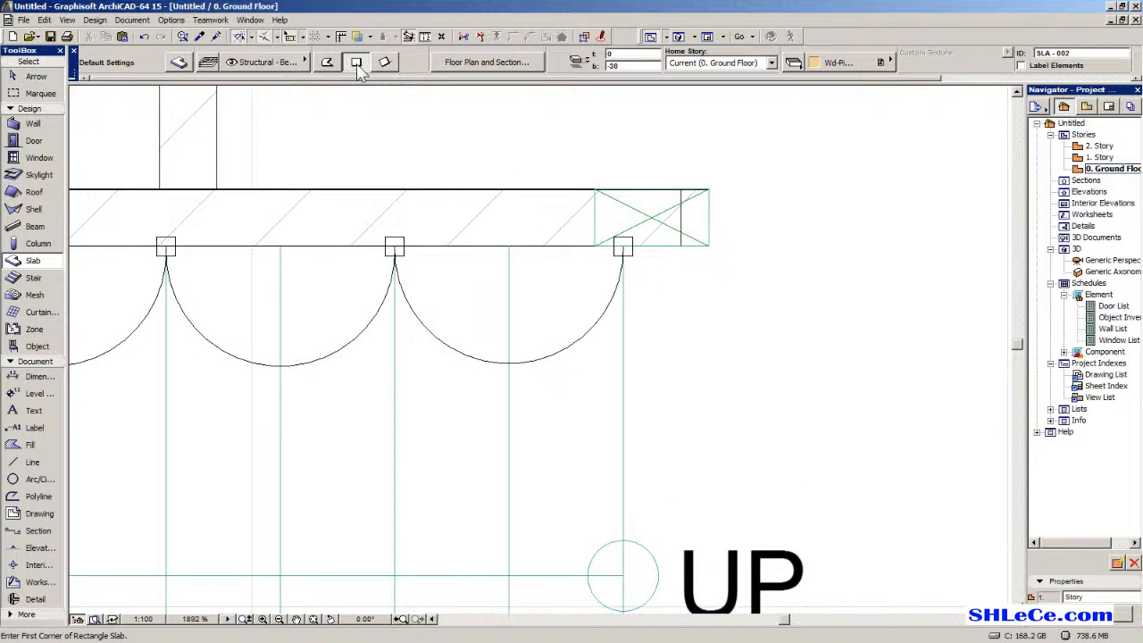
pyautogui.scroll(2, 616, 259)
pyautogui.click(613, 250)
pyautogui.scroll(-3, 446, 437)
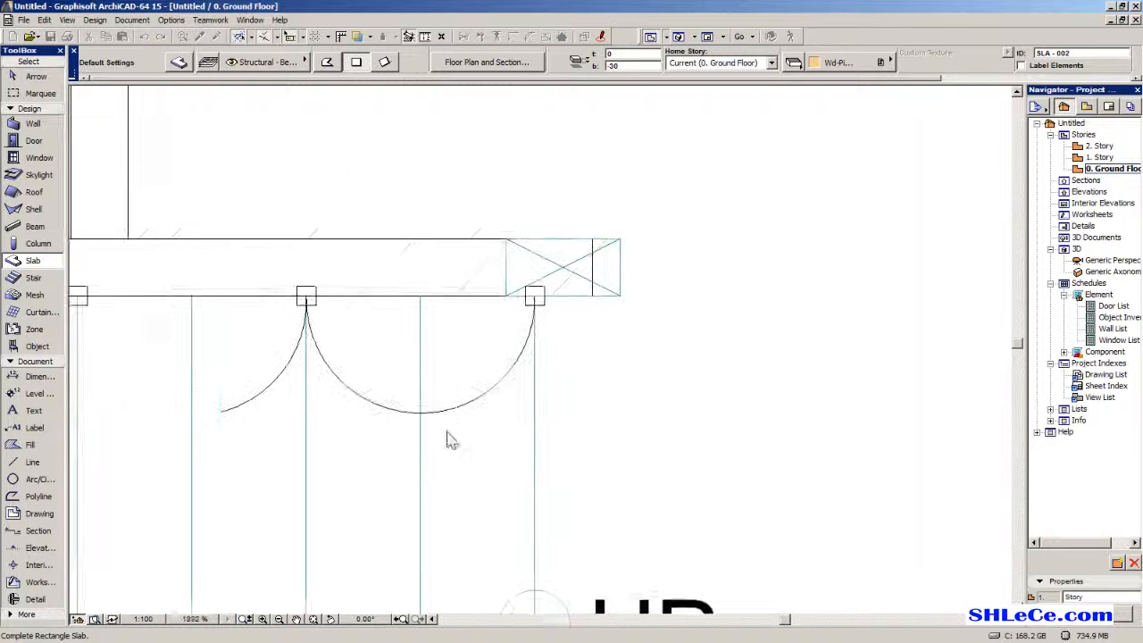
pyautogui.click(355, 381)
# Draw a rectangular slab over the room beside the stairs, from its upper inner wall corner past the door wall to the flight's starting line.
pyautogui.scroll(-10, 357, 431)
pyautogui.scroll(-2, 409, 288)
pyautogui.moveTo(327, 348); pyautogui.dragTo(375, 341, button='middle')
pyautogui.scroll(5, 281, 249)
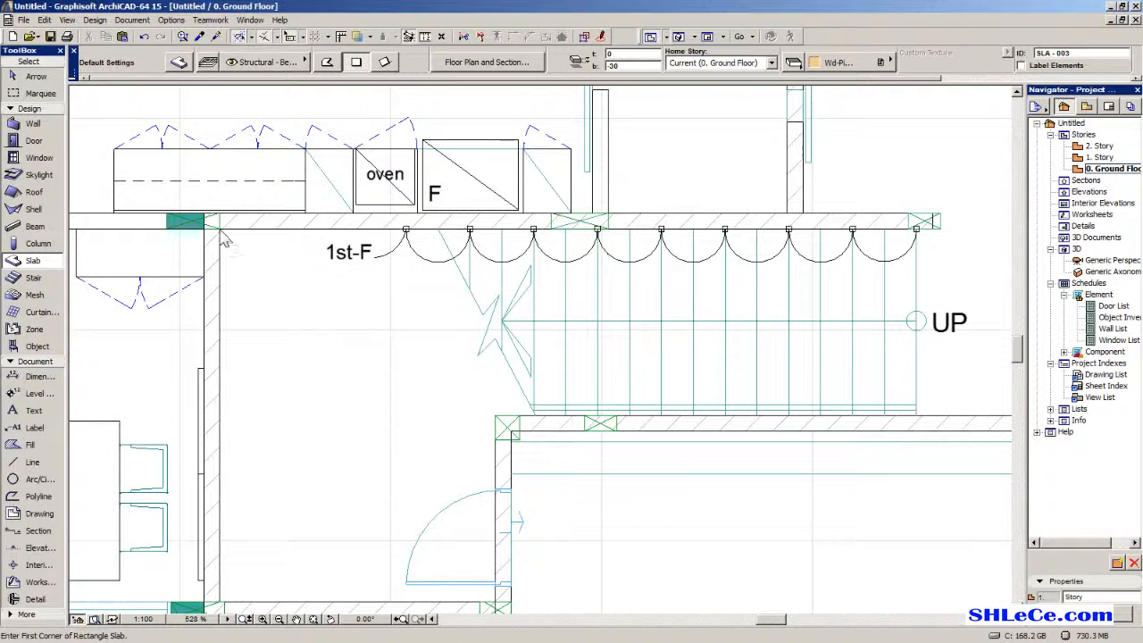
pyautogui.click(224, 238)
pyautogui.scroll(-4, 513, 326)
pyautogui.scroll(3, 513, 326)
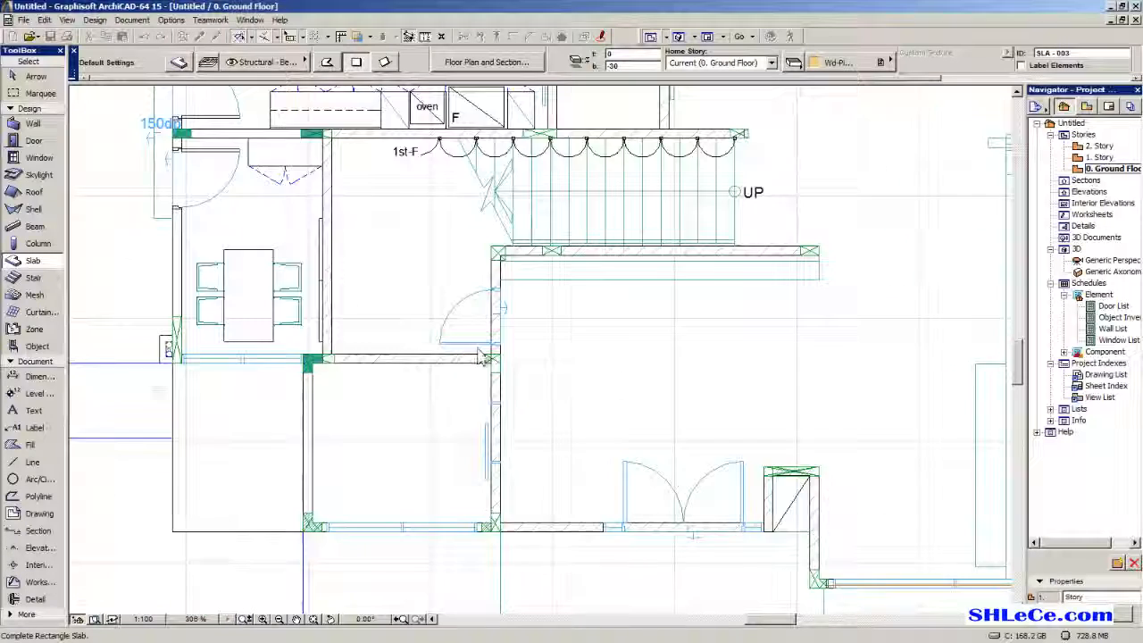
pyautogui.moveTo(523, 349); pyautogui.dragTo(508, 397, button='middle')
pyautogui.scroll(2, 505, 396)
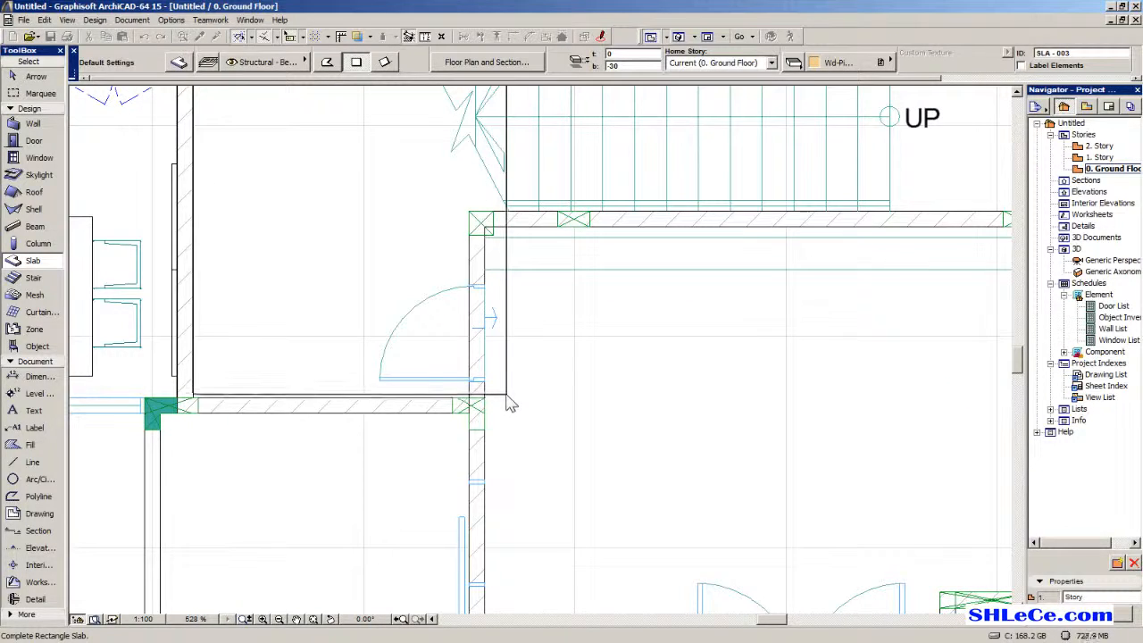
pyautogui.click(511, 407)
pyautogui.scroll(-6, 536, 357)
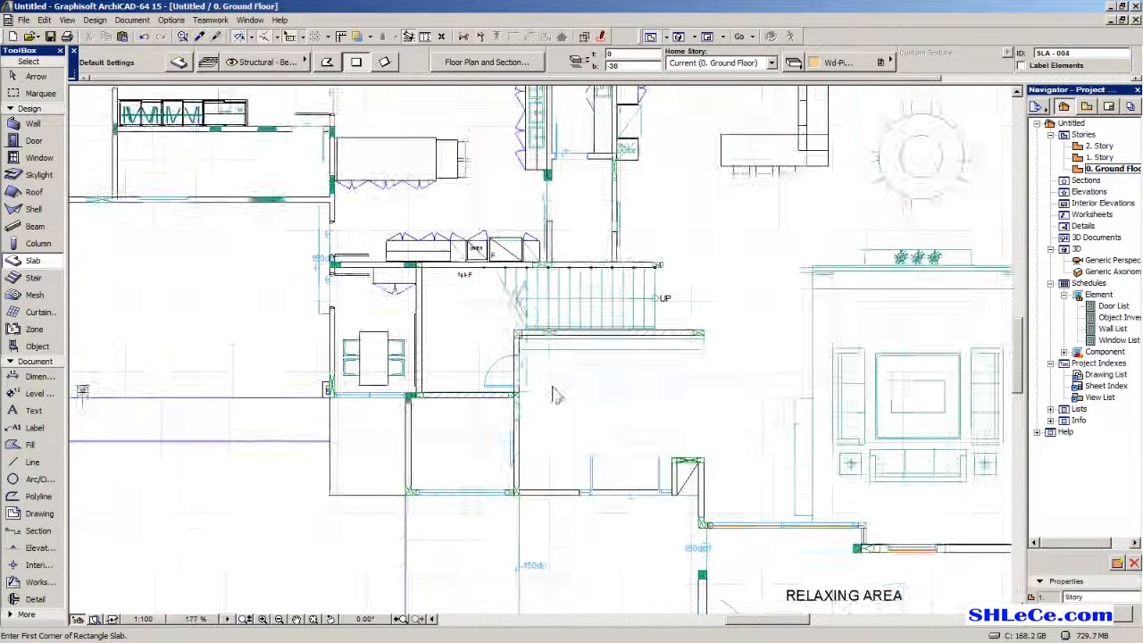
pyautogui.scroll(7, 415, 338)
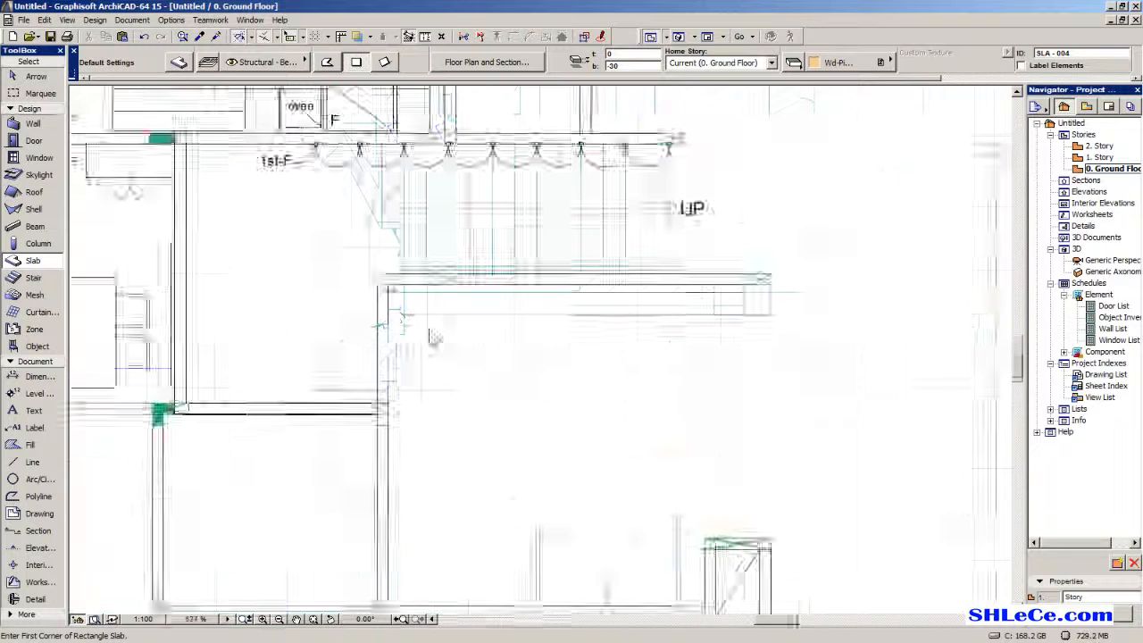
pyautogui.scroll(3, 393, 268)
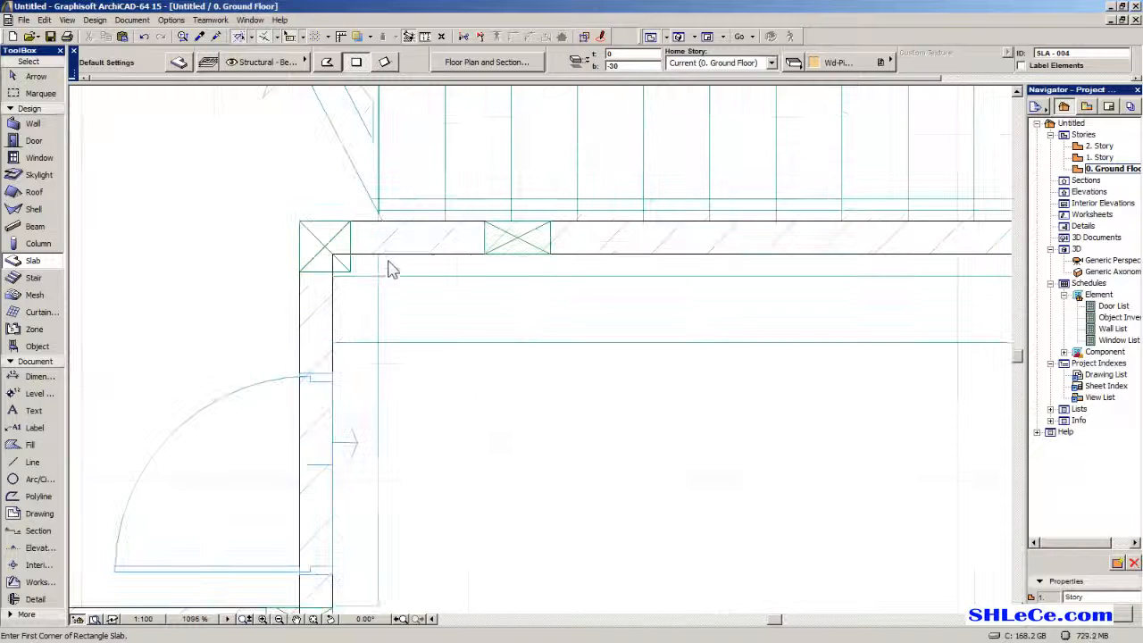
# Measure the depth of one stair tread at the foot of the flight above the wall.
pyautogui.click(425, 36)
pyautogui.click(378, 169)
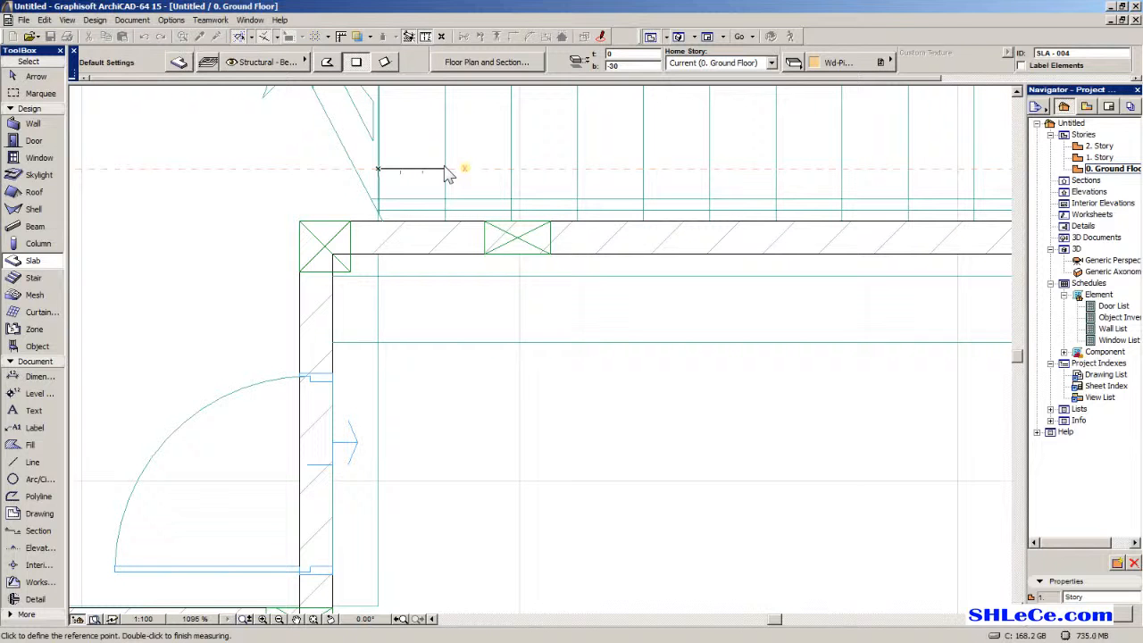
pyautogui.press('Escape')
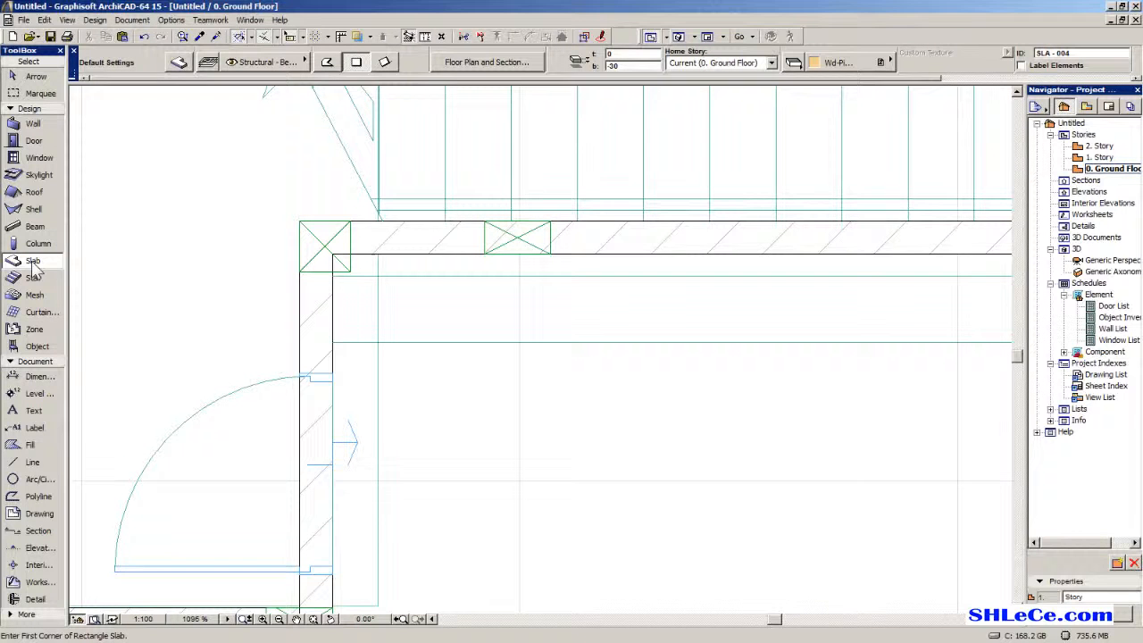
# Draw a narrow rectangular slab strip about one tread wide from the upper wall's inner face down past the door.
pyautogui.click(380, 256)
pyautogui.moveTo(451, 383); pyautogui.dragTo(450, 268, button='middle')
pyautogui.scroll(-4, 427, 358)
pyautogui.scroll(3, 429, 411)
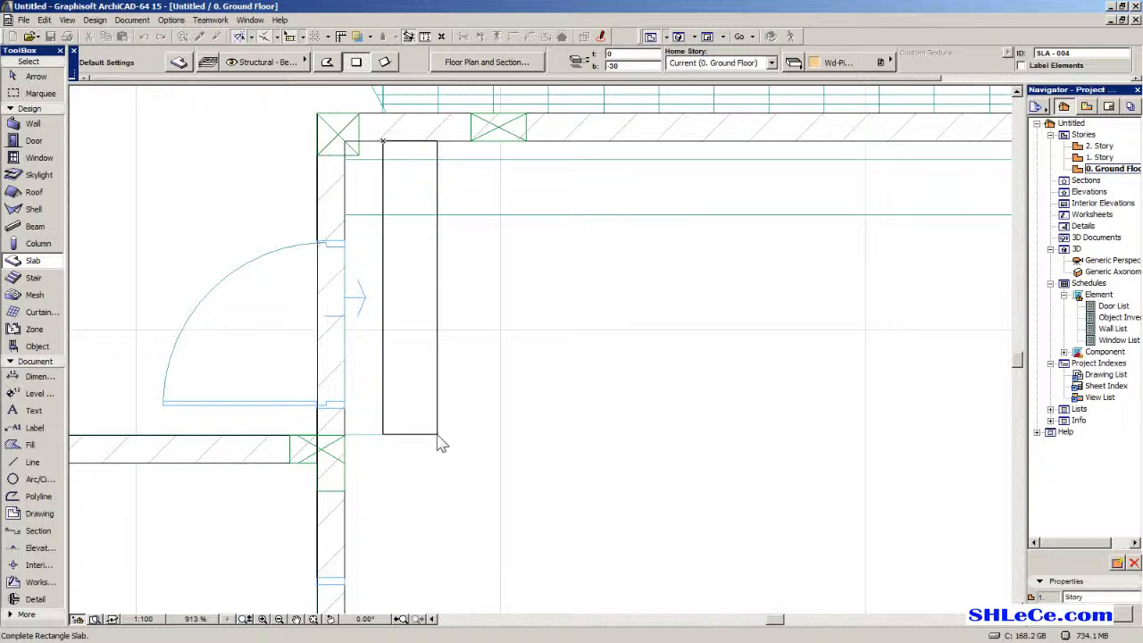
pyautogui.click(438, 444)
# Select the new slab strip and move both of its lower corners onto the neighbouring slab's edge line.
pyautogui.scroll(-3, 453, 444)
pyautogui.scroll(6, 464, 447)
pyautogui.moveTo(415, 434); pyautogui.dragTo(484, 396, button='middle')
pyautogui.keyDown('shift'); pyautogui.click(494, 345); pyautogui.keyUp('shift')
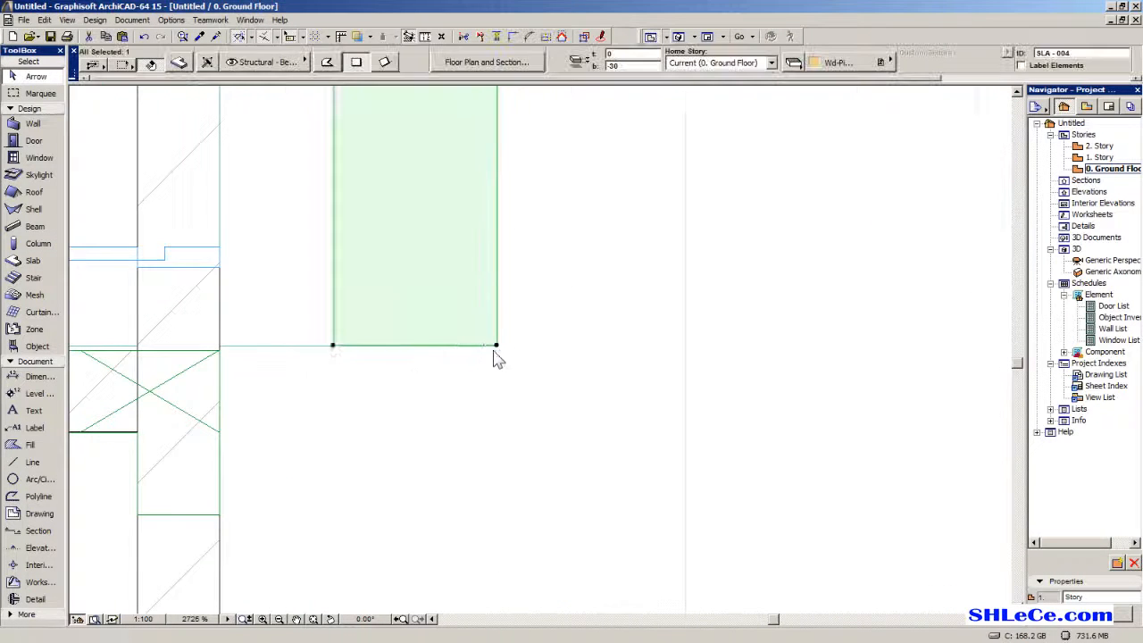
pyautogui.scroll(3, 497, 350)
pyautogui.scroll(2, 426, 326)
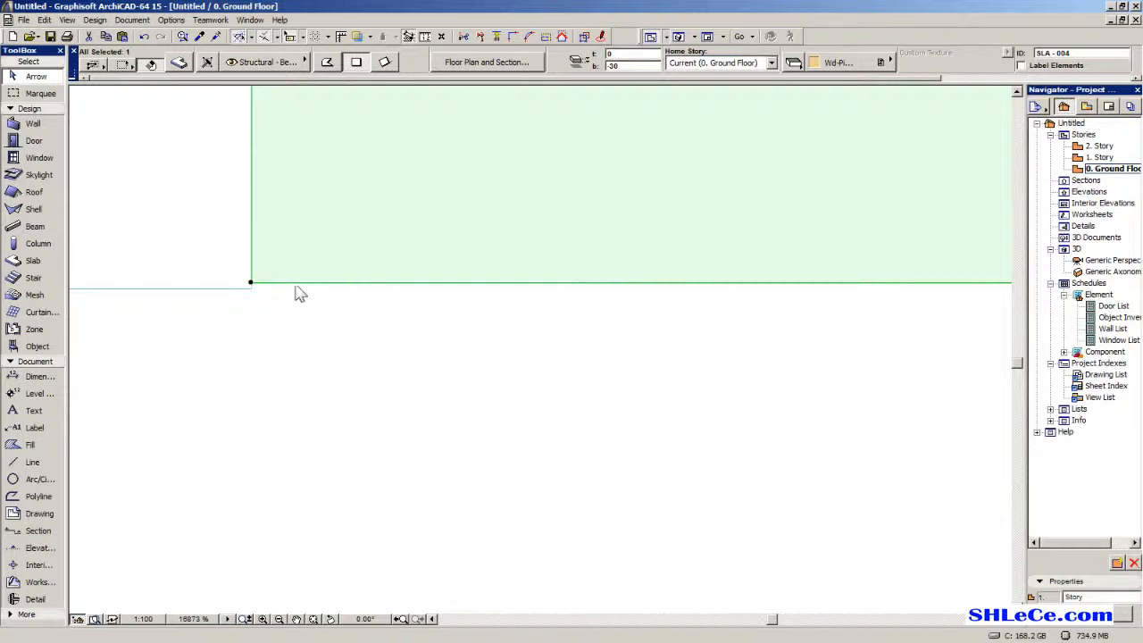
pyautogui.click(250, 283)
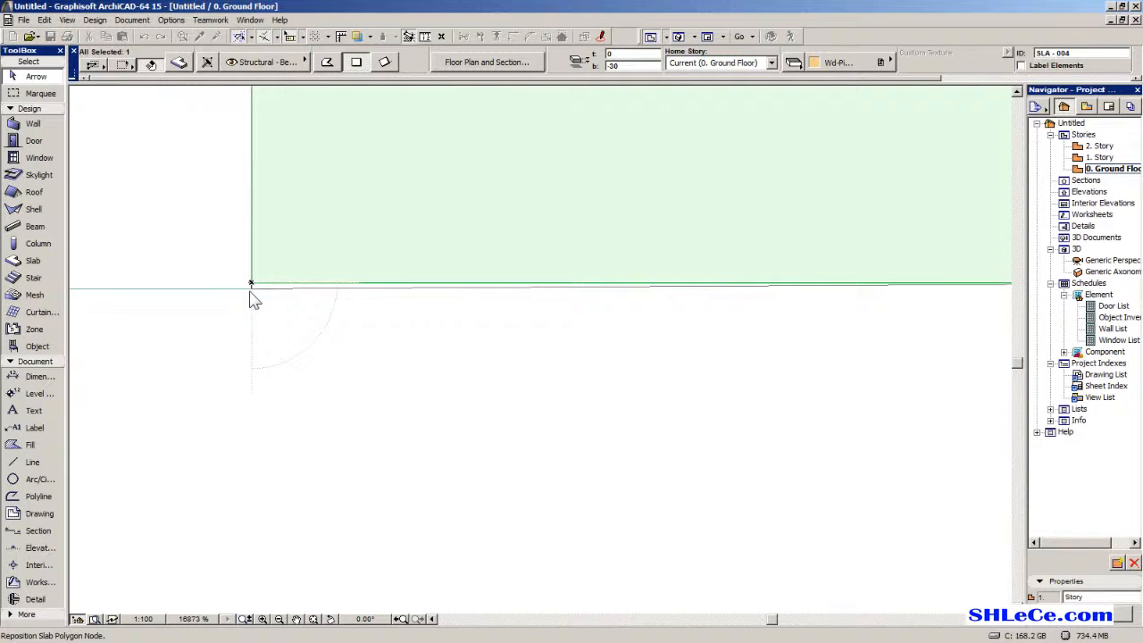
pyautogui.click(251, 288)
pyautogui.scroll(-2, 320, 326)
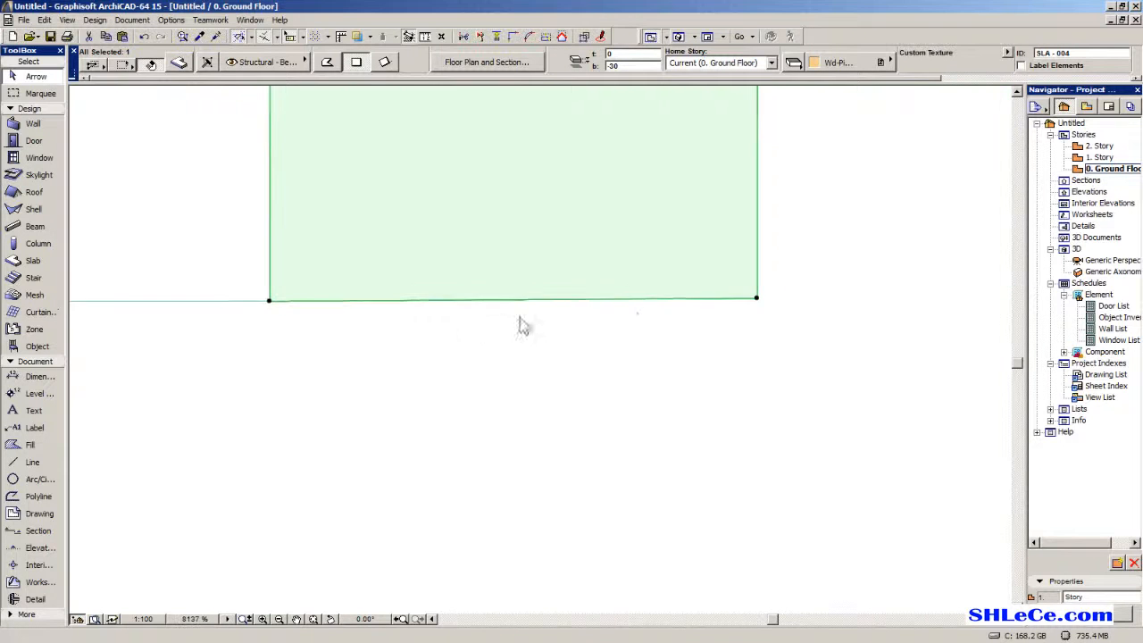
pyautogui.click(757, 300)
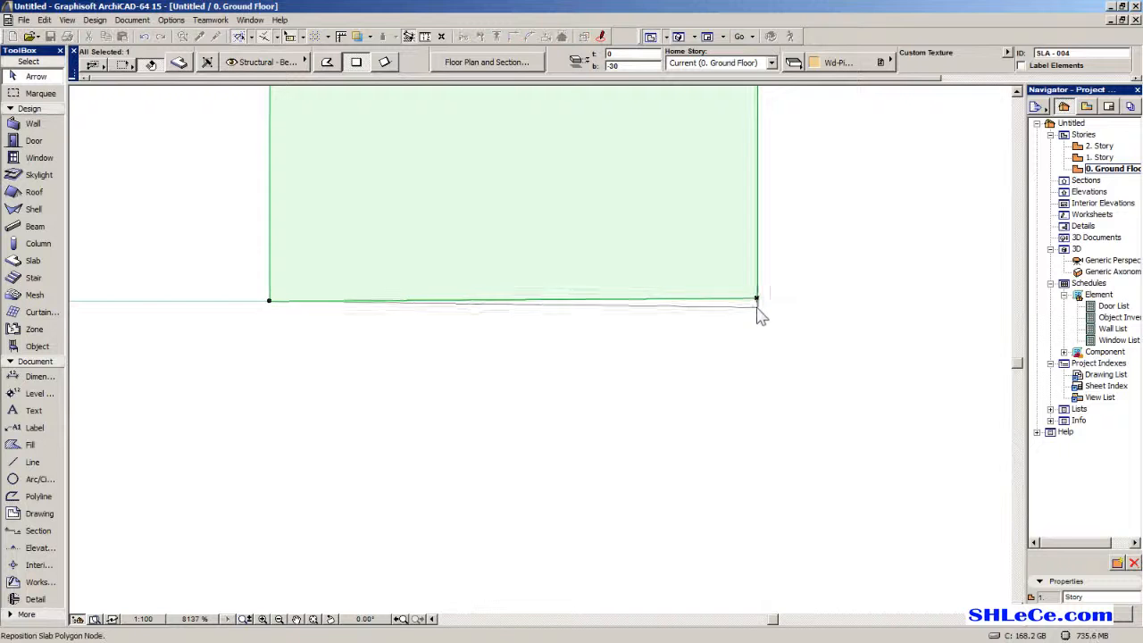
pyautogui.click(269, 301)
pyautogui.scroll(-1, 709, 350)
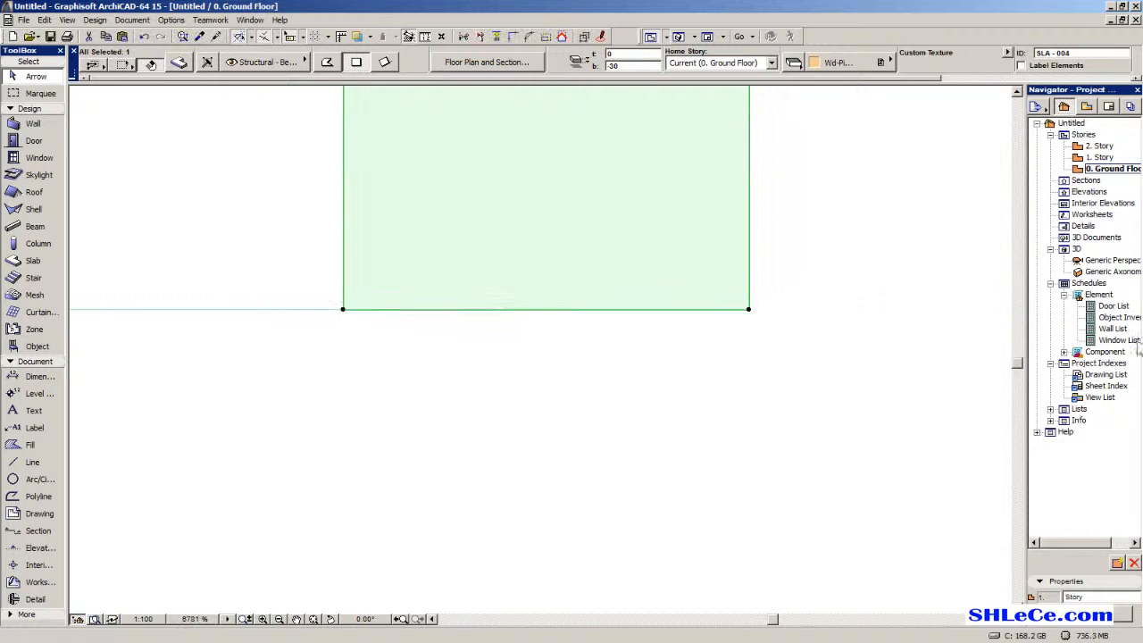
# Open the generic 3D perspective, select the far narrow slab strip from beneath the ground floor and view it from inside the room.
pyautogui.doubleClick(1111, 260)
pyautogui.scroll(-10, 615, 324)
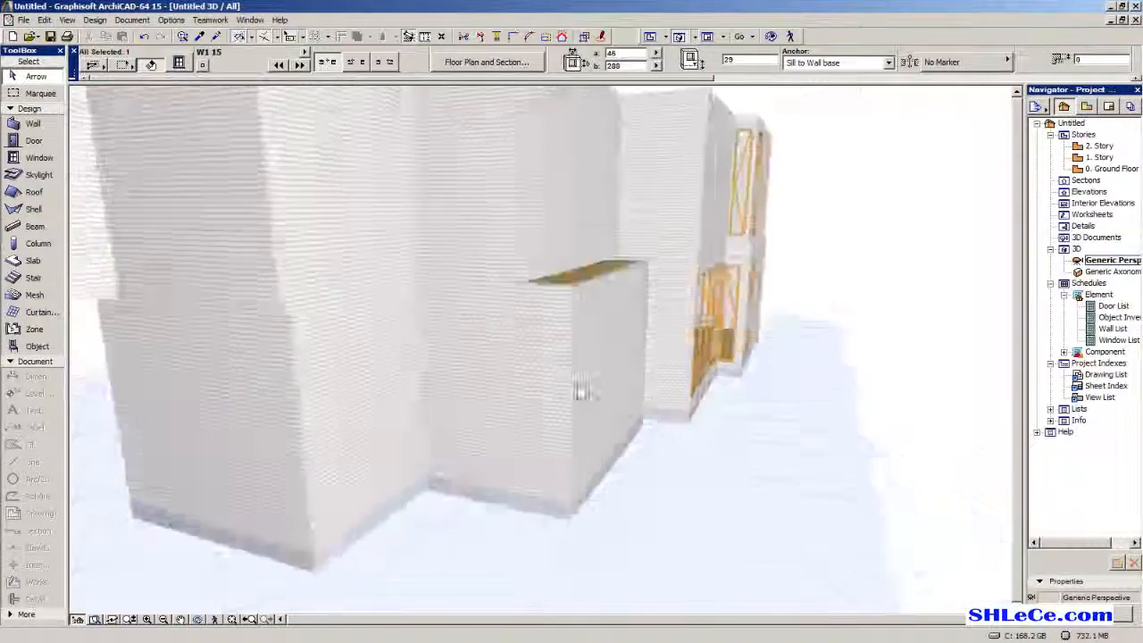
pyautogui.keyDown('shift'); pyautogui.moveTo(577, 384); pyautogui.dragTo(362, 249, button='middle'); pyautogui.keyUp('shift')
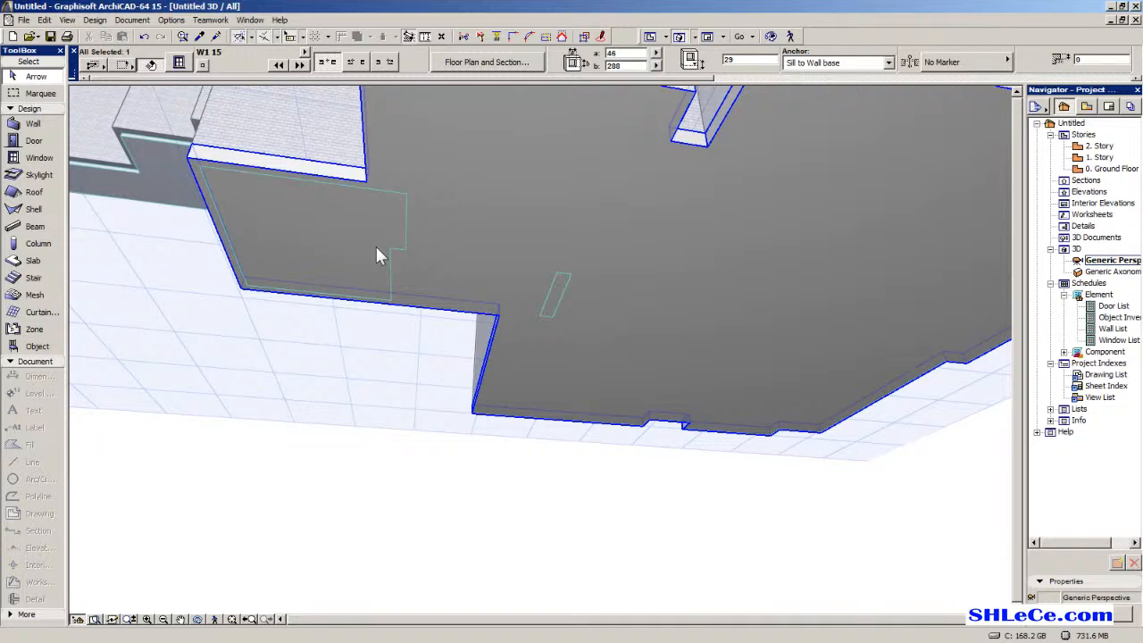
pyautogui.click(399, 207)
pyautogui.click(324, 233)
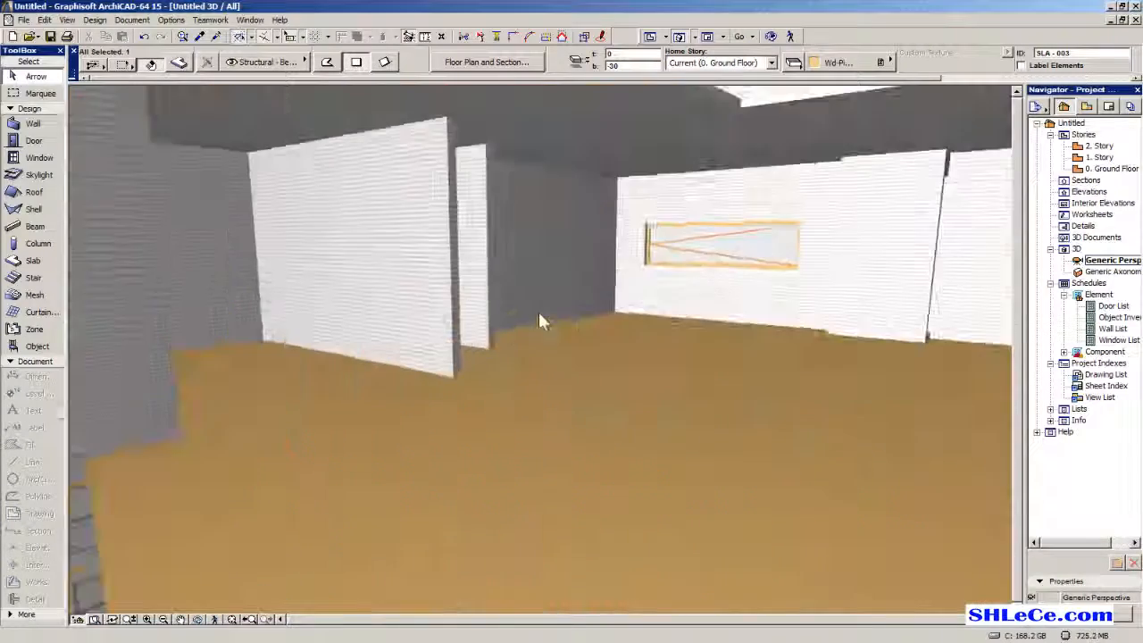
pyautogui.moveTo(538, 315); pyautogui.dragTo(418, 341, button='middle')
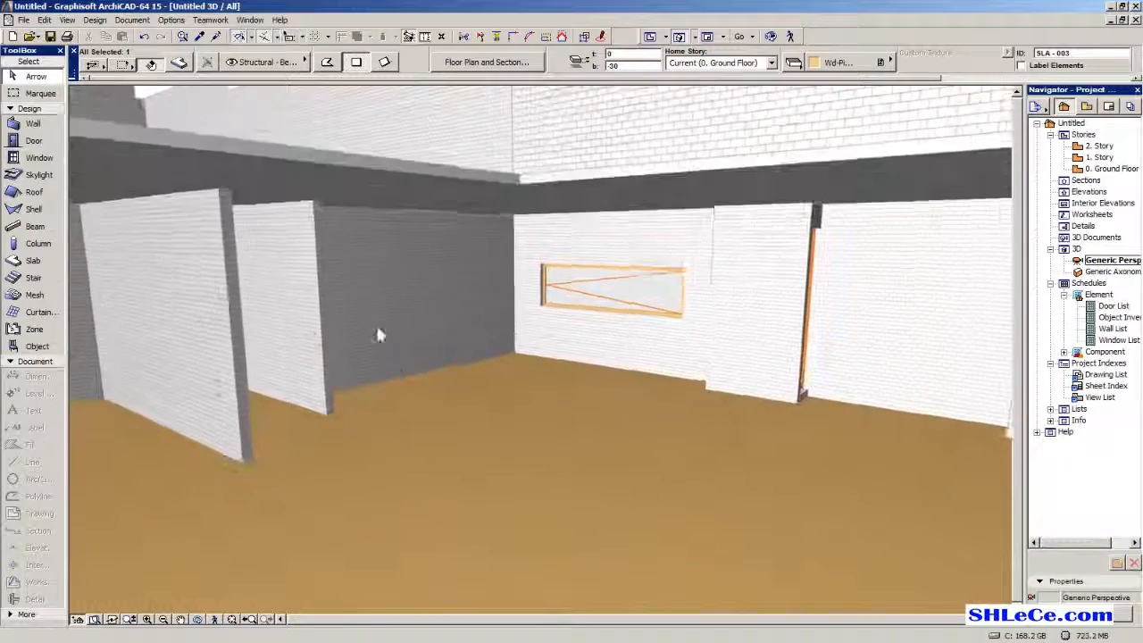
pyautogui.scroll(1, 319, 348)
pyautogui.moveTo(319, 348); pyautogui.dragTo(312, 393, button='middle')
pyautogui.scroll(2, 447, 396)
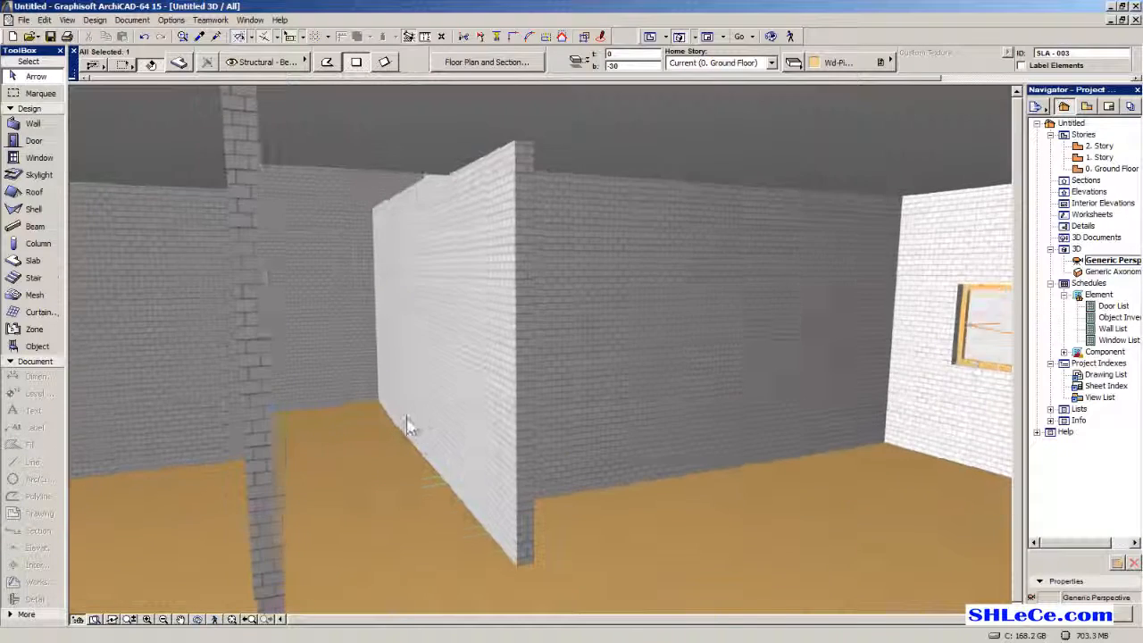
pyautogui.keyDown('shift'); pyautogui.moveTo(417, 417); pyautogui.dragTo(396, 423, button='middle'); pyautogui.keyUp('shift')
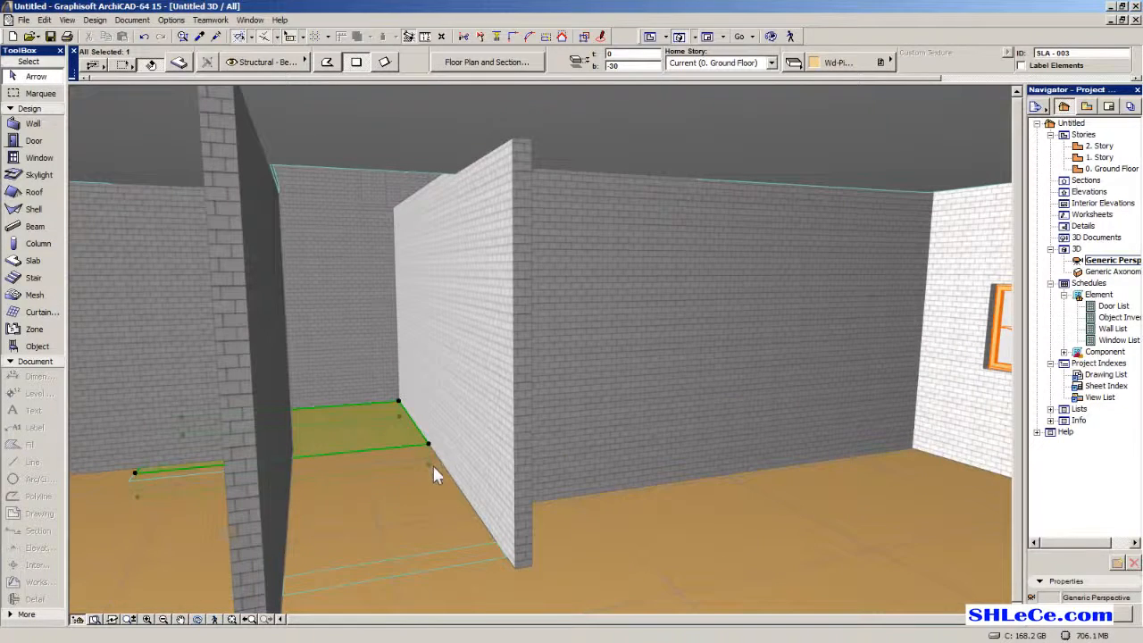
# Raise the selected far strip above the floor and set its top to 200 and bottom to 183.
pyautogui.click(429, 466)
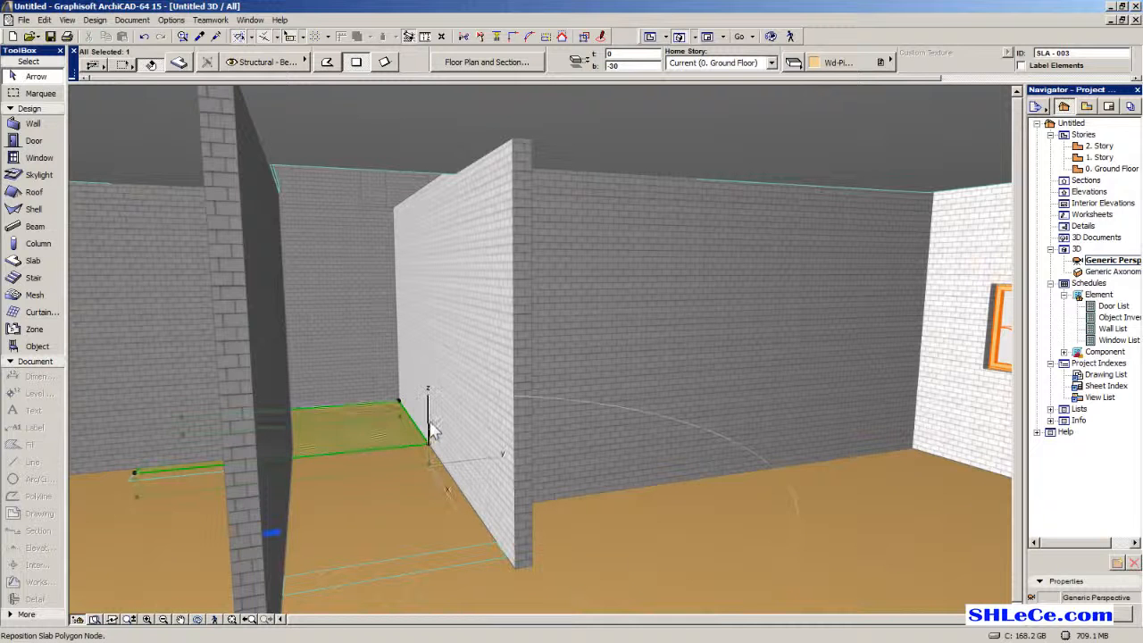
pyautogui.click(626, 180)
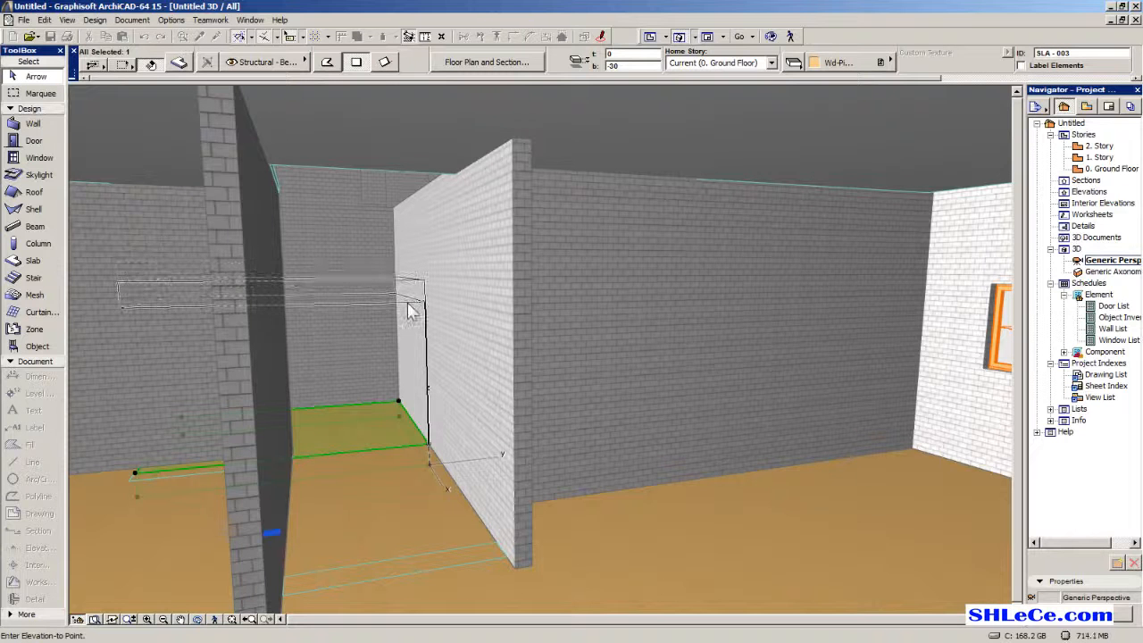
pyautogui.click(407, 324)
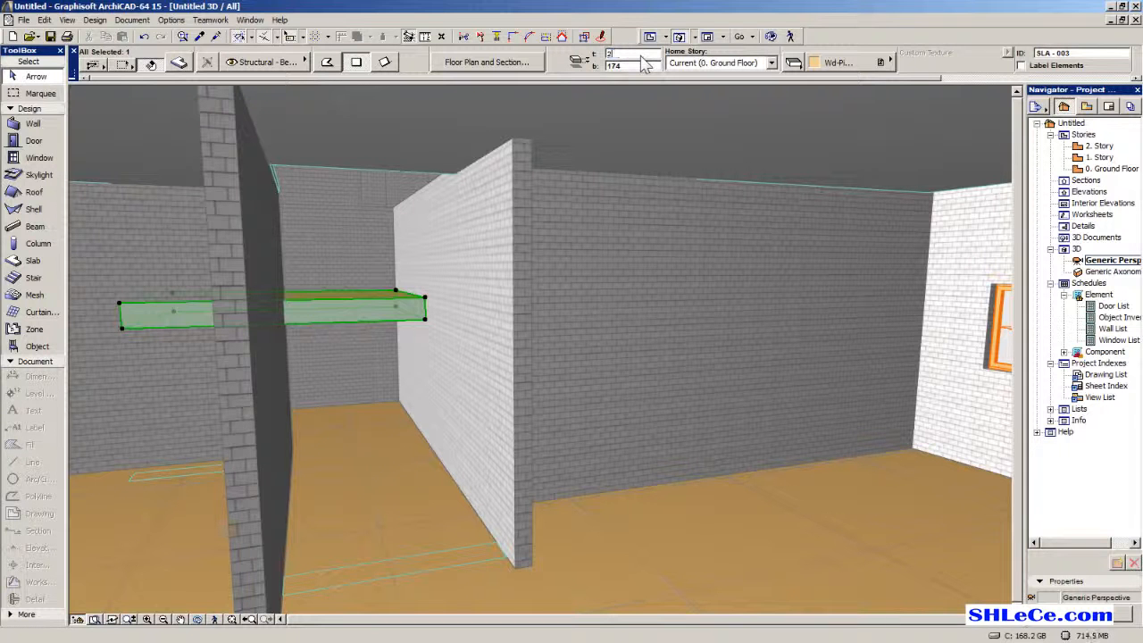
pyautogui.press('Return')
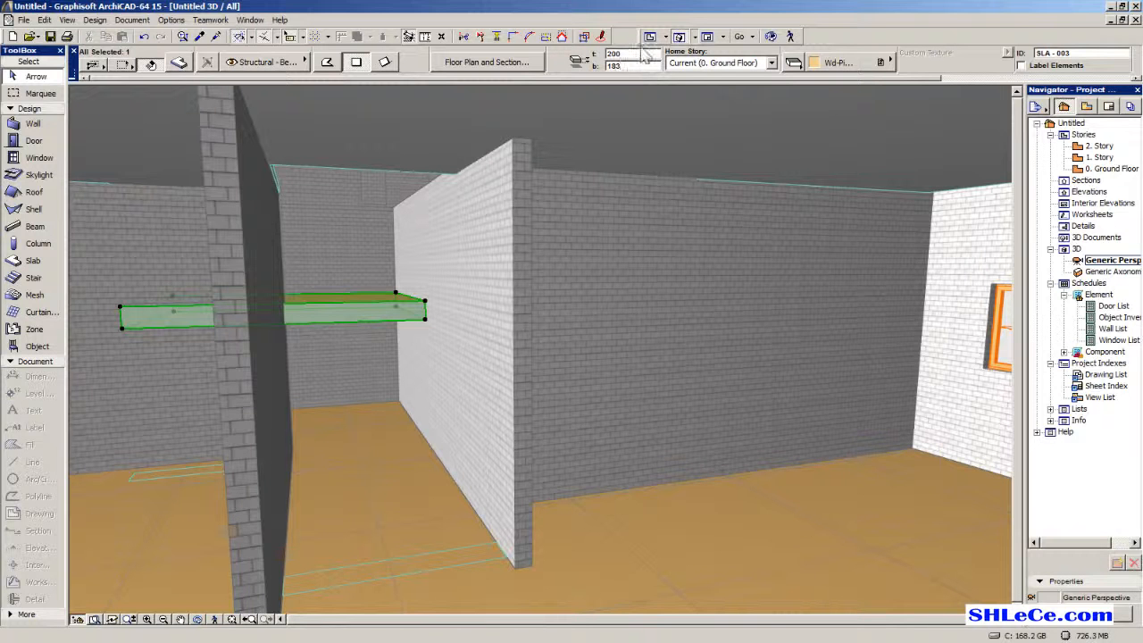
pyautogui.press('Return')
# Elevate the slab strip between the ends of the two partition walls to bottom 0 and set its top to 17.
pyautogui.moveTo(487, 510); pyautogui.dragTo(497, 501, button='middle')
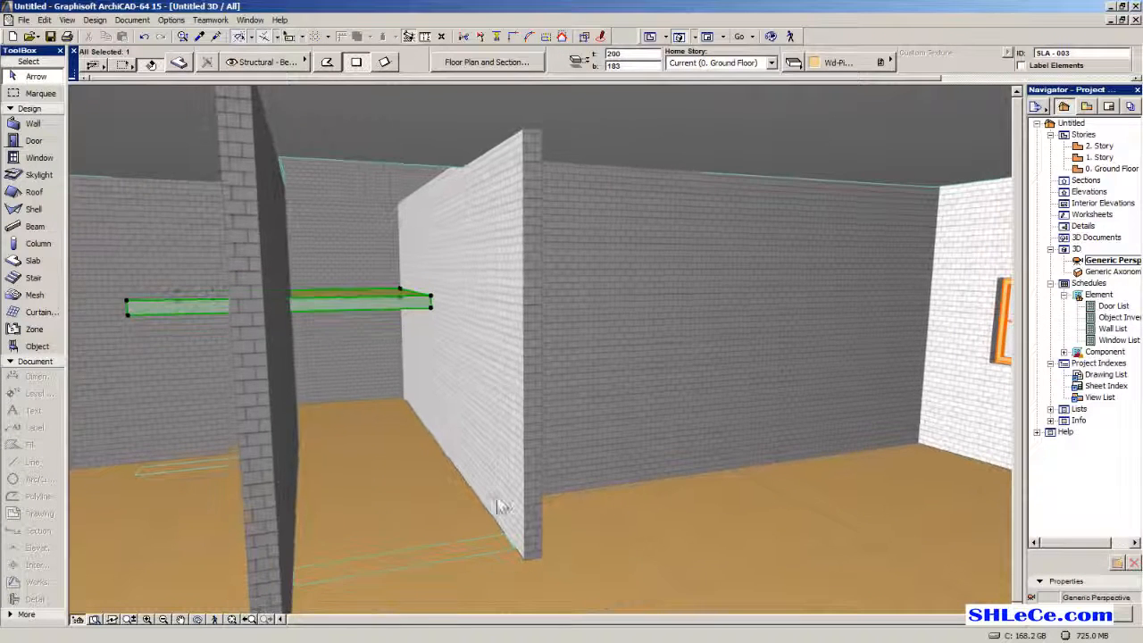
pyautogui.click(508, 550)
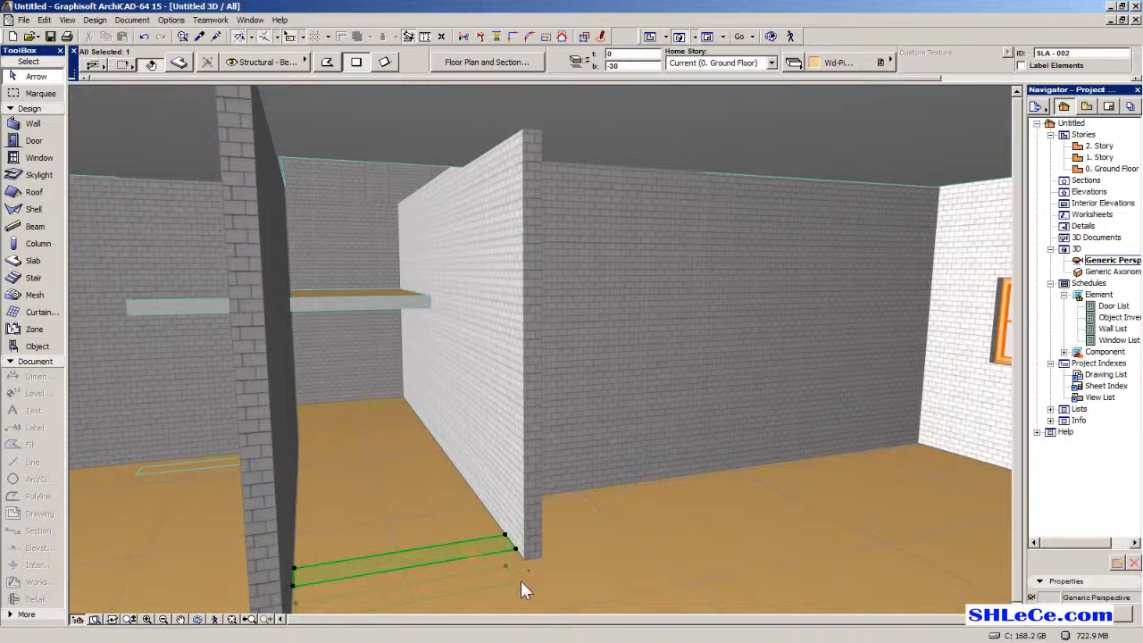
pyautogui.click(515, 583)
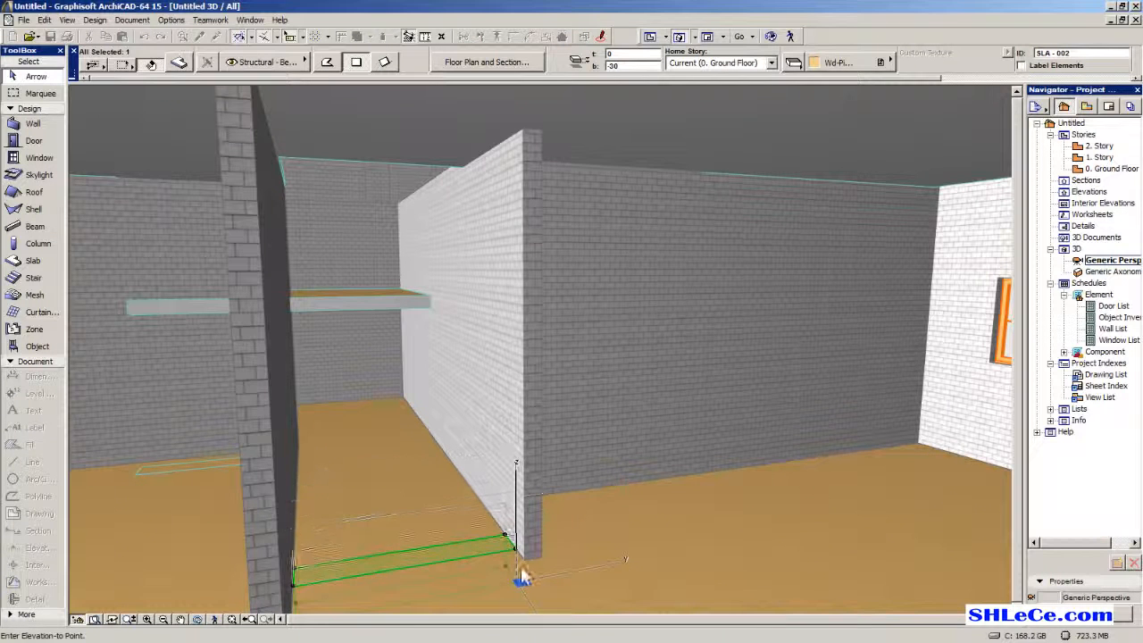
pyautogui.click(526, 558)
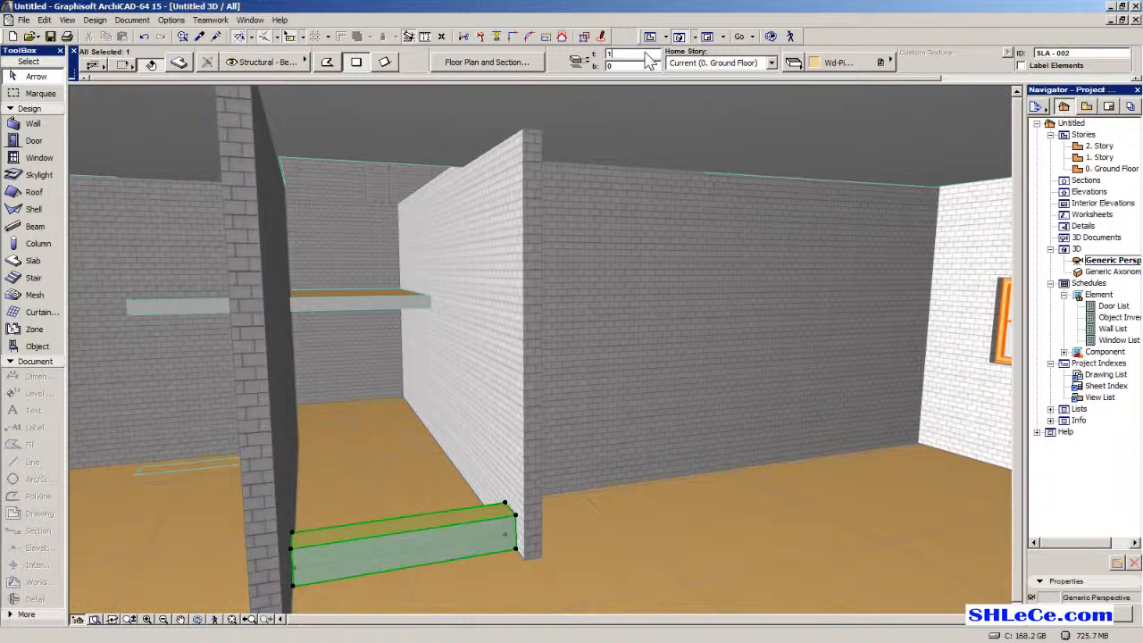
pyautogui.press('Return')
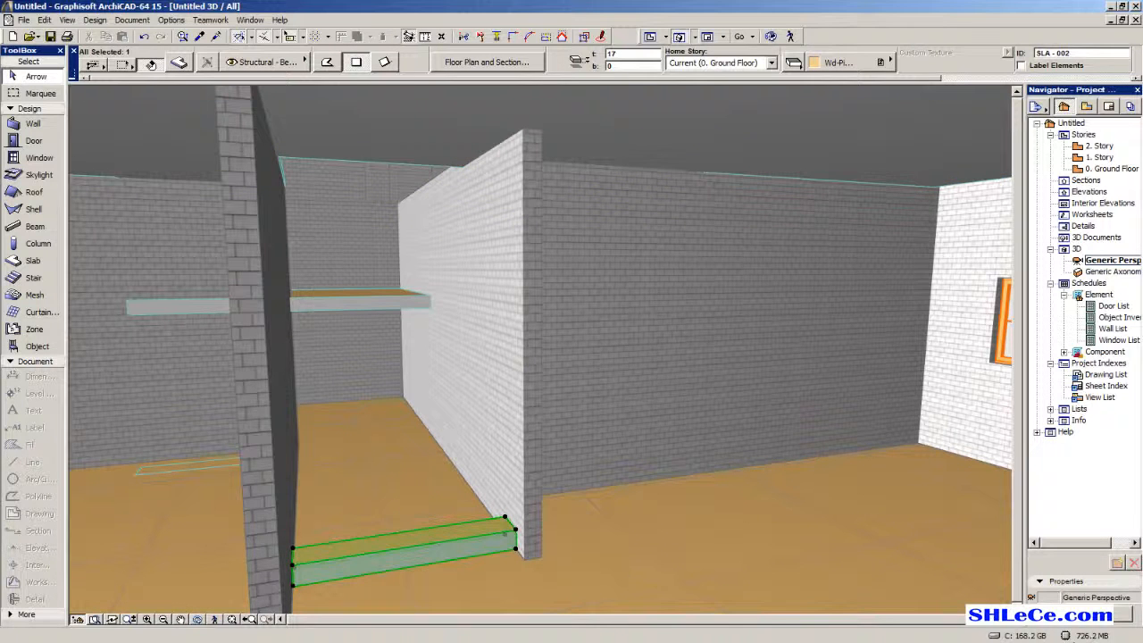
# Select the low slab strip by the far wall corner, elevate it to bottom 0 and set its top to 17.
pyautogui.keyDown('shift'); pyautogui.moveTo(173, 436); pyautogui.dragTo(339, 474, button='middle'); pyautogui.keyUp('shift')
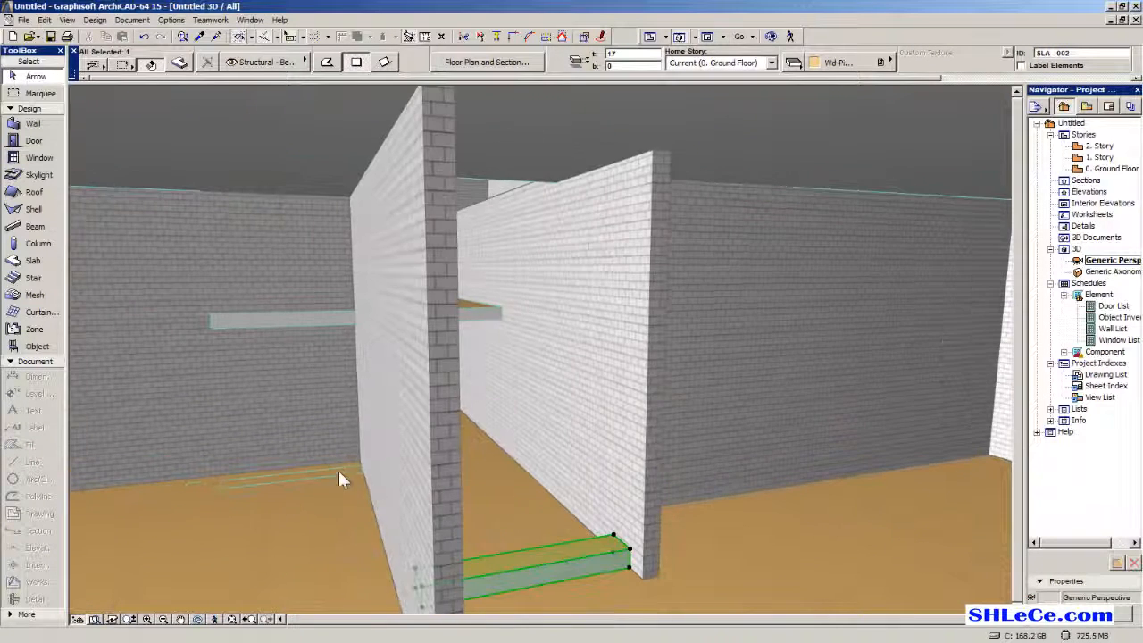
pyautogui.click(341, 478)
pyautogui.keyDown('shift'); pyautogui.moveTo(378, 509); pyautogui.dragTo(480, 521, button='middle'); pyautogui.keyUp('shift')
pyautogui.click(461, 511)
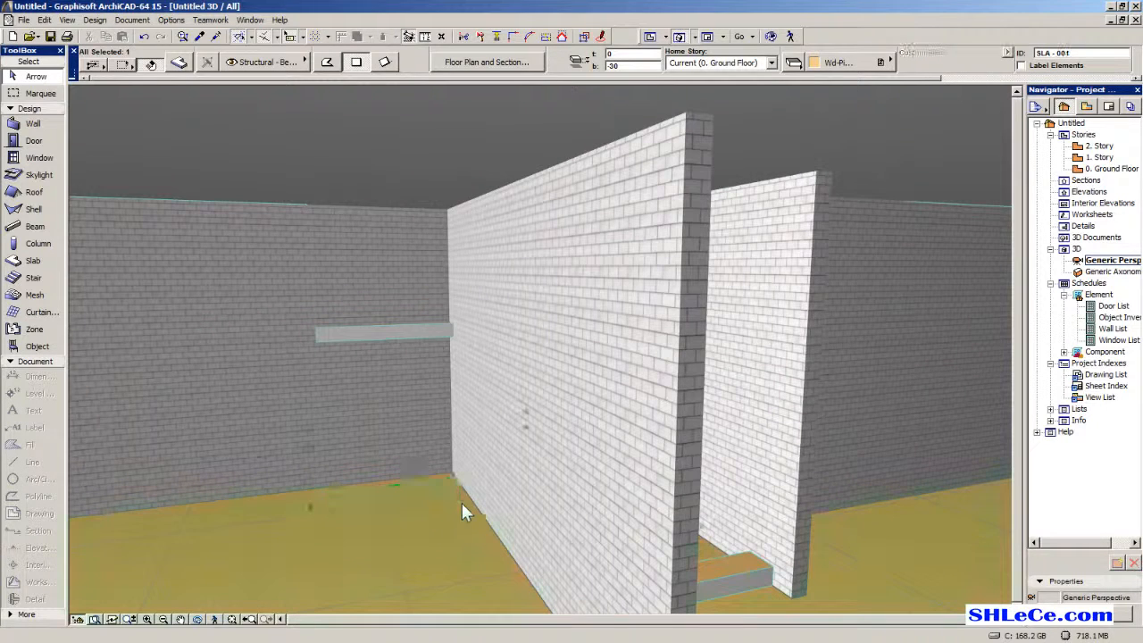
pyautogui.press('Escape')
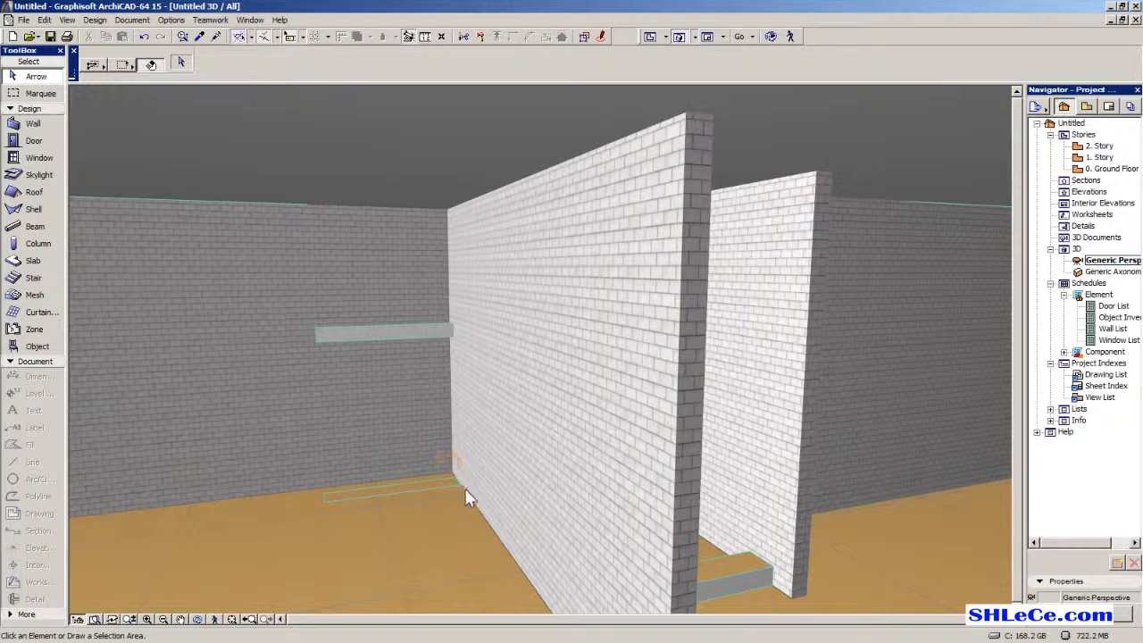
pyautogui.click(442, 490)
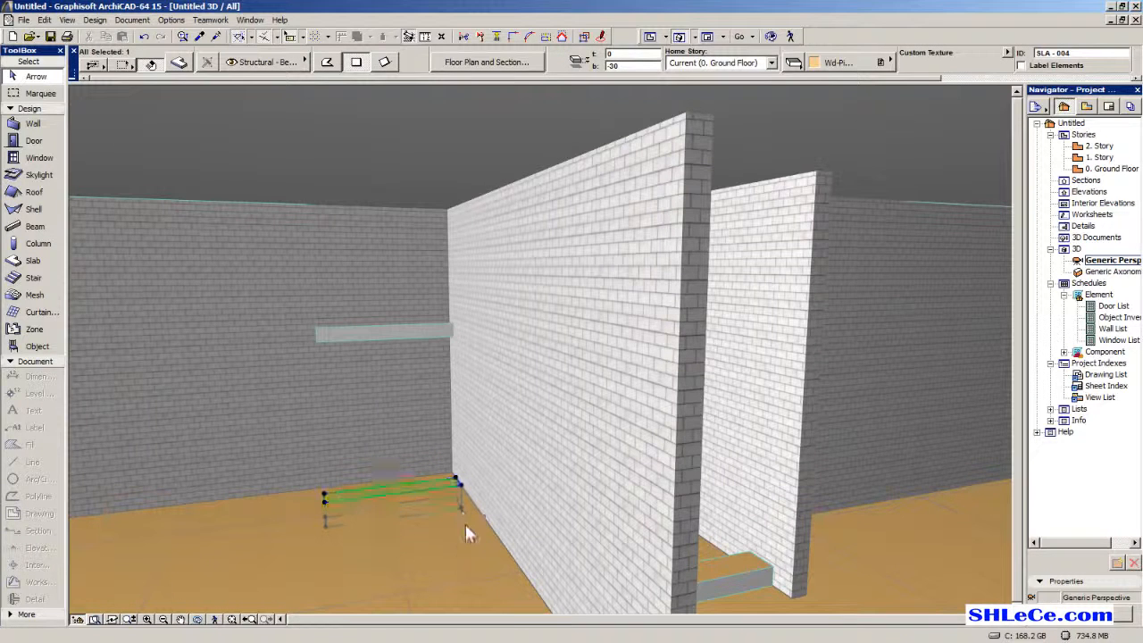
pyautogui.click(462, 507)
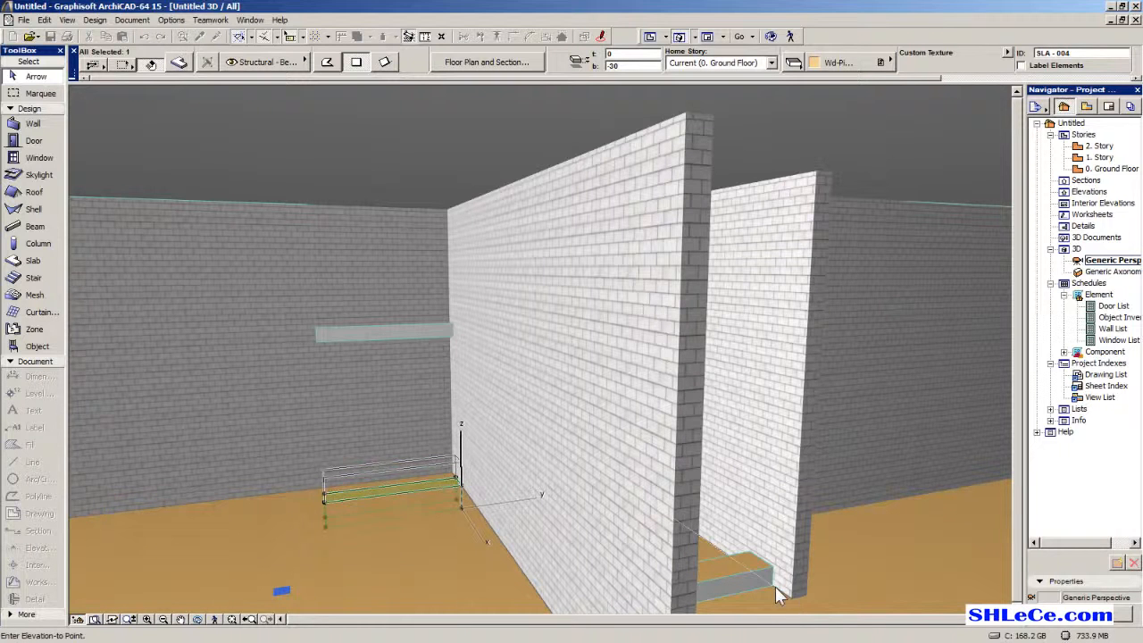
pyautogui.click(789, 607)
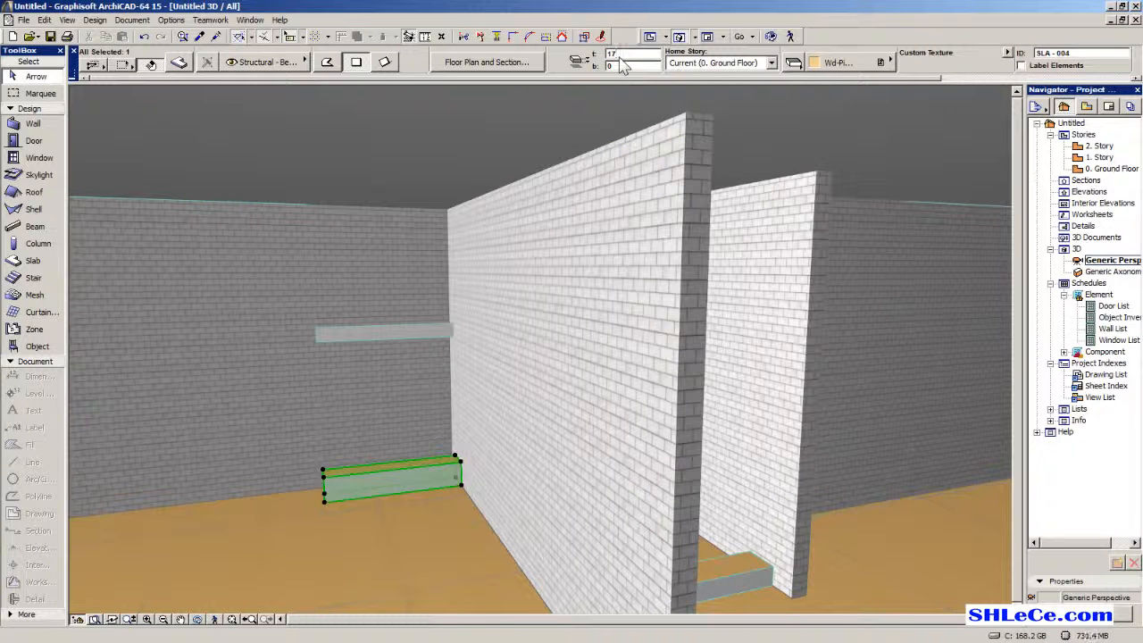
pyautogui.press('Return')
# Elevate the same strip onto the top of the raised strip, giving bottom 200 and top 217.
pyautogui.moveTo(516, 253); pyautogui.dragTo(589, 542, button='middle')
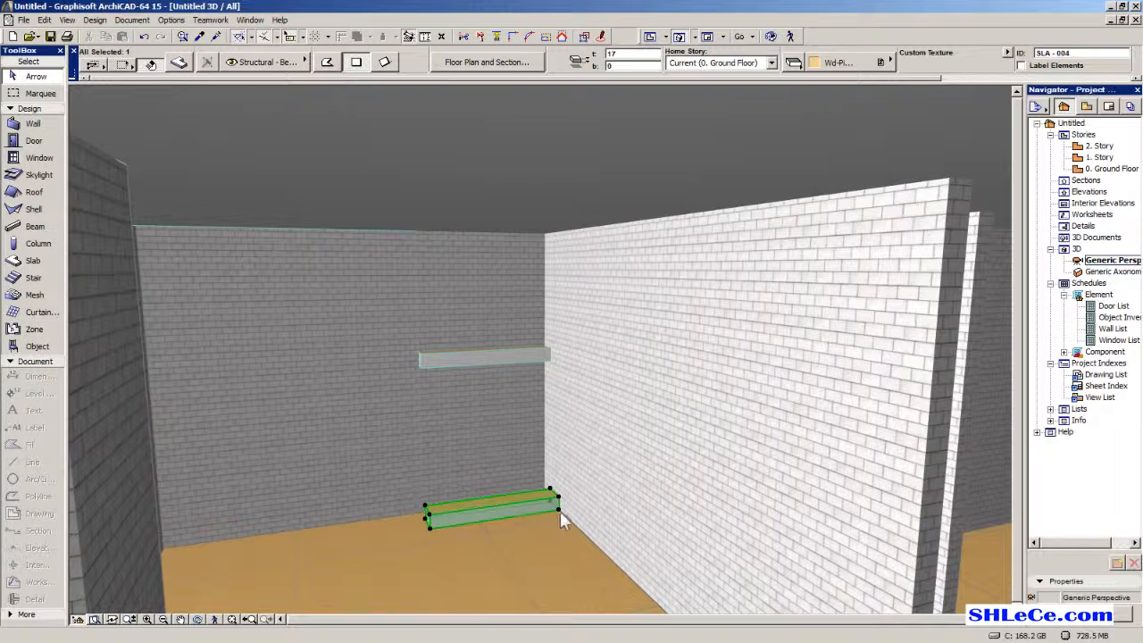
pyautogui.click(569, 473)
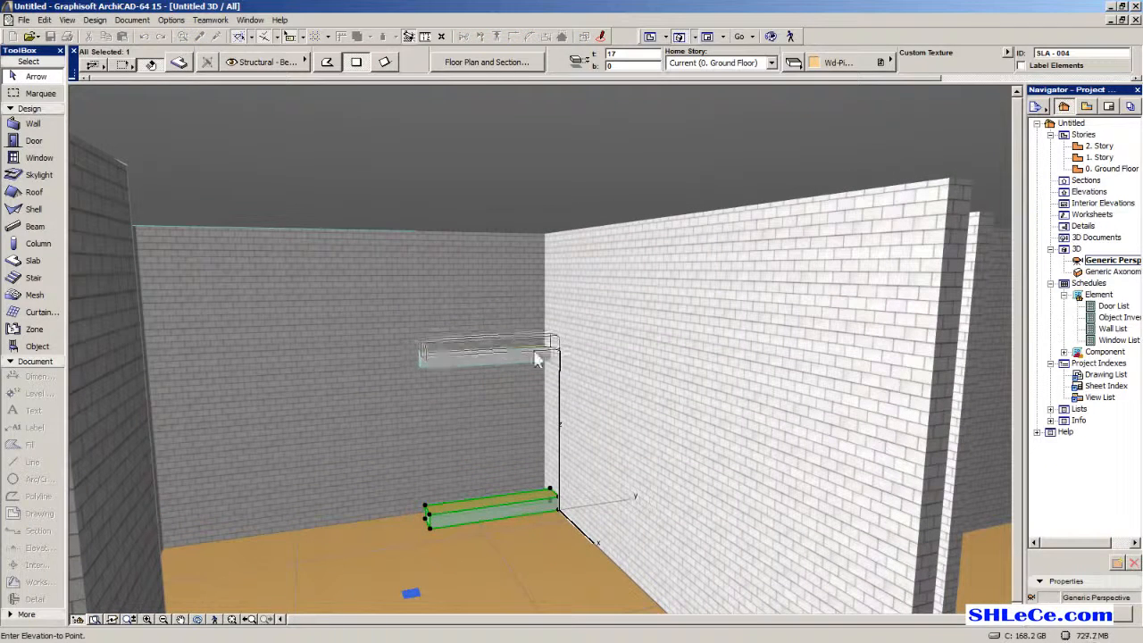
pyautogui.click(419, 357)
# View the upper floor slab in perspective, and open the 1. Story floor plan.
pyautogui.scroll(5, 548, 444)
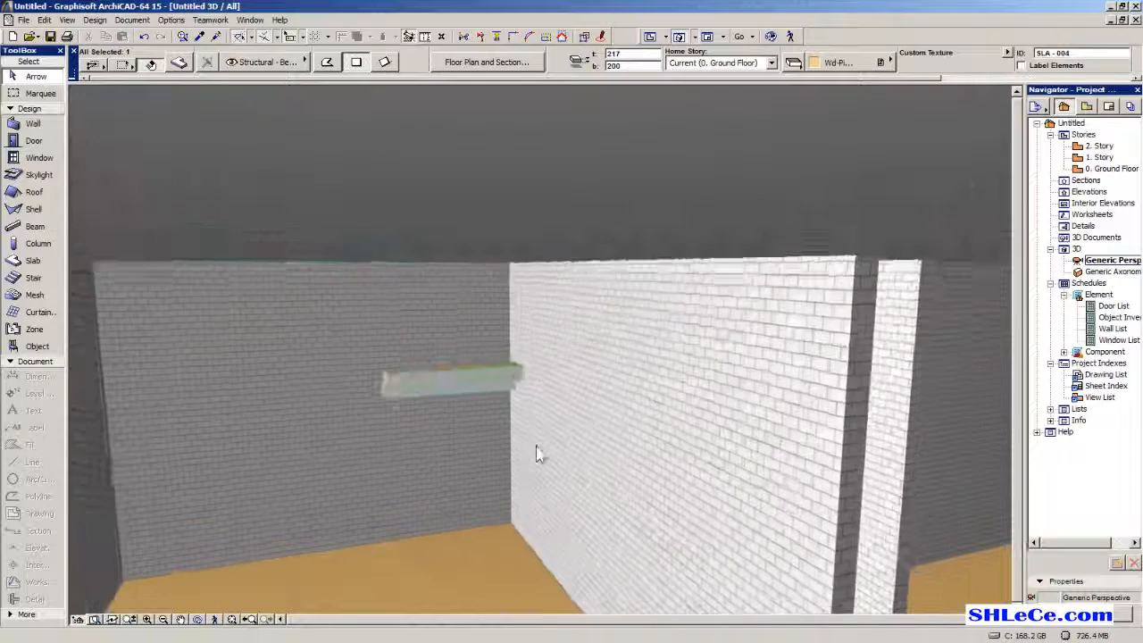
pyautogui.scroll(5, 526, 434)
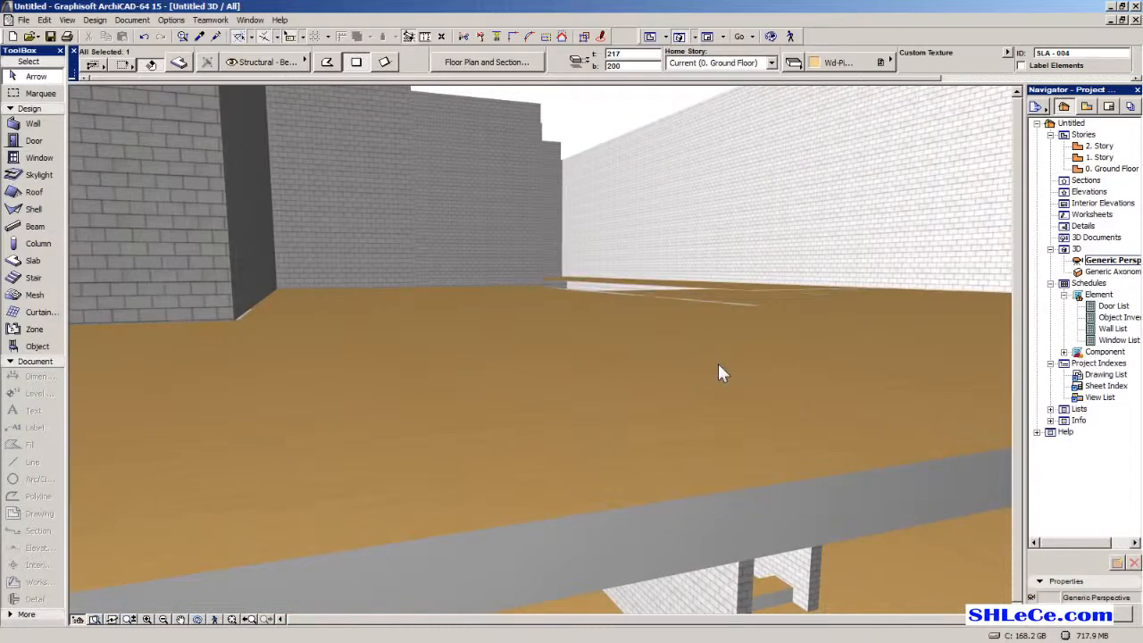
pyautogui.doubleClick(1100, 158)
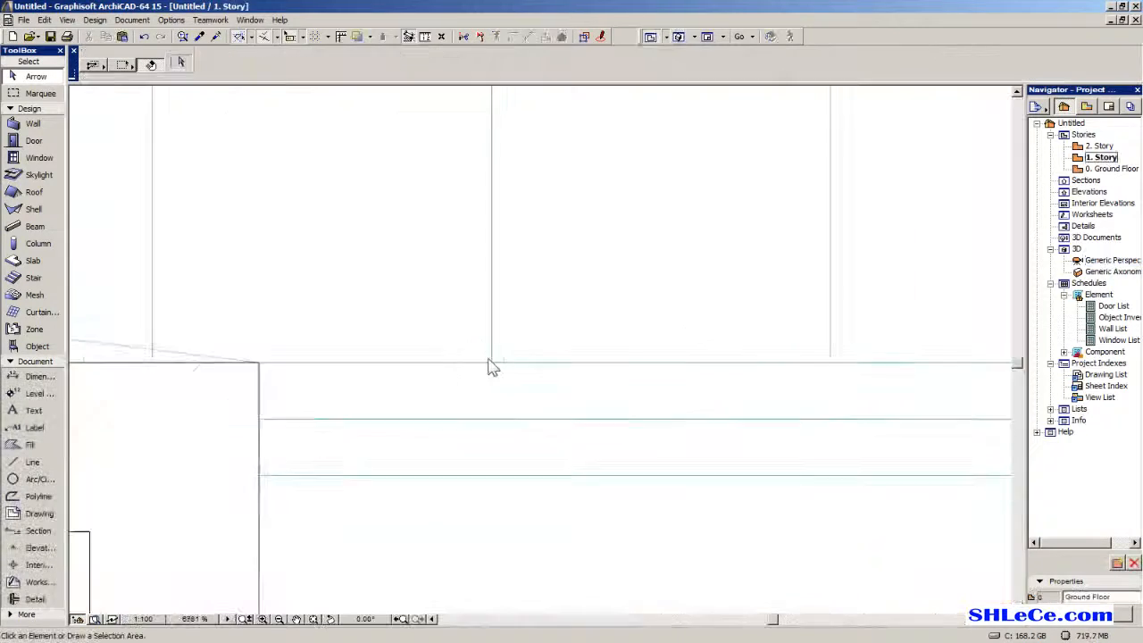
# On the ground floor plan, select the wall running alongside the stair flight and suspend groups.
pyautogui.moveTo(673, 416); pyautogui.dragTo(444, 445, button='middle')
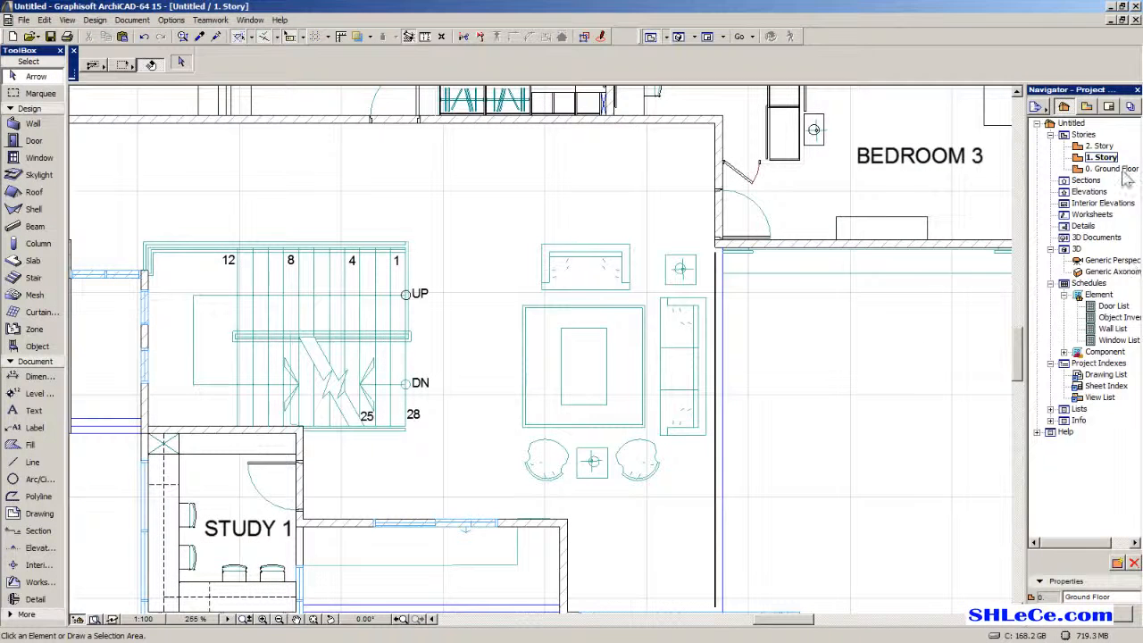
pyautogui.doubleClick(1123, 169)
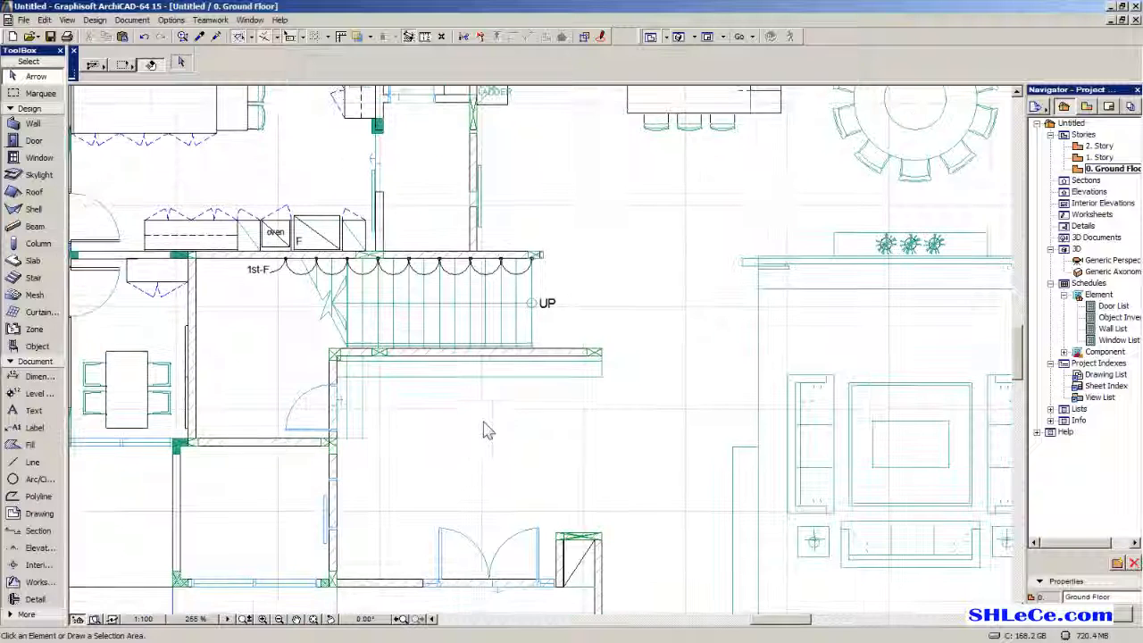
pyautogui.scroll(1, 489, 425)
pyautogui.click(500, 341)
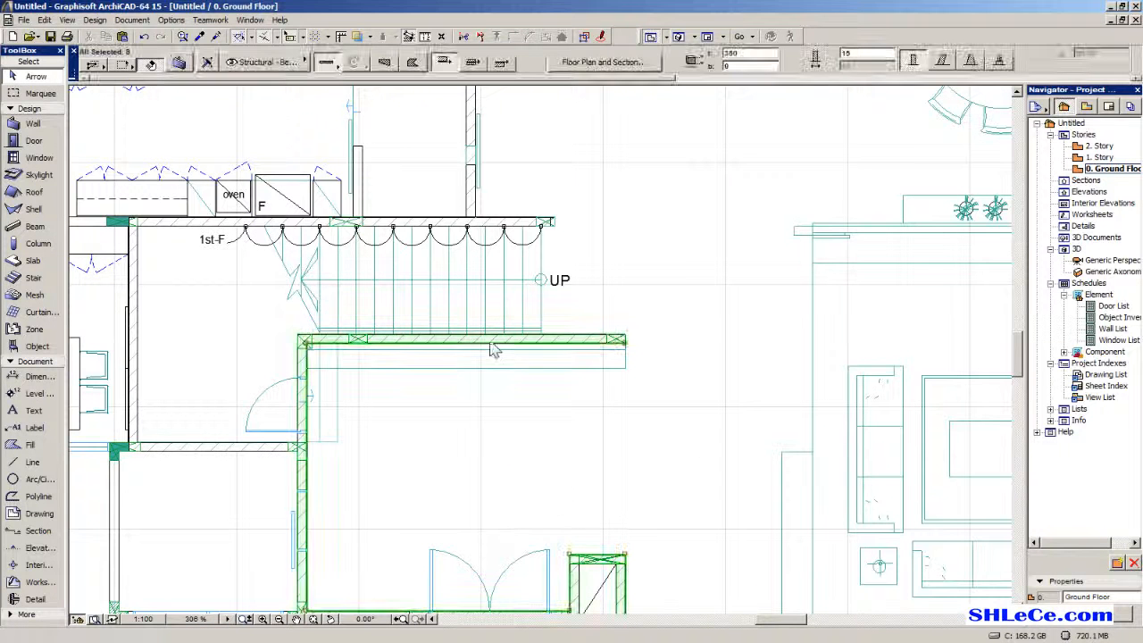
pyautogui.click(44, 20)
pyautogui.moveTo(89, 193)
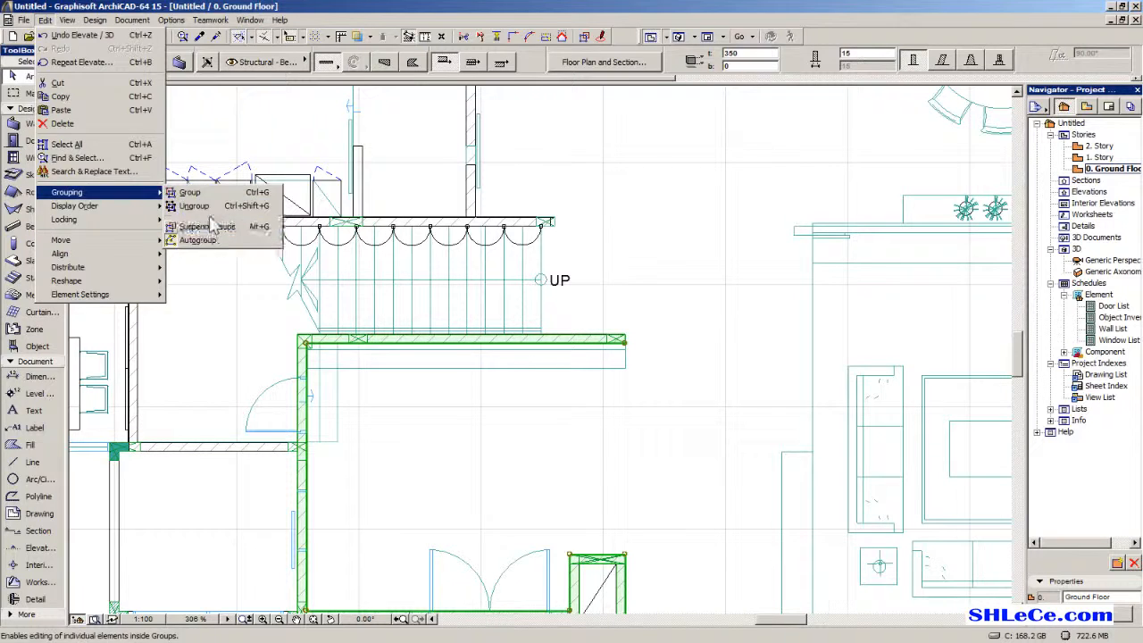
pyautogui.click(218, 226)
# In the generic perspective, lower the free-standing stair partition wall to bottom -98 and top 252.
pyautogui.doubleClick(1091, 260)
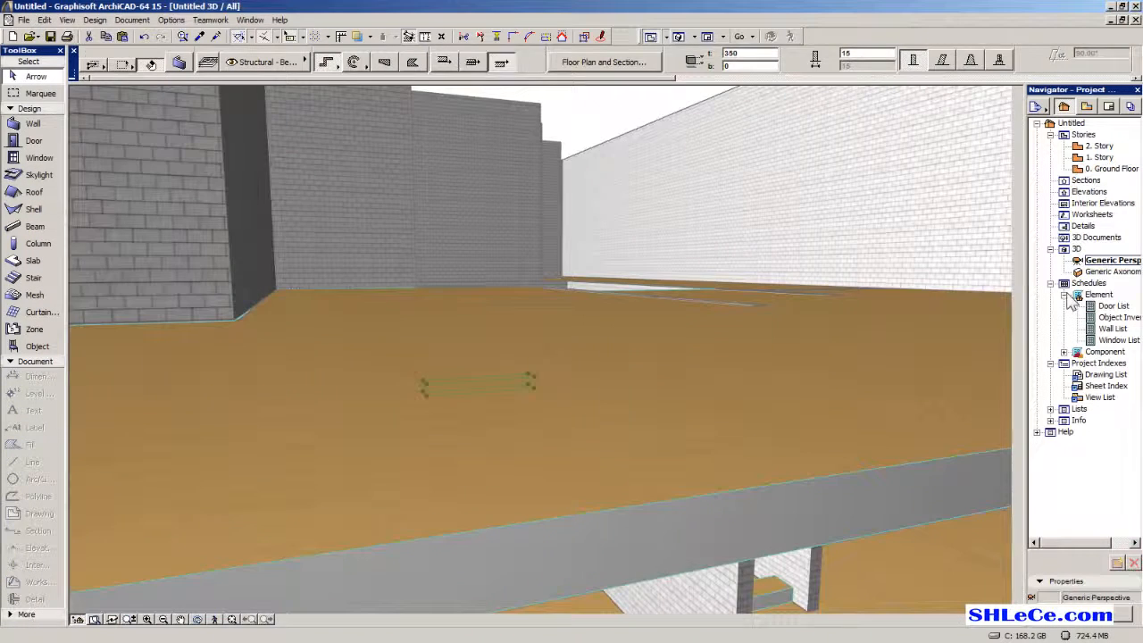
pyautogui.moveTo(470, 478); pyautogui.dragTo(461, 352, button='middle')
pyautogui.moveTo(507, 481); pyautogui.dragTo(447, 482, button='middle')
pyautogui.click(457, 158)
pyautogui.moveTo(471, 188); pyautogui.dragTo(468, 239, button='middle')
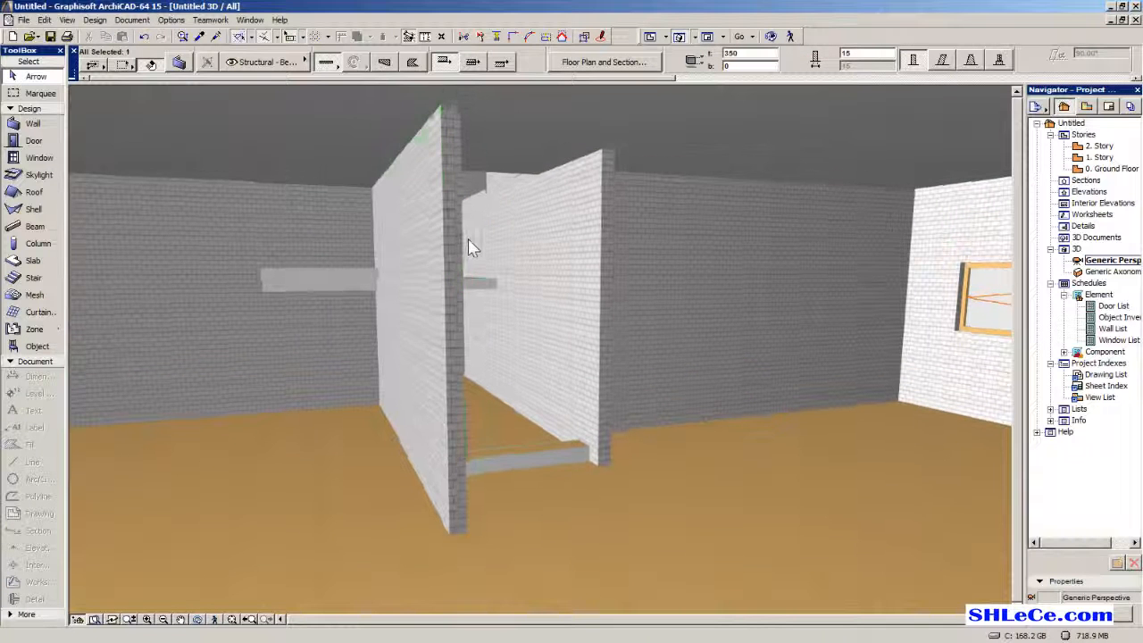
pyautogui.click(443, 93)
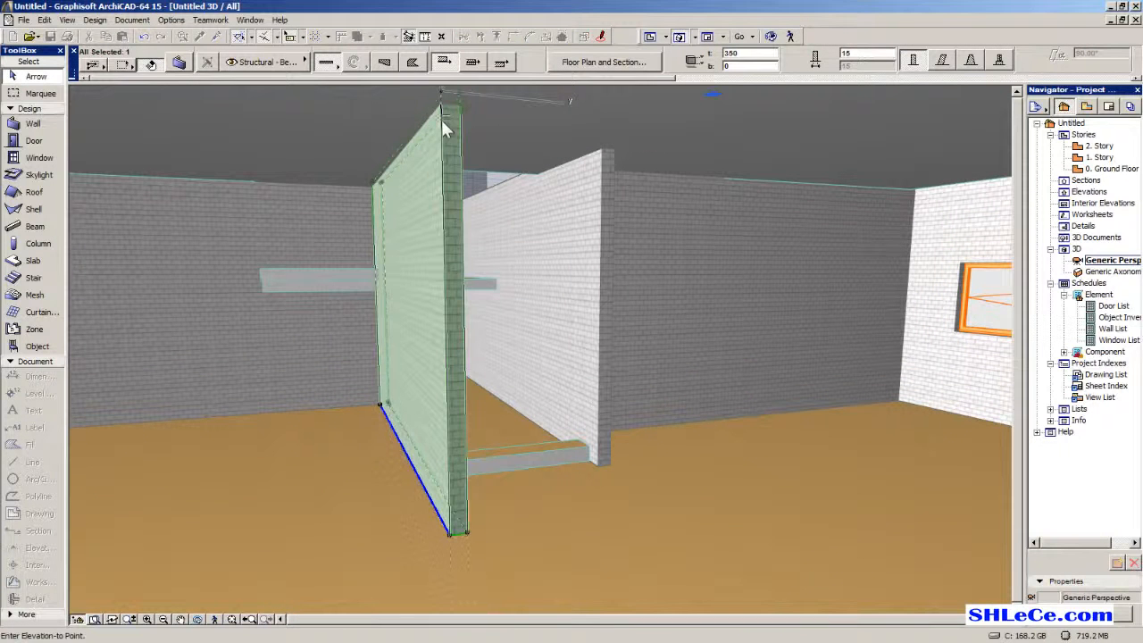
pyautogui.click(437, 226)
pyautogui.moveTo(445, 332); pyautogui.dragTo(398, 409, button='middle')
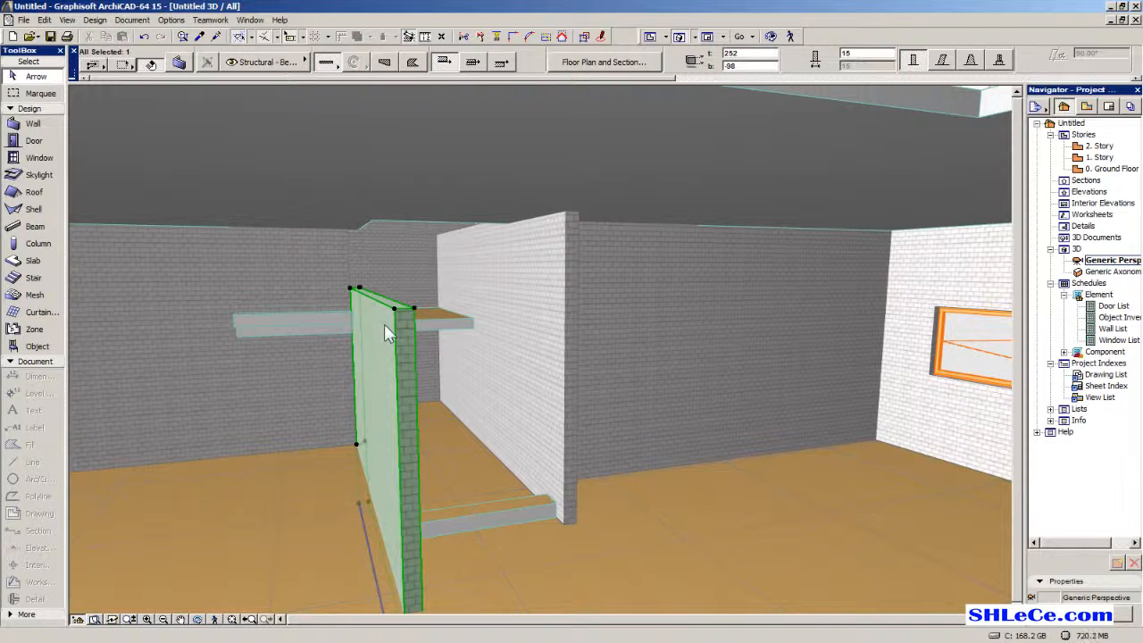
pyautogui.moveTo(393, 325); pyautogui.dragTo(370, 316, button='middle')
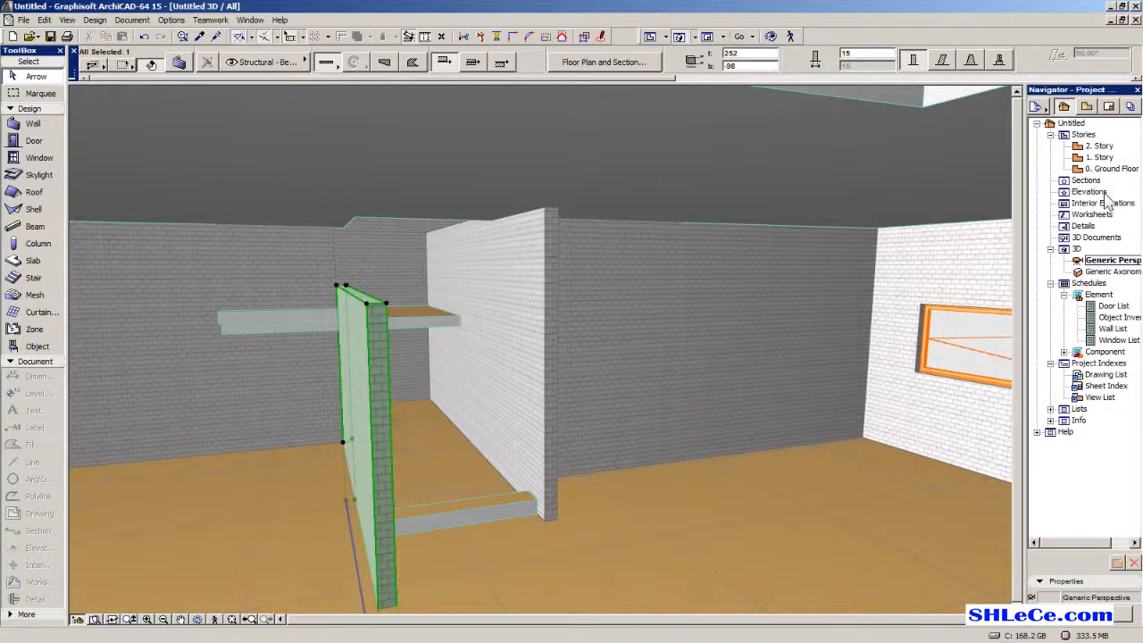
# On the 1. Story plan, collapse the floor slab's two nodes inside the down flight onto the outer corner of the Study 1 wall.
pyautogui.doubleClick(1100, 158)
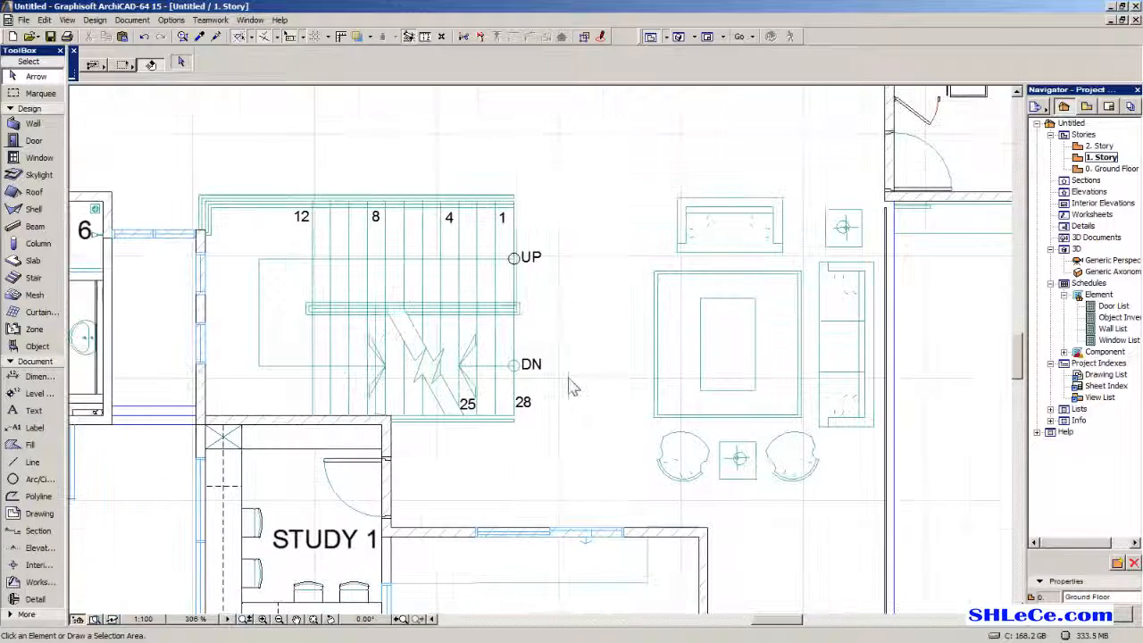
pyautogui.scroll(5, 533, 347)
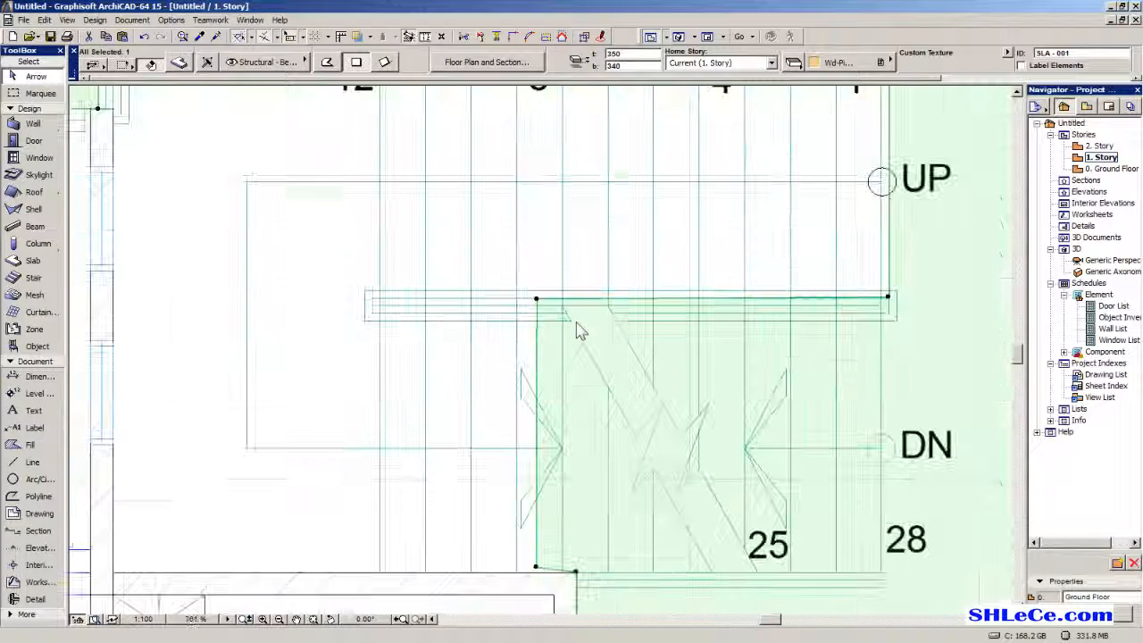
pyautogui.click(464, 234)
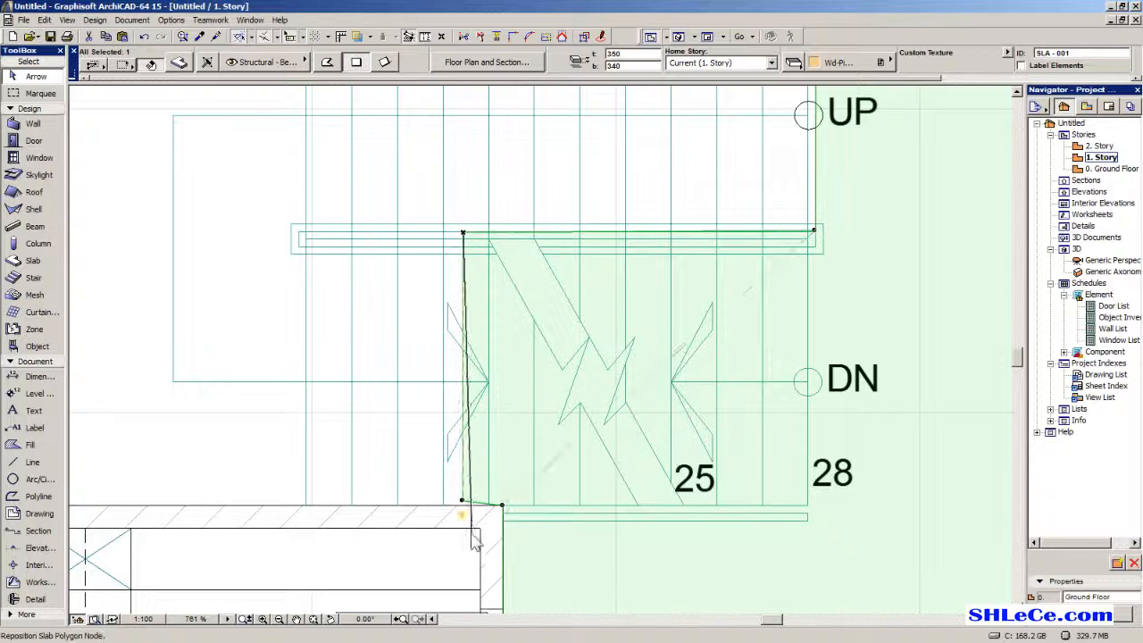
pyautogui.scroll(6, 467, 509)
pyautogui.click(454, 498)
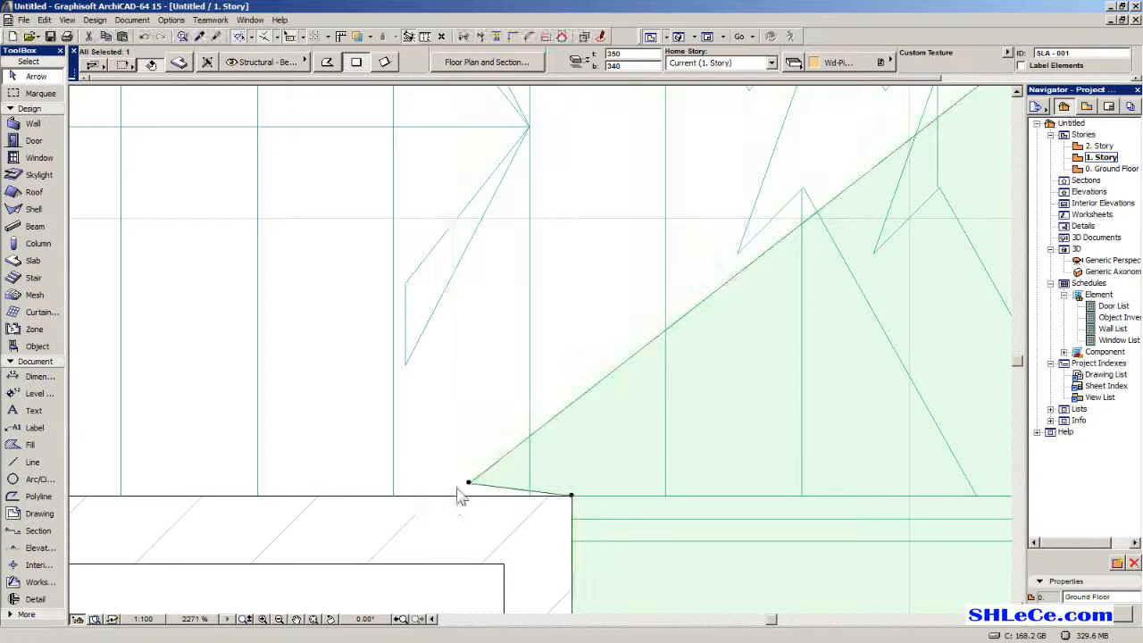
pyautogui.click(470, 485)
pyautogui.click(571, 495)
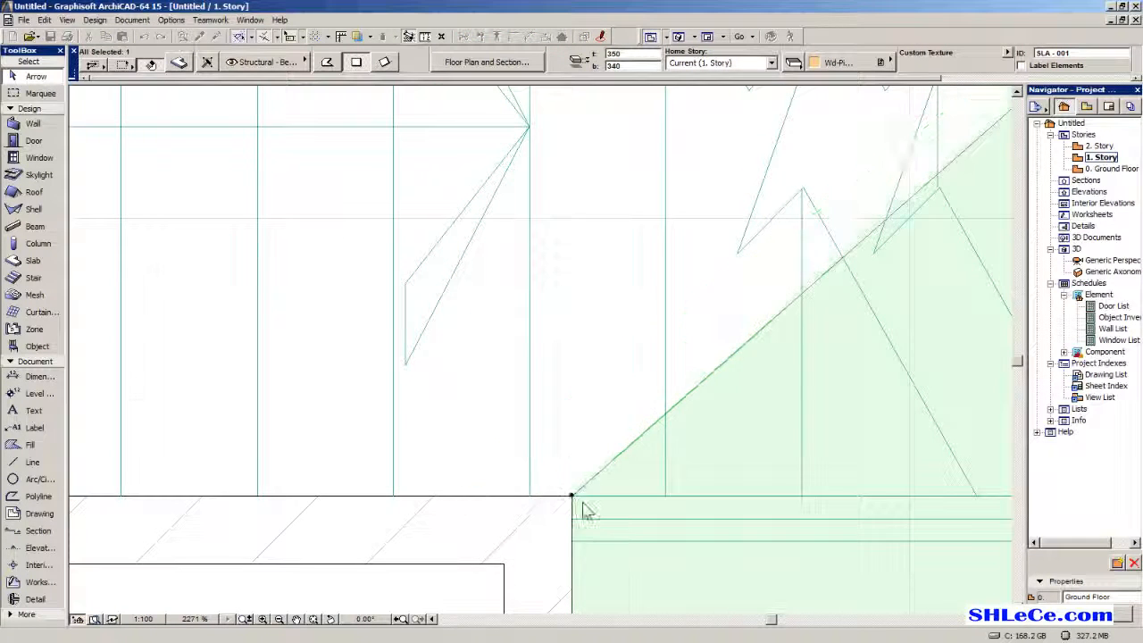
# Move the slab node between the UP and DN flights to the stair's end corner beside riser 28.
pyautogui.scroll(-6, 575, 493)
pyautogui.moveTo(694, 455); pyautogui.dragTo(335, 452, button='middle')
pyautogui.scroll(-2, 446, 346)
pyautogui.click(500, 258)
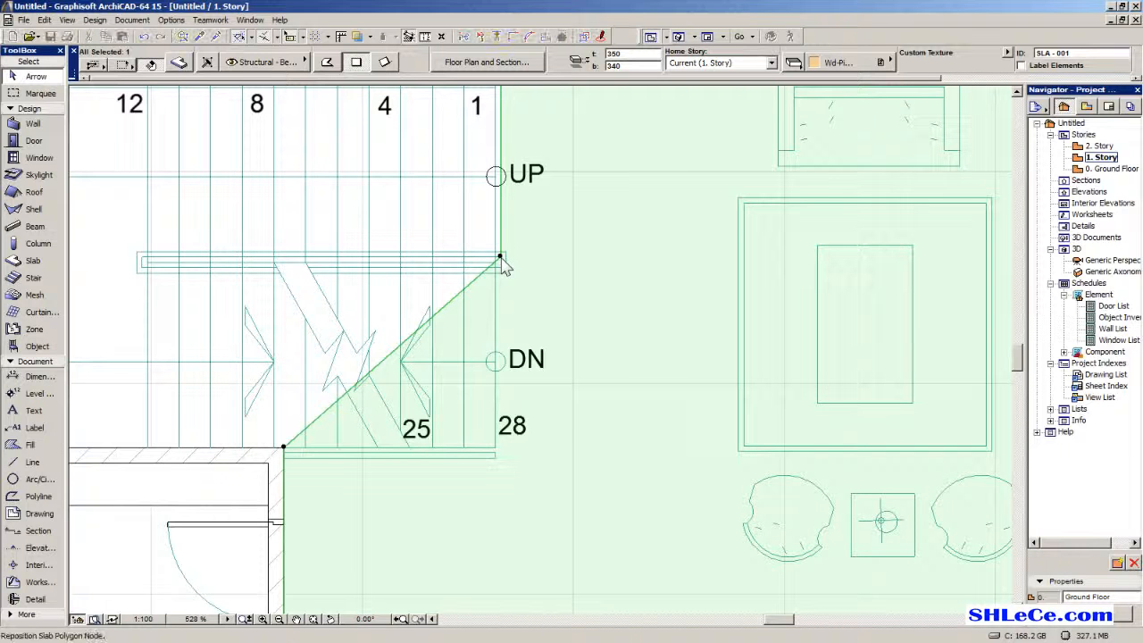
pyautogui.scroll(5, 496, 490)
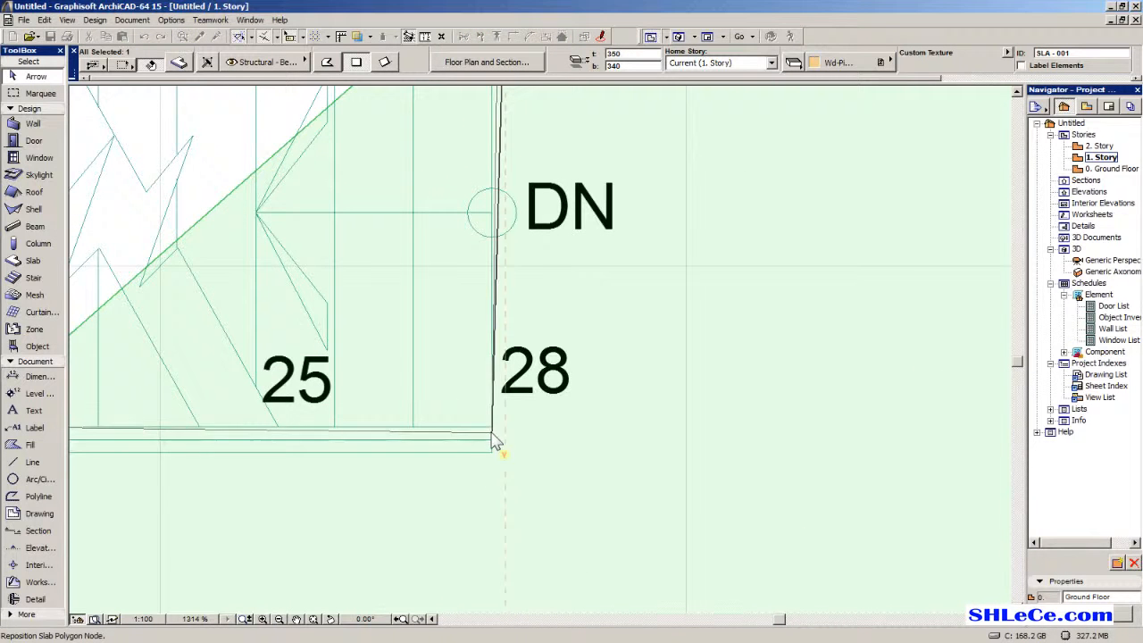
pyautogui.click(493, 431)
pyautogui.scroll(-7, 494, 430)
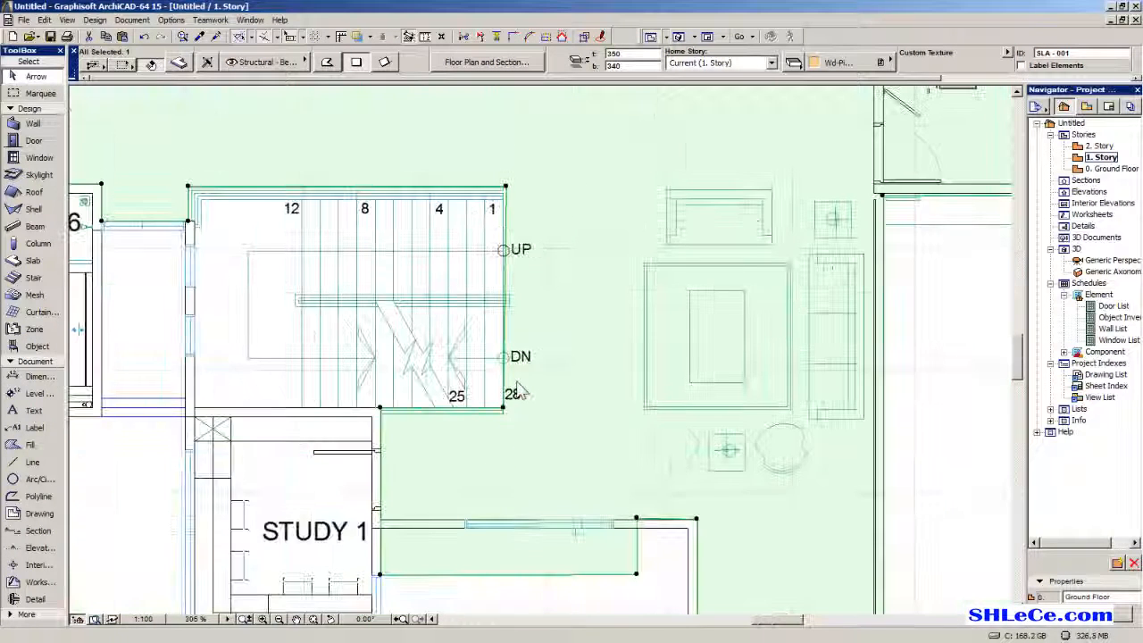
# Align the slab opening's corner near riser 1 with the end line of the stair.
pyautogui.scroll(3, 523, 214)
pyautogui.scroll(3, 525, 214)
pyautogui.click(476, 158)
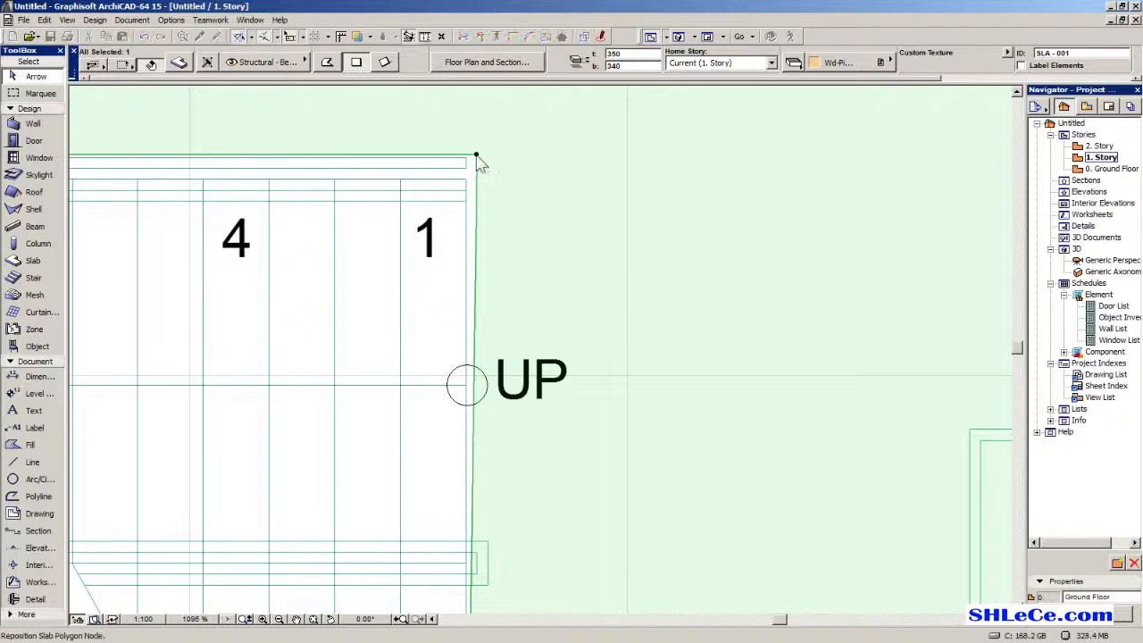
pyautogui.click(473, 161)
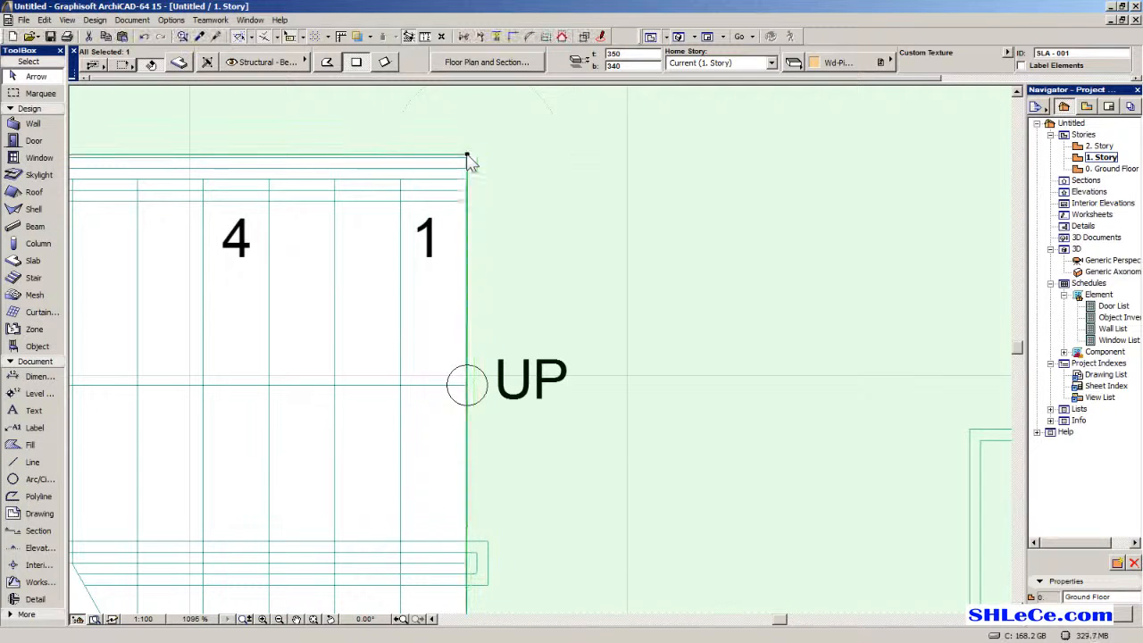
pyautogui.scroll(-7, 487, 260)
pyautogui.scroll(2, 401, 333)
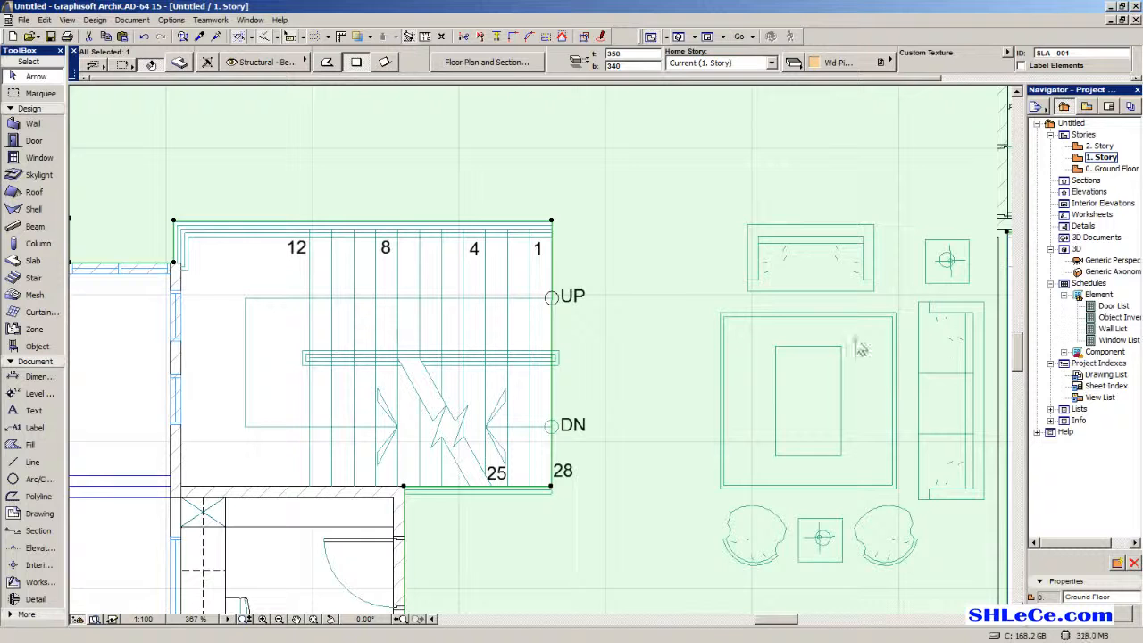
# Inspect the lowered partition wall and the raised slab strips in the generic perspective.
pyautogui.doubleClick(1111, 260)
pyautogui.keyDown('shift'); pyautogui.moveTo(466, 399); pyautogui.dragTo(563, 396, button='middle'); pyautogui.keyUp('shift')
pyautogui.moveTo(564, 391); pyautogui.dragTo(527, 385, button='middle')
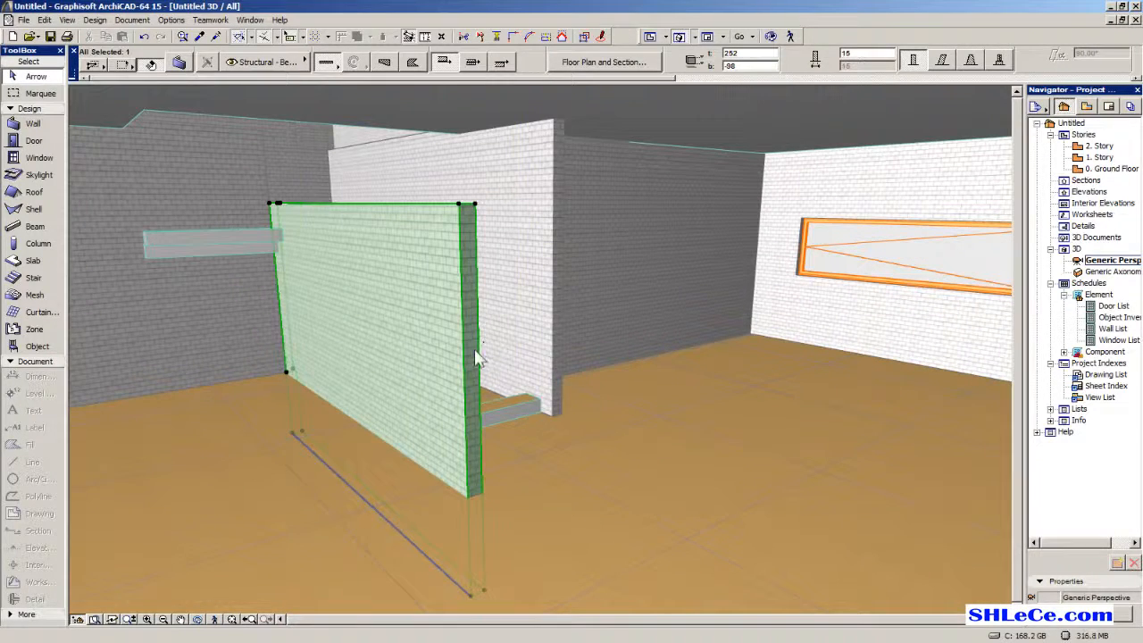
pyautogui.moveTo(489, 284)
pyautogui.keyDown('shift'); pyautogui.mouseDown(button='middle')
pyautogui.moveTo(434, 244)
pyautogui.moveTo(509, 291)
pyautogui.mouseUp(button='middle'); pyautogui.keyUp('shift')
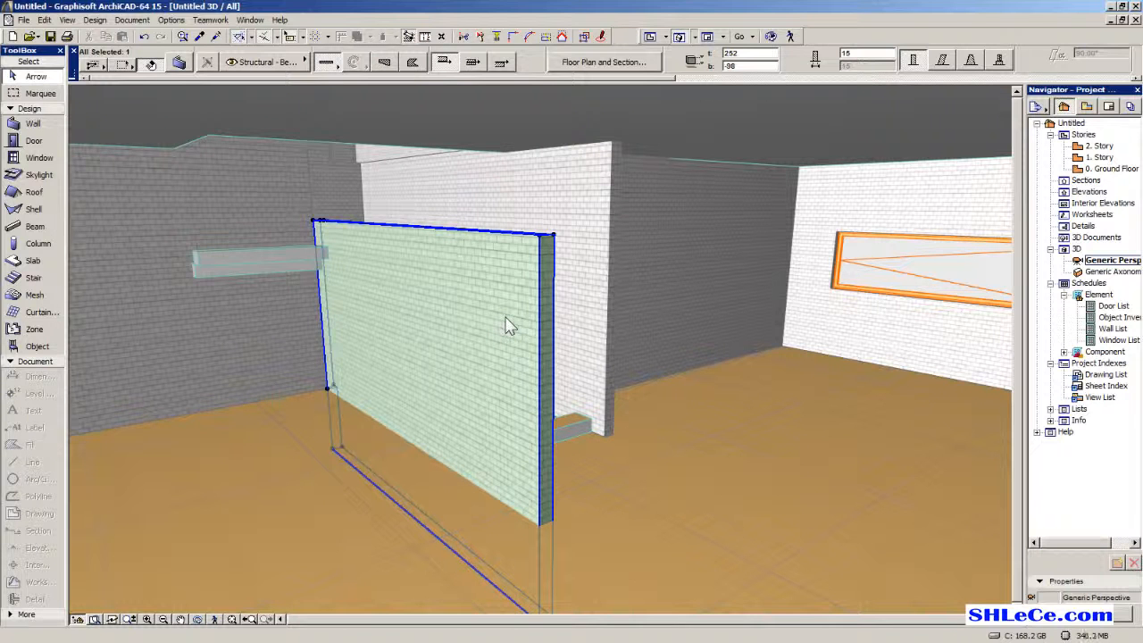
pyautogui.moveTo(616, 321); pyautogui.dragTo(560, 361, button='middle')
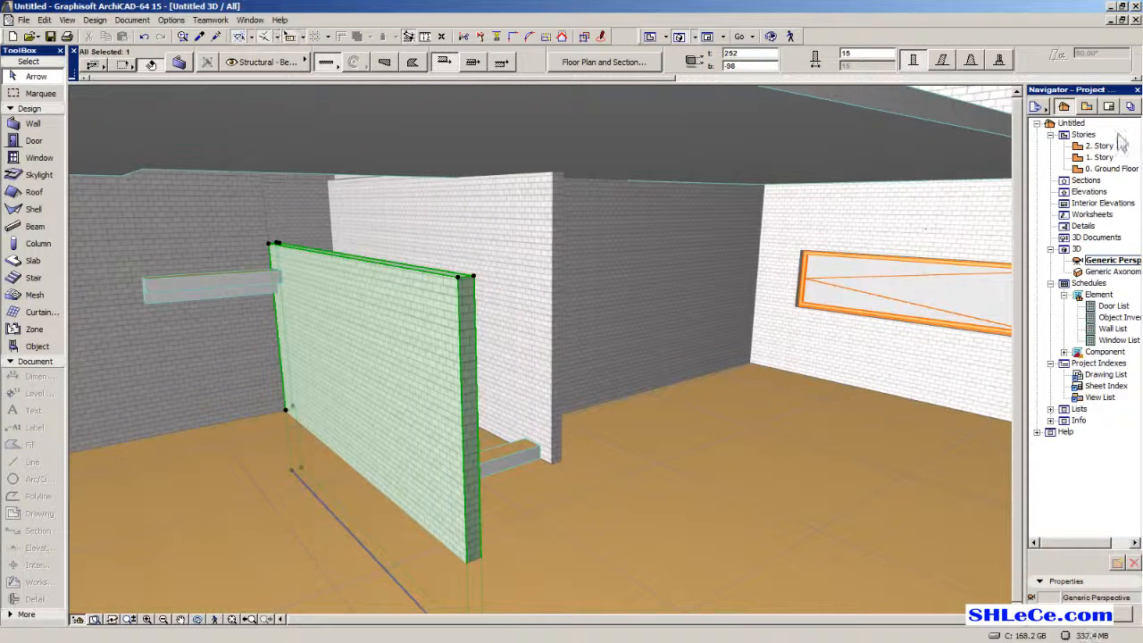
# Compare the staircase area on the 1. Story and Ground Floor plans.
pyautogui.doubleClick(1104, 158)
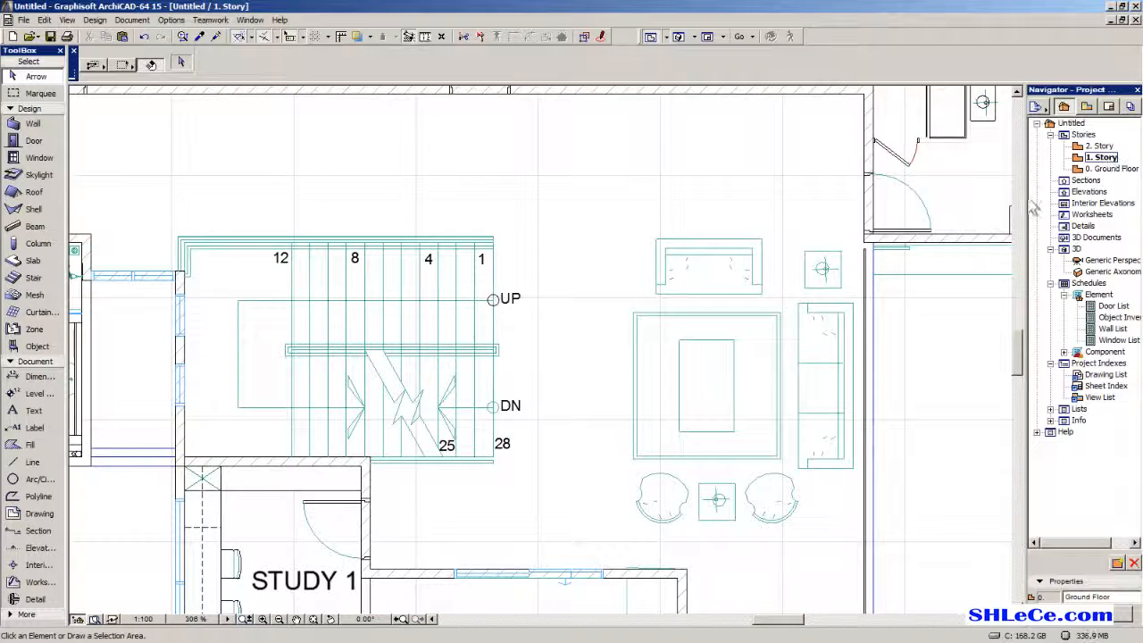
pyautogui.scroll(3, 518, 306)
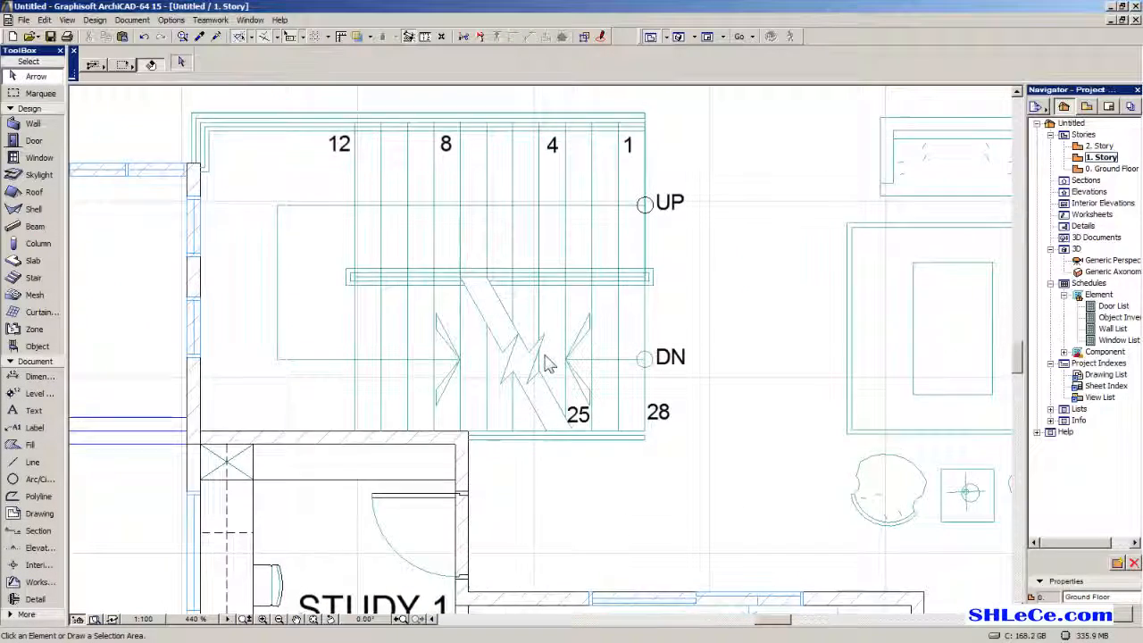
pyautogui.doubleClick(1126, 170)
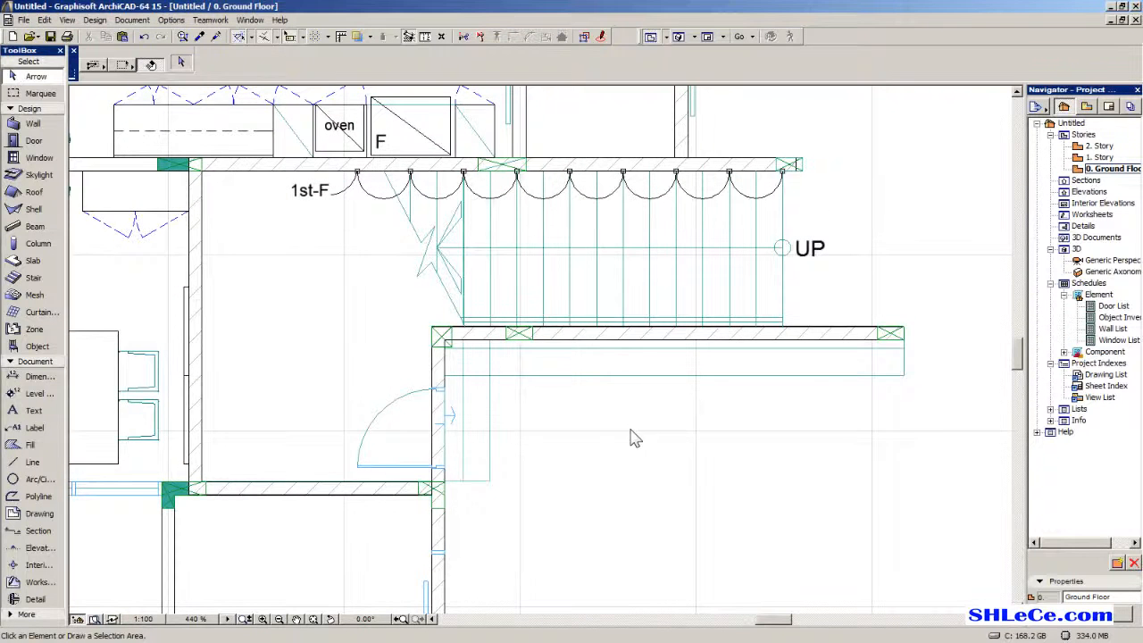
pyautogui.moveTo(639, 437); pyautogui.dragTo(610, 455, button='middle')
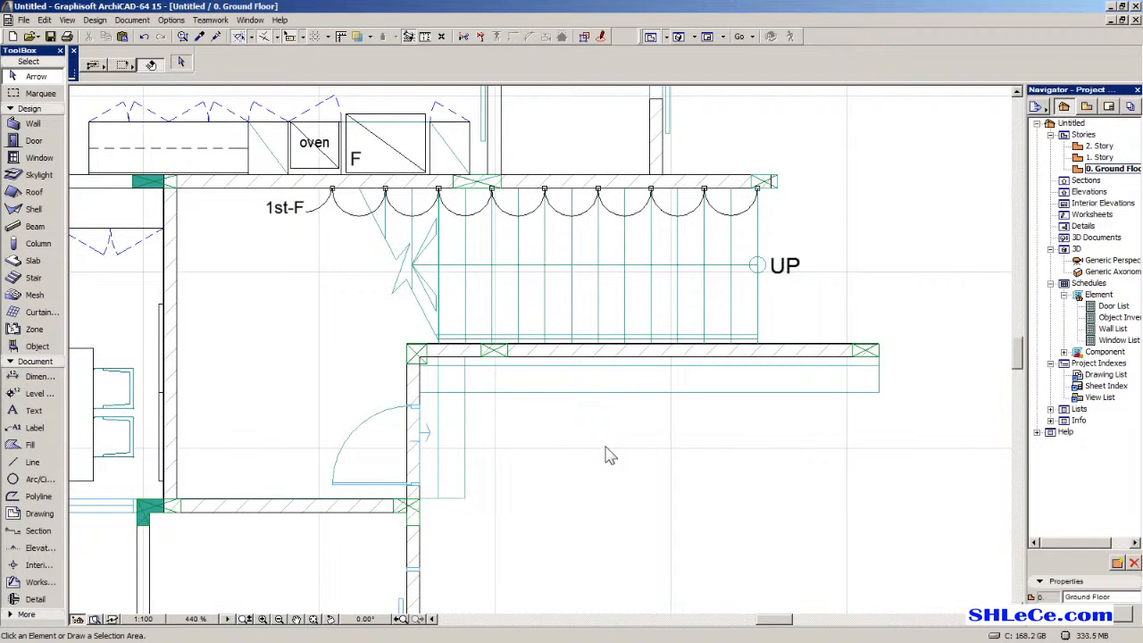
pyautogui.doubleClick(1102, 158)
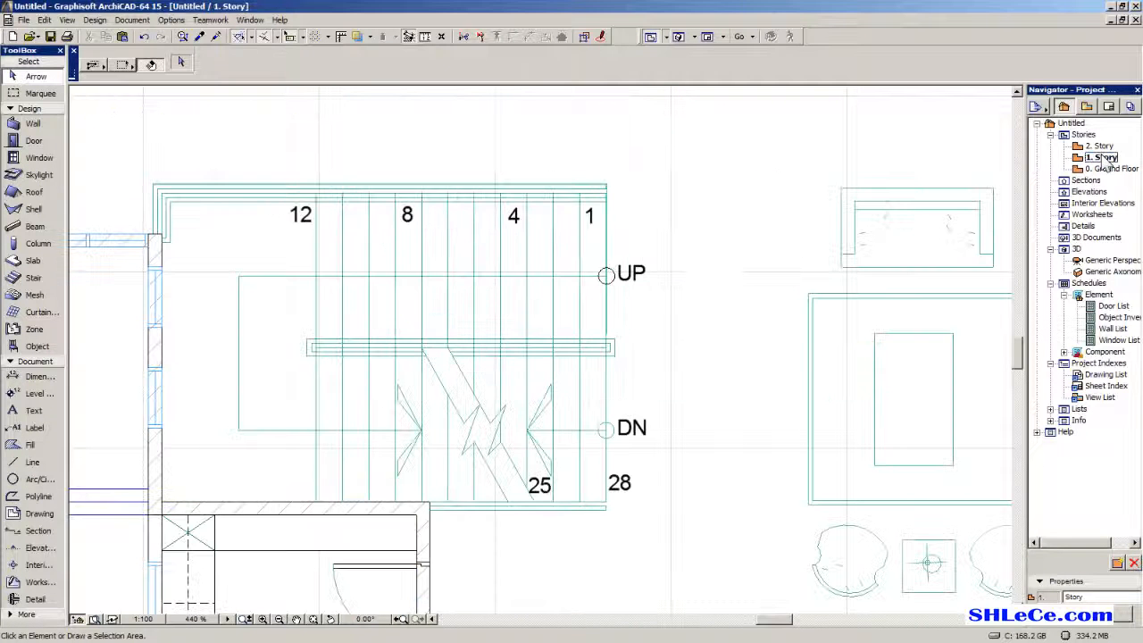
pyautogui.doubleClick(1111, 169)
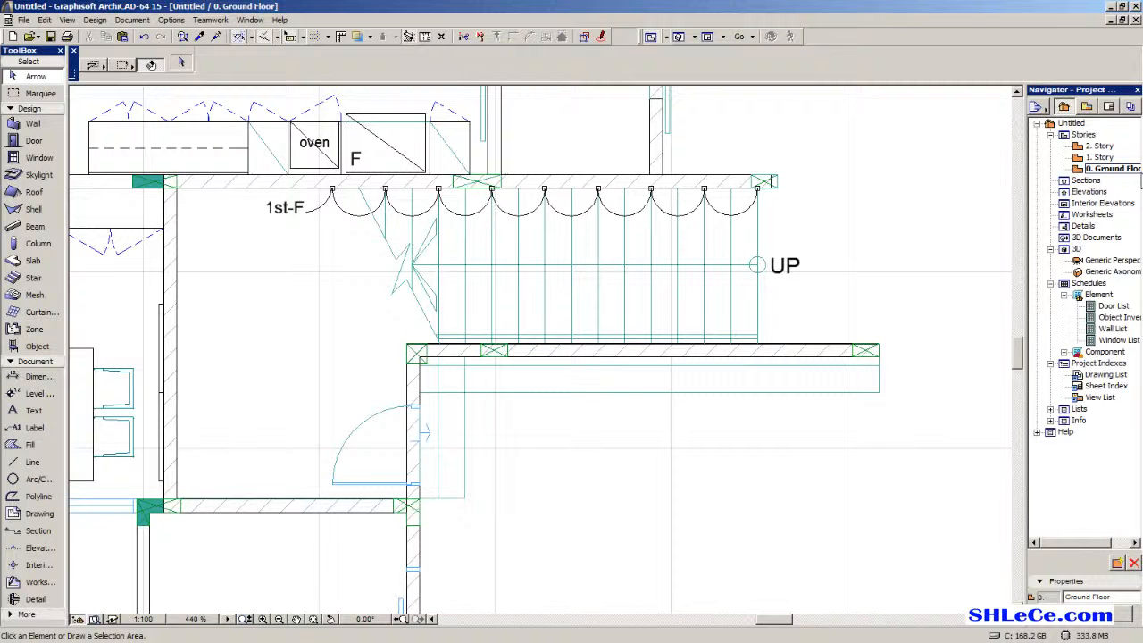
pyautogui.doubleClick(1101, 158)
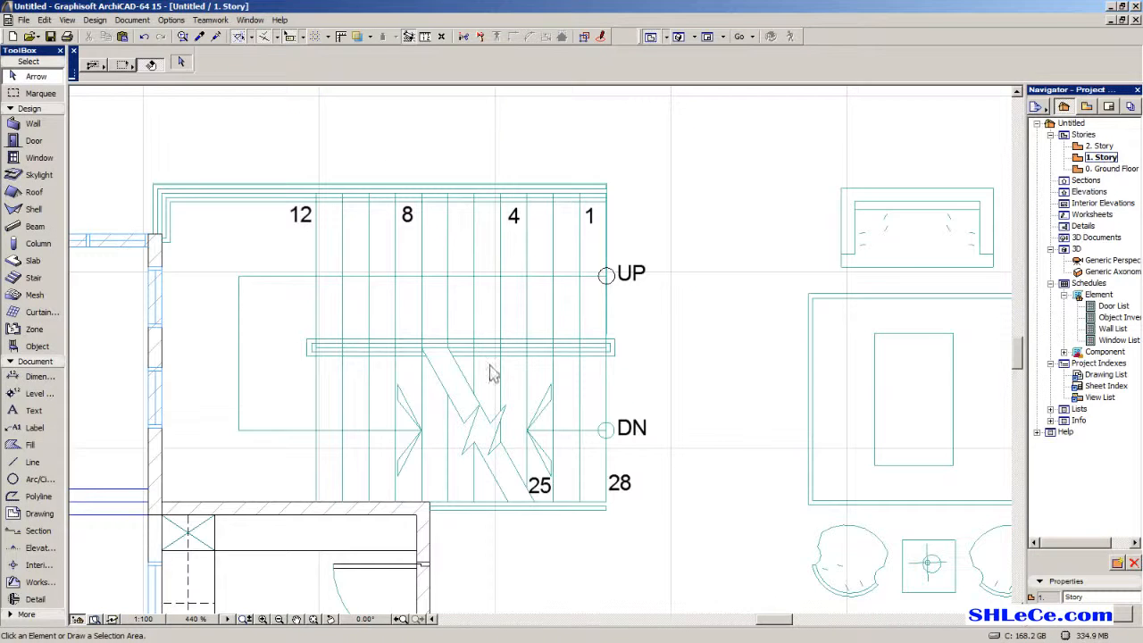
pyautogui.moveTo(417, 385); pyautogui.dragTo(559, 330, button='middle')
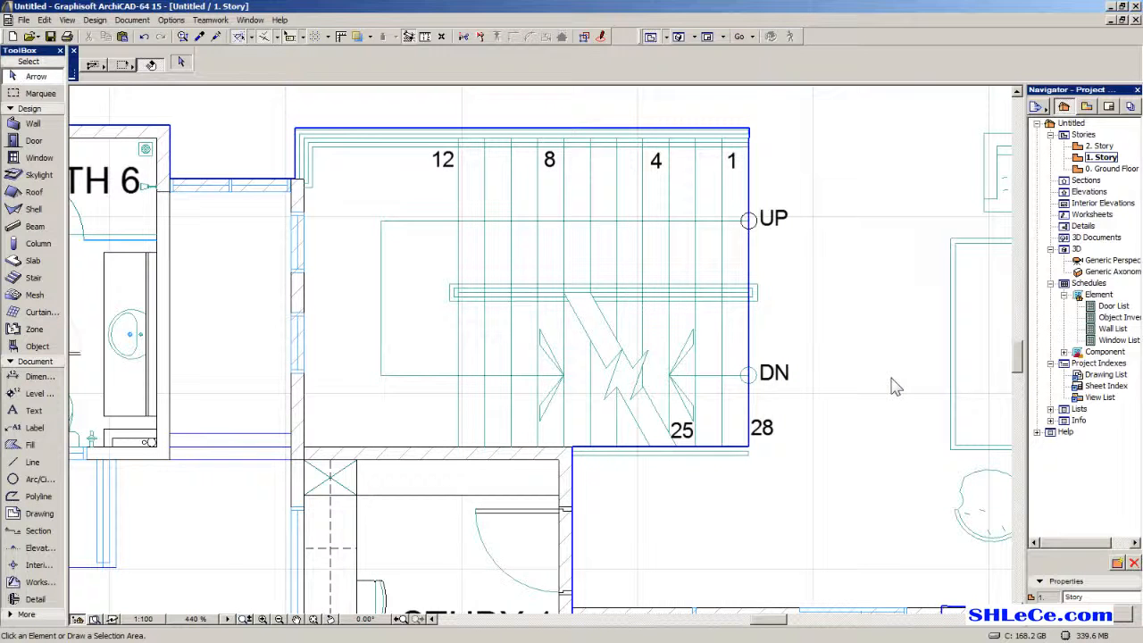
pyautogui.moveTo(839, 348); pyautogui.dragTo(768, 324, button='middle')
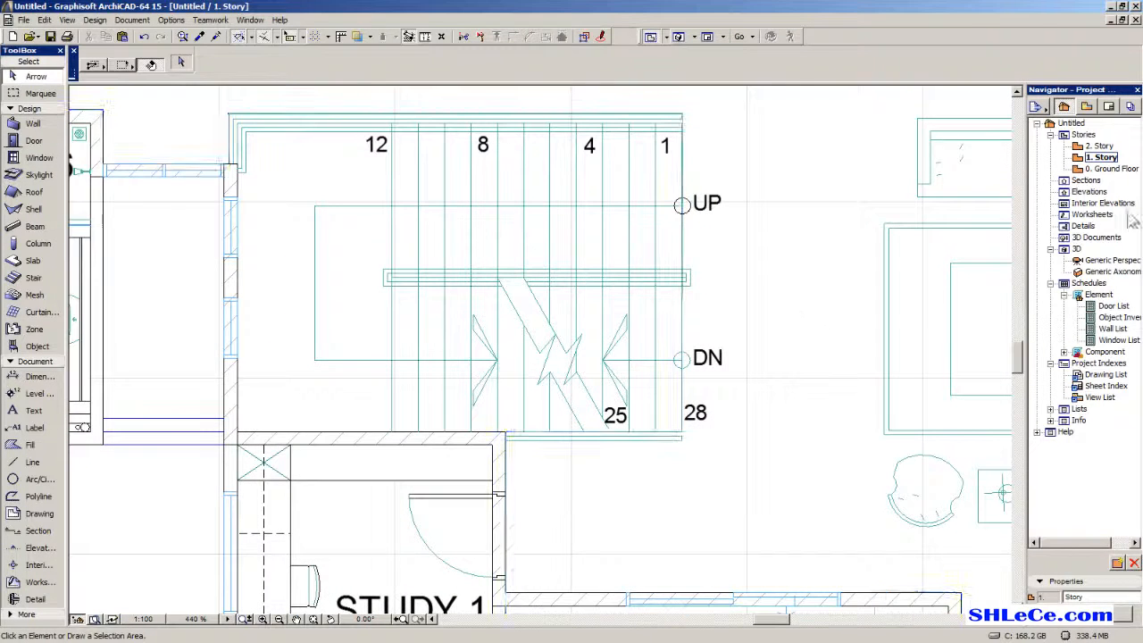
pyautogui.doubleClick(1121, 169)
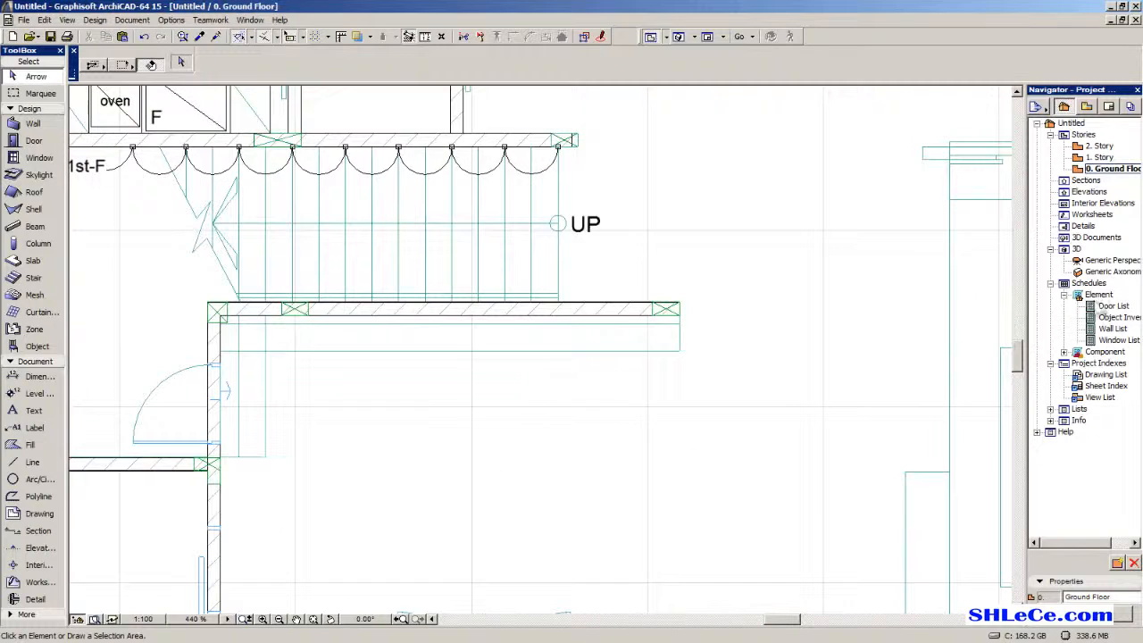
# Examine the whole building and its upper floor in perspective, and return to the 1. Story plan.
pyautogui.doubleClick(1115, 262)
pyautogui.keyDown('shift'); pyautogui.moveTo(459, 384); pyautogui.dragTo(520, 308, button='middle'); pyautogui.keyUp('shift')
pyautogui.scroll(1, 472, 294)
pyautogui.moveTo(614, 402); pyautogui.dragTo(847, 409, button='middle')
pyautogui.scroll(-1, 380, 307)
pyautogui.scroll(5, 572, 259)
pyautogui.scroll(-2, 616, 270)
pyautogui.scroll(-8, 617, 269)
pyautogui.keyDown('shift'); pyautogui.moveTo(616, 271); pyautogui.dragTo(471, 353, button='middle'); pyautogui.keyUp('shift')
pyautogui.scroll(2, 585, 275)
pyautogui.moveTo(629, 323); pyautogui.dragTo(607, 308, button='middle')
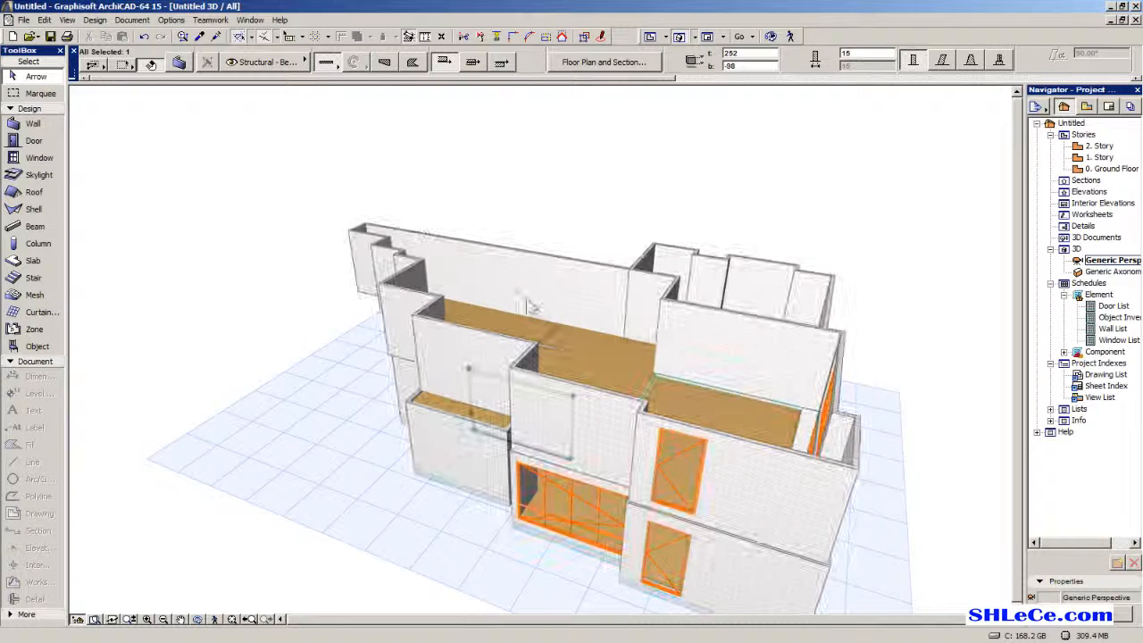
pyautogui.doubleClick(1100, 157)
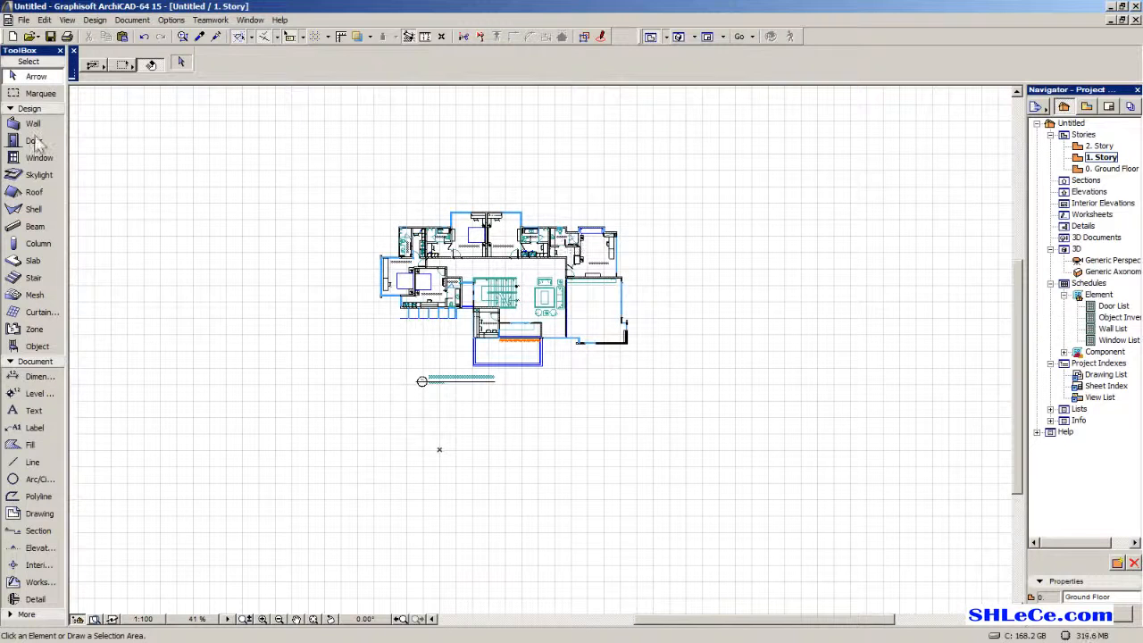
# Try to draw a rectangular slab around the whole 1. Story floor plan.
pyautogui.click(32, 261)
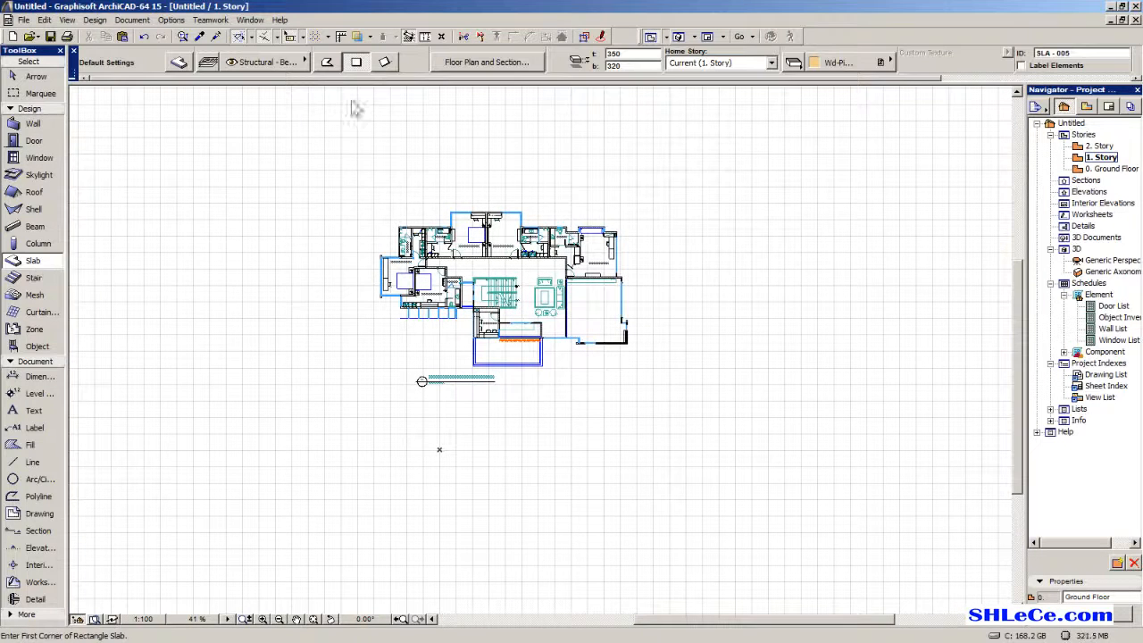
pyautogui.click(316, 131)
pyautogui.click(705, 420)
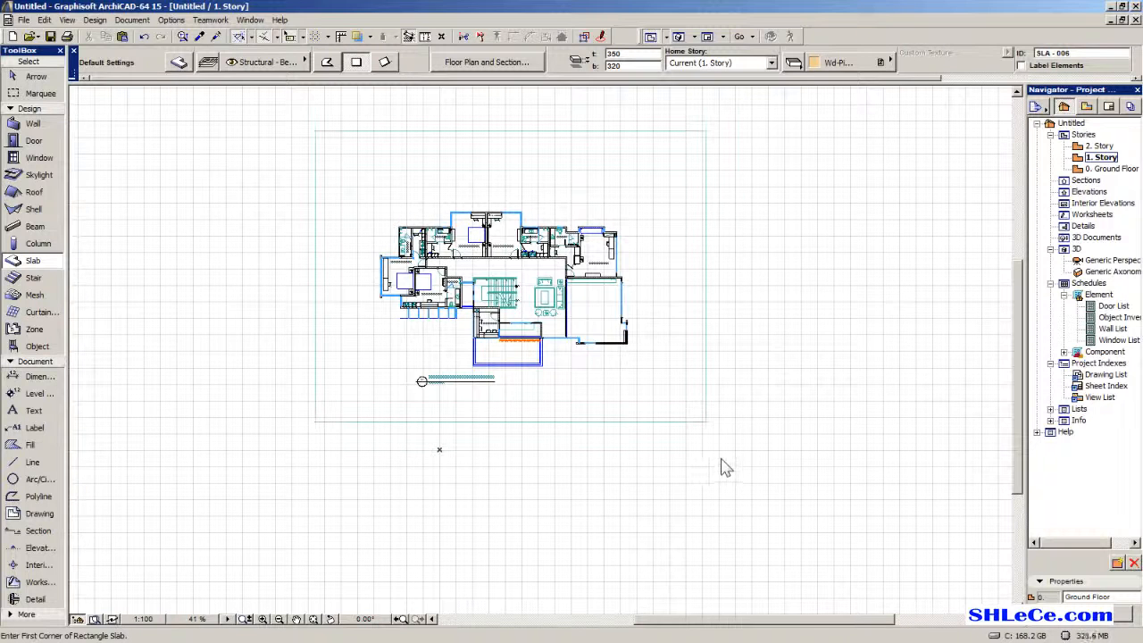
# Start a polygonal slab at Bedroom 3's outer upper-right corner and trace it down the outer wall to the wall step below that bedroom.
pyautogui.scroll(9, 652, 236)
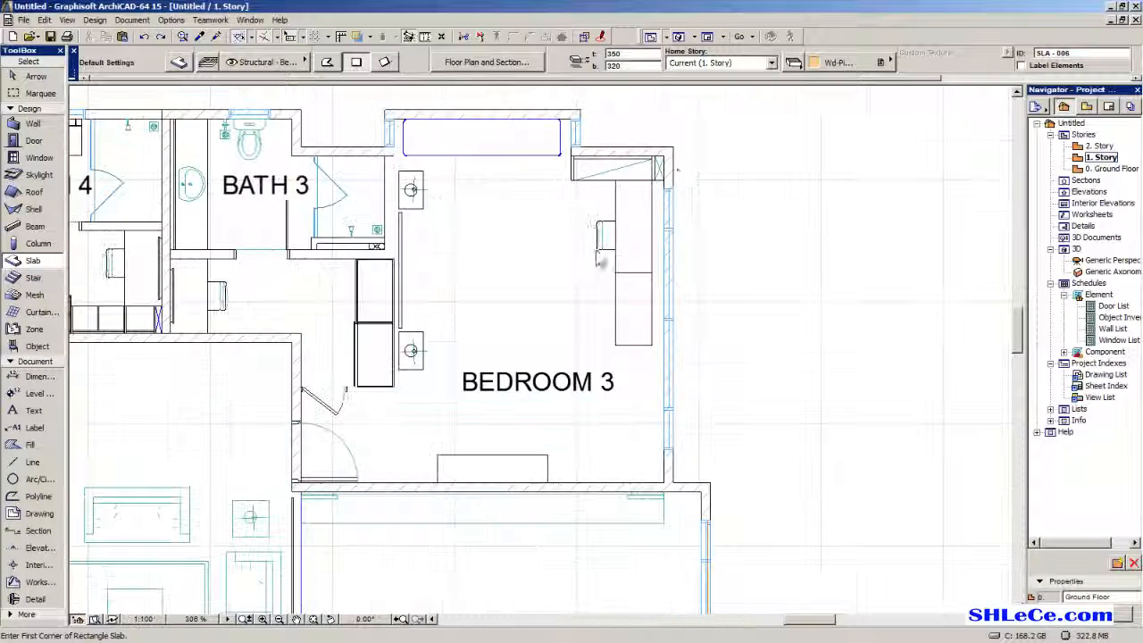
pyautogui.scroll(4, 678, 234)
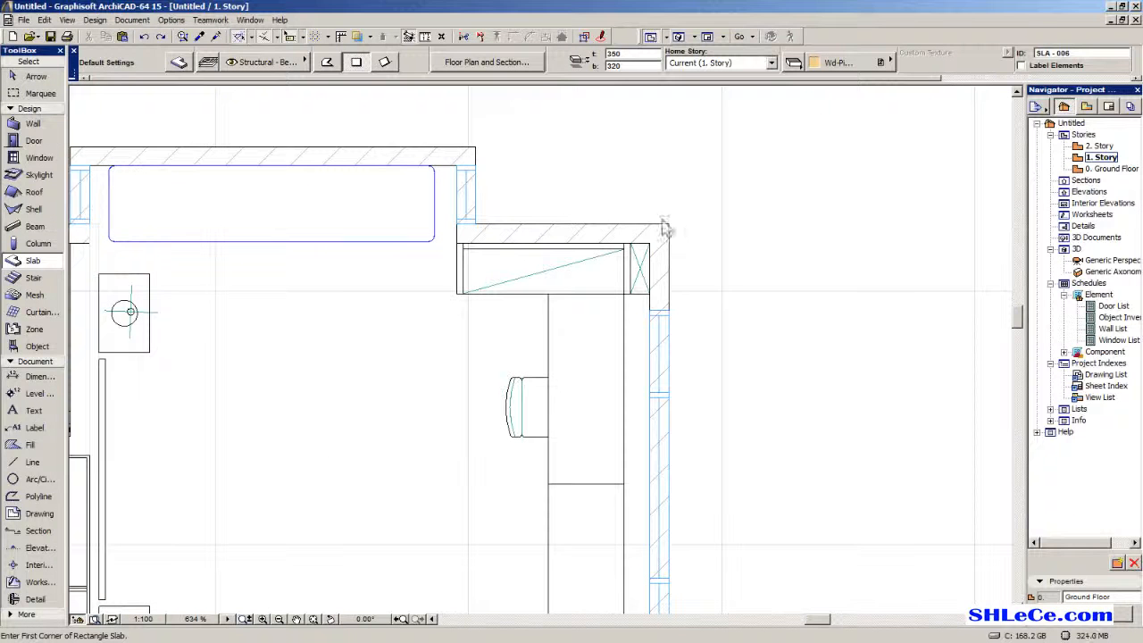
pyautogui.click(327, 61)
pyautogui.scroll(4, 559, 210)
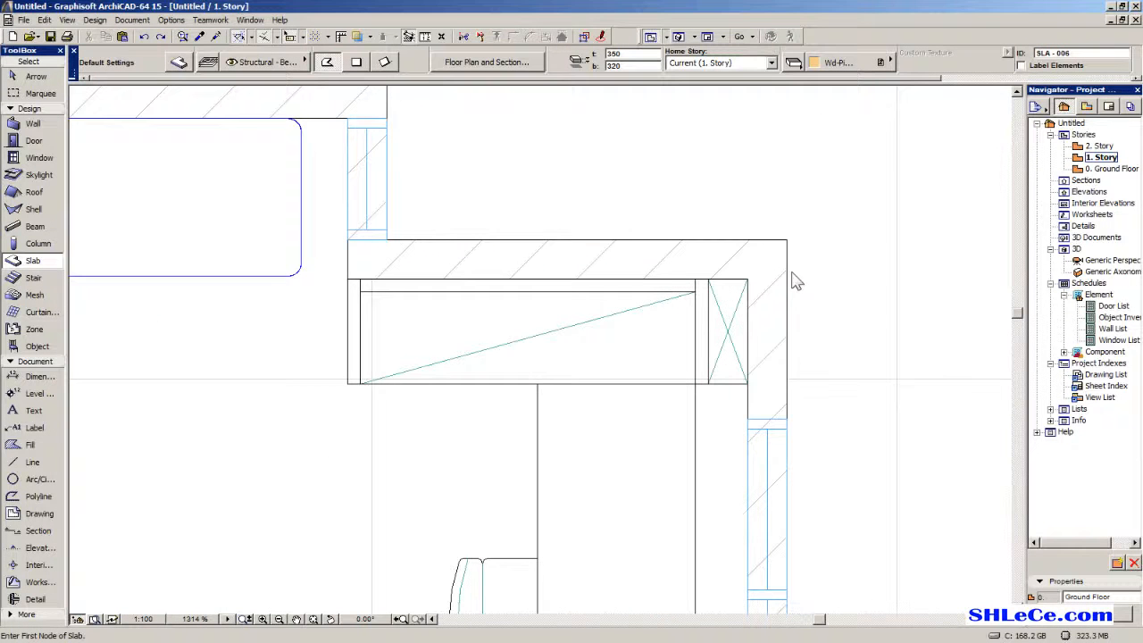
pyautogui.click(787, 239)
pyautogui.scroll(-5, 801, 383)
pyautogui.moveTo(818, 510); pyautogui.dragTo(623, 188, button='middle')
pyautogui.scroll(4, 617, 510)
pyautogui.moveTo(617, 509); pyautogui.dragTo(544, 357, button='middle')
pyautogui.click(503, 410)
pyautogui.click(634, 409)
# Continue the slab outline around the side window jog and down to the lower-right outer corner of the house.
pyautogui.scroll(-5, 635, 409)
pyautogui.moveTo(676, 607); pyautogui.dragTo(666, 179, button='middle')
pyautogui.moveTo(677, 572); pyautogui.dragTo(692, 271, button='middle')
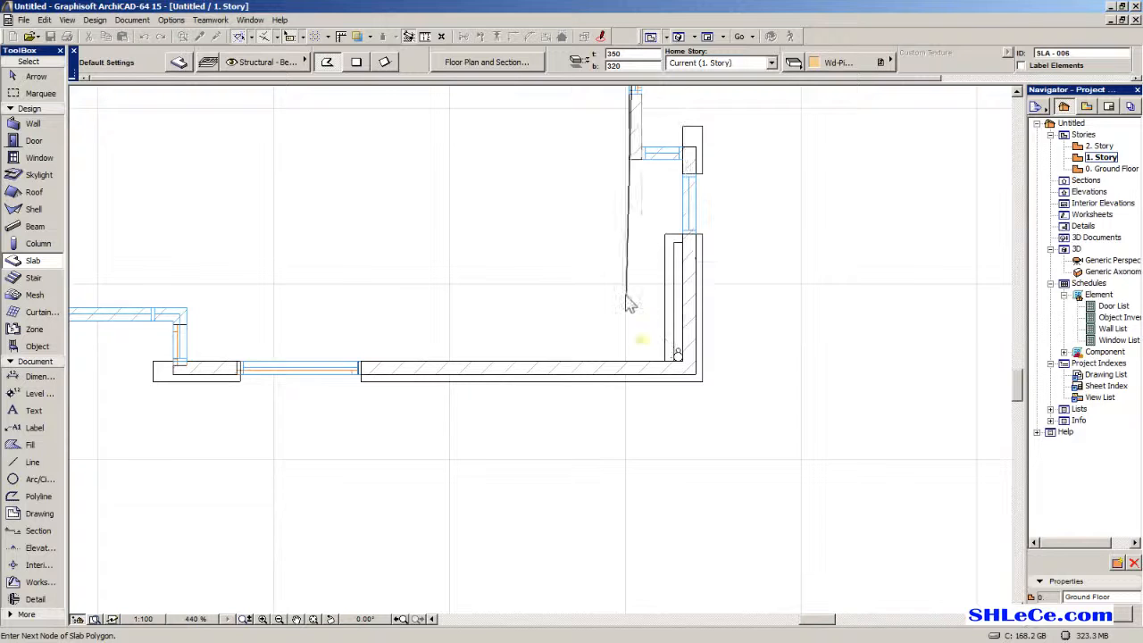
pyautogui.moveTo(630, 300); pyautogui.dragTo(564, 469, button='middle')
pyautogui.scroll(3, 602, 286)
pyautogui.click(554, 342)
pyautogui.click(647, 342)
pyautogui.scroll(-6, 648, 402)
pyautogui.moveTo(658, 469); pyautogui.dragTo(676, 380, button='middle')
pyautogui.scroll(8, 676, 380)
pyautogui.click(653, 442)
# Extend the slab outline along the lower wall to its left end and up to the recess corner of the adjoining glazed wall.
pyautogui.scroll(-6, 357, 483)
pyautogui.moveTo(313, 480); pyautogui.dragTo(724, 475, button='middle')
pyautogui.scroll(5, 536, 455)
pyautogui.scroll(7, 451, 480)
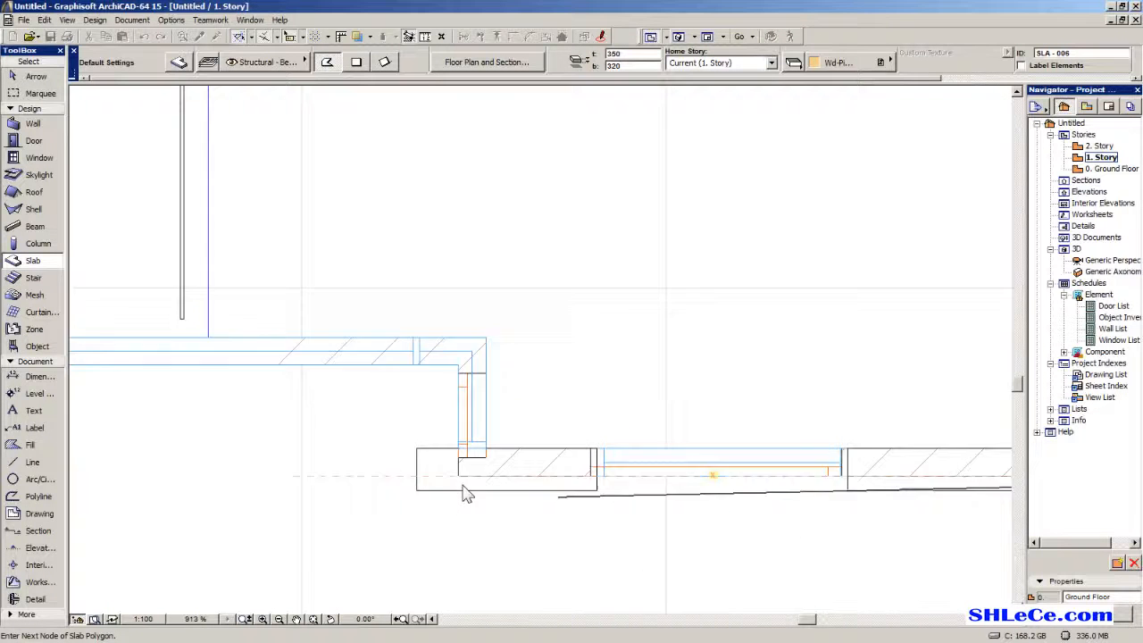
pyautogui.click(458, 470)
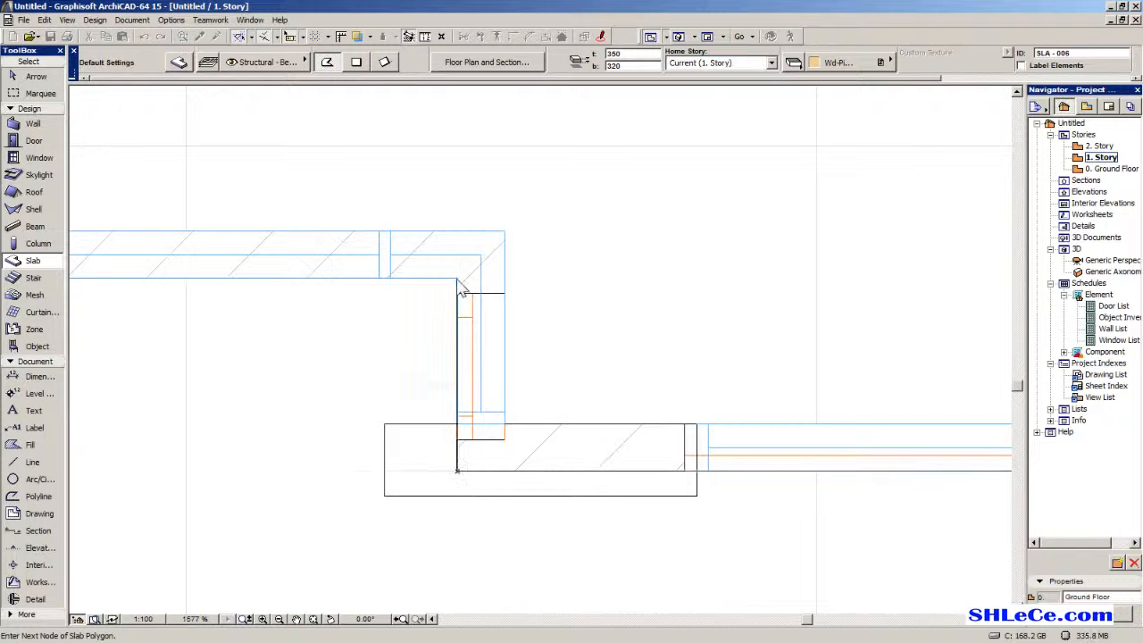
pyautogui.click(460, 288)
# Trace the slab outline along the front wall to Study 1's outer lower corner and up to the study's upper-left corner.
pyautogui.scroll(-6, 778, 395)
pyautogui.scroll(4, 752, 387)
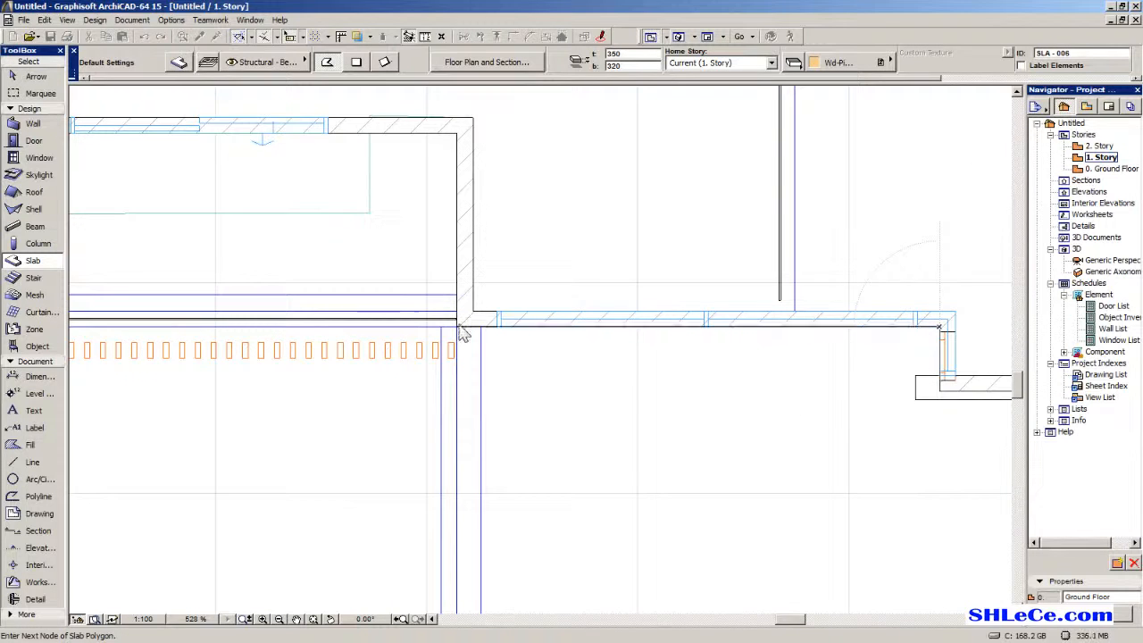
pyautogui.scroll(-3, 461, 333)
pyautogui.scroll(3, 522, 263)
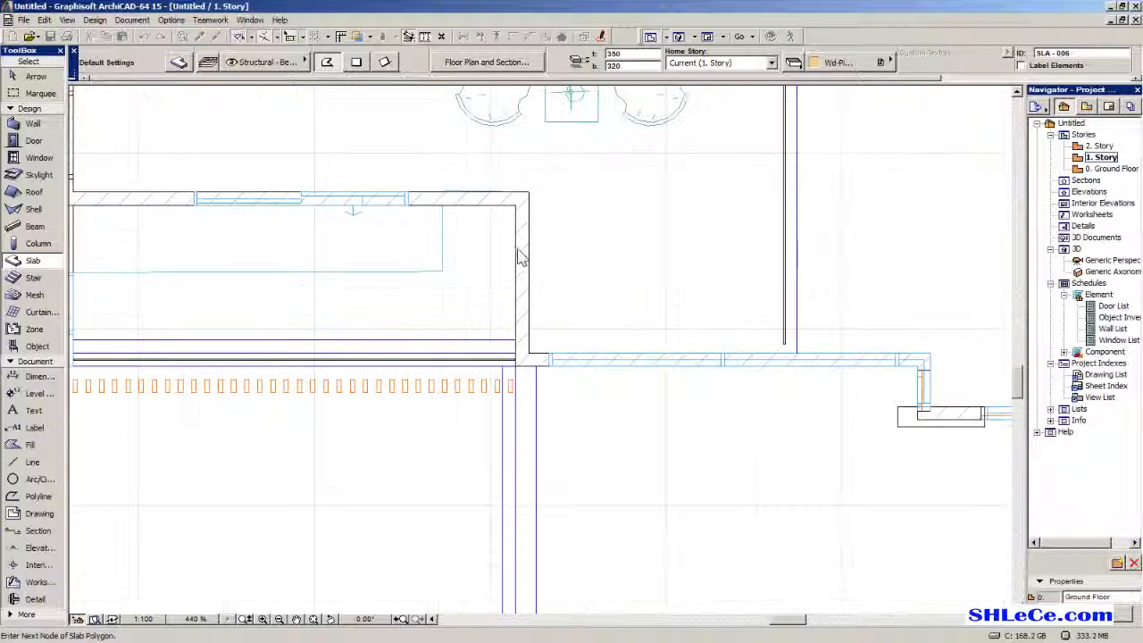
pyautogui.scroll(-3, 449, 288)
pyautogui.scroll(2, 510, 477)
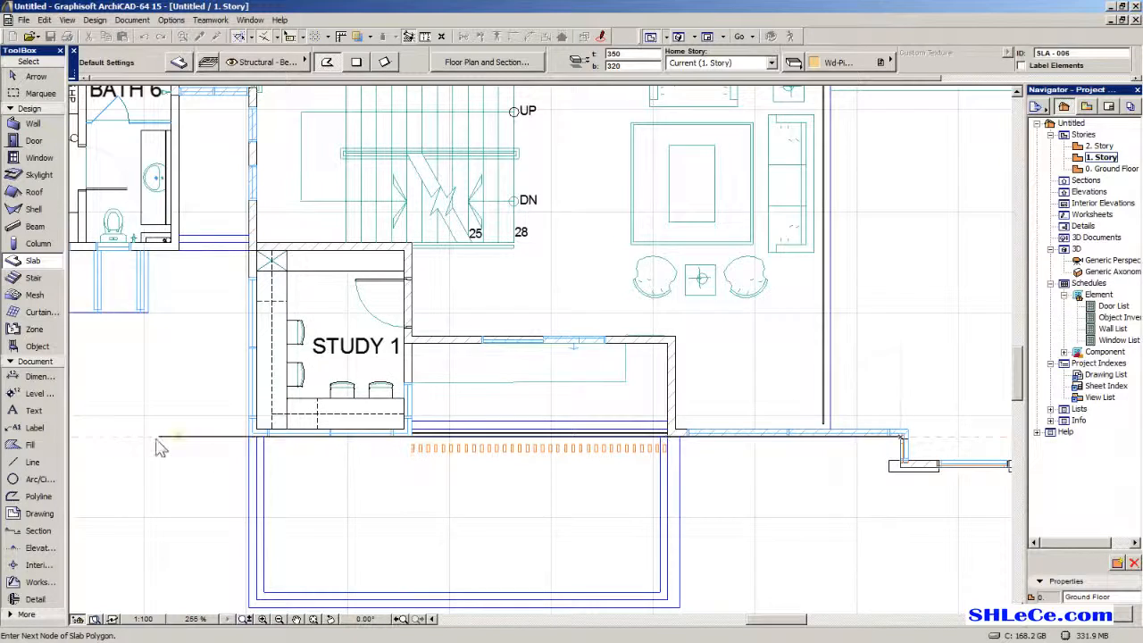
pyautogui.scroll(3, 234, 443)
pyautogui.scroll(-3, 288, 444)
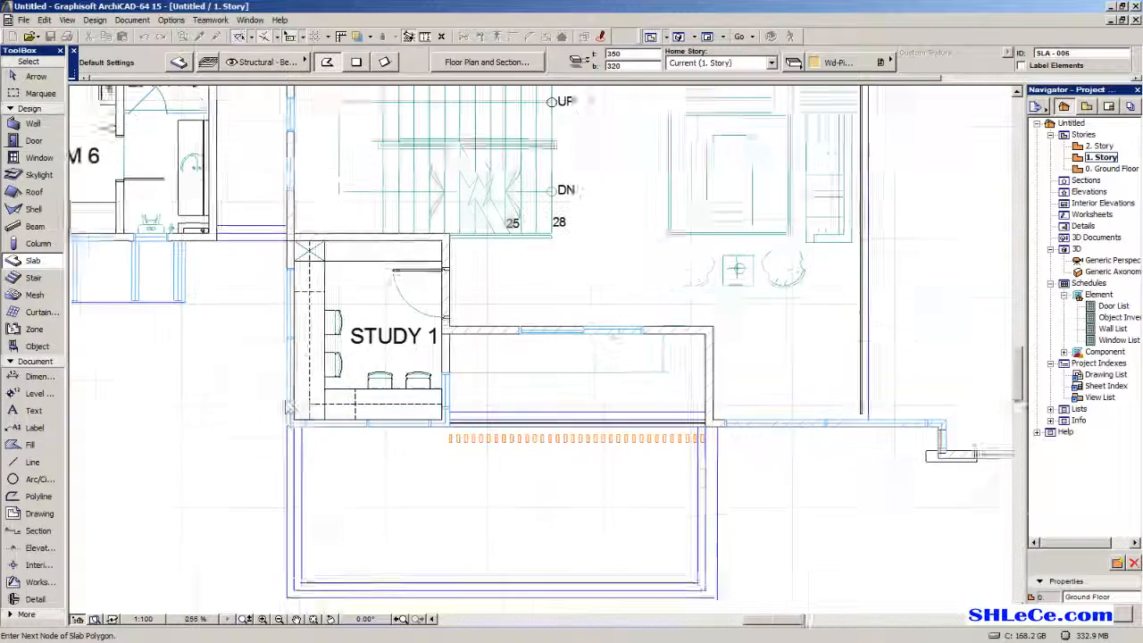
pyautogui.scroll(2, 319, 304)
pyautogui.scroll(2, 316, 297)
pyautogui.click(310, 265)
pyautogui.scroll(-2, 284, 343)
# Try to carry the slab outline along Bedroom 6's outer wall and around to Bedroom 7's outer corner.
pyautogui.scroll(-4, 223, 285)
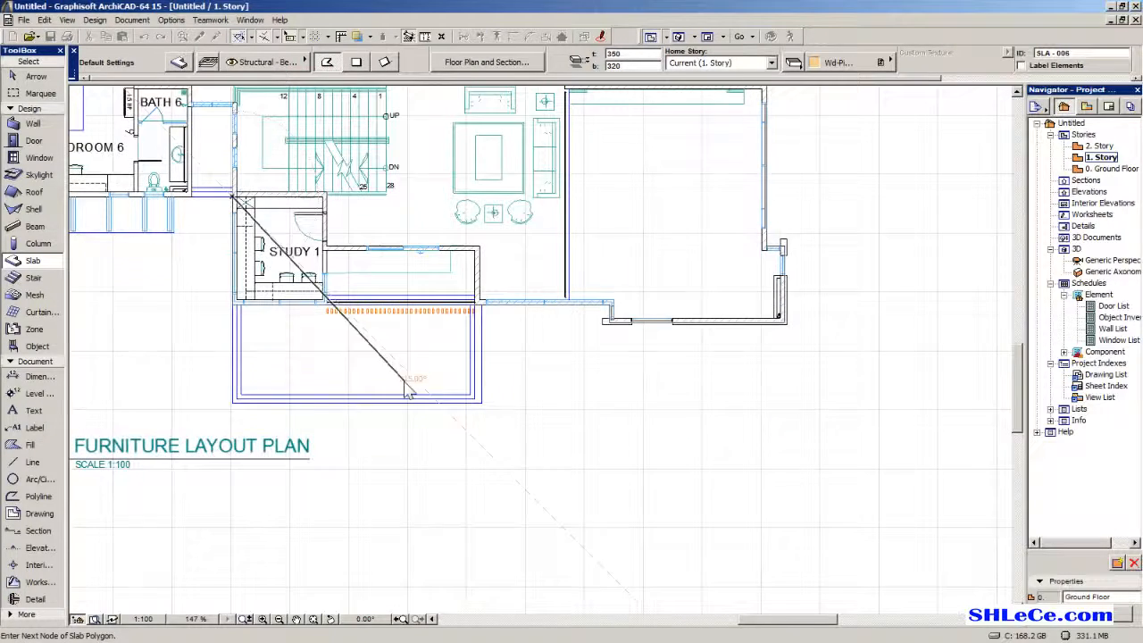
pyautogui.moveTo(225, 239); pyautogui.dragTo(384, 359, button='middle')
pyautogui.scroll(5, 353, 312)
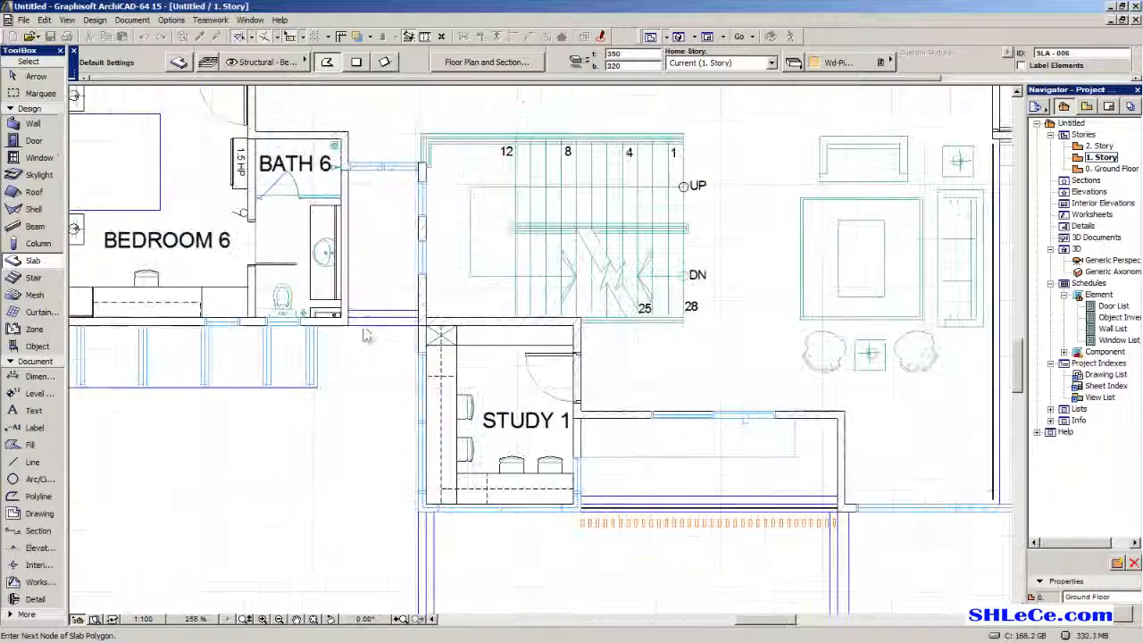
pyautogui.scroll(-3, 359, 561)
pyautogui.scroll(6, 455, 495)
pyautogui.scroll(-4, 441, 502)
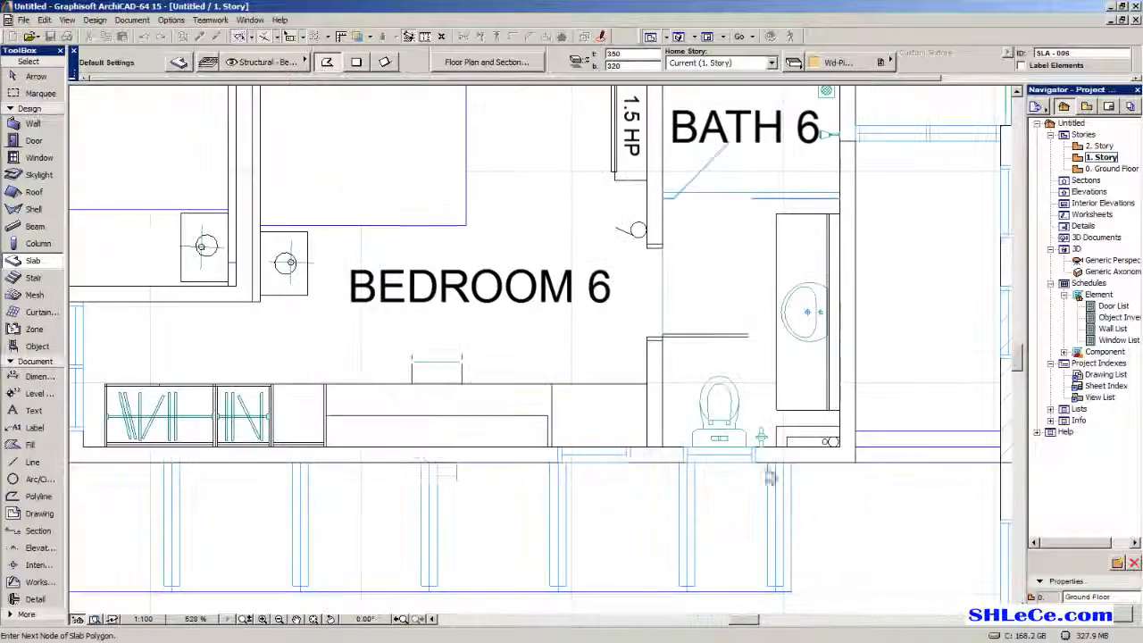
pyautogui.scroll(3, 436, 486)
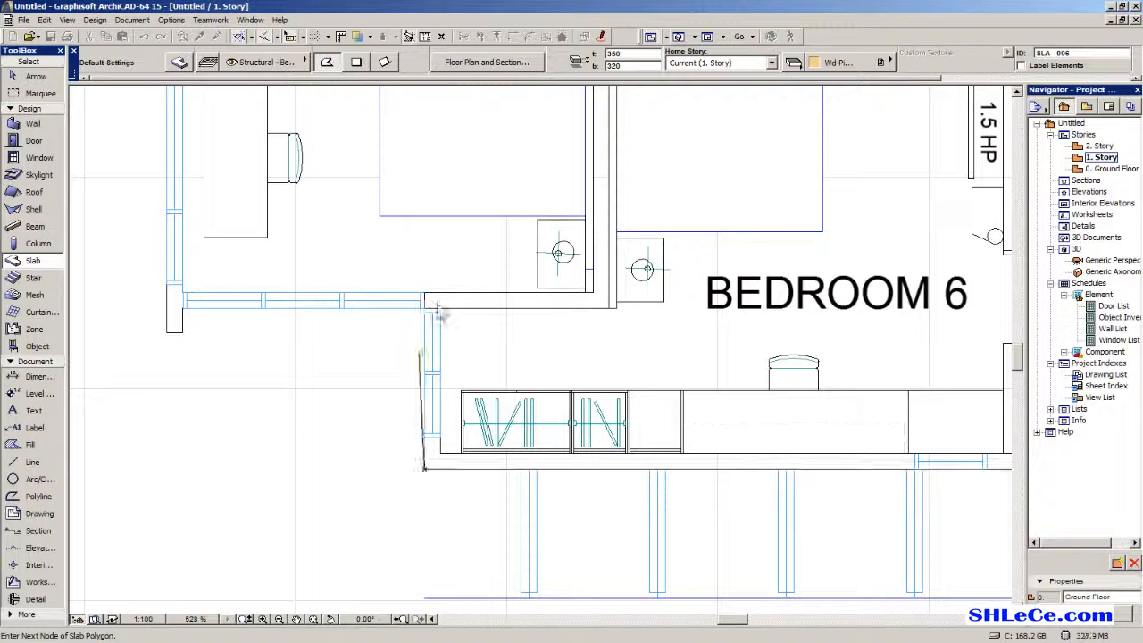
pyautogui.scroll(-3, 428, 320)
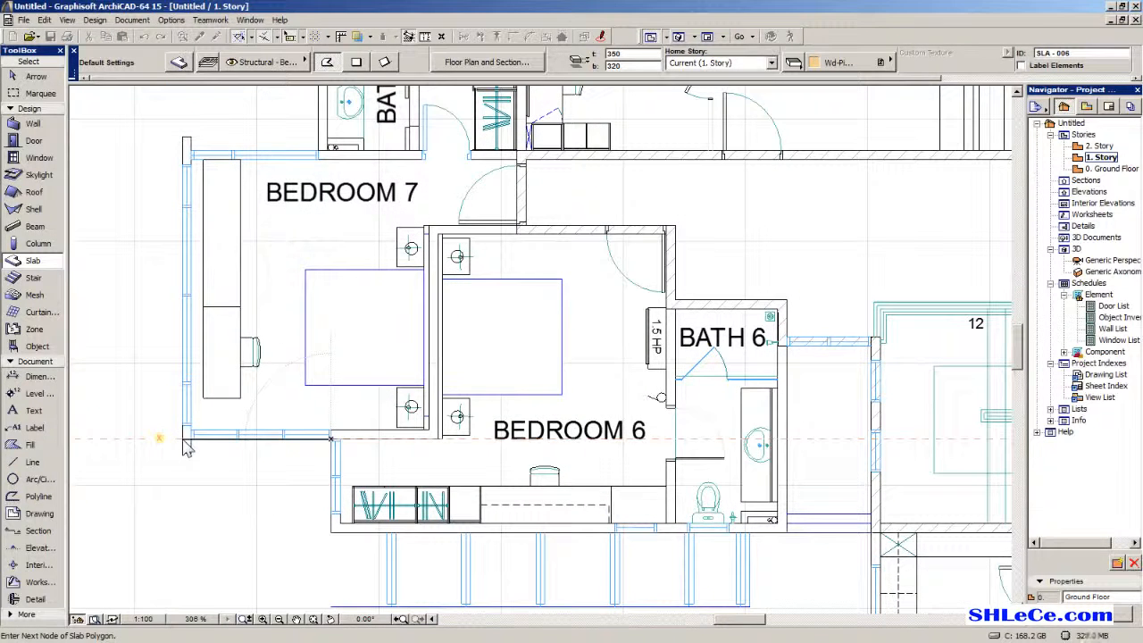
# Trace the slab outline from Study 1 up the stairwell wall and around the Bath 6 and Bedroom 6 walls to the corridor end.
pyautogui.click(870, 533)
pyautogui.scroll(2, 862, 341)
pyautogui.click(875, 347)
pyautogui.click(740, 347)
pyautogui.click(741, 294)
pyautogui.click(580, 294)
pyautogui.click(581, 185)
pyautogui.scroll(3, 370, 304)
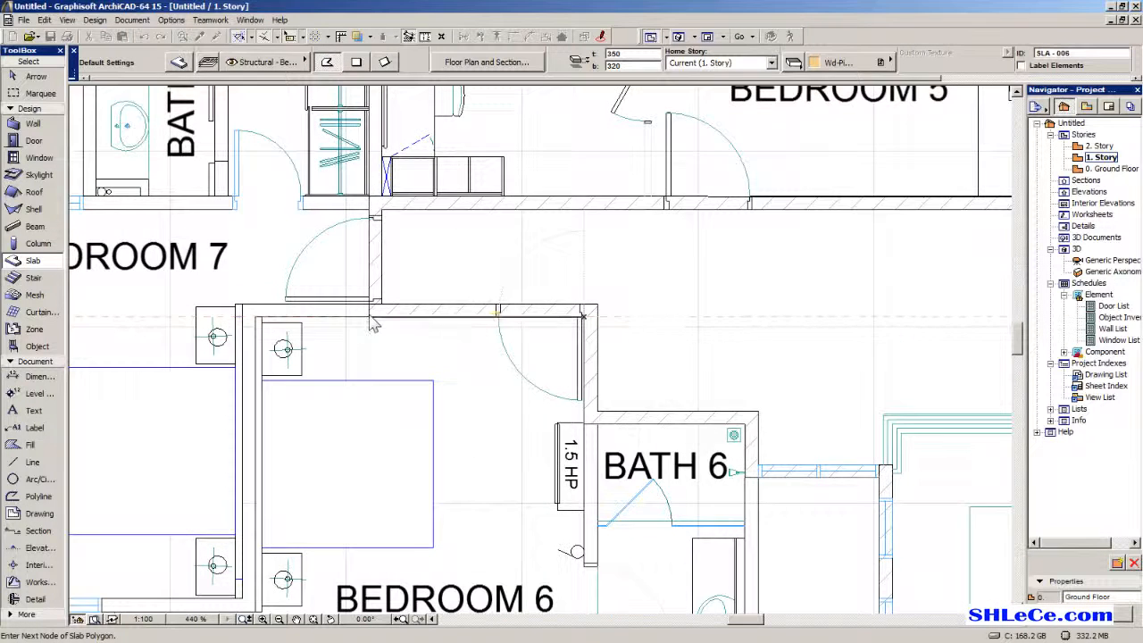
pyautogui.scroll(-3, 374, 324)
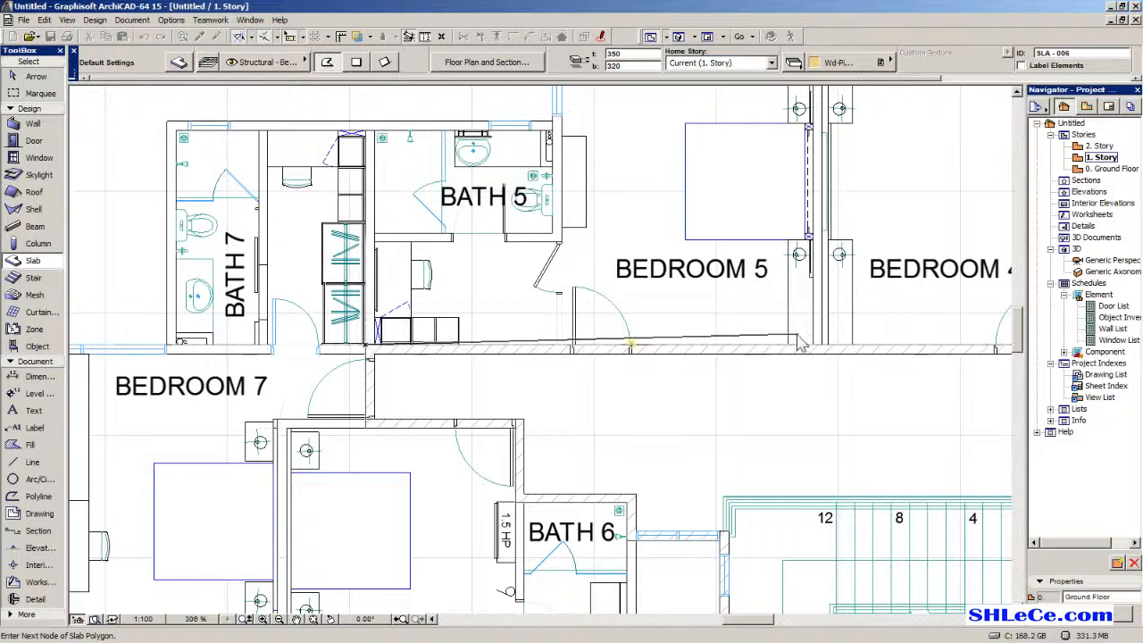
# Complete the slab outline along the corridor wall, up between Bath 4 and Bath 3, and around Bedroom 3's window bay to the starting corner.
pyautogui.moveTo(752, 344); pyautogui.dragTo(305, 515, button='middle')
pyautogui.click(833, 524)
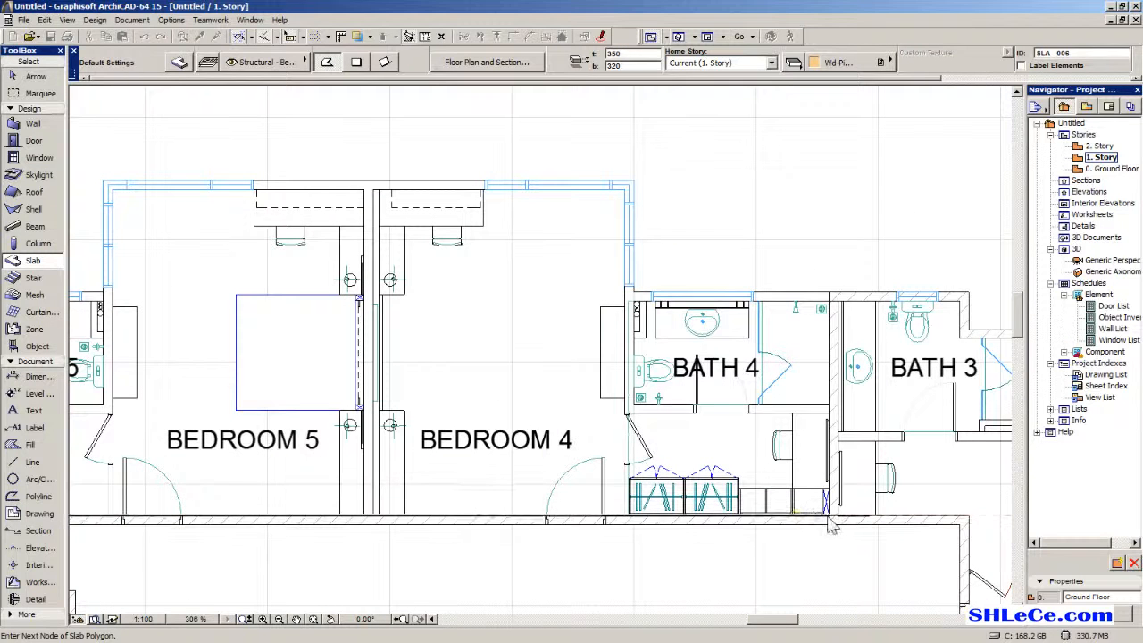
pyautogui.click(829, 296)
pyautogui.moveTo(830, 297); pyautogui.dragTo(455, 292, button='middle')
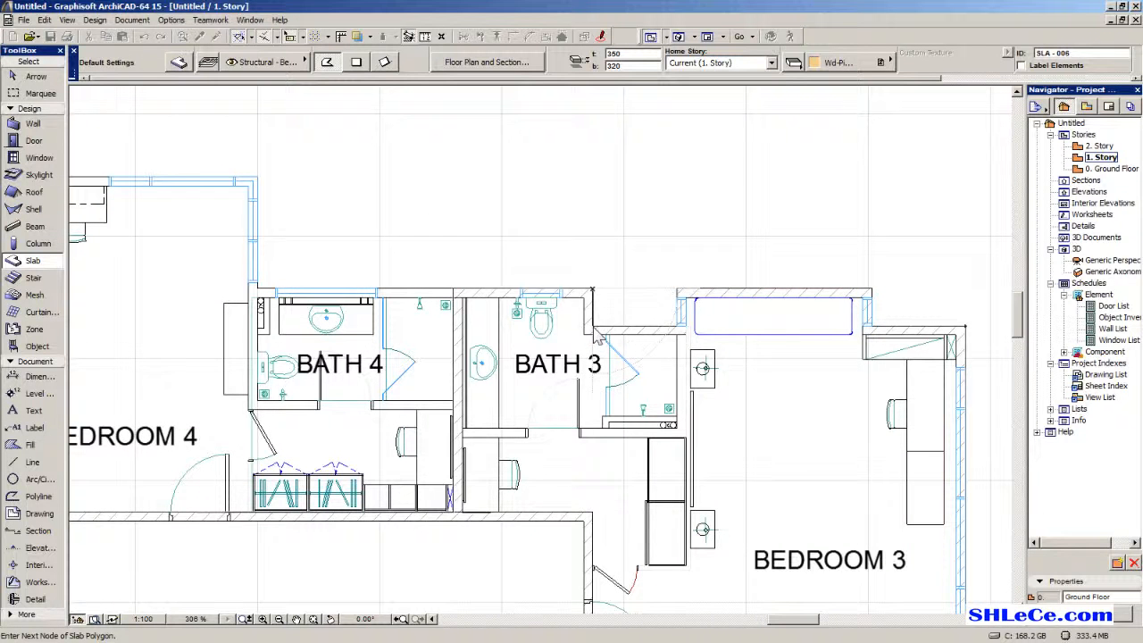
pyautogui.click(677, 291)
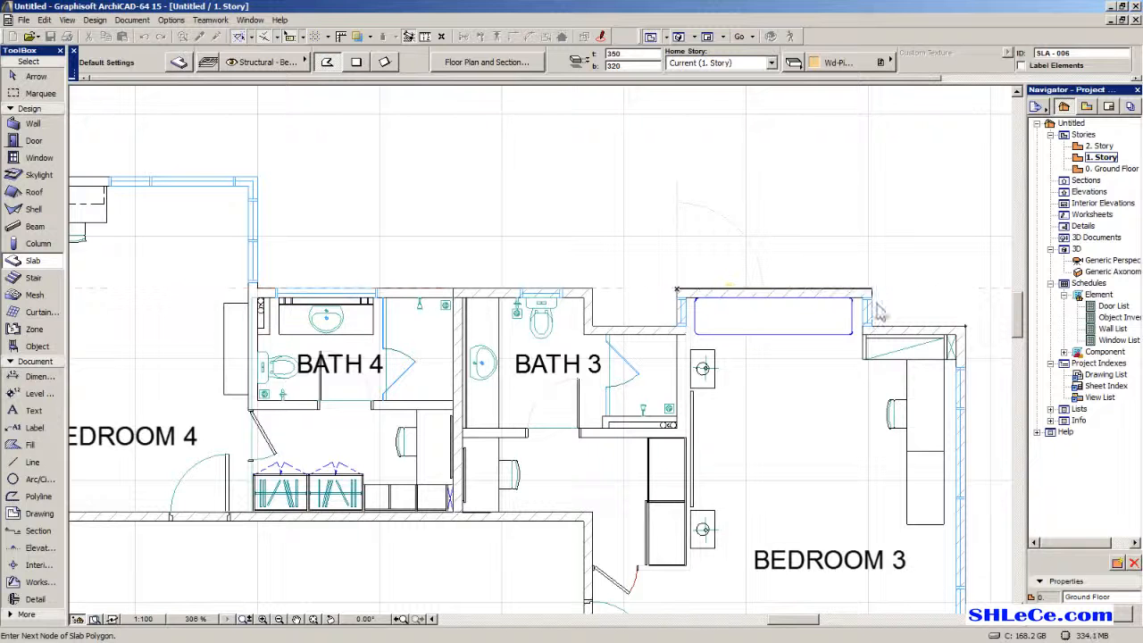
pyautogui.click(966, 330)
# In the generic perspective, elevate the new slab by its lower corner onto the top corner of the first-storey walls and check it.
pyautogui.doubleClick(1123, 260)
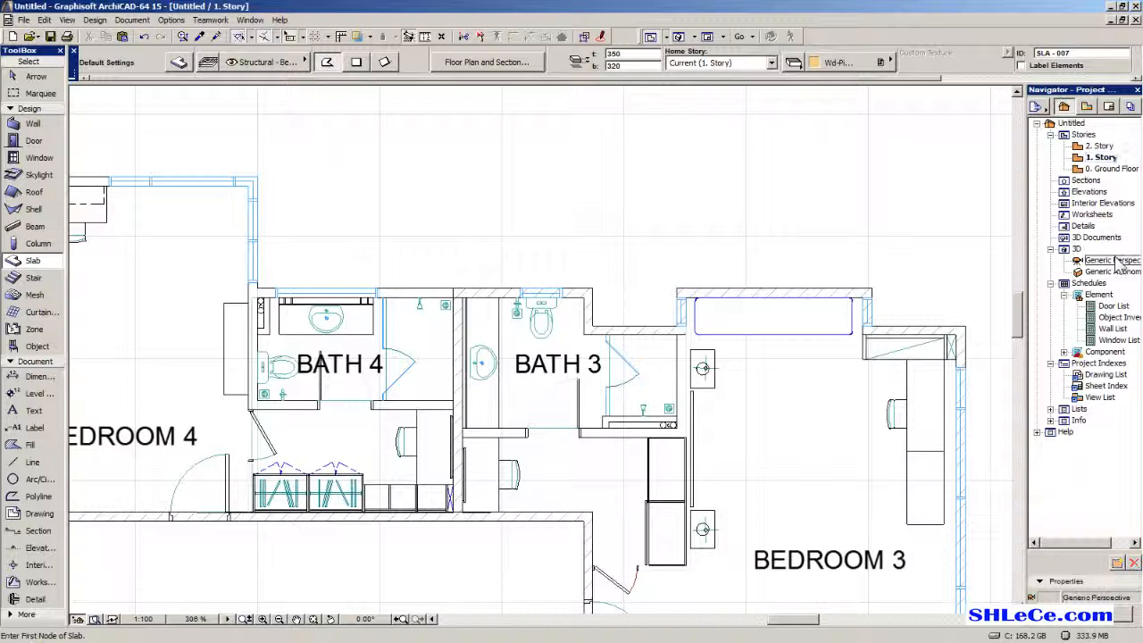
pyautogui.click(32, 77)
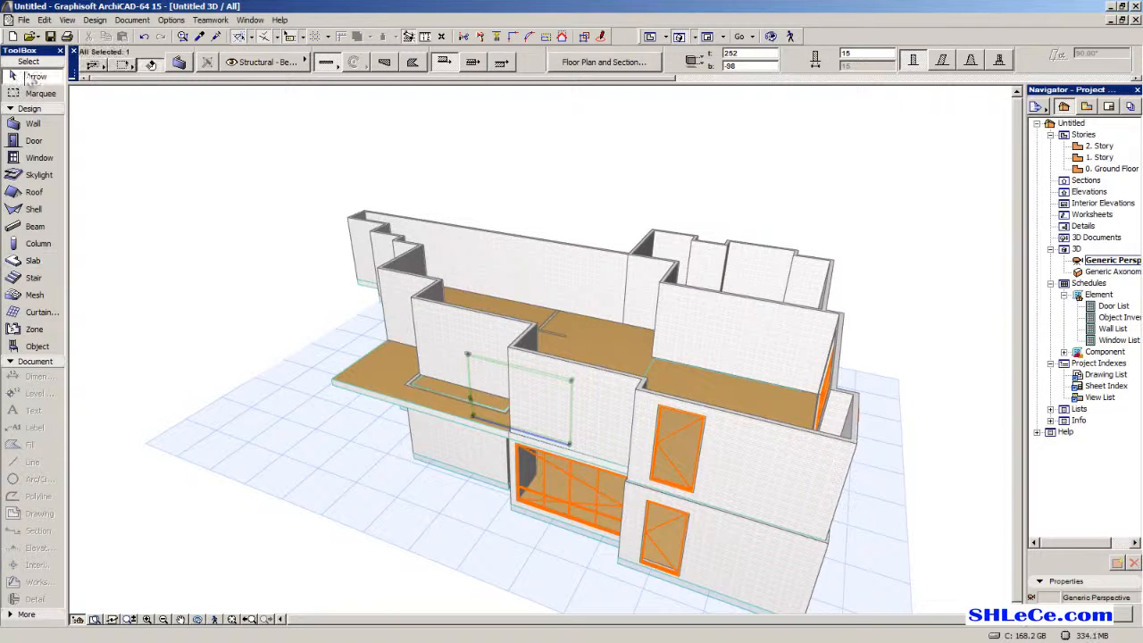
pyautogui.click(390, 367)
pyautogui.moveTo(388, 402); pyautogui.dragTo(345, 394, button='middle')
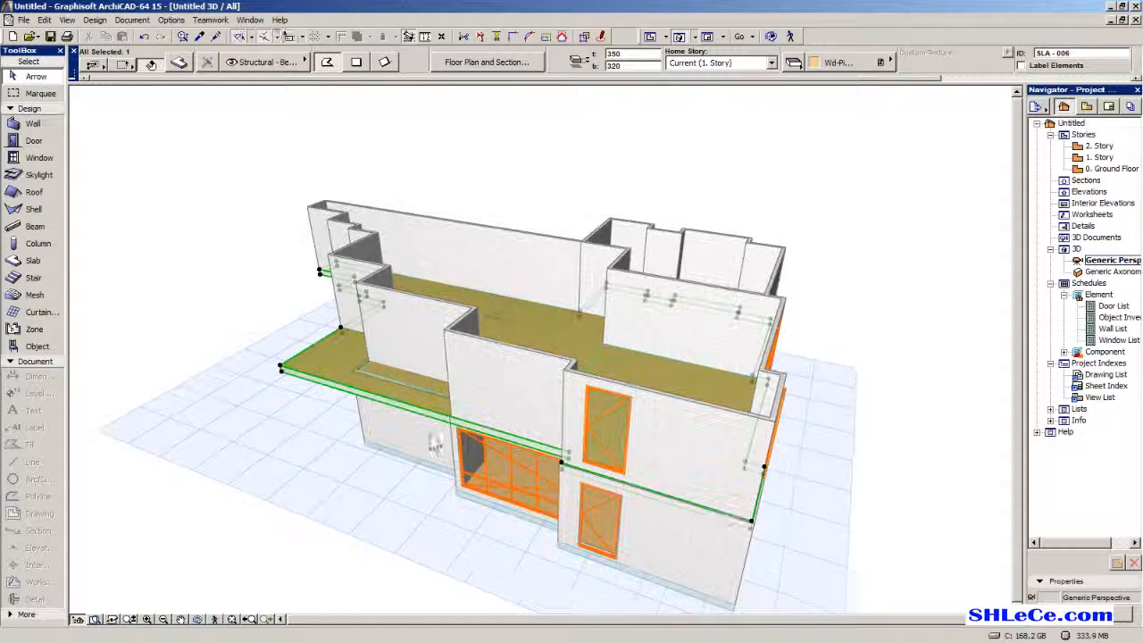
pyautogui.scroll(2, 750, 538)
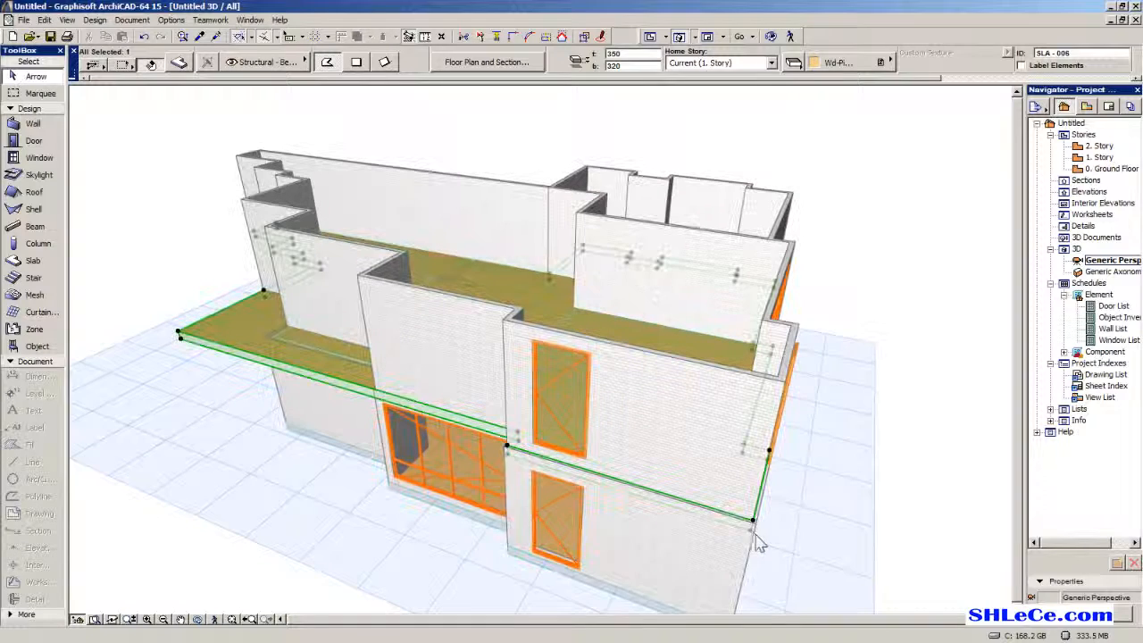
pyautogui.click(752, 532)
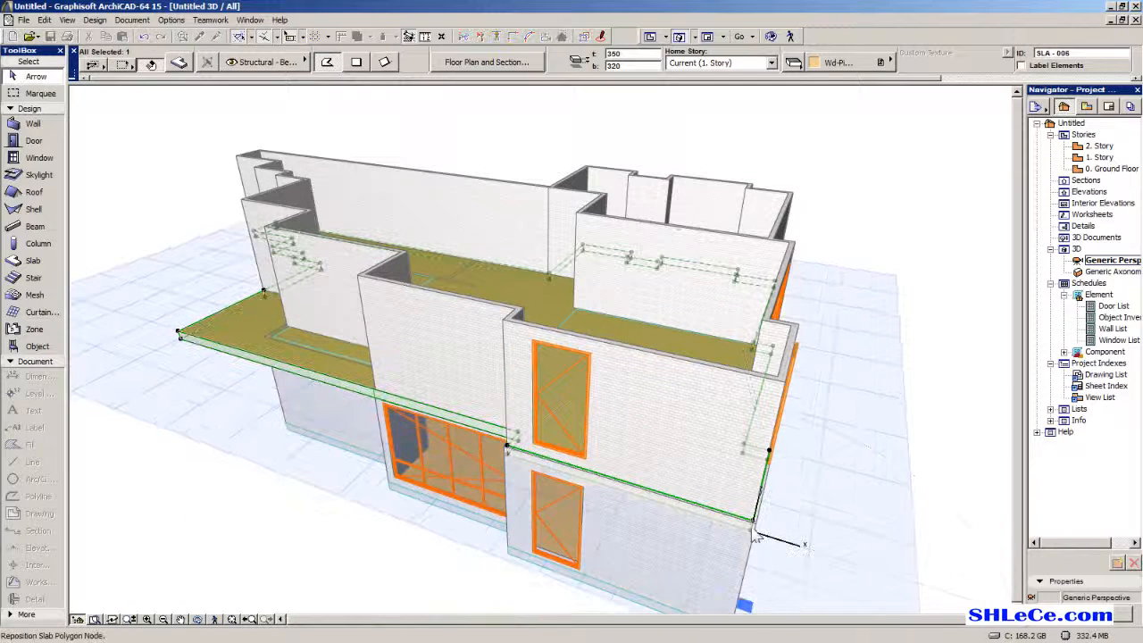
pyautogui.click(626, 173)
pyautogui.click(768, 404)
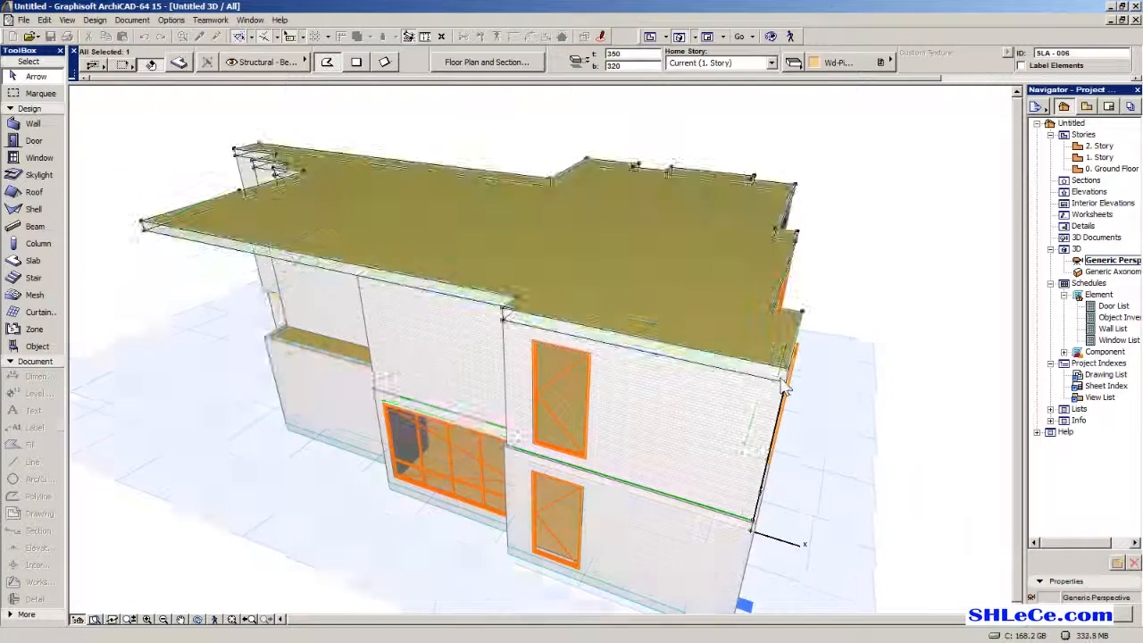
pyautogui.scroll(3, 605, 357)
pyautogui.keyDown('shift'); pyautogui.moveTo(603, 357); pyautogui.dragTo(432, 147, button='middle'); pyautogui.keyUp('shift')
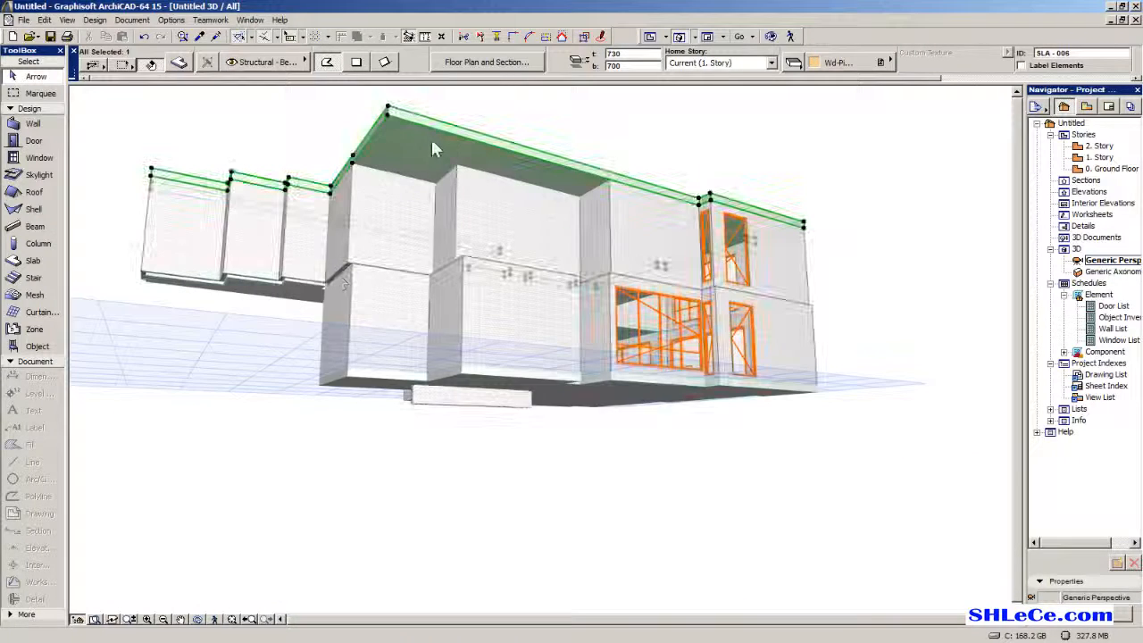
# On the 1. Story plan, select the new slab over the staircase and Study 1.
pyautogui.doubleClick(1099, 157)
pyautogui.scroll(-2, 523, 235)
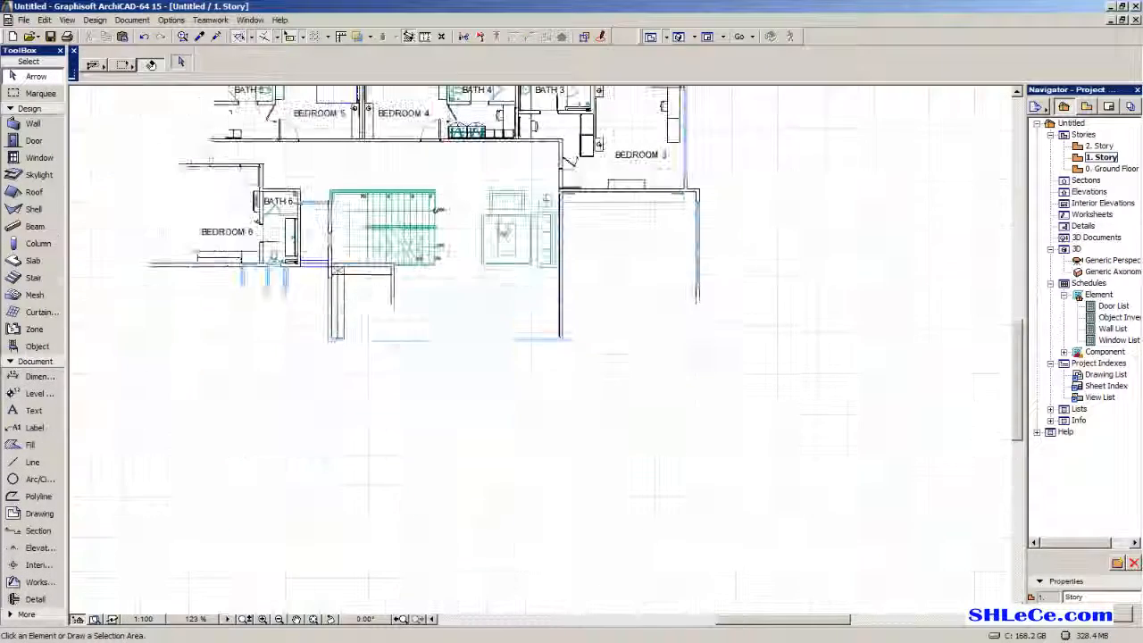
pyautogui.click(465, 261)
pyautogui.scroll(3, 415, 324)
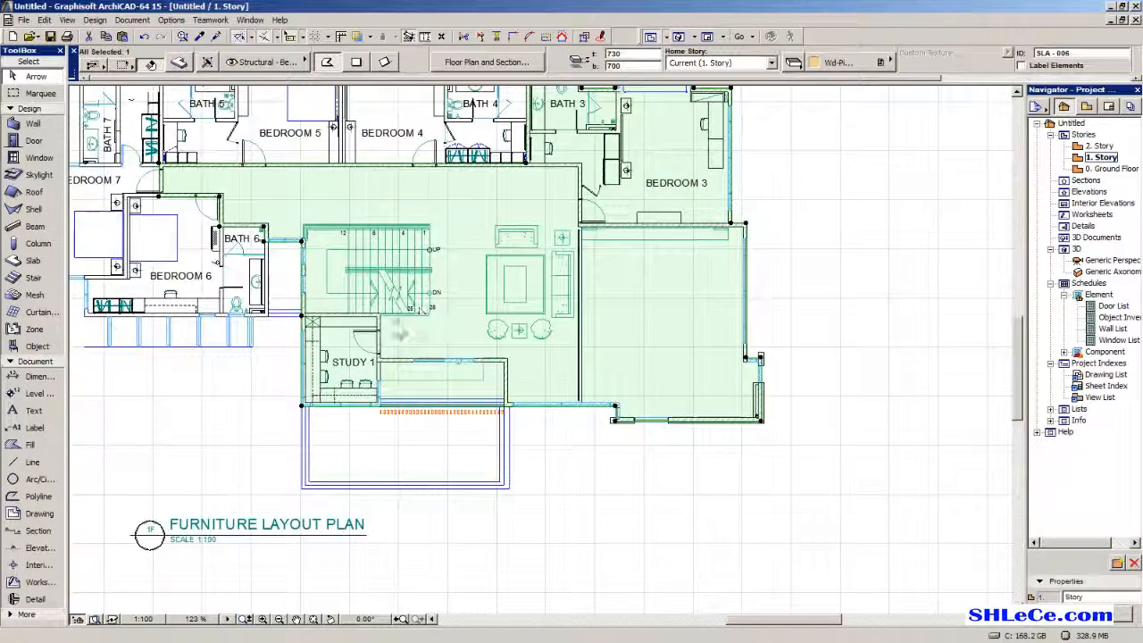
pyautogui.scroll(2, 412, 326)
pyautogui.scroll(4, 308, 407)
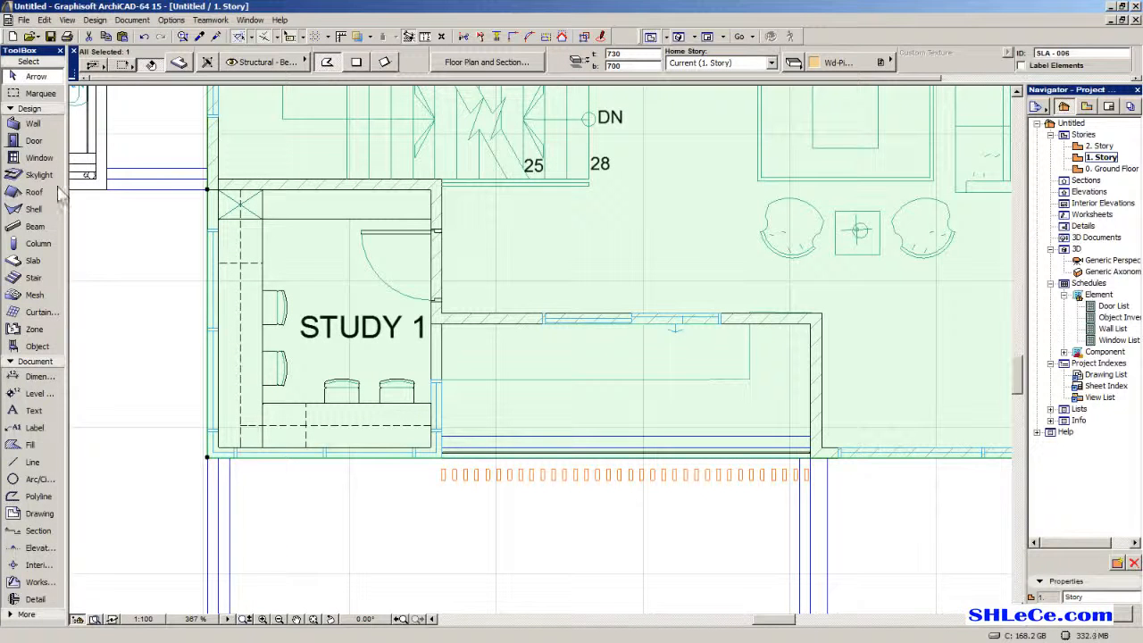
pyautogui.click(33, 260)
pyautogui.scroll(-3, 184, 358)
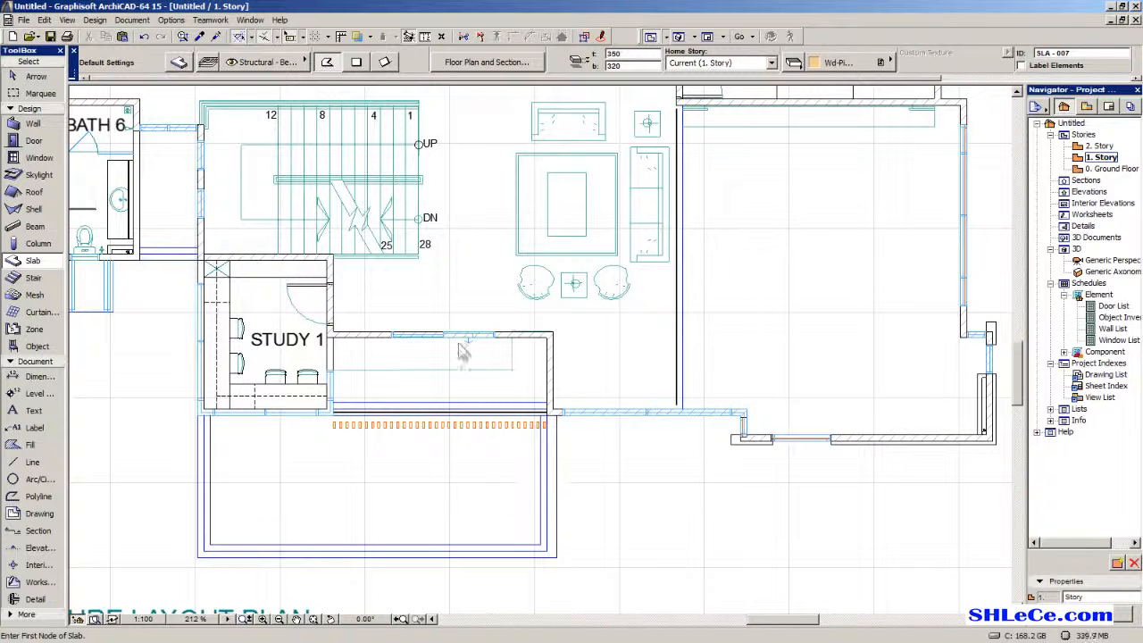
pyautogui.click(50, 95)
pyautogui.click(478, 276)
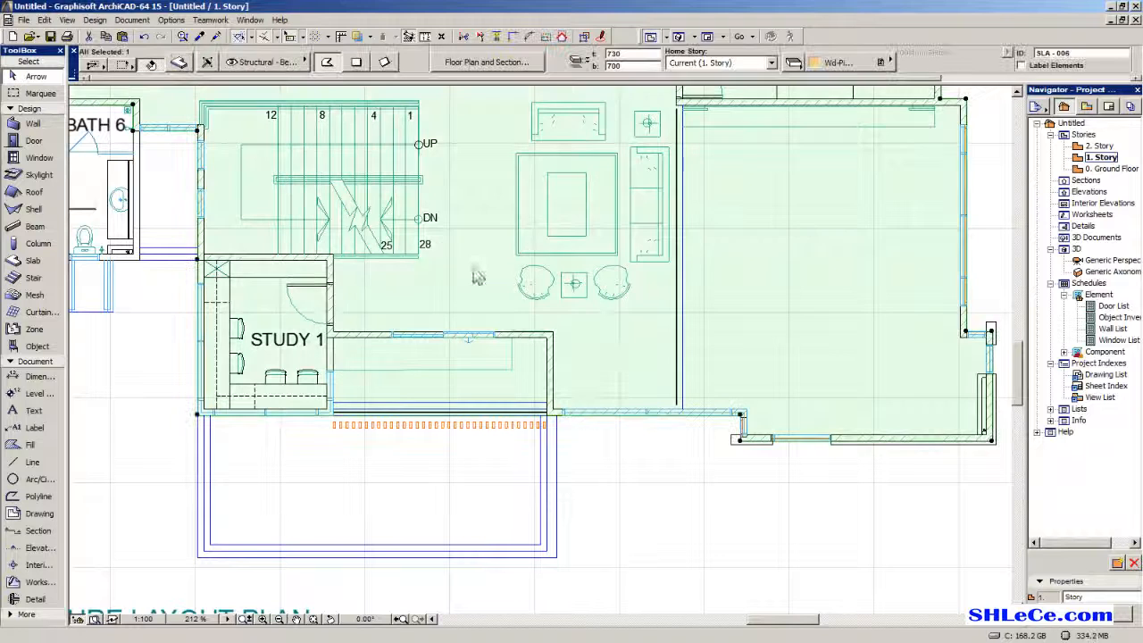
# Cut a rectangular area from the slab, from the recess wall's outer corner beyond Study 1's outer wall, and regularize the polygon.
pyautogui.click(34, 261)
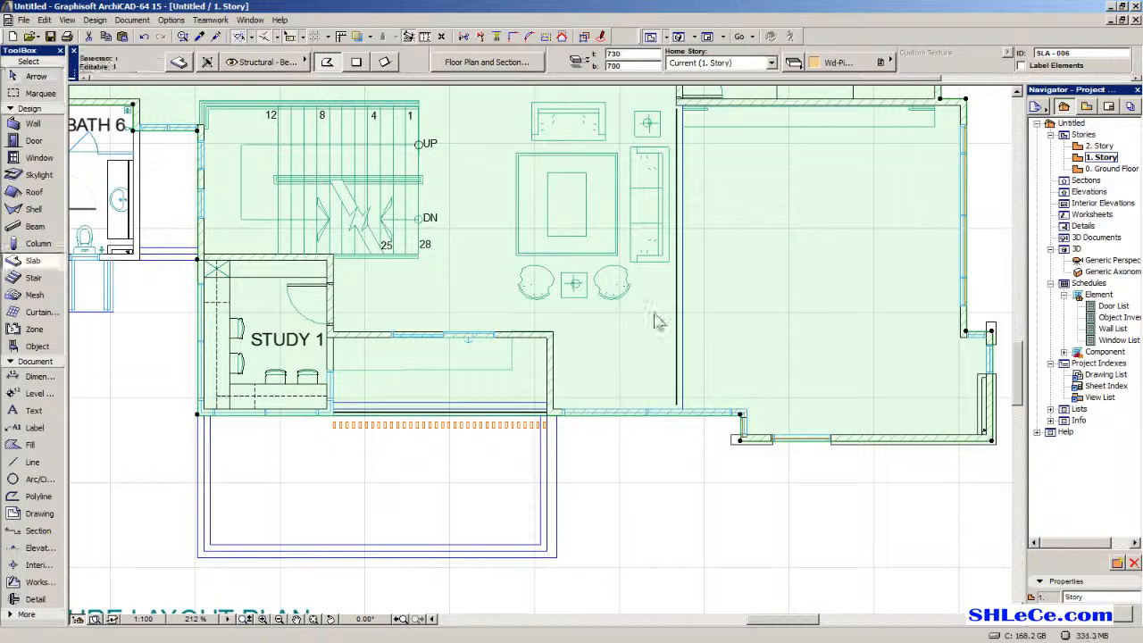
pyautogui.click(552, 334)
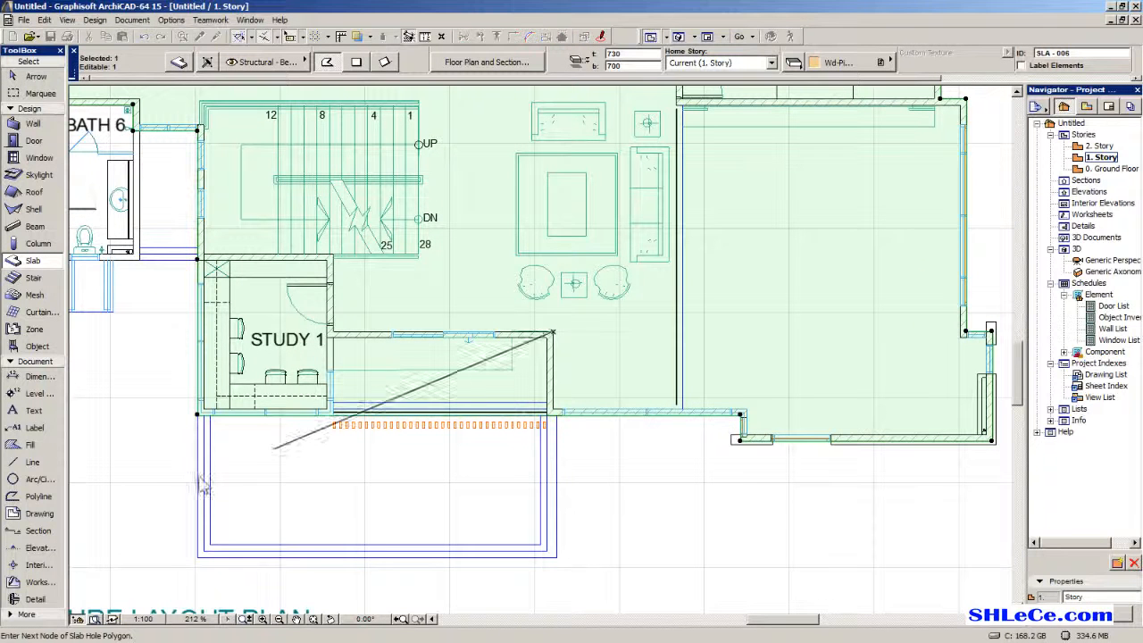
pyautogui.click(355, 62)
pyautogui.click(184, 437)
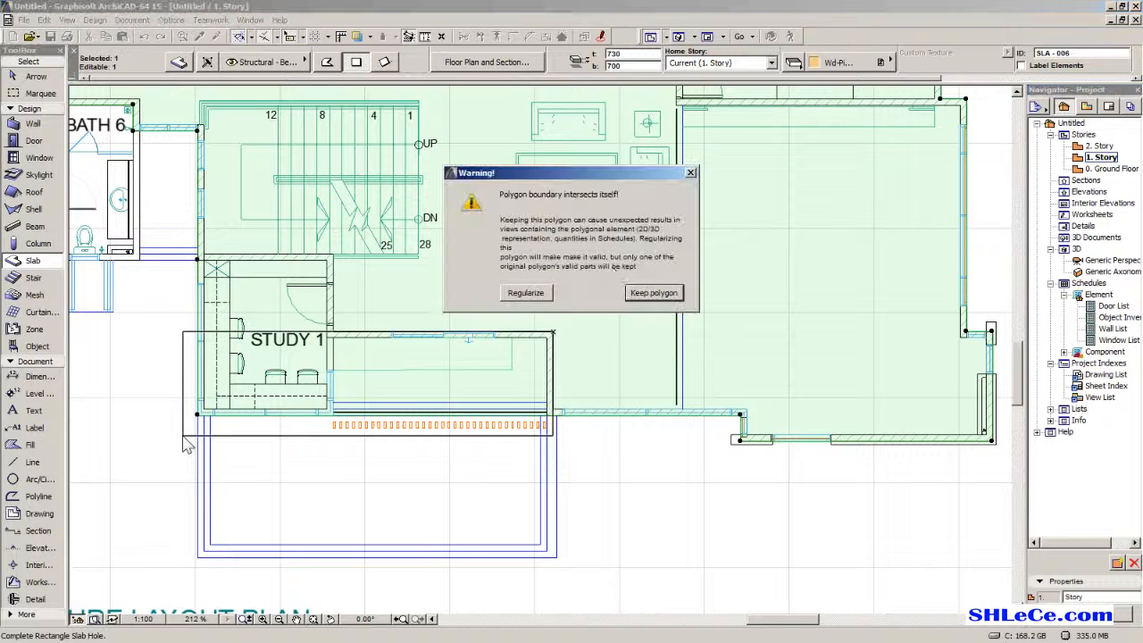
pyautogui.click(524, 293)
# Cut the rest of the slab away over Study 1 with a rectangle from the room's inner corner near the staircase, and regularize it.
pyautogui.scroll(4, 438, 283)
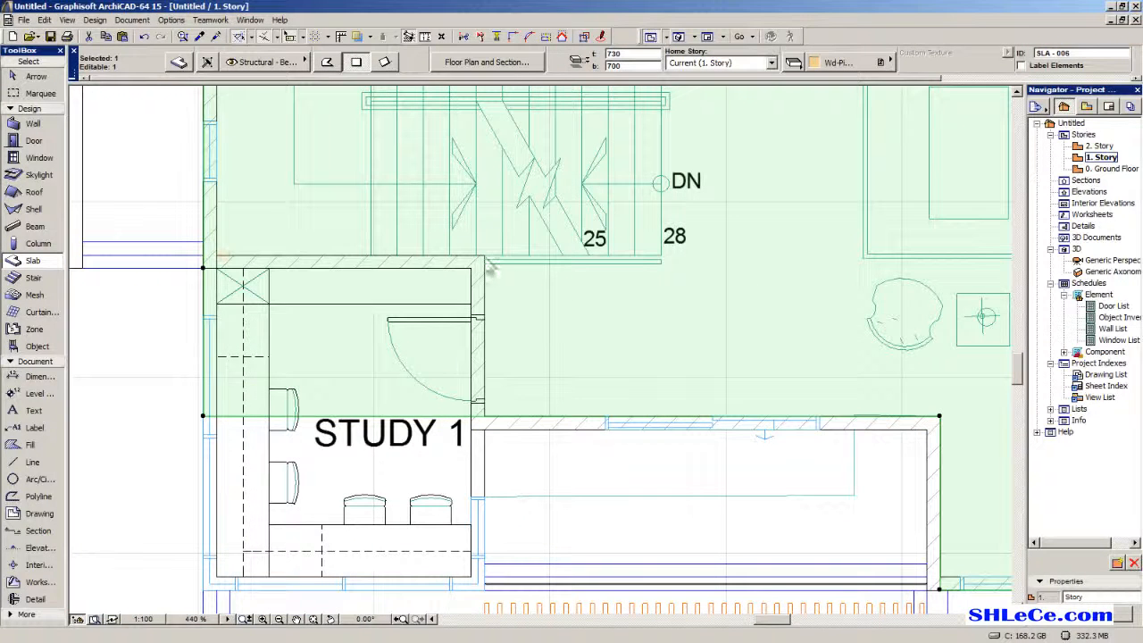
pyautogui.click(485, 257)
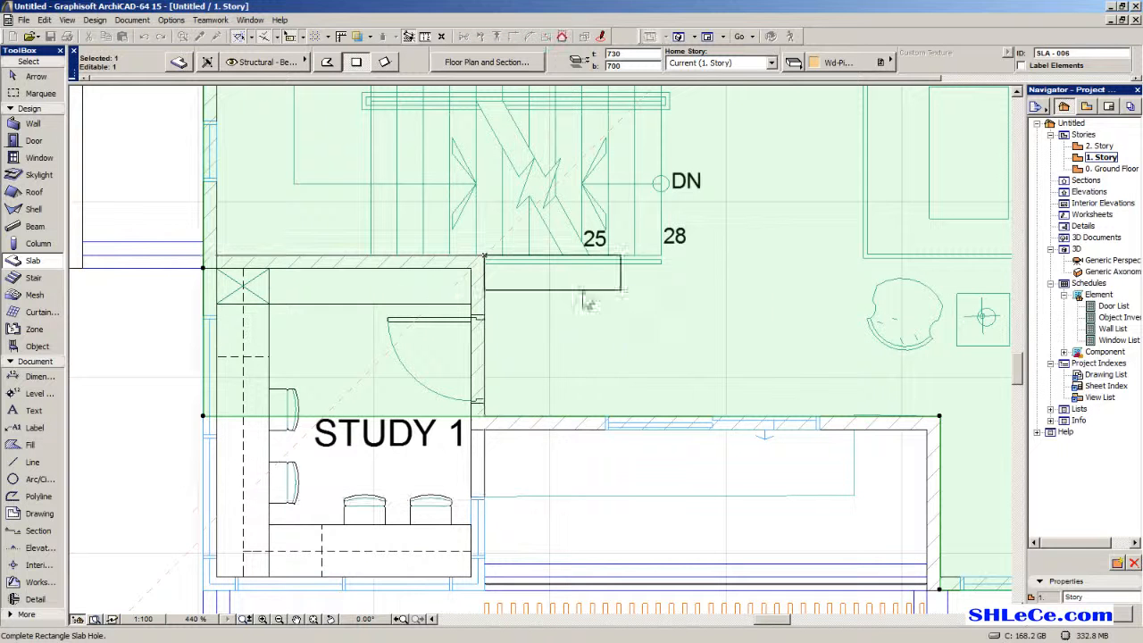
pyautogui.rightClick(621, 287)
pyautogui.click(649, 367)
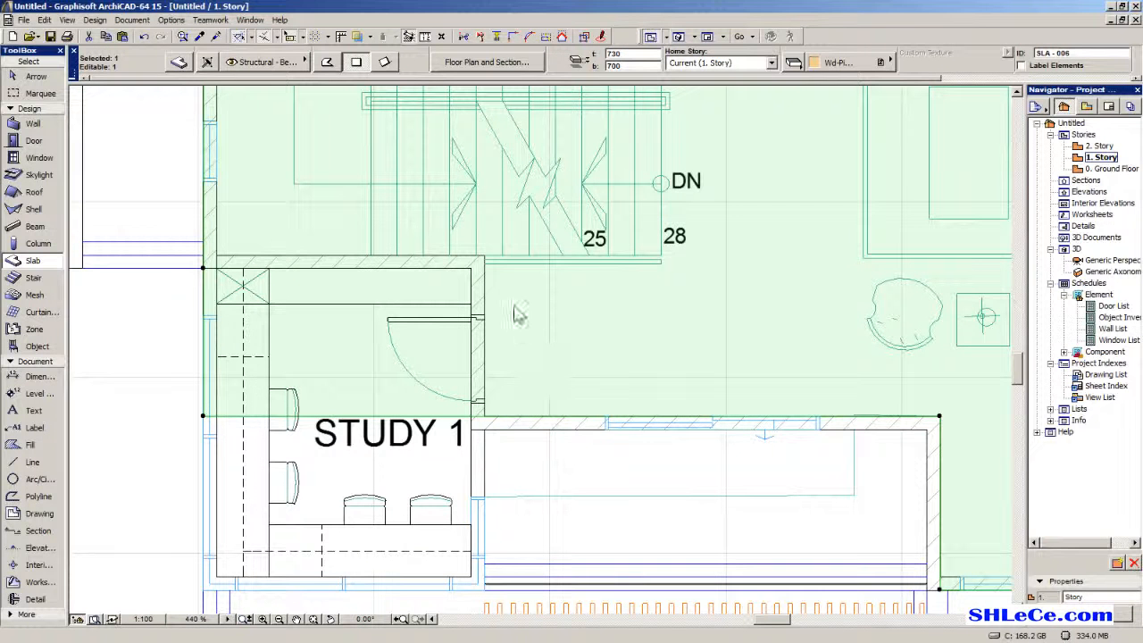
pyautogui.click(470, 269)
pyautogui.click(170, 515)
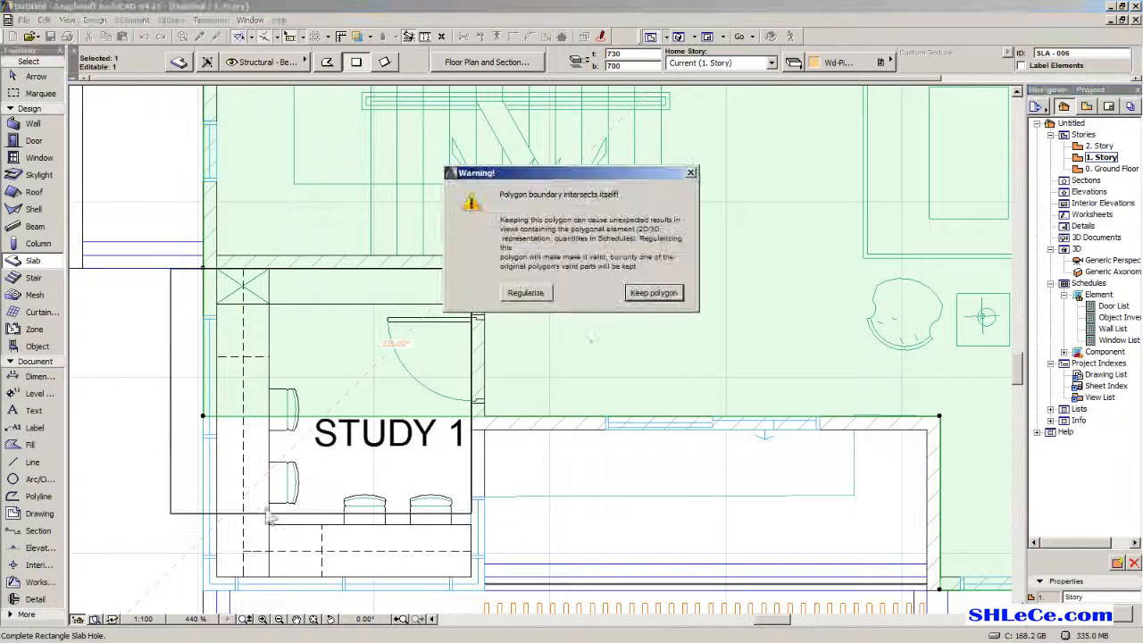
pyautogui.click(530, 294)
pyautogui.moveTo(539, 475); pyautogui.dragTo(465, 459, button='middle')
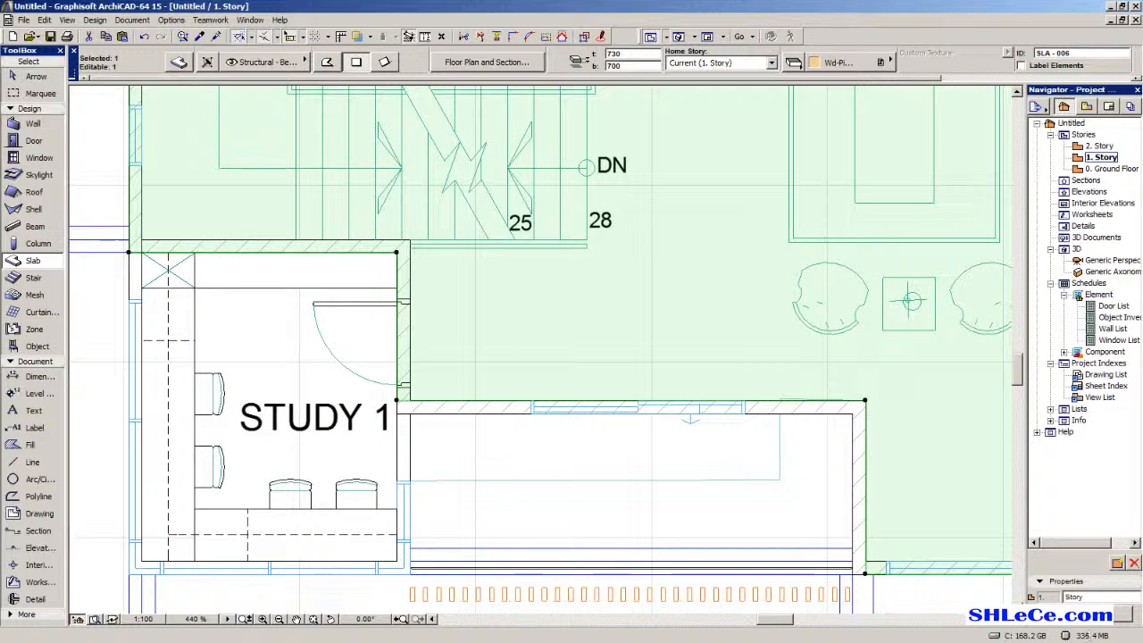
# Move the slab corner beside Study 1's door onto the inner face of the recess wall.
pyautogui.click(34, 77)
pyautogui.scroll(2, 414, 411)
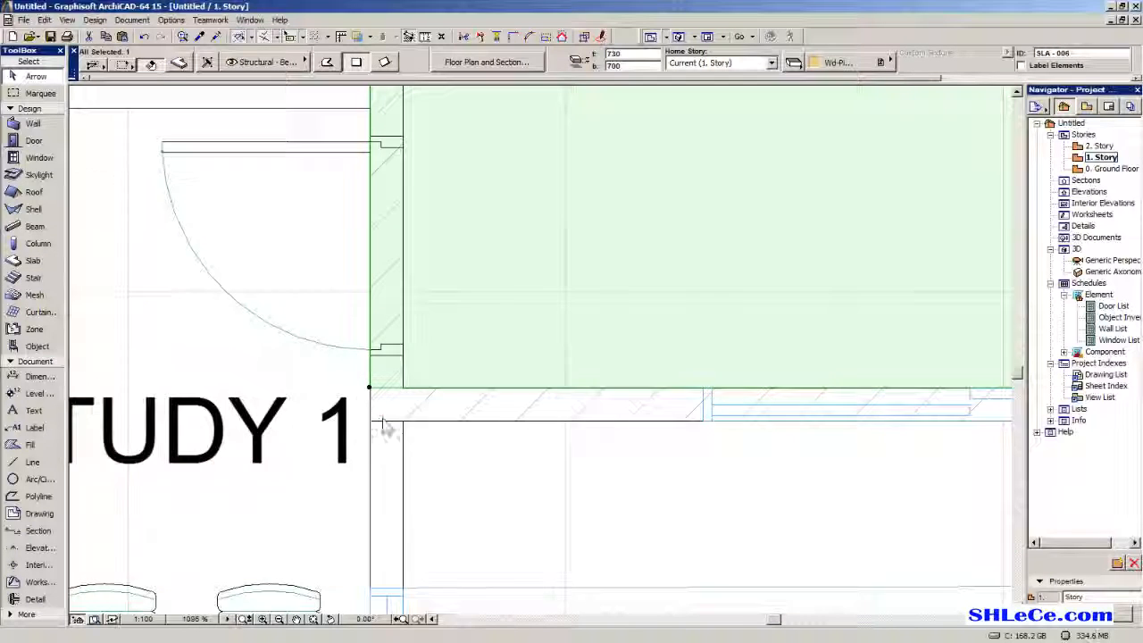
pyautogui.scroll(2, 455, 473)
pyautogui.click(455, 473)
pyautogui.scroll(-2, 308, 283)
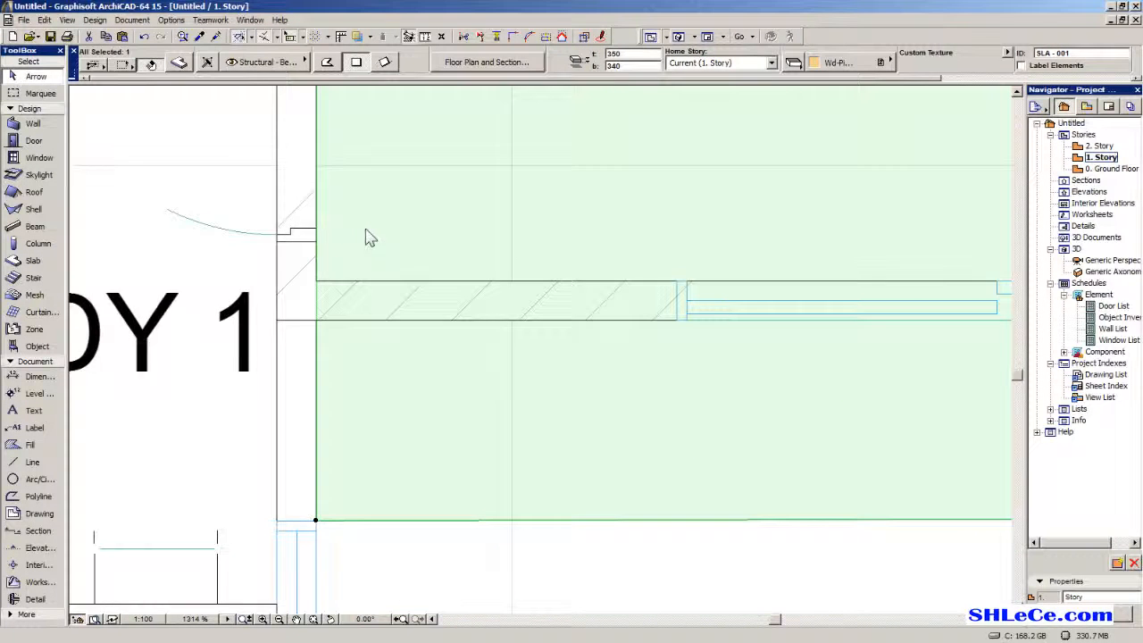
pyautogui.moveTo(220, 294); pyautogui.dragTo(362, 373, button='middle')
pyautogui.click(355, 341)
pyautogui.scroll(-3, 444, 321)
pyautogui.click(521, 275)
pyautogui.scroll(2, 437, 341)
pyautogui.moveTo(417, 337); pyautogui.dragTo(417, 384)
# Move the slab's two remaining corners along the recess's far side wall onto that wall's inner face, and clear the selection.
pyautogui.scroll(-2, 437, 387)
pyautogui.moveTo(982, 425); pyautogui.dragTo(339, 390, button='middle')
pyautogui.scroll(3, 426, 341)
pyautogui.moveTo(425, 328); pyautogui.dragTo(394, 363)
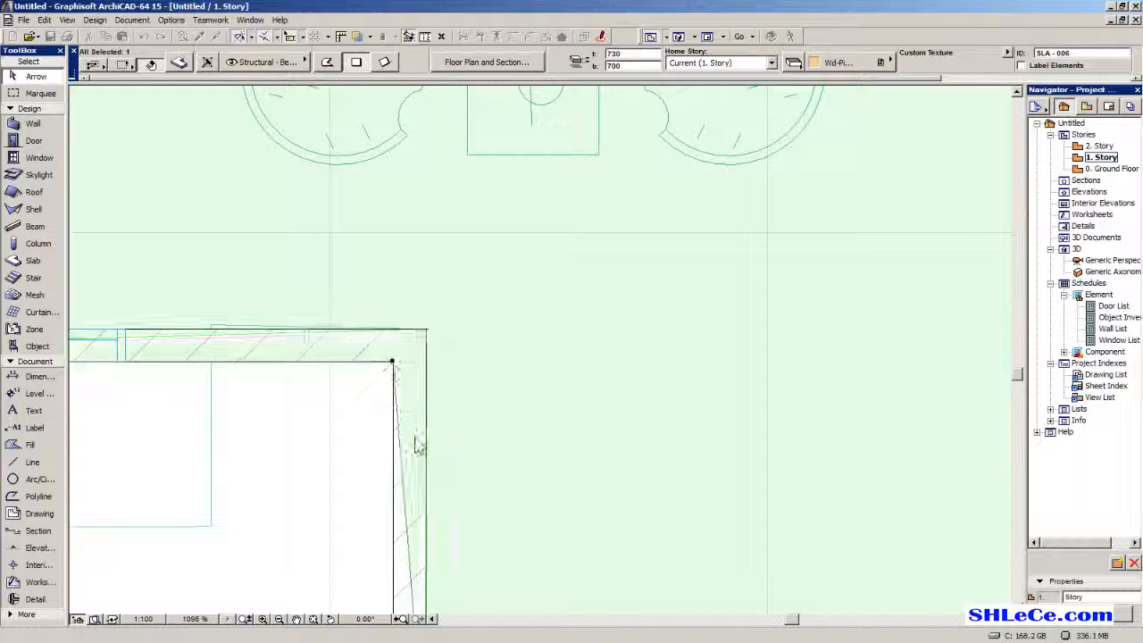
pyautogui.scroll(-2, 505, 449)
pyautogui.moveTo(510, 441); pyautogui.dragTo(492, 446)
pyautogui.scroll(-3, 513, 473)
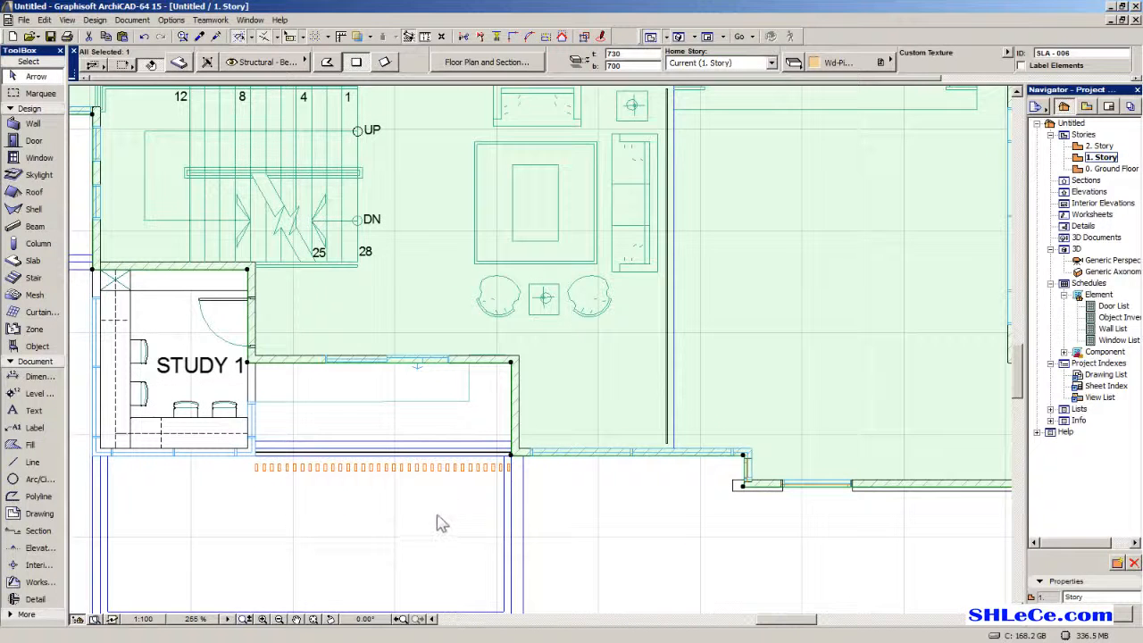
pyautogui.click(436, 524)
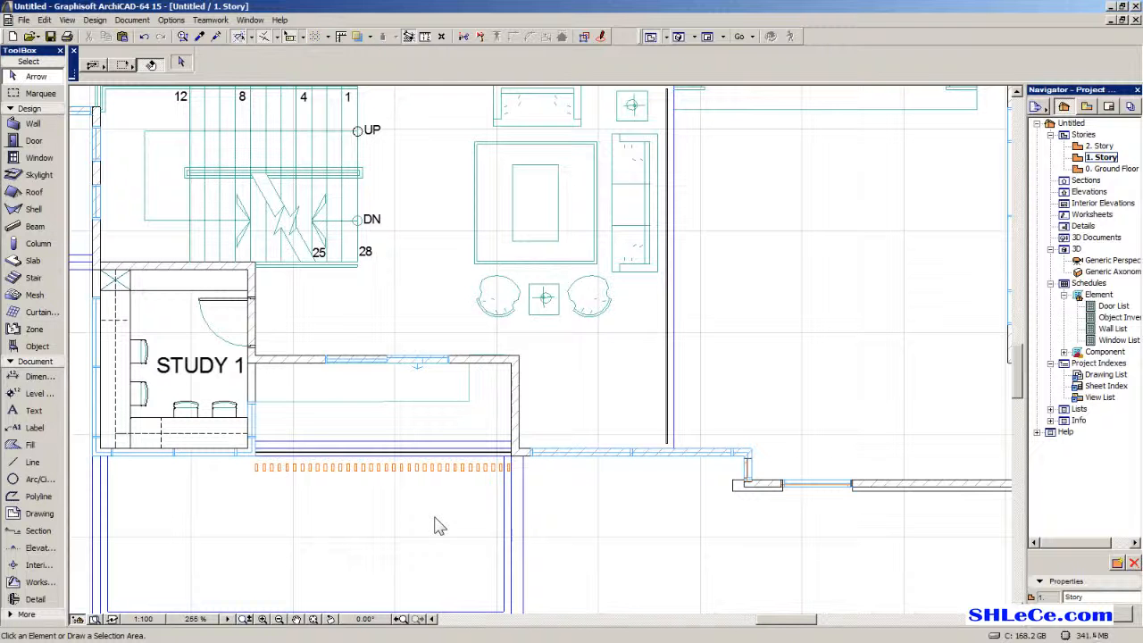
# Inspect the trimmed slab in the generic perspective, from outside and from within the rooms.
pyautogui.doubleClick(1103, 260)
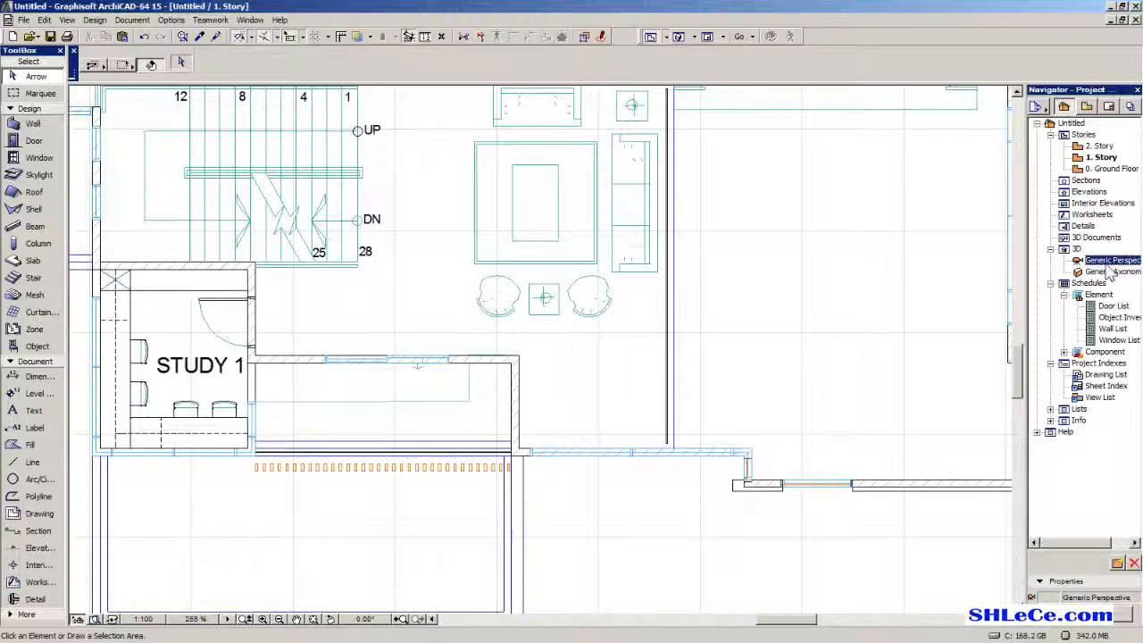
pyautogui.keyDown('shift'); pyautogui.moveTo(531, 208); pyautogui.dragTo(841, 461, button='middle'); pyautogui.keyUp('shift')
pyautogui.scroll(3, 427, 435)
pyautogui.scroll(7, 757, 348)
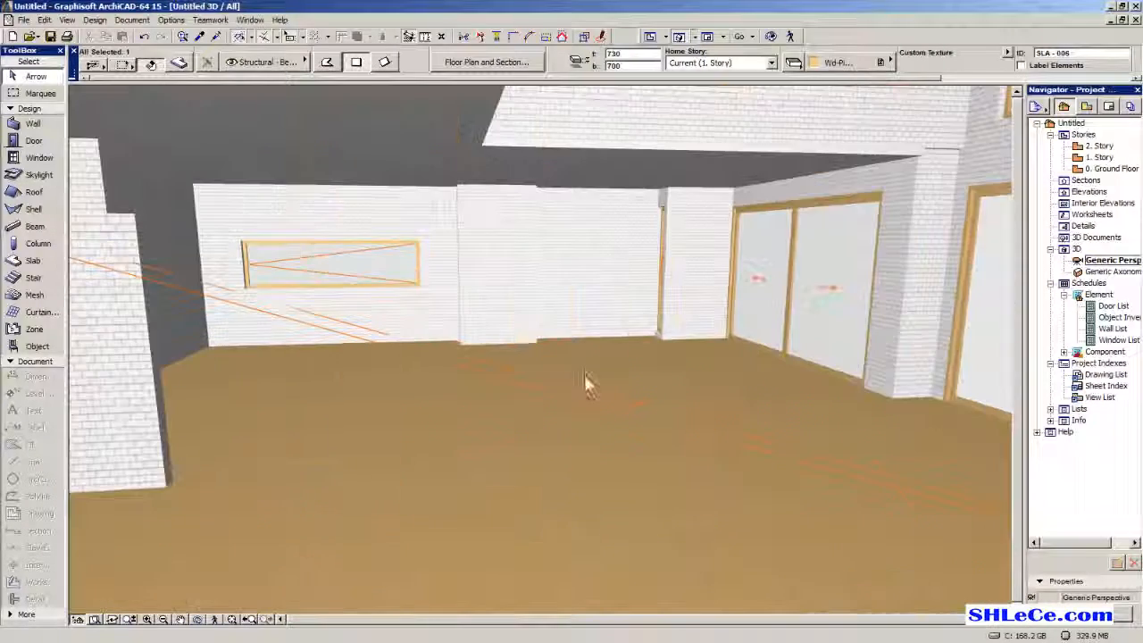
pyautogui.keyDown('shift'); pyautogui.moveTo(585, 375); pyautogui.dragTo(633, 324, button='middle'); pyautogui.keyUp('shift')
pyautogui.scroll(-5, 633, 329)
pyautogui.scroll(-10, 633, 337)
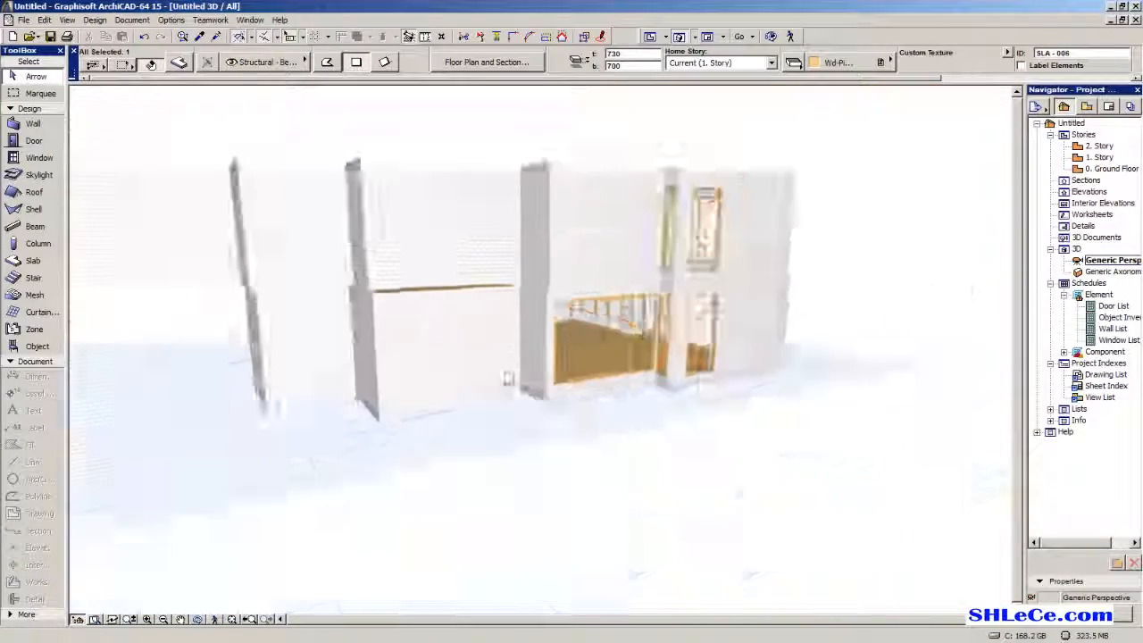
# Examine the ground floor plan from the kitchen and staircase across to the relaxing area.
pyautogui.doubleClick(1117, 168)
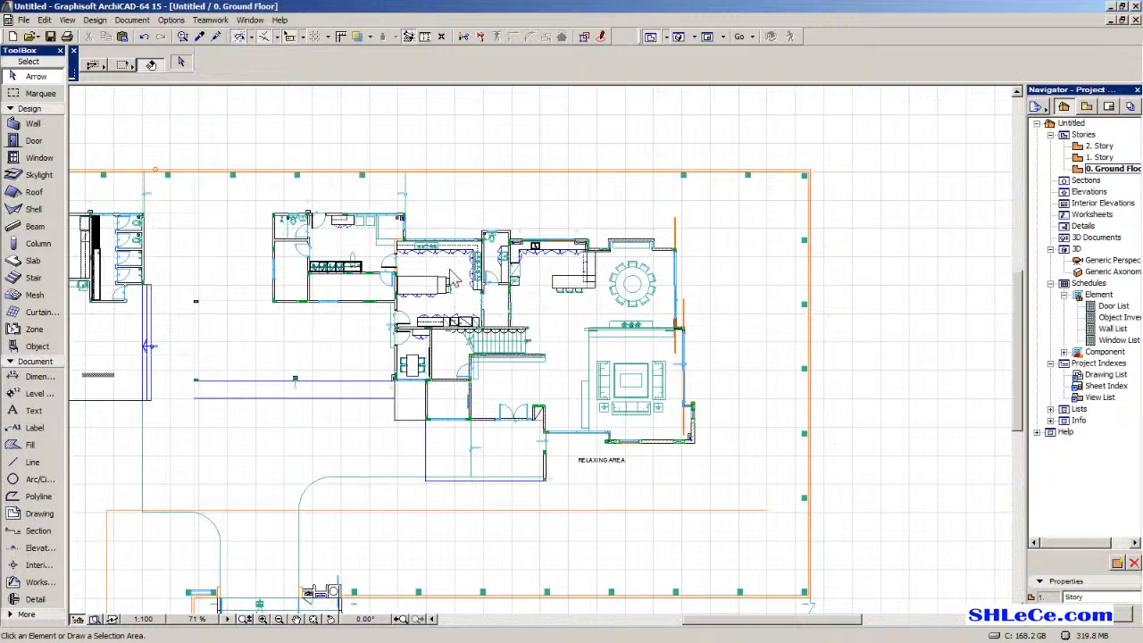
pyautogui.moveTo(459, 299); pyautogui.dragTo(578, 298, button='middle')
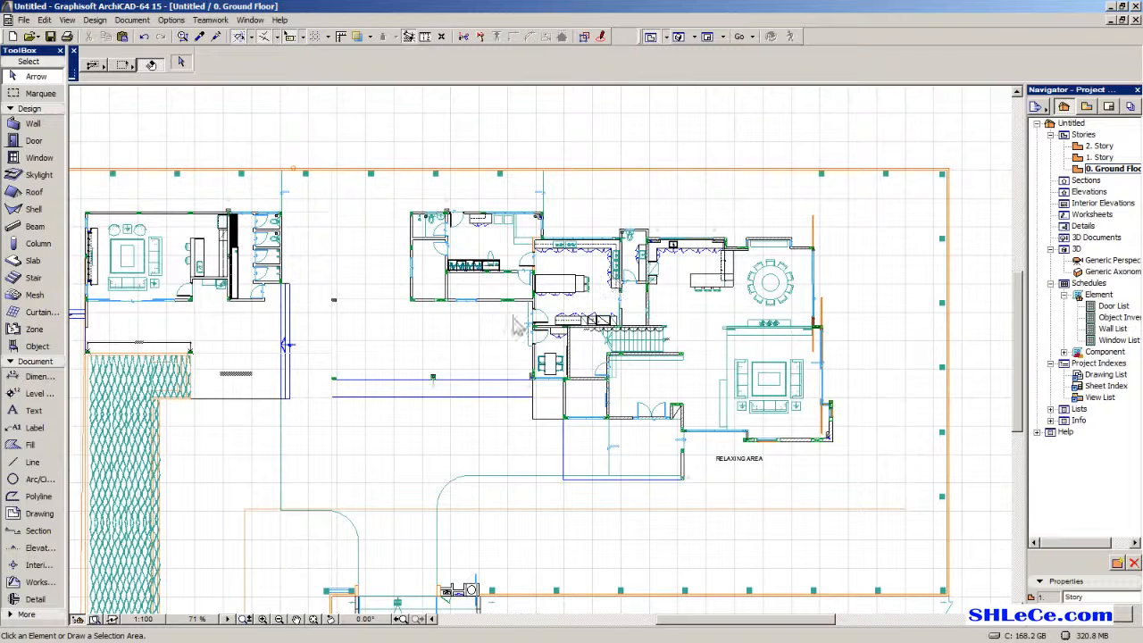
pyautogui.scroll(3, 521, 323)
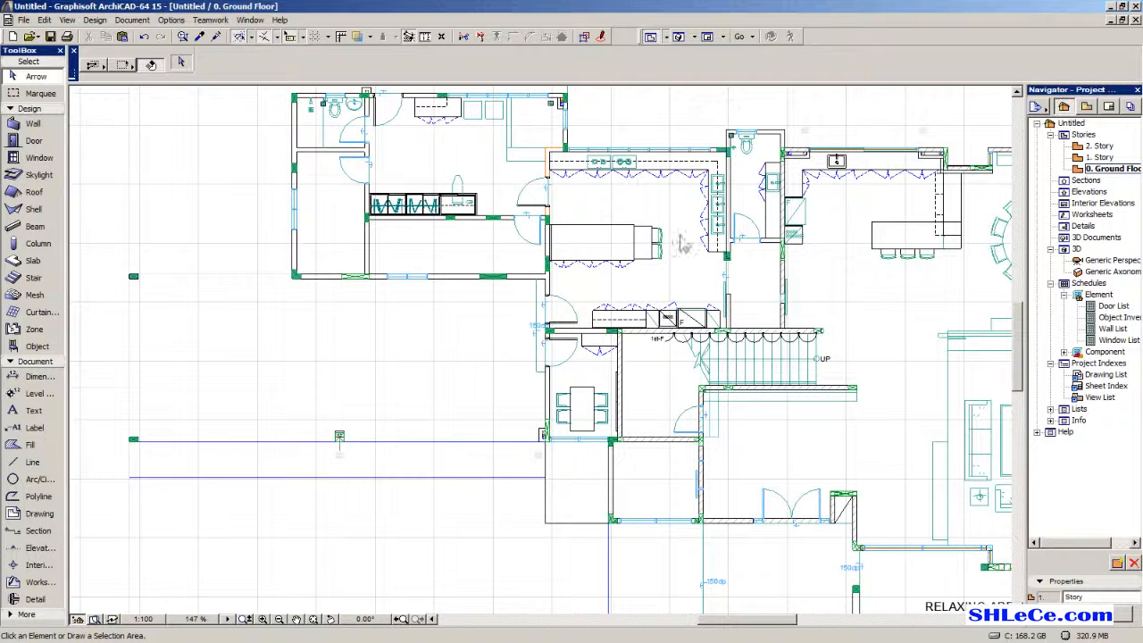
pyautogui.moveTo(748, 402); pyautogui.dragTo(661, 393, button='middle')
pyautogui.moveTo(826, 410); pyautogui.dragTo(399, 340, button='middle')
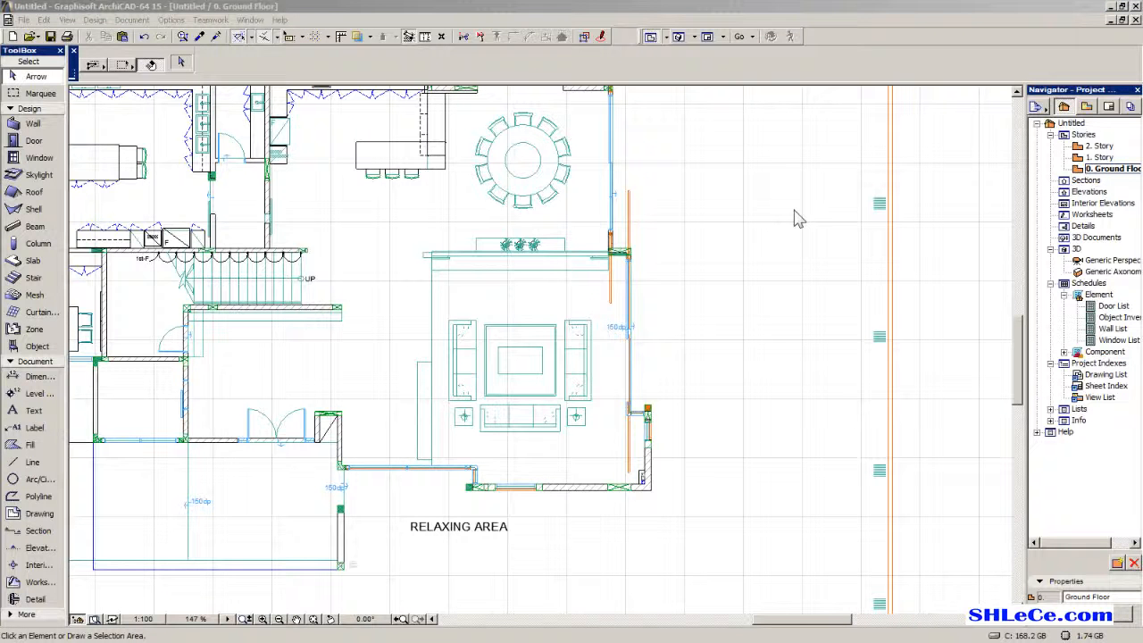
# From the generic perspective, save the model with nothing selected as the 3DStudio file Untitled.3ds in the CAD plans folder.
pyautogui.doubleClick(1116, 260)
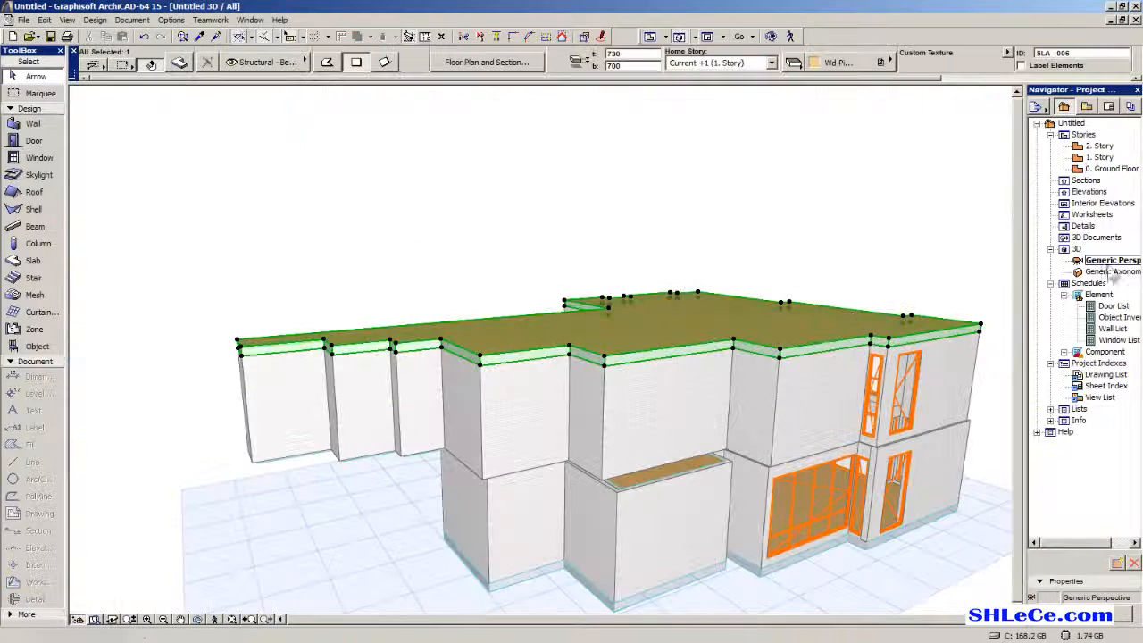
pyautogui.click(739, 314)
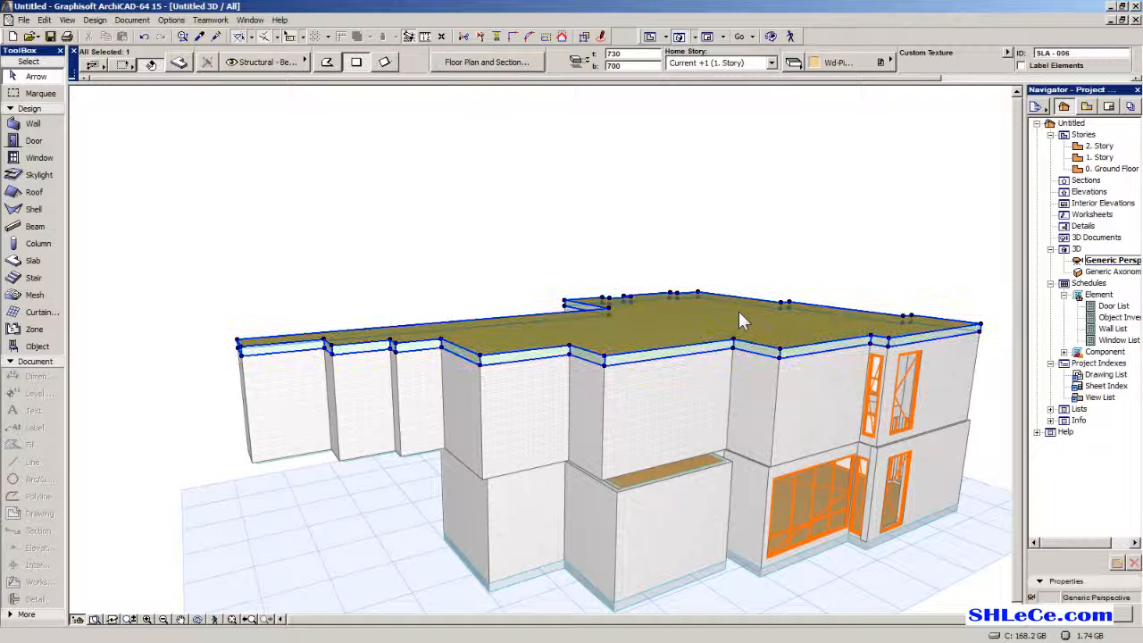
pyautogui.click(280, 183)
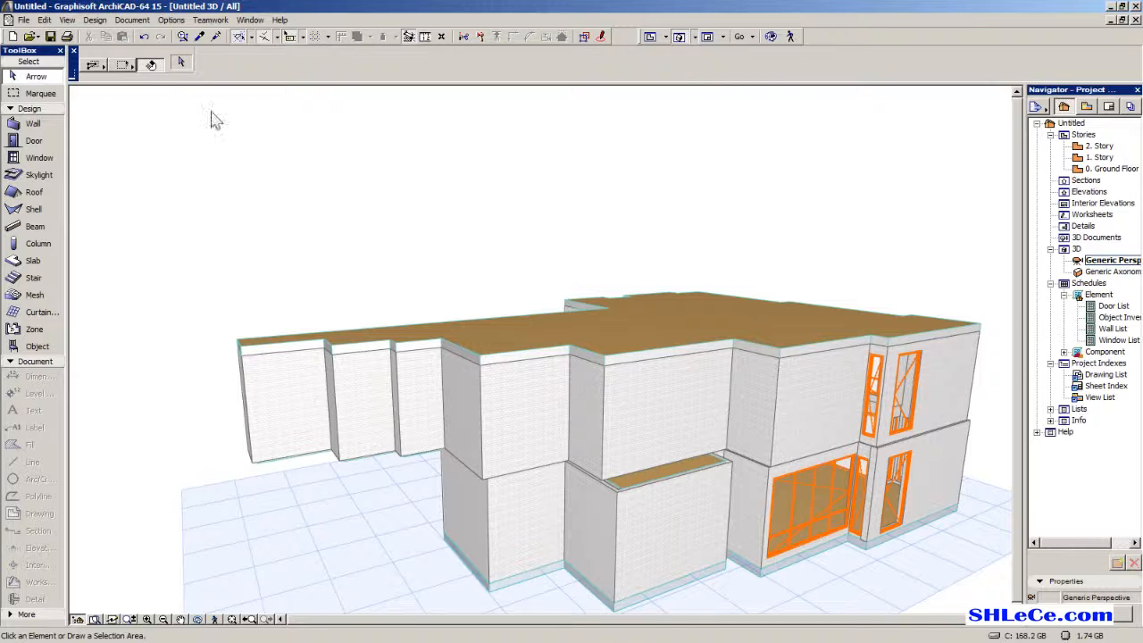
pyautogui.click(24, 20)
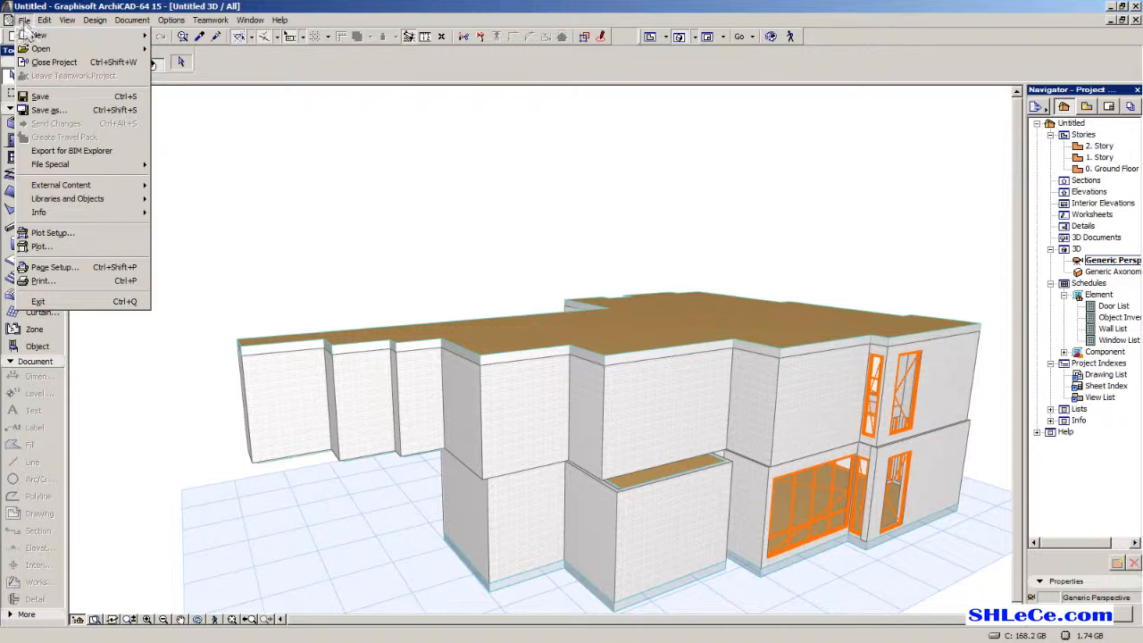
pyautogui.click(62, 111)
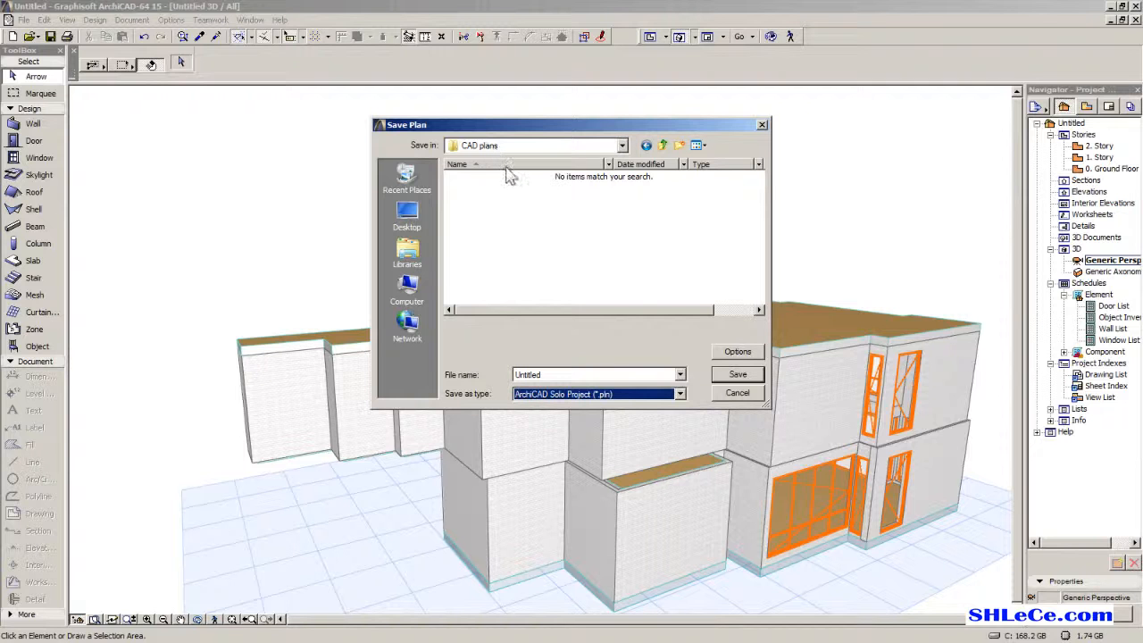
pyautogui.click(739, 353)
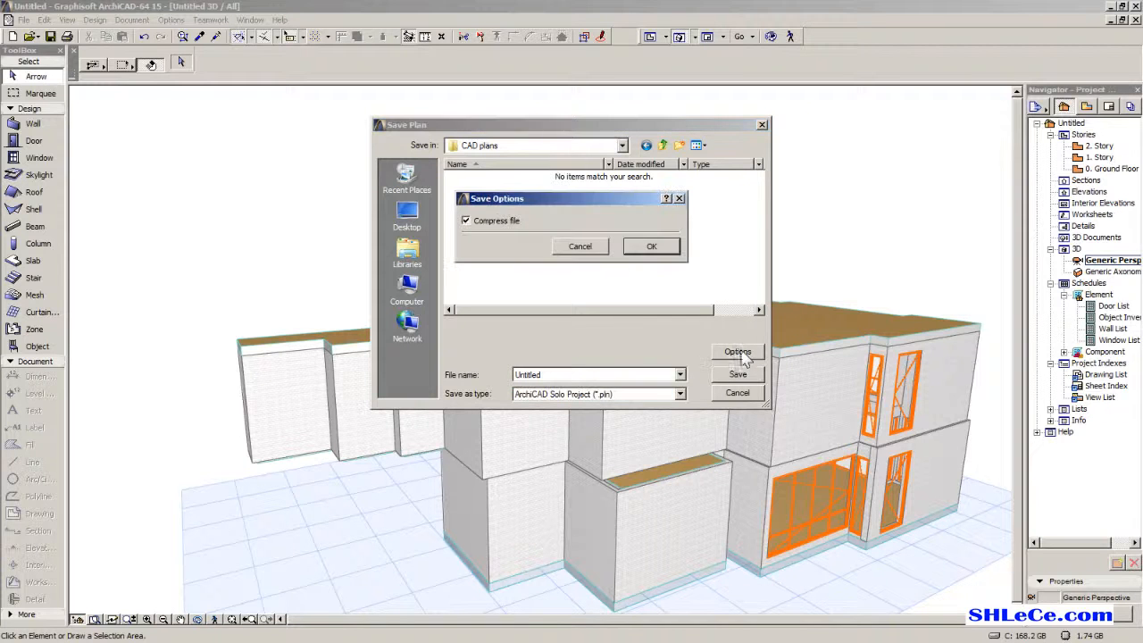
pyautogui.click(581, 246)
pyautogui.click(589, 394)
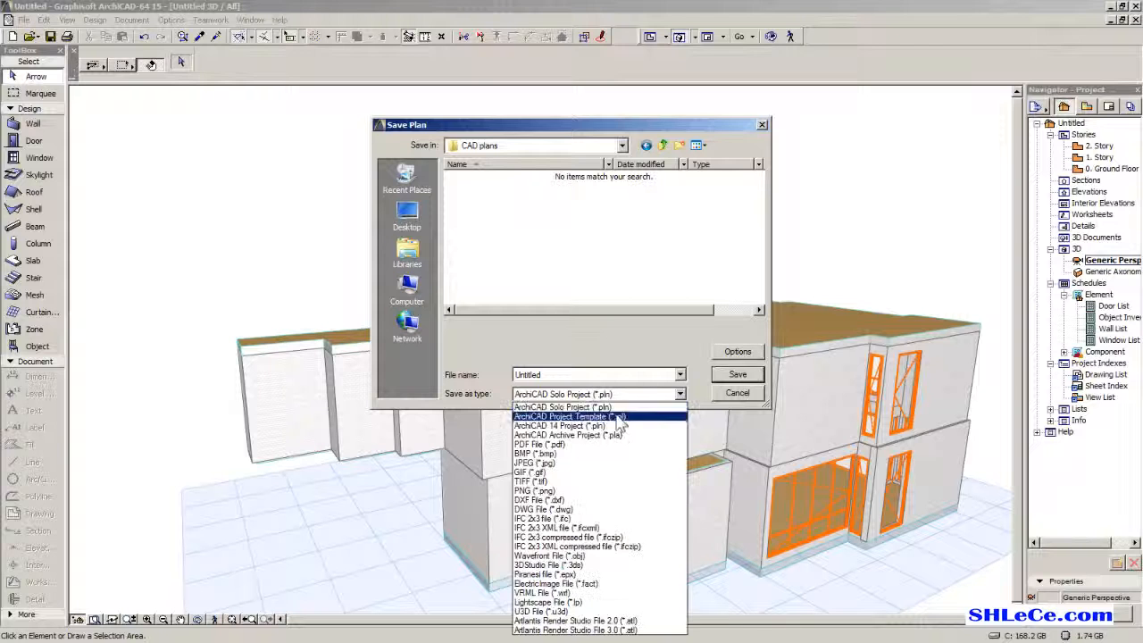
pyautogui.click(580, 565)
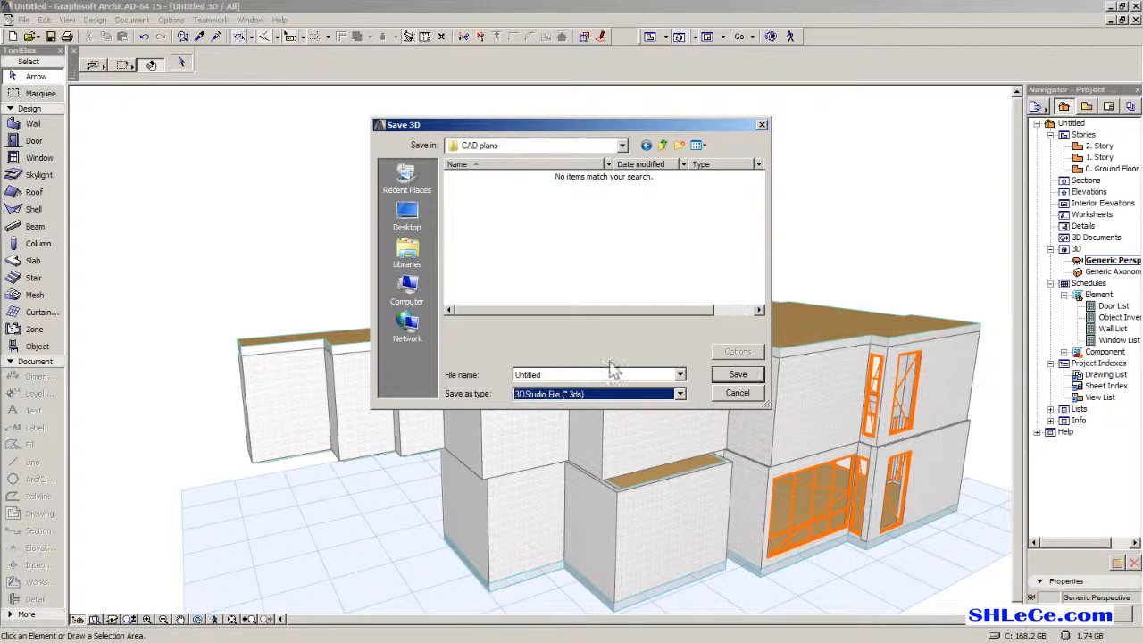
pyautogui.click(738, 376)
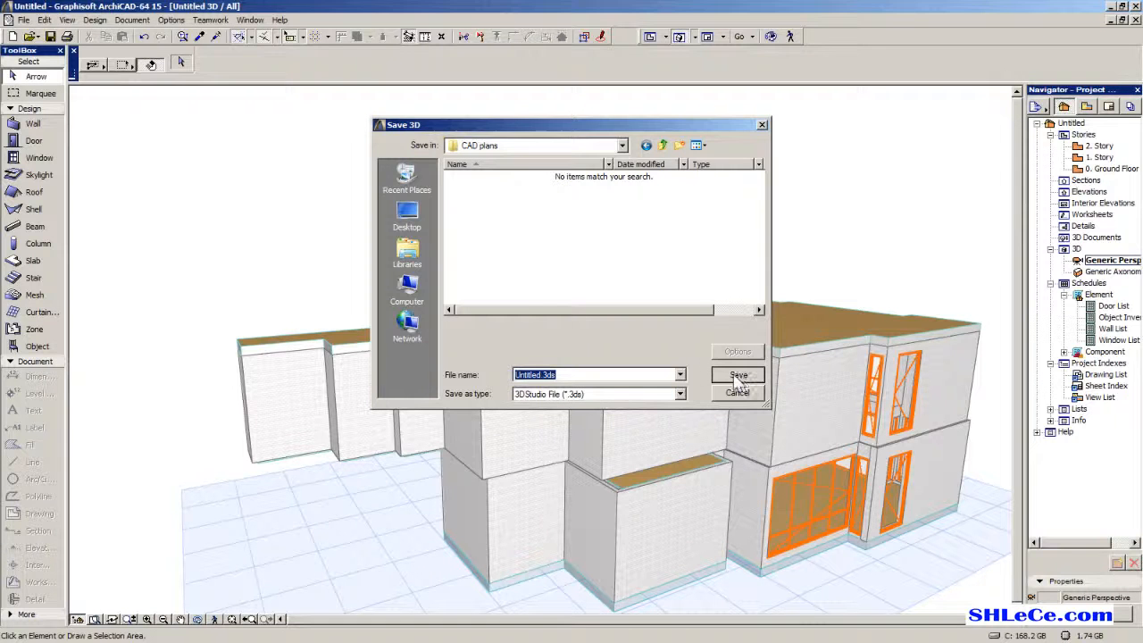
pyautogui.click(738, 376)
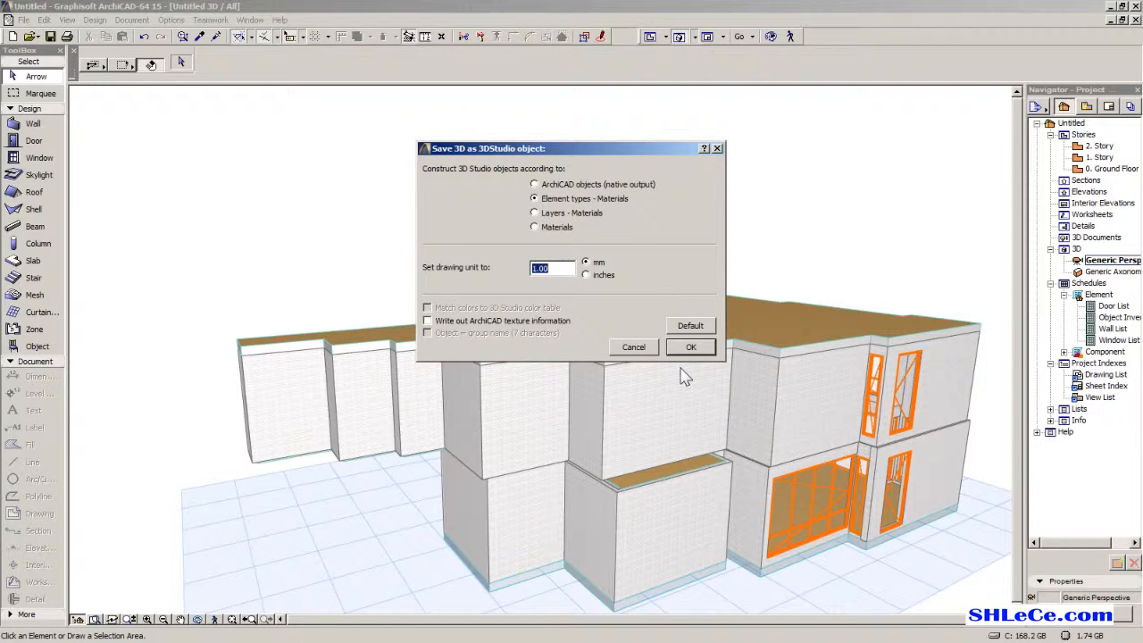
# Export the 3DStudio objects by ArchiCAD objects (native output) with the drawing unit set to 1000.00 mm.
pyautogui.click(595, 187)
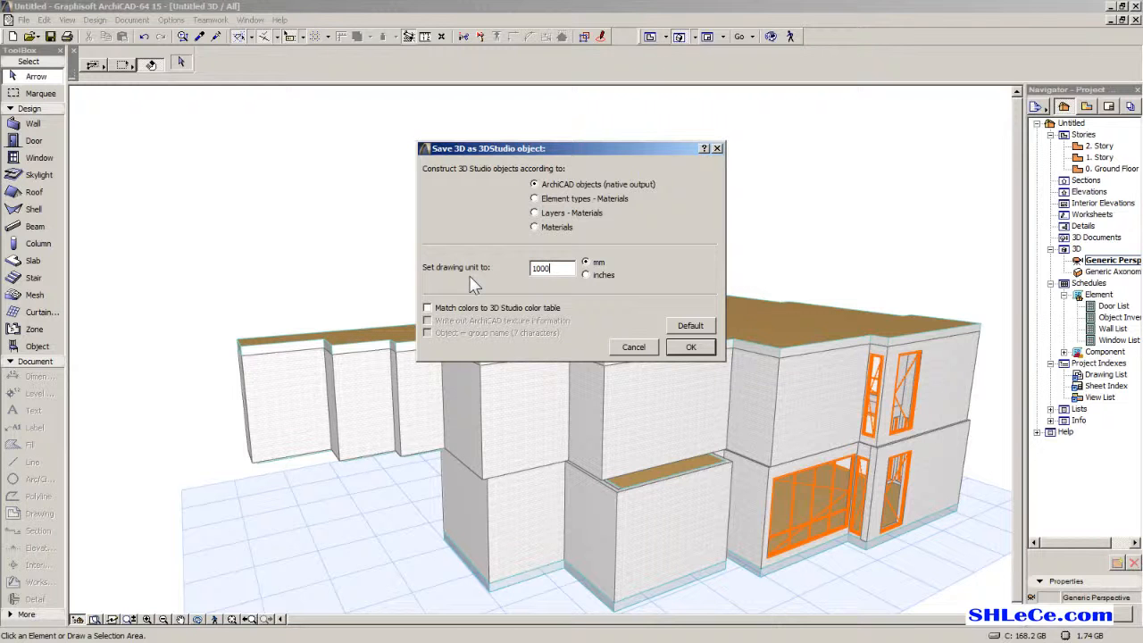
pyautogui.write('.00')
pyautogui.click(692, 348)
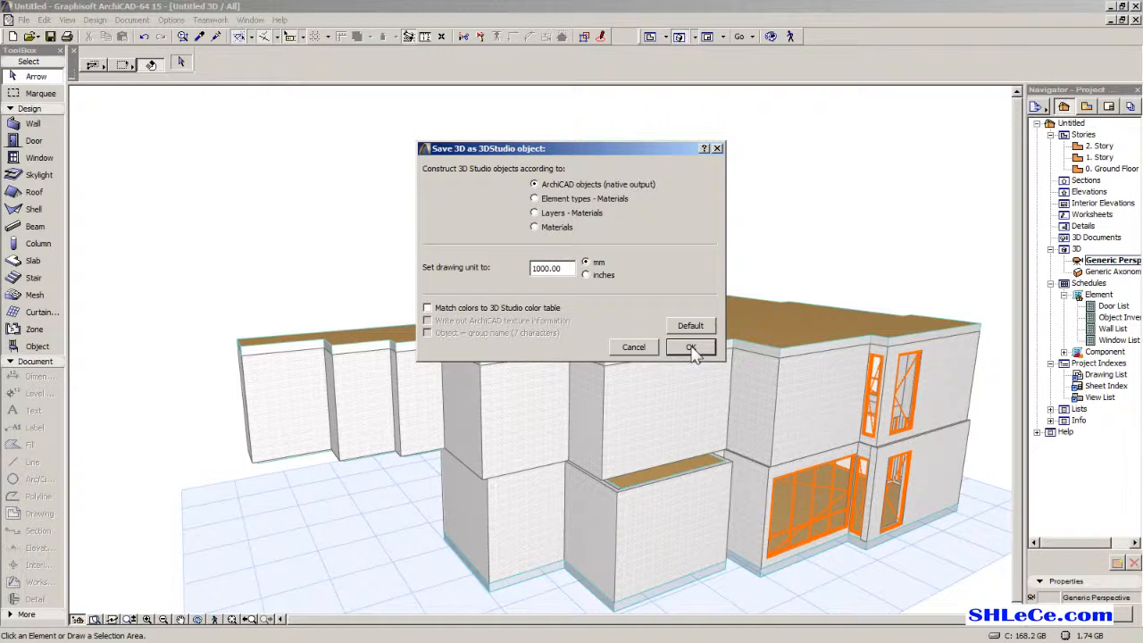